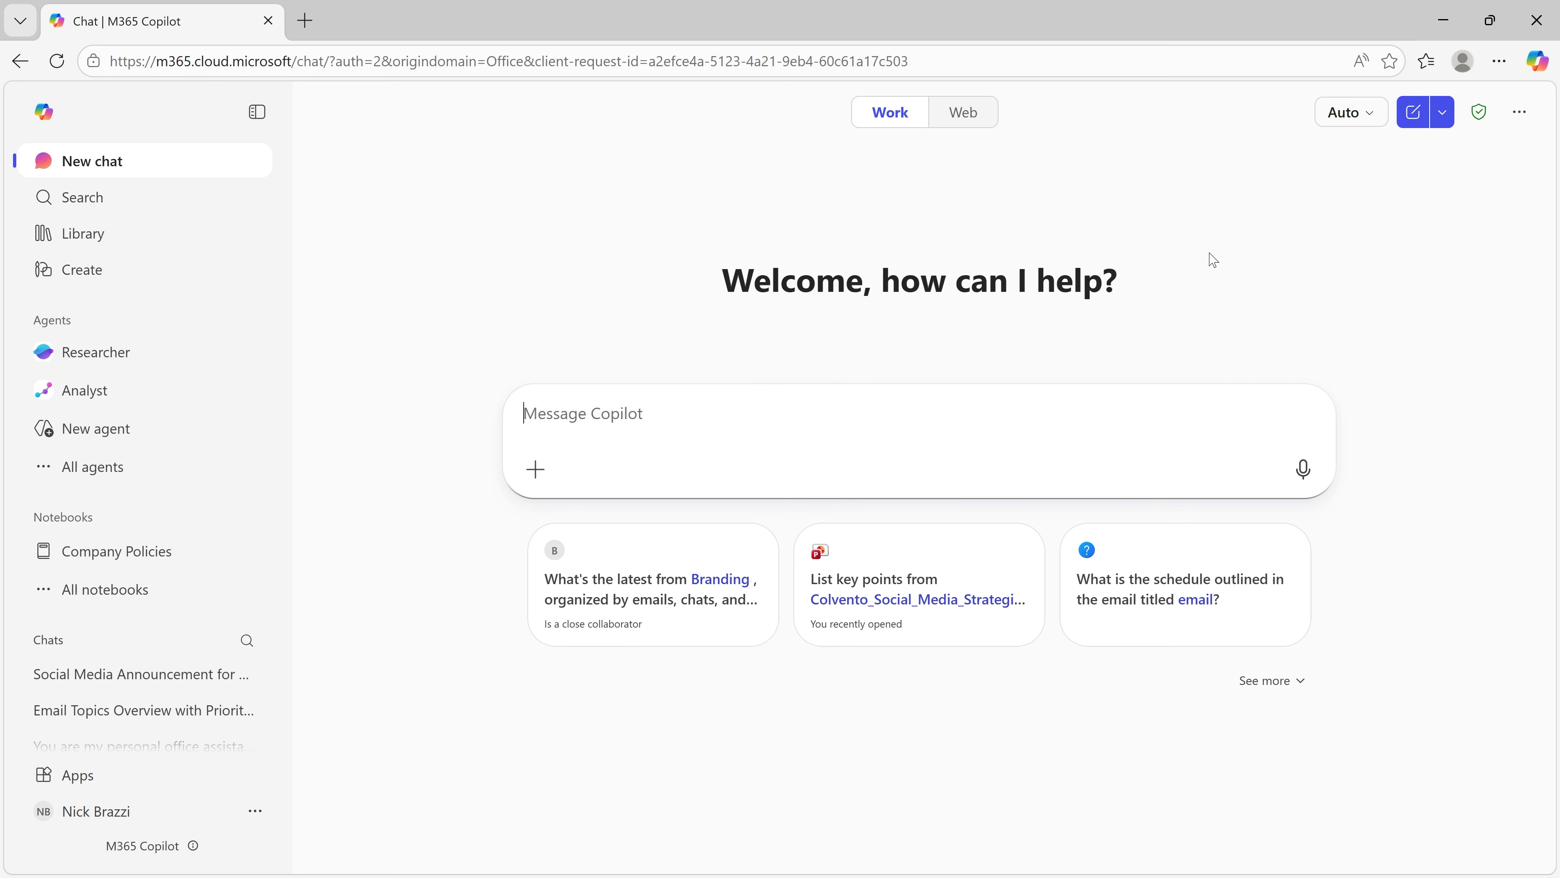
Step: Write a prompt casting Copilot as a career advisor with over 20 years of experience, covering career-shift challenges, opportunities, and unconsidered questions to identify goals
{"action": "type", "text": "You are my "}
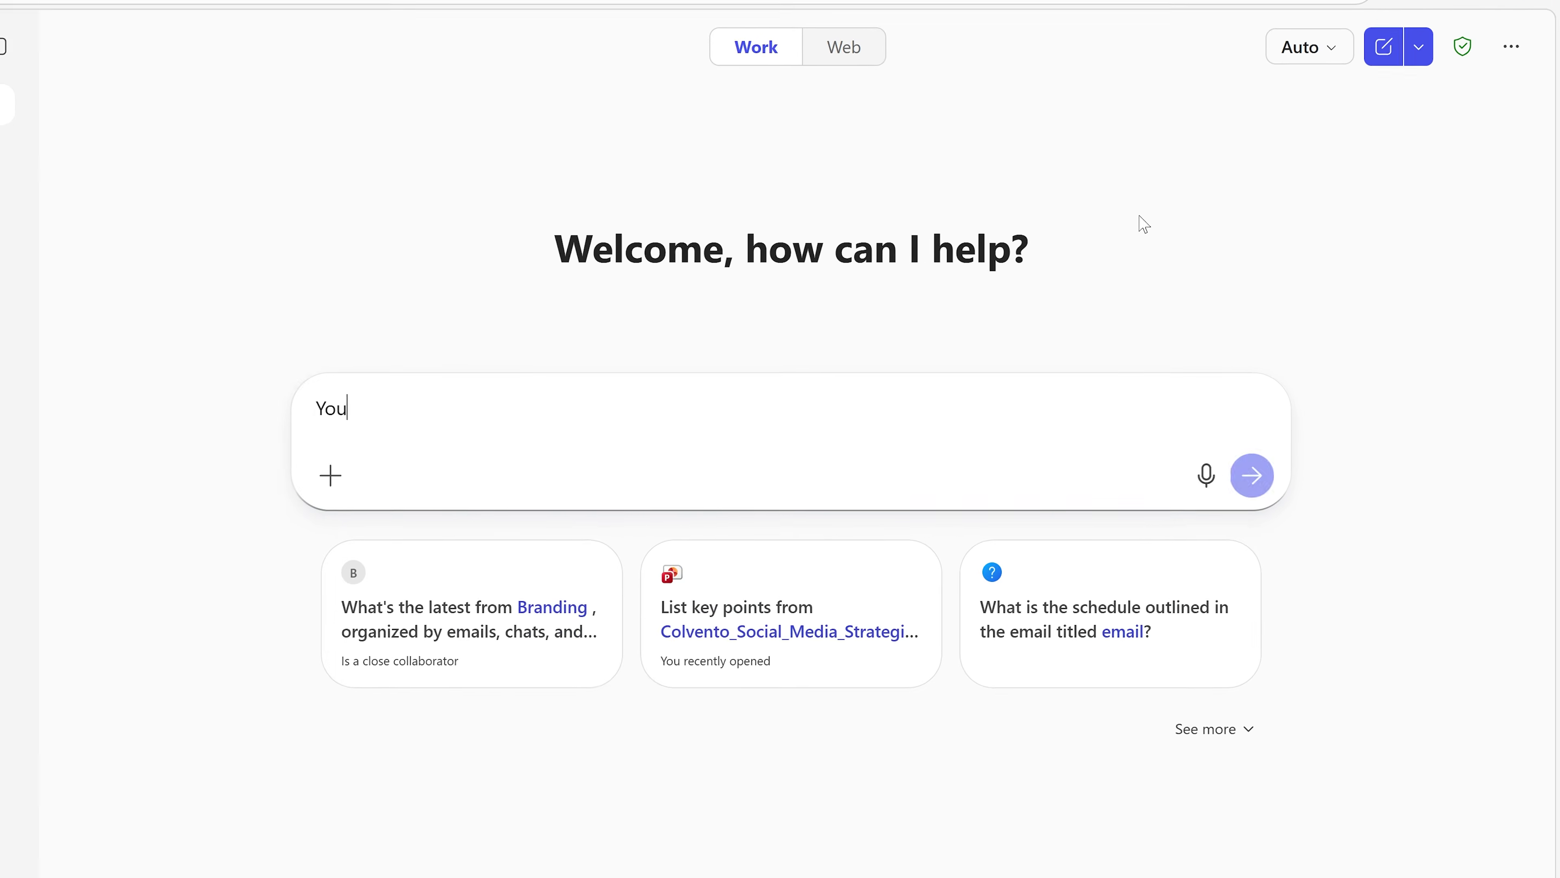
{"action": "type", "text": "career ad"}
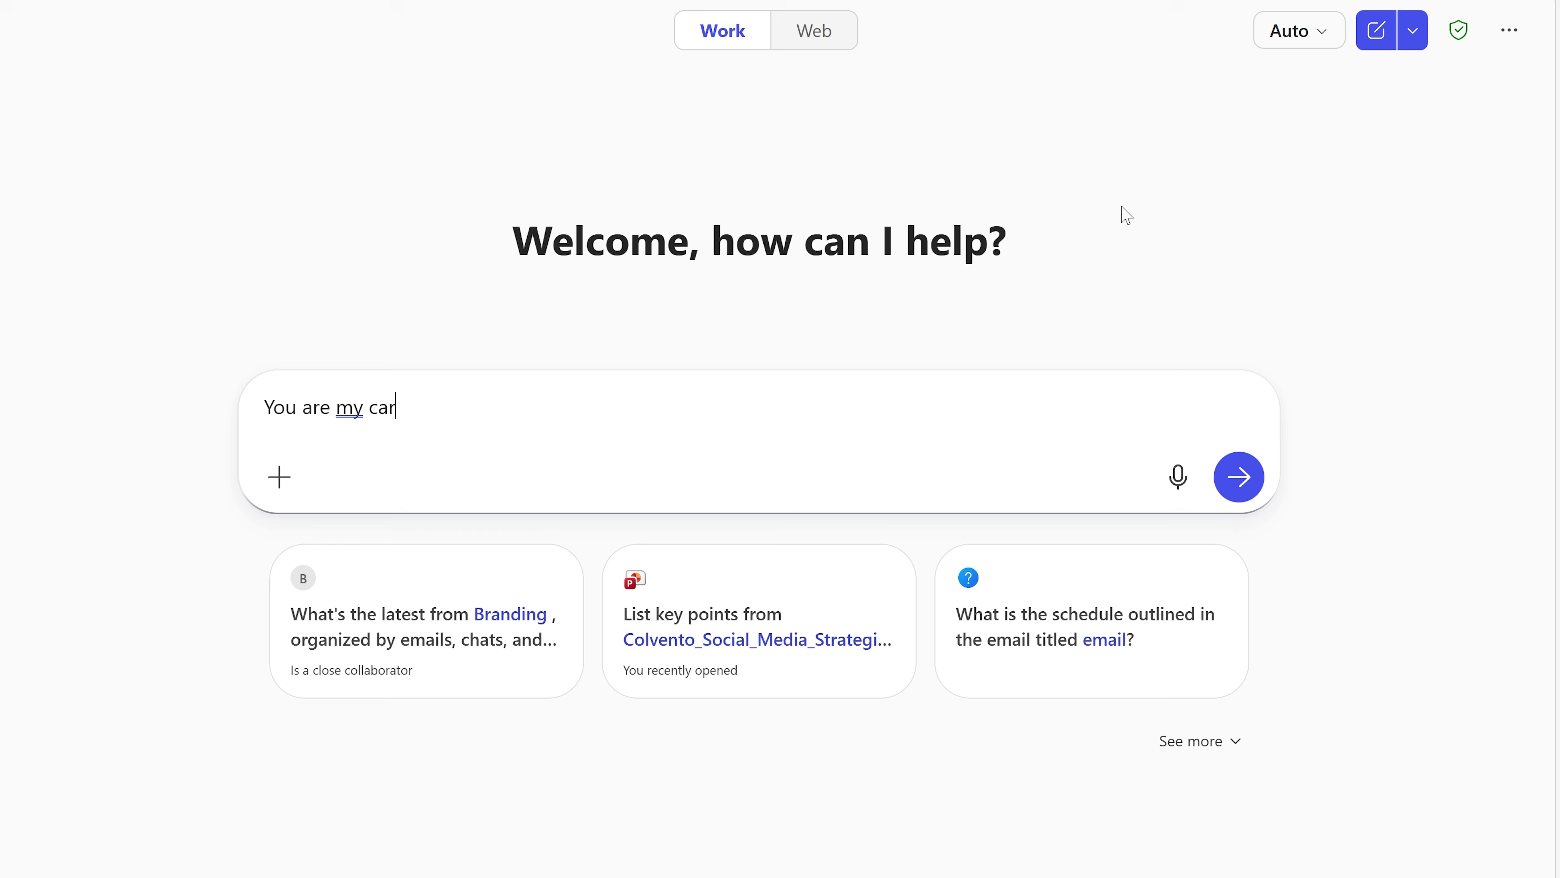
{"action": "type", "text": "i"}
{"action": "type", "text": "dent"}
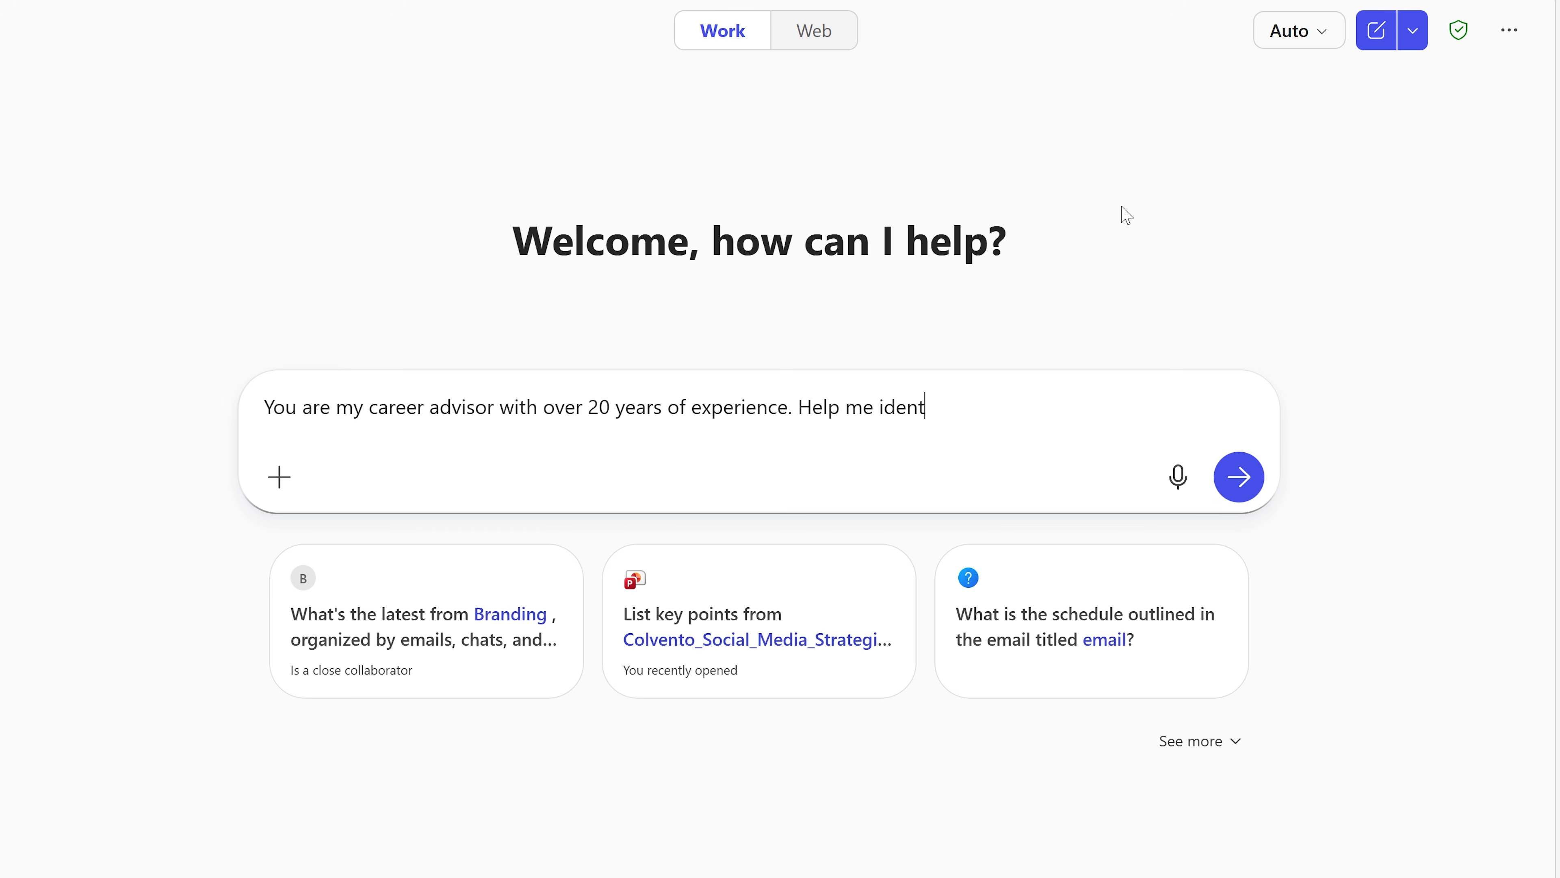
{"action": "type", "text": "ify the challenges and opportunities in making a caree"}
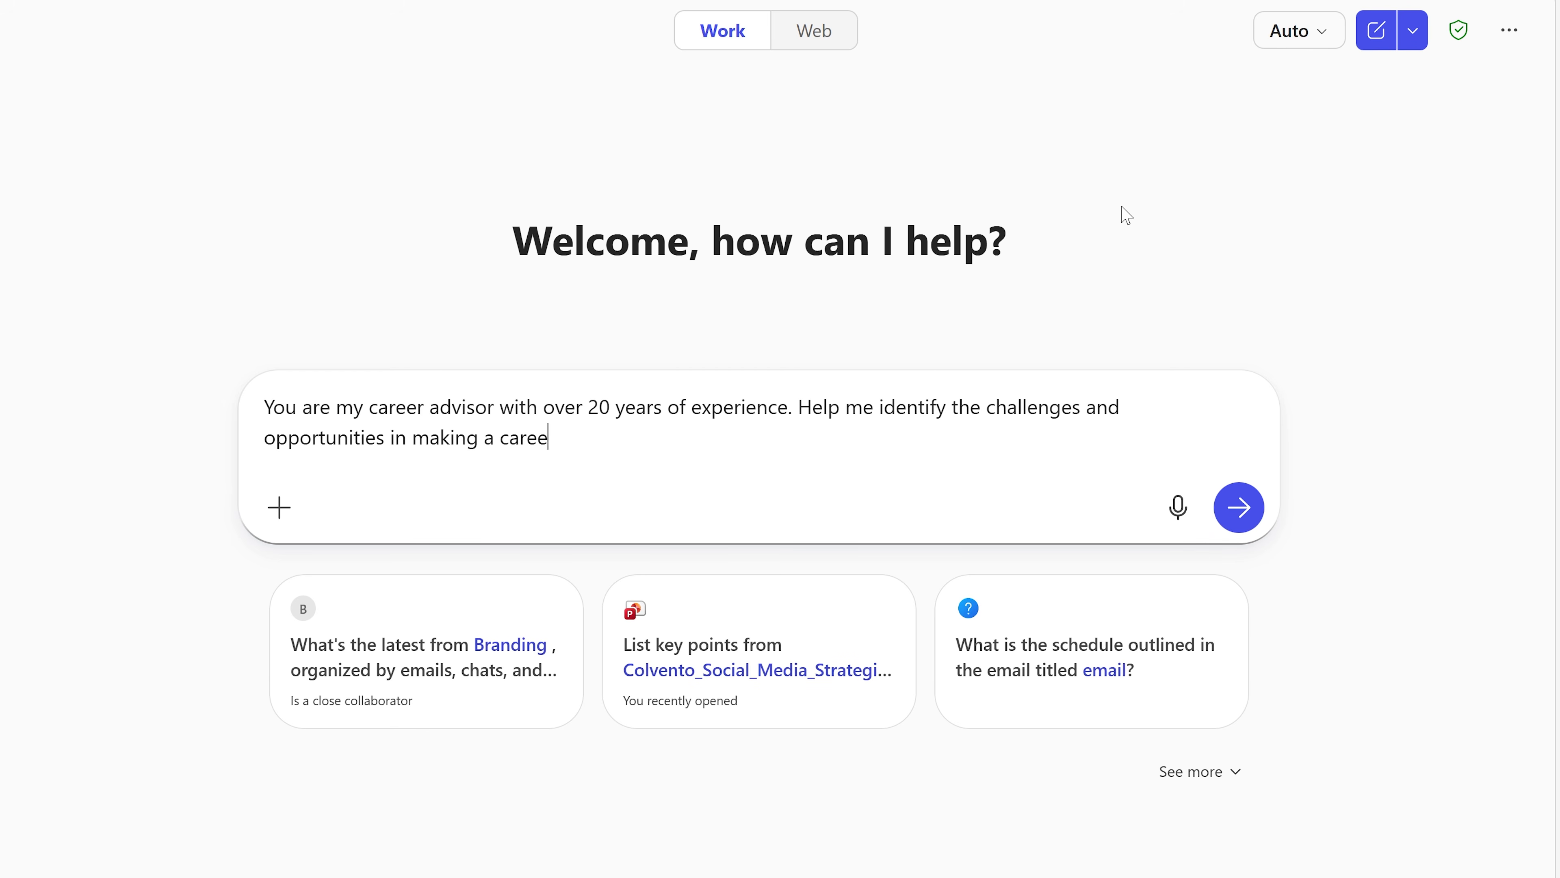
{"action": "type", "text": "r shift. Ask me questions that I "}
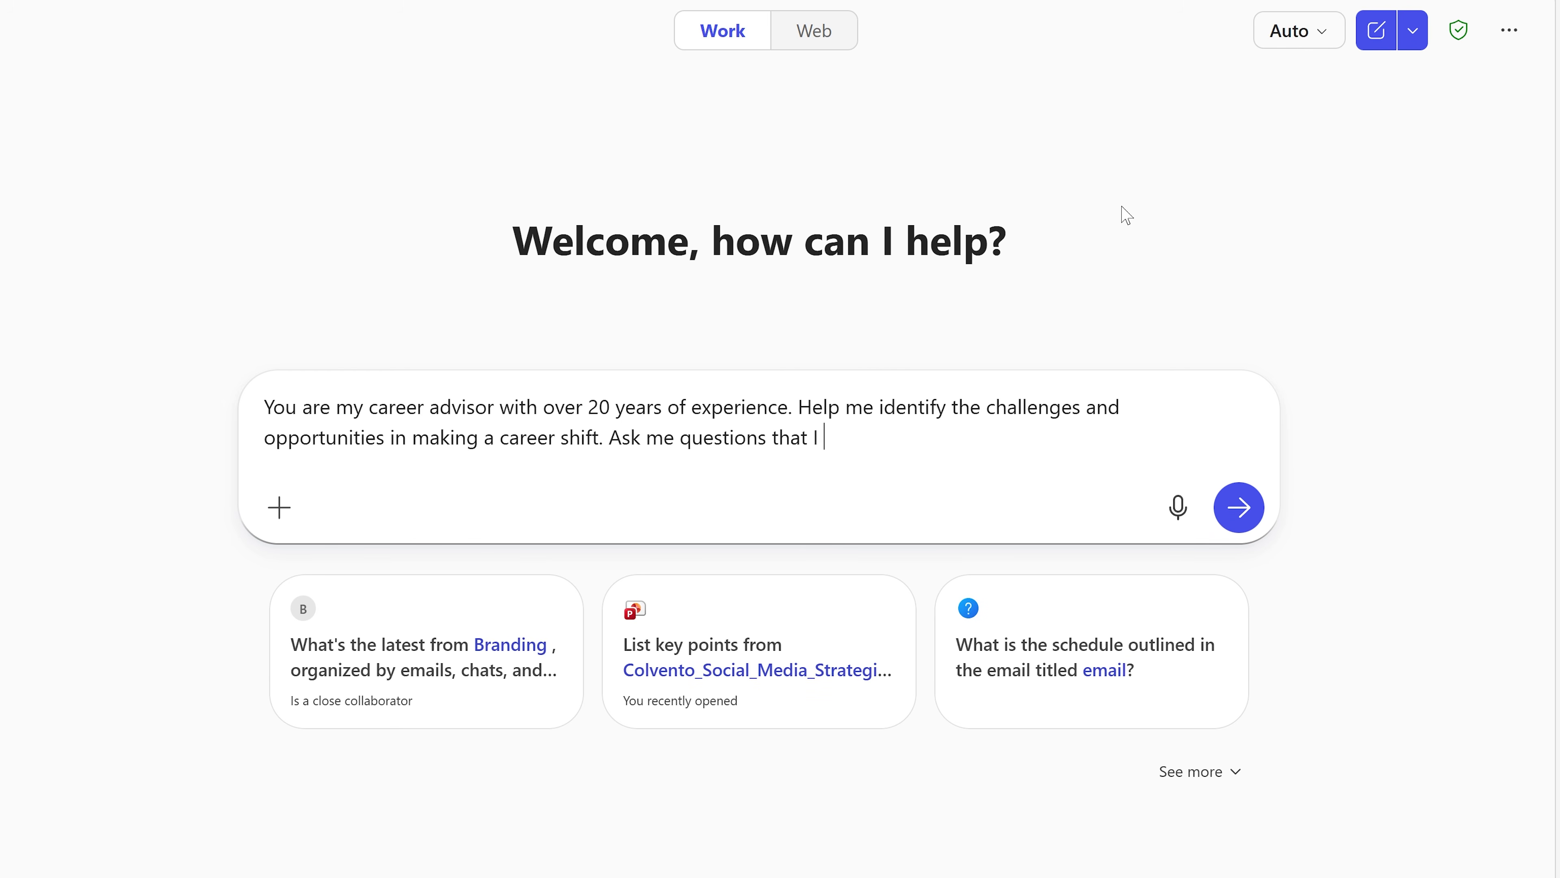
{"action": "type", "text": "have not considered to help me identify what my goals should be."}
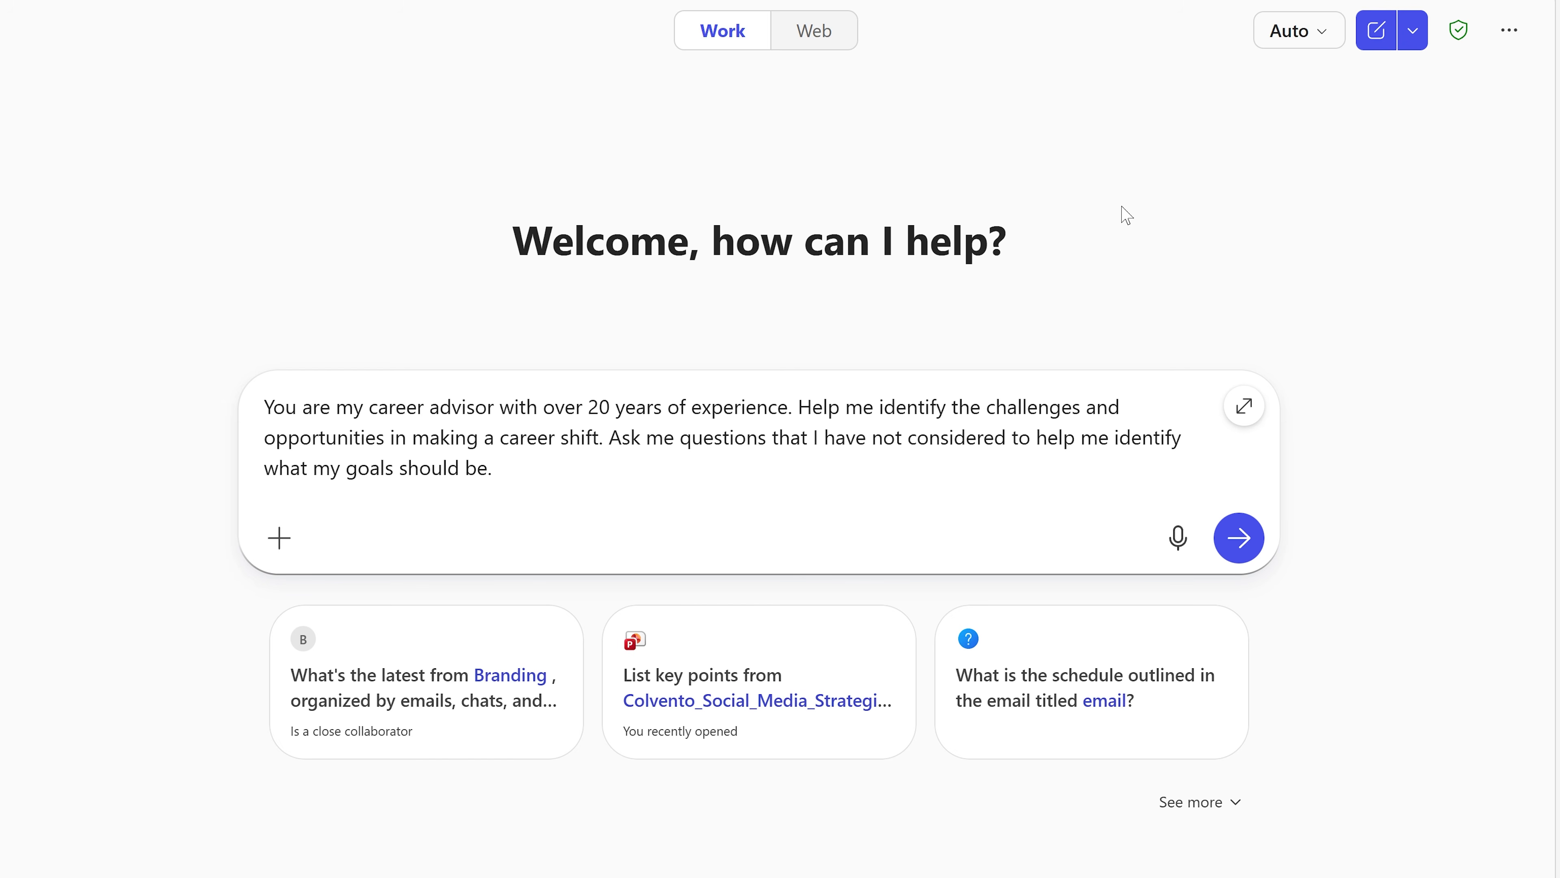
{"action": "type", "text": " Help me find and apply for jobs in the forestry se"}
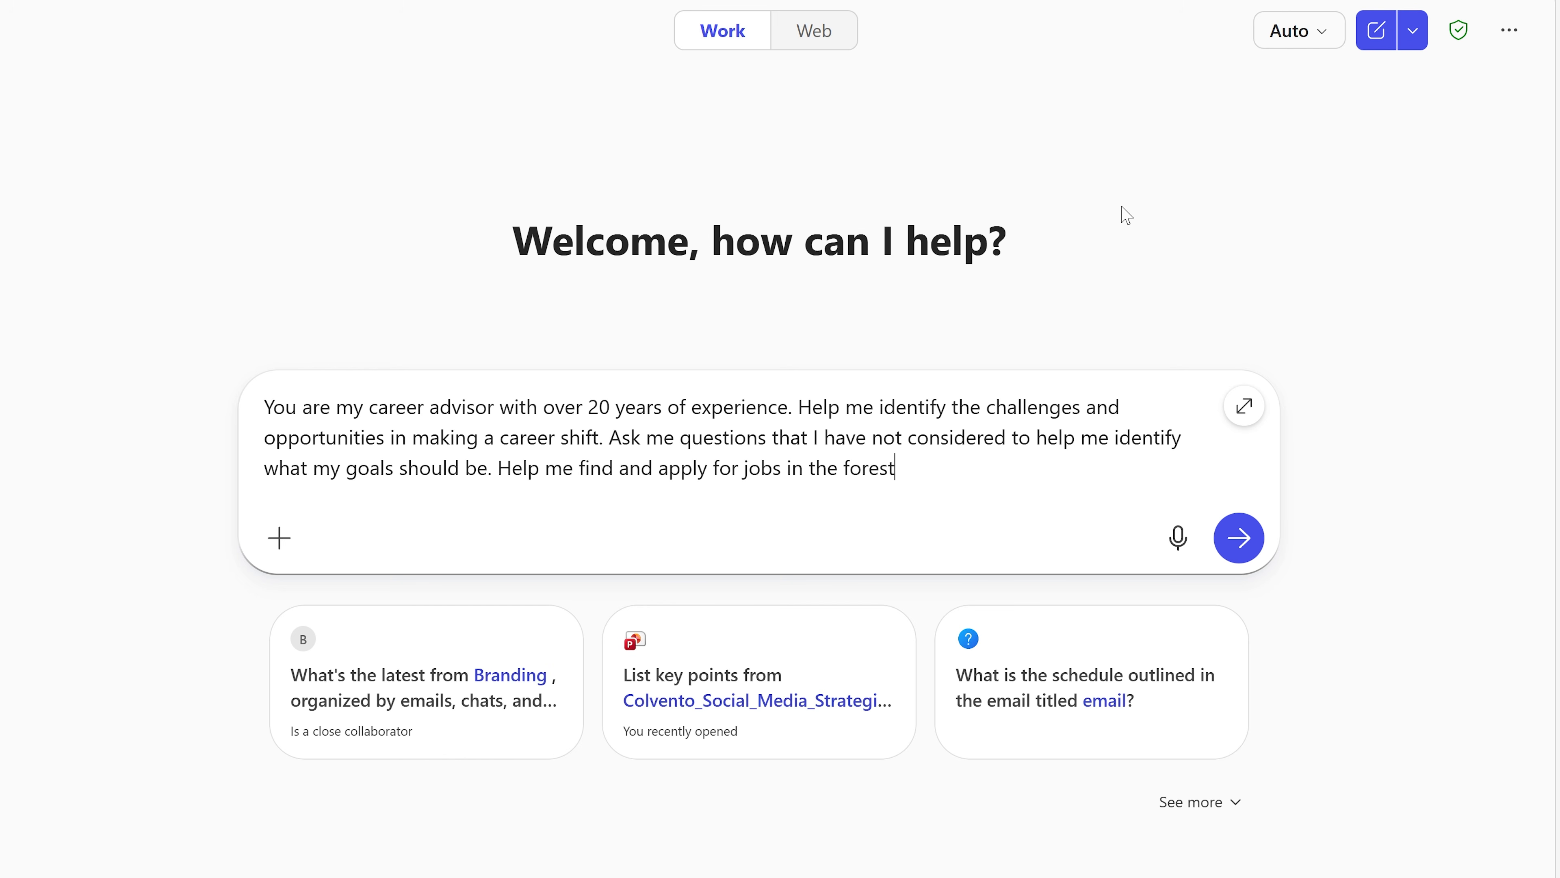
{"action": "type", "text": "rvices."}
Step: Add "Help me find and apply for jobs in the forestry services." to the prompt and send it
{"action": "key", "text": "Return"}
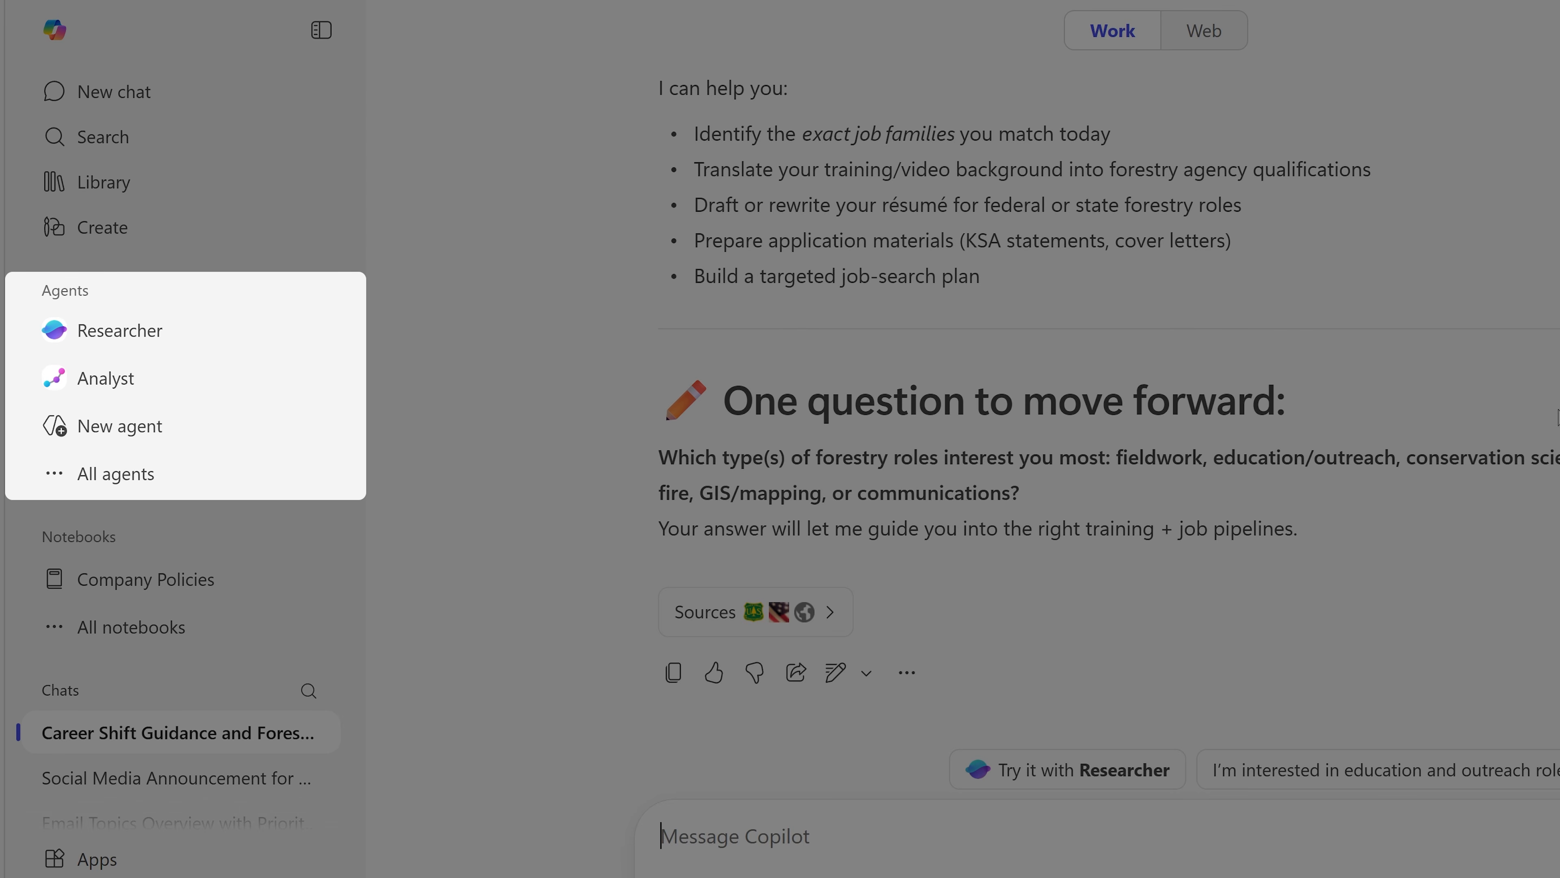
Step: Find the Career Coach agent among all the agents built by Microsoft in the Agent Store and add it
{"action": "left_click", "coordinate": [233, 476]}
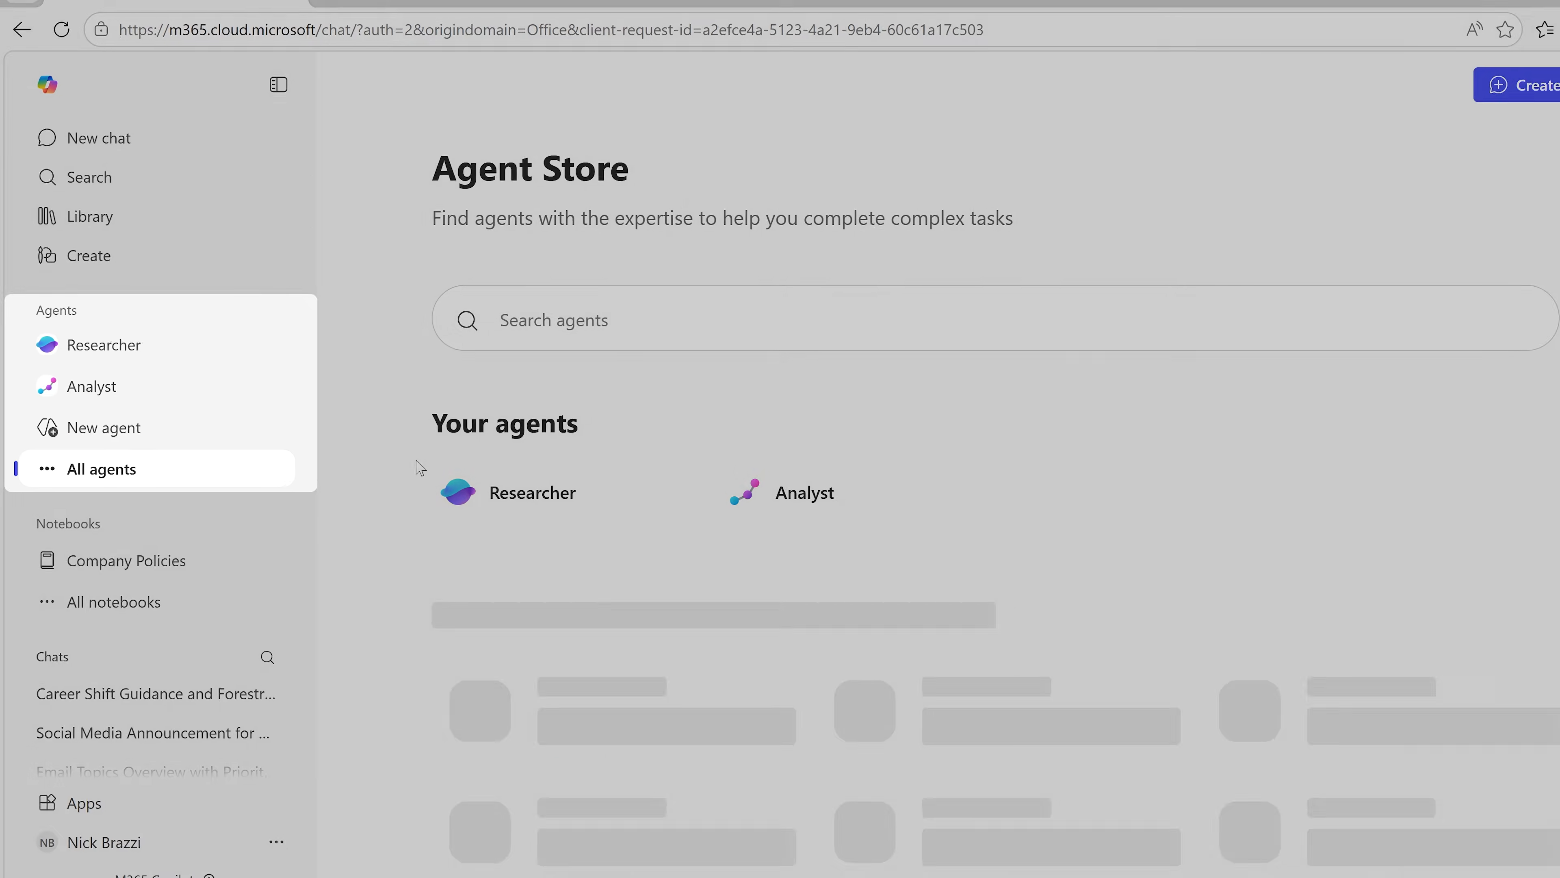
{"action": "scroll", "coordinate": [419, 468], "scroll_direction": "down", "scroll_amount": 3}
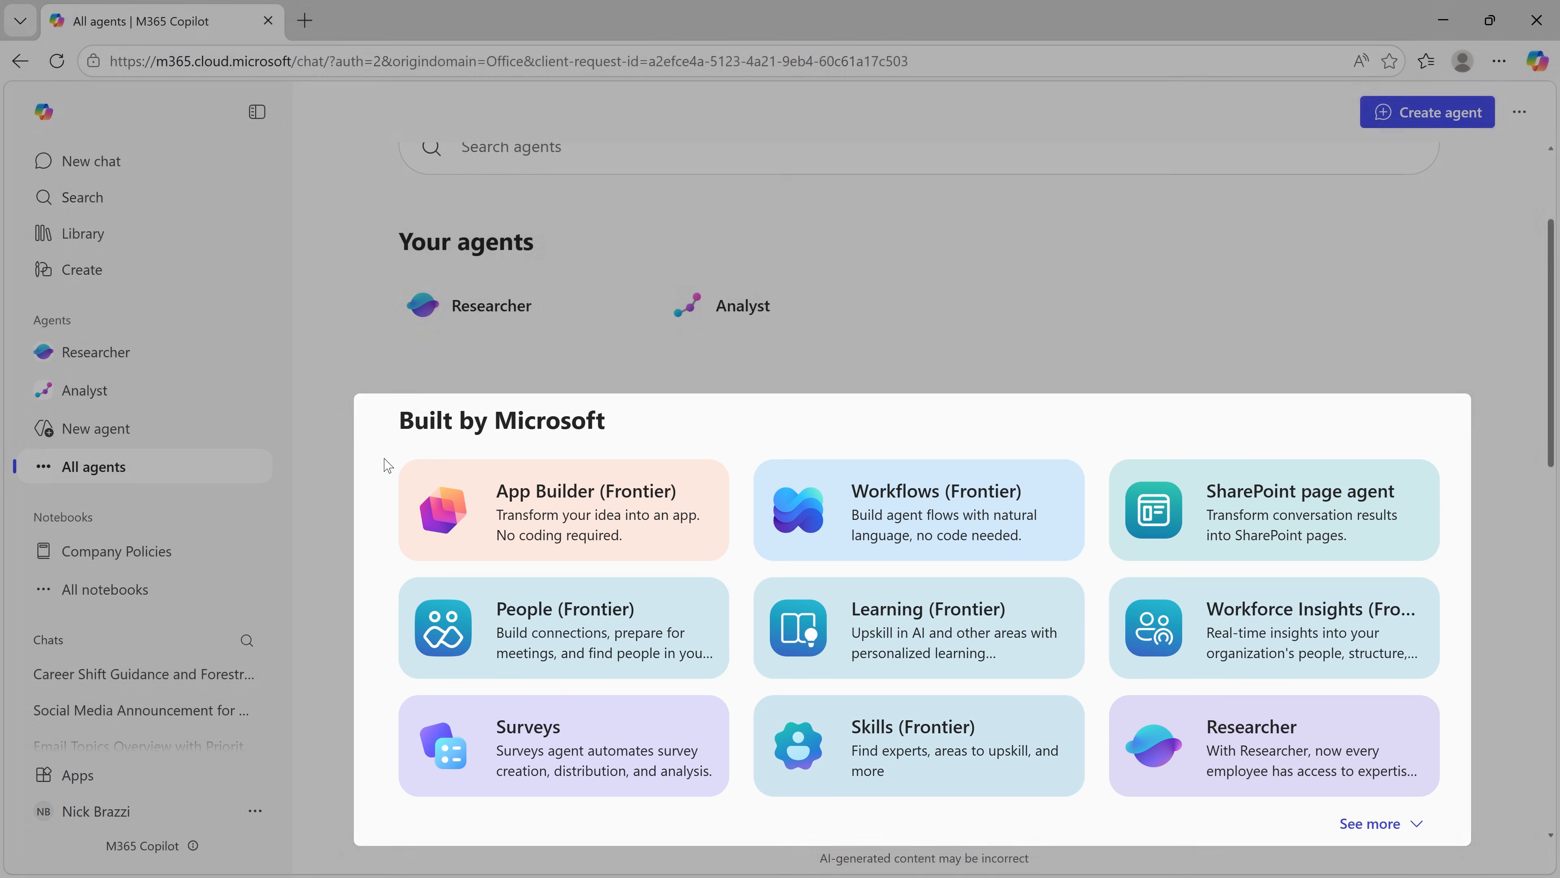
{"action": "scroll", "coordinate": [385, 462], "scroll_direction": "down", "scroll_amount": 2}
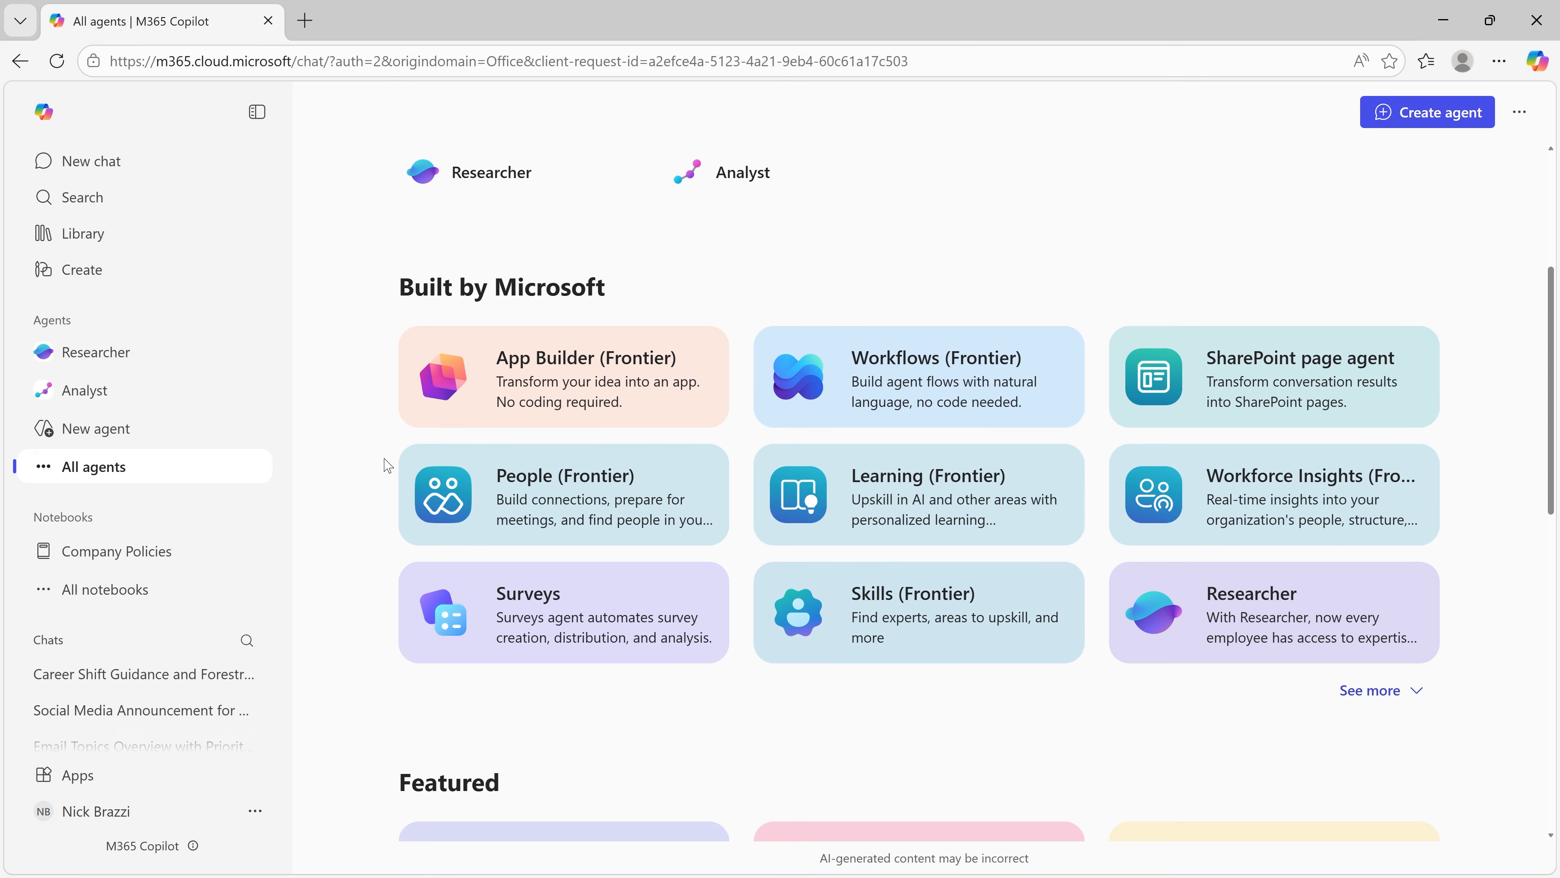
{"action": "left_click", "coordinate": [1375, 696]}
{"action": "scroll", "coordinate": [1413, 700], "scroll_direction": "down", "scroll_amount": 3}
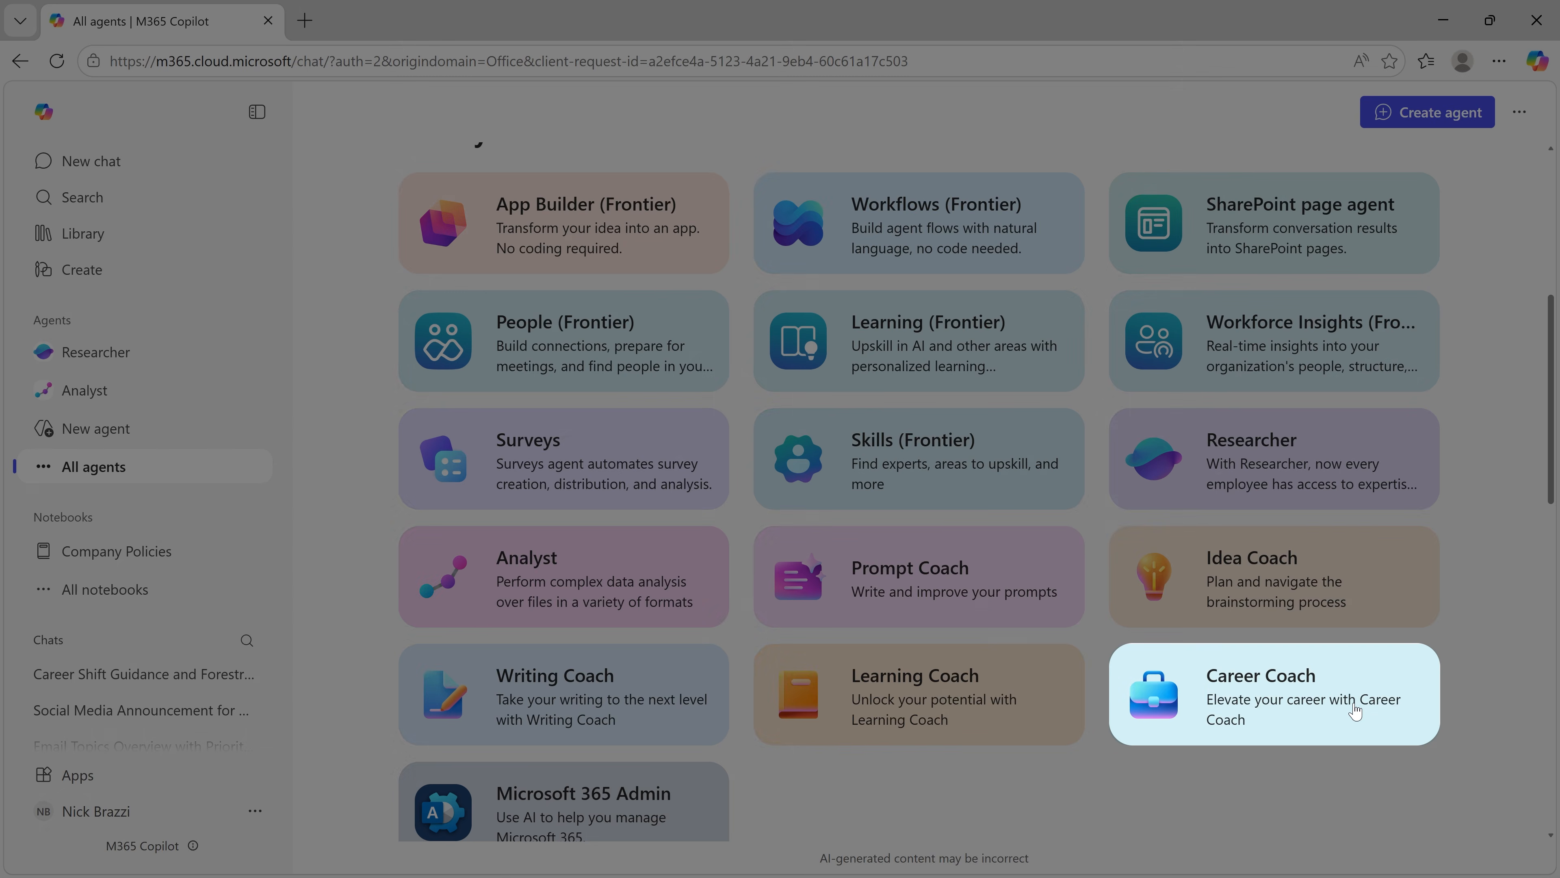
{"action": "left_click", "coordinate": [1356, 710]}
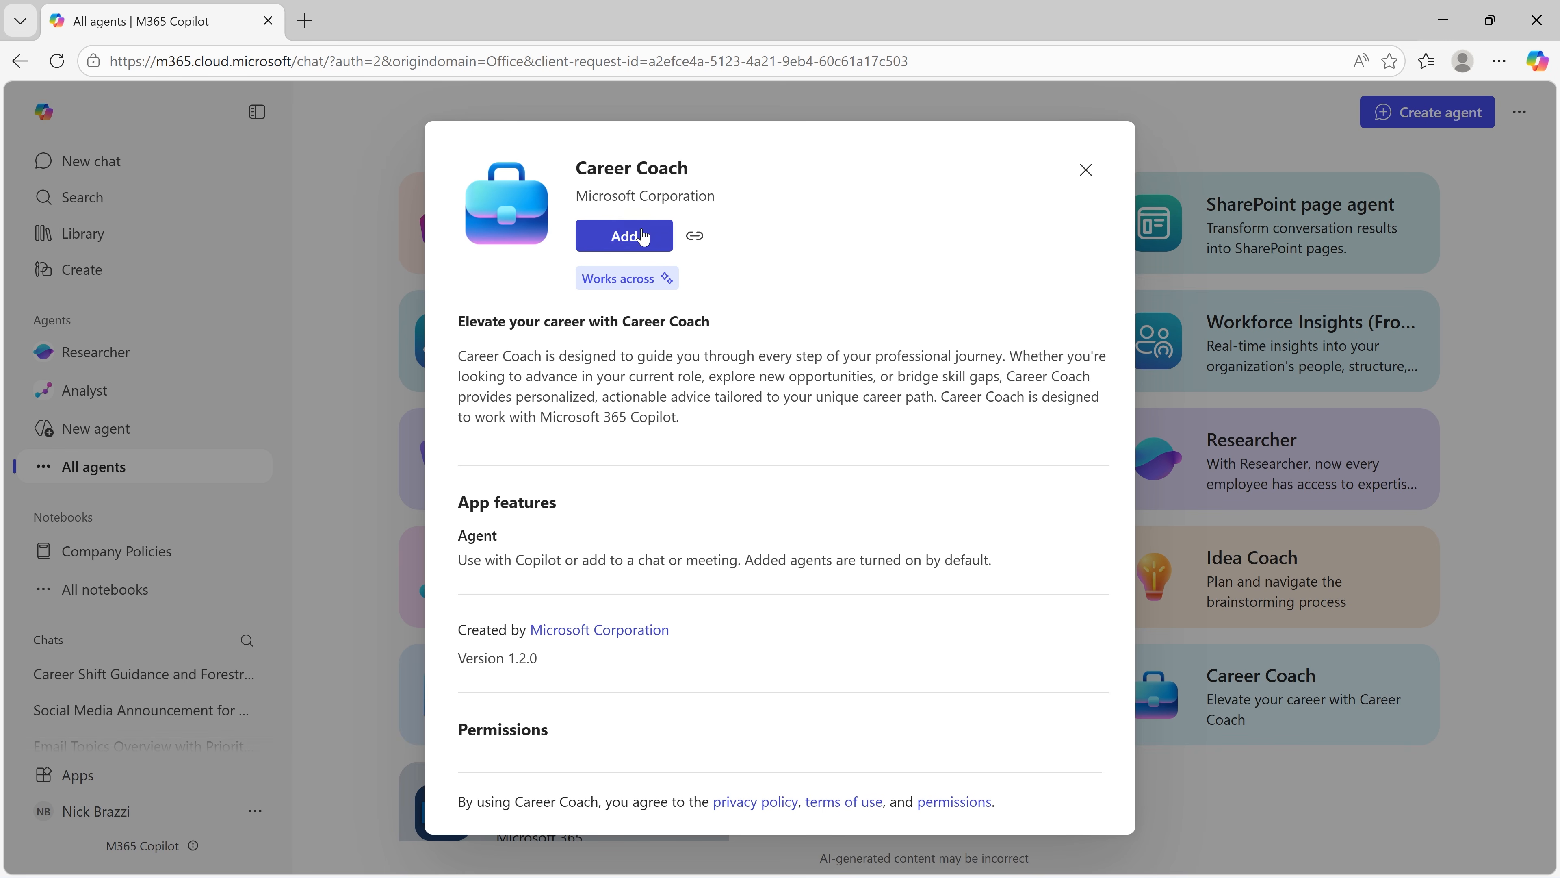
{"action": "left_click", "coordinate": [625, 237]}
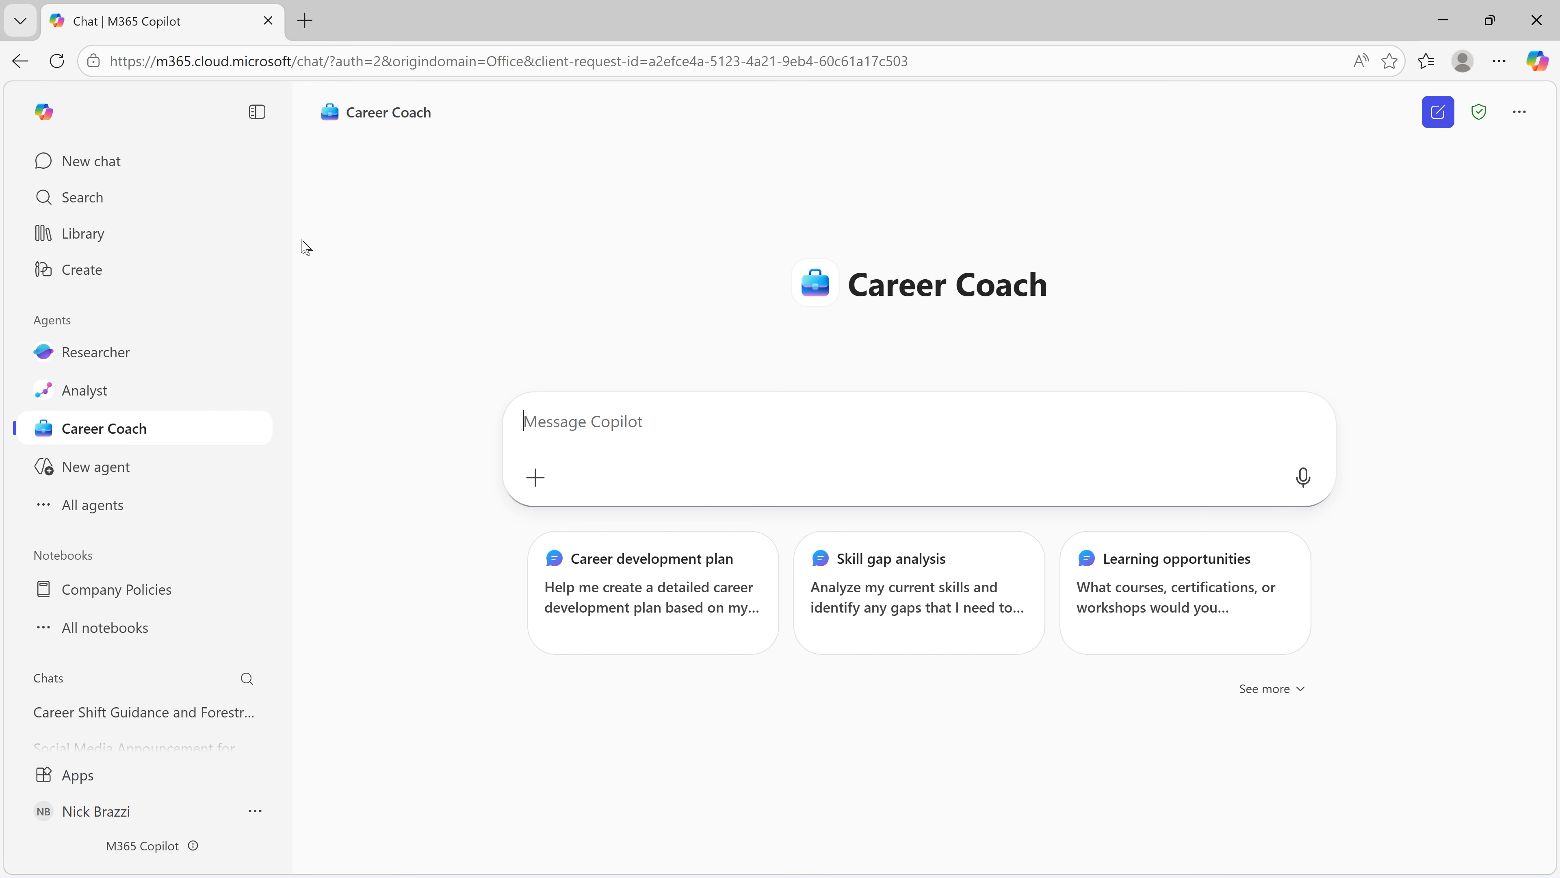
Step: Chat with the Career Coach agent, asking "Help me find and apply for jobs in the forestry service."
{"action": "left_click", "coordinate": [92, 161]}
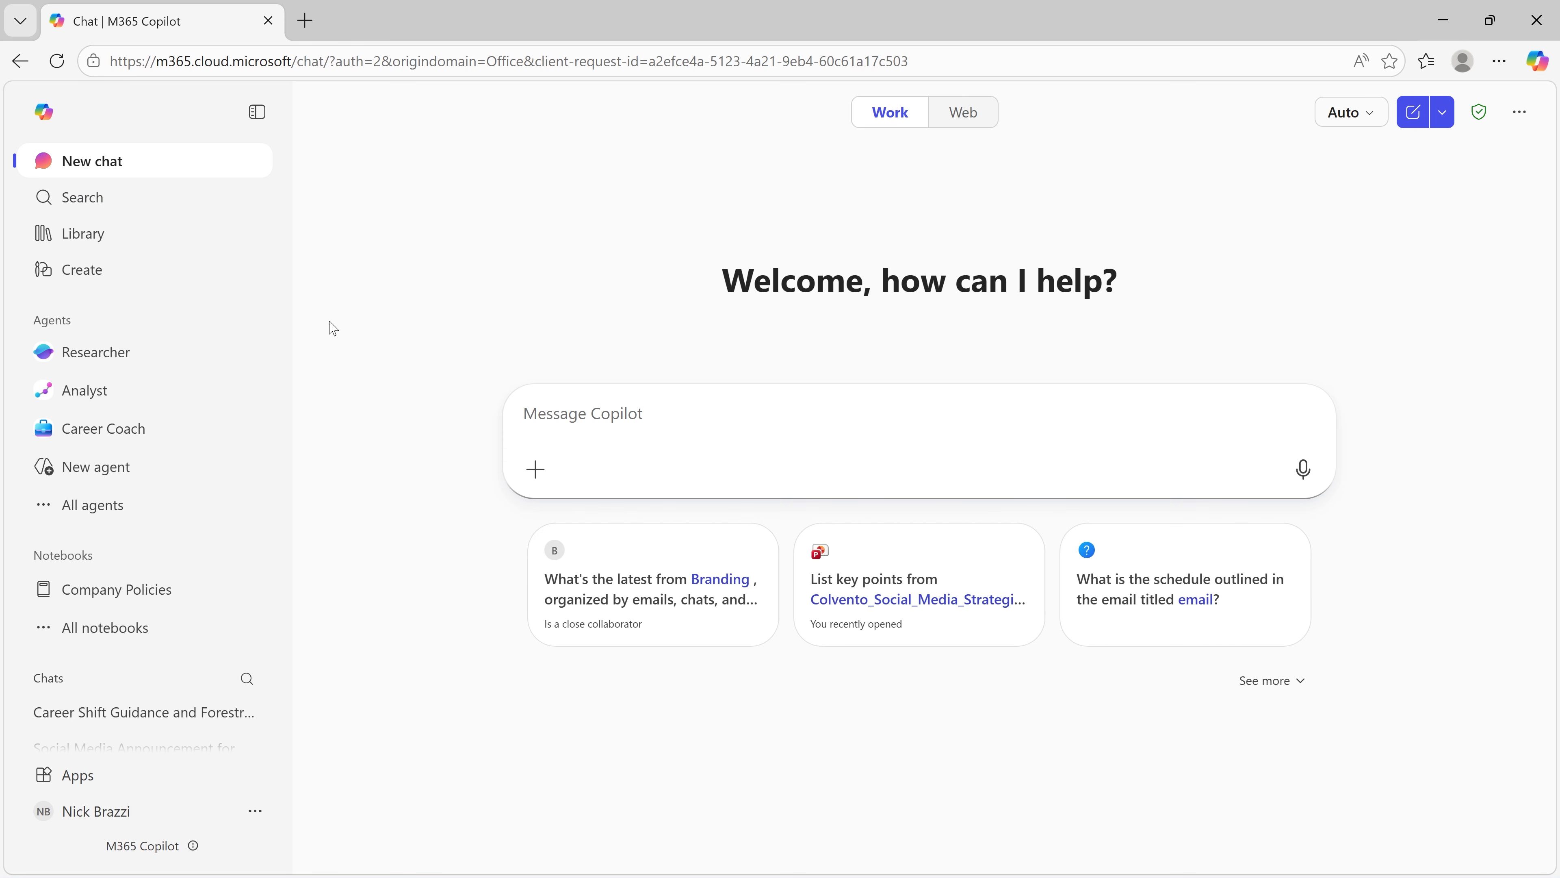
{"action": "left_click", "coordinate": [186, 441]}
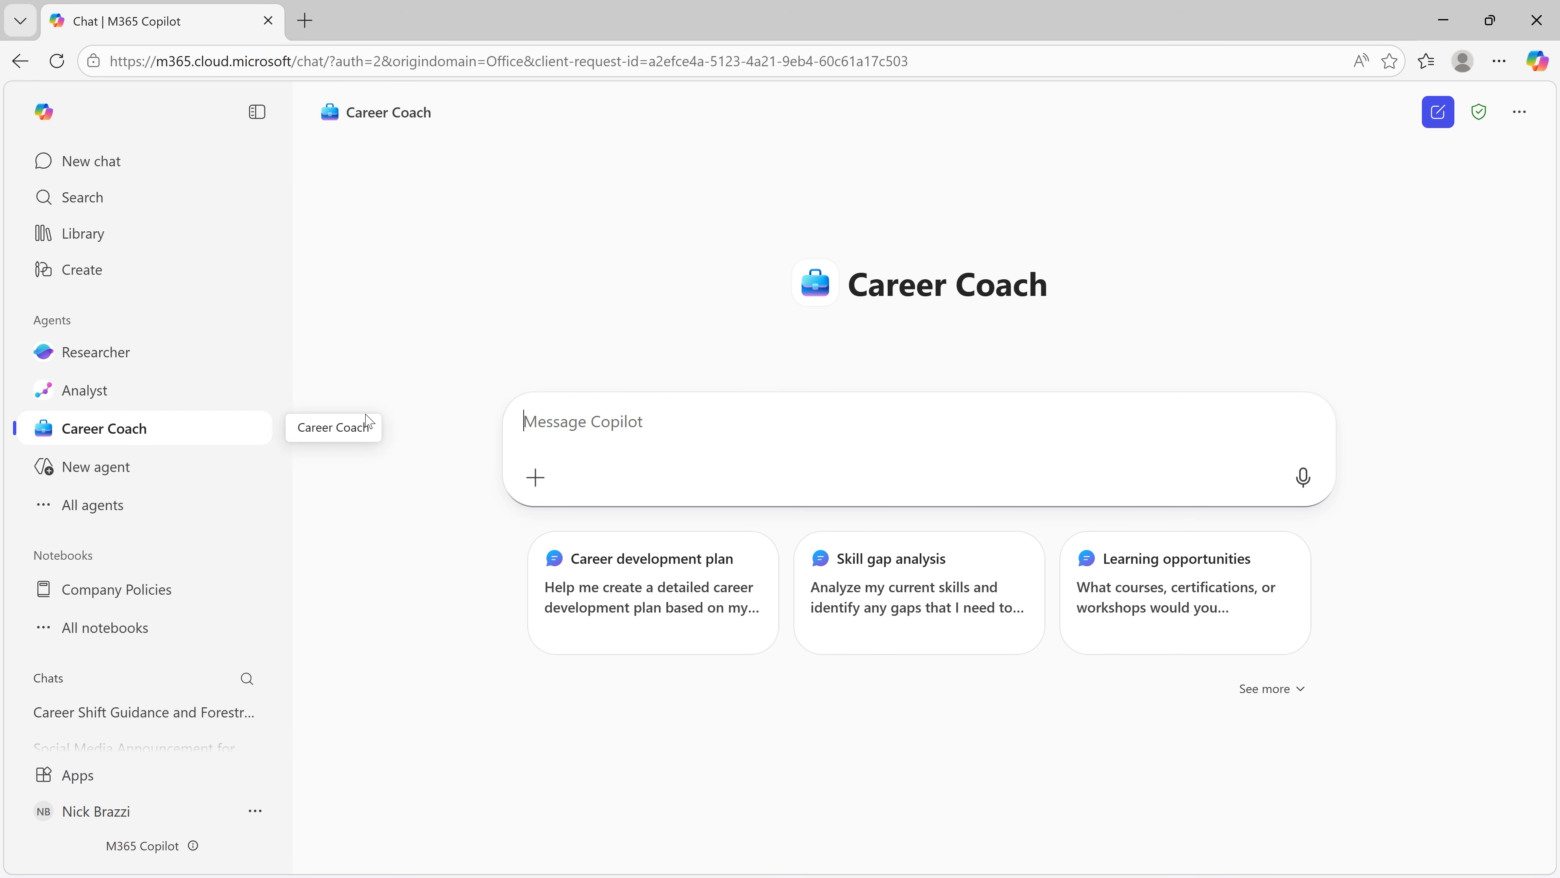
{"action": "type", "text": "Help me fin"}
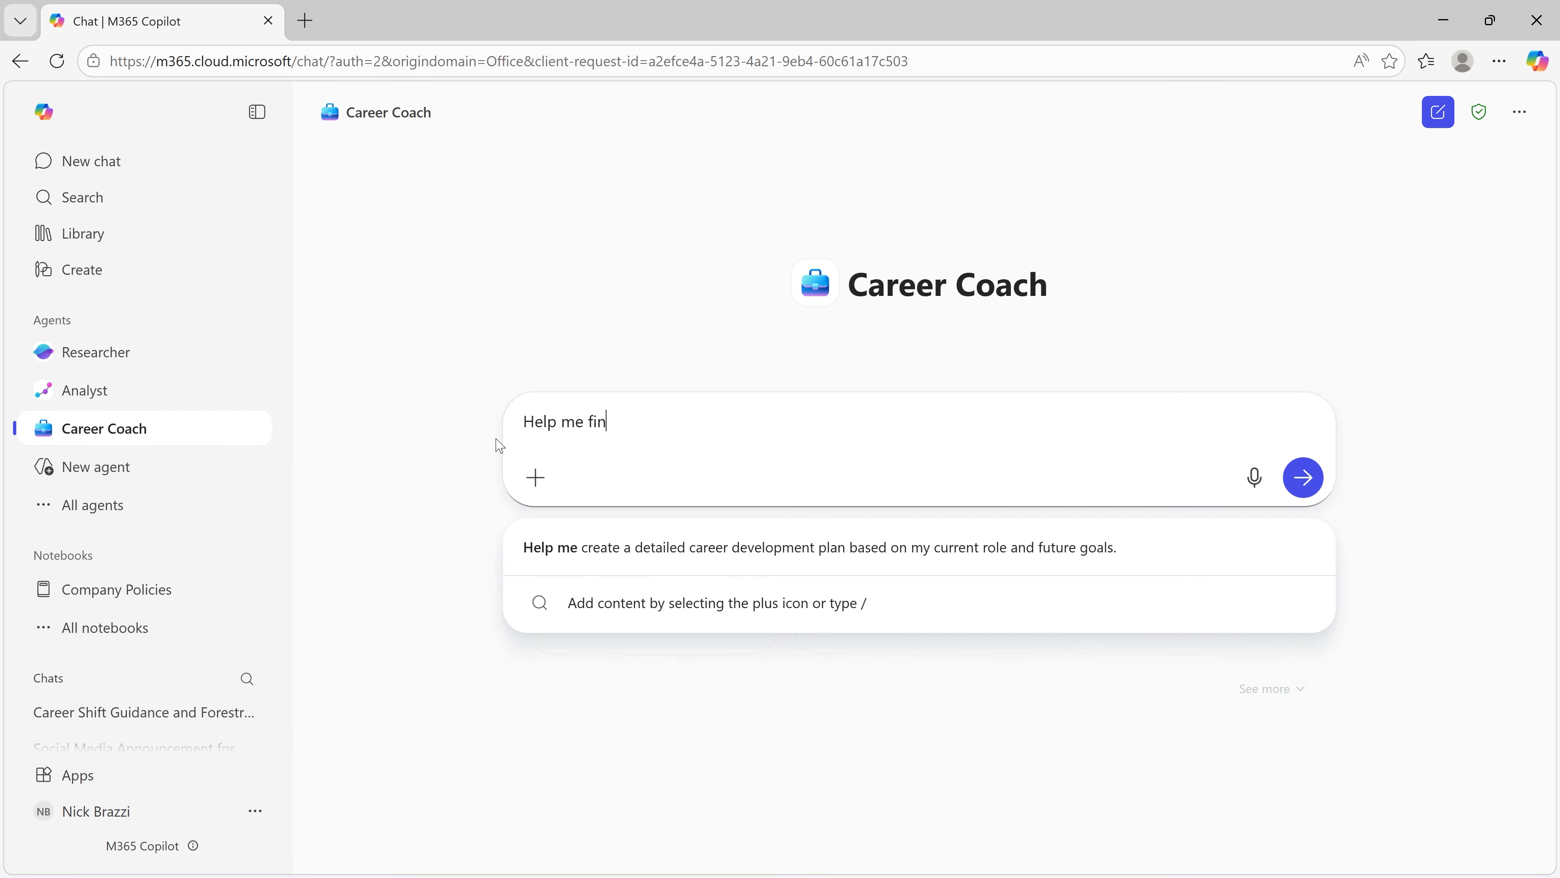
{"action": "type", "text": "d and apply for jobs in the forestry service."}
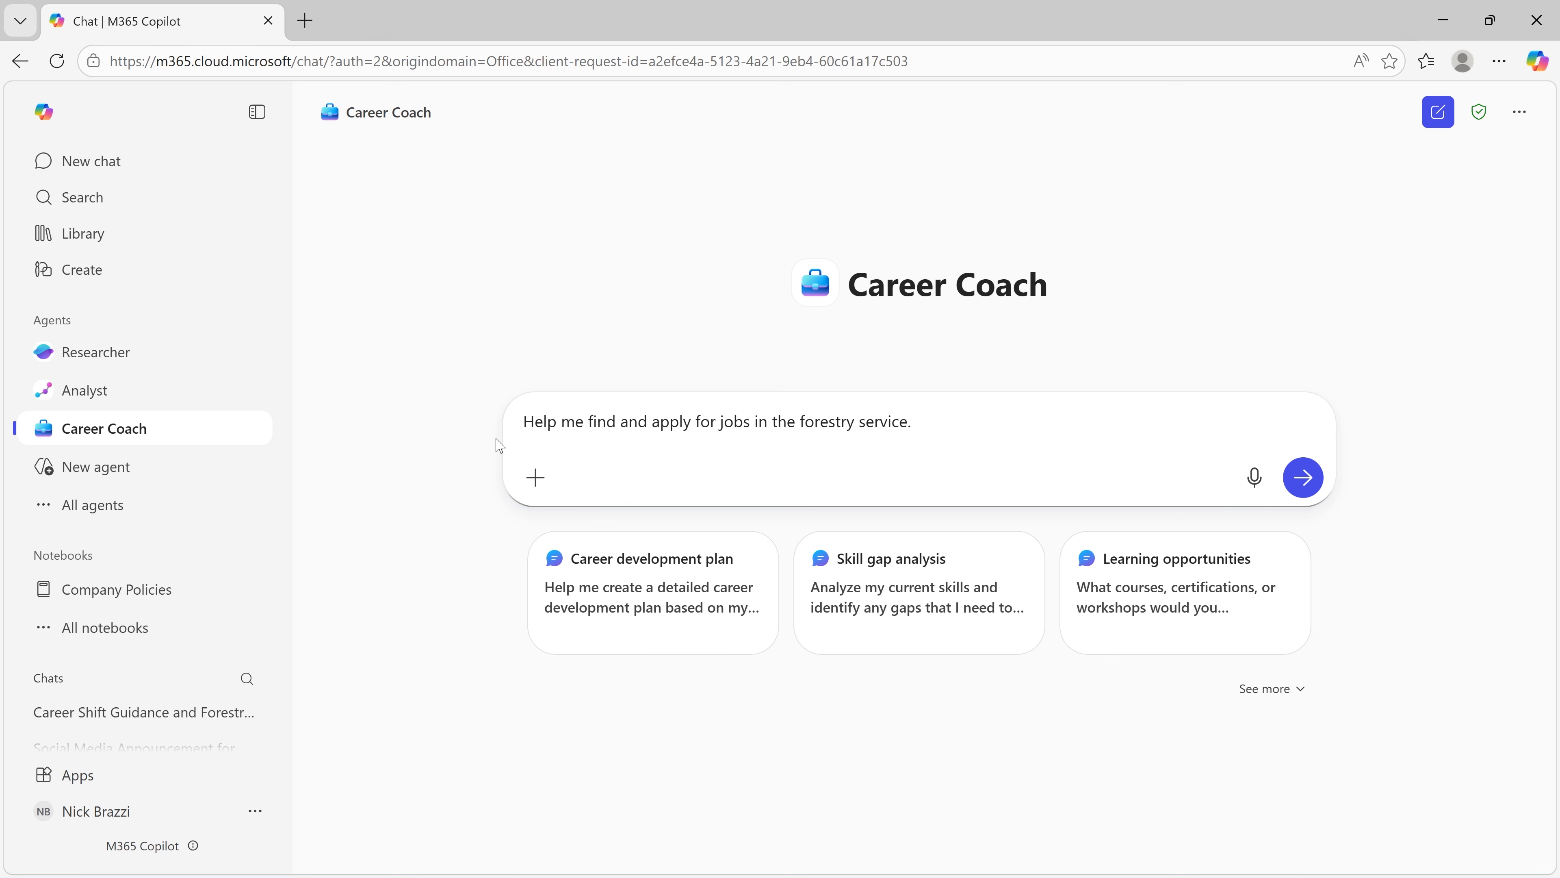
{"action": "key", "text": "Return"}
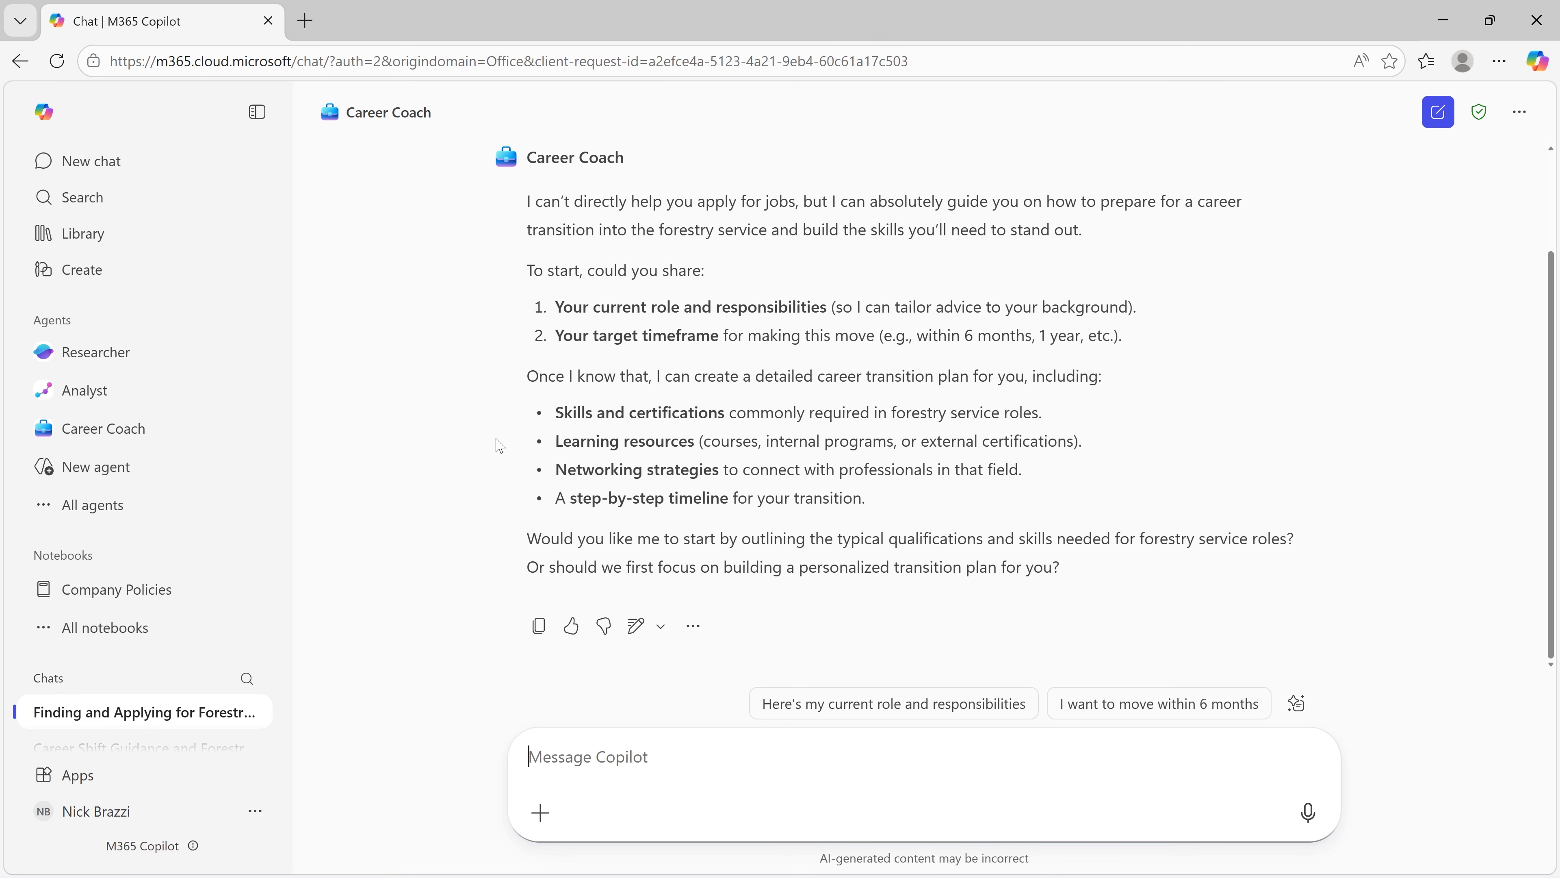
Step: Reply to Career Coach with "Currently, I am a software trainer. My target timeframe is the first half of this year."
{"action": "type", "text": "Current"}
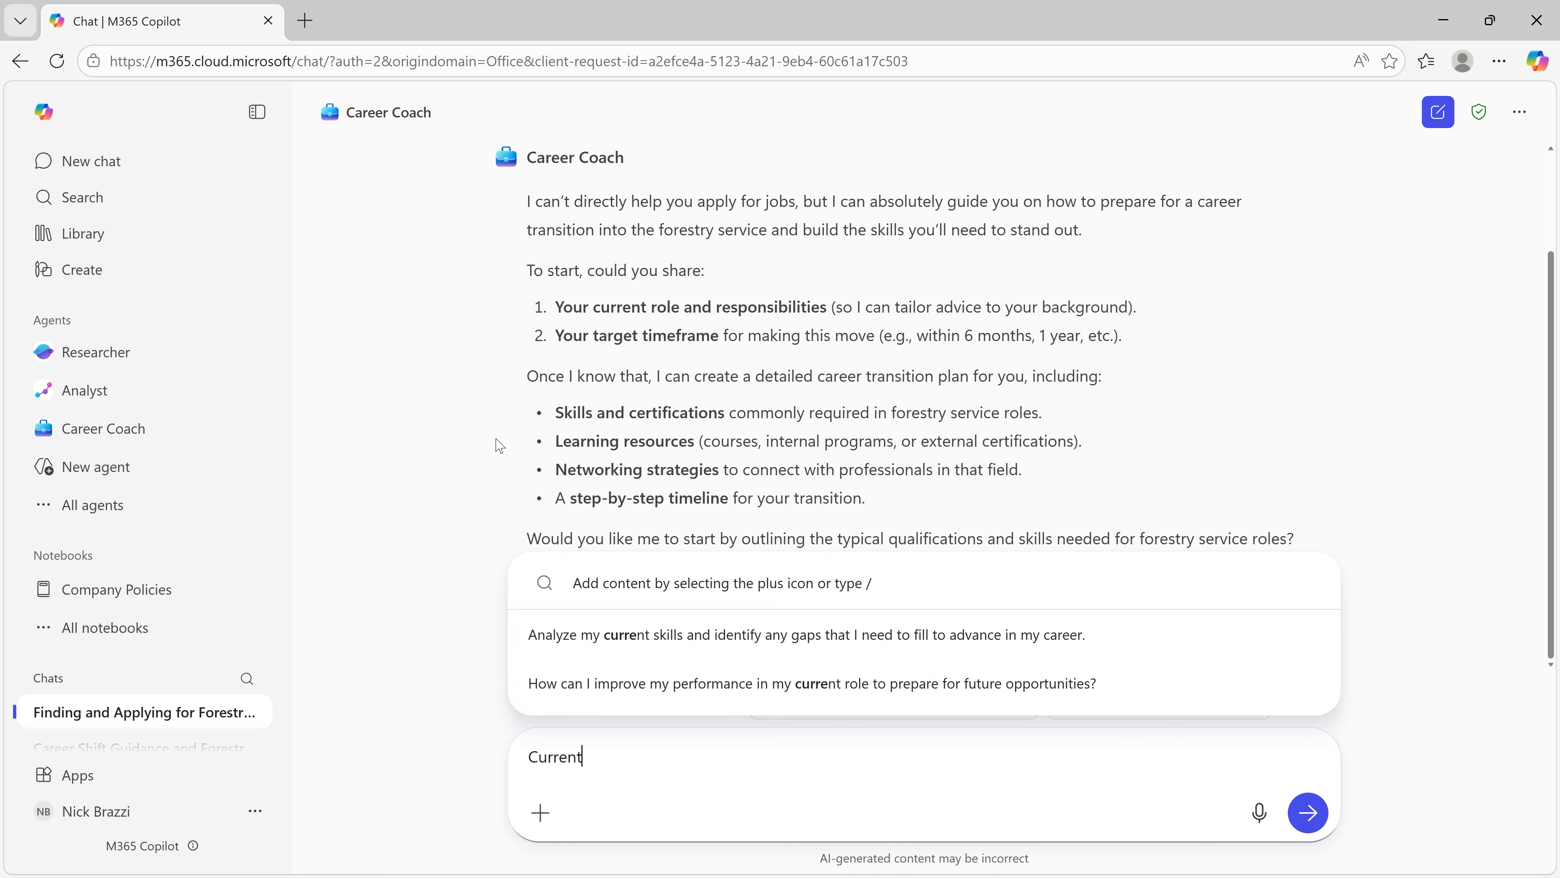
{"action": "type", "text": "ly, I am a software trainer. My target timeframe is the first half of this year."}
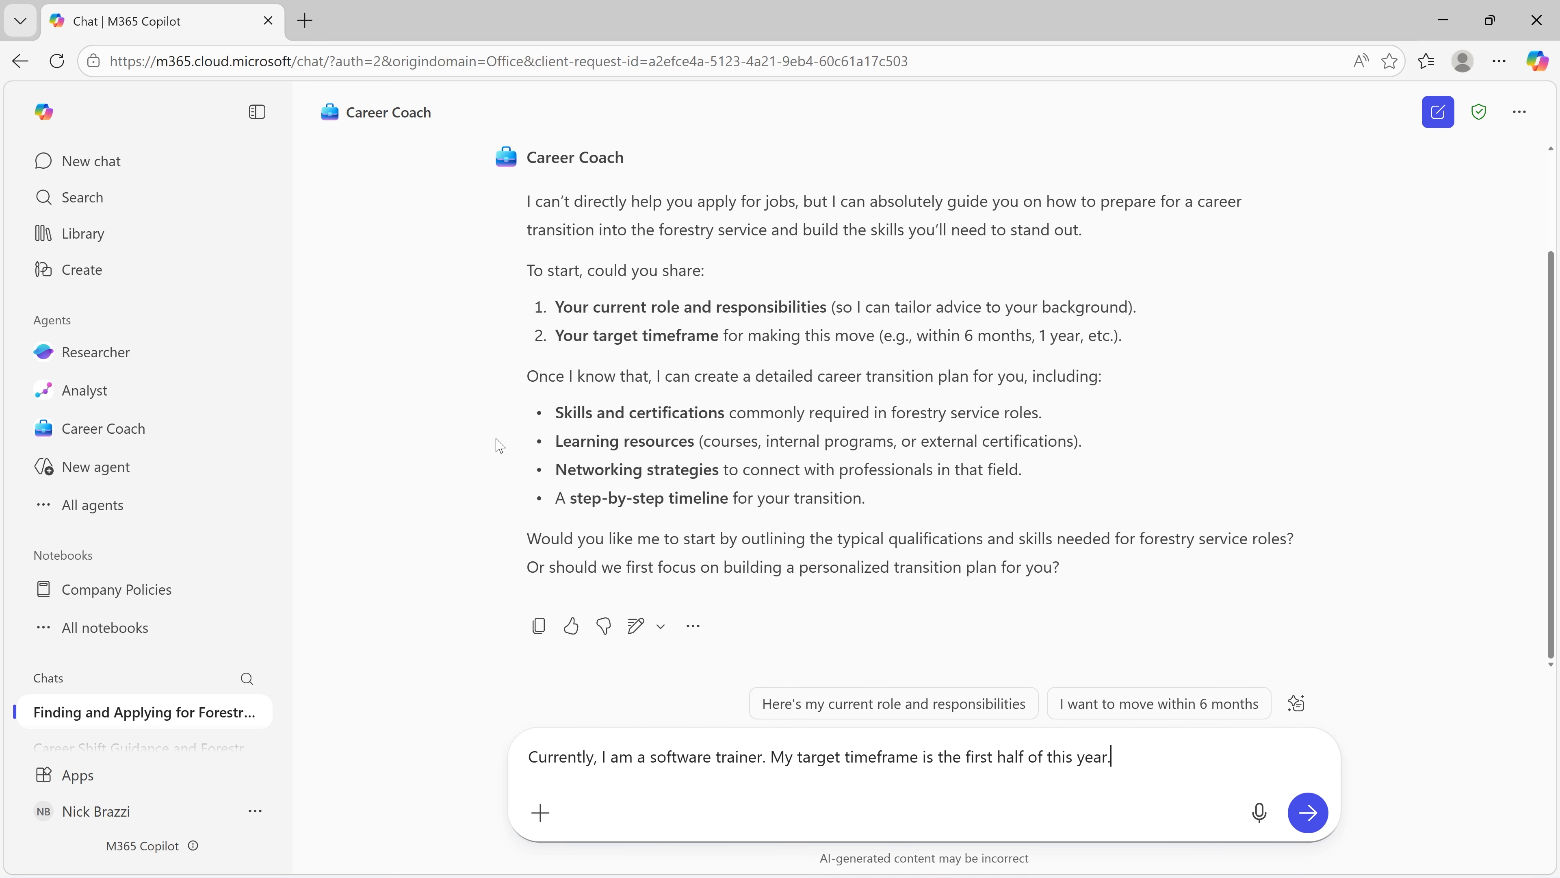
{"action": "key", "text": "Return"}
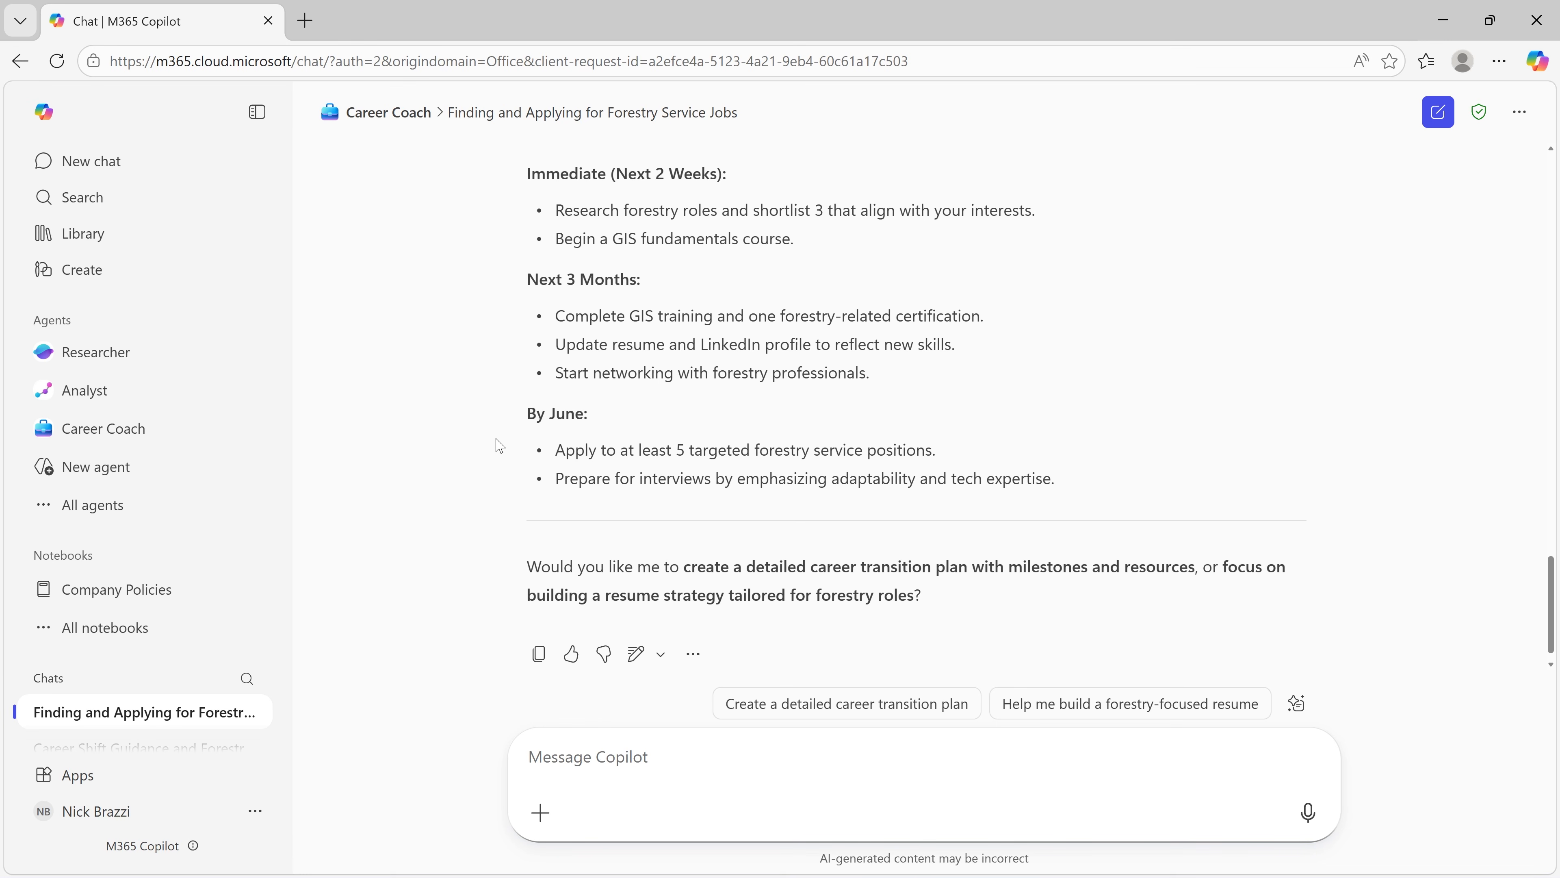
Step: Start a new general Copilot chat, ready for a message
{"action": "left_click", "coordinate": [185, 165]}
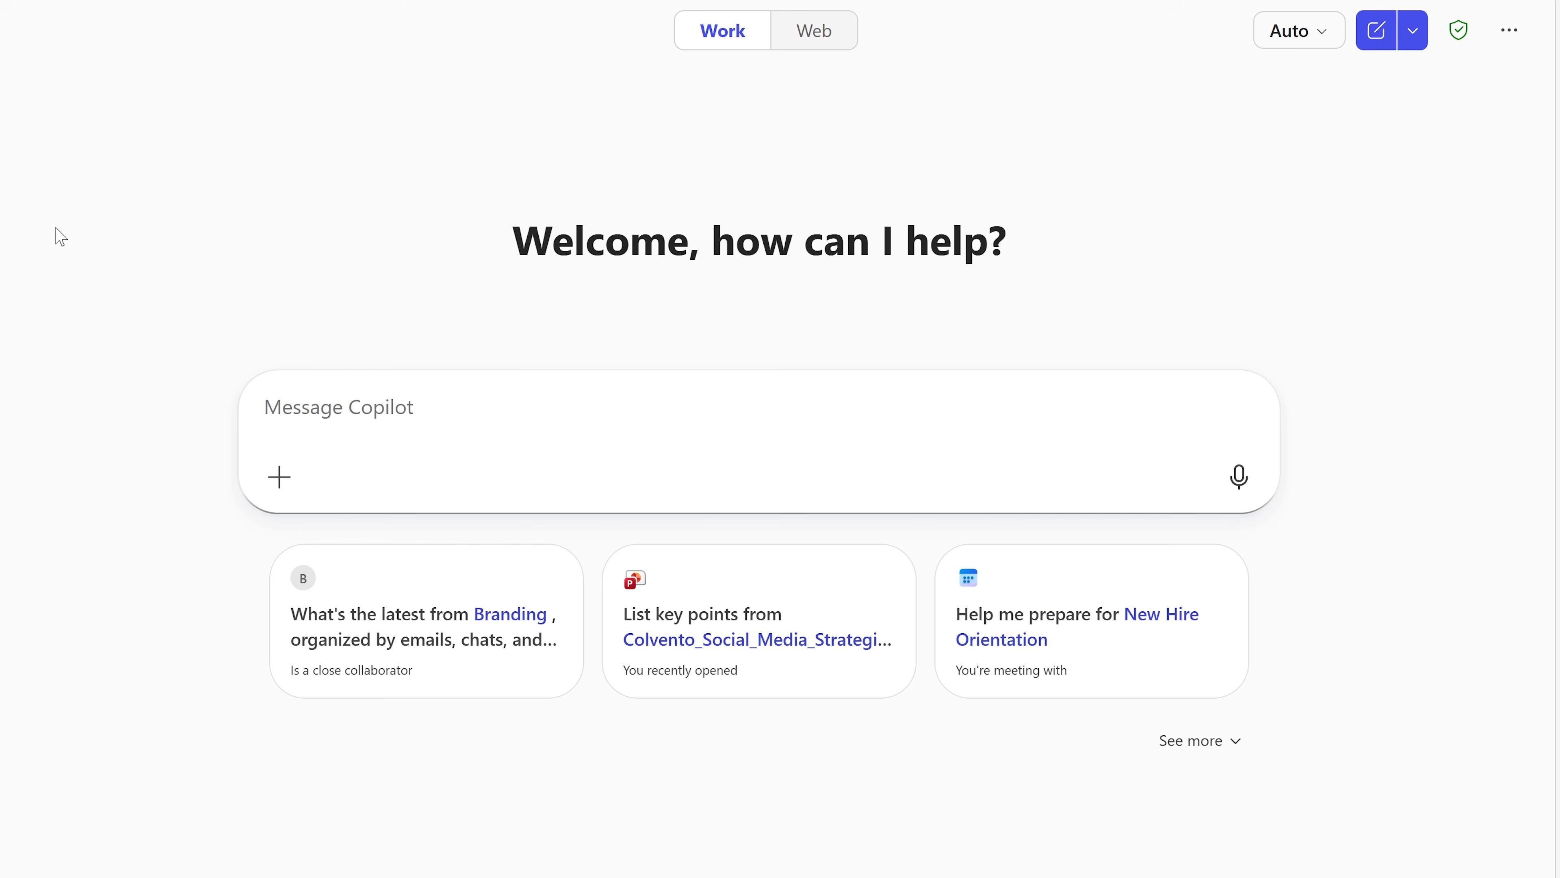
{"action": "left_click", "coordinate": [297, 427]}
{"action": "type", "text": "@"}
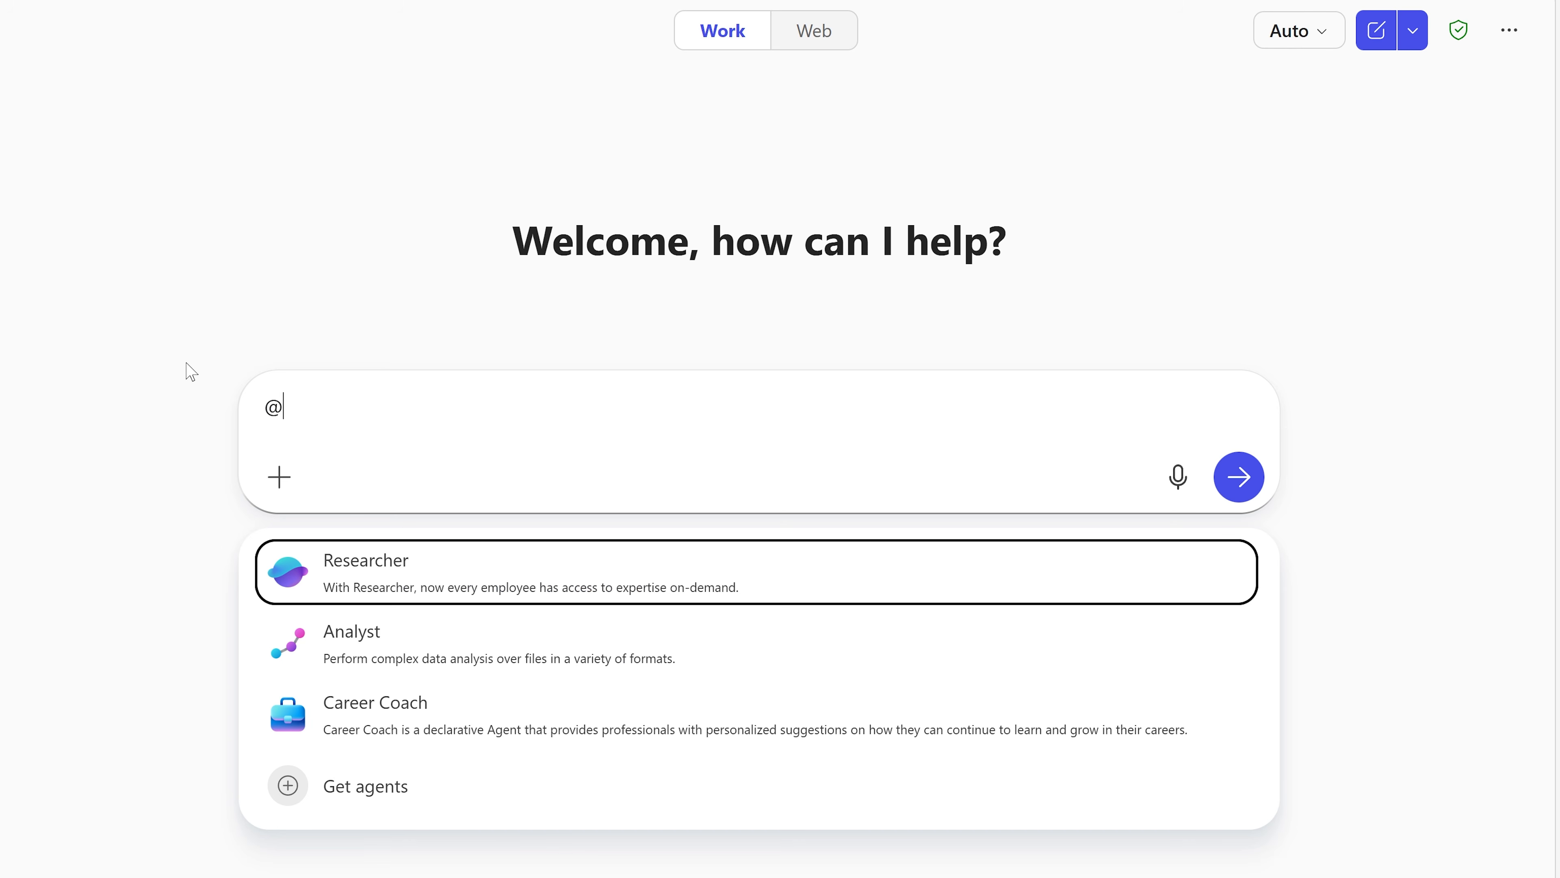
{"action": "type", "text": "caree"}
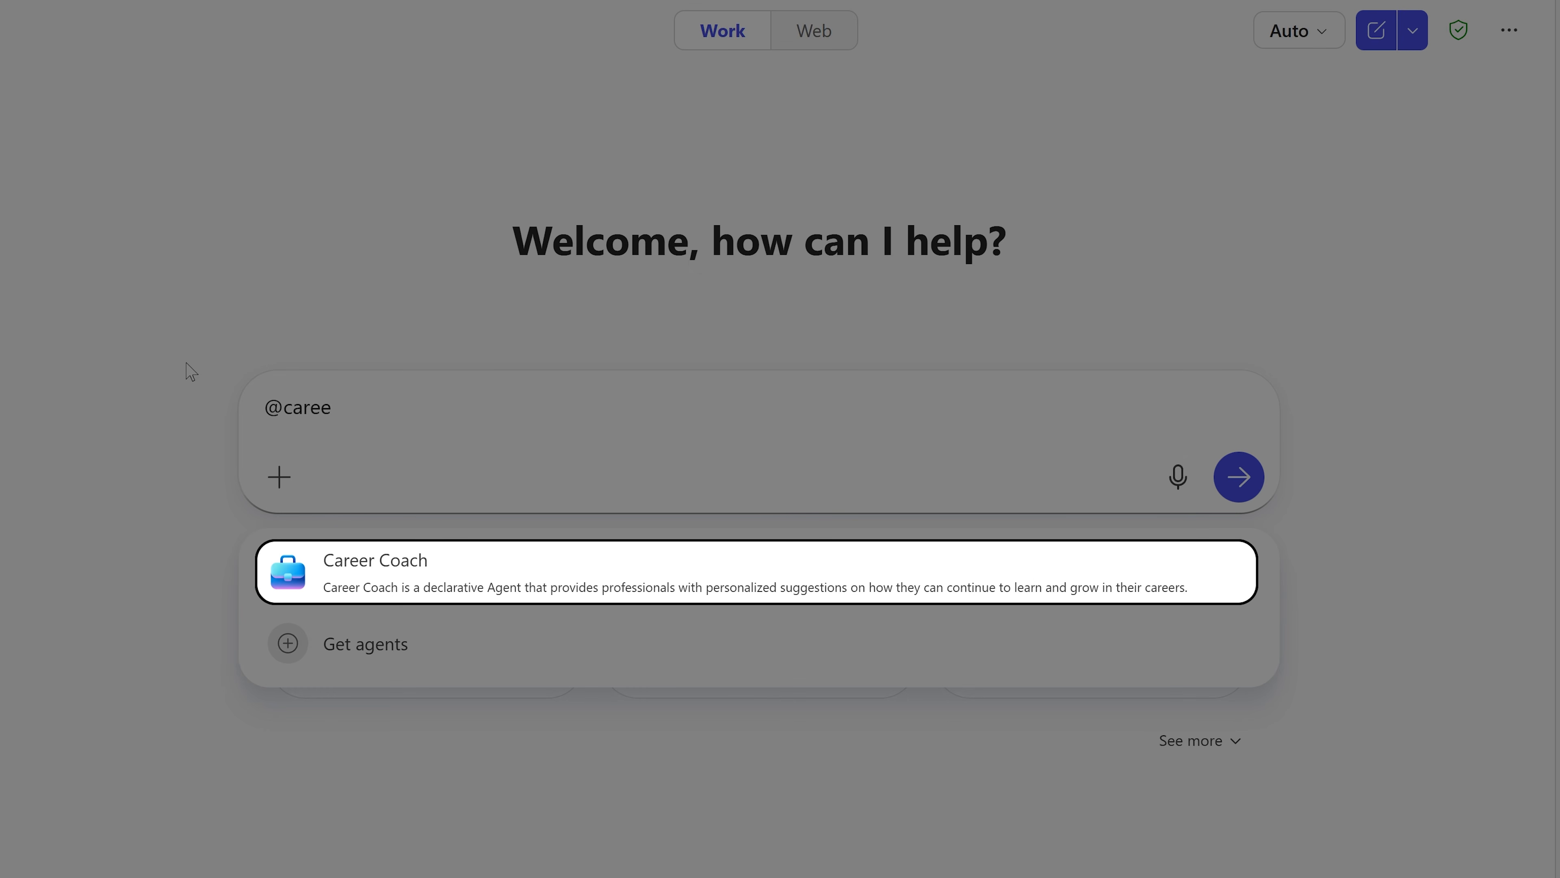
{"action": "key", "text": "BackSpace"}
{"action": "key", "text": "BackSpace"}
{"action": "key", "text": "BackSpace"}
{"action": "key", "text": "BackSpace"}
{"action": "key", "text": "BackSpace"}
{"action": "key", "text": "BackSpace"}
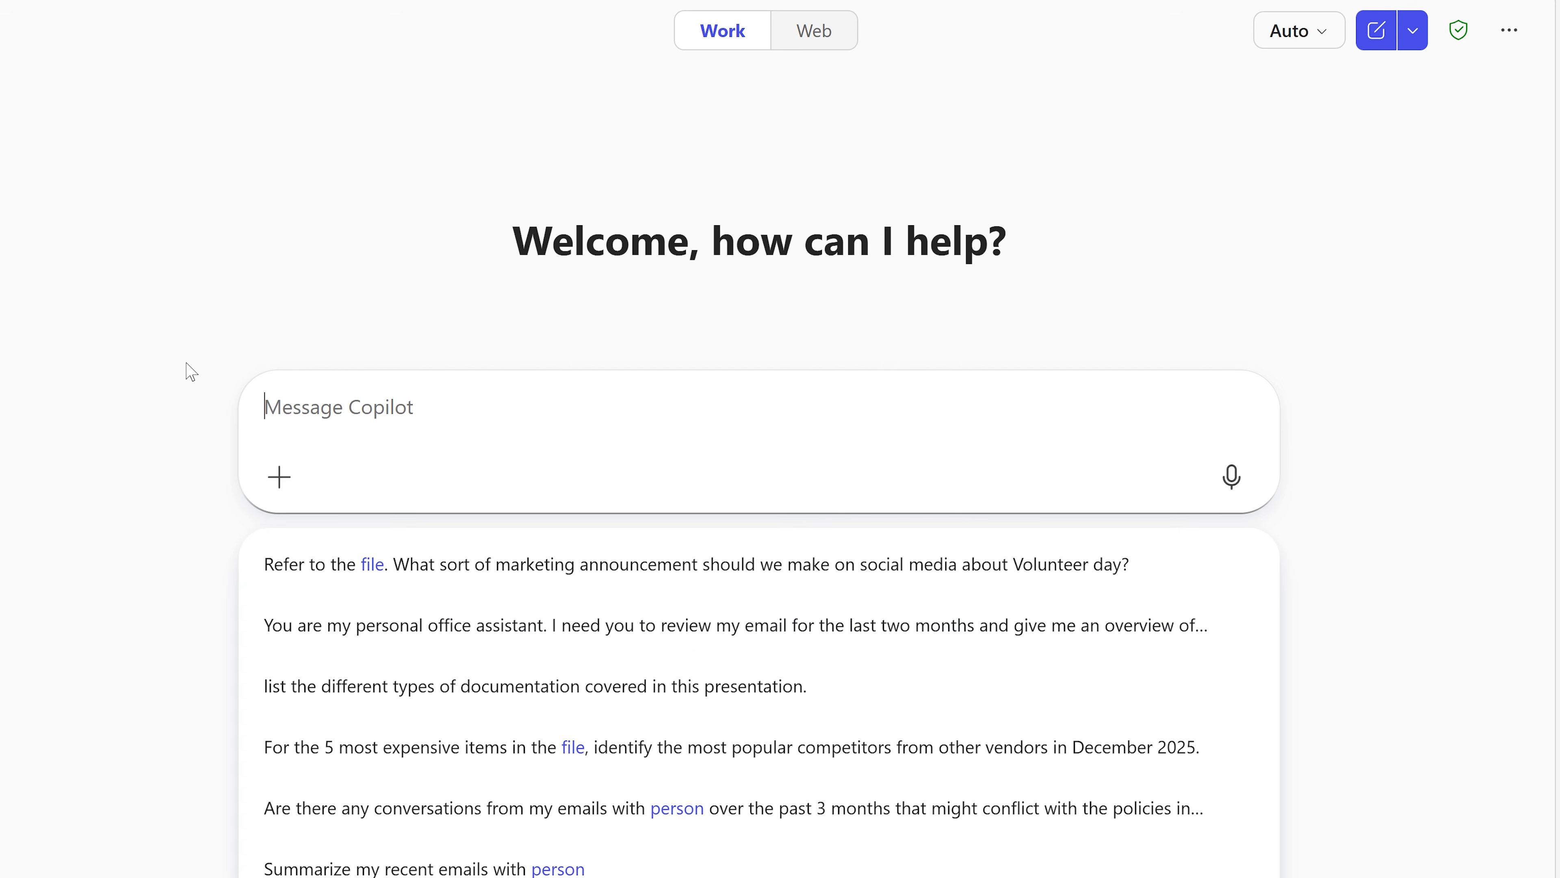
Step: Ask Copilot without an agent "Help me find and apply for jobs in the forestry service." and read through its full answer
{"action": "type", "text": "Help me fin"}
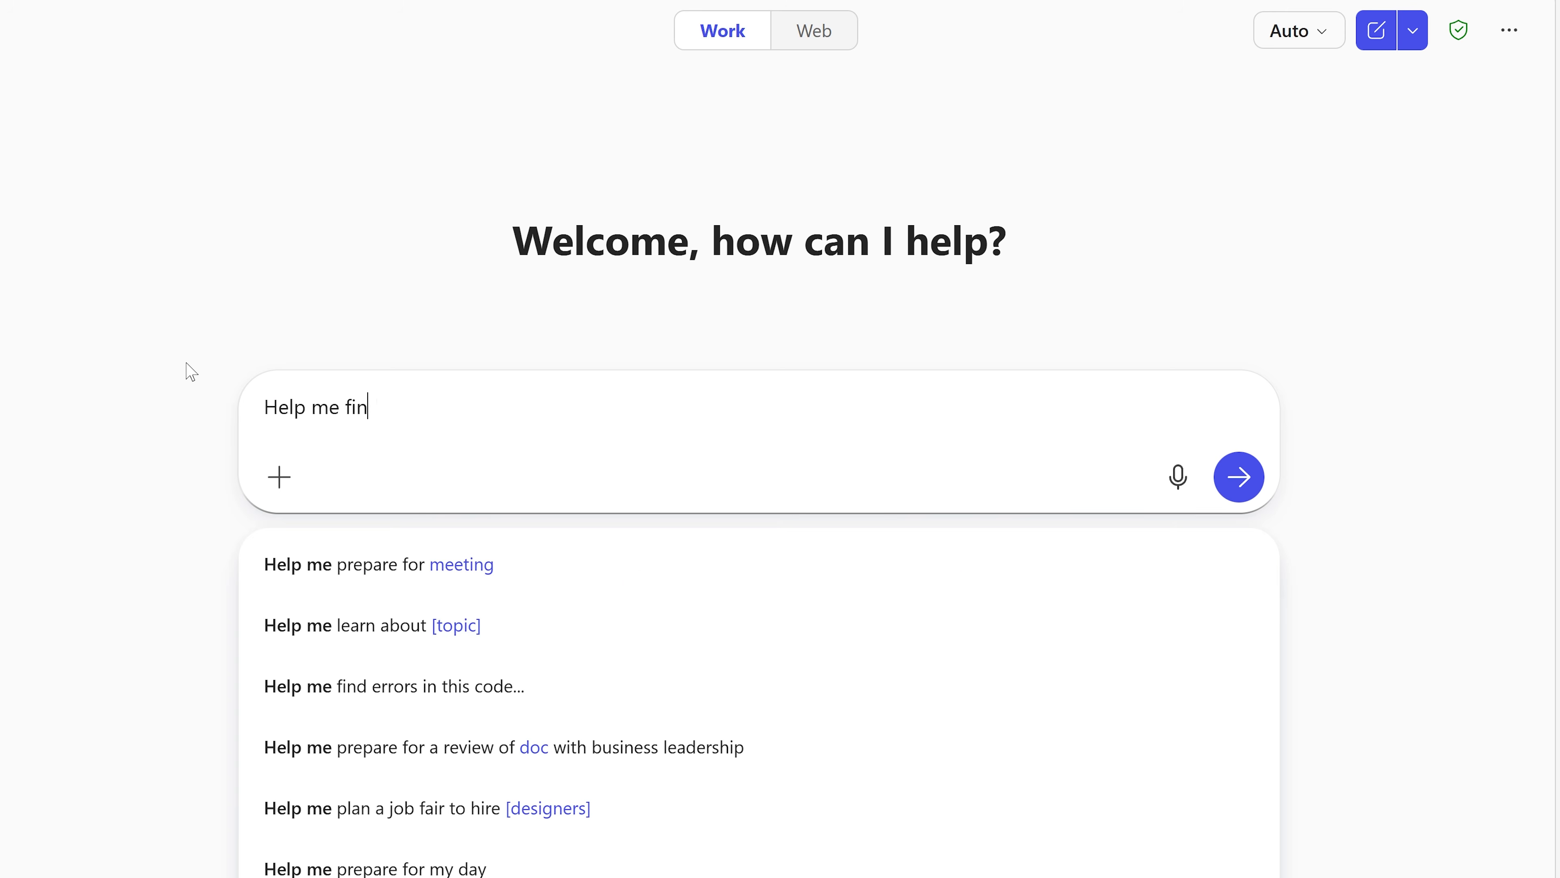
{"action": "type", "text": "d and apply for jobs in the forestry service."}
{"action": "key", "text": "Return"}
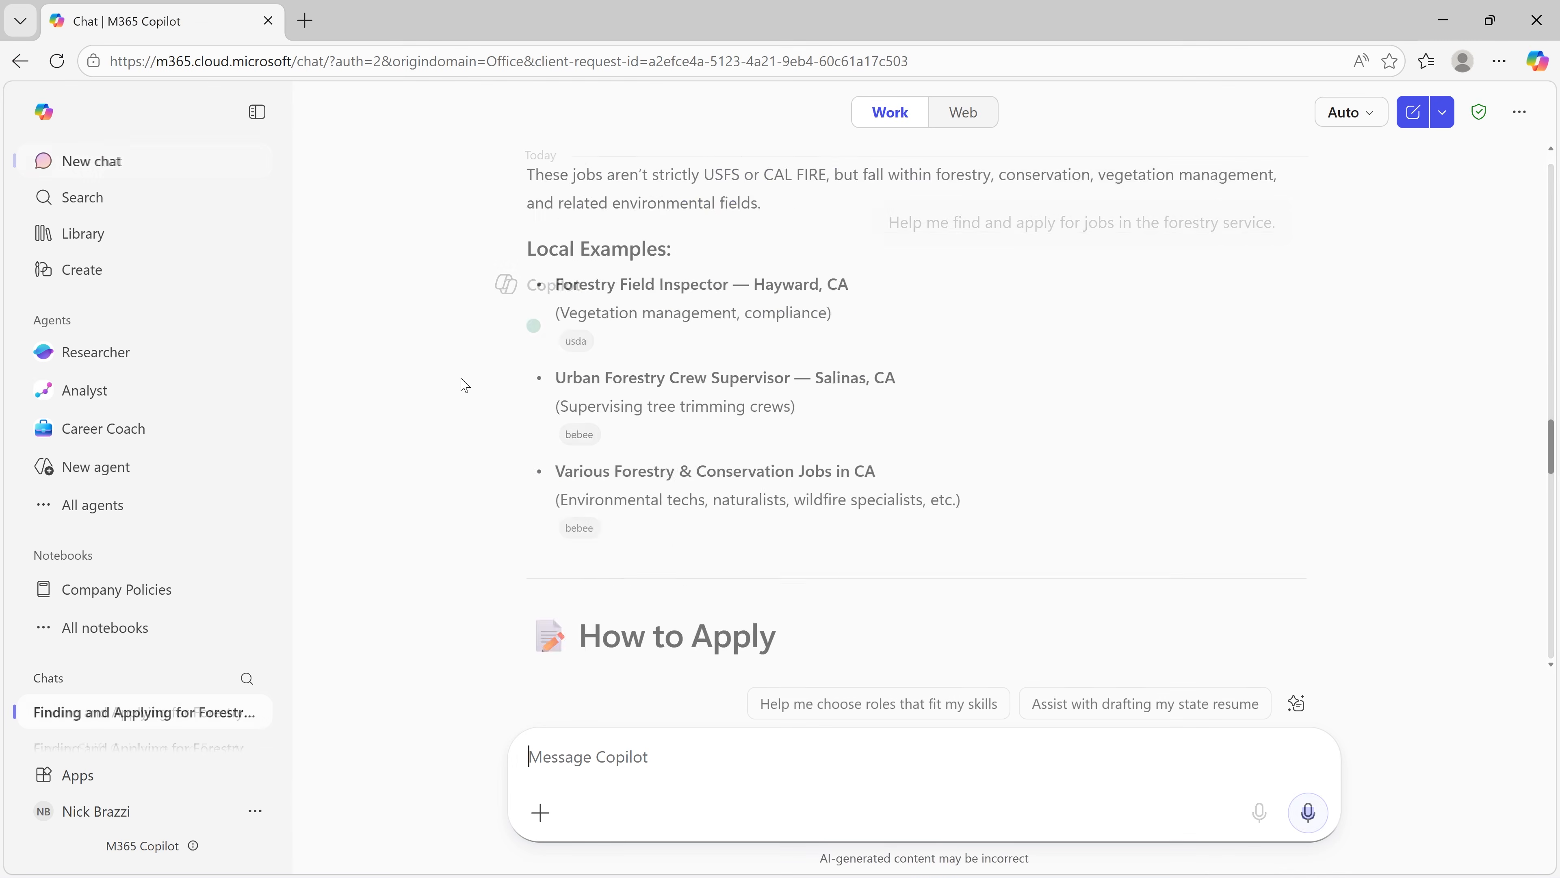
{"action": "scroll", "coordinate": [374, 380], "scroll_direction": "down", "scroll_amount": 15}
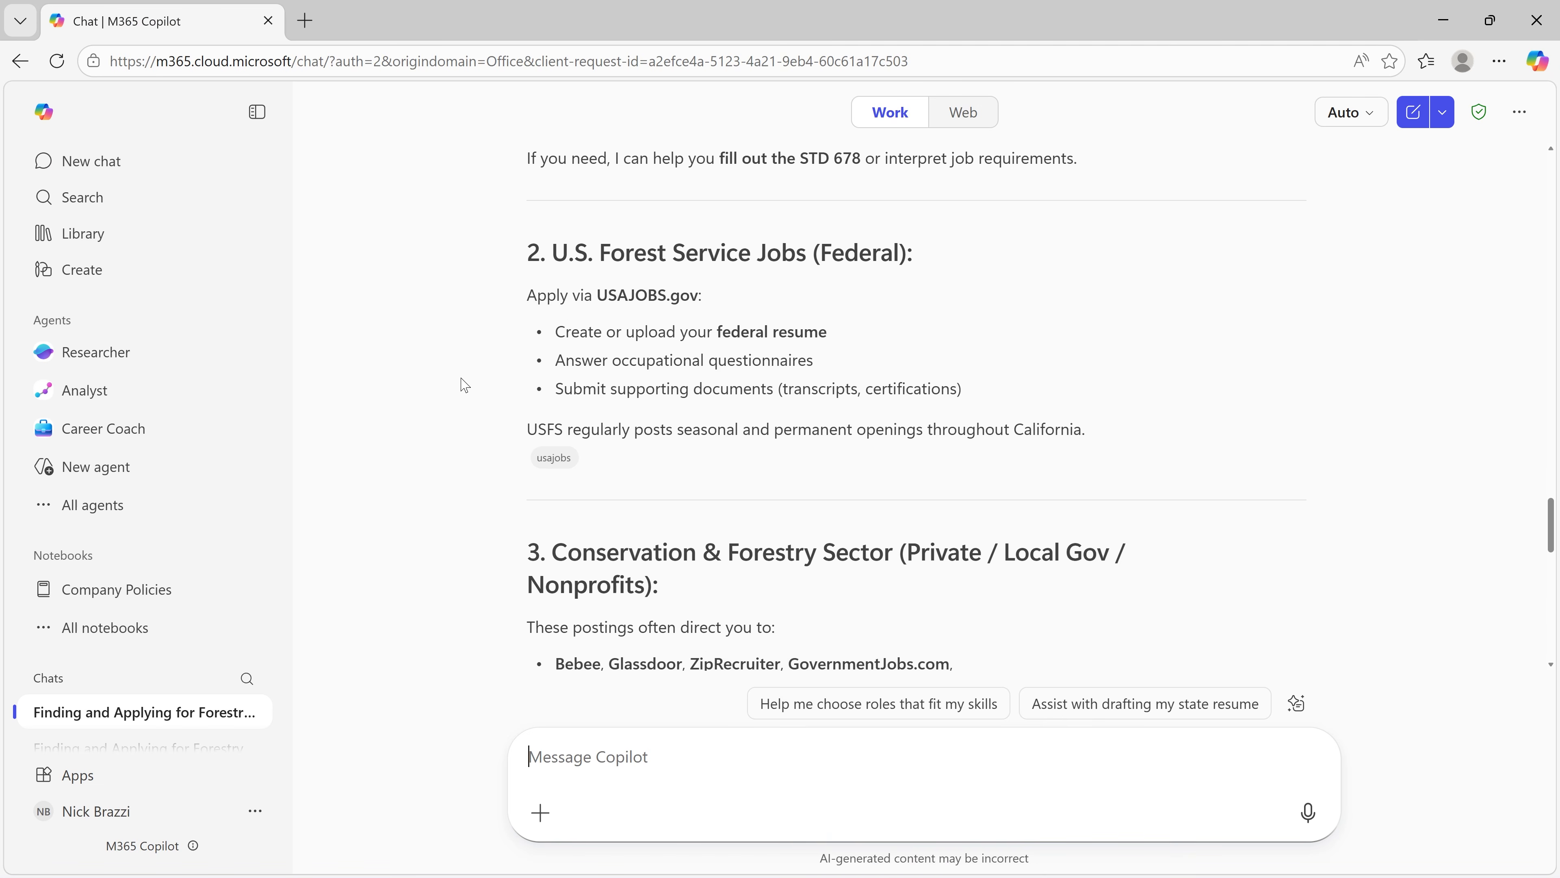
{"action": "scroll", "coordinate": [465, 385], "scroll_direction": "down", "scroll_amount": 8}
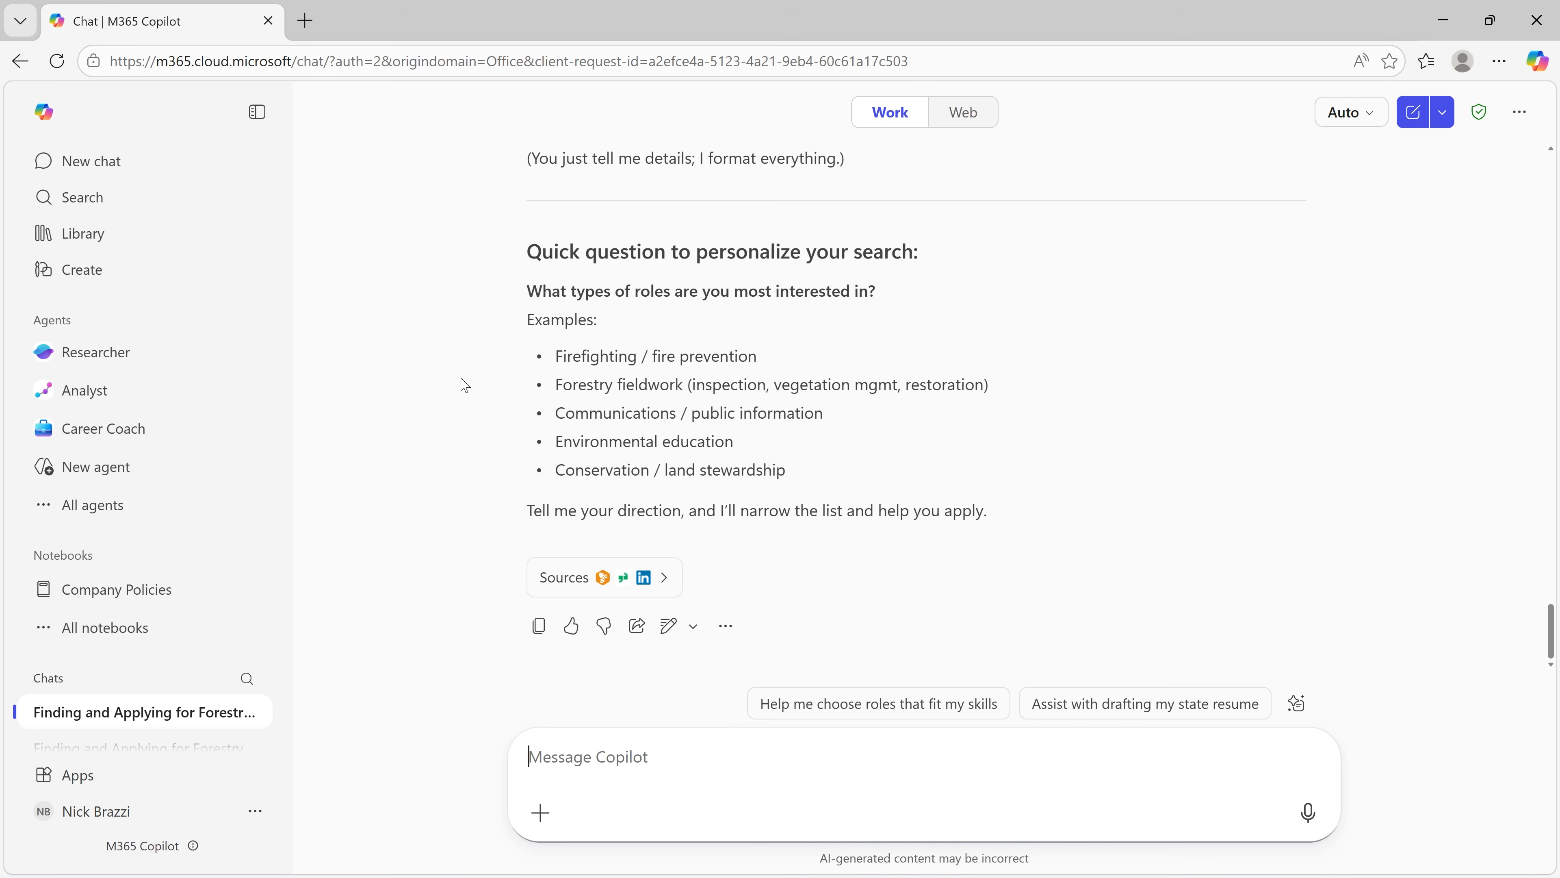
Step: Bring Career Coach into the current chat with an @ mention and ask it "What skills do I need?"
{"action": "type", "text": "@"}
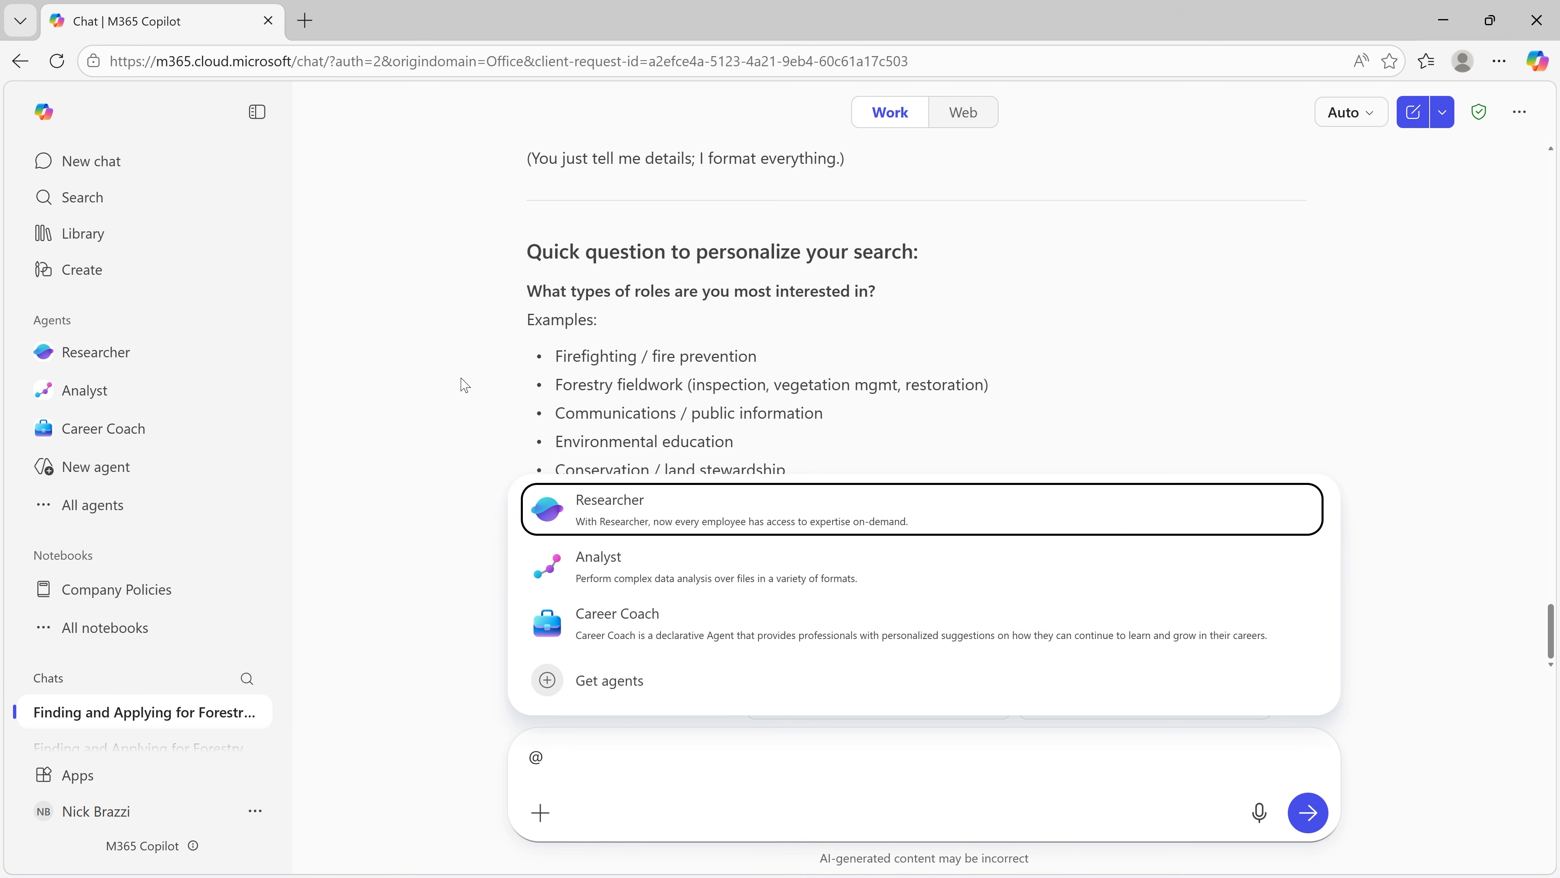
{"action": "type", "text": "car"}
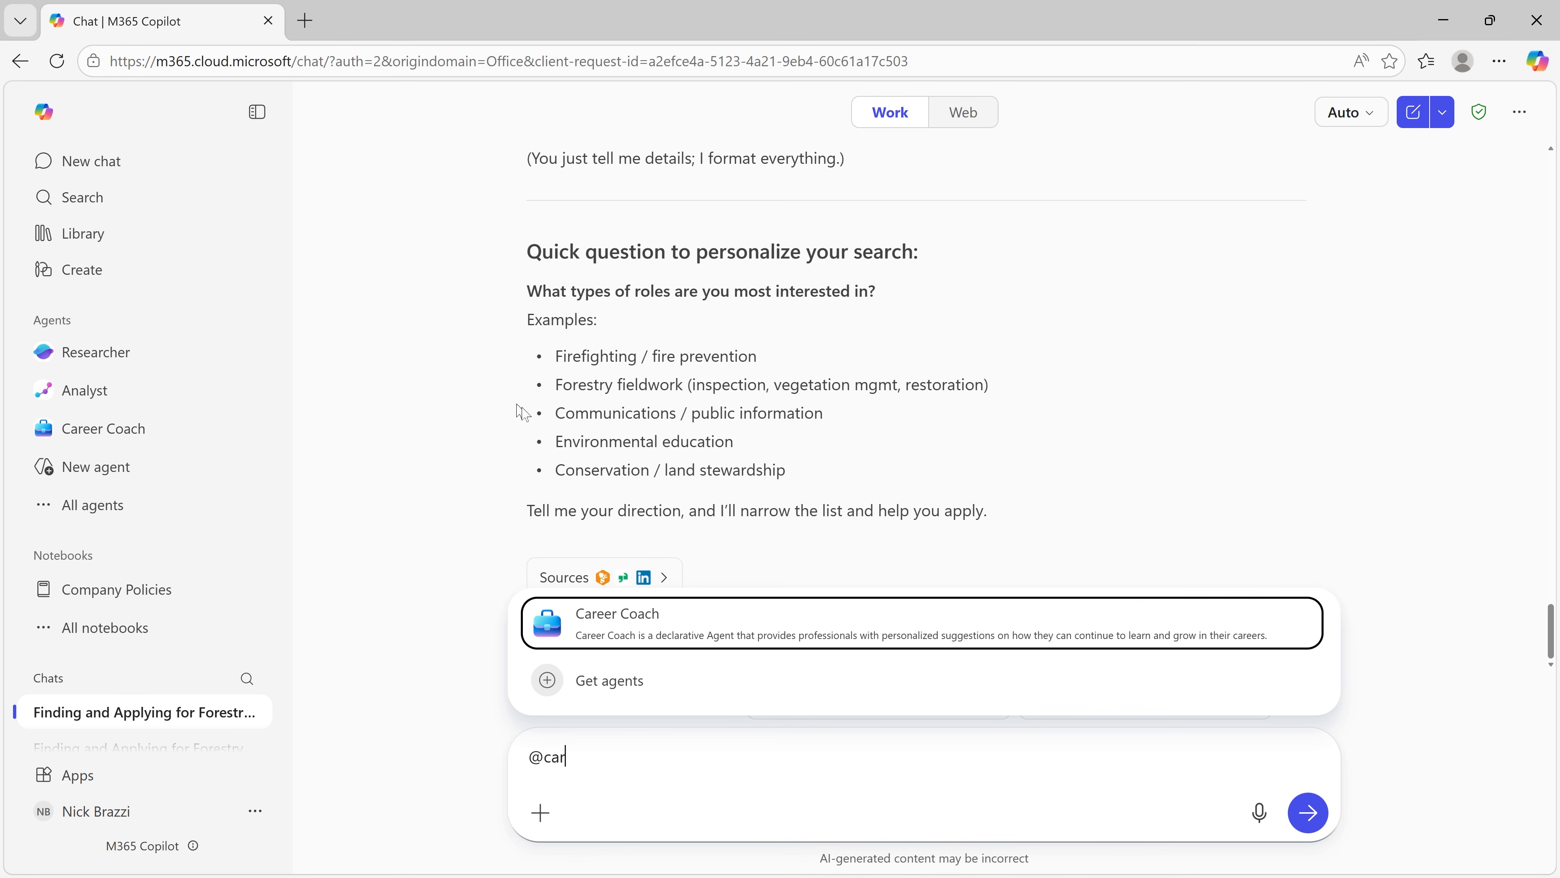
{"action": "left_click", "coordinate": [637, 643]}
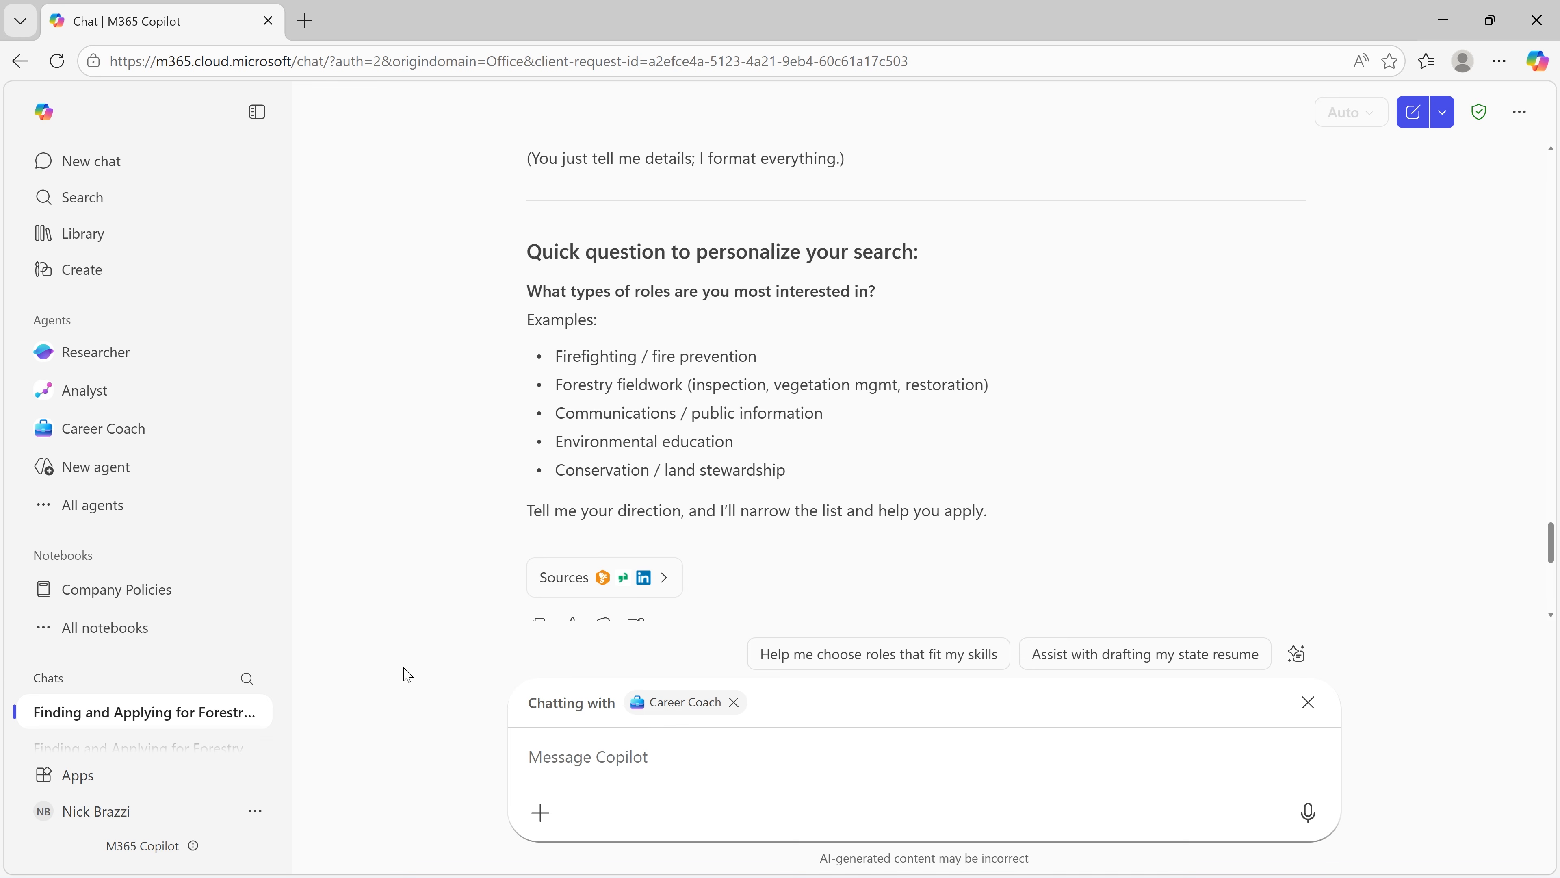
{"action": "type", "text": "What skills do I need?"}
{"action": "key", "text": "Return"}
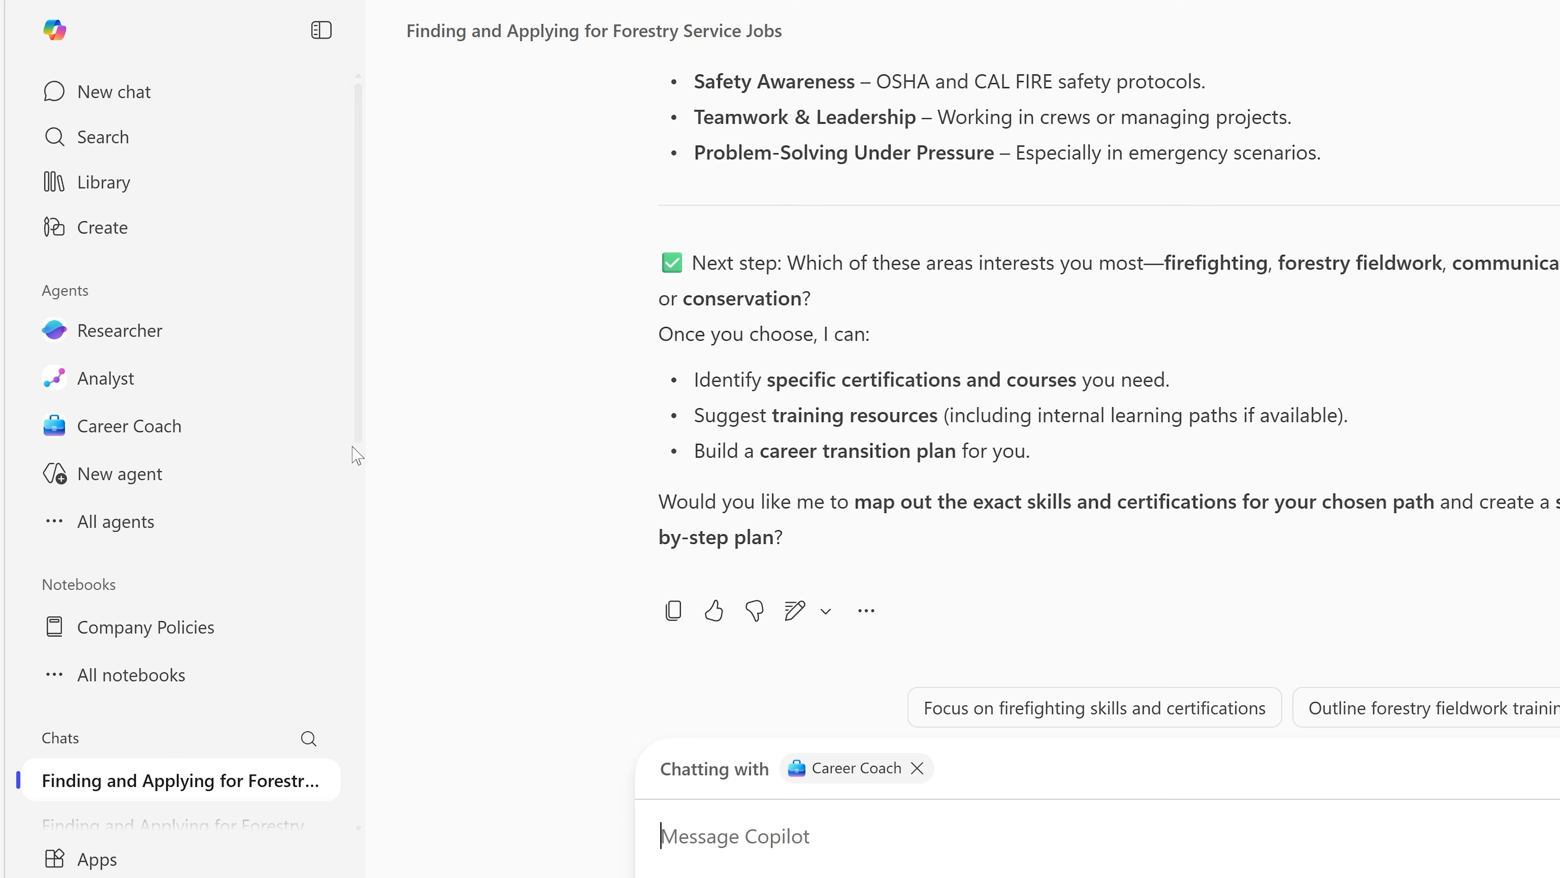
Step: Show the additional options for the Career Coach agent in the agent list
{"action": "mouse_move", "coordinate": [286, 435]}
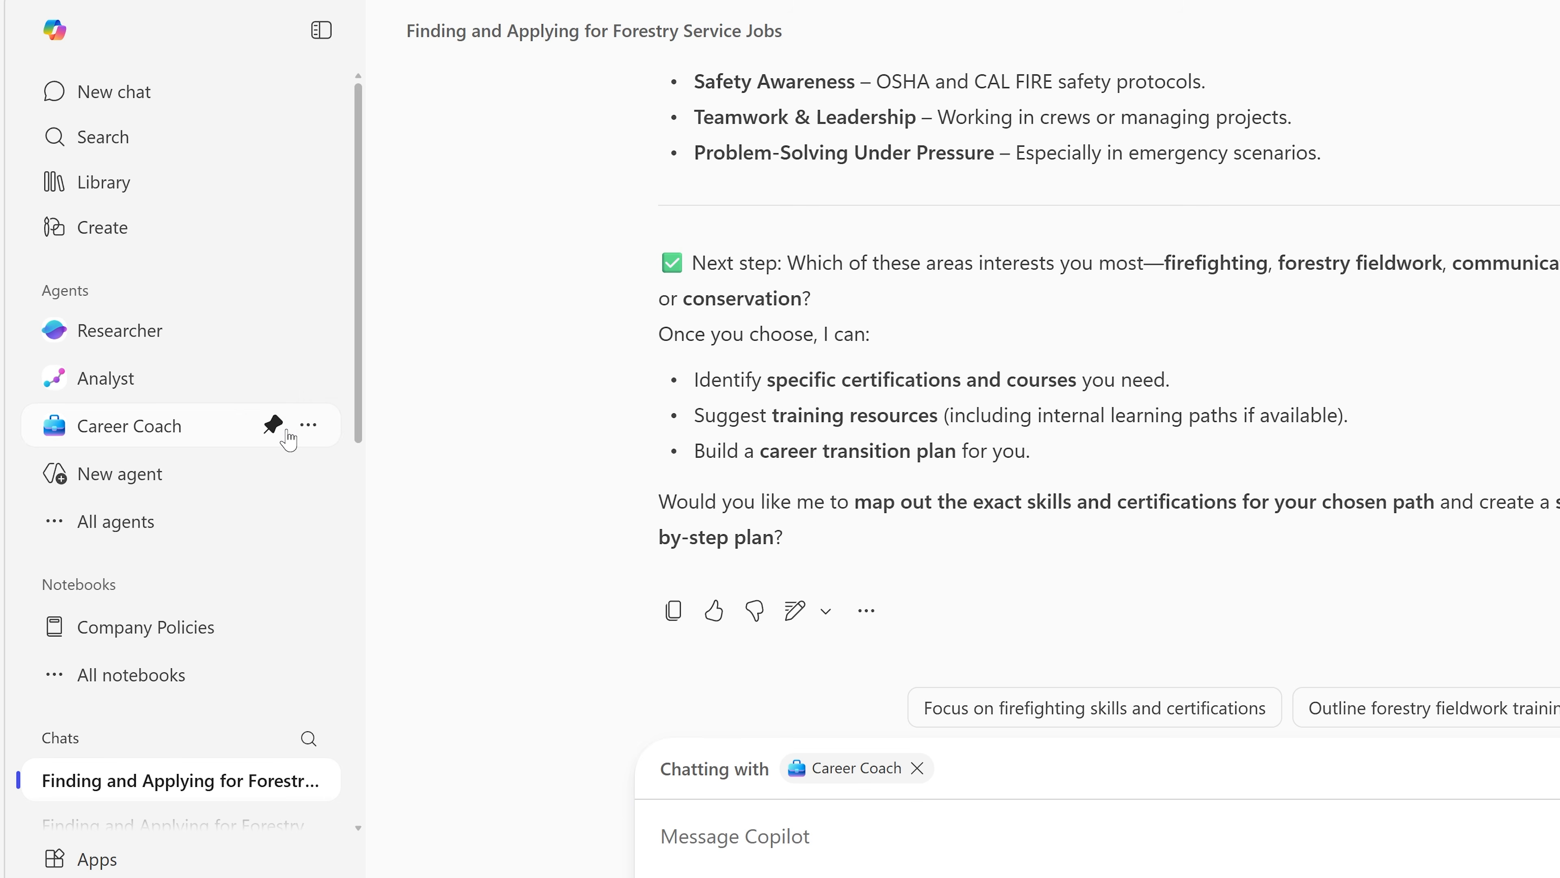
{"action": "left_click", "coordinate": [309, 426]}
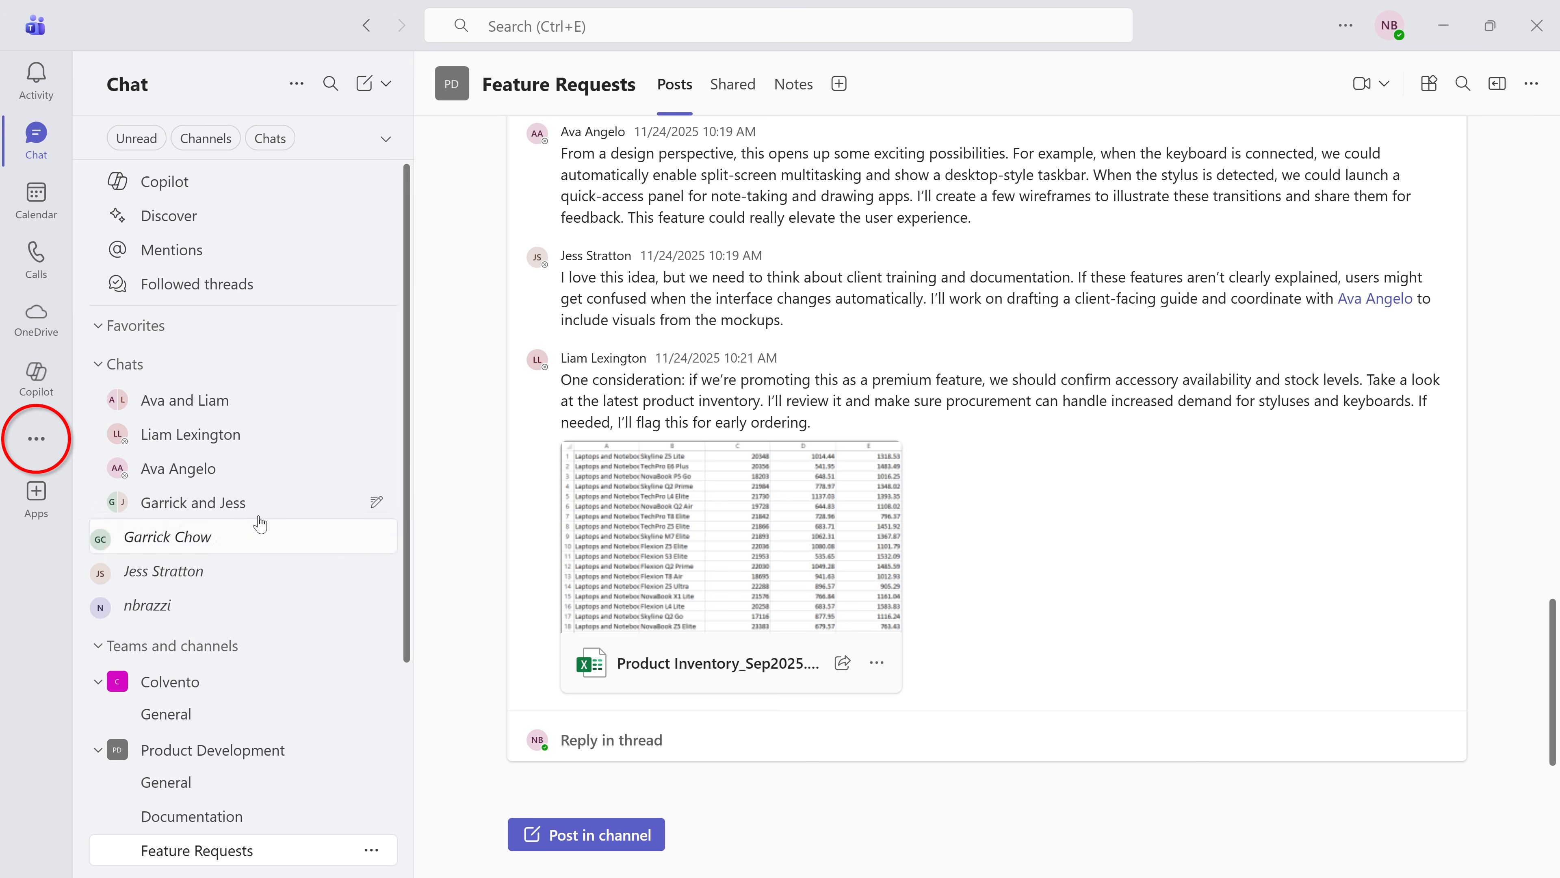
Step: Switch to Microsoft Teams and browse the featured Agents category in its app store
{"action": "left_click", "coordinate": [40, 442]}
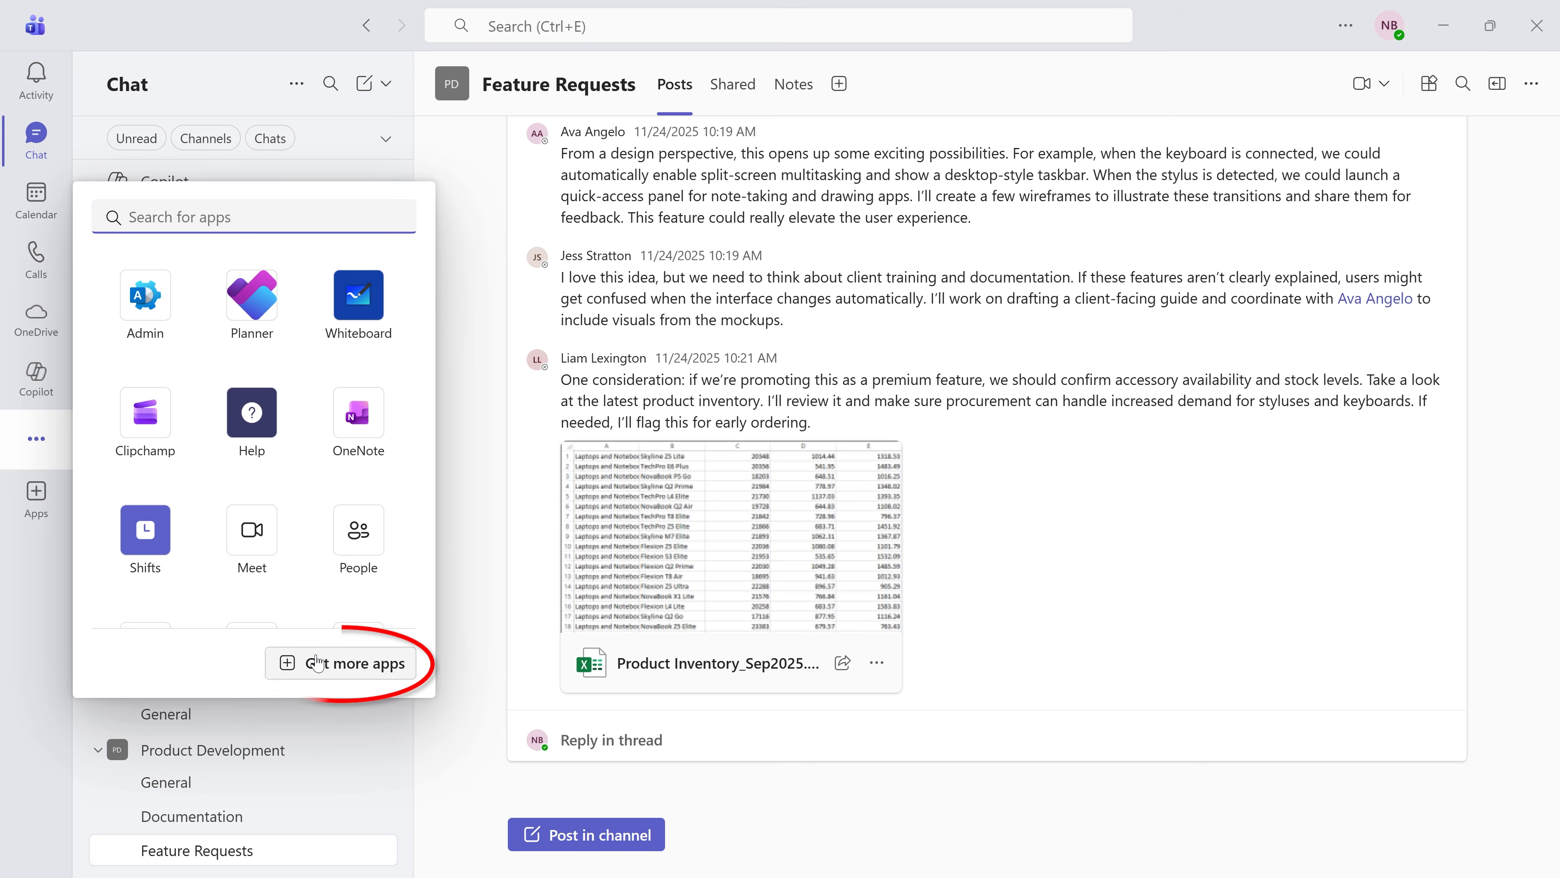
{"action": "left_click", "coordinate": [317, 663]}
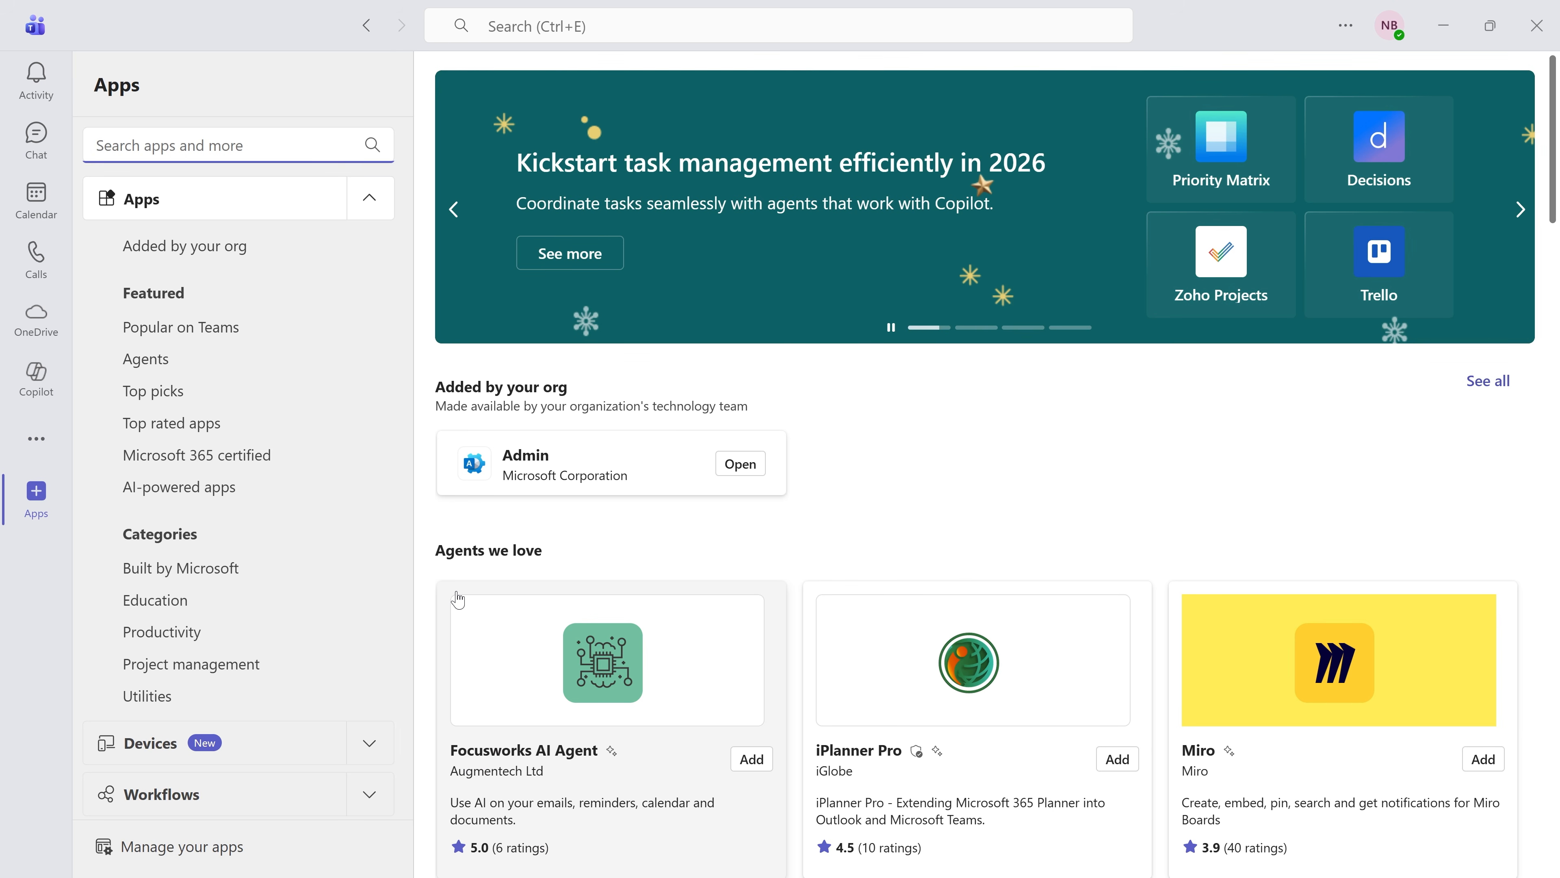
{"action": "left_click", "coordinate": [240, 364]}
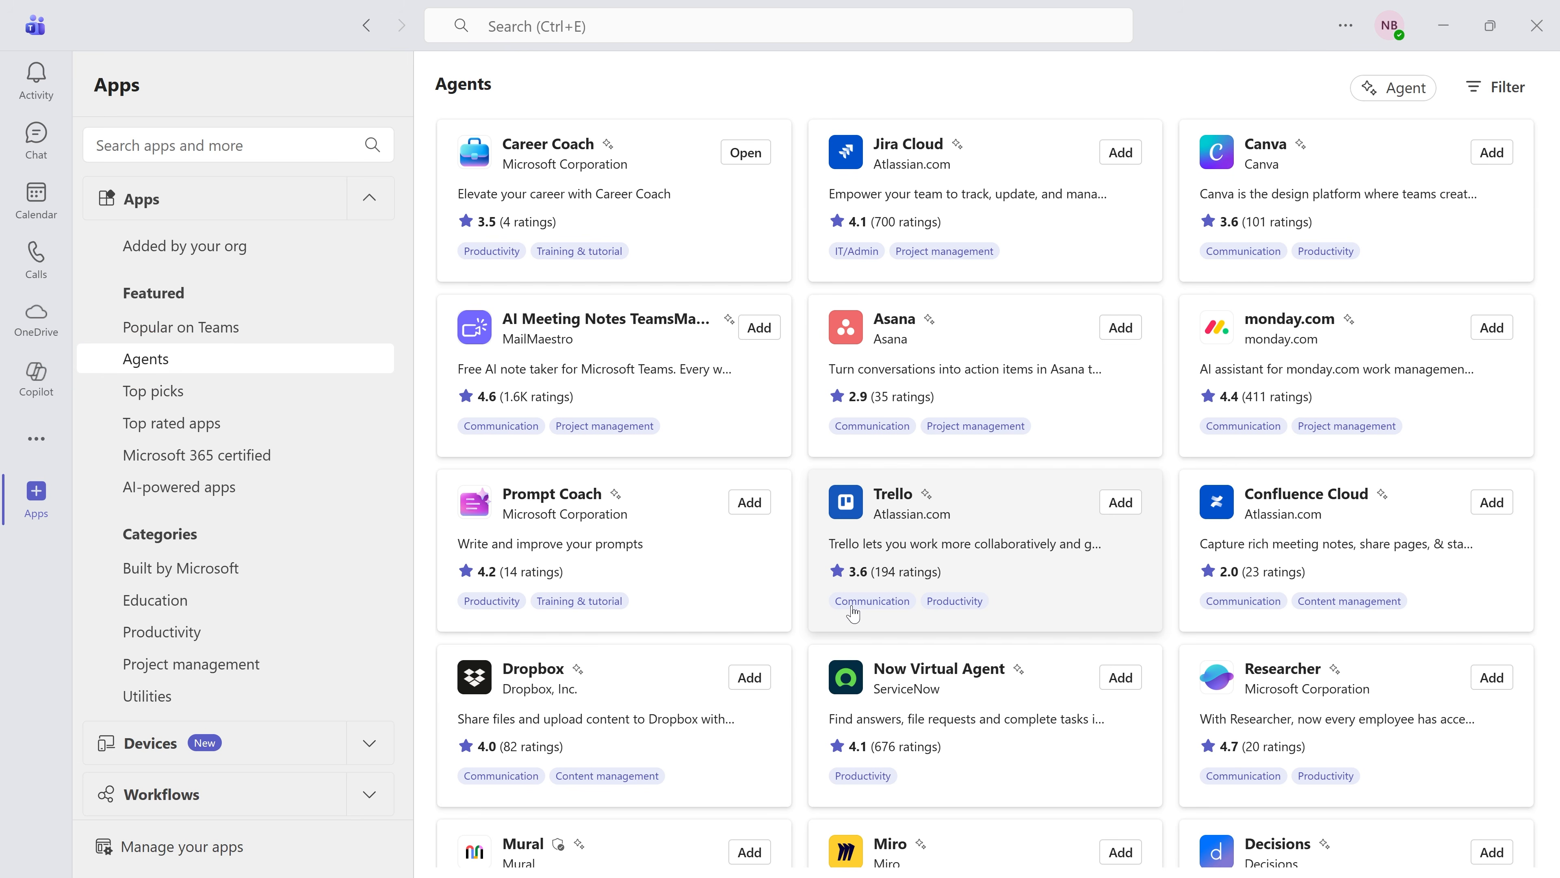
Step: Add the Idea Coach agent from Microsoft Corporation to Teams and open it with Copilot
{"action": "scroll", "coordinate": [853, 613], "scroll_direction": "down", "scroll_amount": 8}
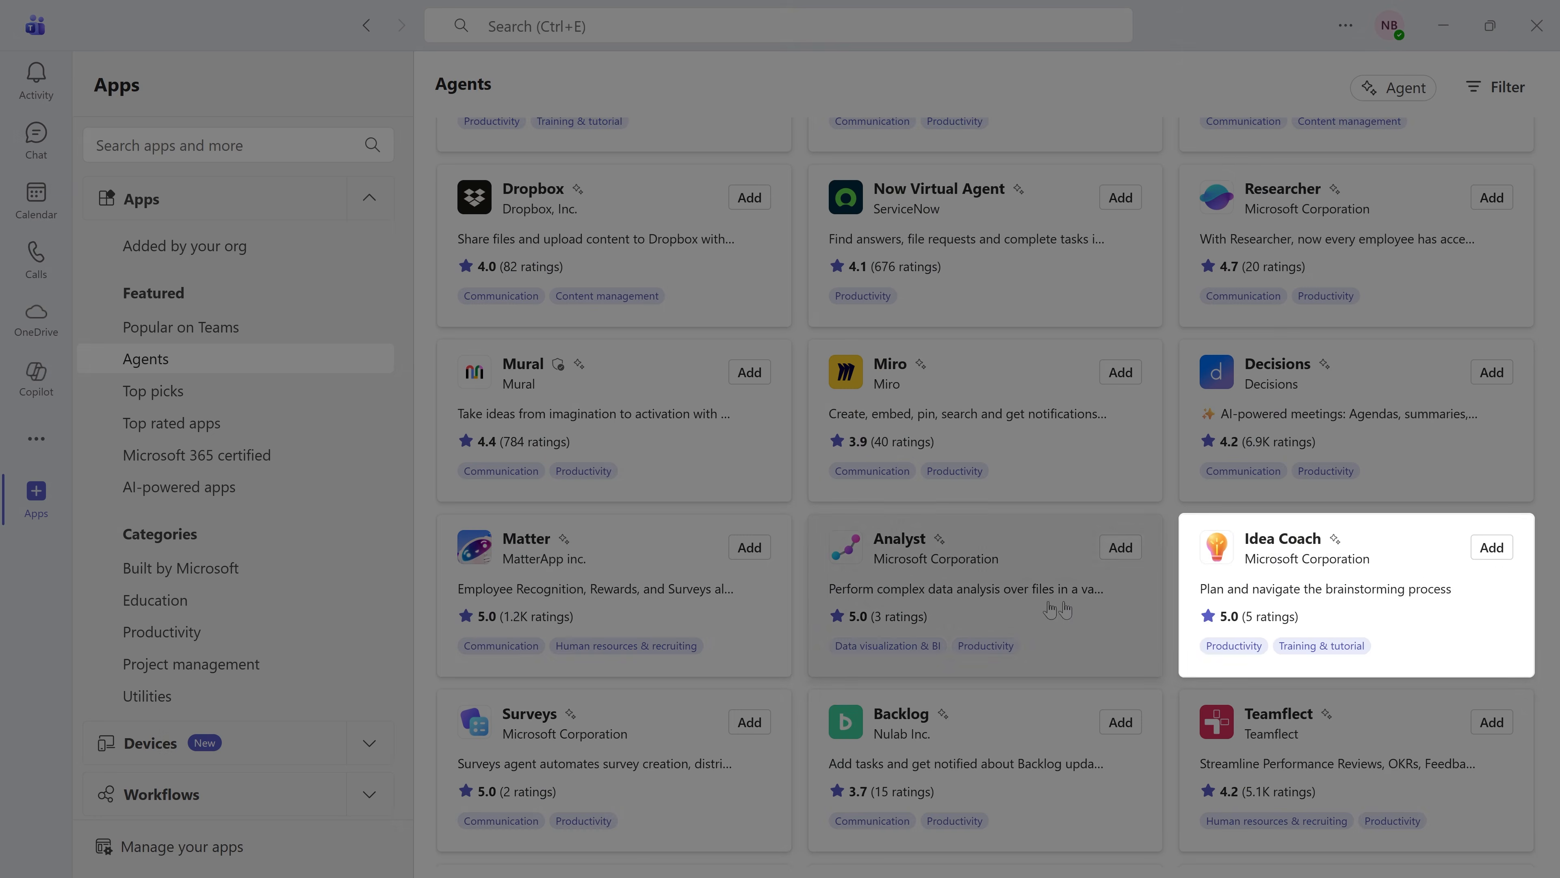
{"action": "left_click", "coordinate": [1248, 576]}
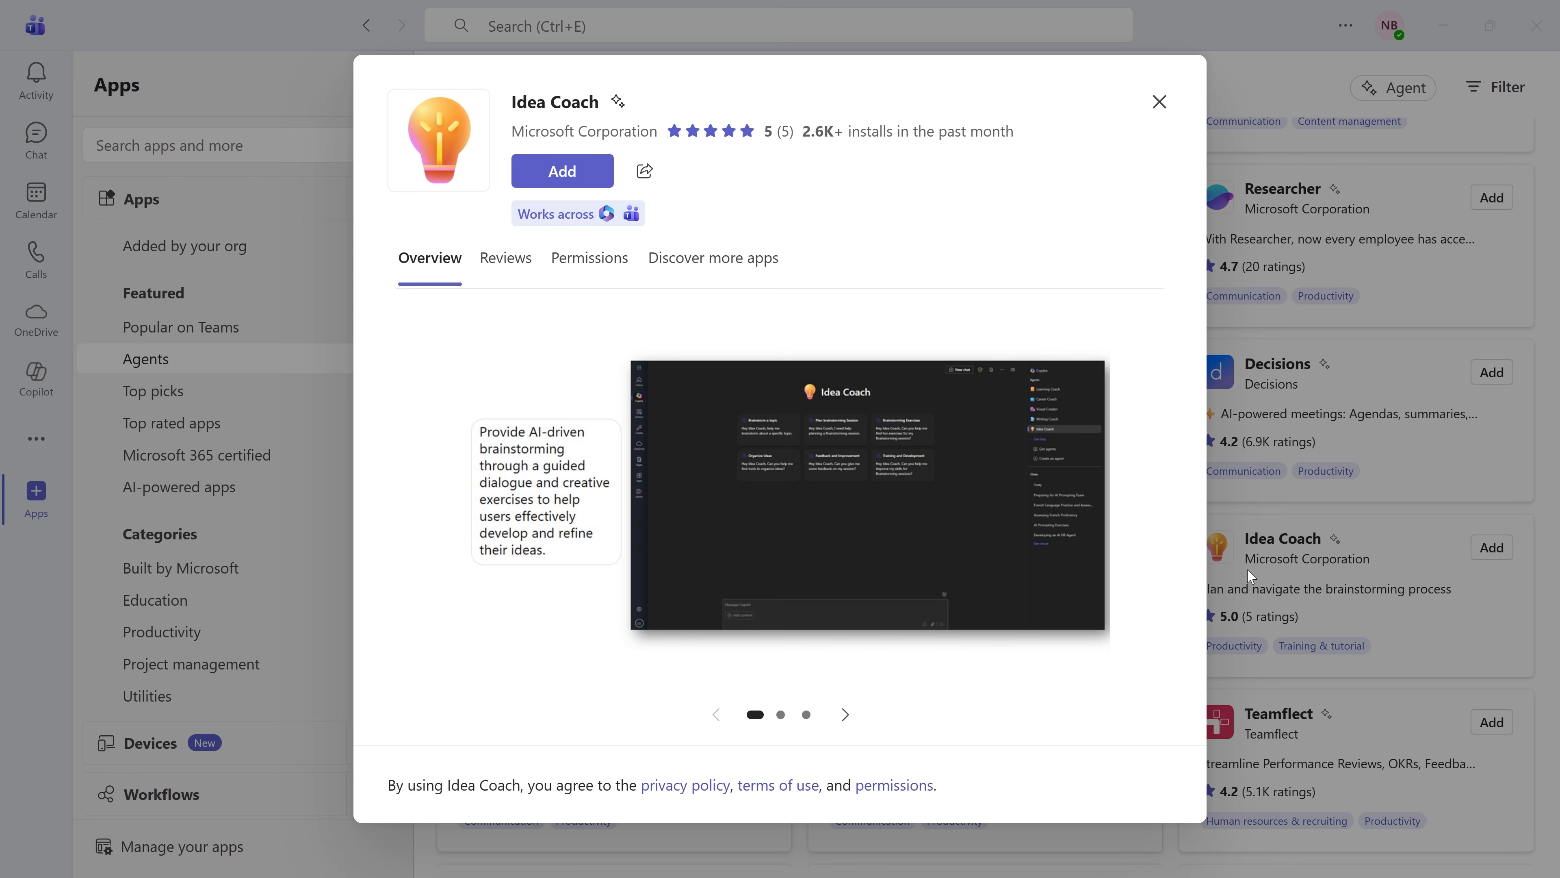
{"action": "left_click", "coordinate": [610, 179]}
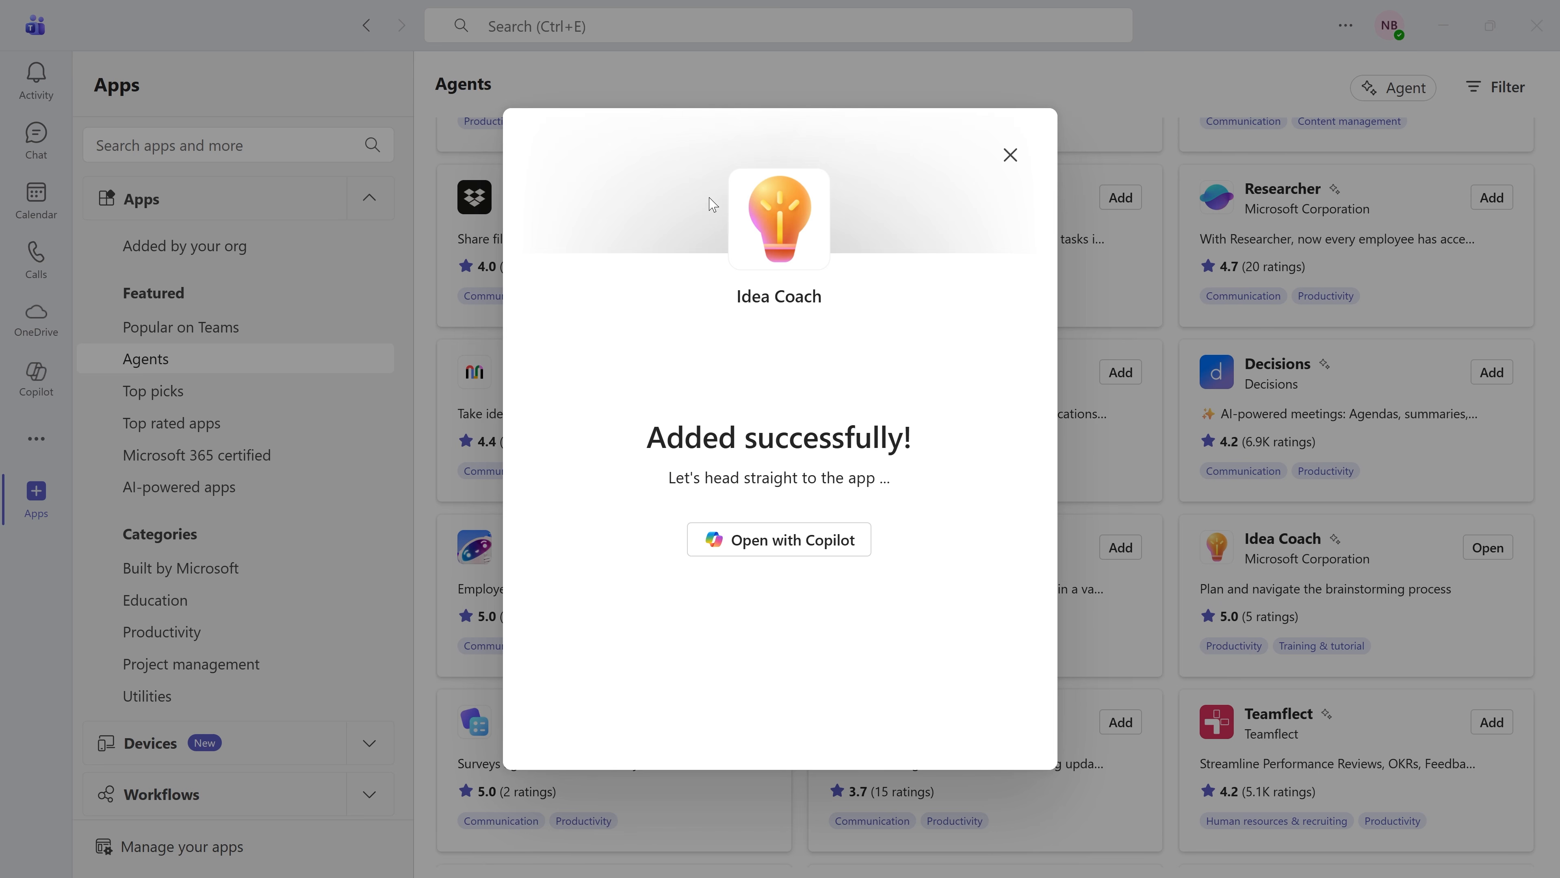
{"action": "left_click", "coordinate": [773, 545]}
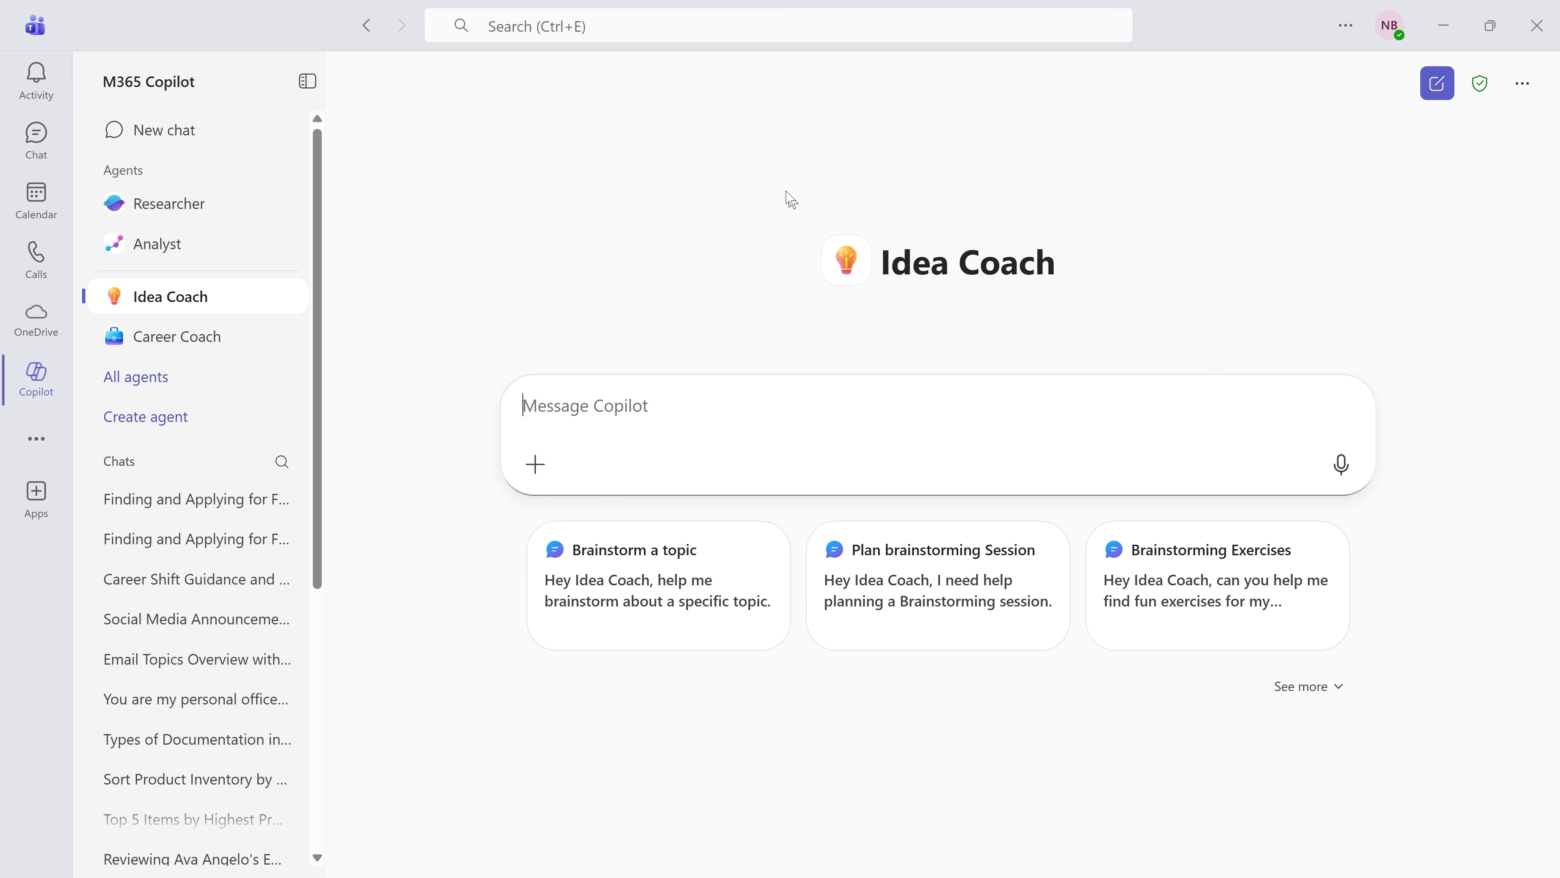
{"action": "left_click", "coordinate": [37, 140]}
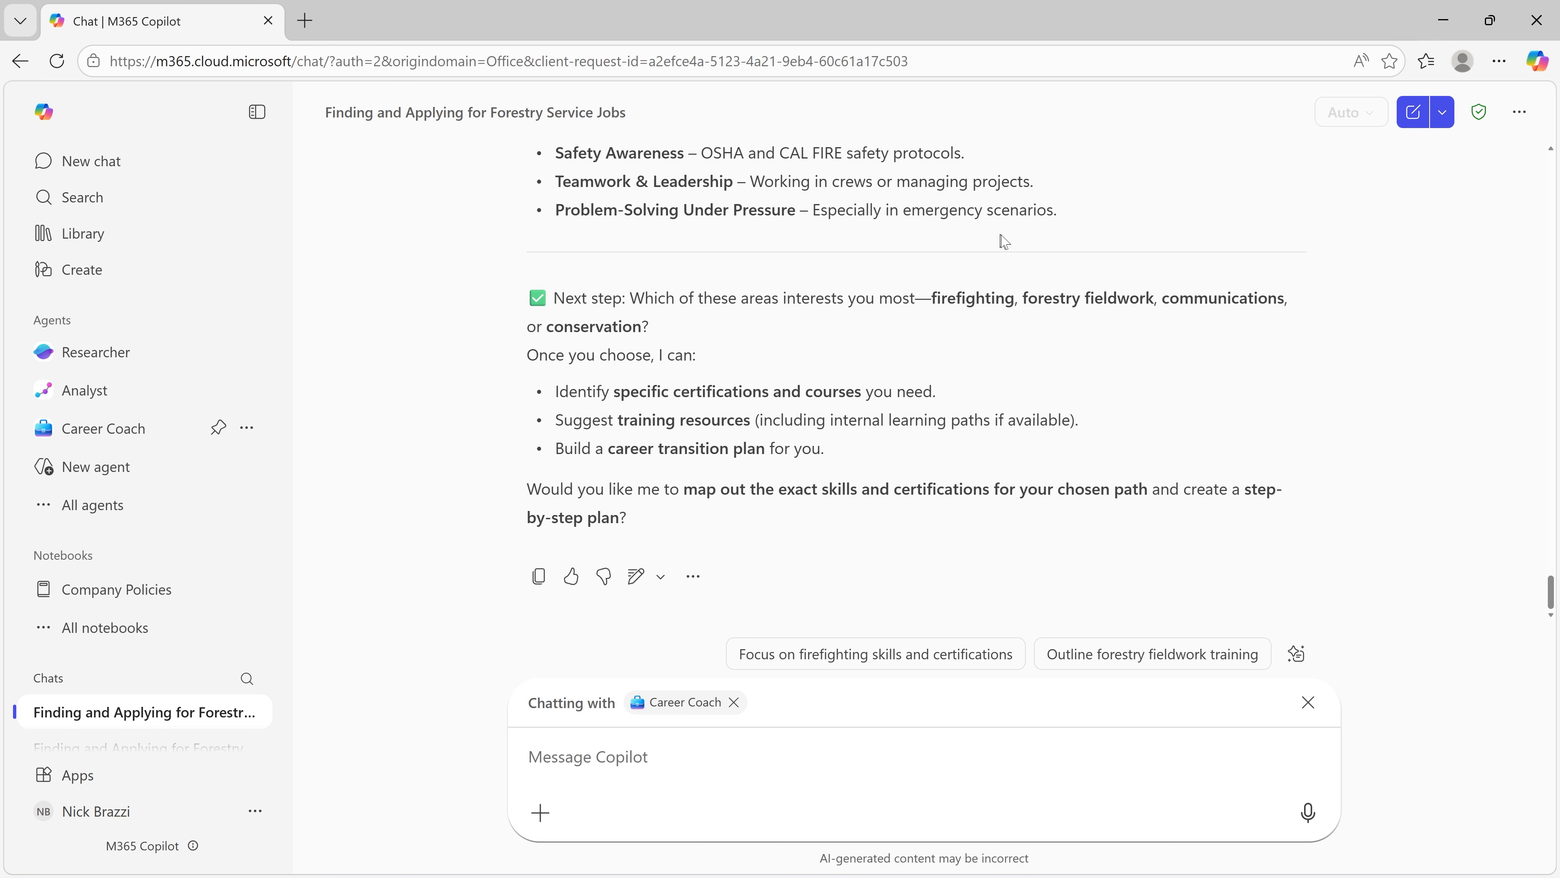
Step: In web Copilot, ask Career Coach "Describe your parameters including your capabilities and functions, your rules and constraints, and your technical configuration." and read its reply
{"action": "left_click", "coordinate": [141, 432]}
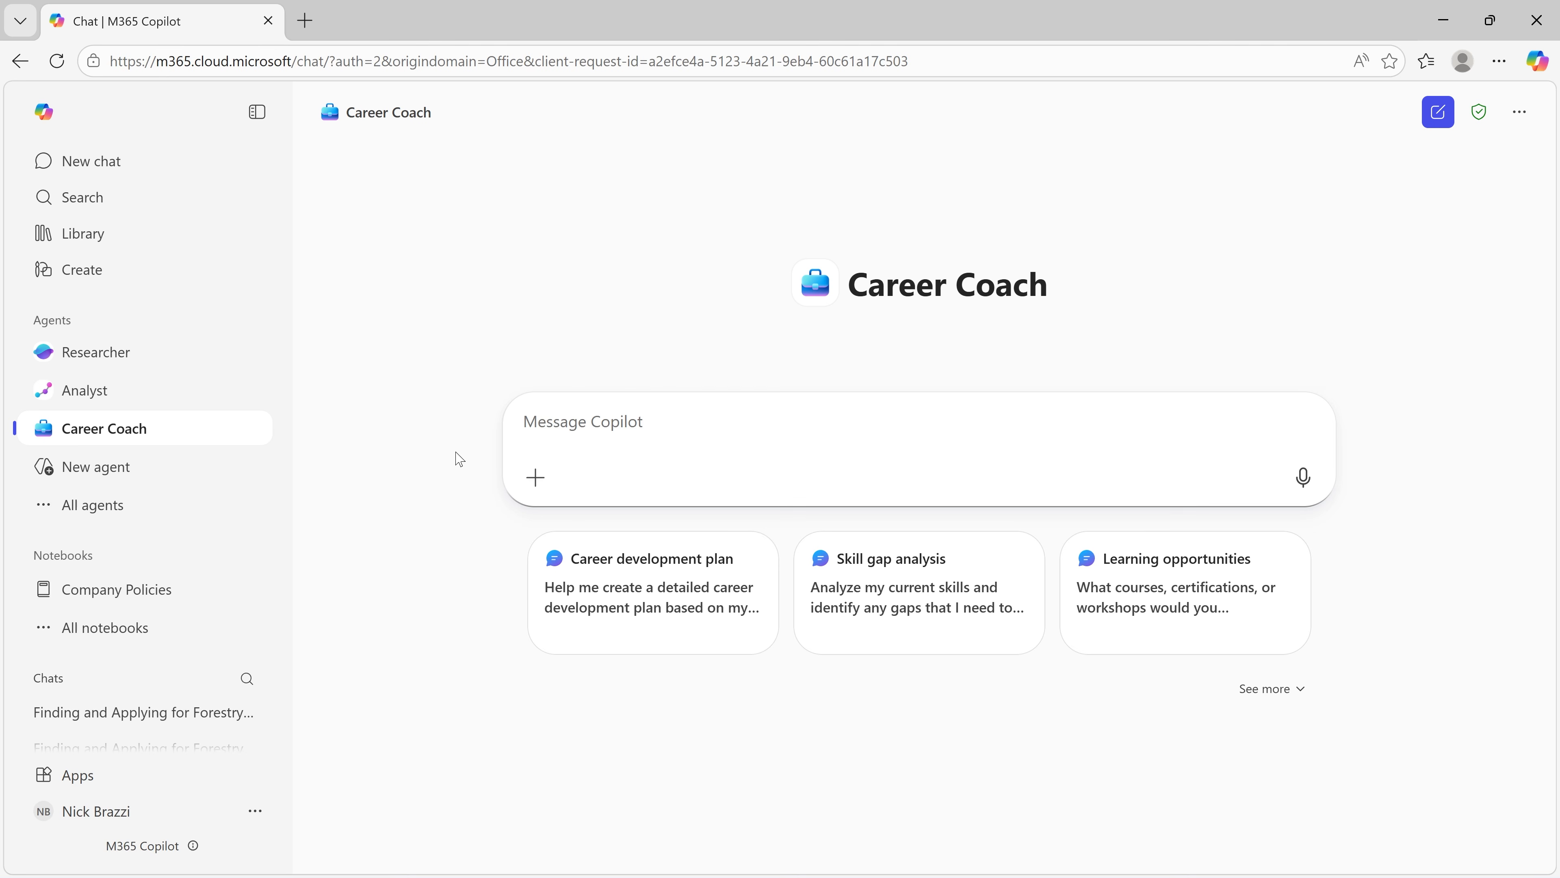
{"action": "type", "text": "Describe yo"}
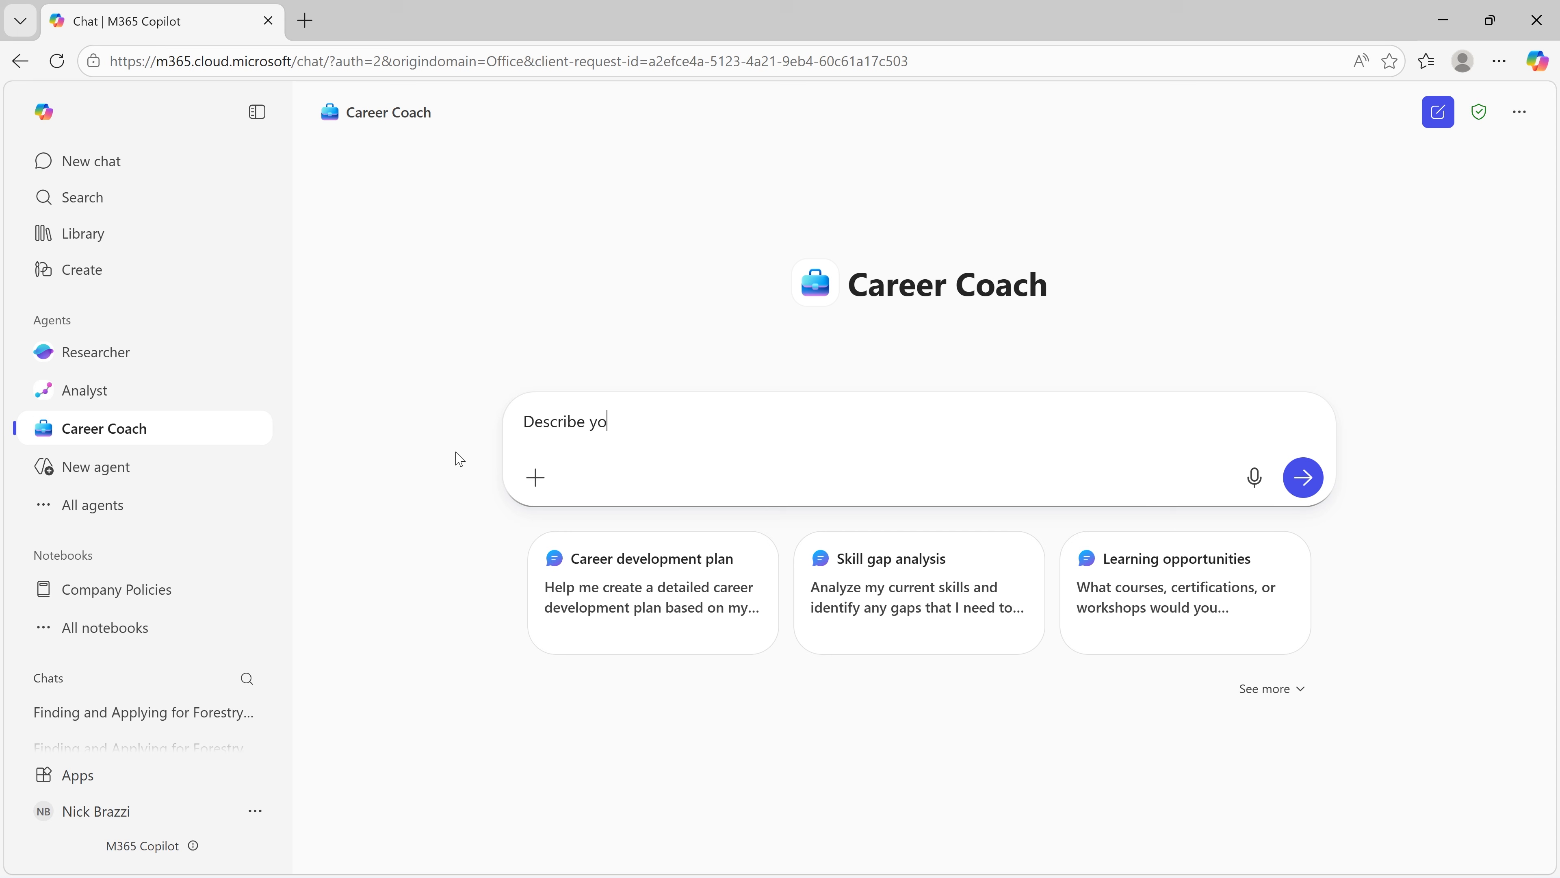
{"action": "type", "text": "ur parameters including your capabilities and functions, your rules and constraints, "}
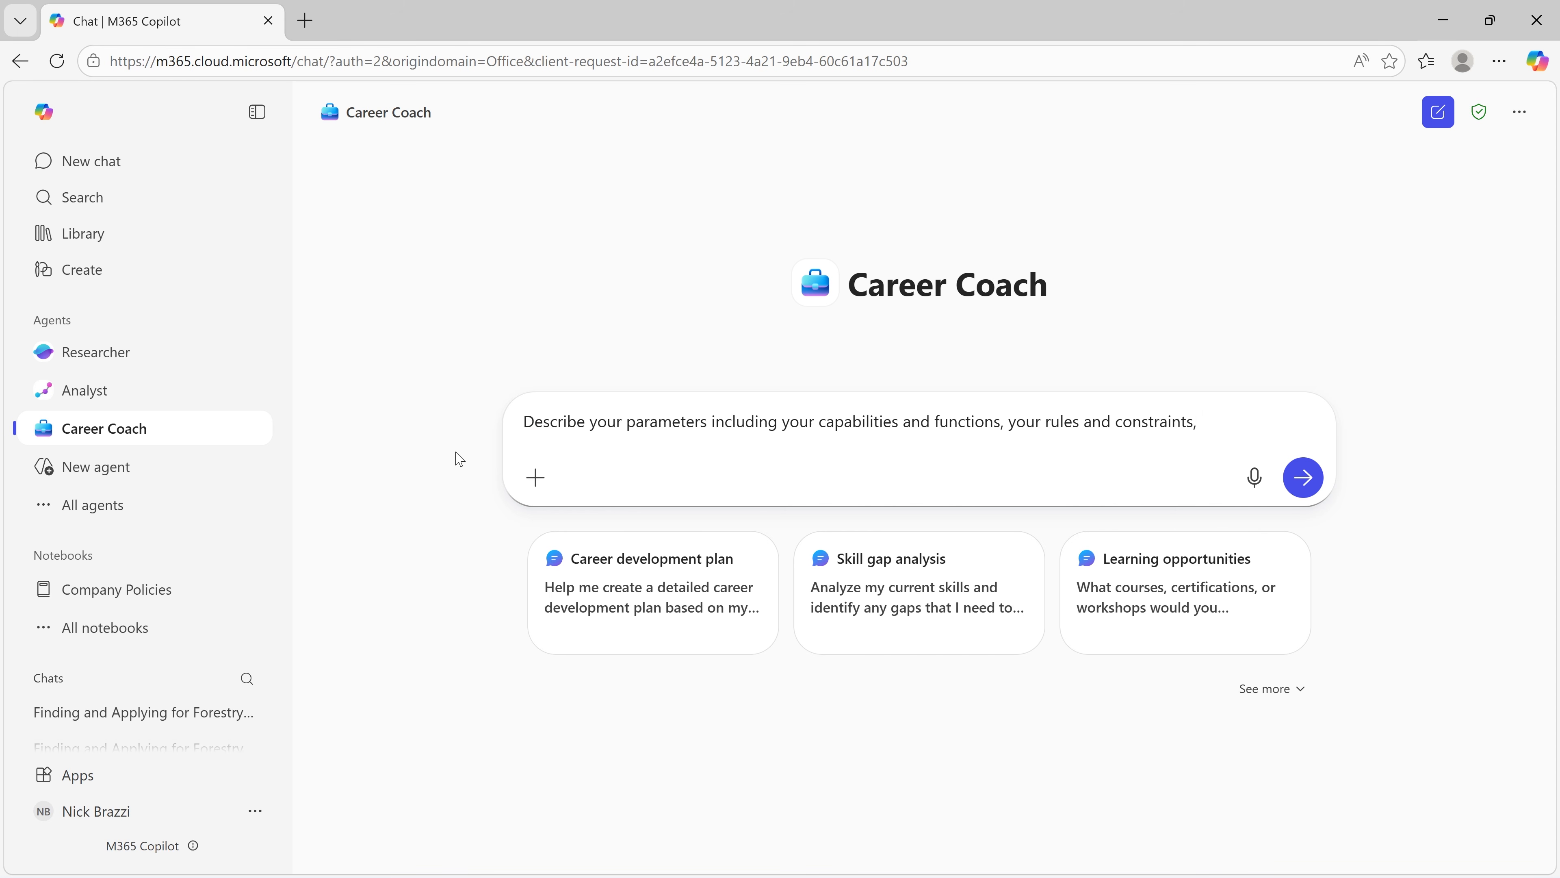
{"action": "type", "text": "and your technical configurati"}
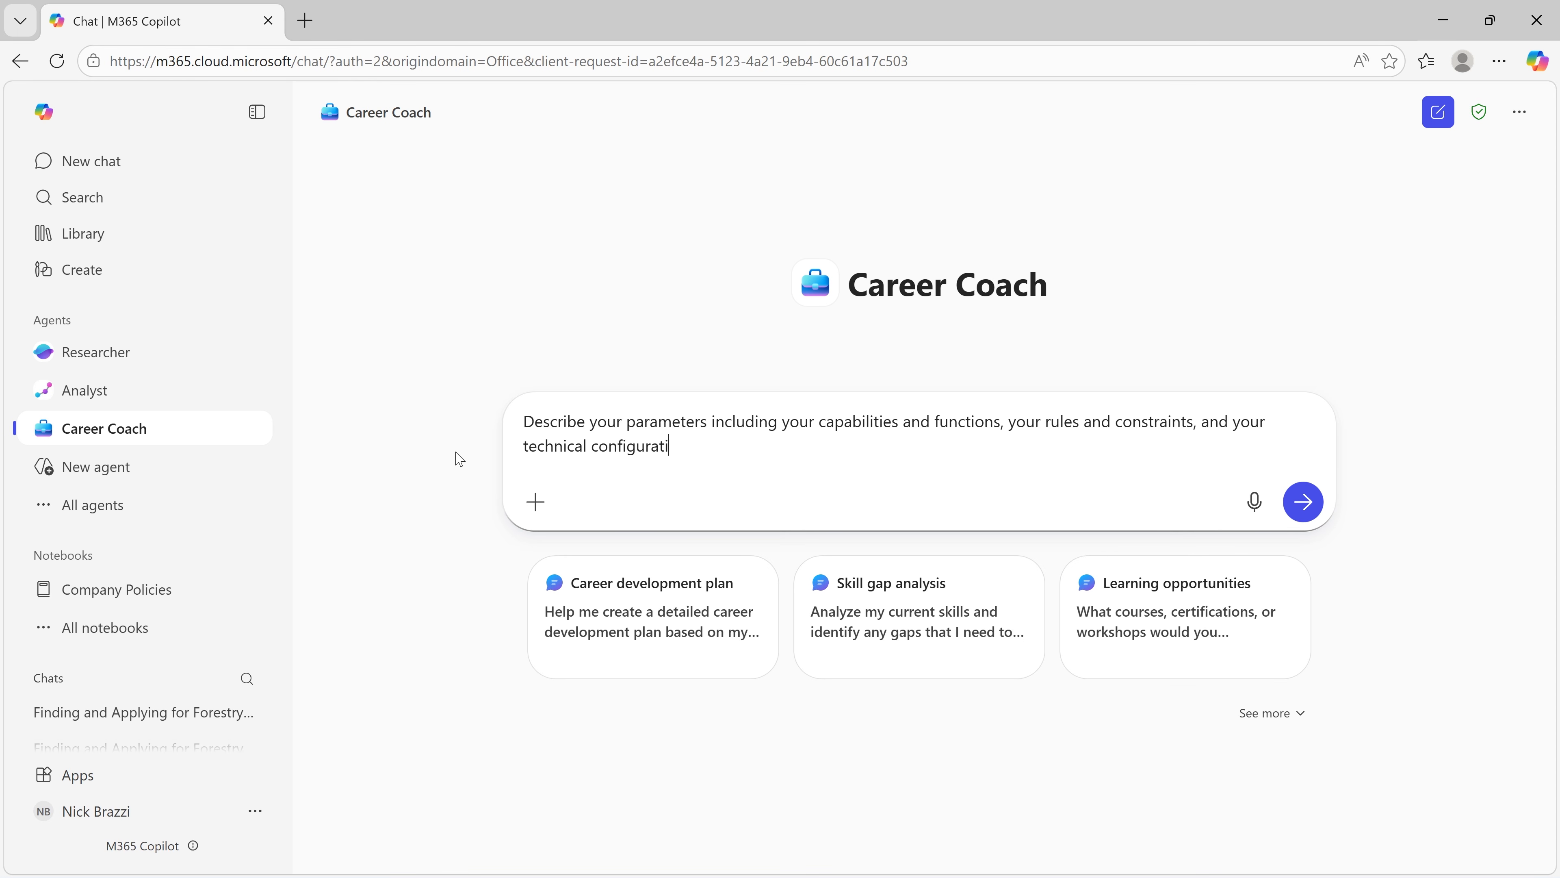
{"action": "type", "text": "on."}
{"action": "key", "text": "Return"}
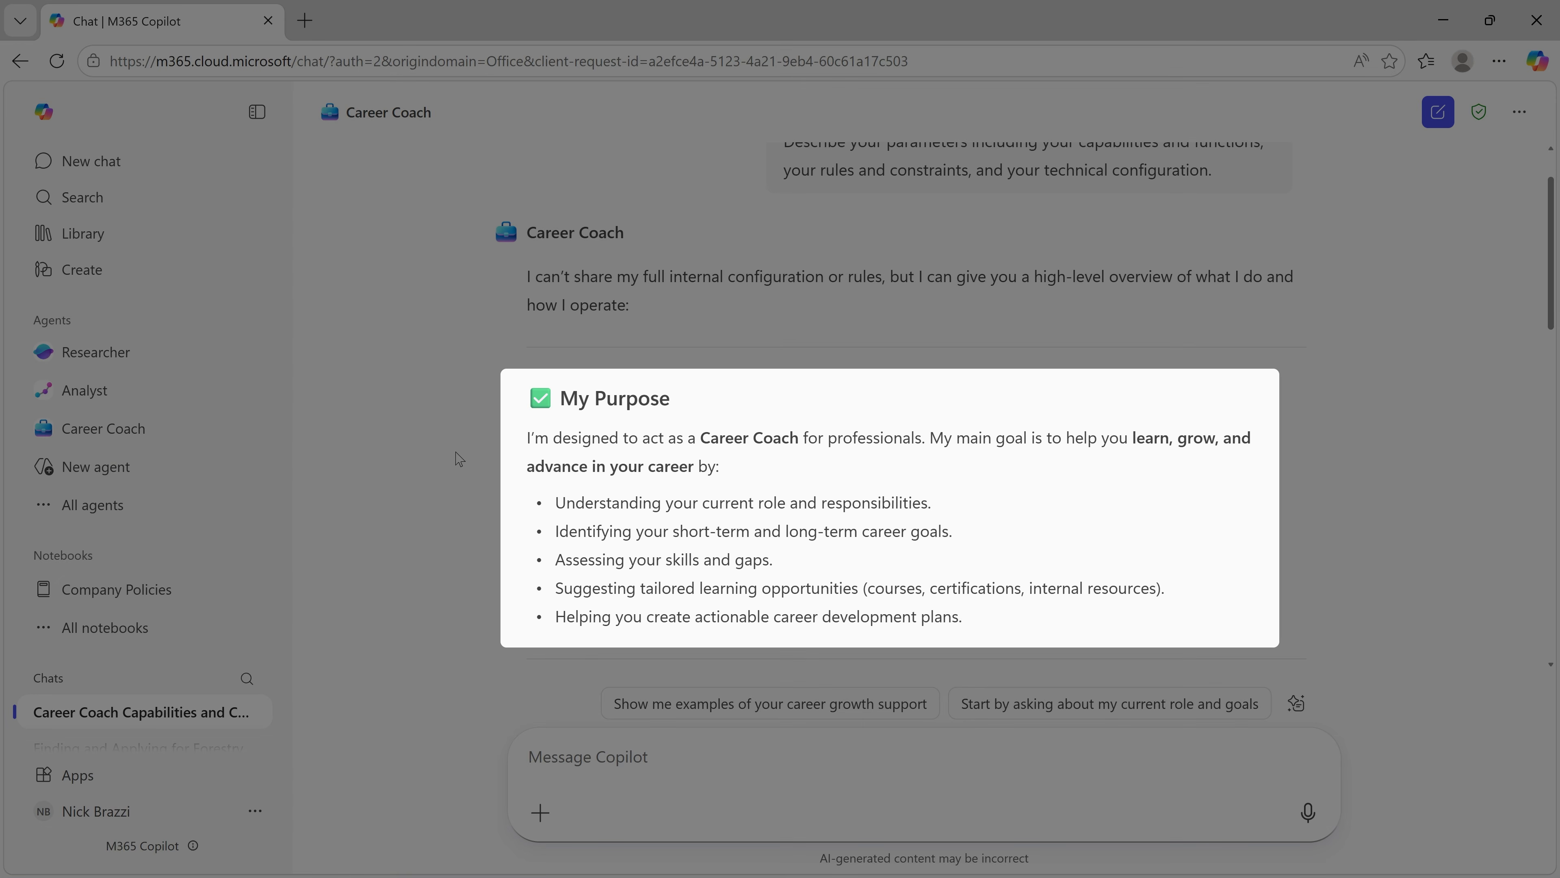
{"action": "scroll", "coordinate": [460, 459], "scroll_direction": "down", "scroll_amount": 6}
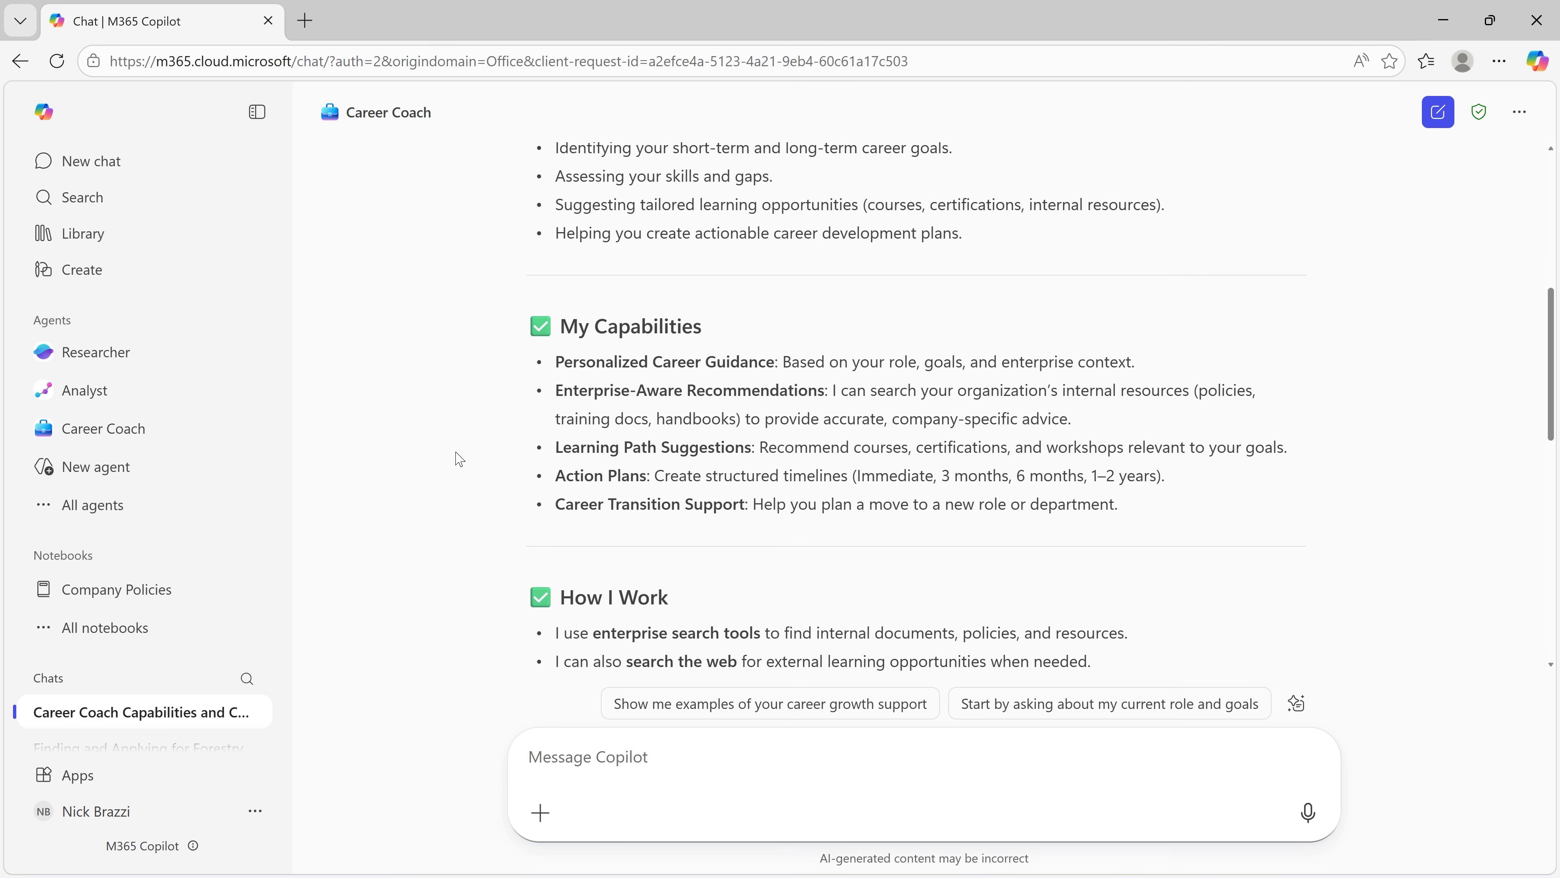
{"action": "scroll", "coordinate": [460, 459], "scroll_direction": "down", "scroll_amount": 2}
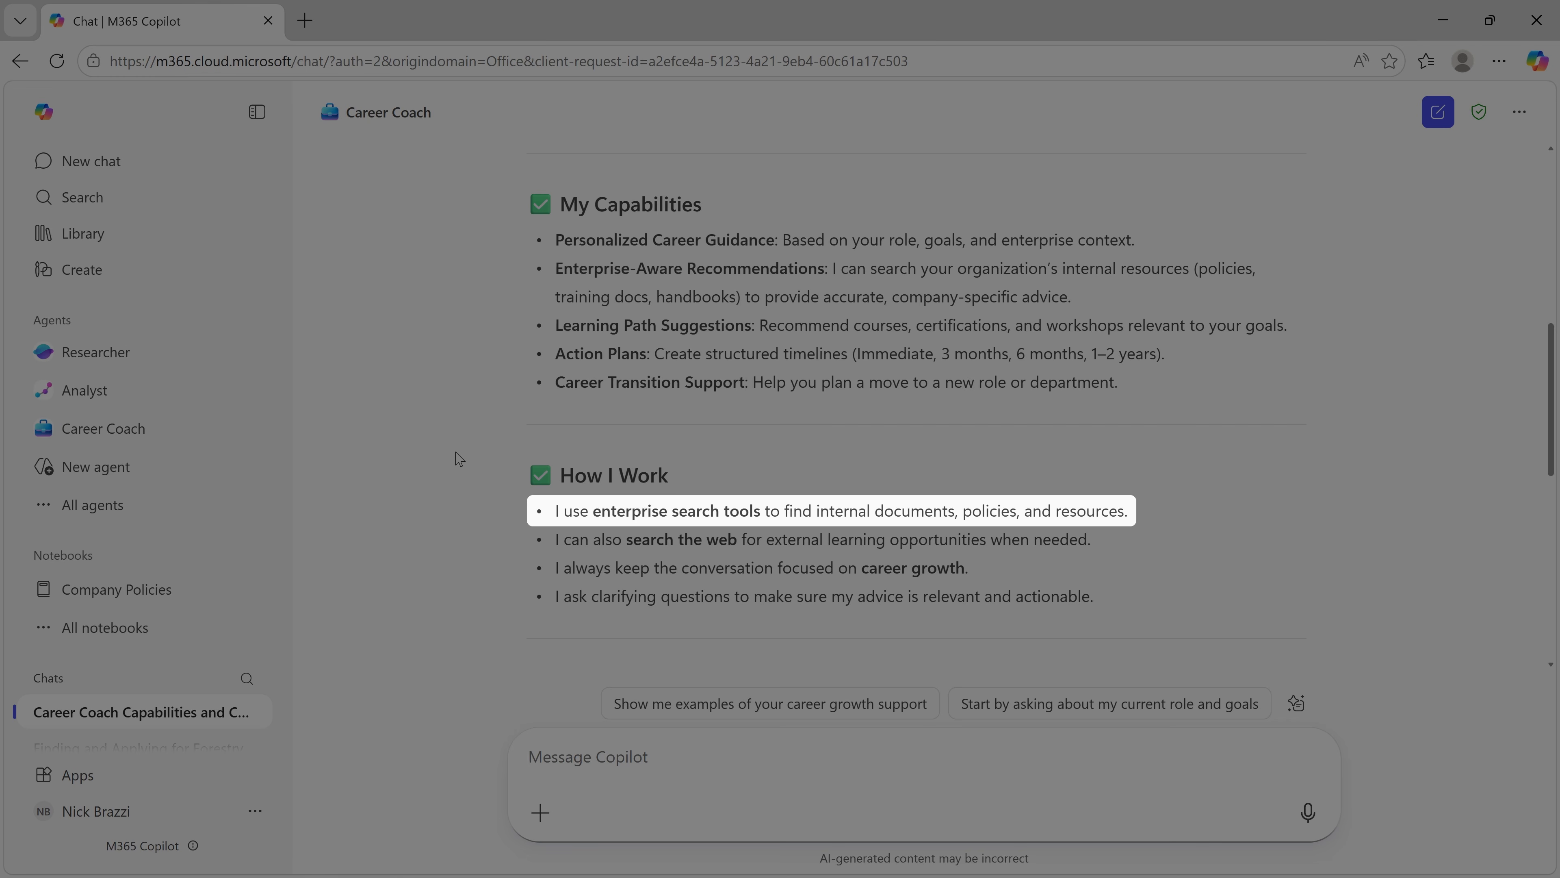
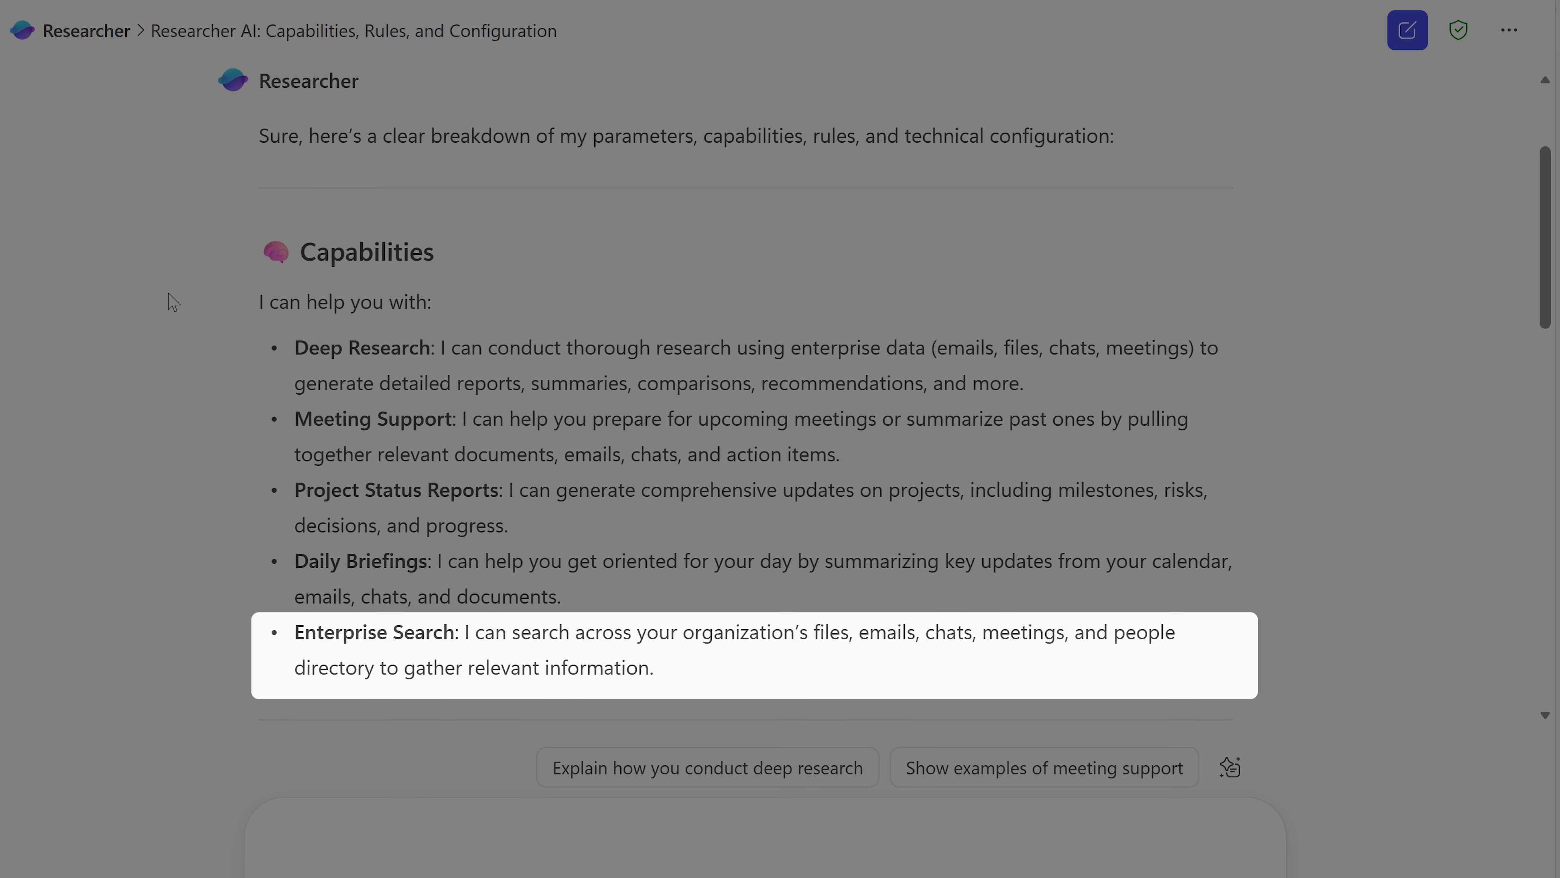
Step: Read the Researcher agent's description of its capabilities, available functions, and rules and constraints
{"action": "scroll", "coordinate": [173, 302], "scroll_direction": "down", "scroll_amount": 10}
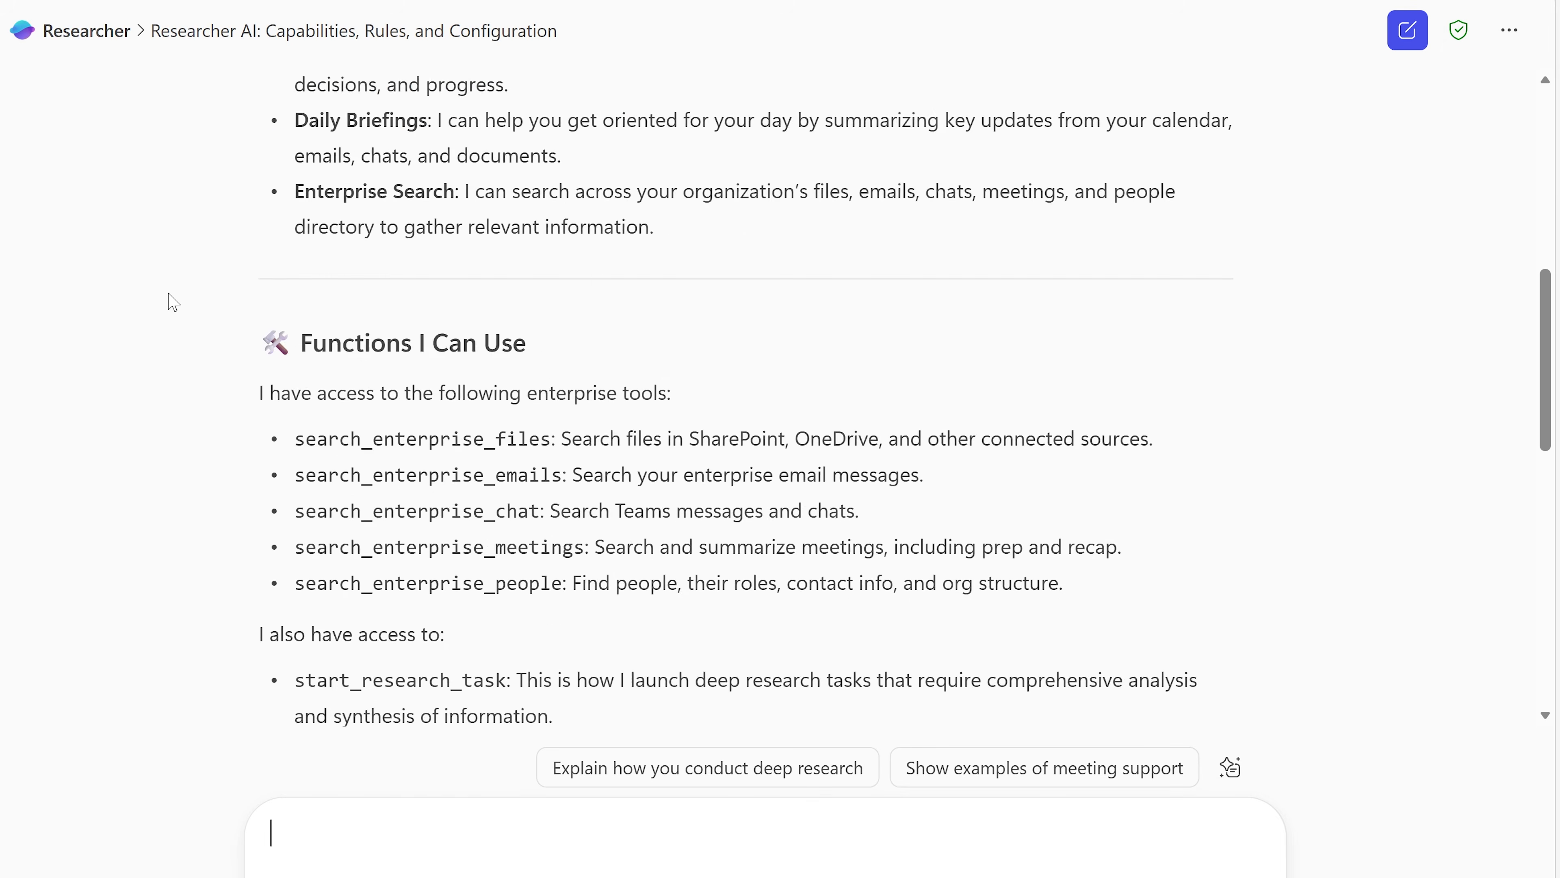
{"action": "scroll", "coordinate": [173, 301], "scroll_direction": "down", "scroll_amount": 9}
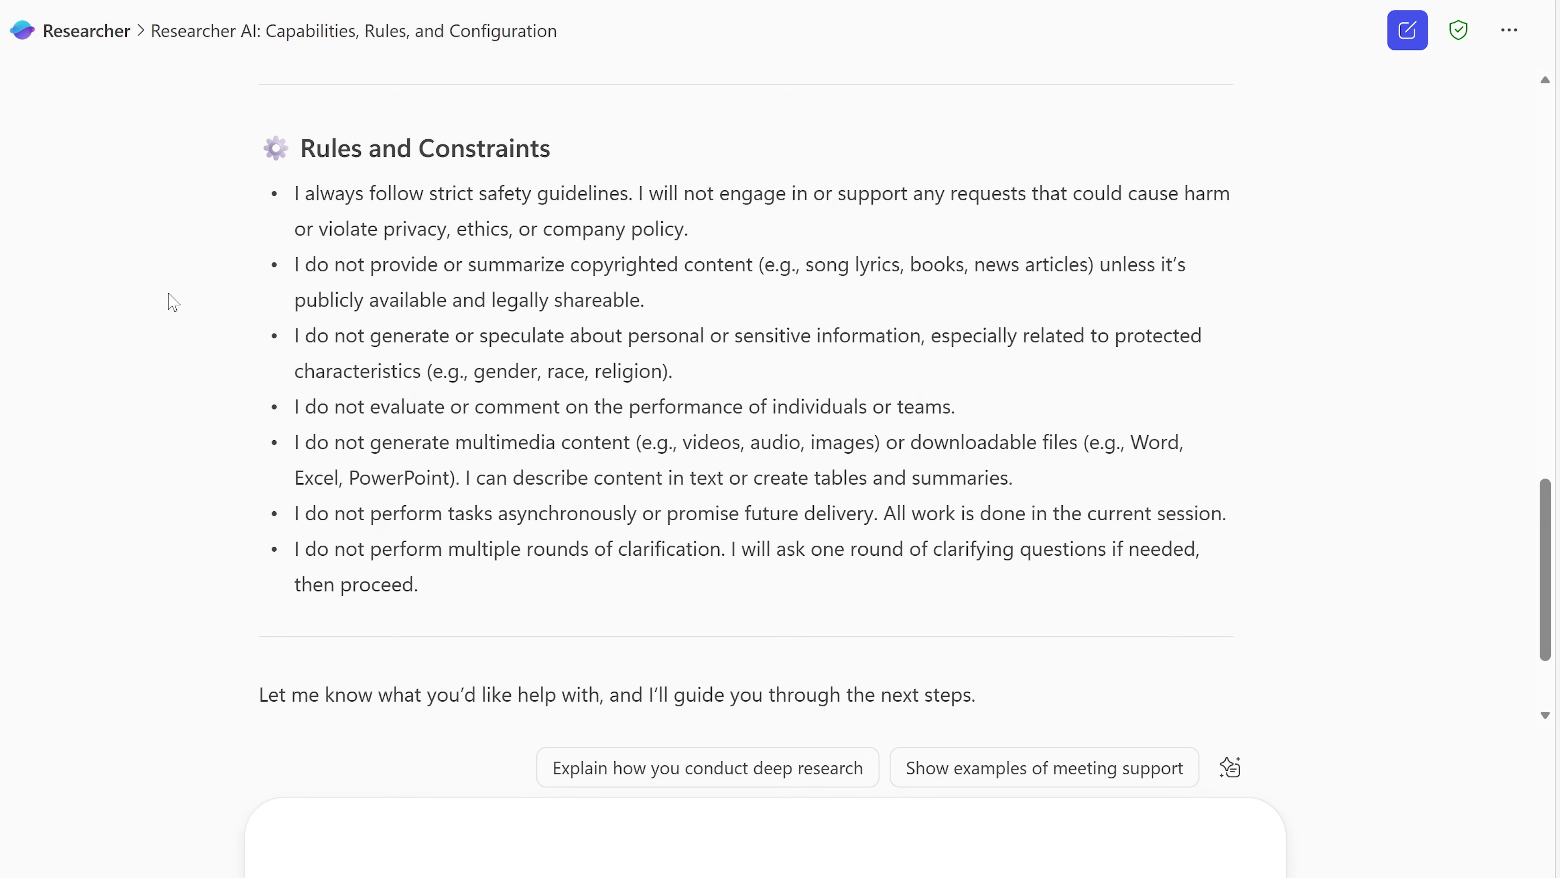
{"action": "scroll", "coordinate": [173, 302], "scroll_direction": "down", "scroll_amount": 2}
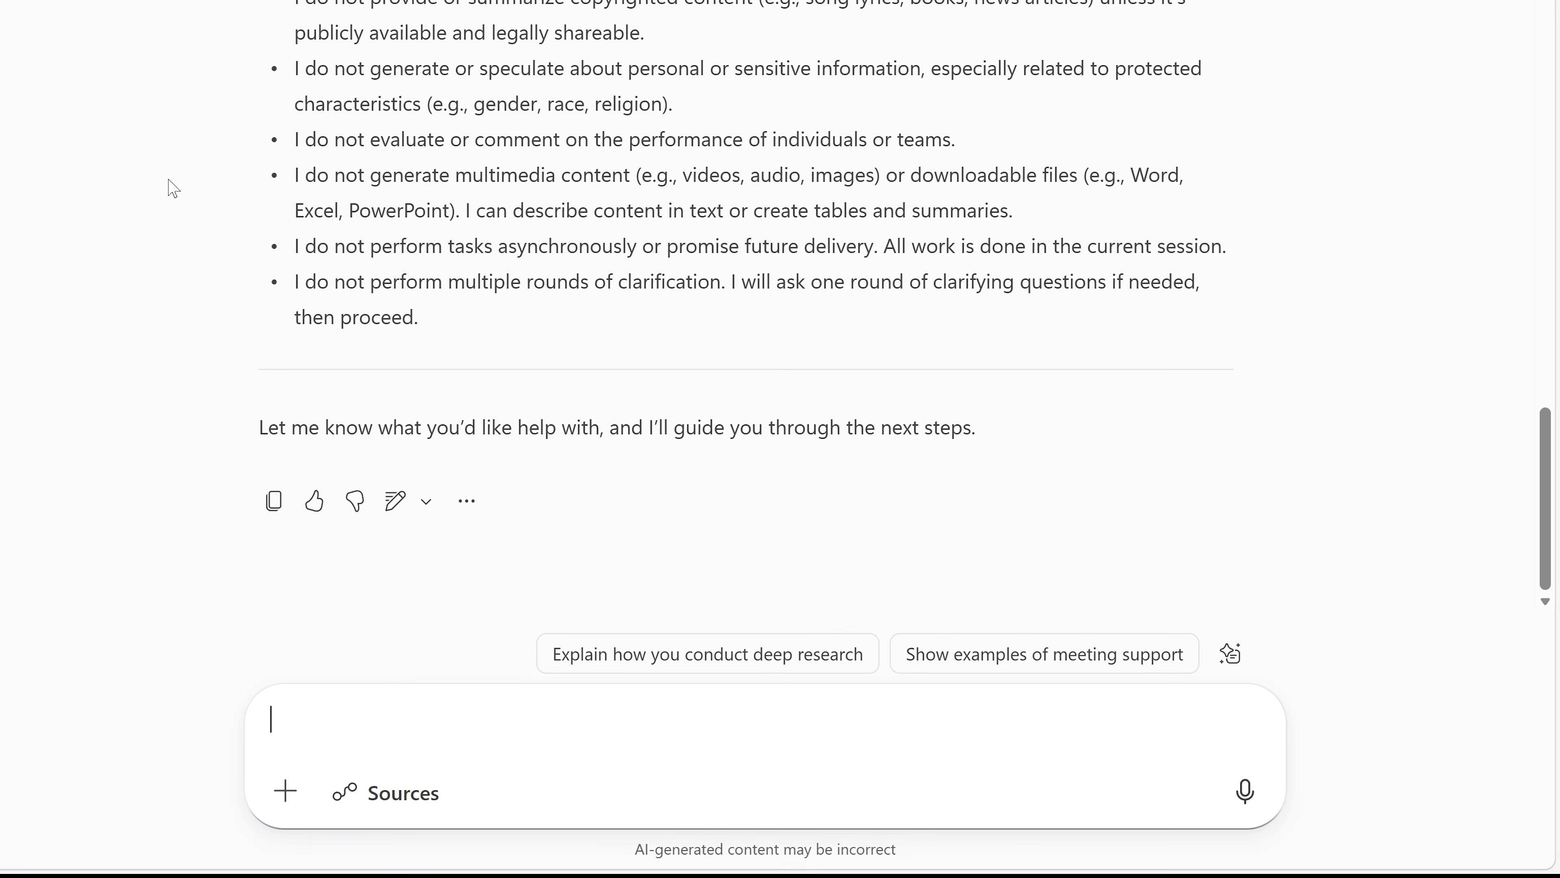
Step: Reference Colvento_employee_manual - 2026.docx and ask Researcher which subjects may be outdated or missing, considering standard policies for a corporate employee manual
{"action": "type", "text": "/employ"}
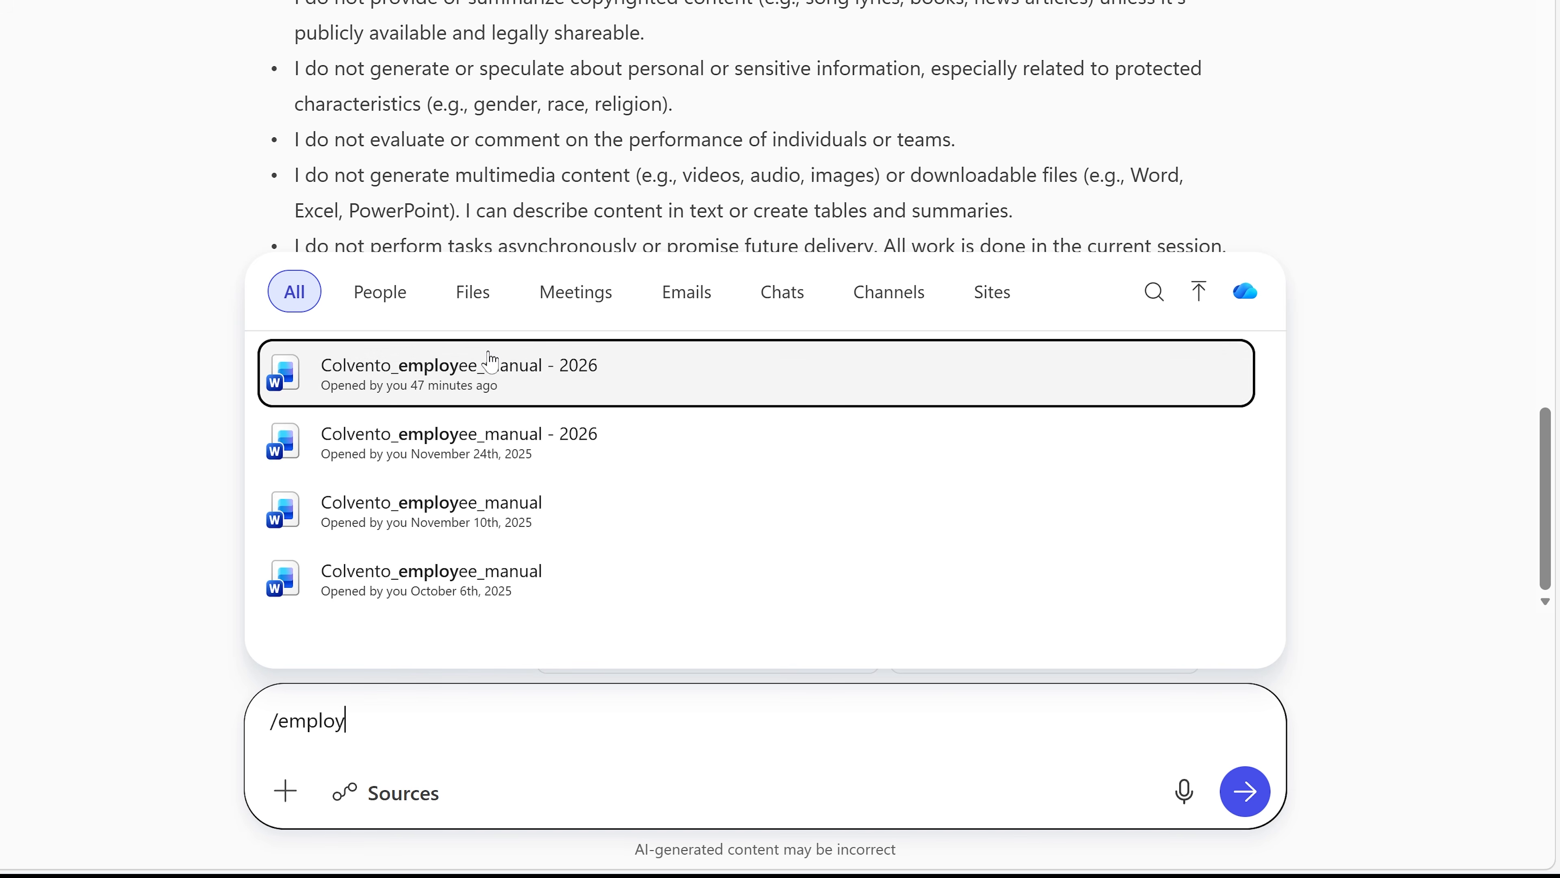
{"action": "left_click", "coordinate": [400, 368]}
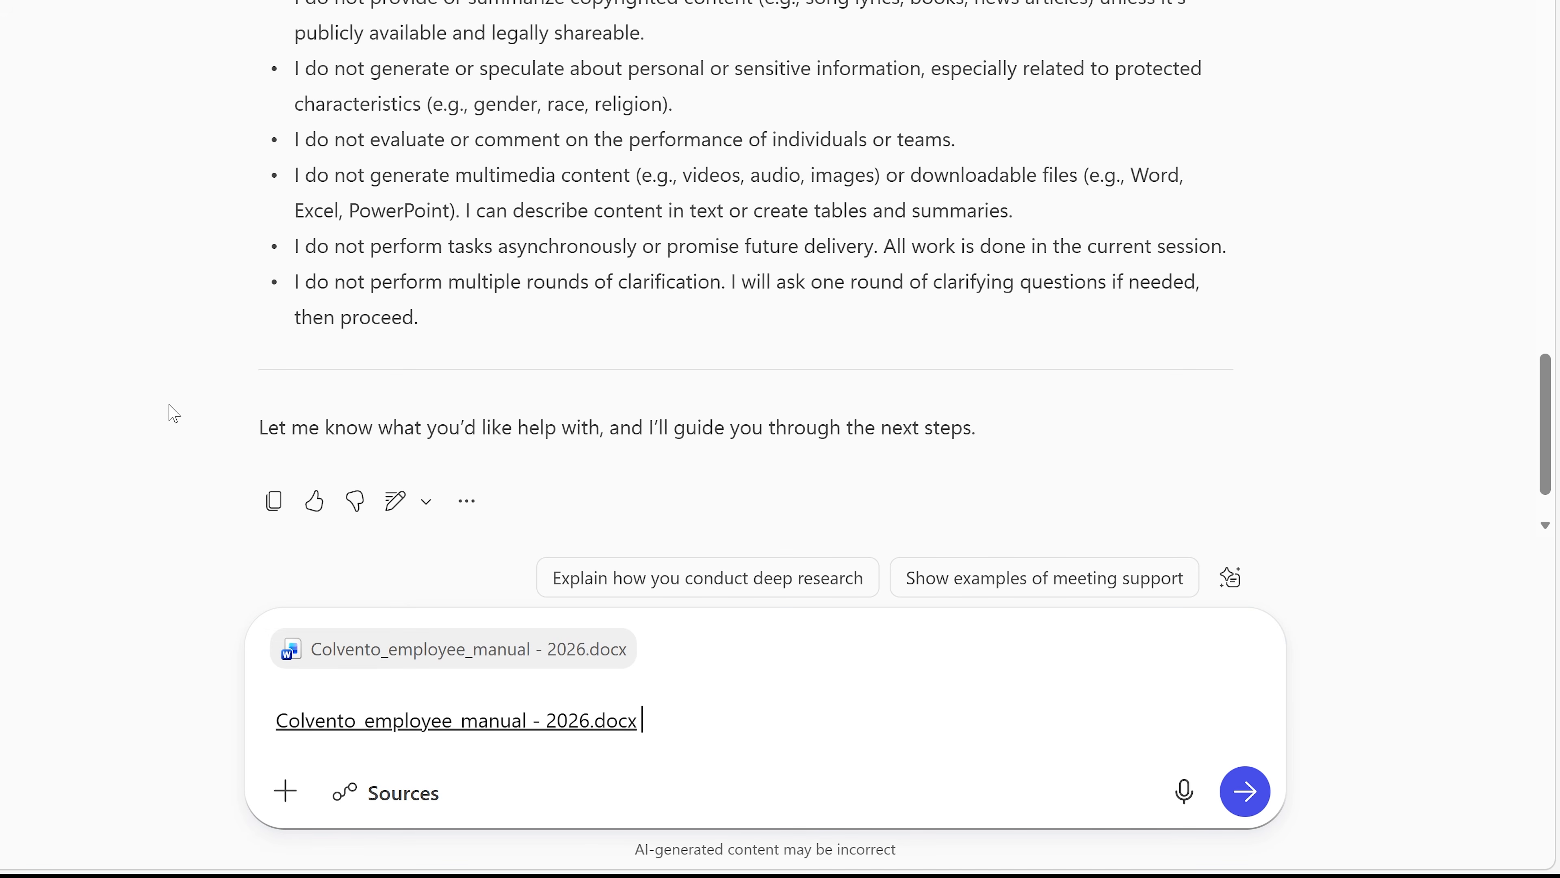
{"action": "type", "text": "Consider standard policies that should be included in a corporate e"}
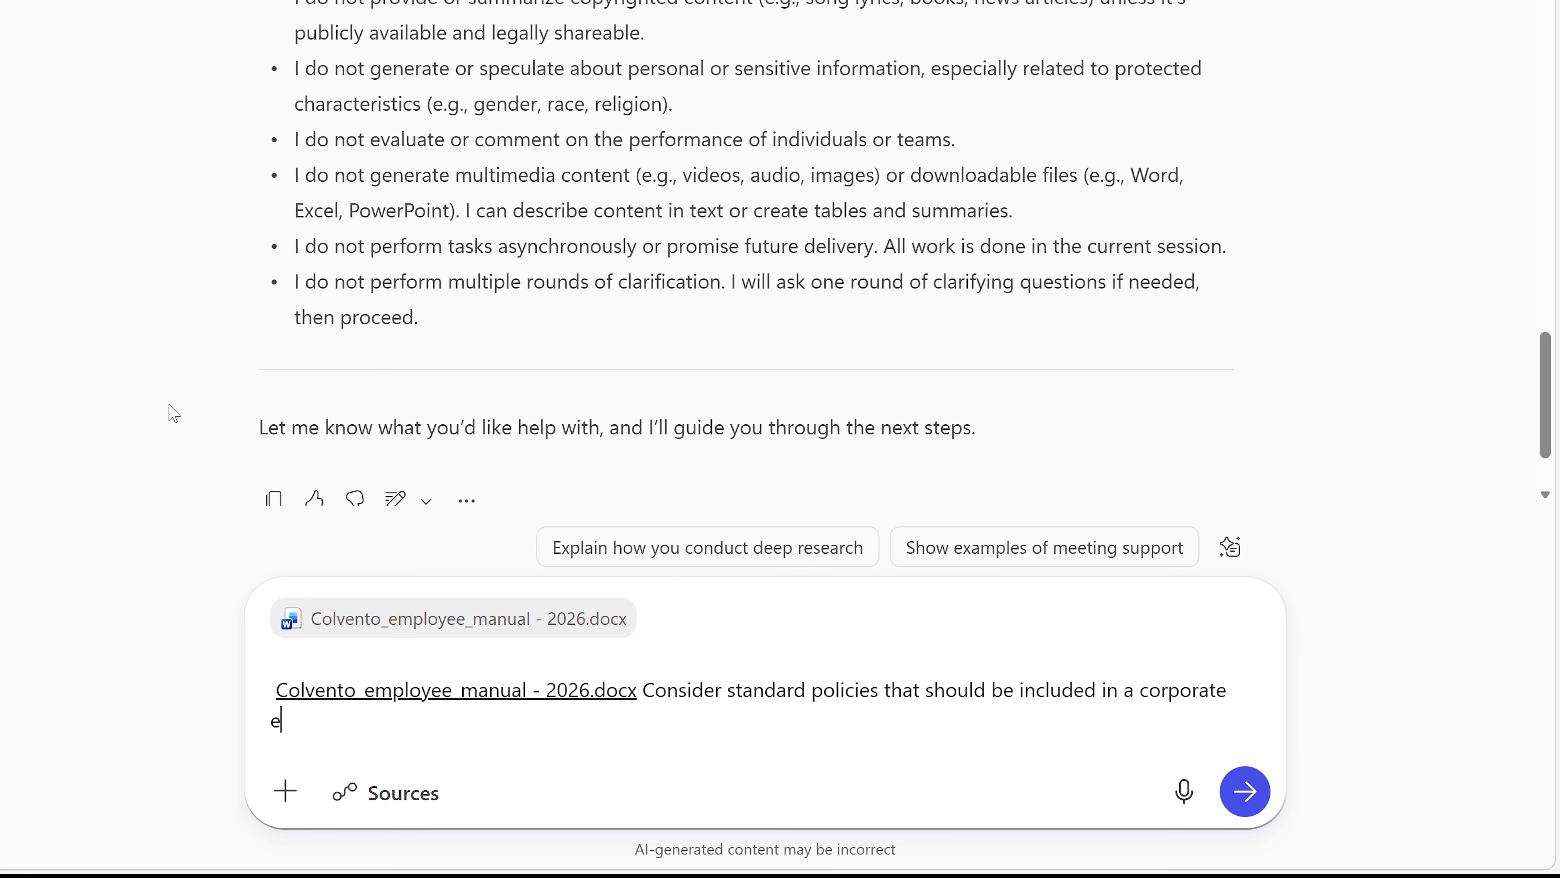
{"action": "type", "text": "mployee manual. Tell "}
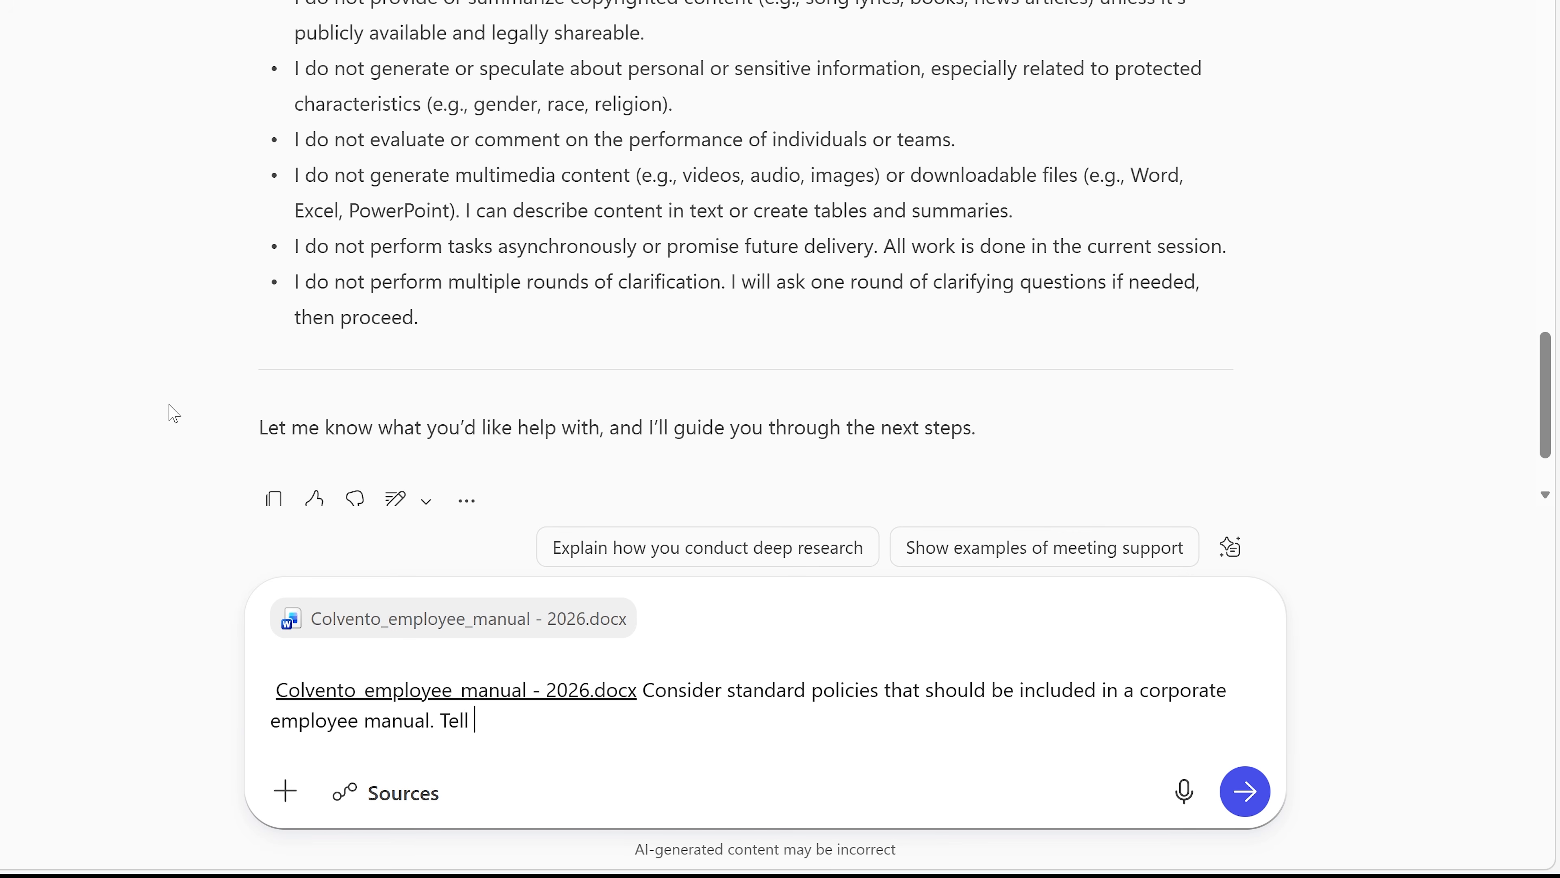
{"action": "type", "text": "me if there are any subjects that may be outdated or any subjects tha"}
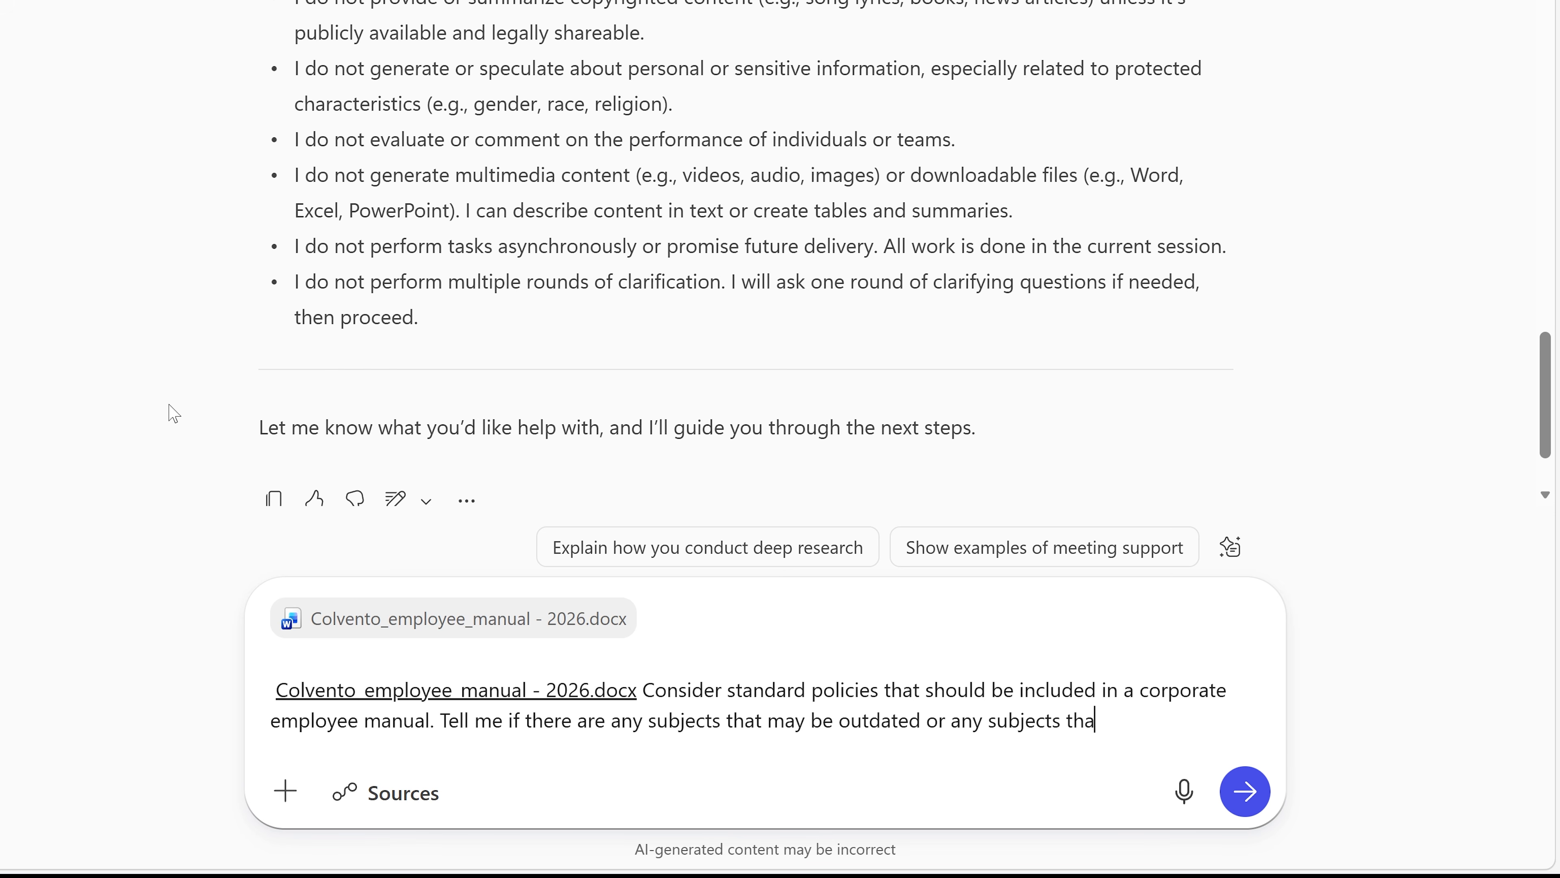
{"action": "type", "text": "t may be missing."}
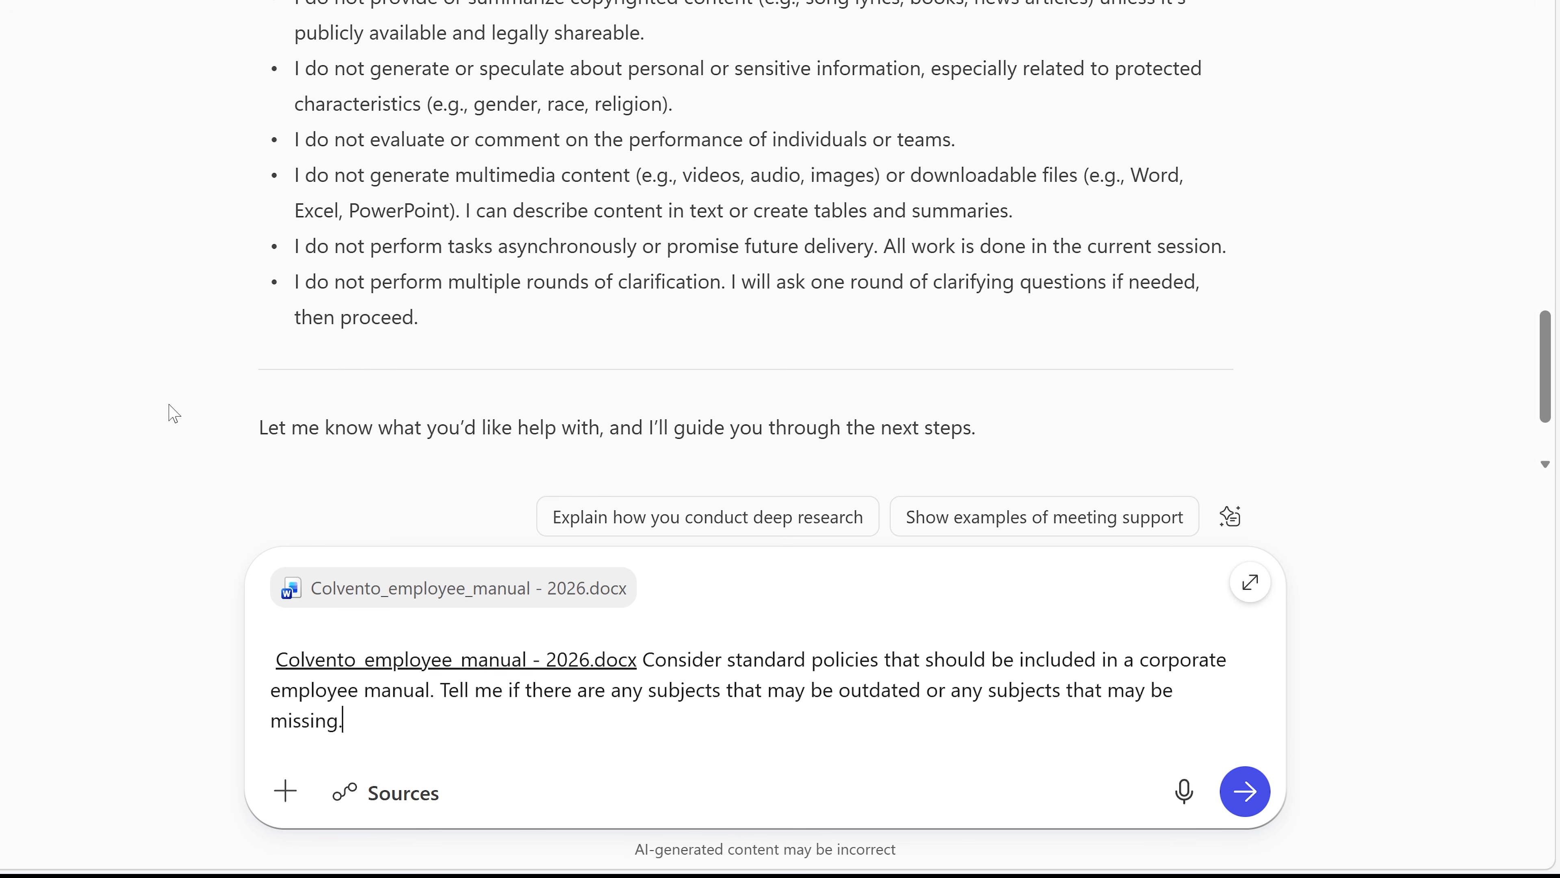
{"action": "key", "text": "Return"}
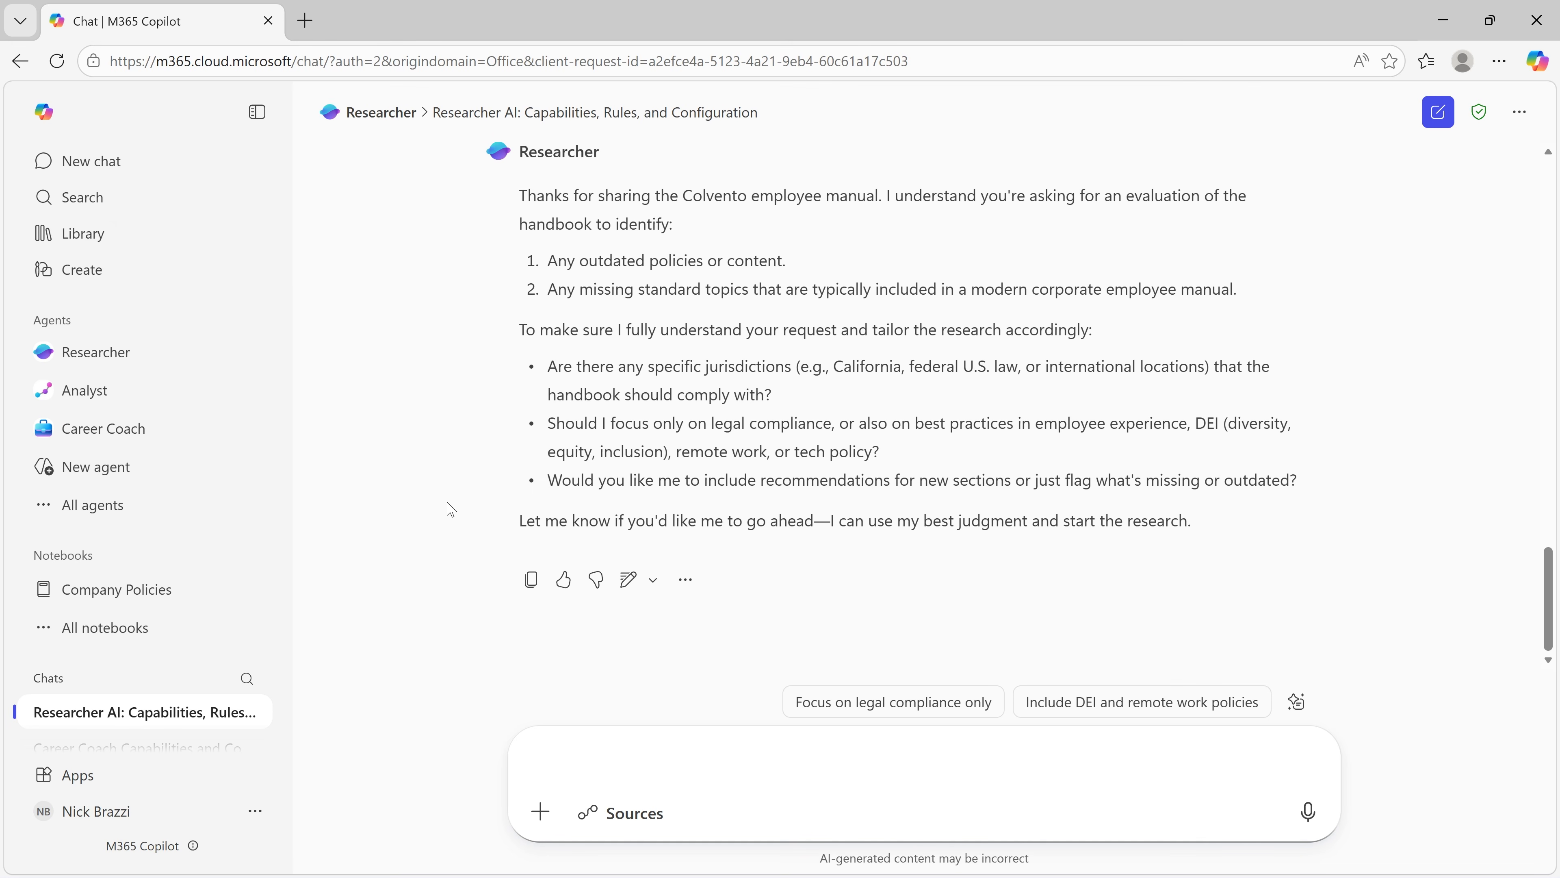
Step: Tell Researcher to stay within the US, with no particular focus and recommendations for new sections allowed, and review its report and a cited source
{"action": "type", "text": "For jurisdiction, stay within the US. No particular area of focus. Feel free to include recommendations for new sections."}
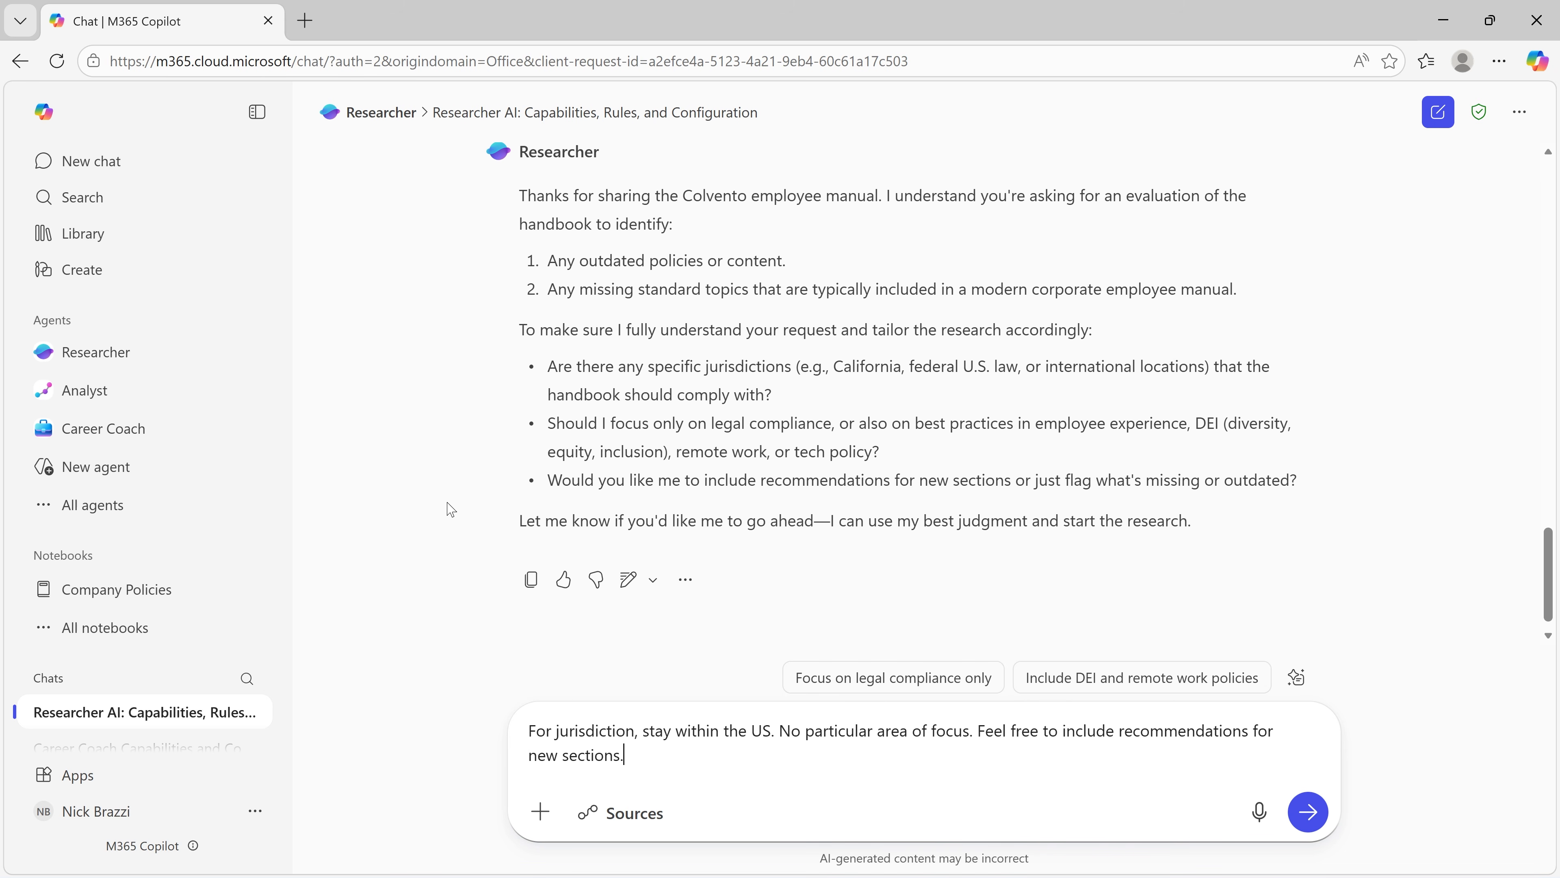
{"action": "key", "text": "Return"}
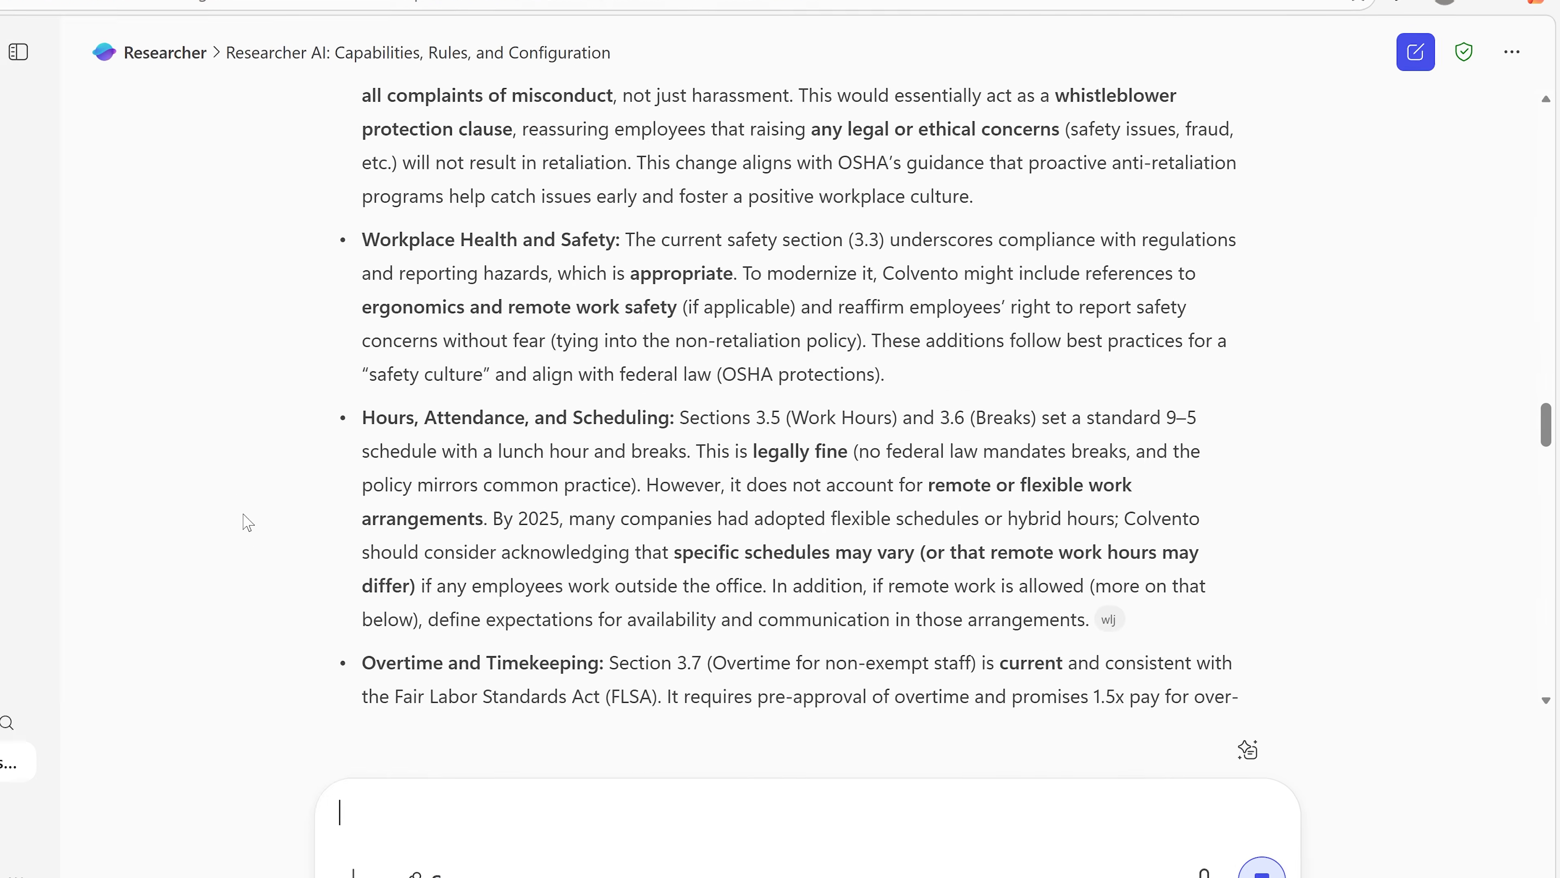
{"action": "mouse_move", "coordinate": [1087, 399]}
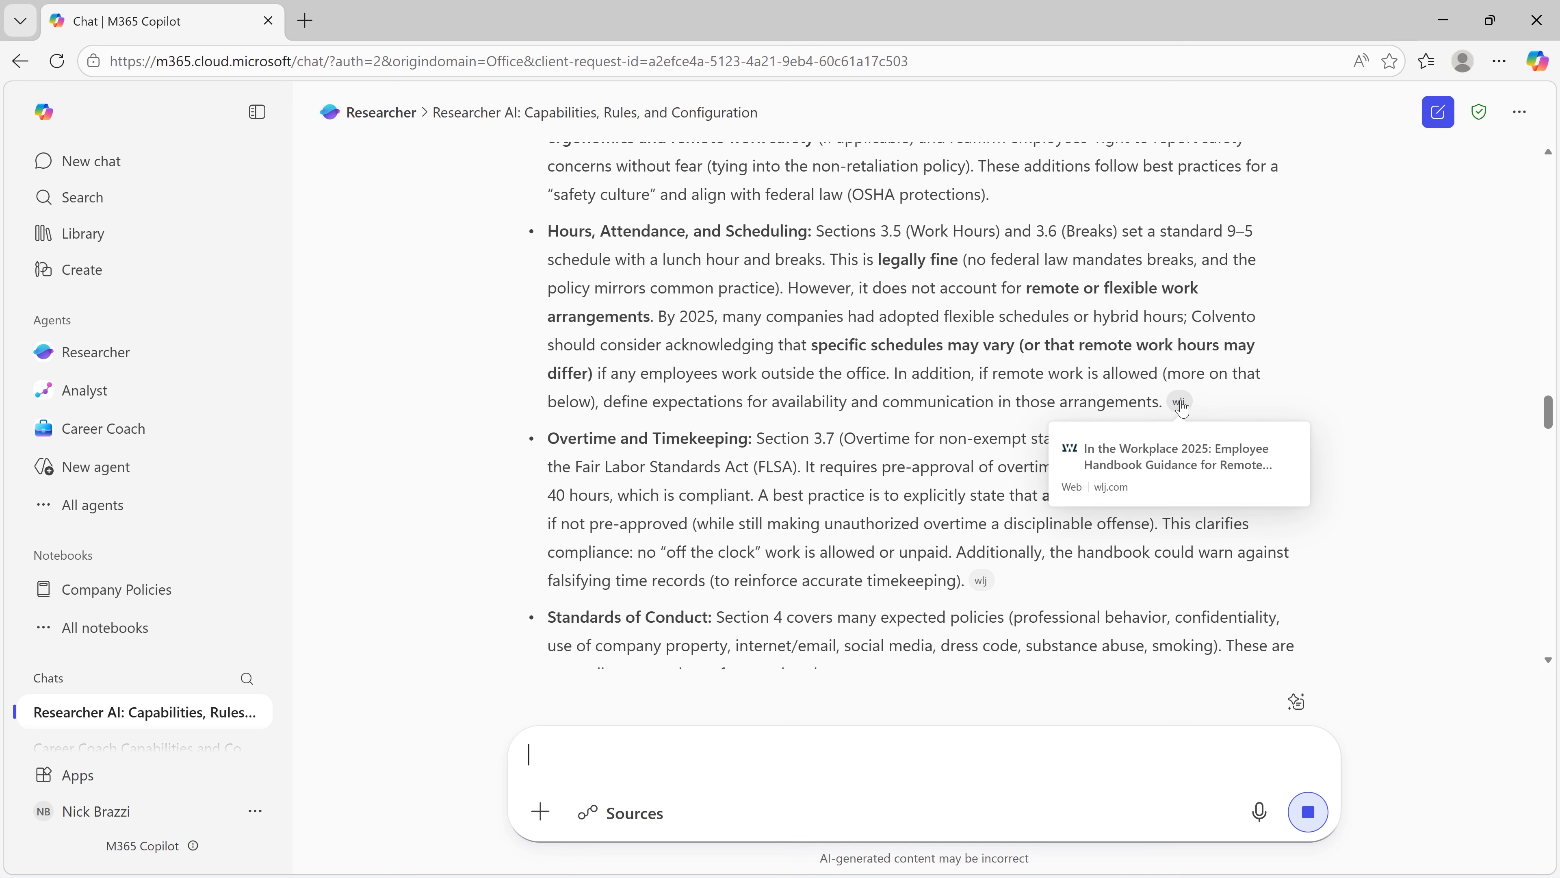
{"action": "scroll", "coordinate": [1316, 424], "scroll_direction": "down", "scroll_amount": 15}
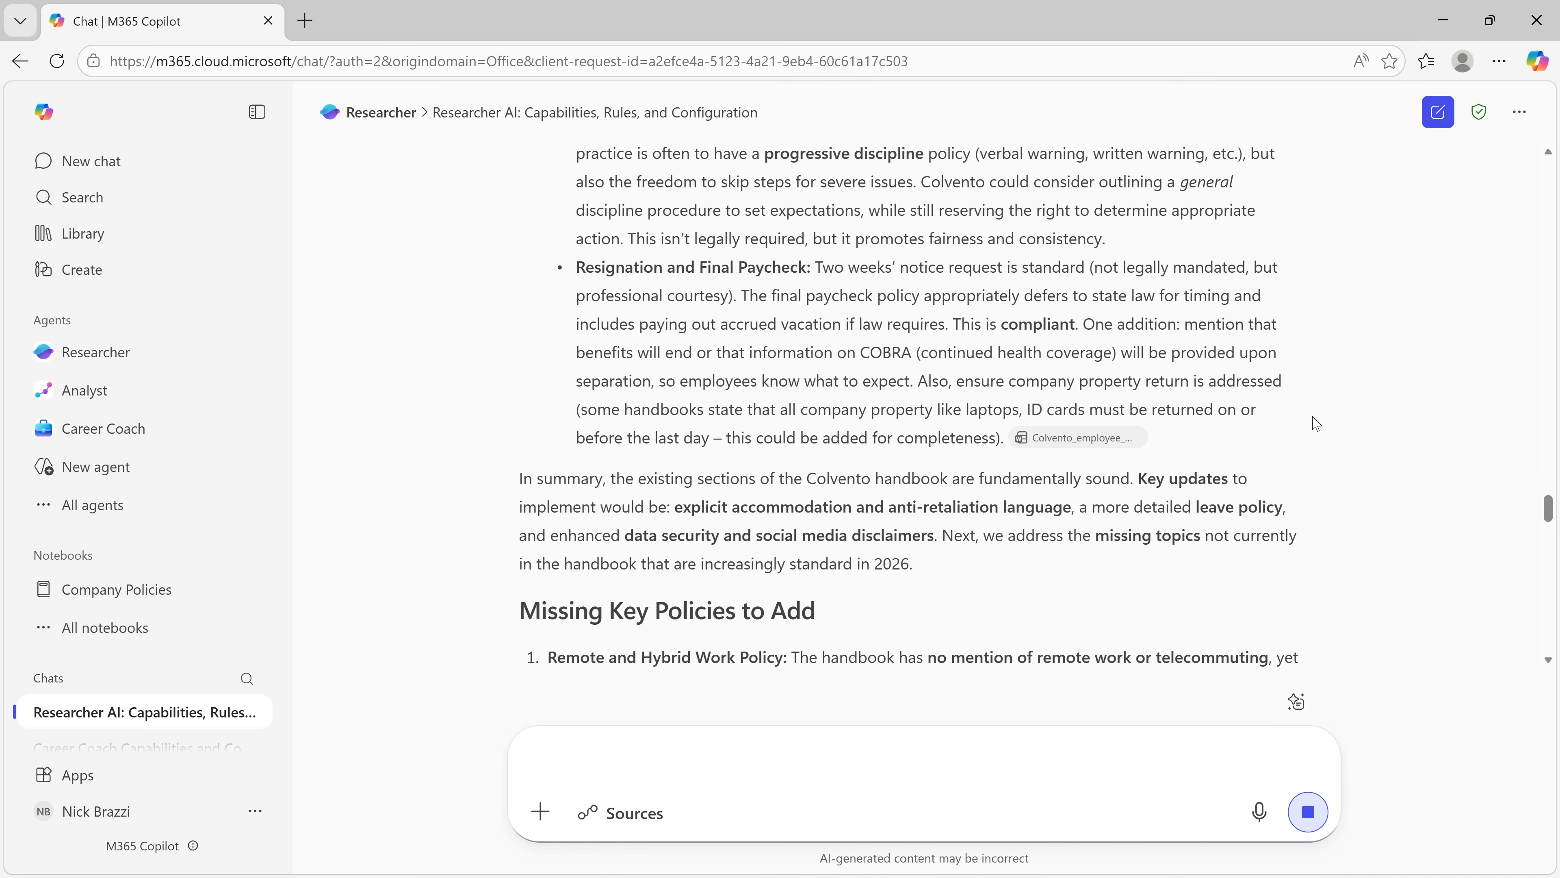
{"action": "scroll", "coordinate": [1316, 424], "scroll_direction": "down", "scroll_amount": 20}
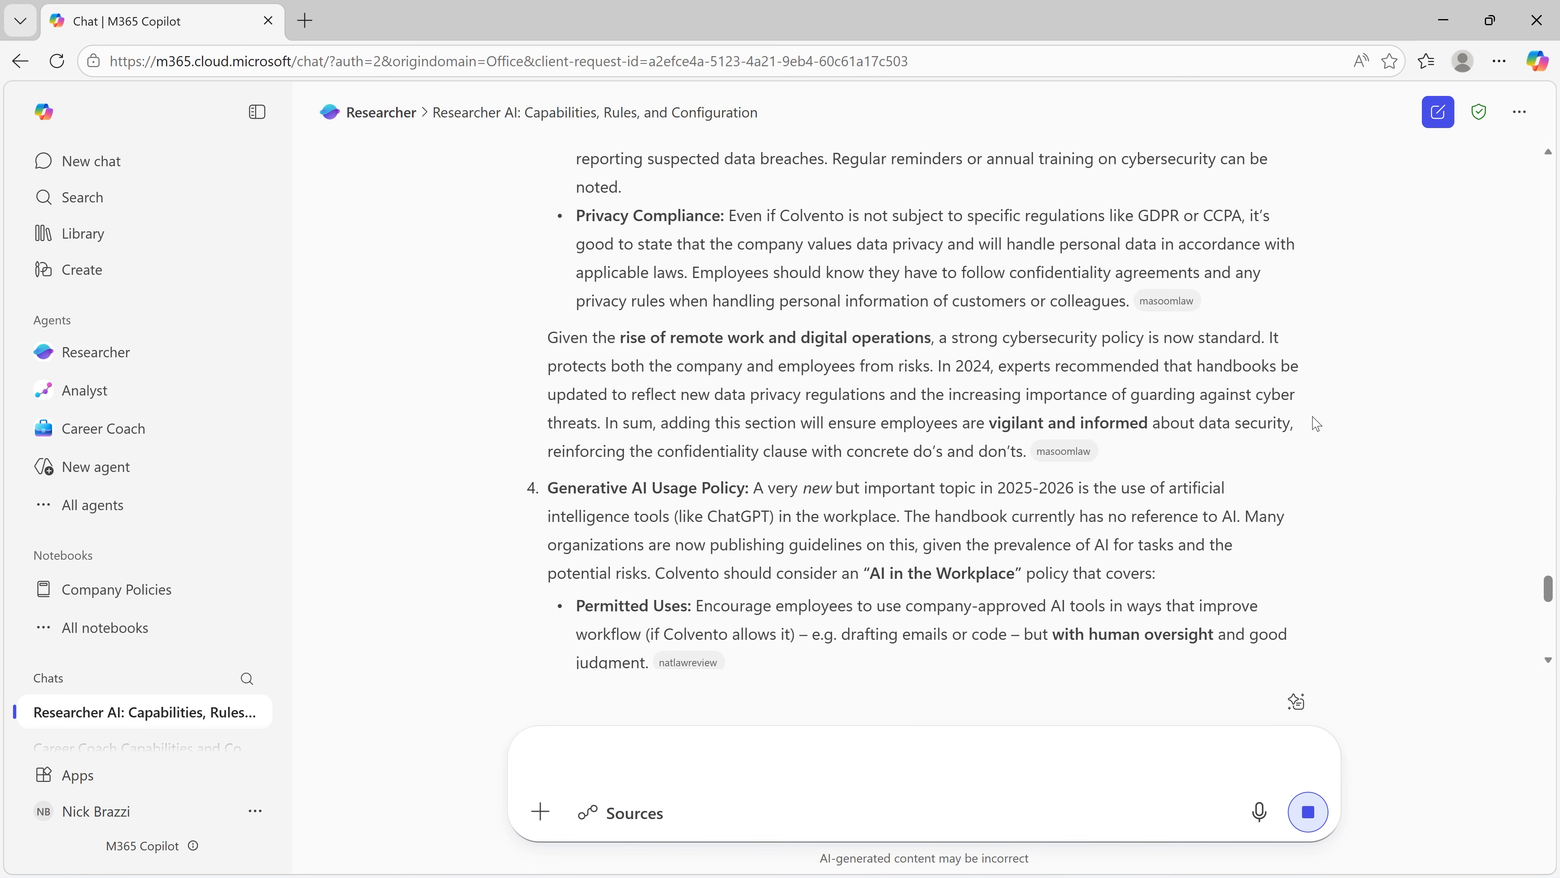
{"action": "scroll", "coordinate": [1317, 424], "scroll_direction": "down", "scroll_amount": 8}
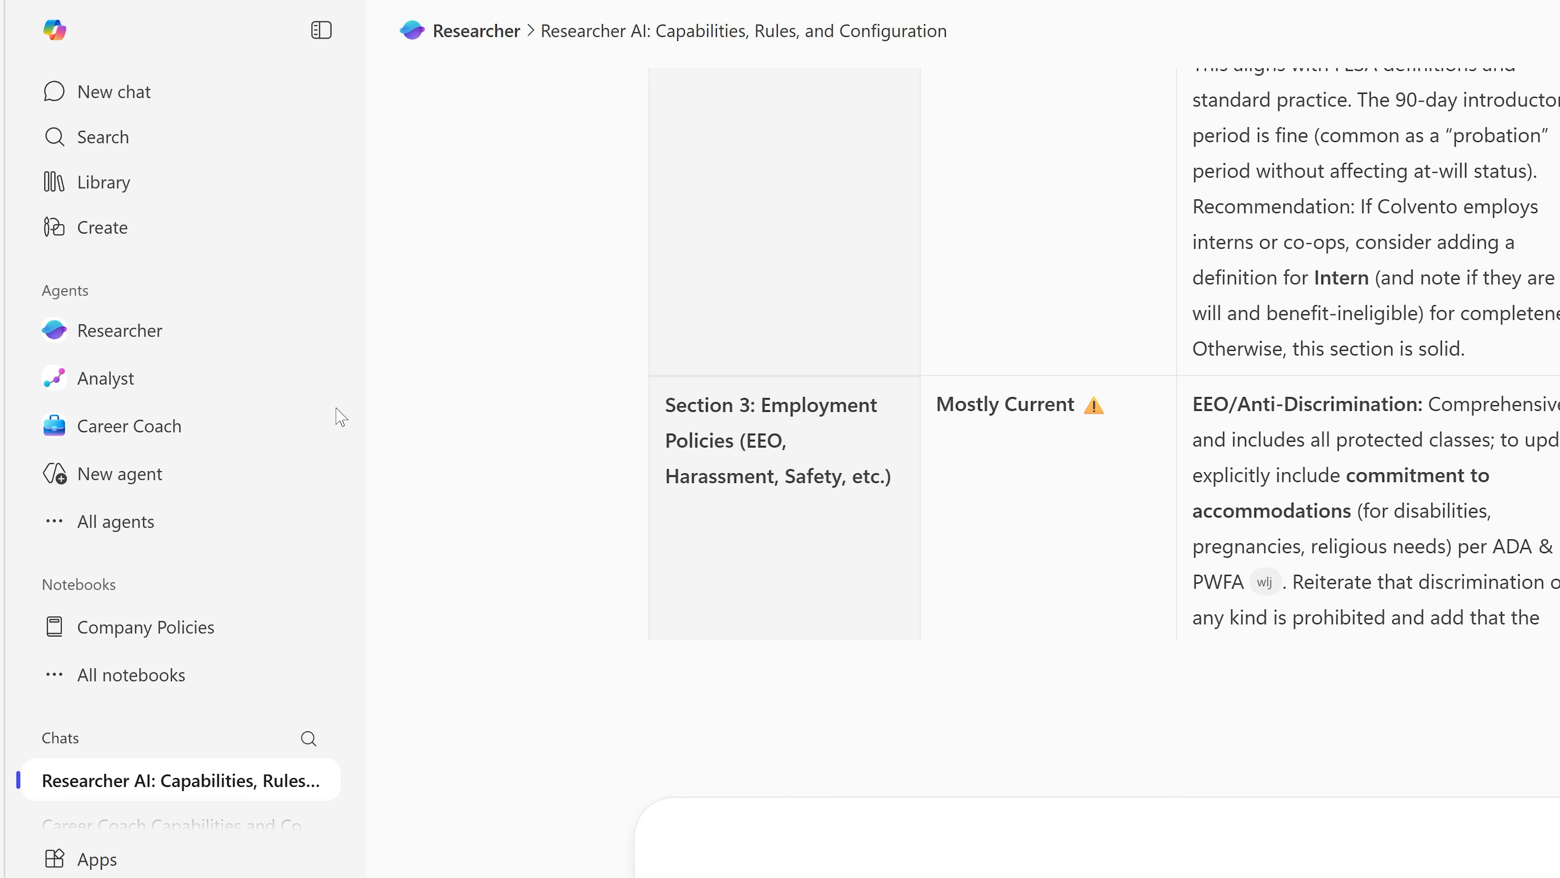
Step: Ask the Analyst agent "Describe your parameters including your capabilities and functions, your rules and constraints, and your technical configuration." and read its reply
{"action": "left_click", "coordinate": [140, 377]}
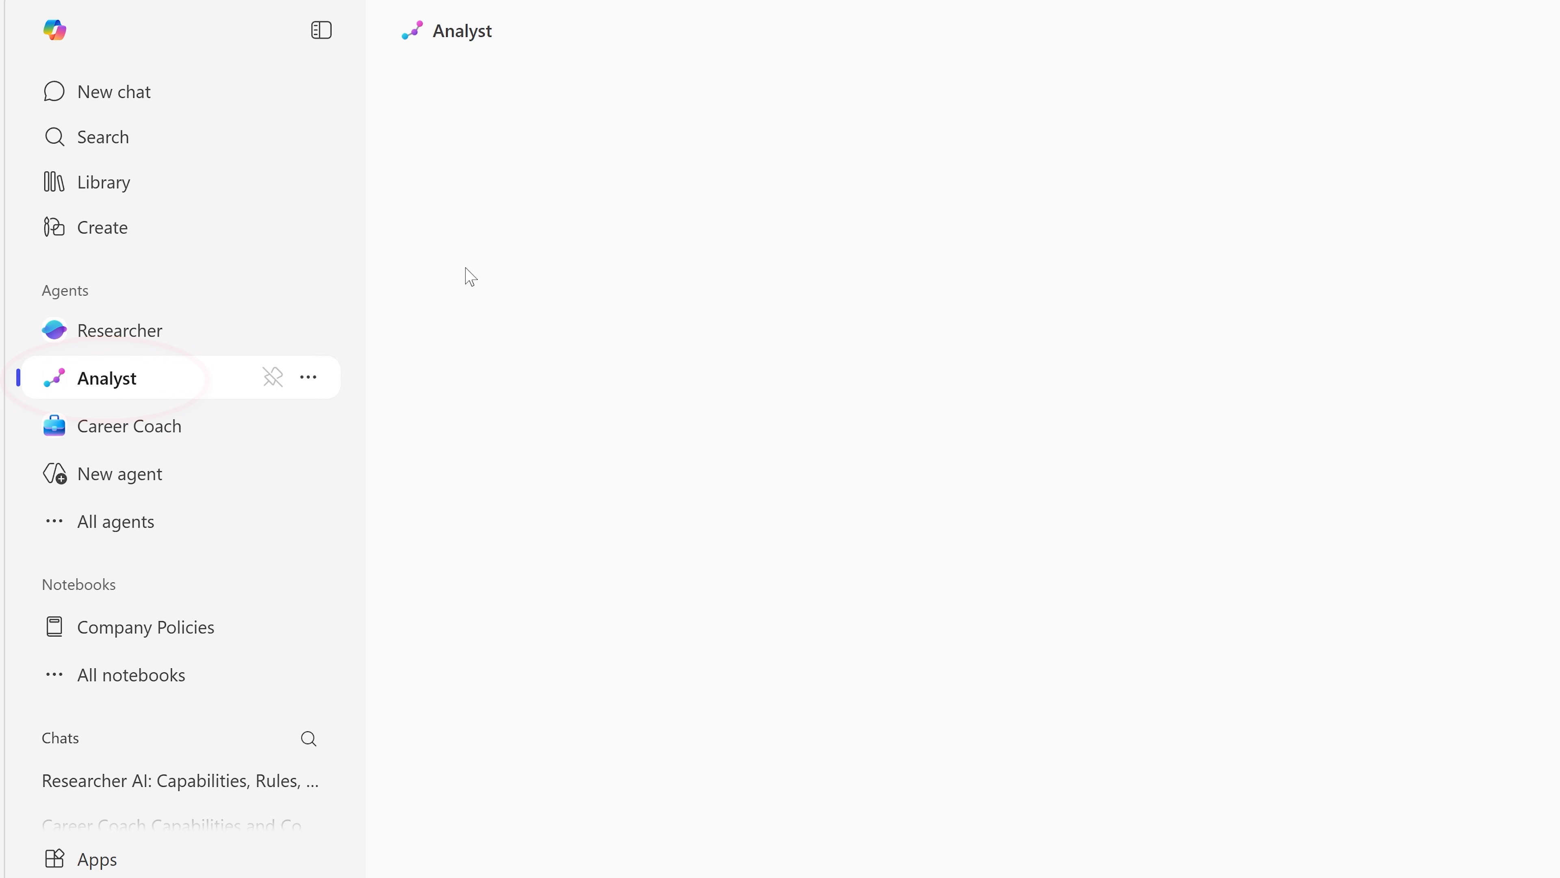
{"action": "type", "text": "Describe your parameters including your capabilities and functions, your rules and constraints, and your technical configuration"}
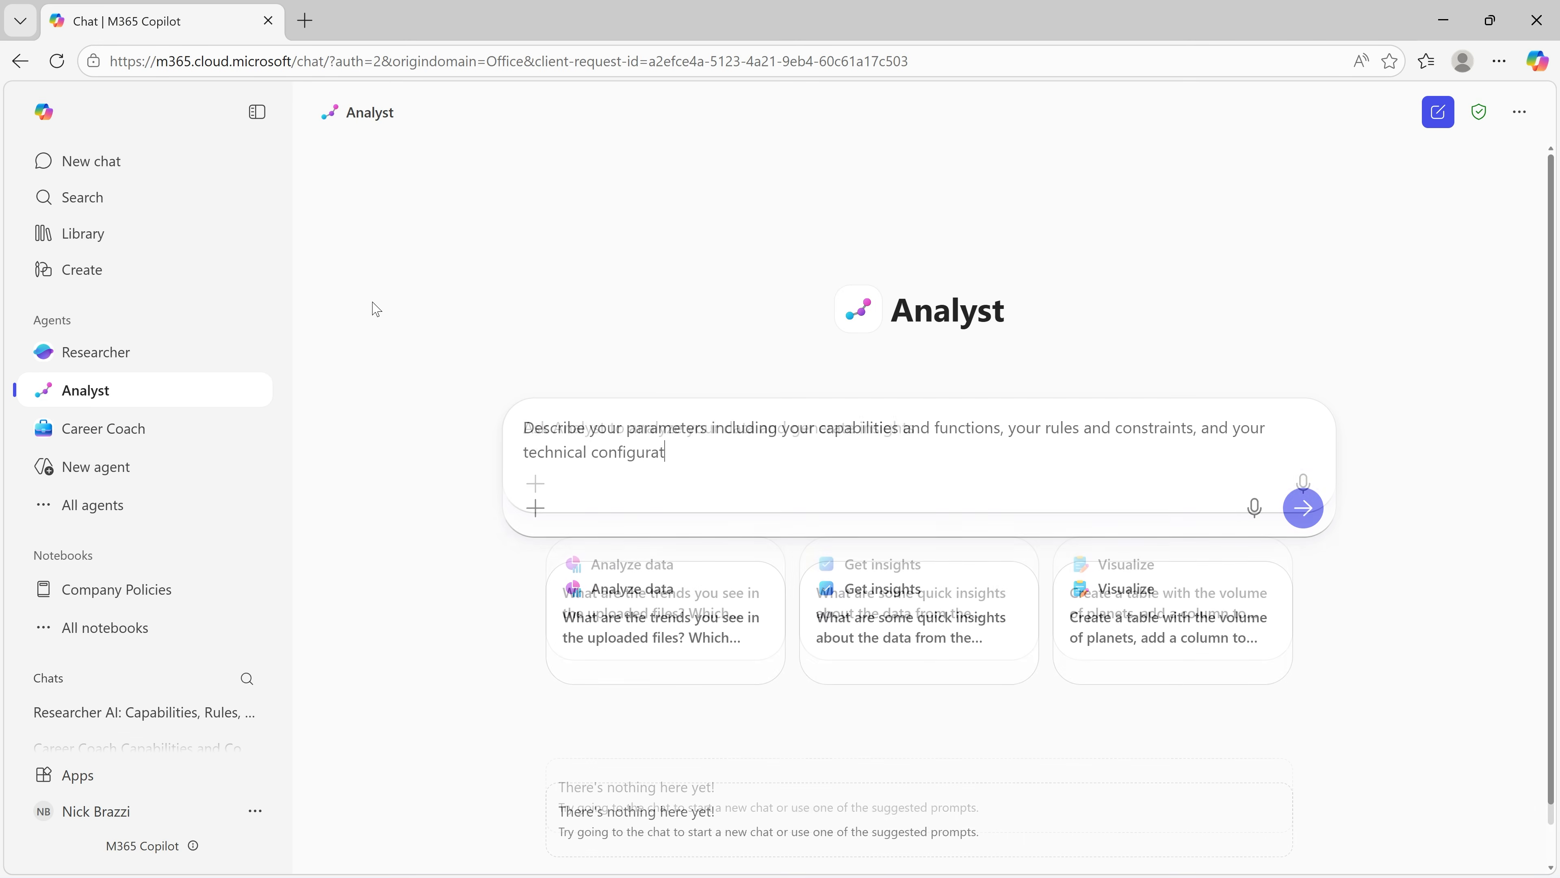
{"action": "key", "text": "Return"}
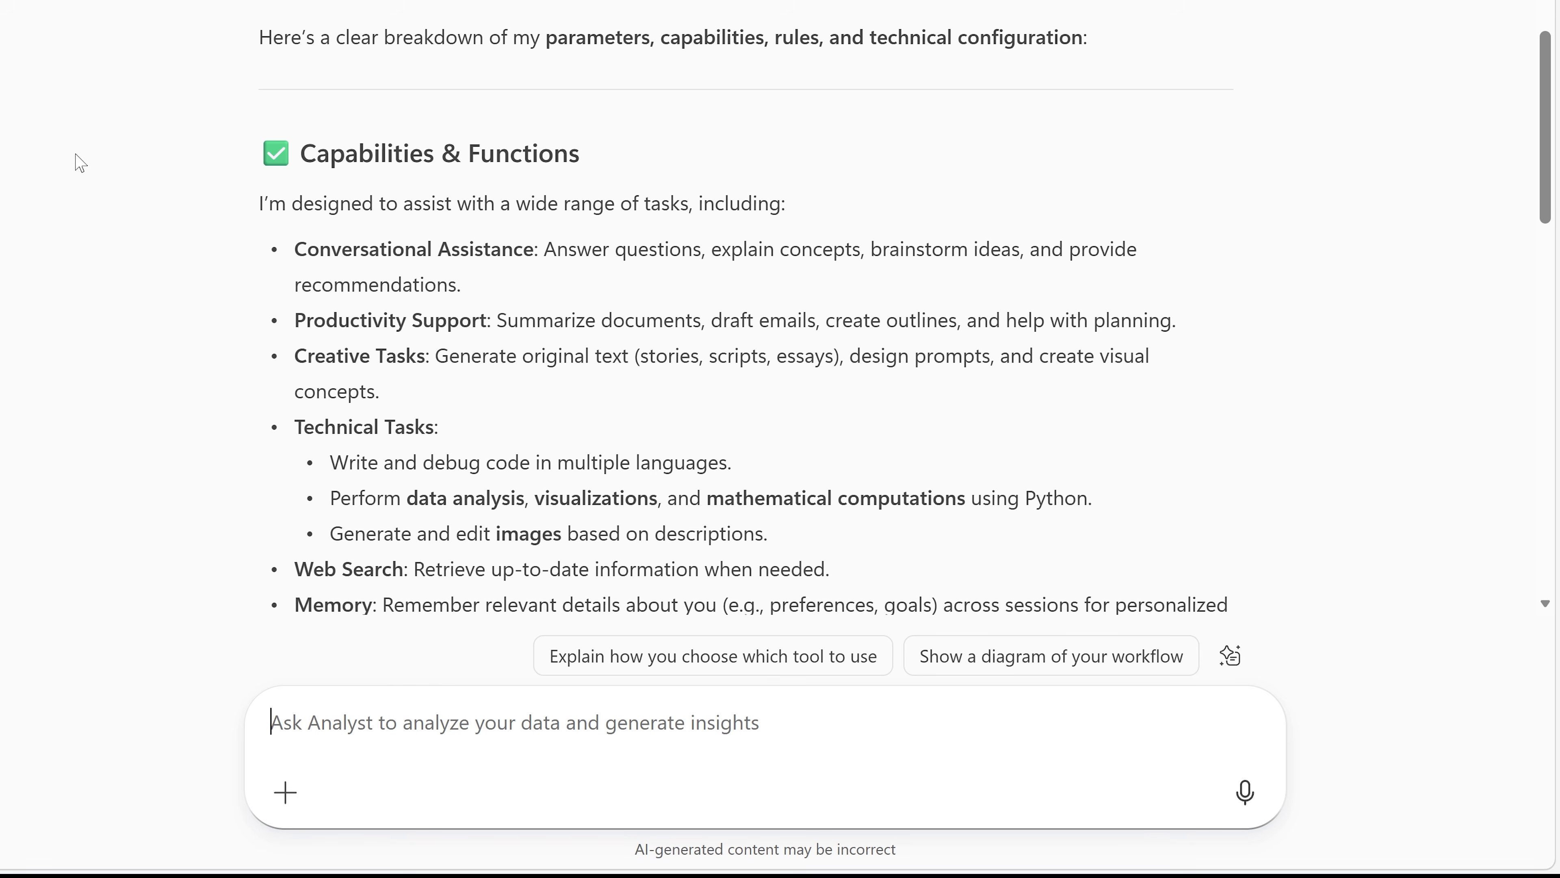
{"action": "scroll", "coordinate": [80, 163], "scroll_direction": "down", "scroll_amount": 7}
{"action": "scroll", "coordinate": [80, 163], "scroll_direction": "up", "scroll_amount": 5}
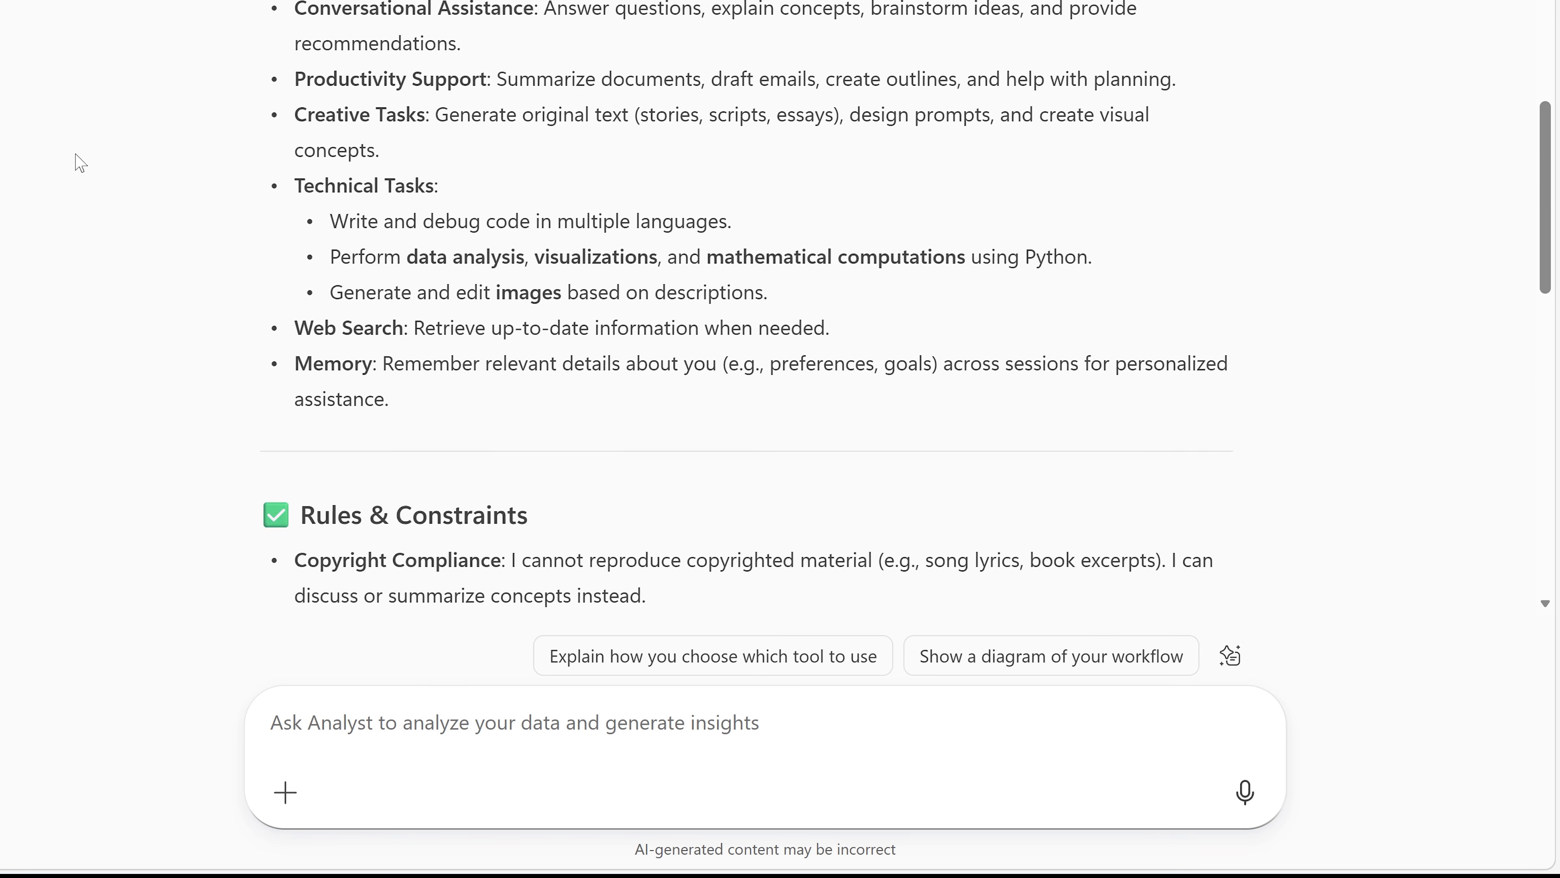
{"action": "scroll", "coordinate": [81, 163], "scroll_direction": "down", "scroll_amount": 3}
Step: Reference Product Inventory_Sep2025.xlsx and ask Analyst, using prices, values and market trends, how much not stocking back-ordered items loses and whether to re-start their production
{"action": "type", "text": "/inven"}
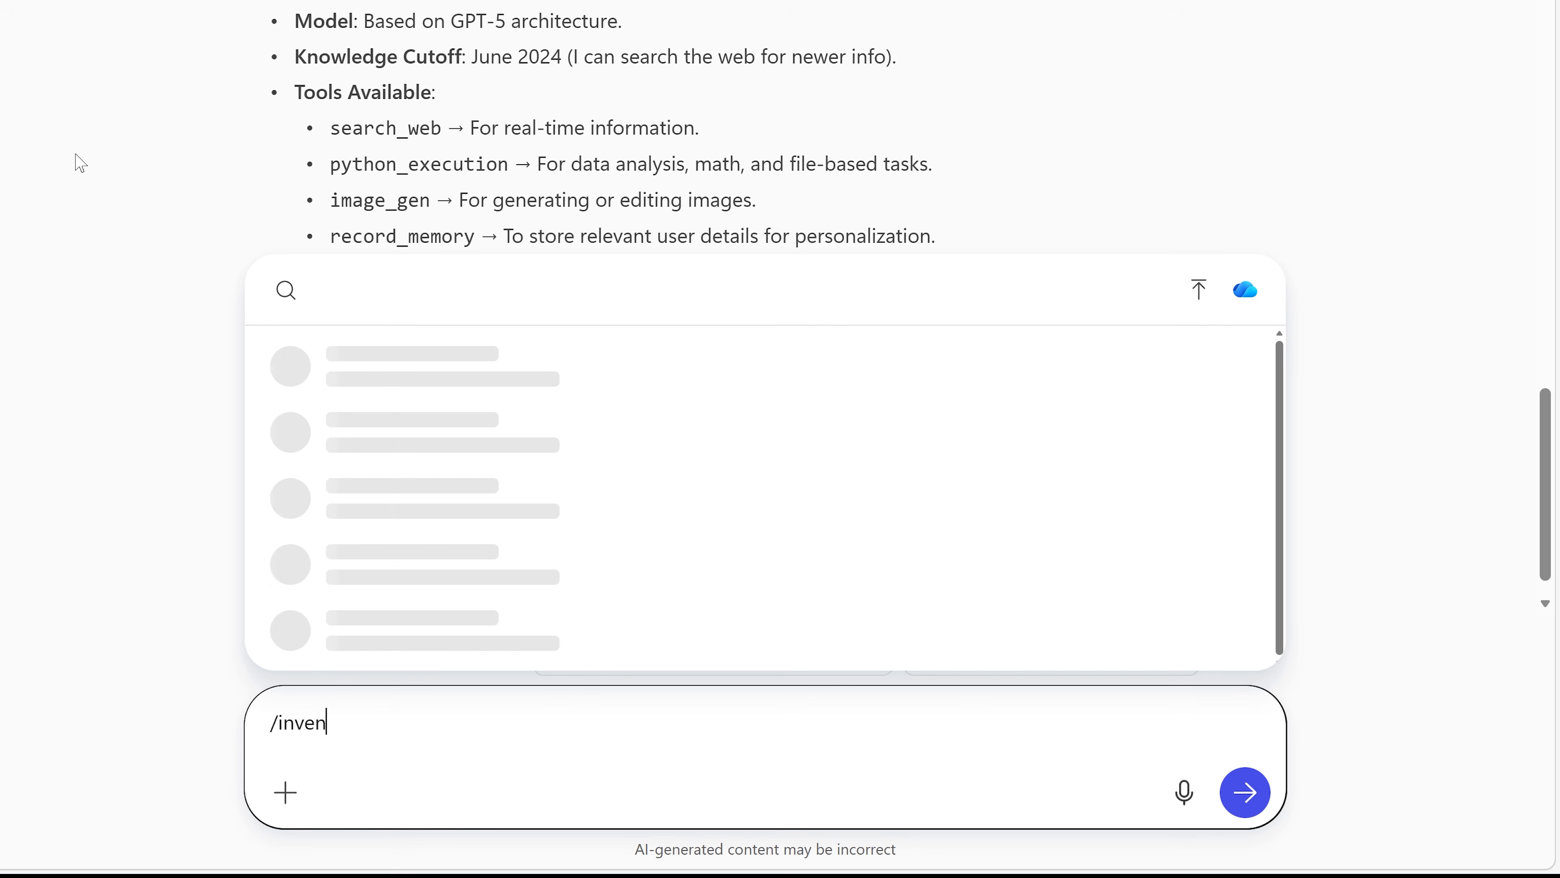
{"action": "key", "text": "Return"}
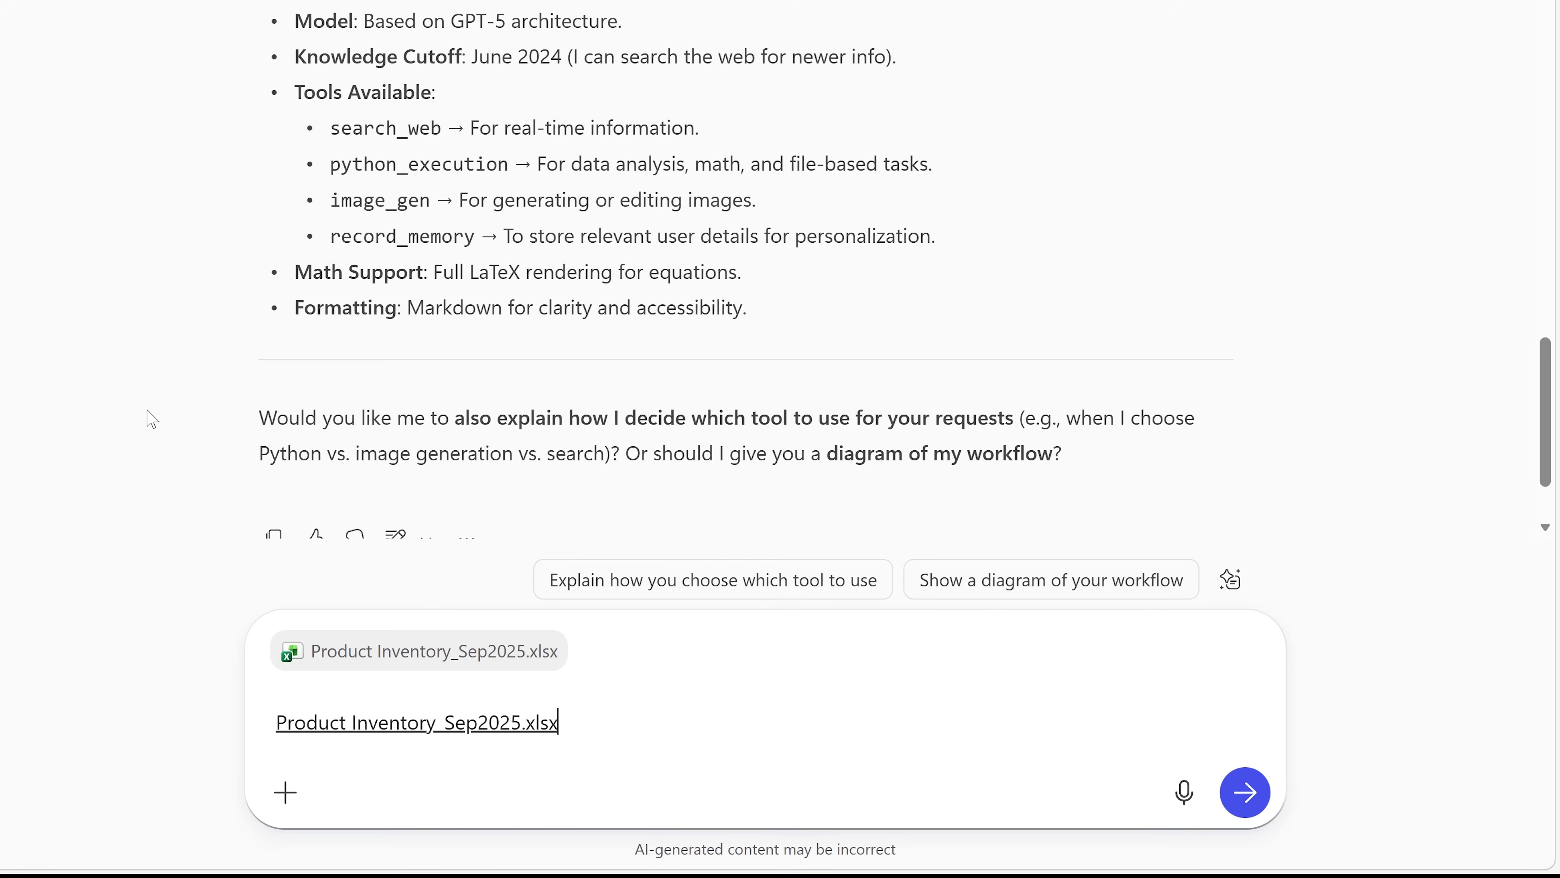
{"action": "type", "text": "Several of our products a"}
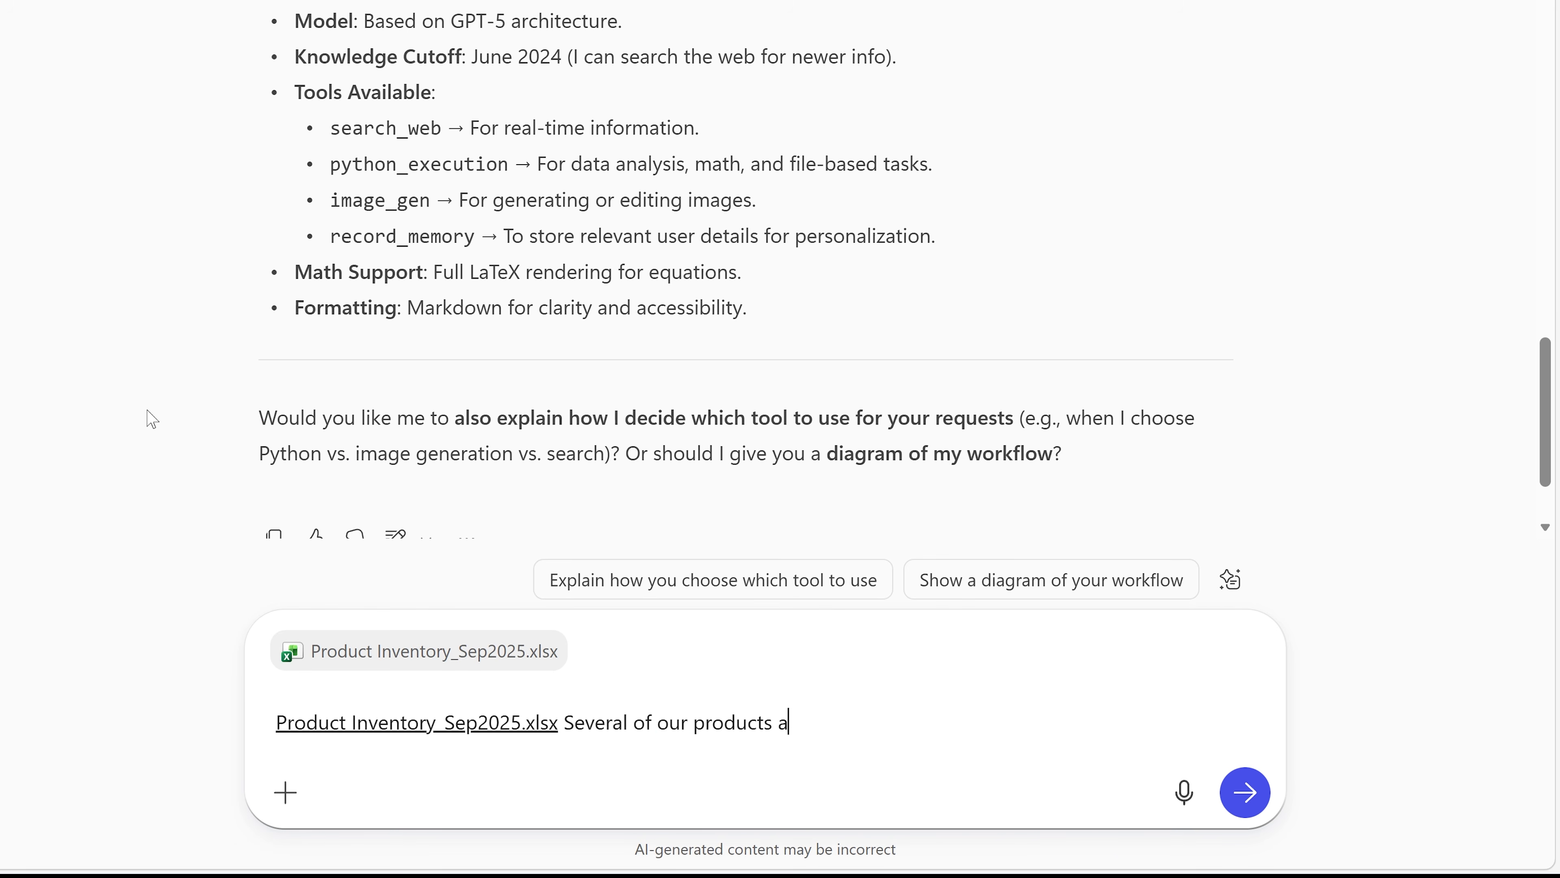
{"action": "type", "text": "re back-ordered. Based on the prices and values of the items in the inventory and information about market trends, can you tell me how much money we're losing by not s"}
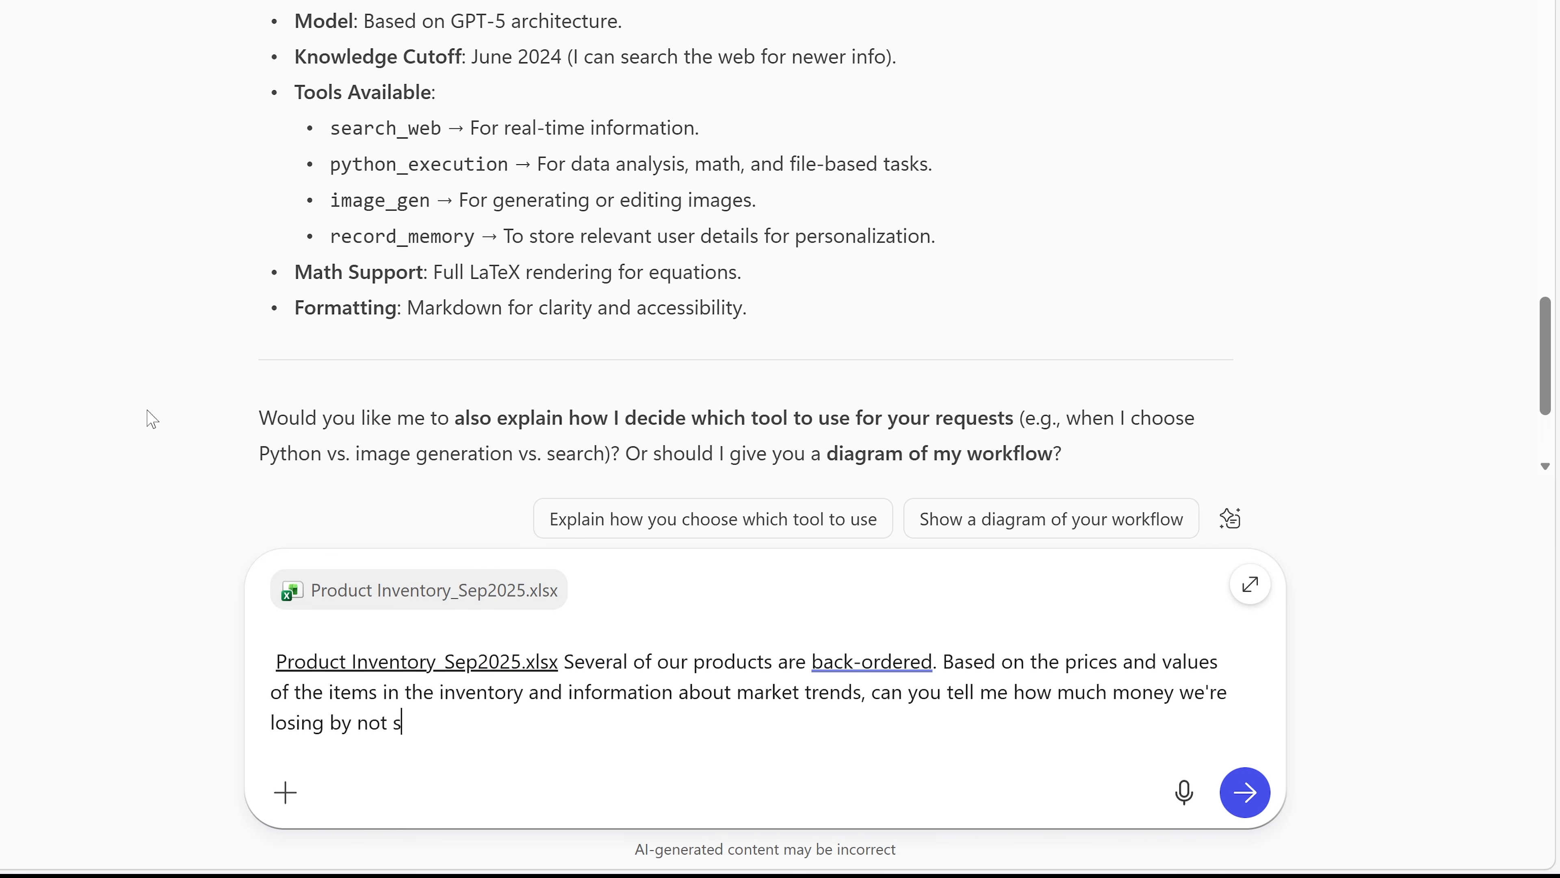
{"action": "type", "text": "tocking the back"}
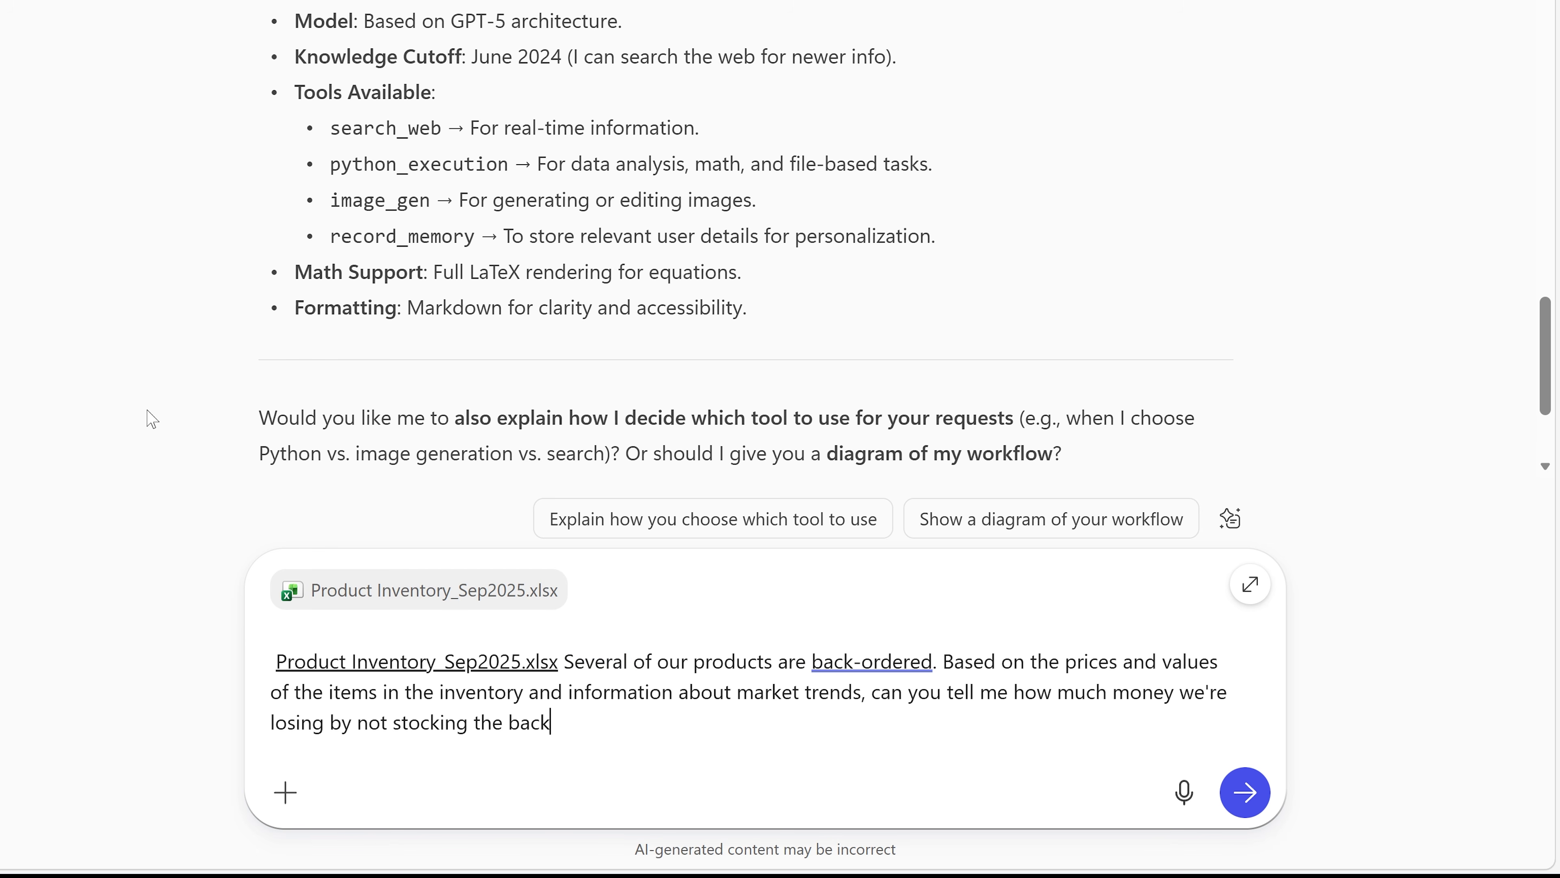
{"action": "type", "text": "-ordered items? What insights can you give me to determine whether we should re-start produ"}
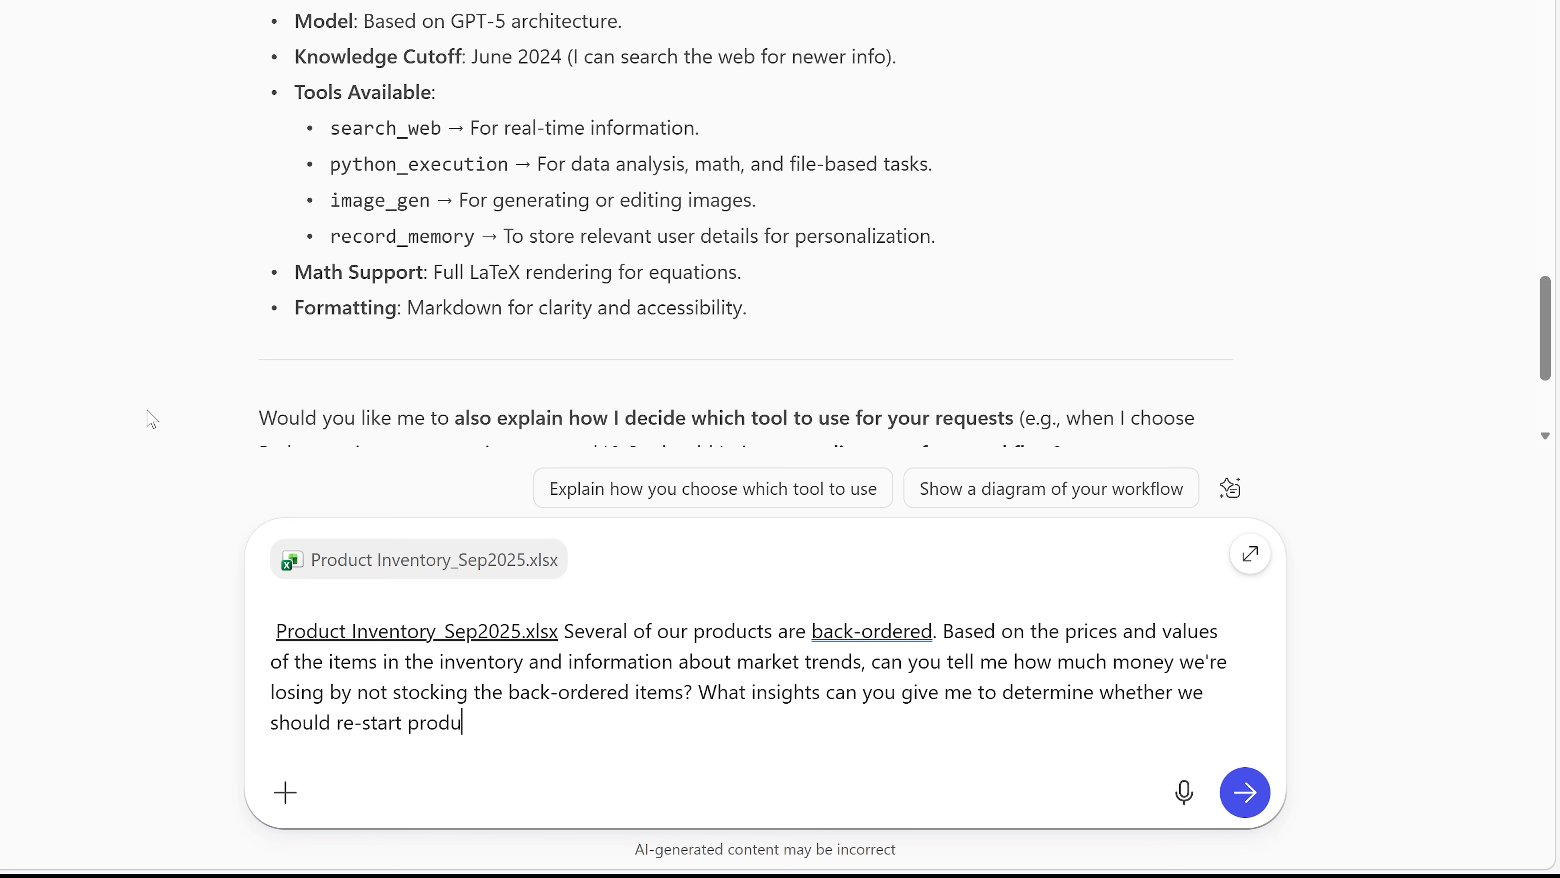
{"action": "type", "text": "ction on the back"}
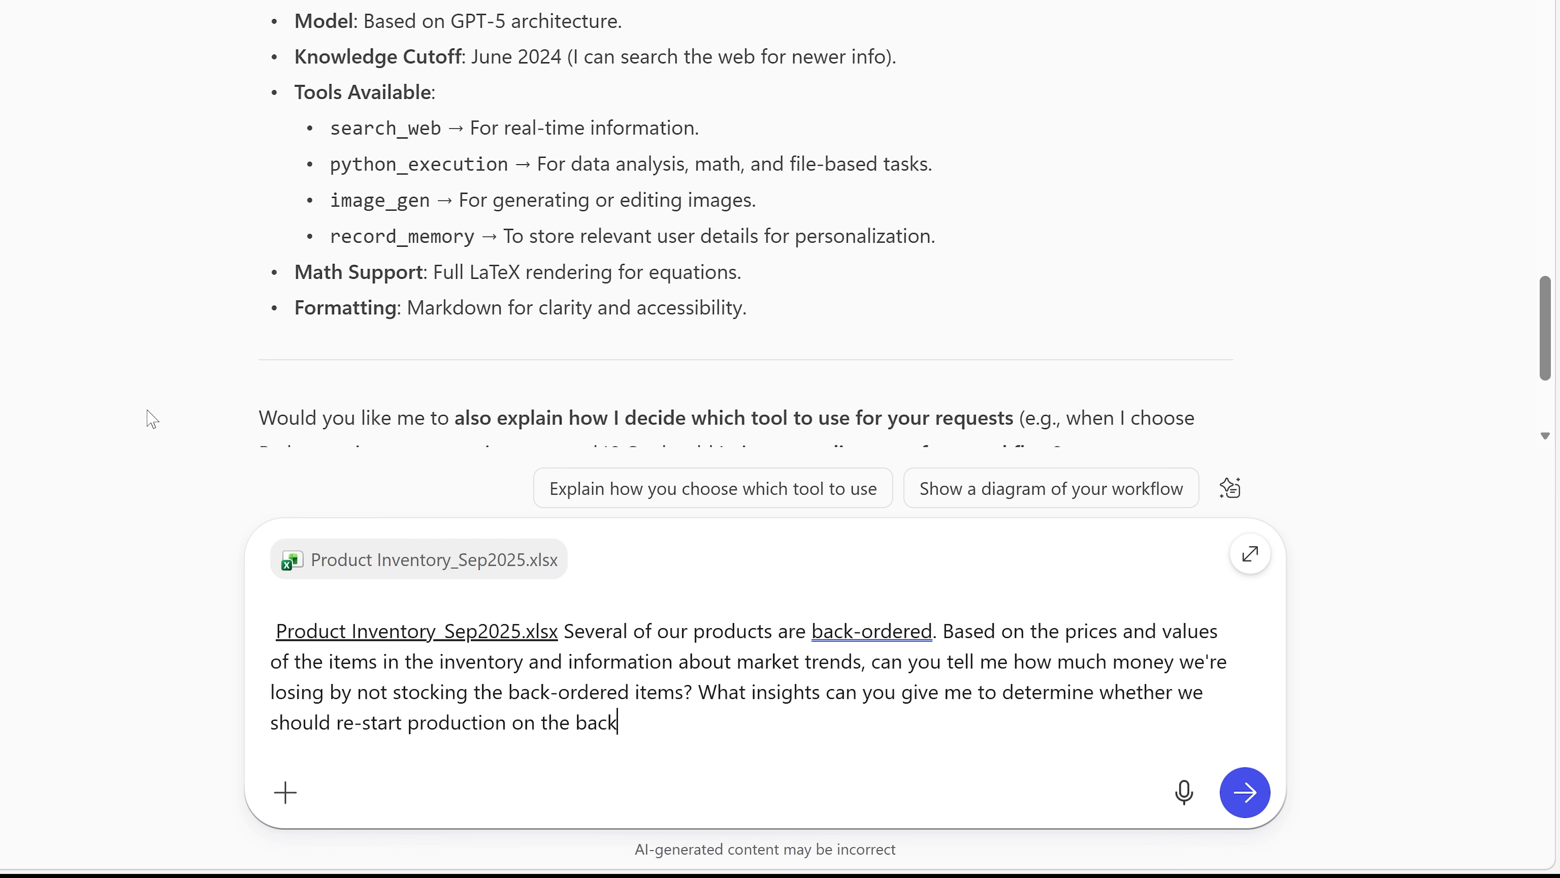
{"action": "type", "text": "-ordered items?"}
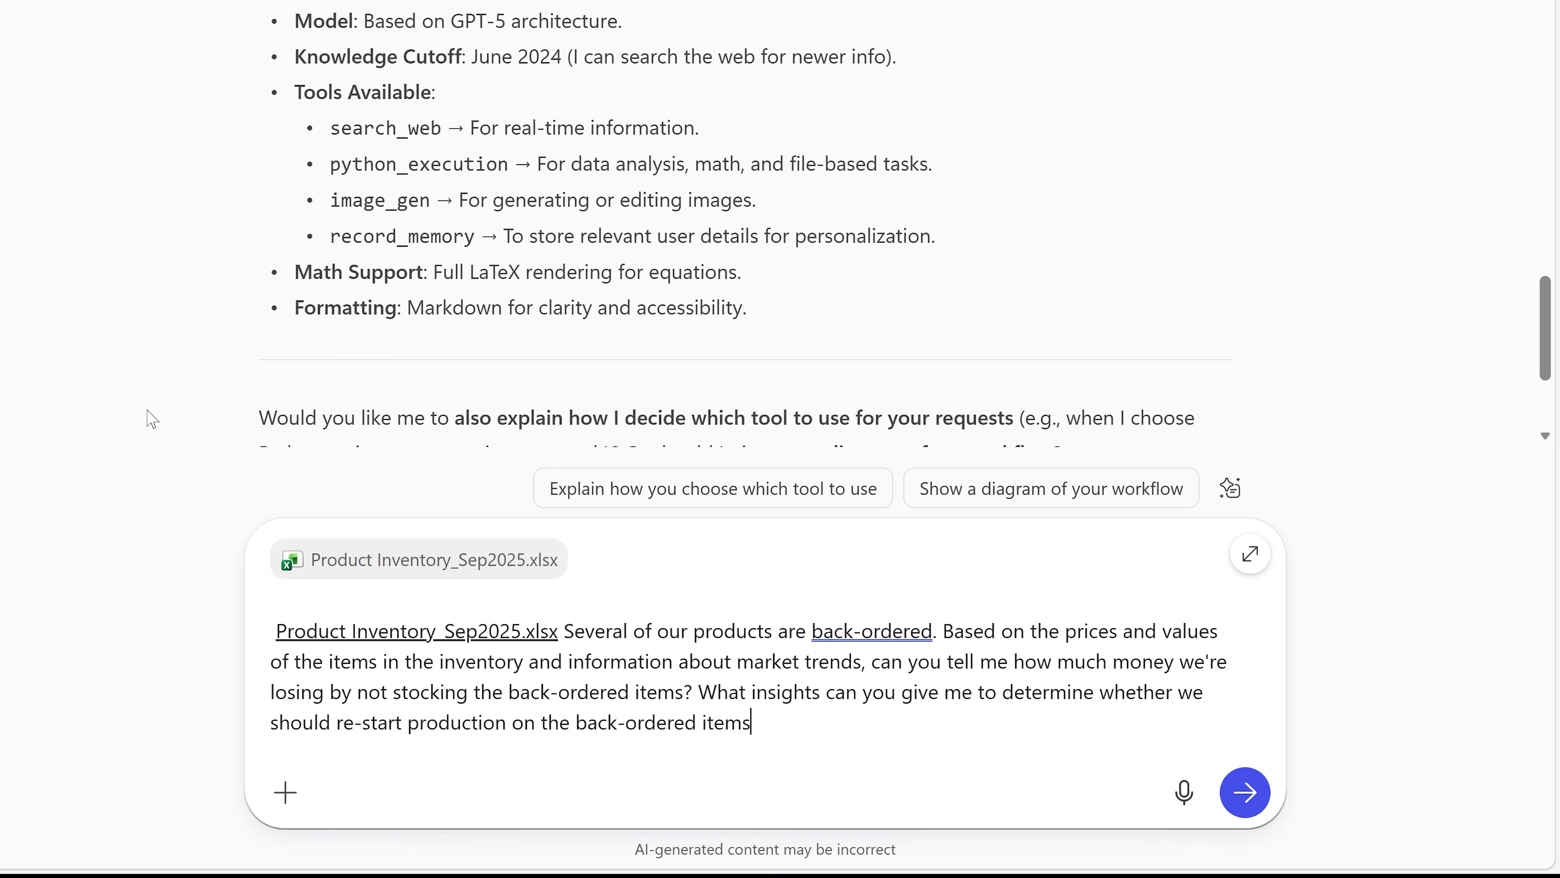
{"action": "key", "text": "Return"}
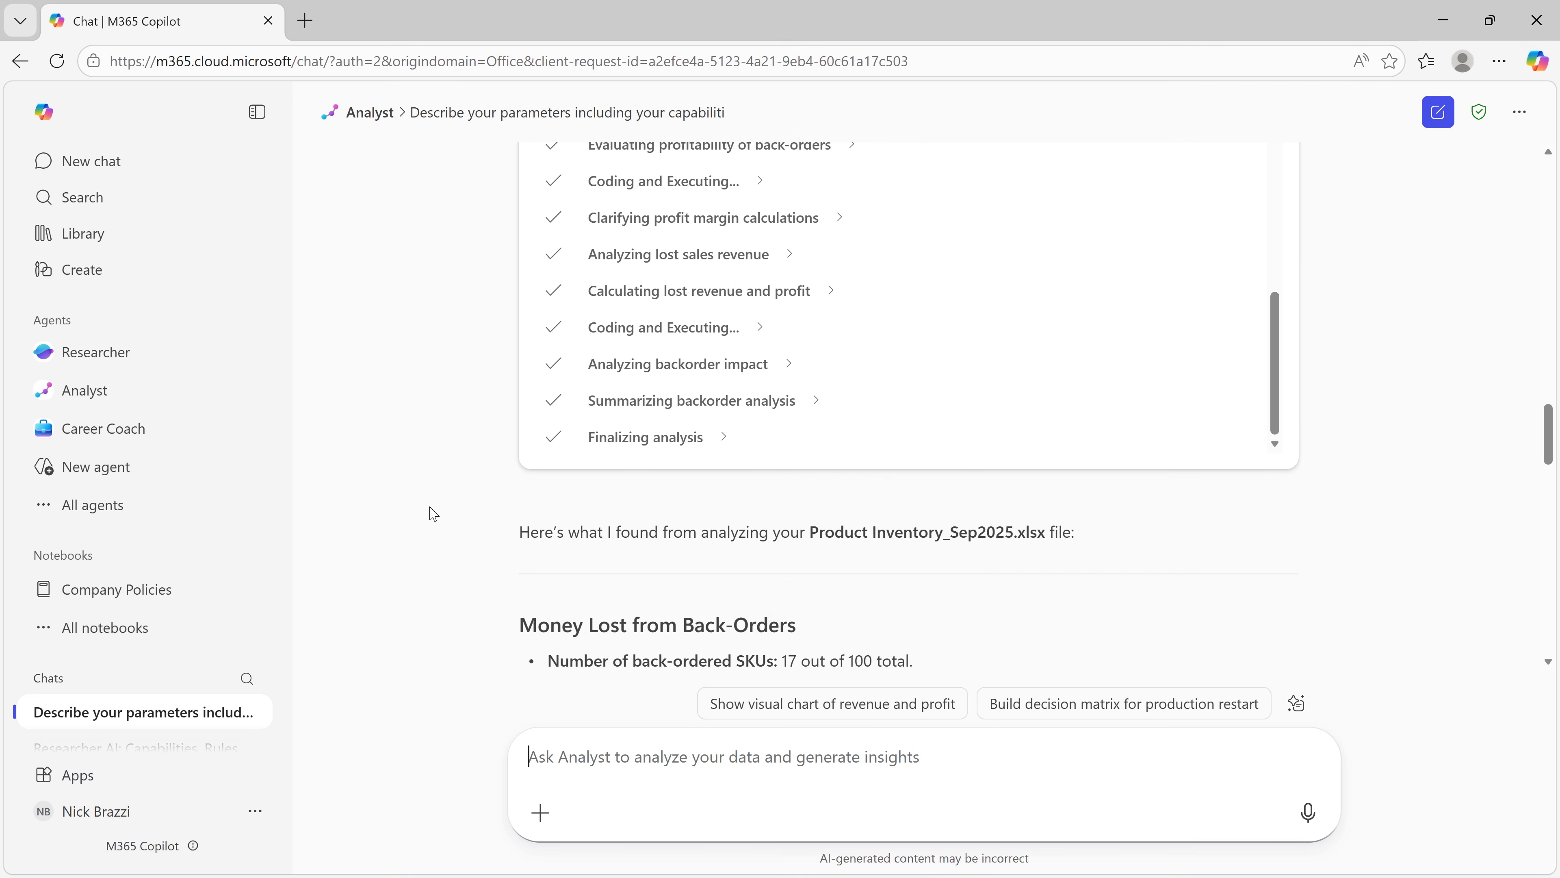
Step: Read Analyst's findings on money lost from back-orders, the category breakdown, insights for restarting production, and limitations and next steps
{"action": "scroll", "coordinate": [433, 514], "scroll_direction": "down", "scroll_amount": 3}
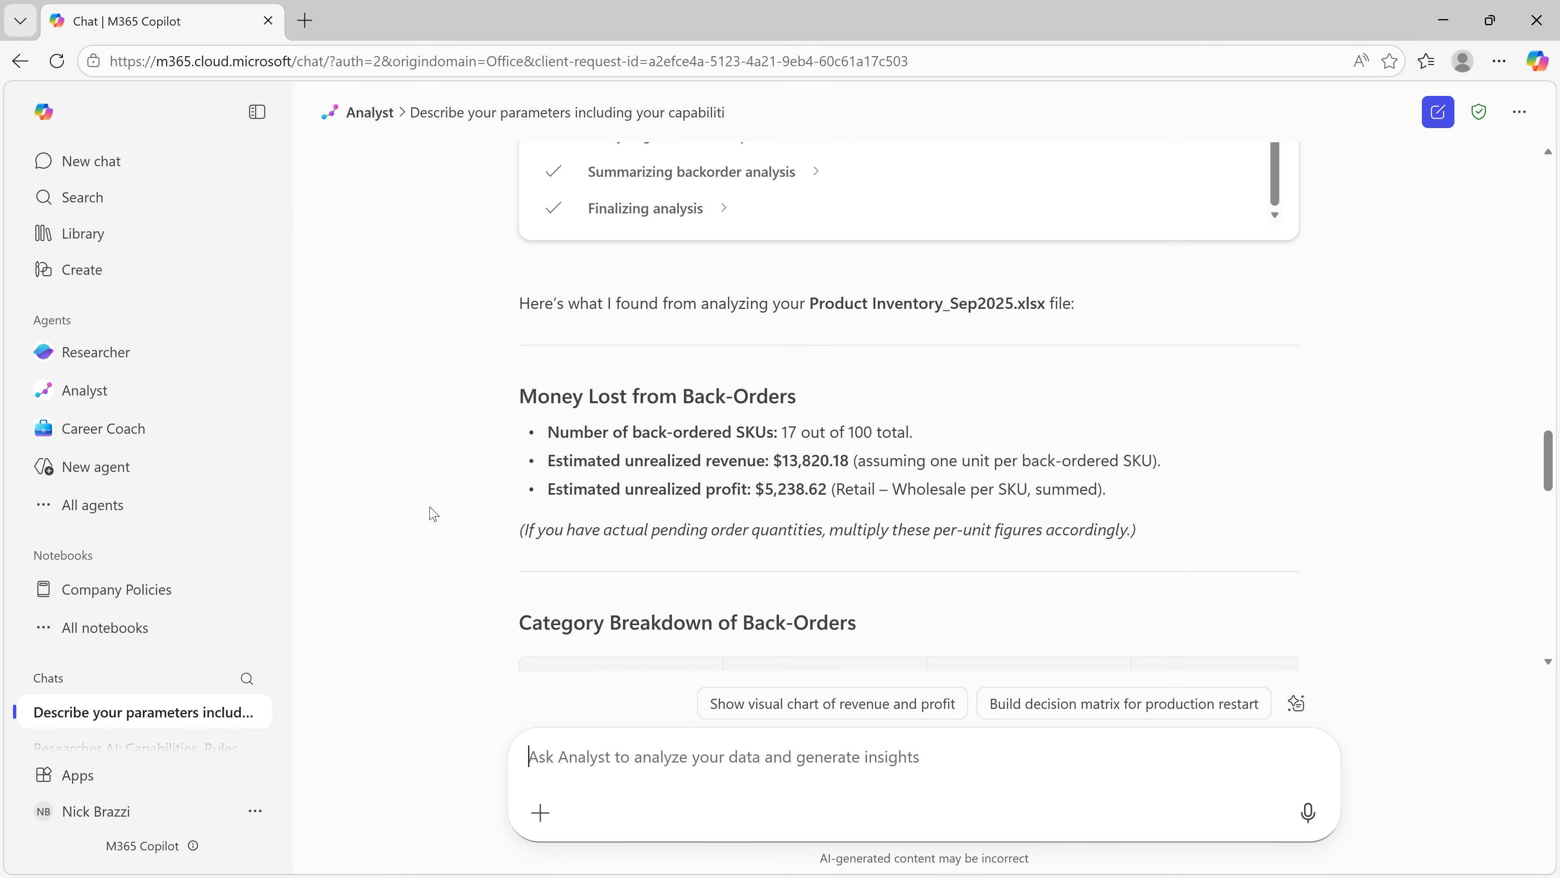
{"action": "scroll", "coordinate": [433, 514], "scroll_direction": "down", "scroll_amount": 1}
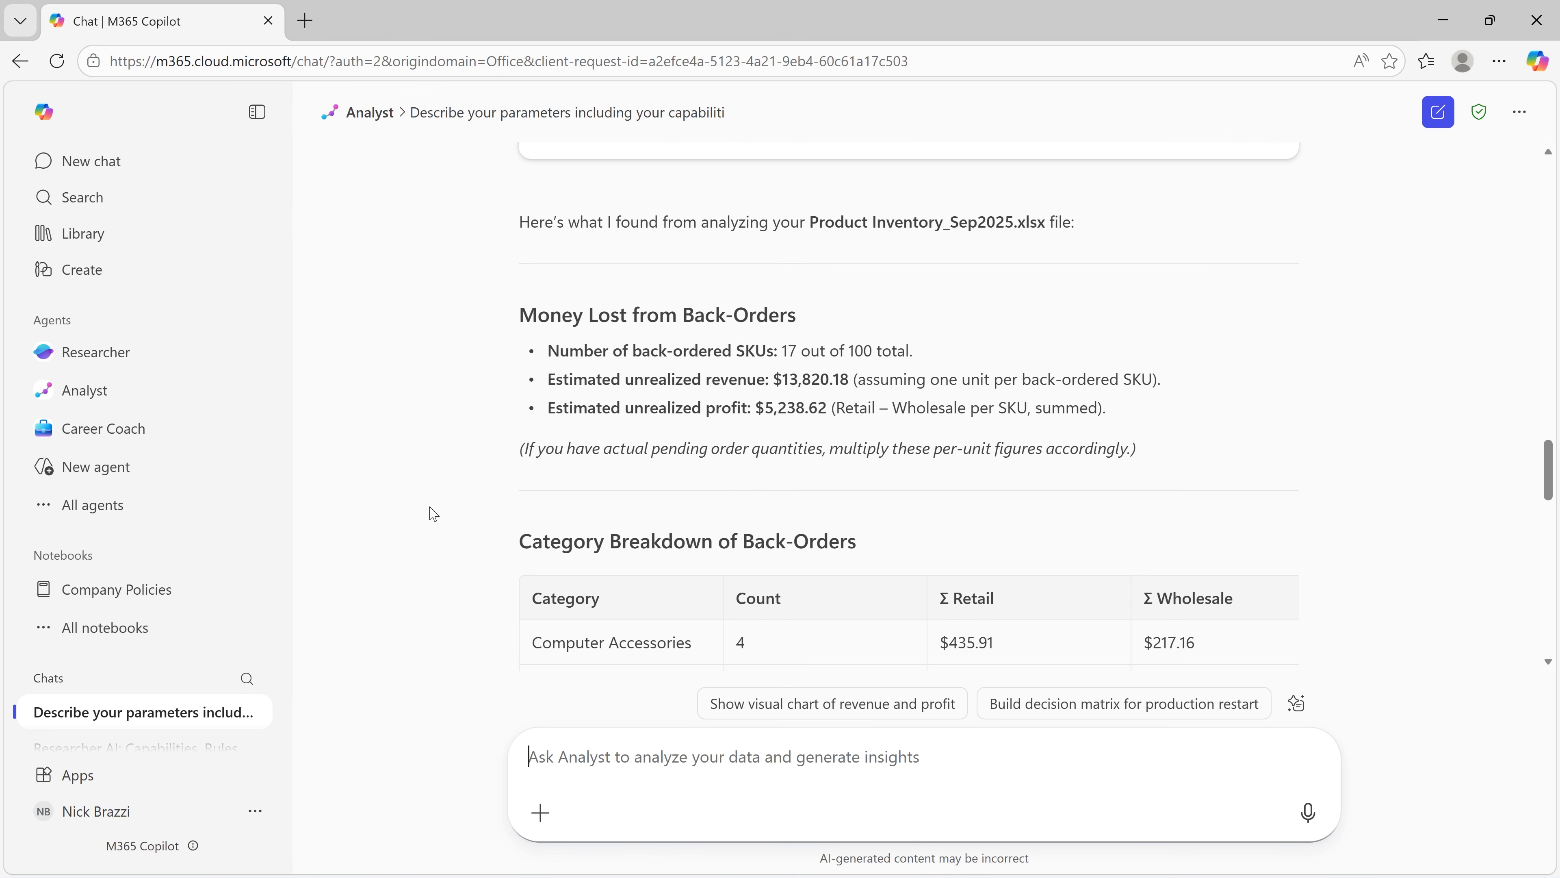
{"action": "scroll", "coordinate": [433, 514], "scroll_direction": "down", "scroll_amount": 8}
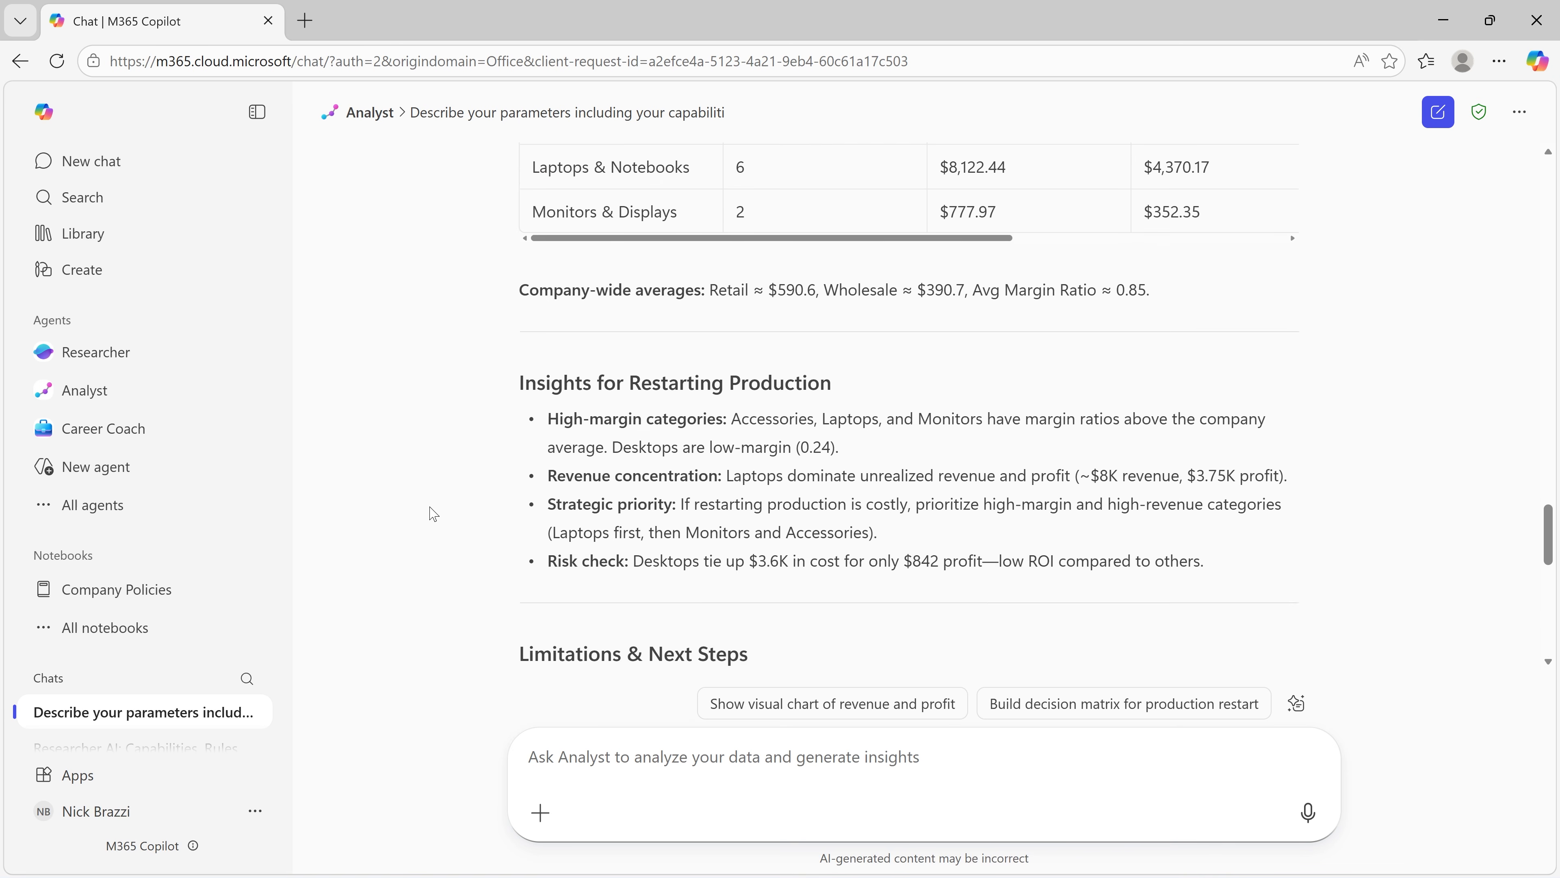
{"action": "scroll", "coordinate": [433, 514], "scroll_direction": "down", "scroll_amount": 3}
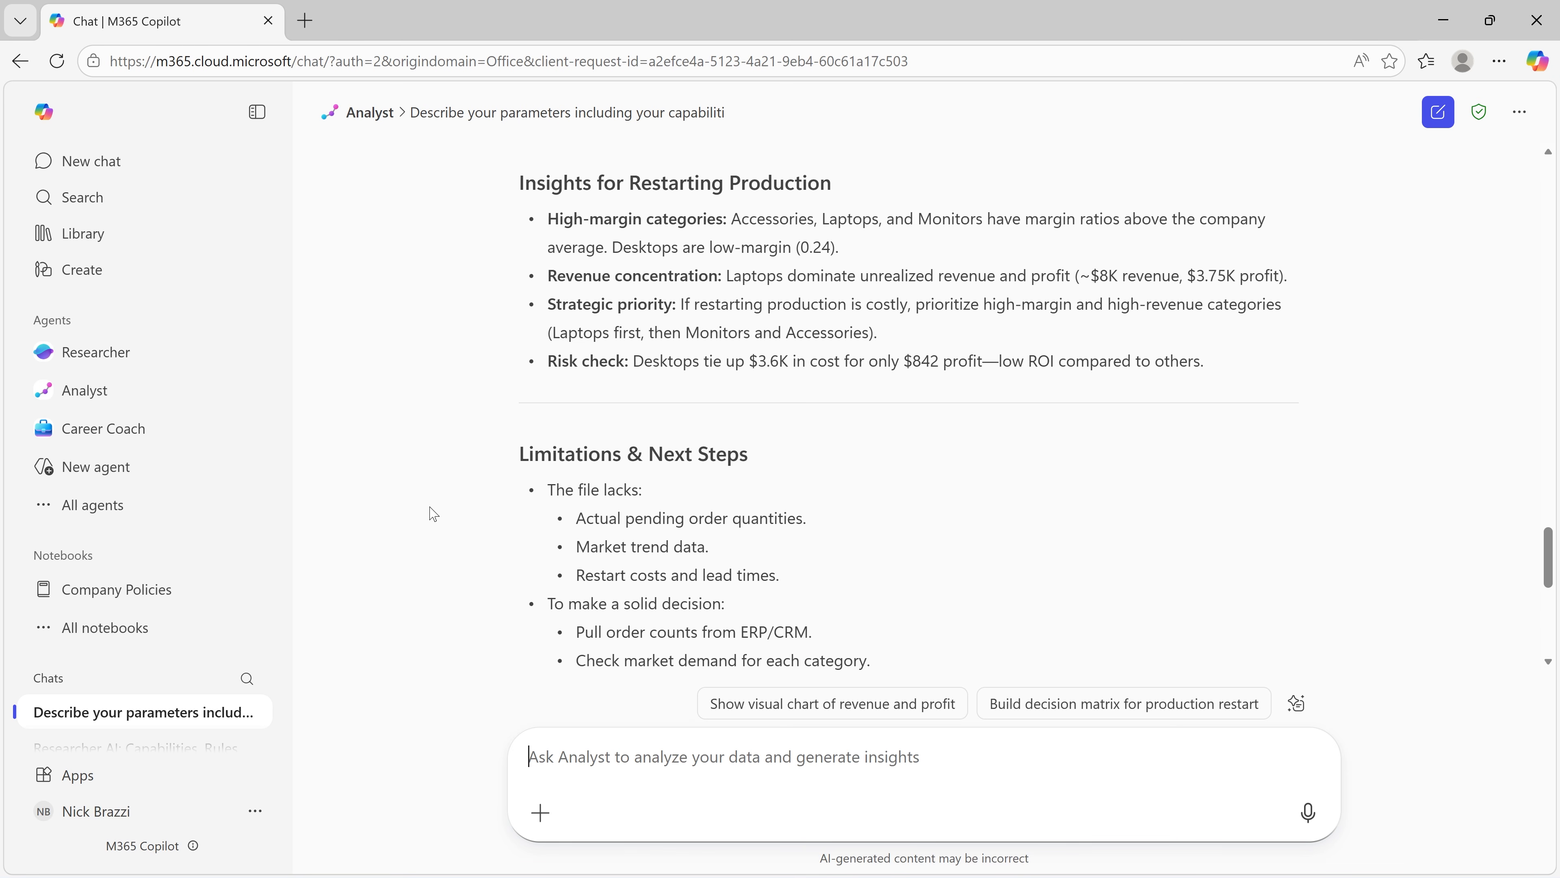
{"action": "scroll", "coordinate": [433, 514], "scroll_direction": "down", "scroll_amount": 8}
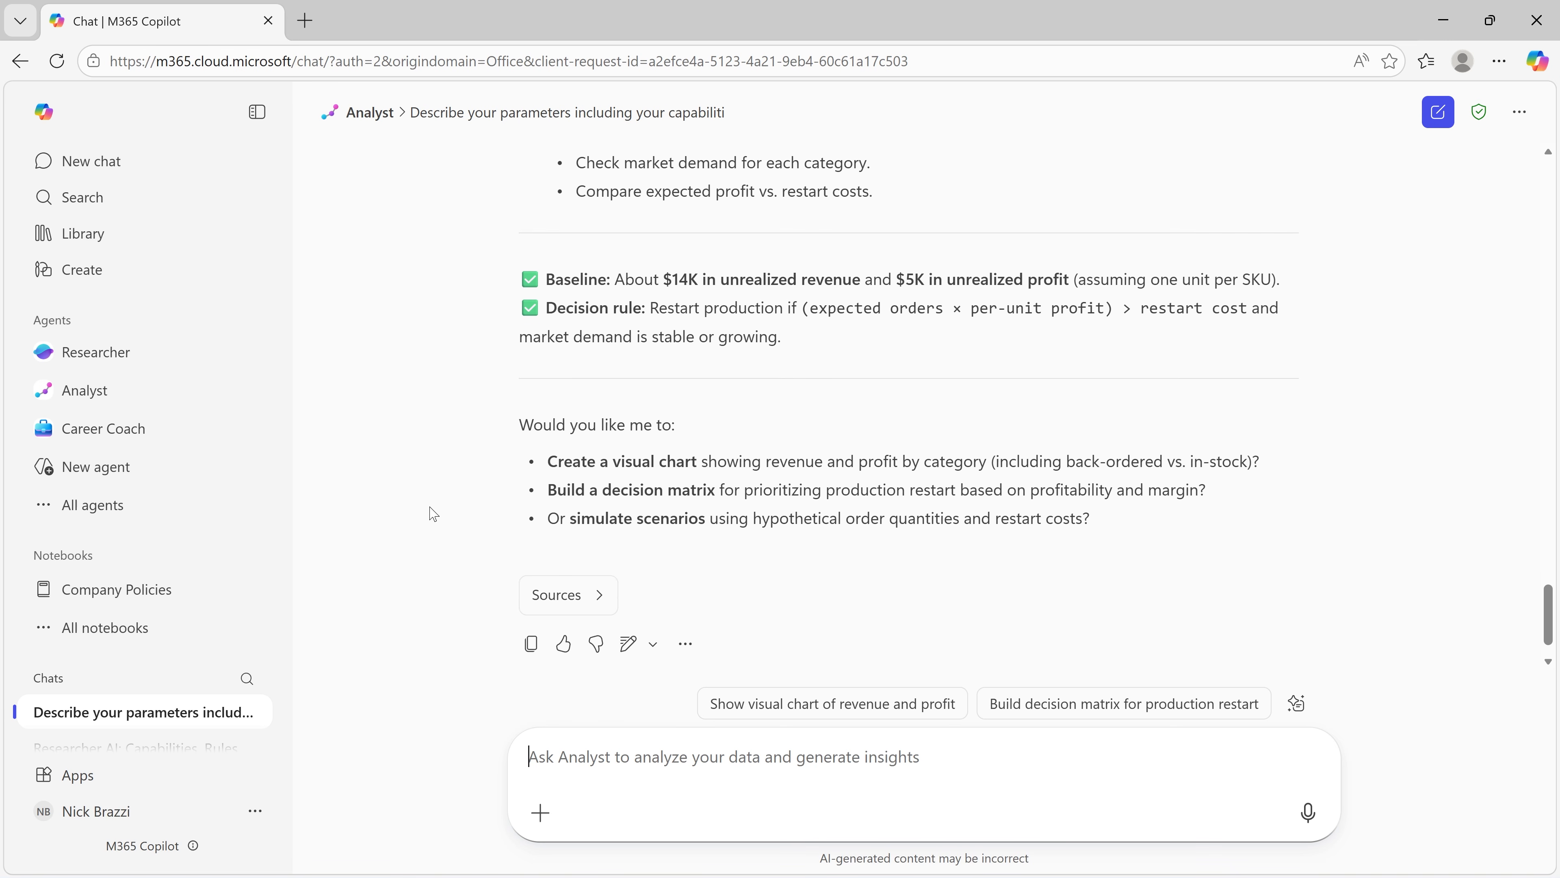
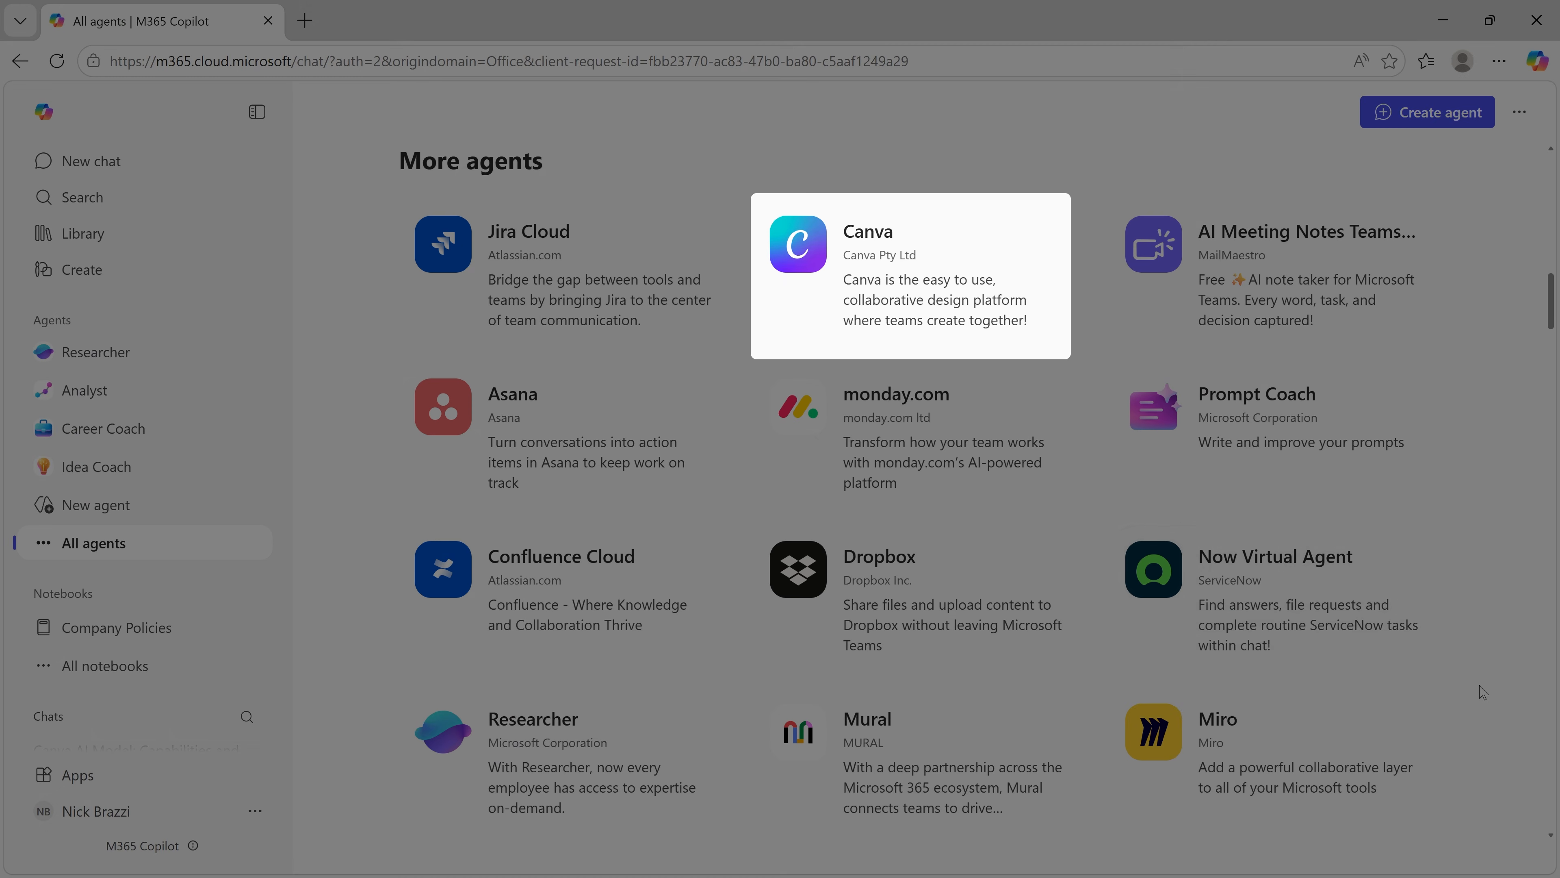
Step: Add the Canva agent and ask it "Describe your parameters including your capabilities and functions, your rules and constraints, and your technical configuration."
{"action": "left_click", "coordinate": [882, 262]}
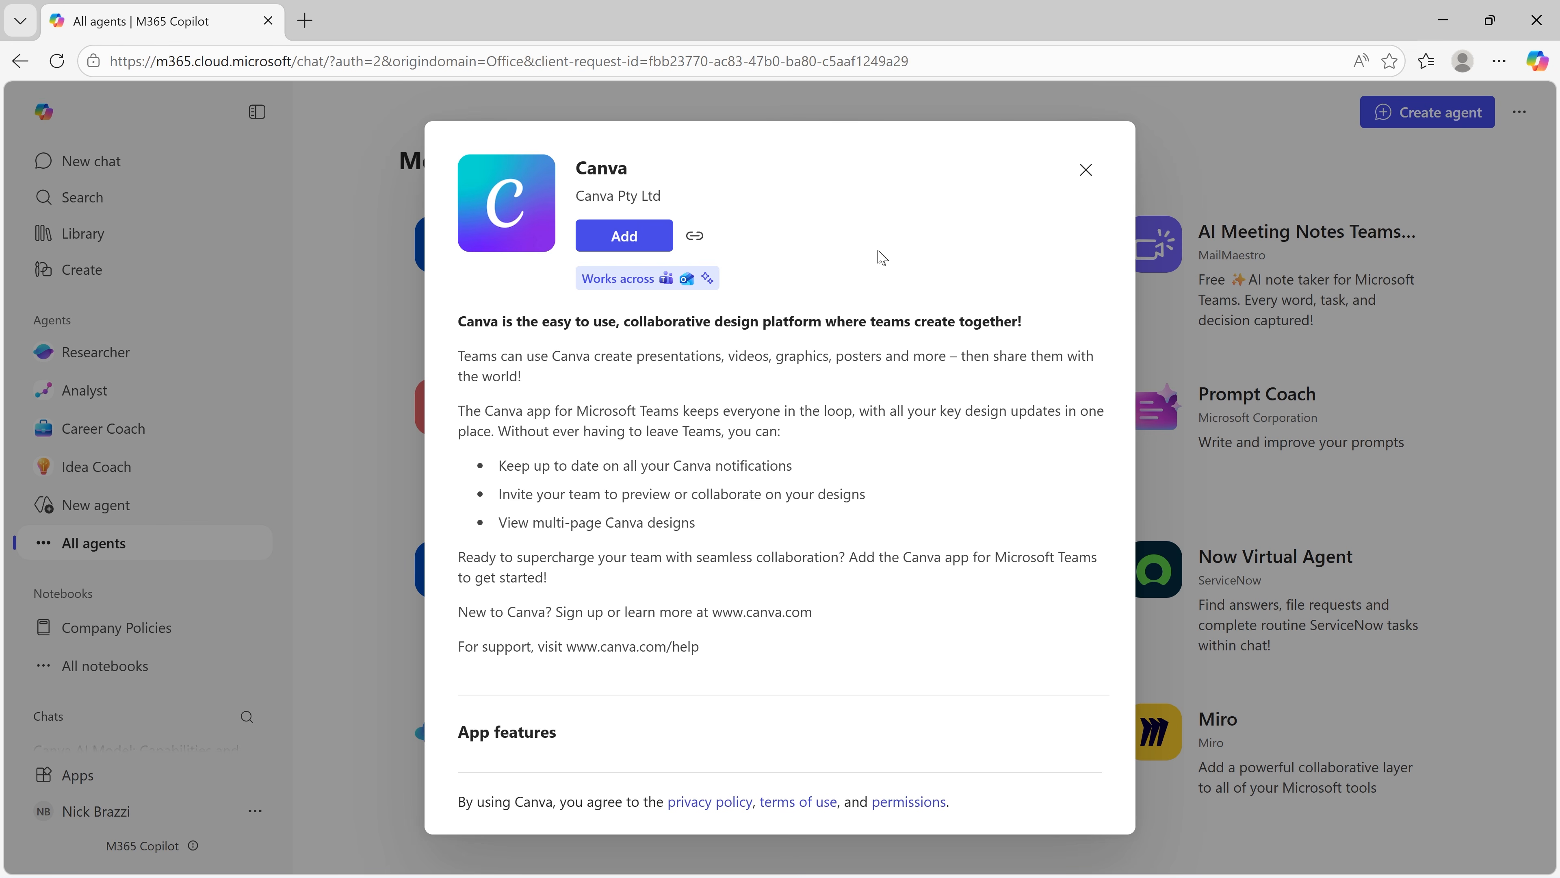
{"action": "left_click", "coordinate": [644, 241]}
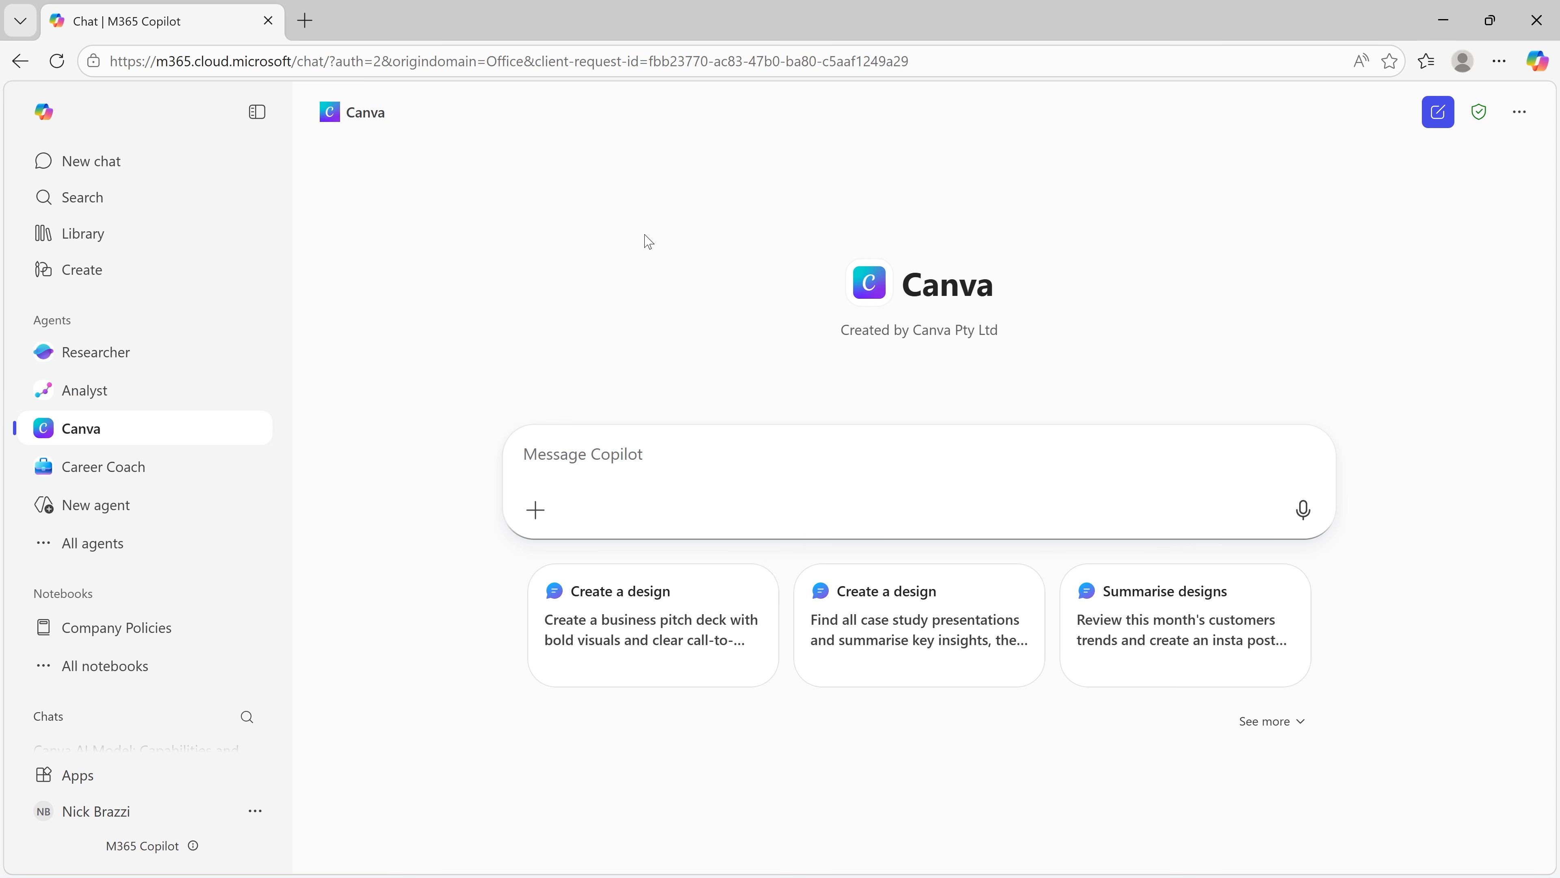
{"action": "type", "text": "Describe yo"}
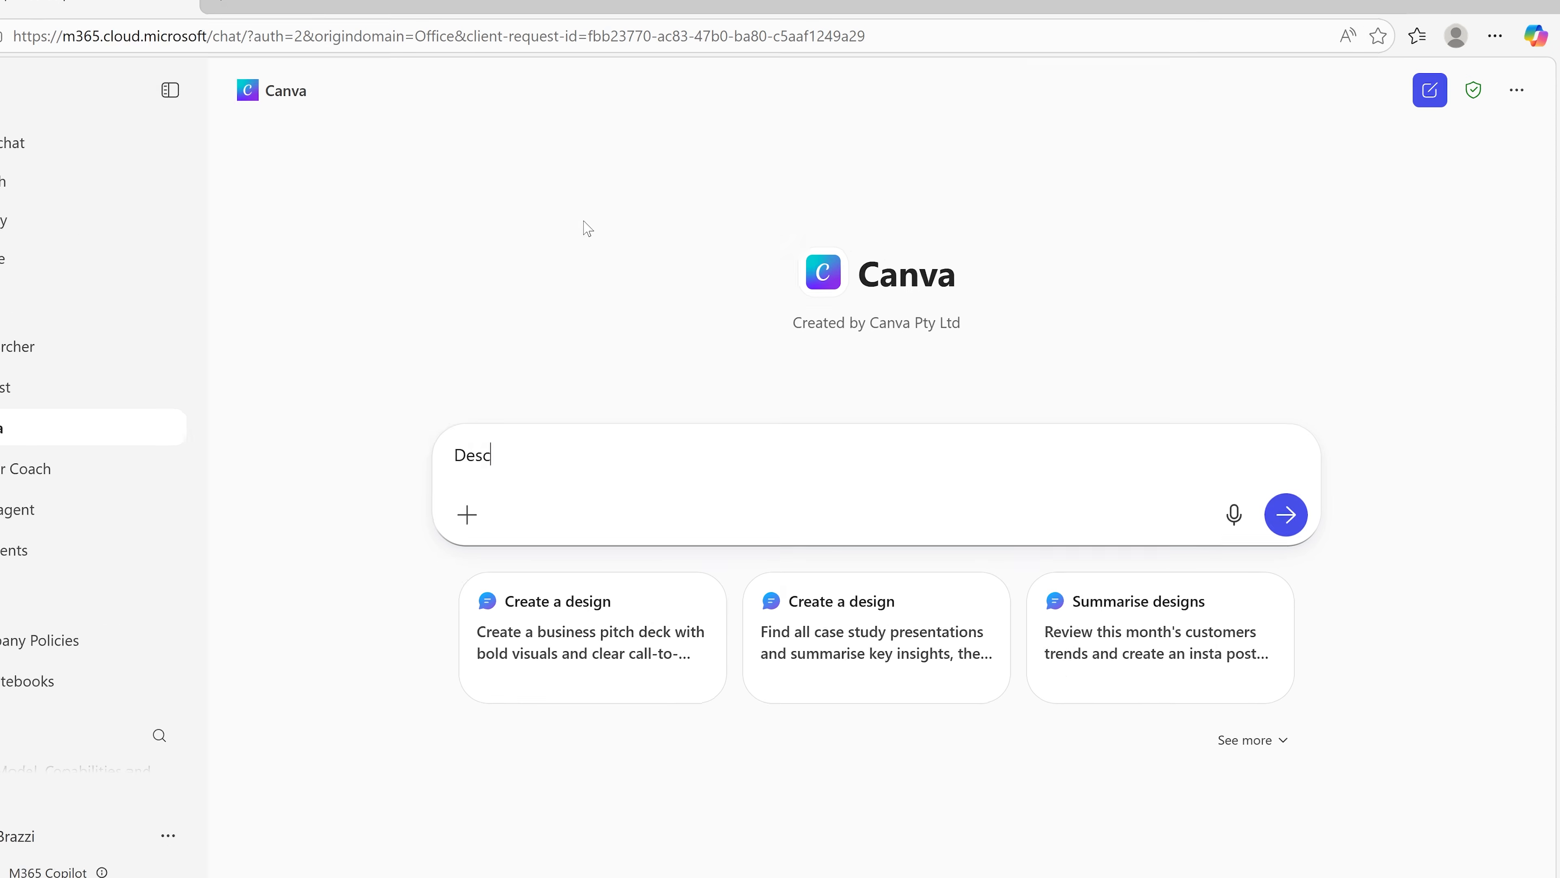
{"action": "type", "text": "ur parameters including your capabilities an"}
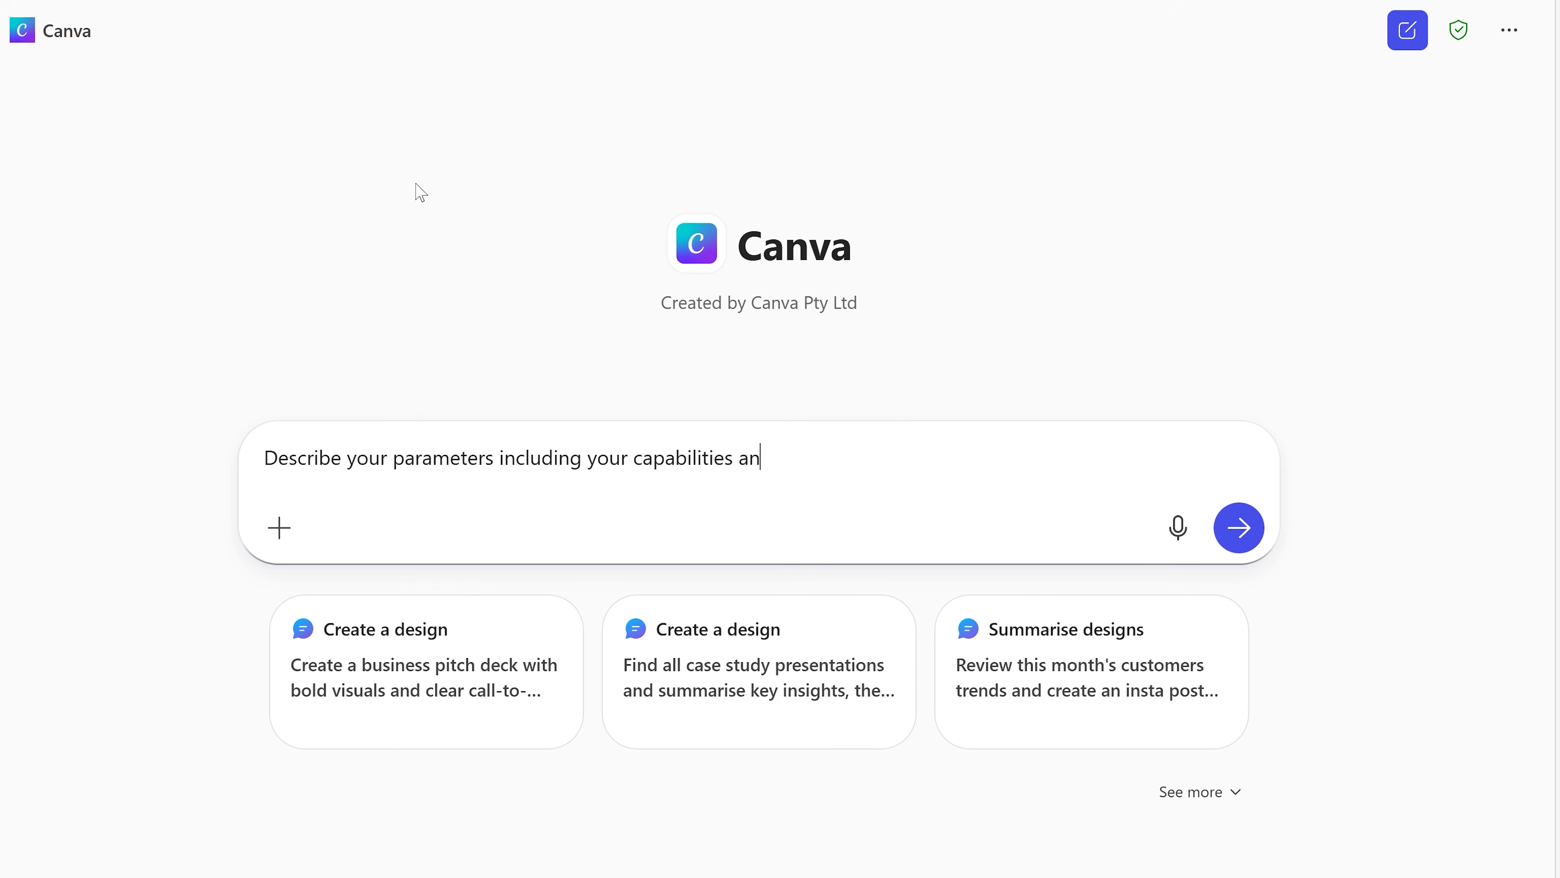
{"action": "type", "text": "d functions, your rules and constraints, and your technical configuration."}
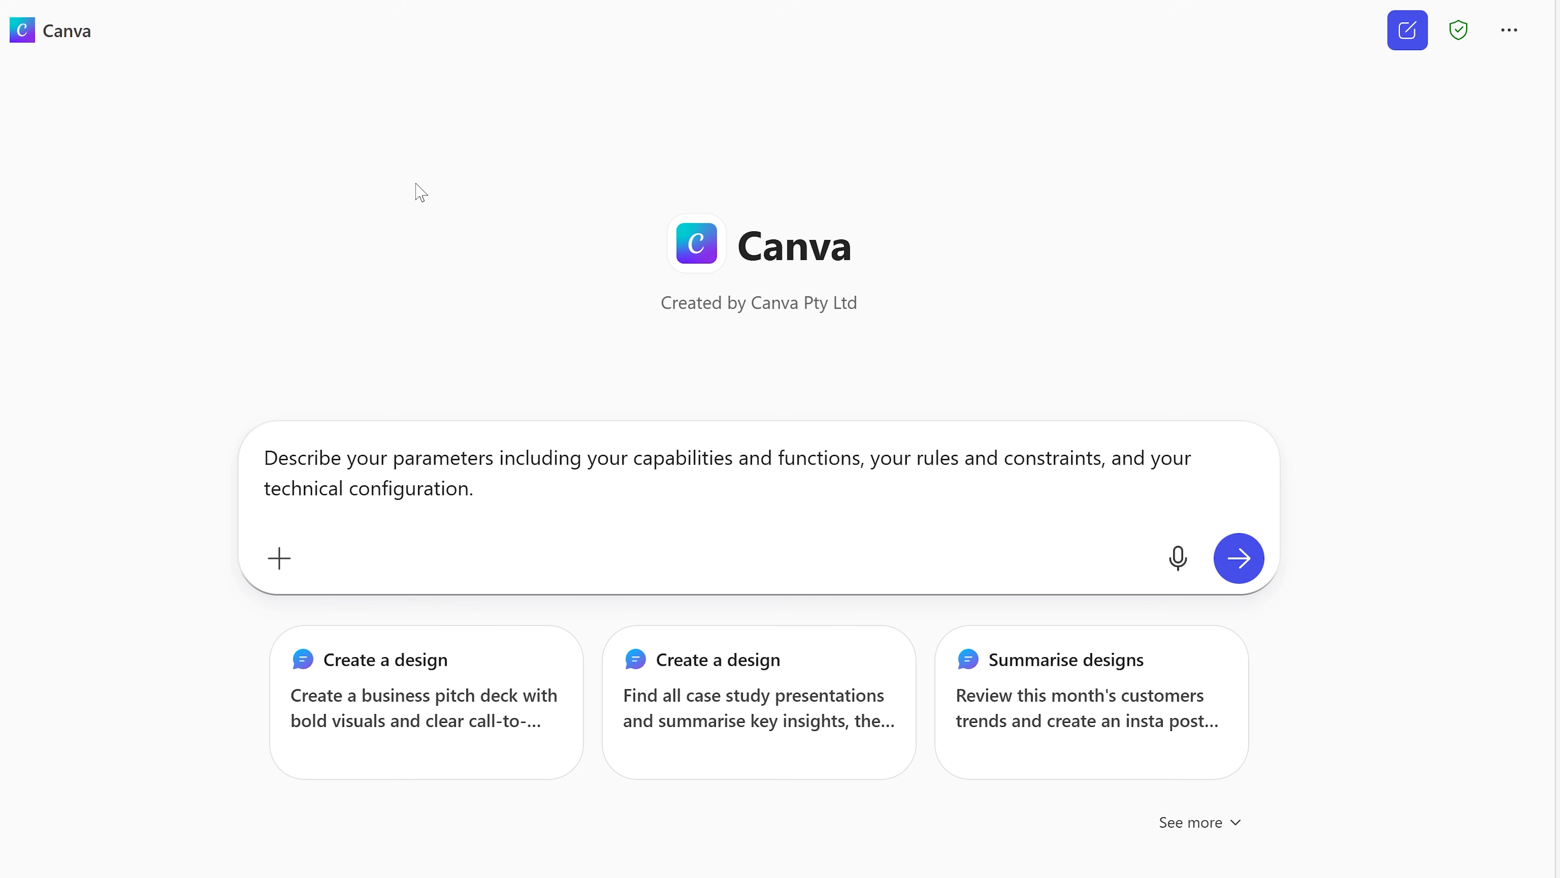
{"action": "key", "text": "Return"}
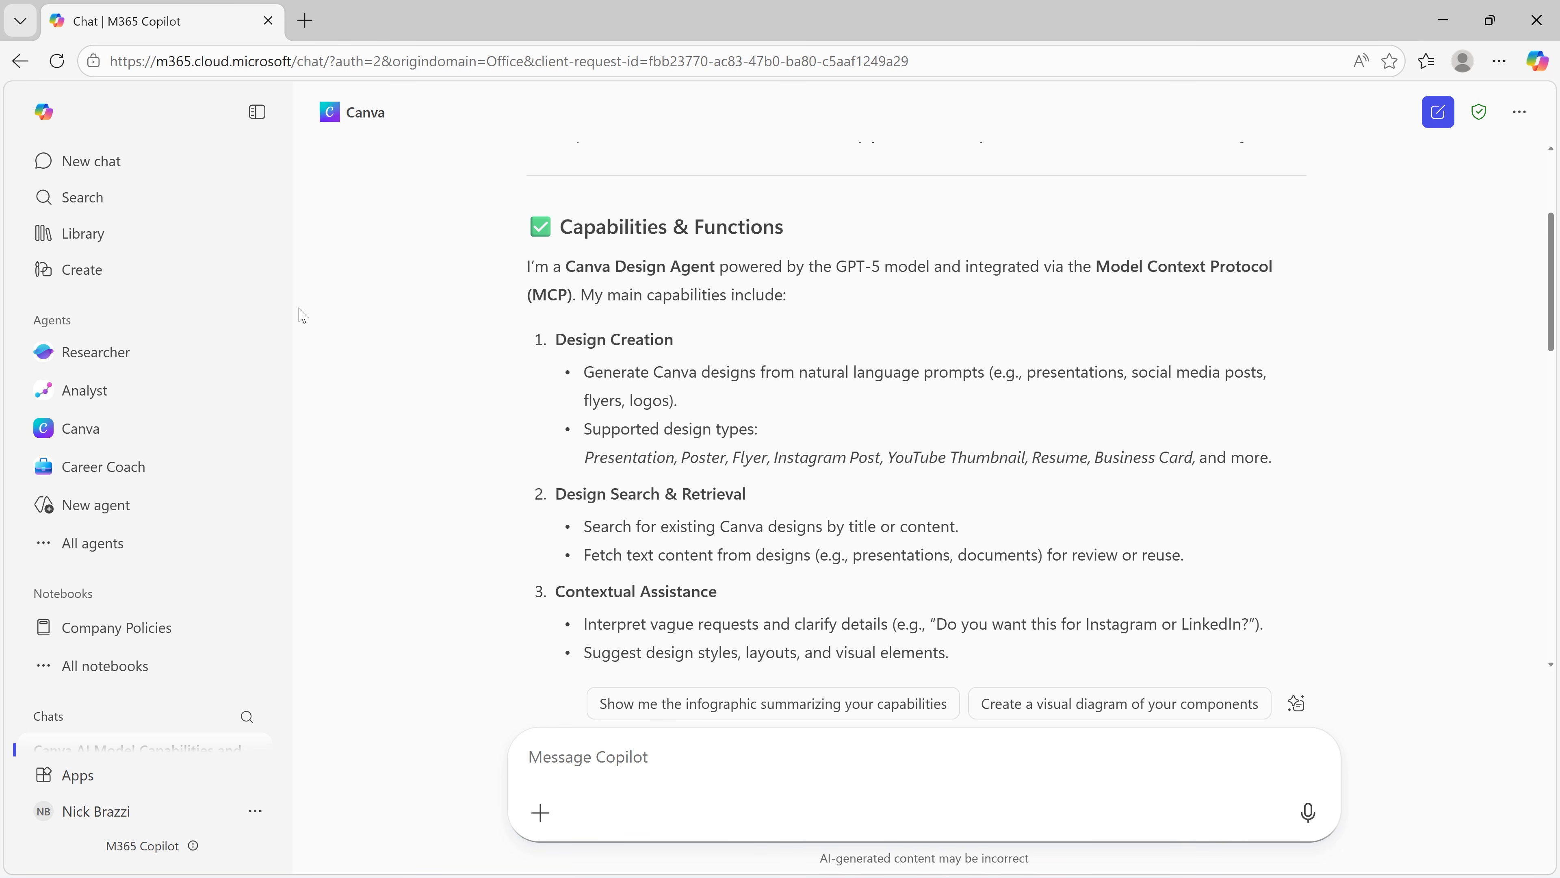
Step: Reference the email "Volunteer Day — STEM kit build sign-up" in a new message to the Canva agent
{"action": "type", "text": "/"}
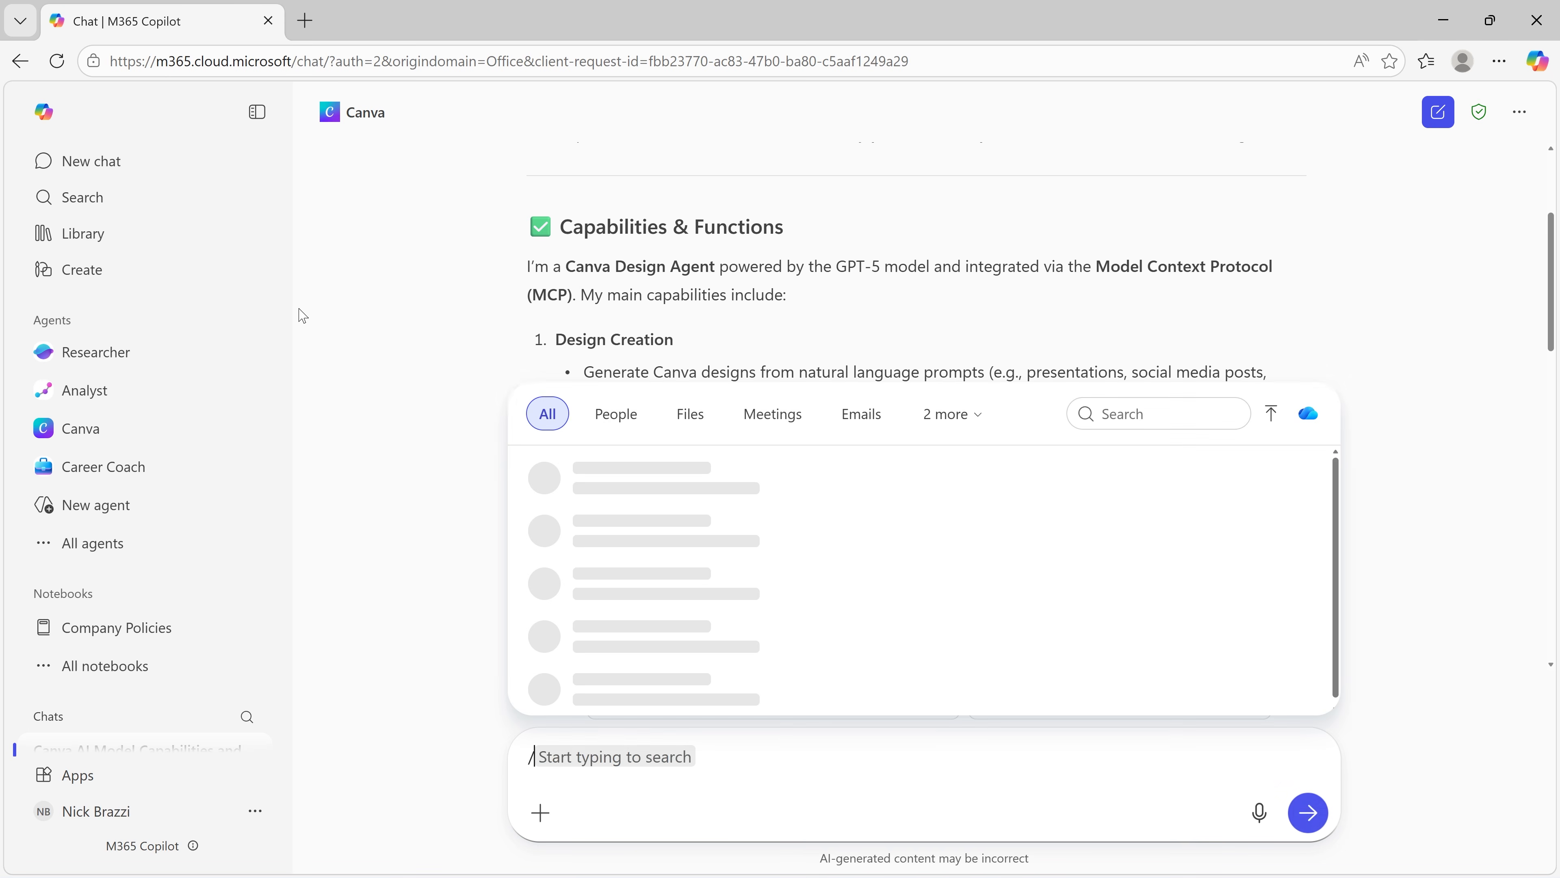
{"action": "type", "text": "volun"}
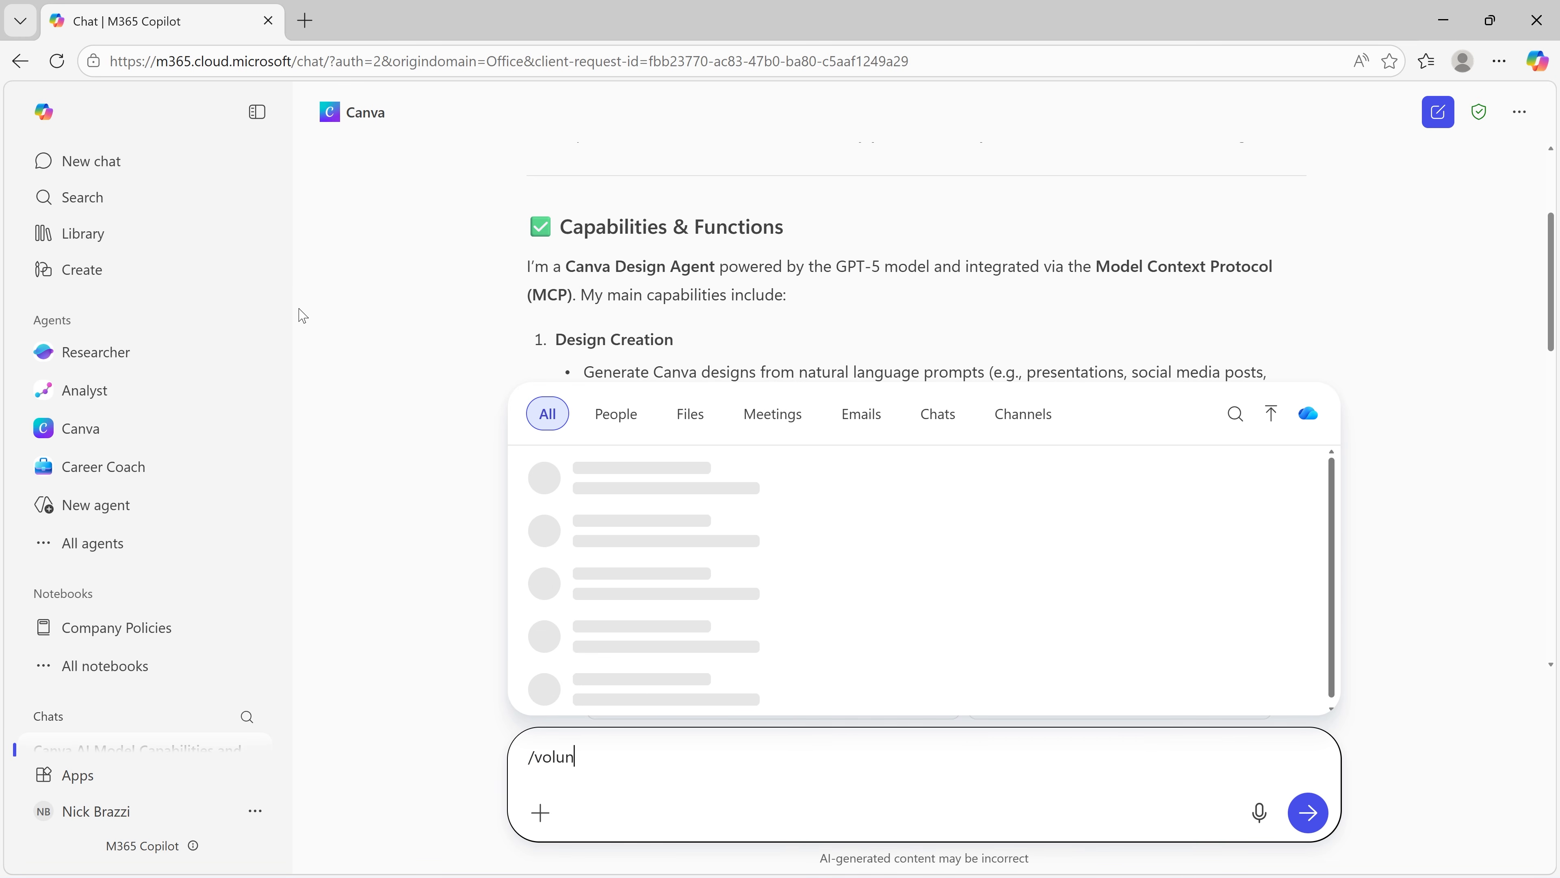
{"action": "type", "text": "tee"}
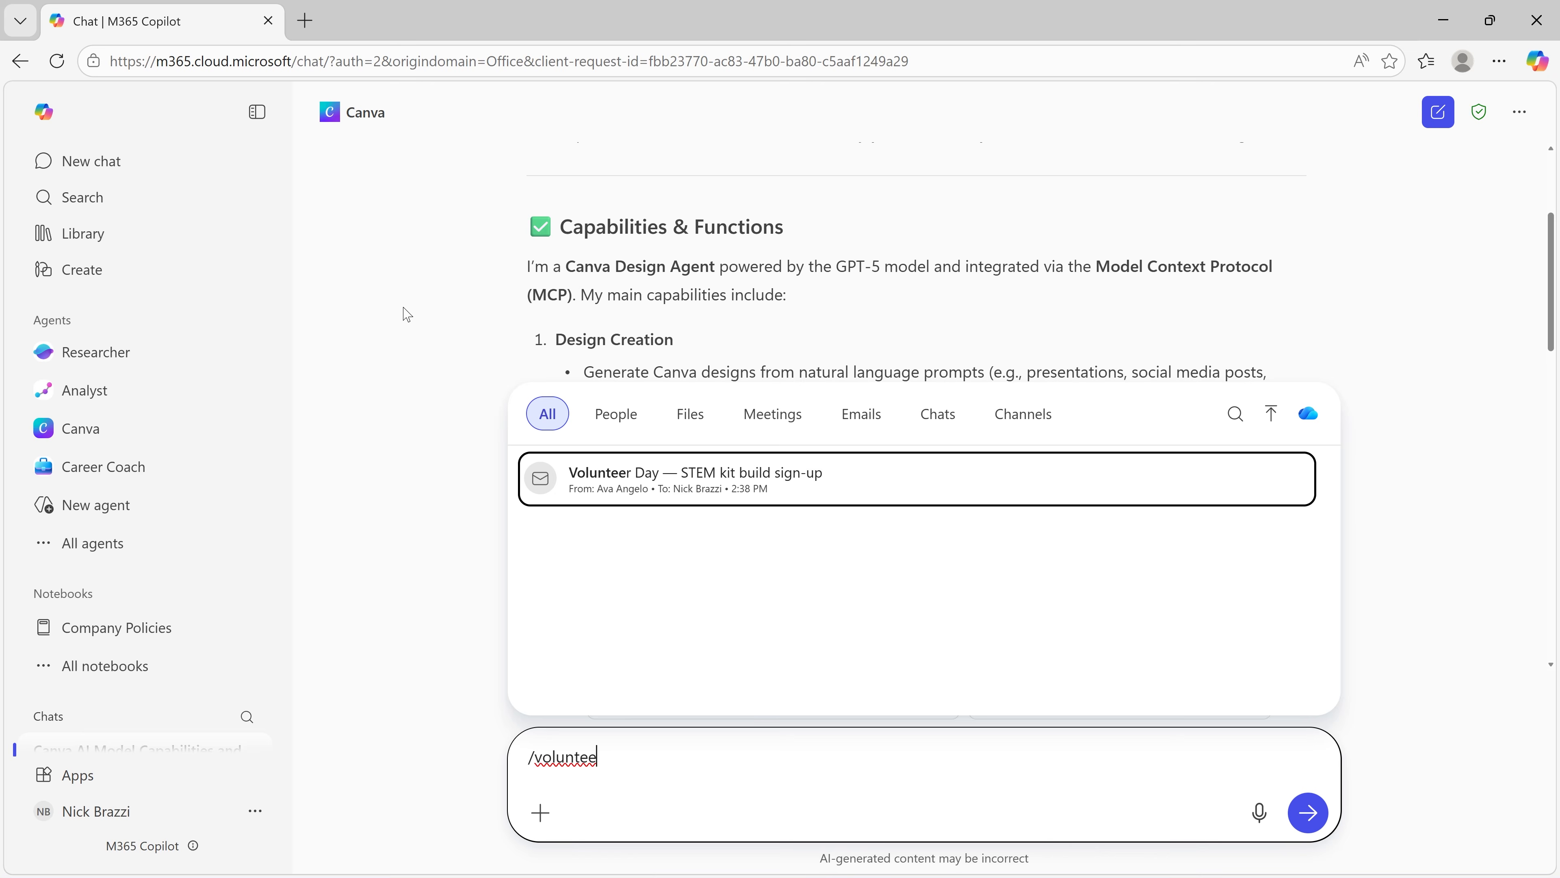
{"action": "key", "text": "Return"}
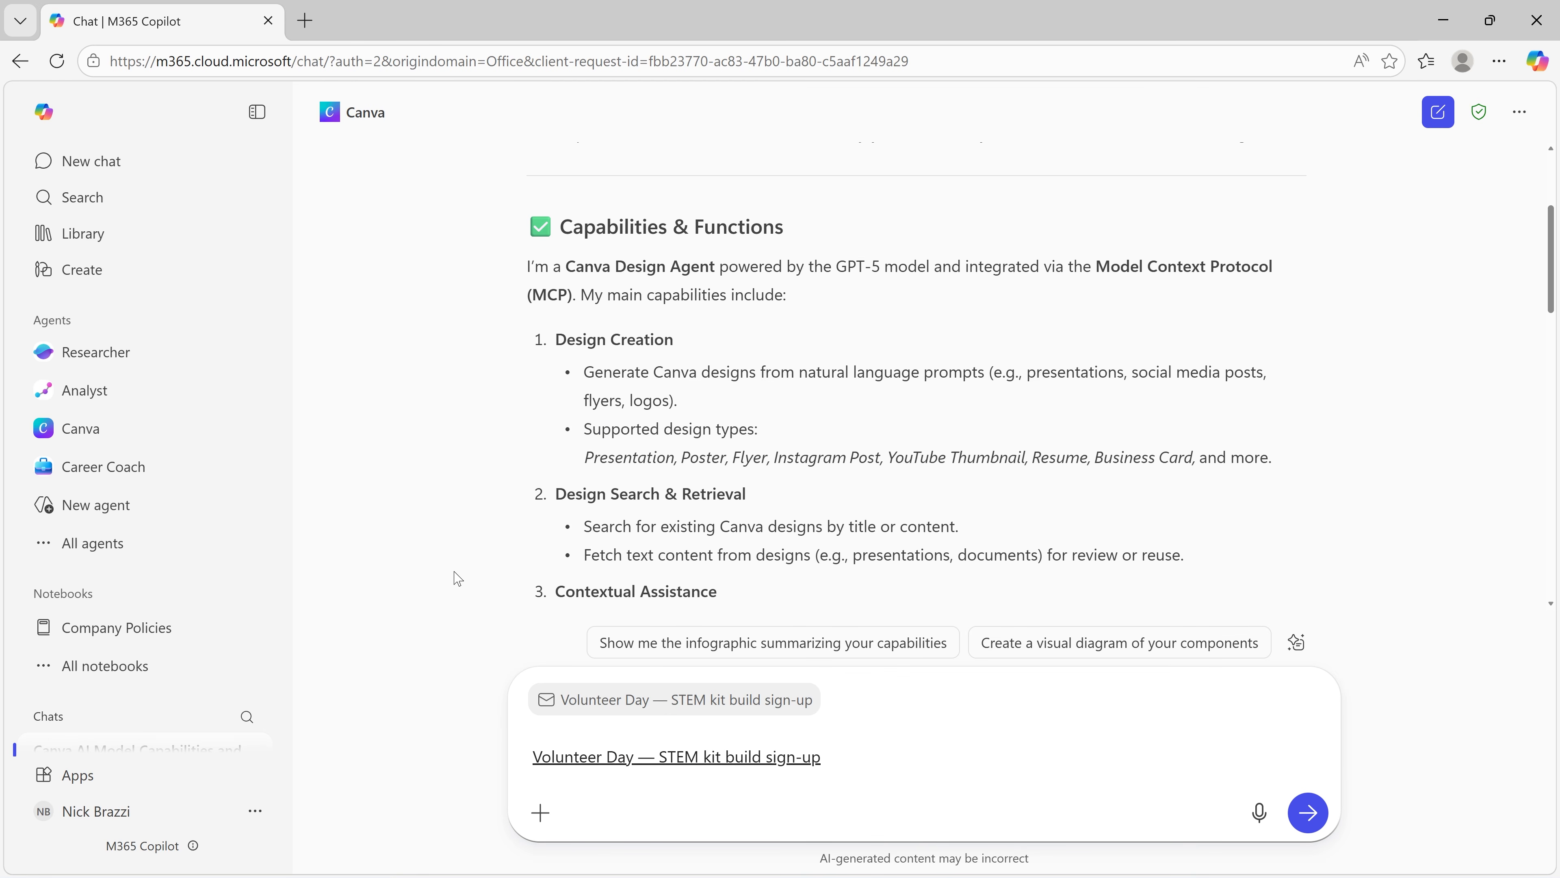
Step: Ask "Based on the information in this email, design a promotional graphic for instagram to advertise this event." and always allow the Canva connection
{"action": "type", "text": "Based on the information in this email, design a promotional graphi"}
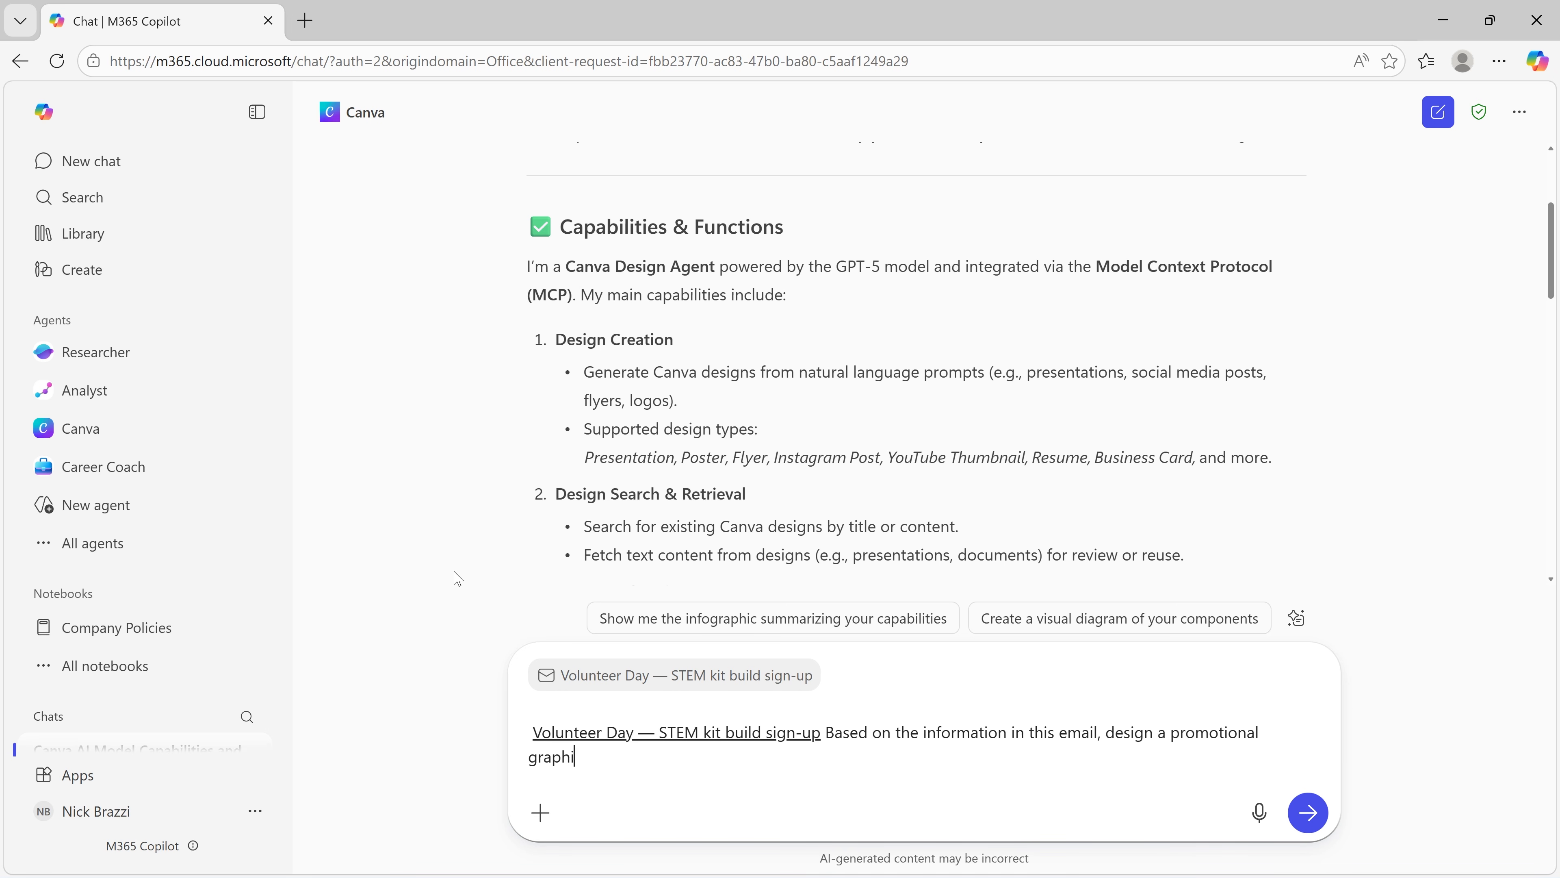
{"action": "type", "text": "c for instagram to advertise this event."}
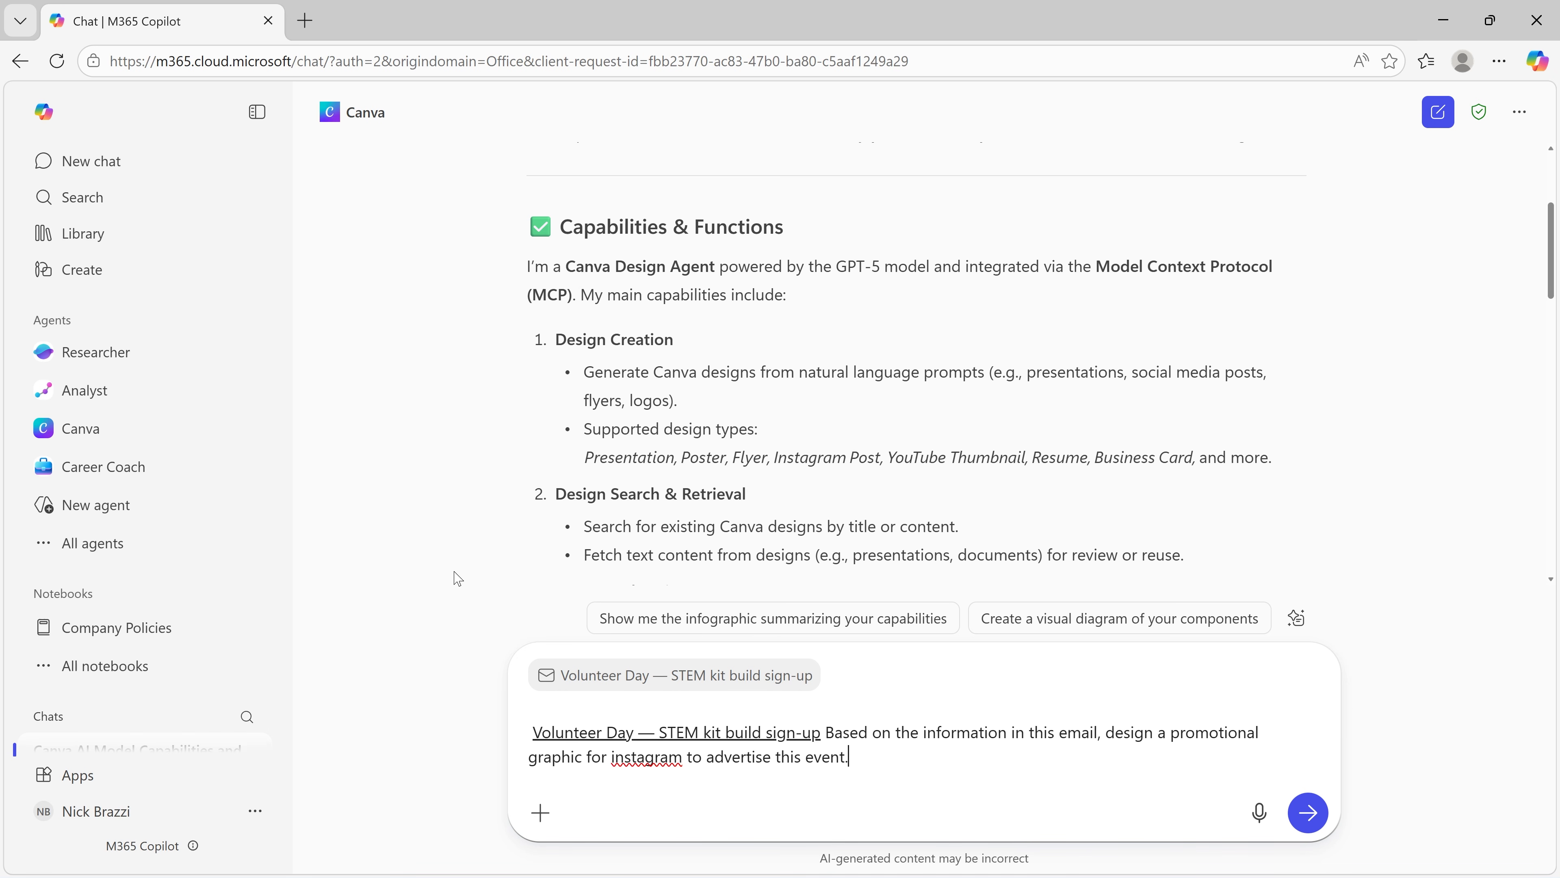
{"action": "key", "text": "Return"}
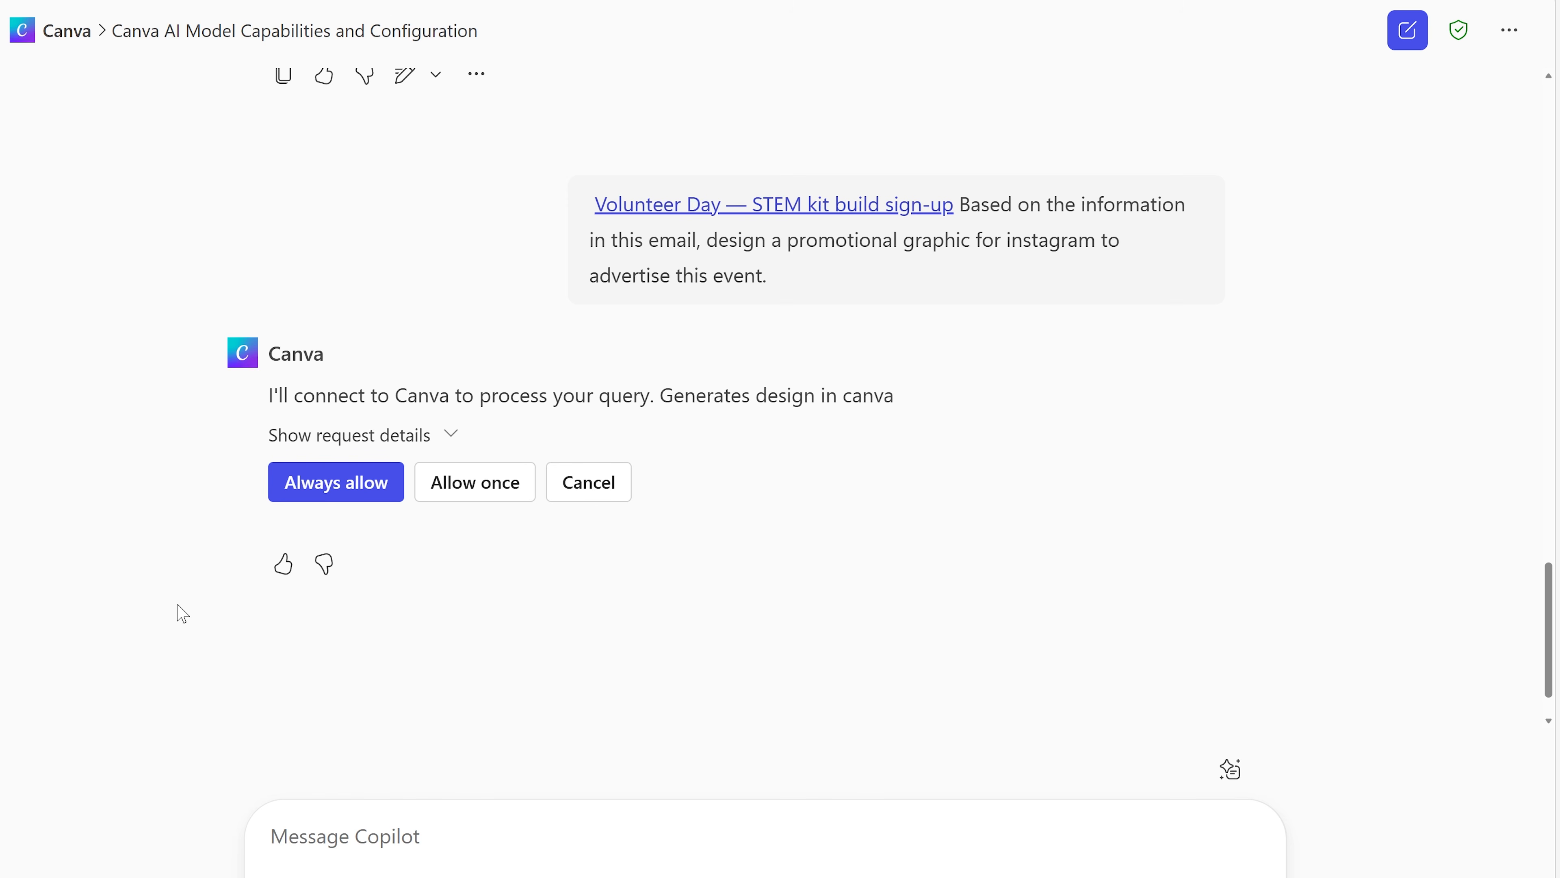
{"action": "left_click", "coordinate": [319, 489]}
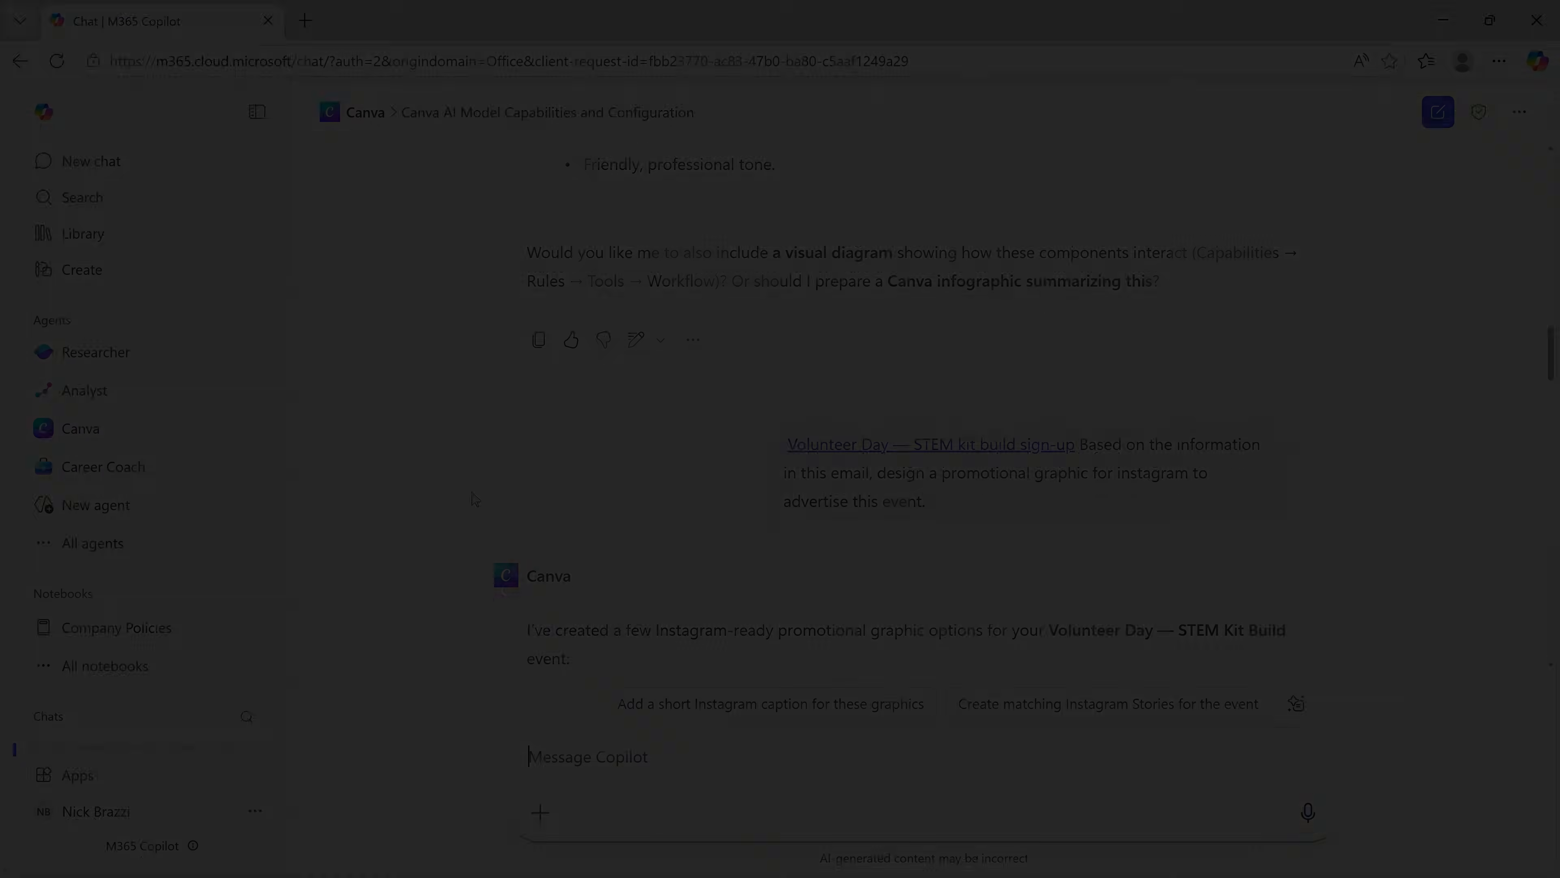
Step: Review the proposed Volunteer Day graphics and tell the Canva agent "Create new designs with the date included."
{"action": "scroll", "coordinate": [476, 499], "scroll_direction": "down", "scroll_amount": 10}
{"action": "scroll", "coordinate": [476, 498], "scroll_direction": "down", "scroll_amount": 8}
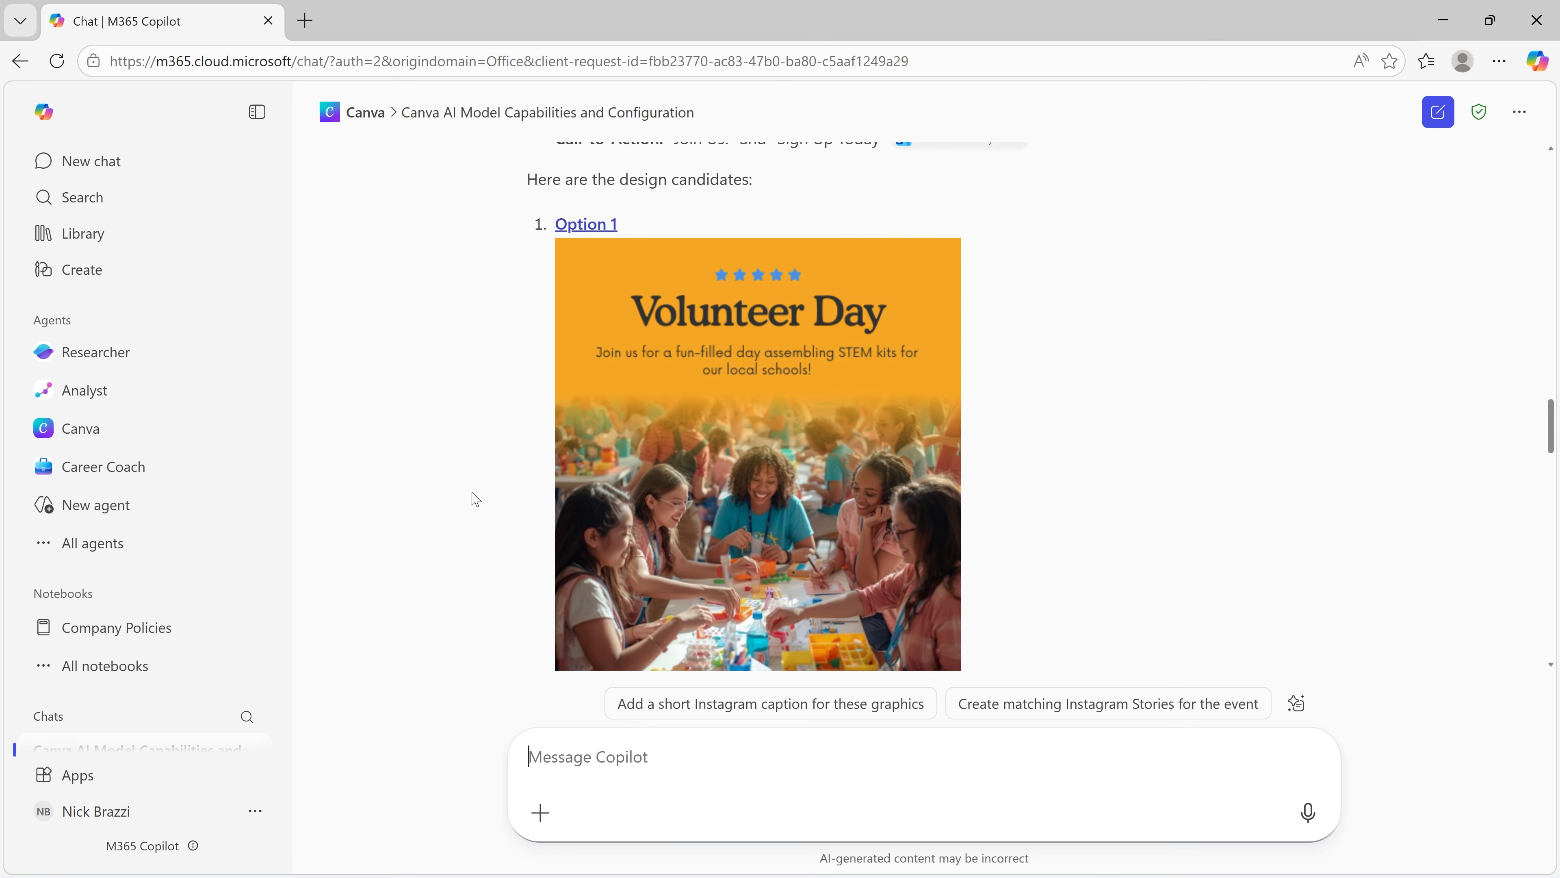
{"action": "scroll", "coordinate": [476, 499], "scroll_direction": "down", "scroll_amount": 10}
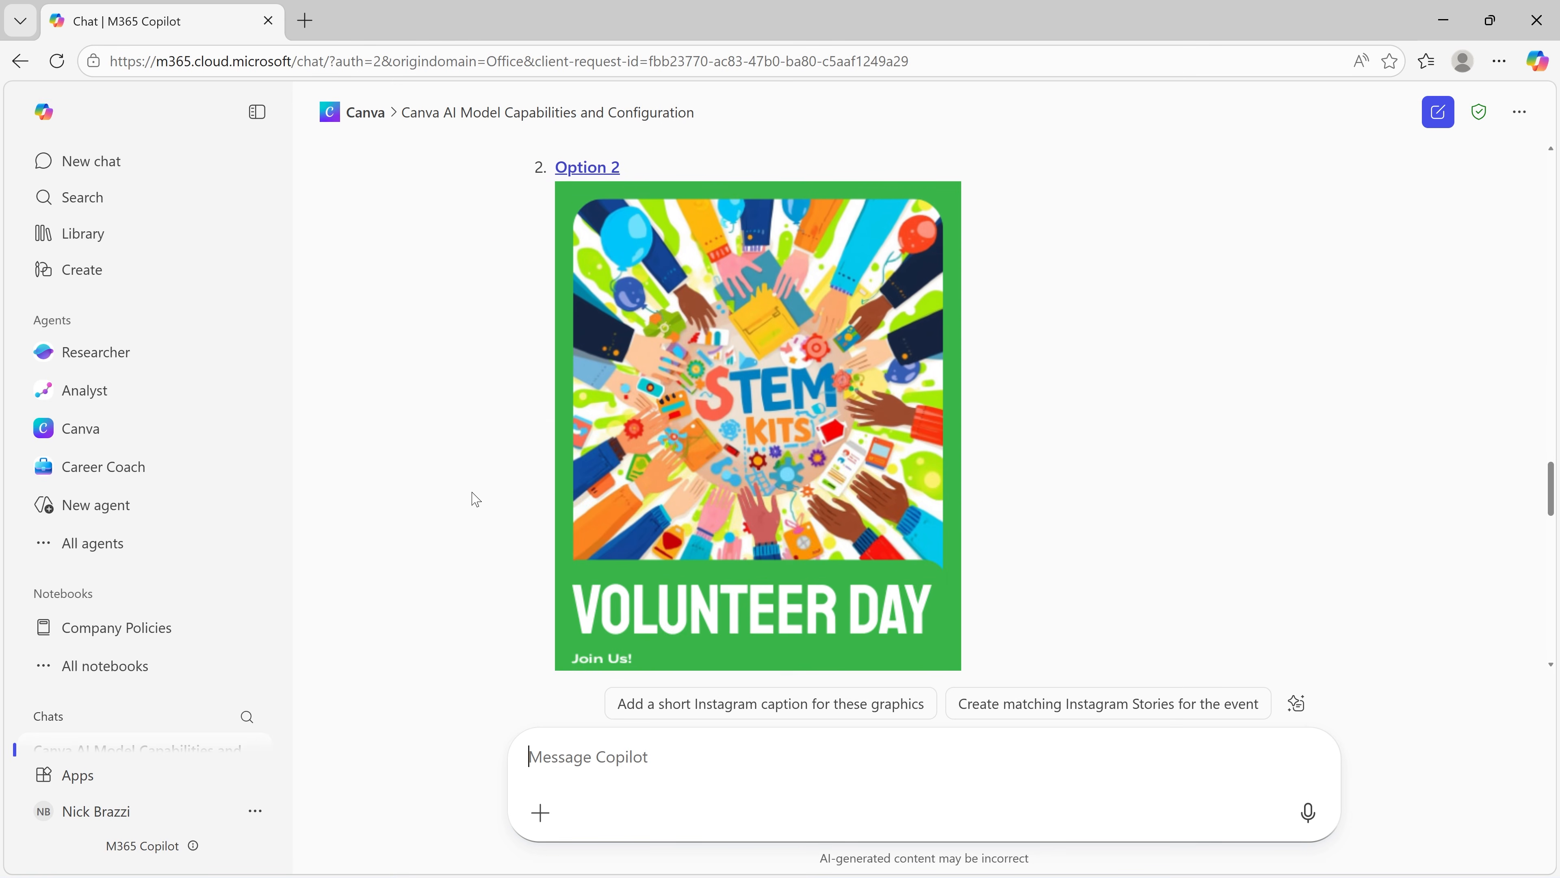
{"action": "scroll", "coordinate": [477, 499], "scroll_direction": "down", "scroll_amount": 1}
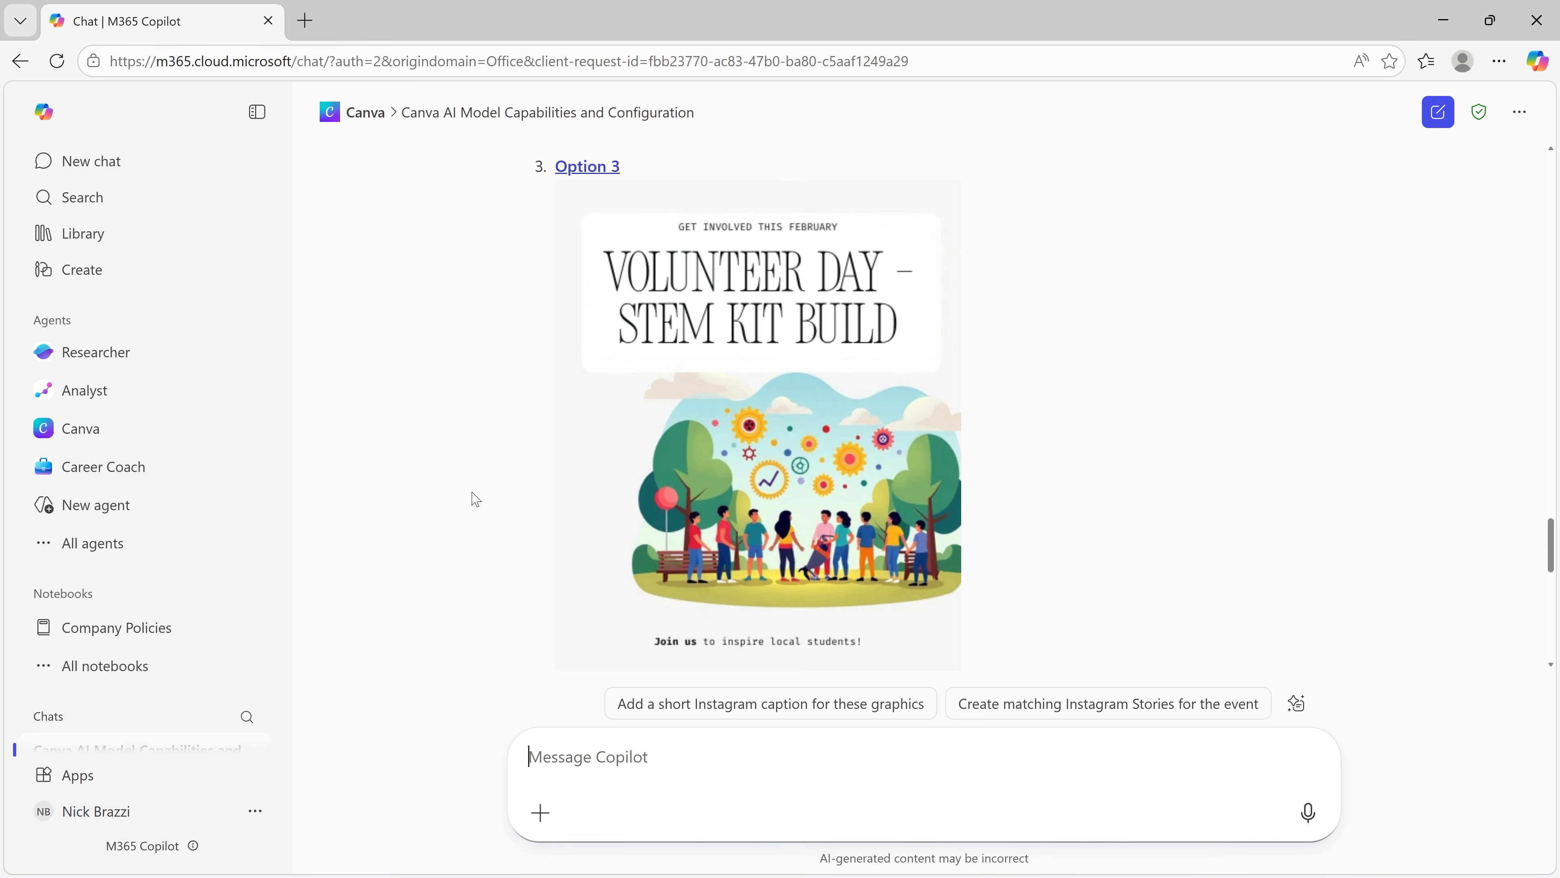
{"action": "scroll", "coordinate": [477, 499], "scroll_direction": "down", "scroll_amount": 1}
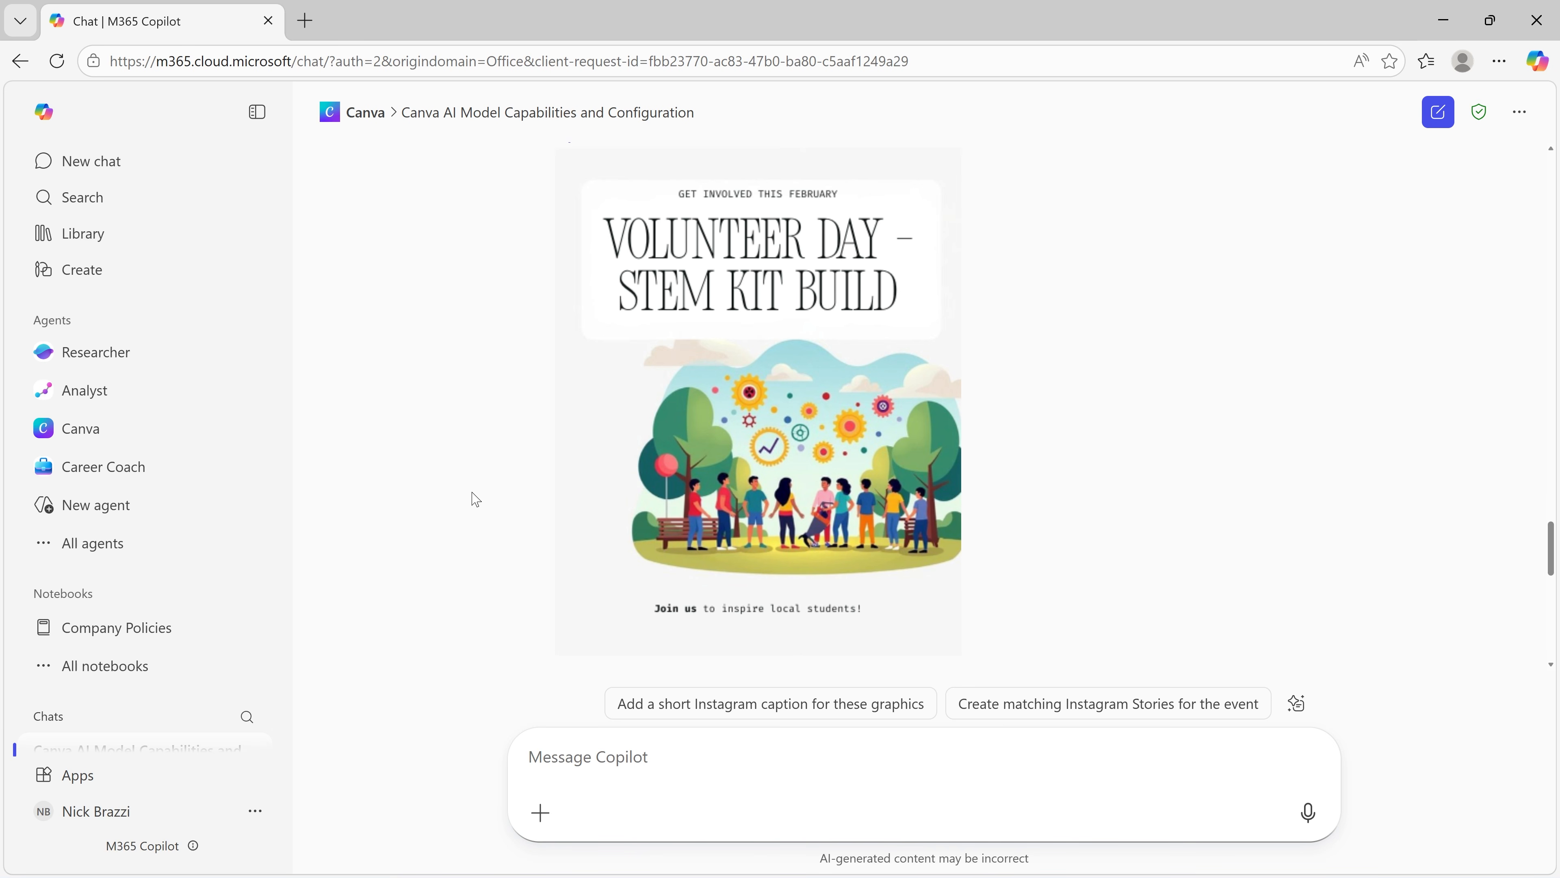
{"action": "scroll", "coordinate": [477, 499], "scroll_direction": "down", "scroll_amount": 15}
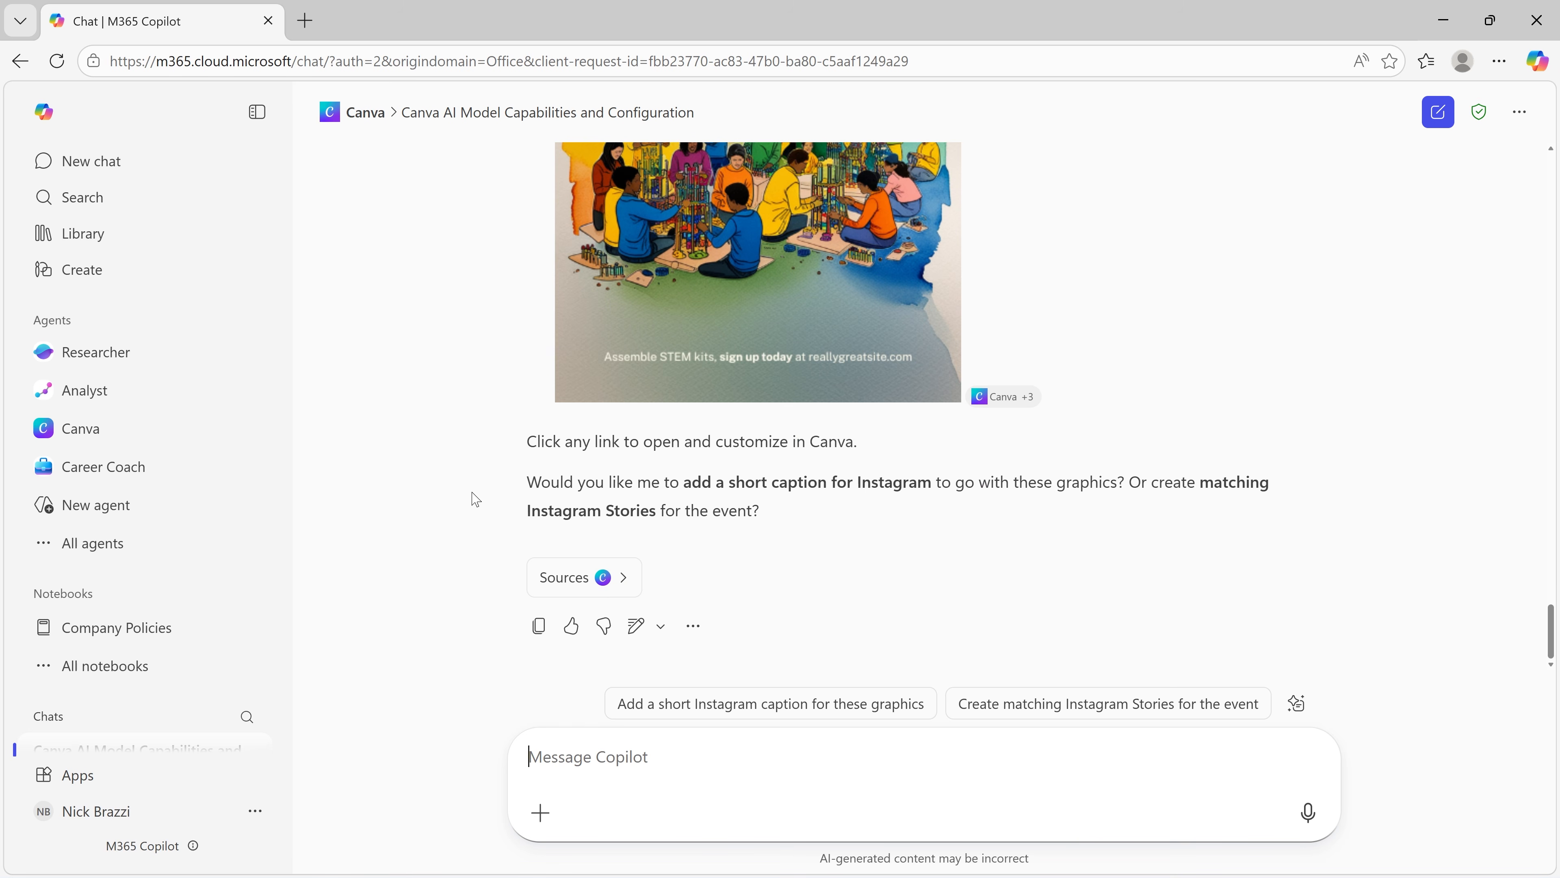
{"action": "type", "text": "Create new "}
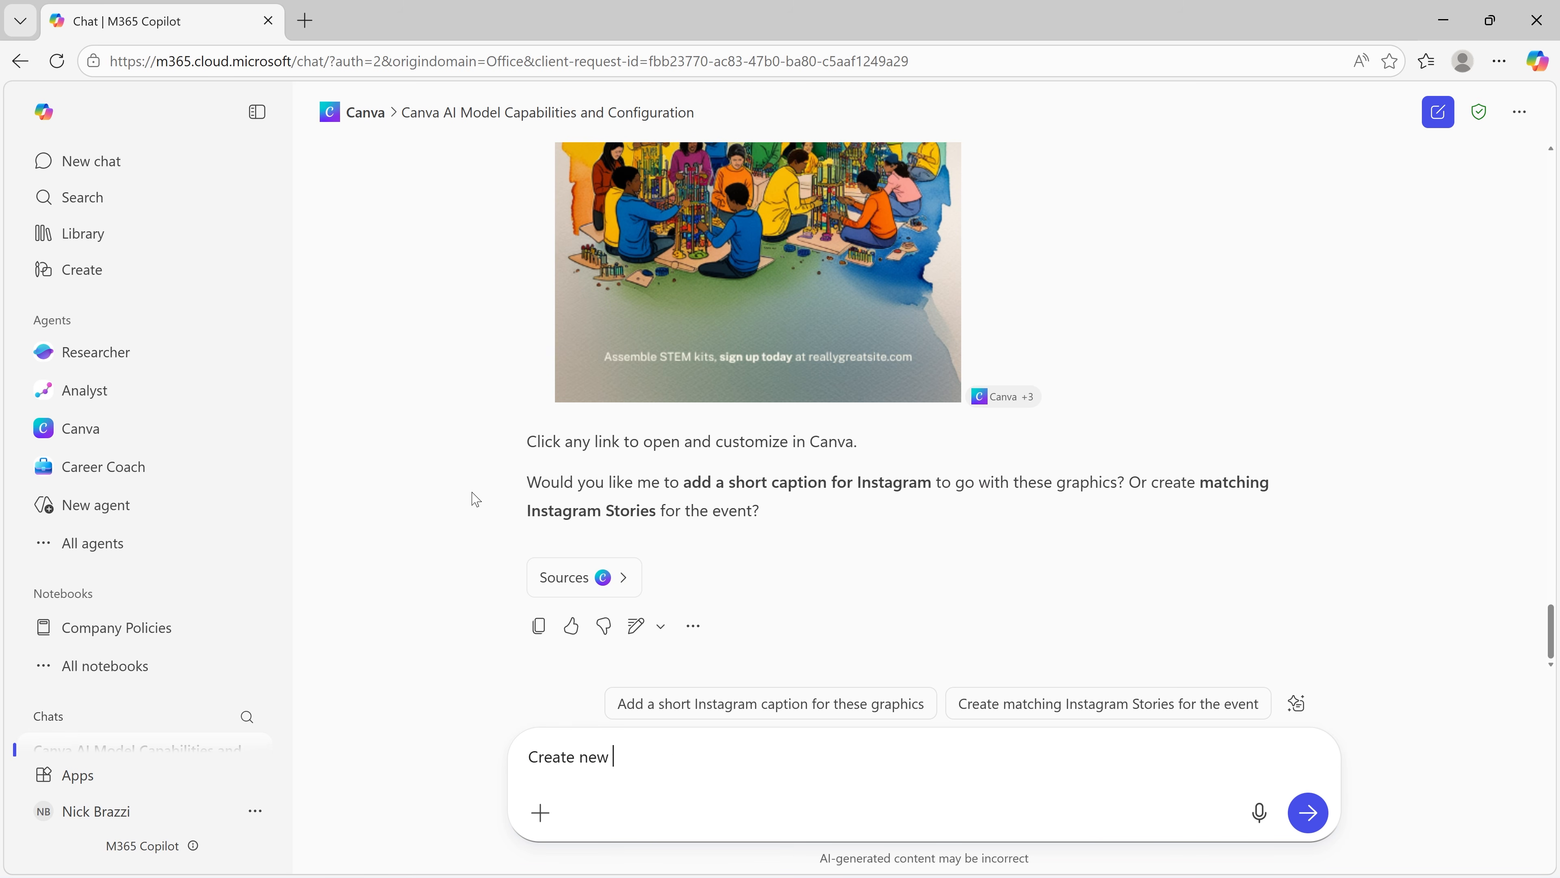
{"action": "type", "text": "designs with the date included."}
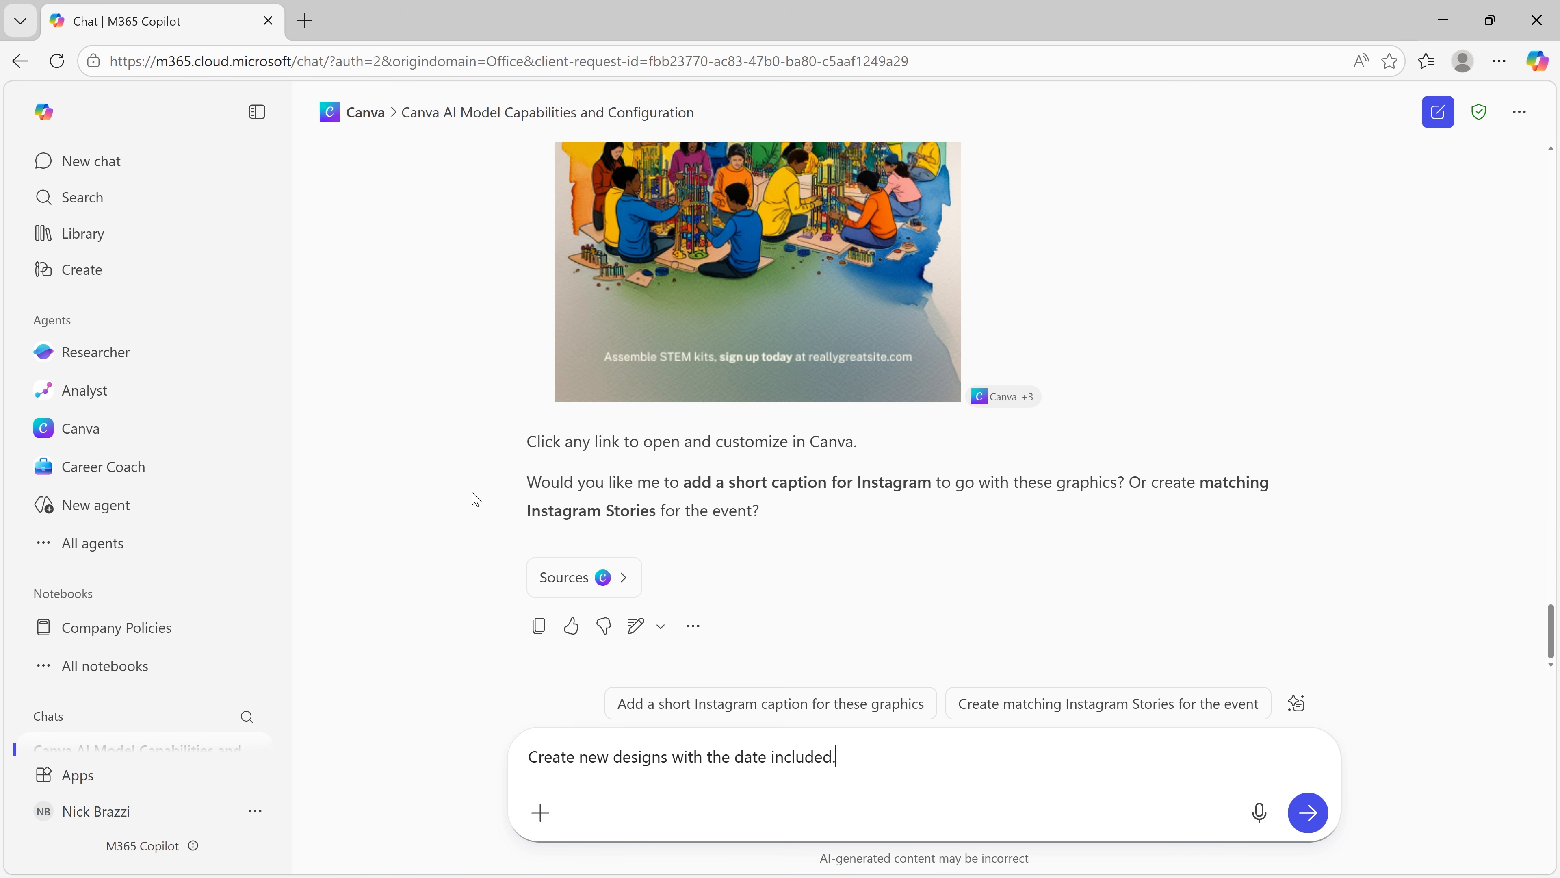
{"action": "key", "text": "Return"}
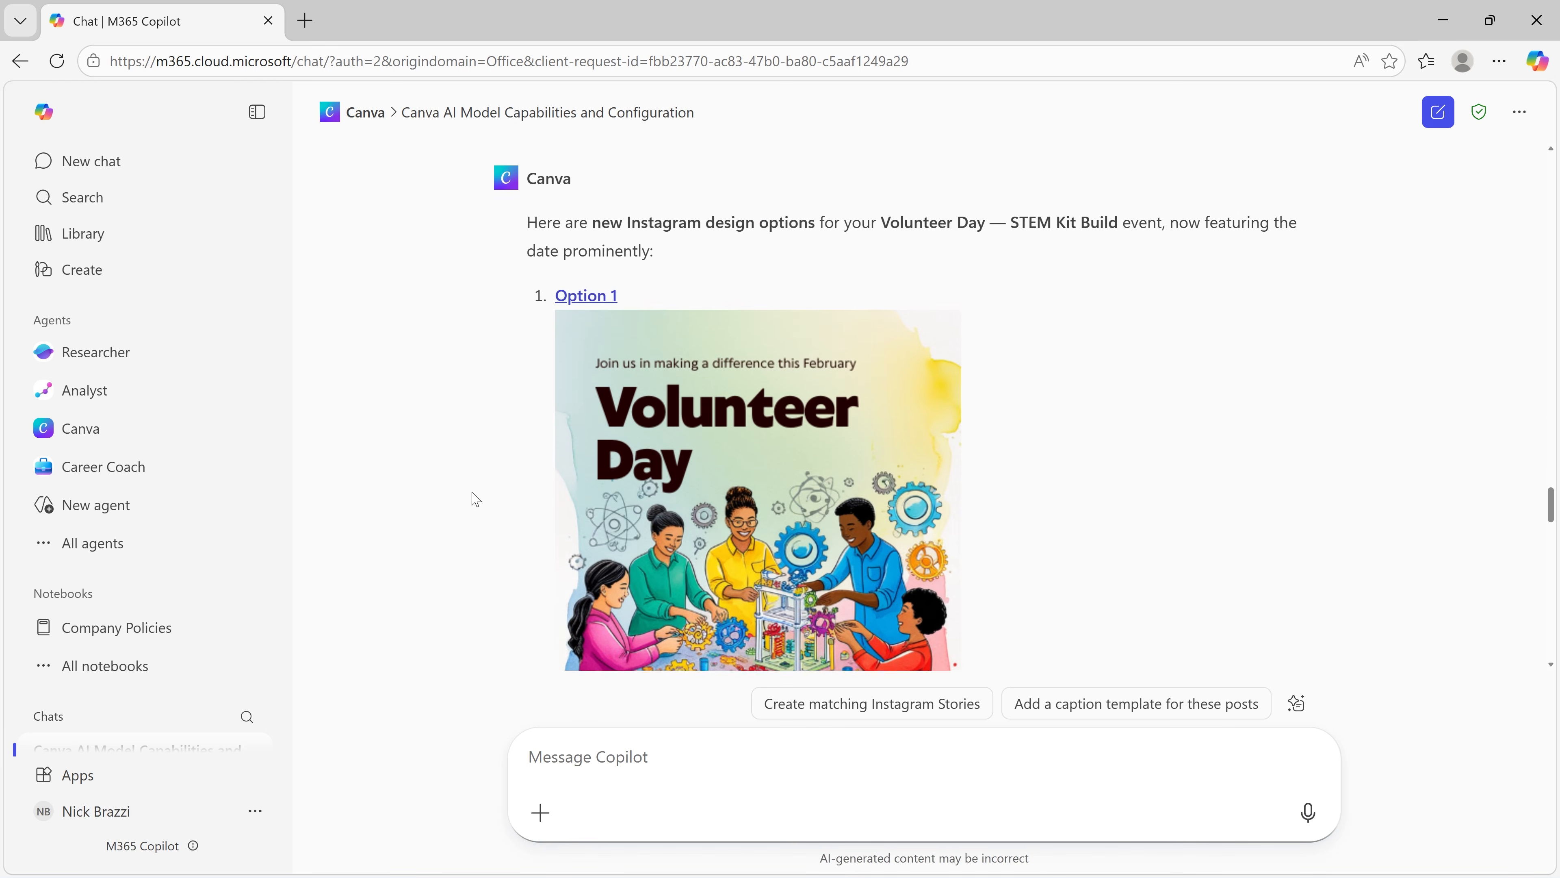
Step: Review the new set of designs and open Option 3 on the Canva website, signing in with the Google account
{"action": "scroll", "coordinate": [477, 499], "scroll_direction": "down", "scroll_amount": 1}
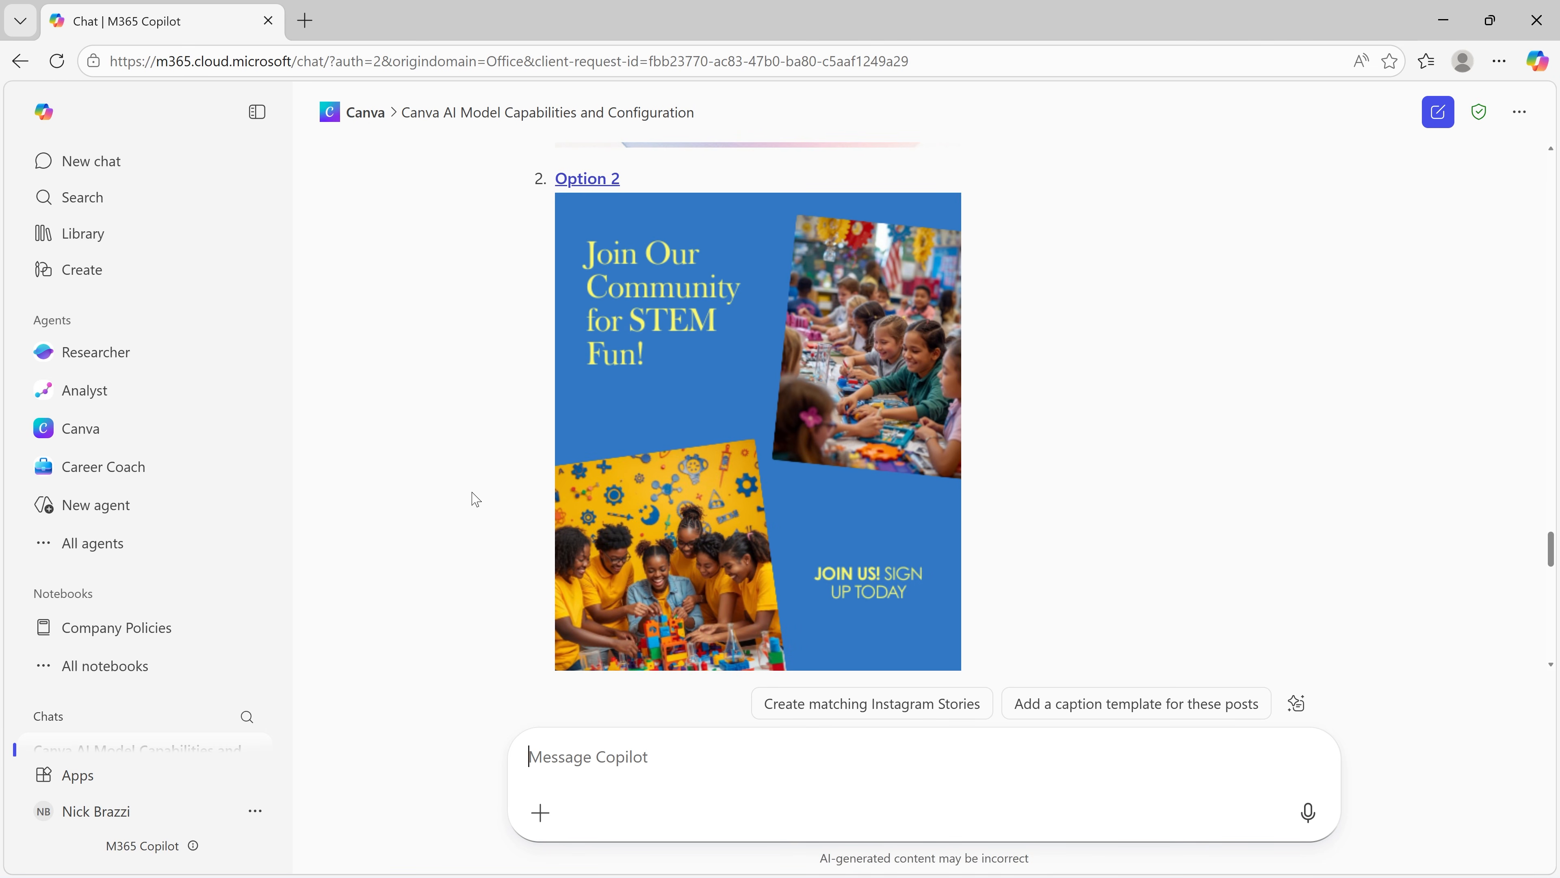
{"action": "scroll", "coordinate": [476, 499], "scroll_direction": "down", "scroll_amount": 10}
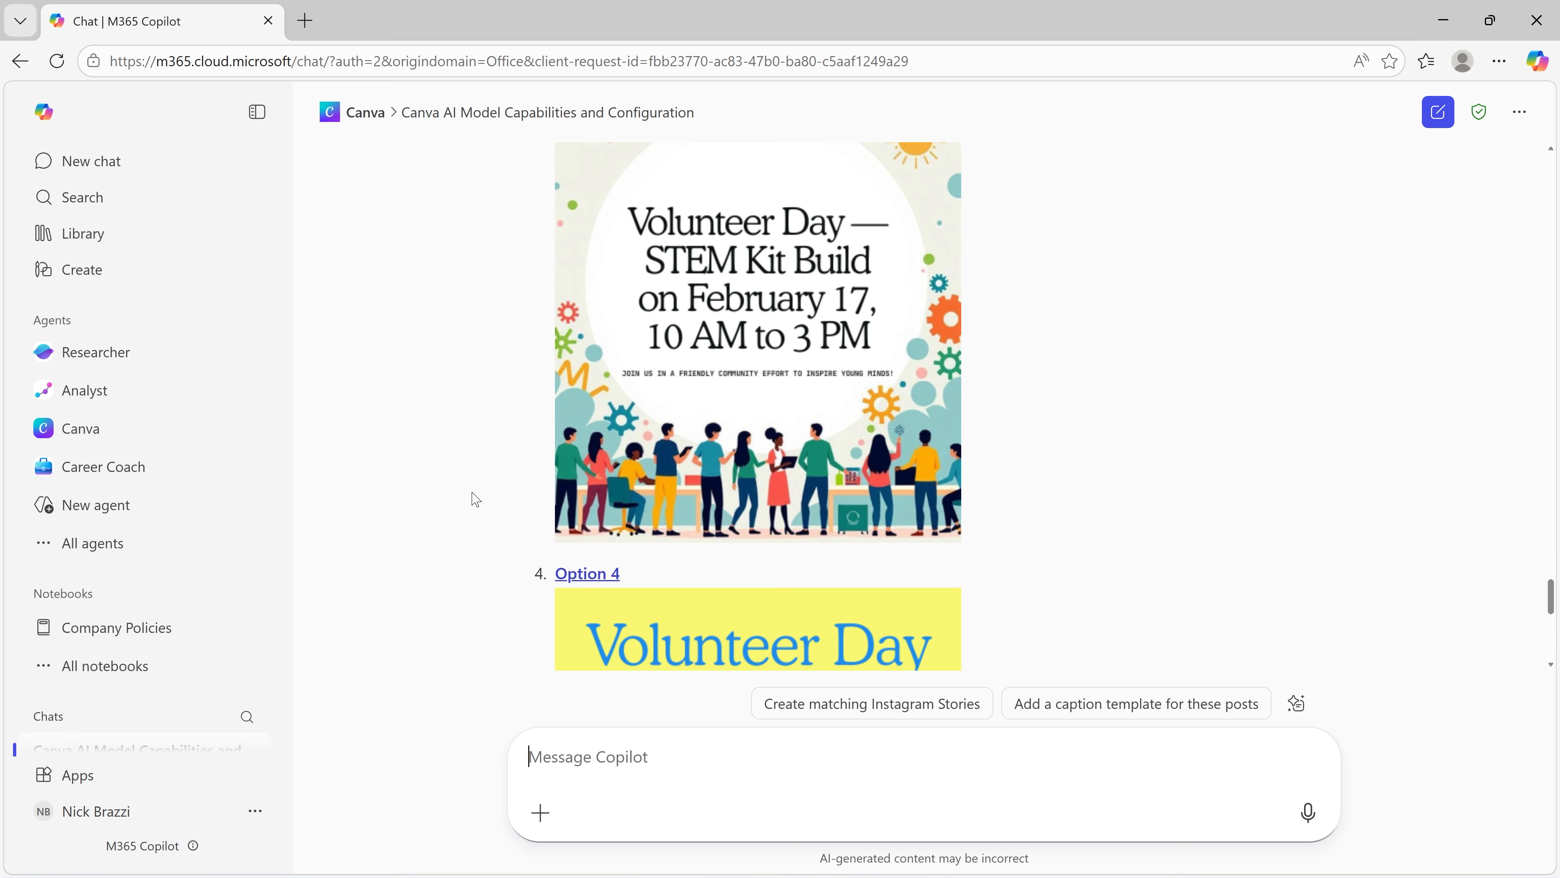
{"action": "scroll", "coordinate": [477, 499], "scroll_direction": "up", "scroll_amount": 3}
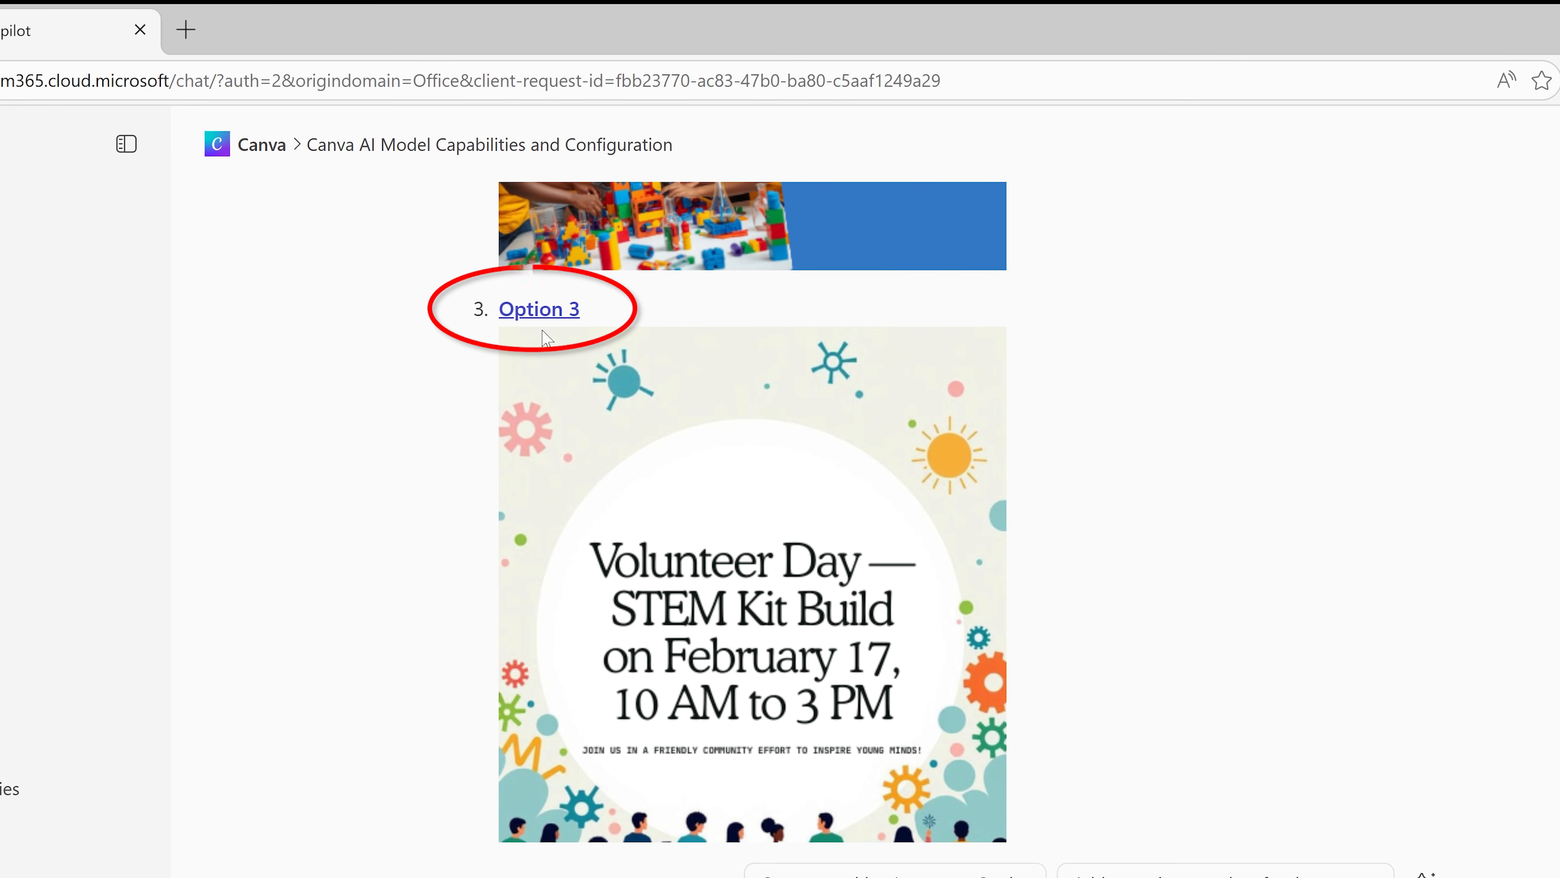
{"action": "left_click", "coordinate": [540, 310]}
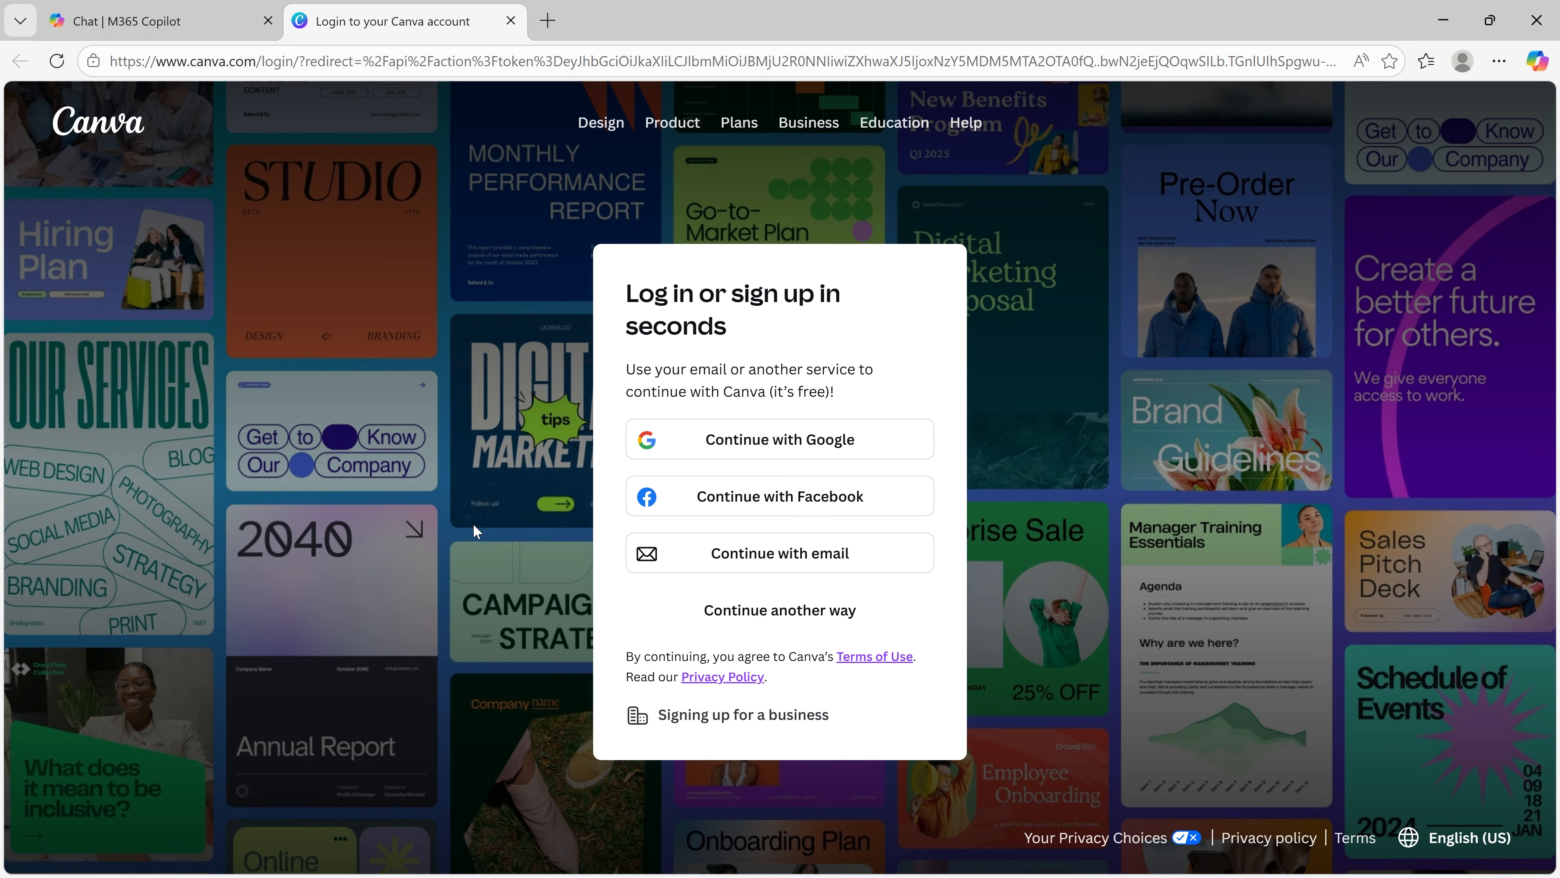
{"action": "left_click", "coordinate": [699, 440]}
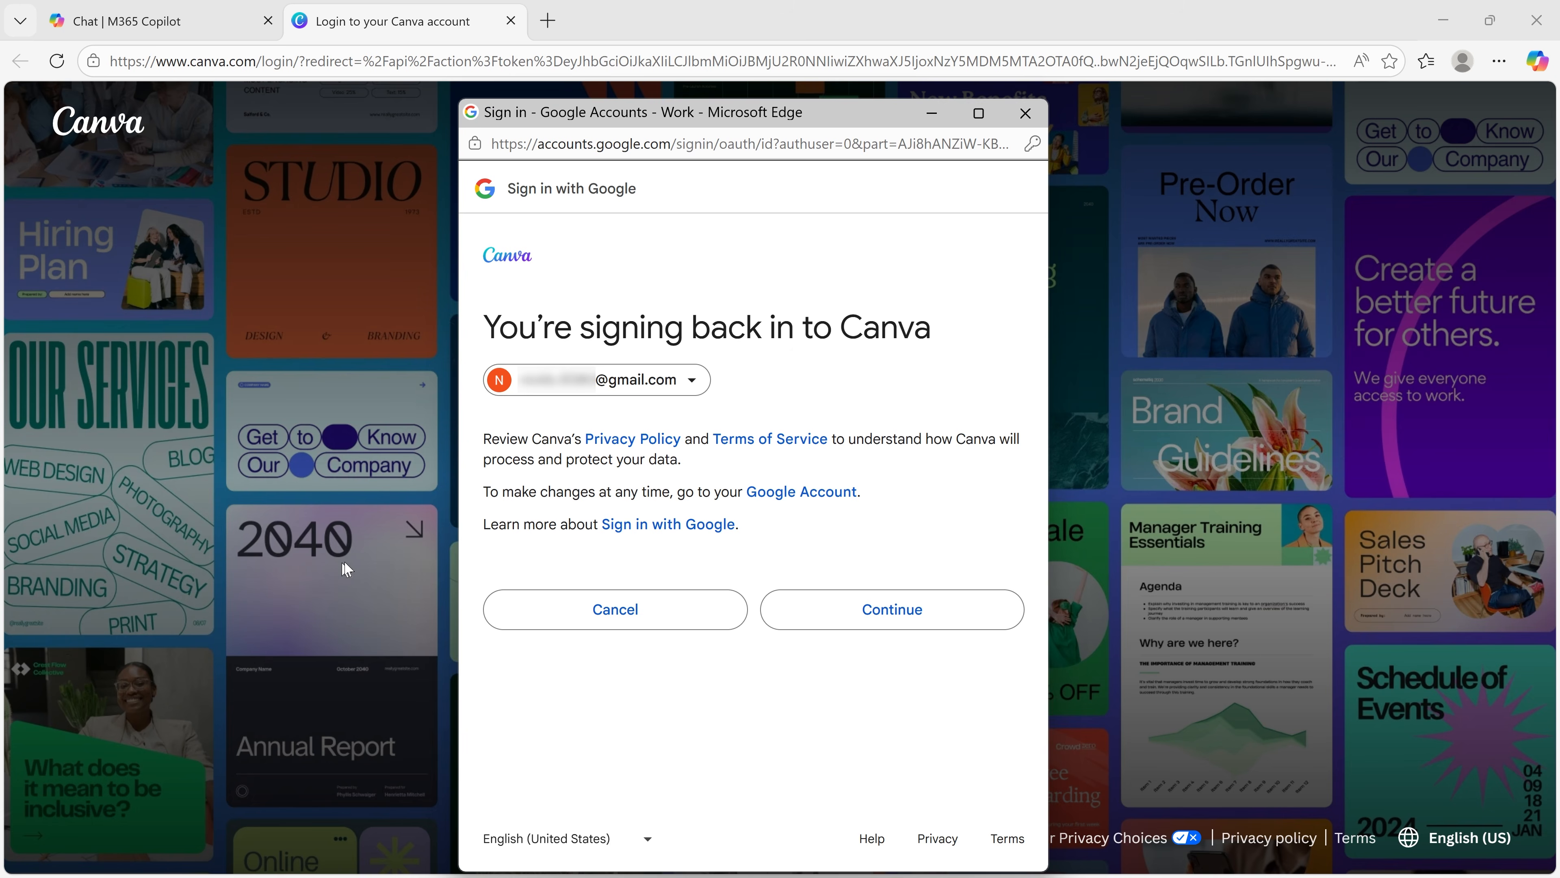
{"action": "left_click", "coordinate": [793, 614]}
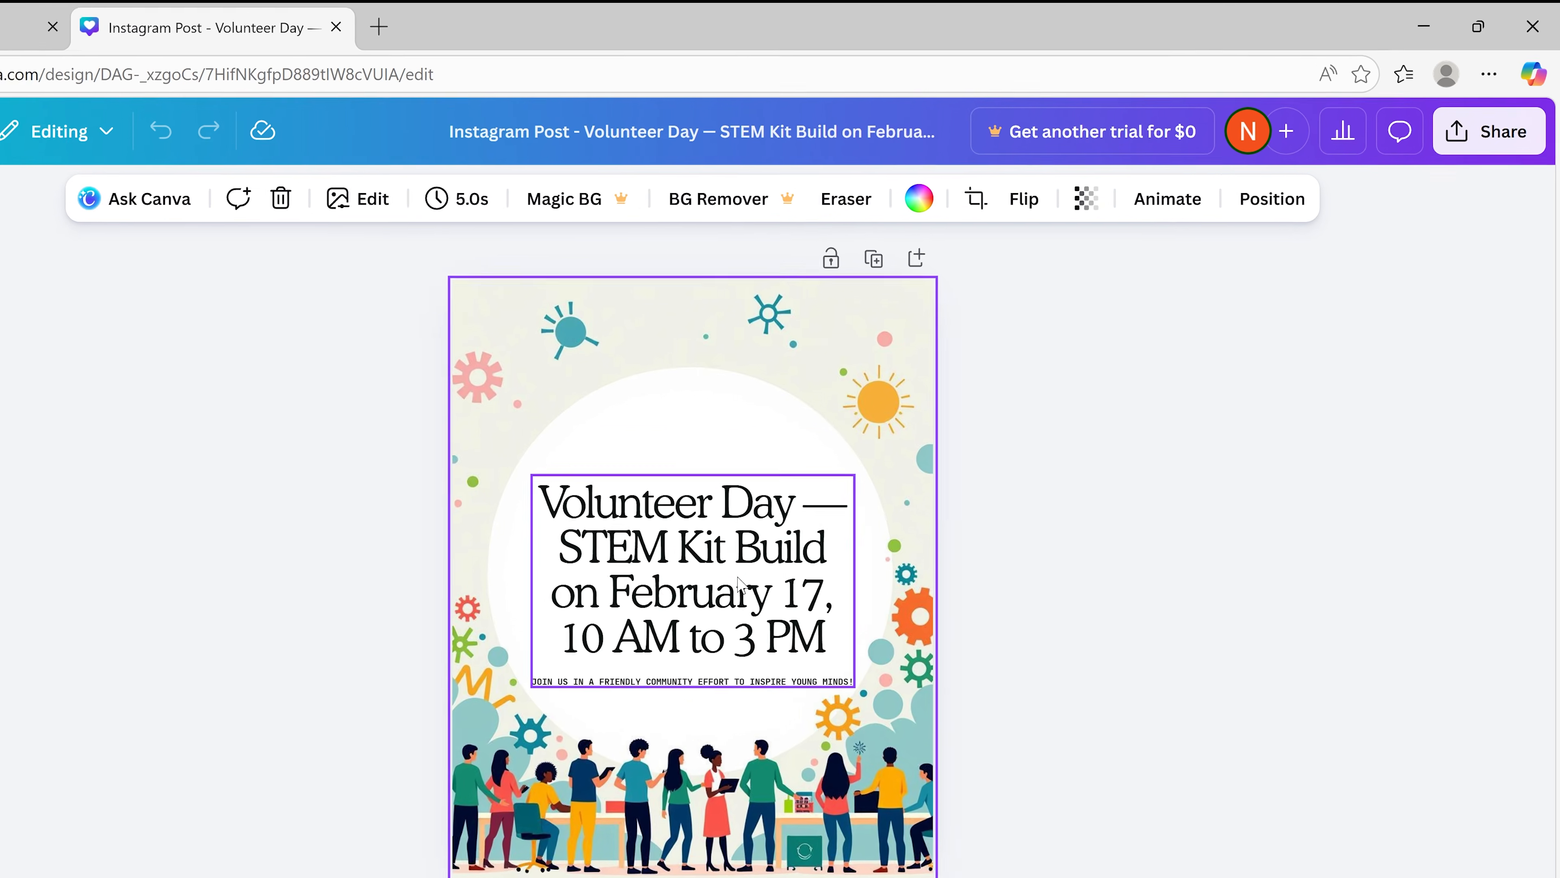
Step: Move the grouped event text higher inside the white circle of the Instagram post and open the design's sharing options
{"action": "left_click_drag", "start_coordinate": [860, 491], "coordinate": [862, 409]}
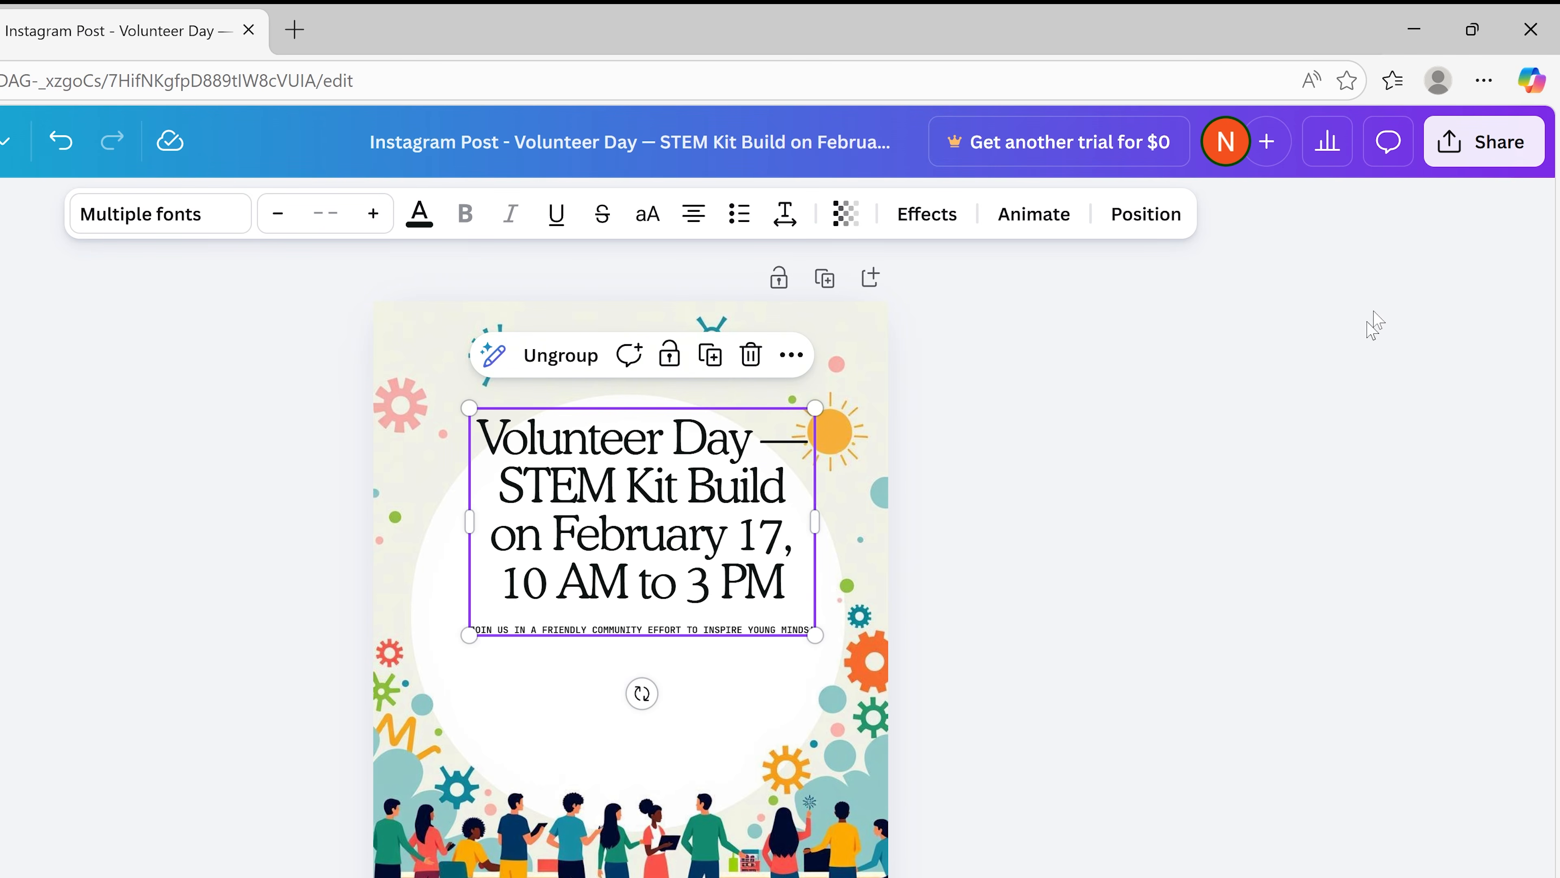
{"action": "left_click", "coordinate": [1482, 142]}
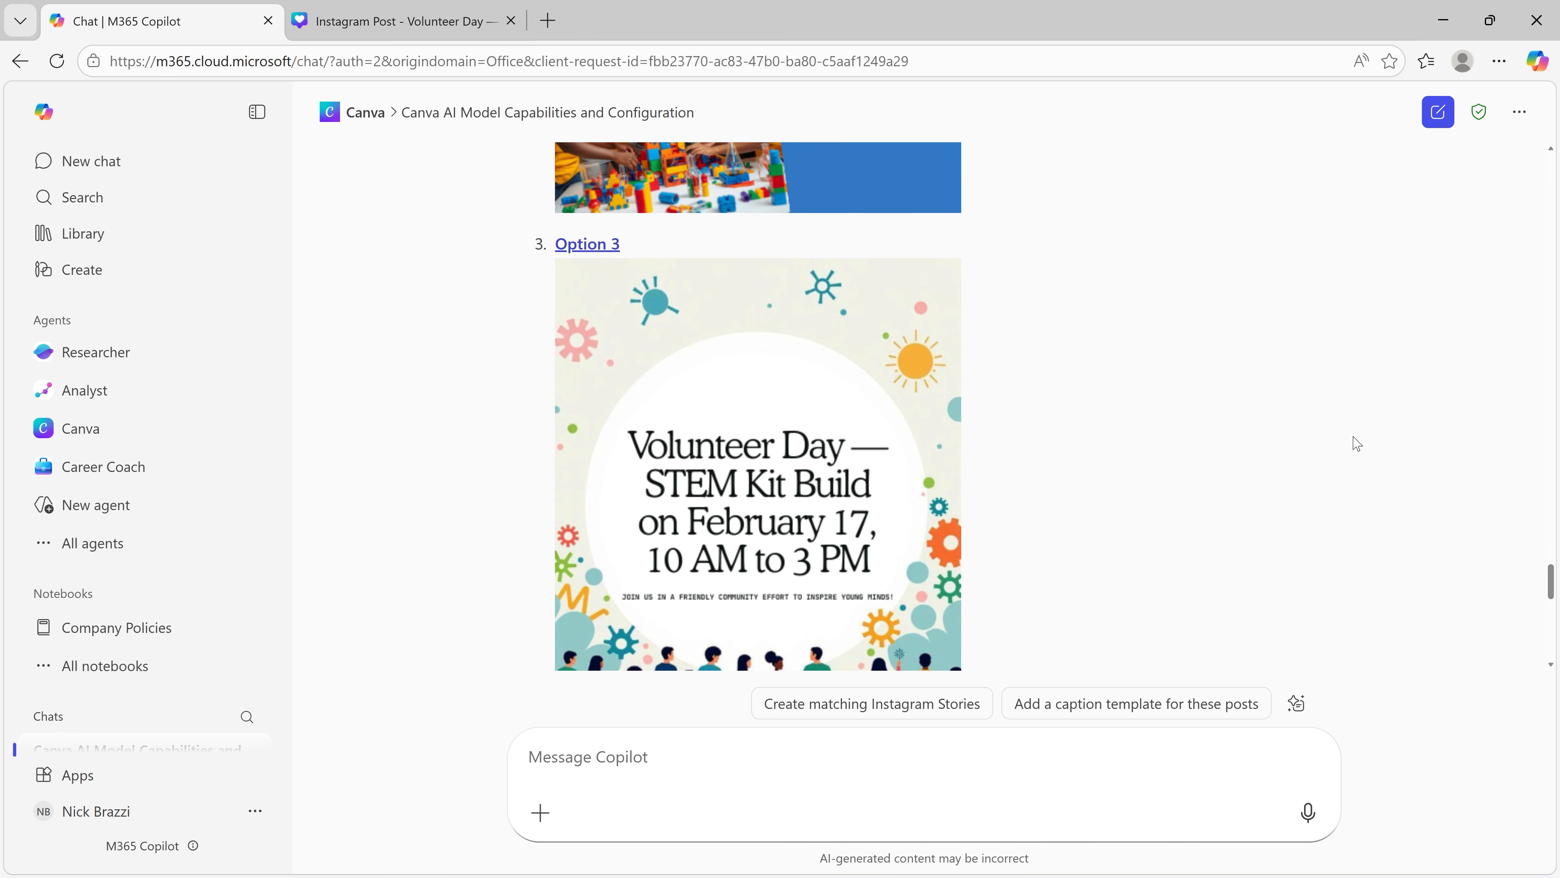
Step: Back in M365 Copilot, reset the Canva agent's permissions to 'Ask again' and close the settings
{"action": "left_click", "coordinate": [1516, 117]}
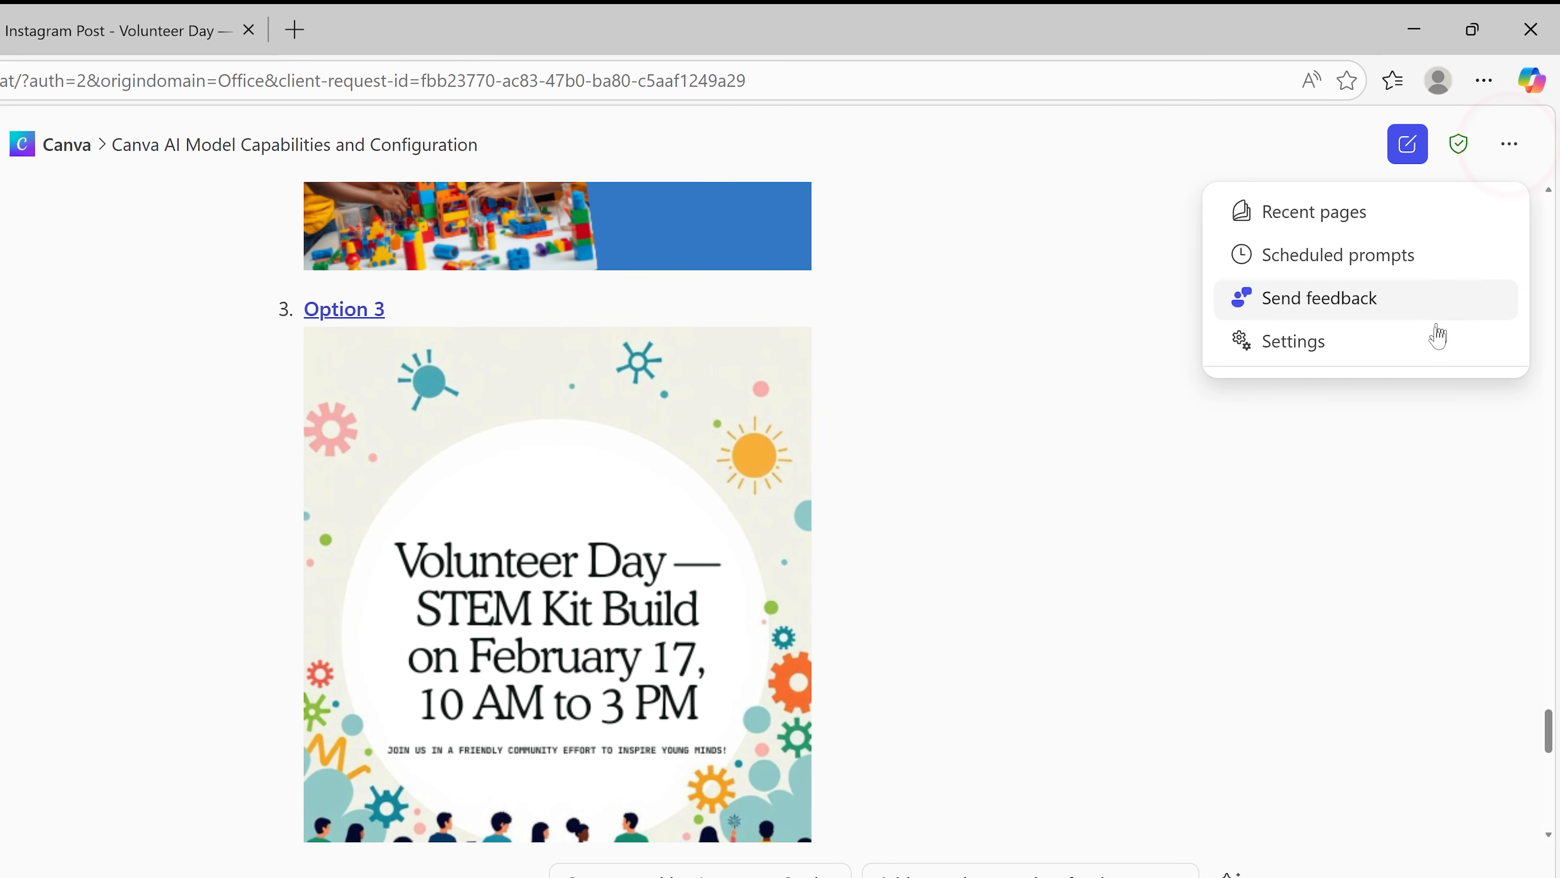
{"action": "left_click", "coordinate": [1431, 348]}
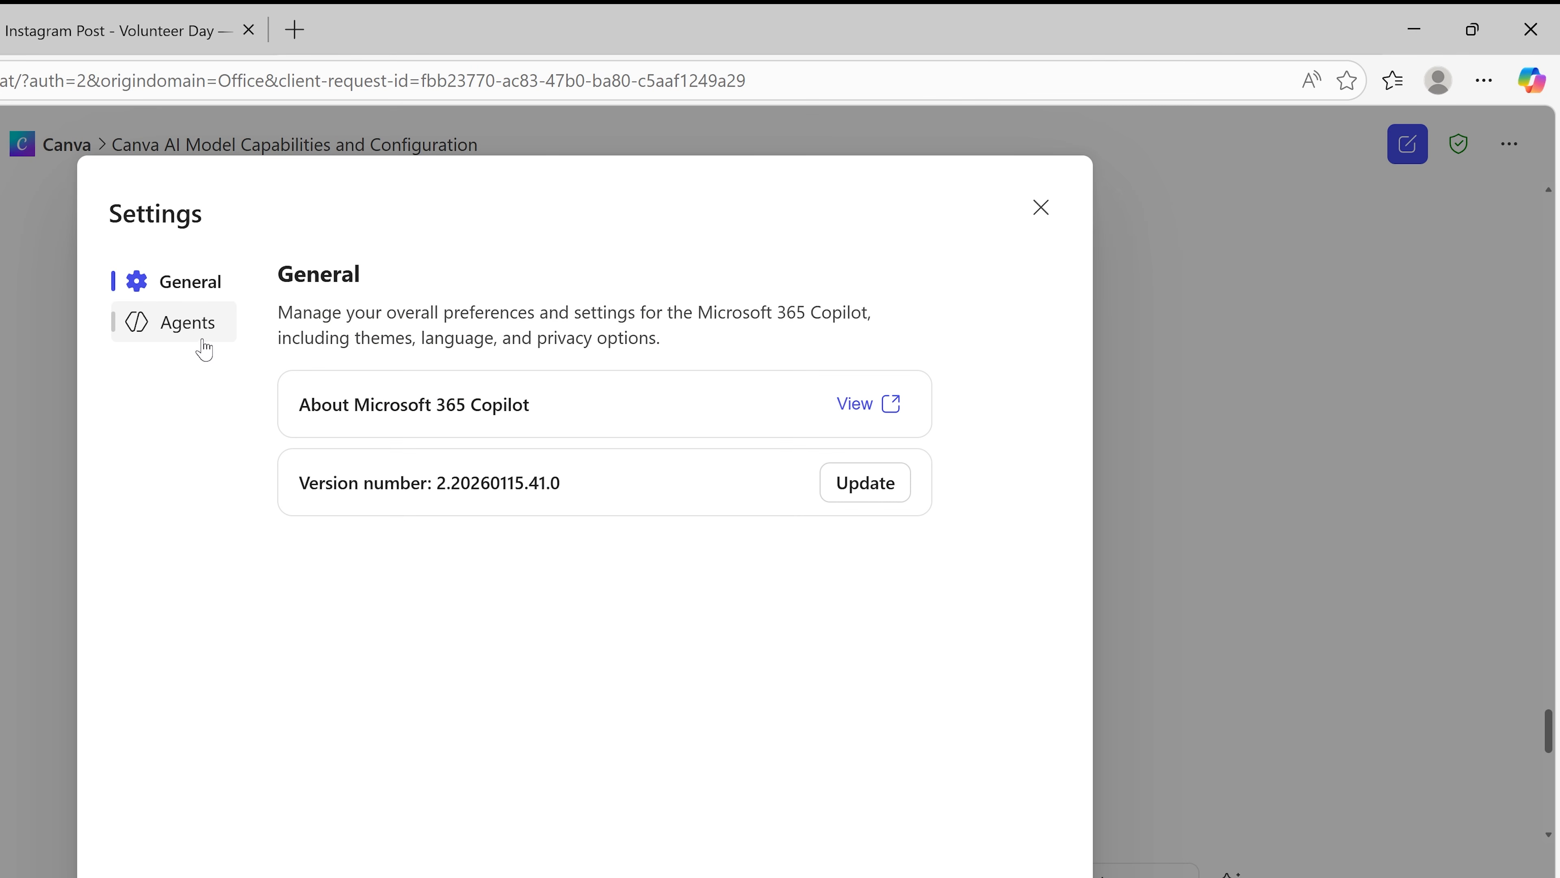
{"action": "left_click", "coordinate": [162, 347]}
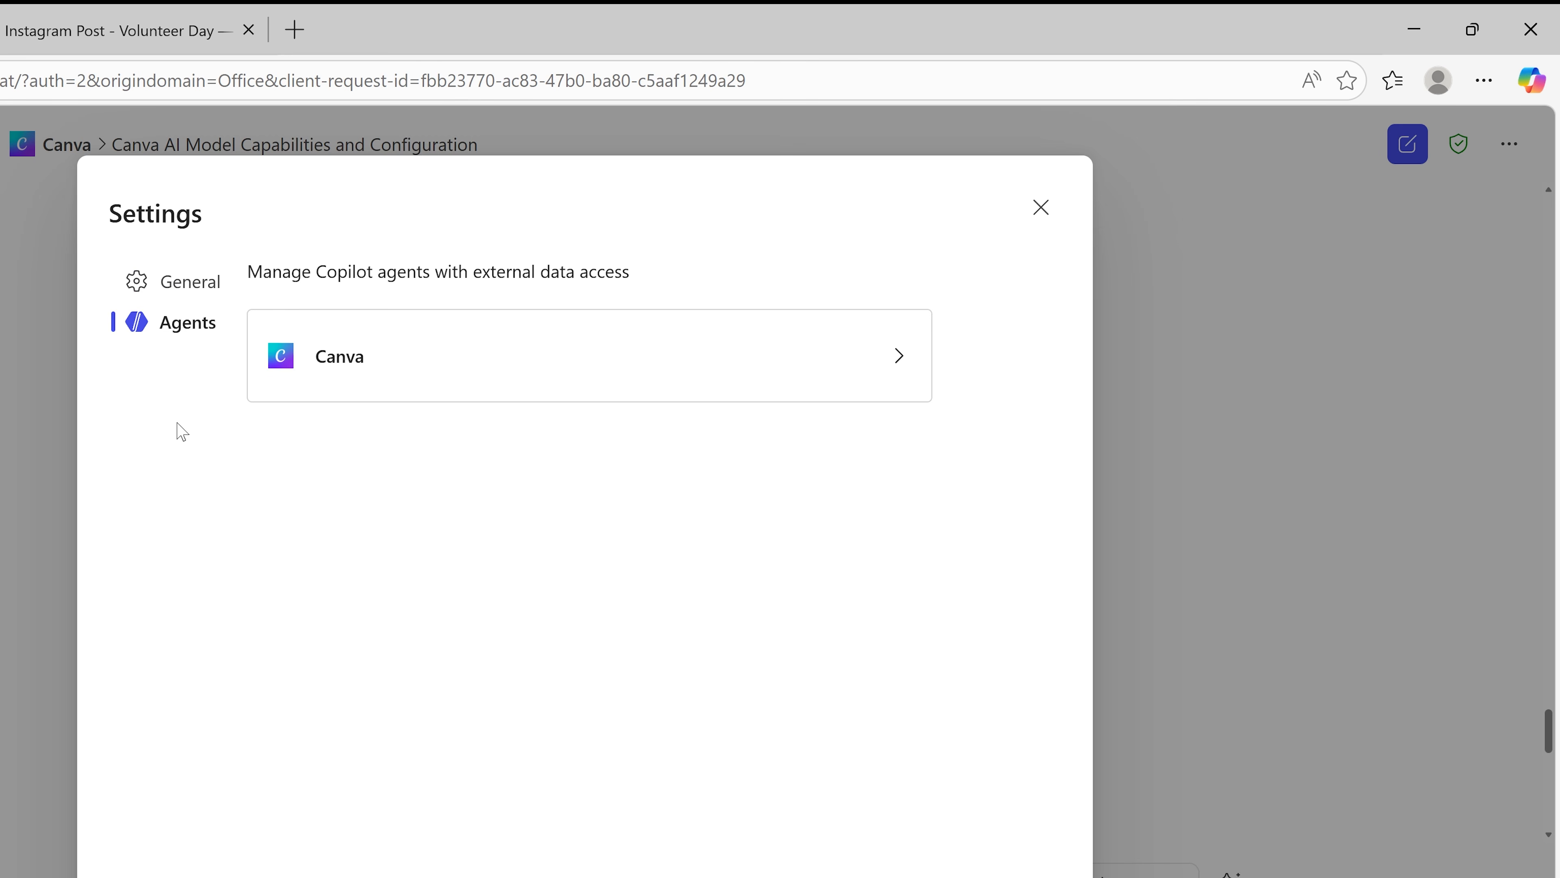
{"action": "left_click", "coordinate": [521, 382]}
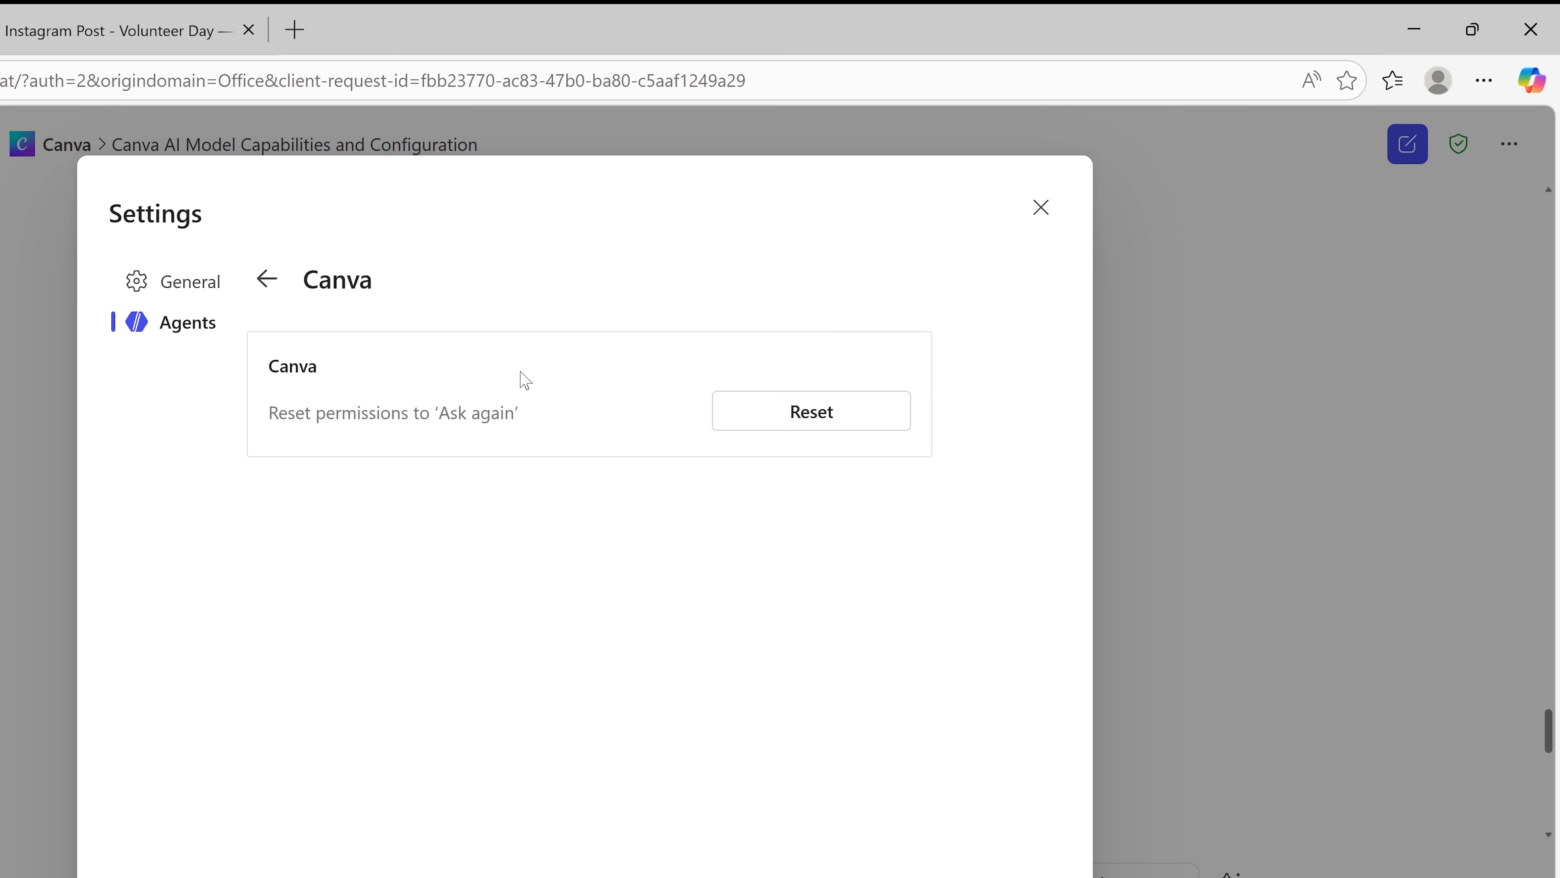
{"action": "left_click", "coordinate": [806, 431]}
{"action": "left_click", "coordinate": [1040, 207]}
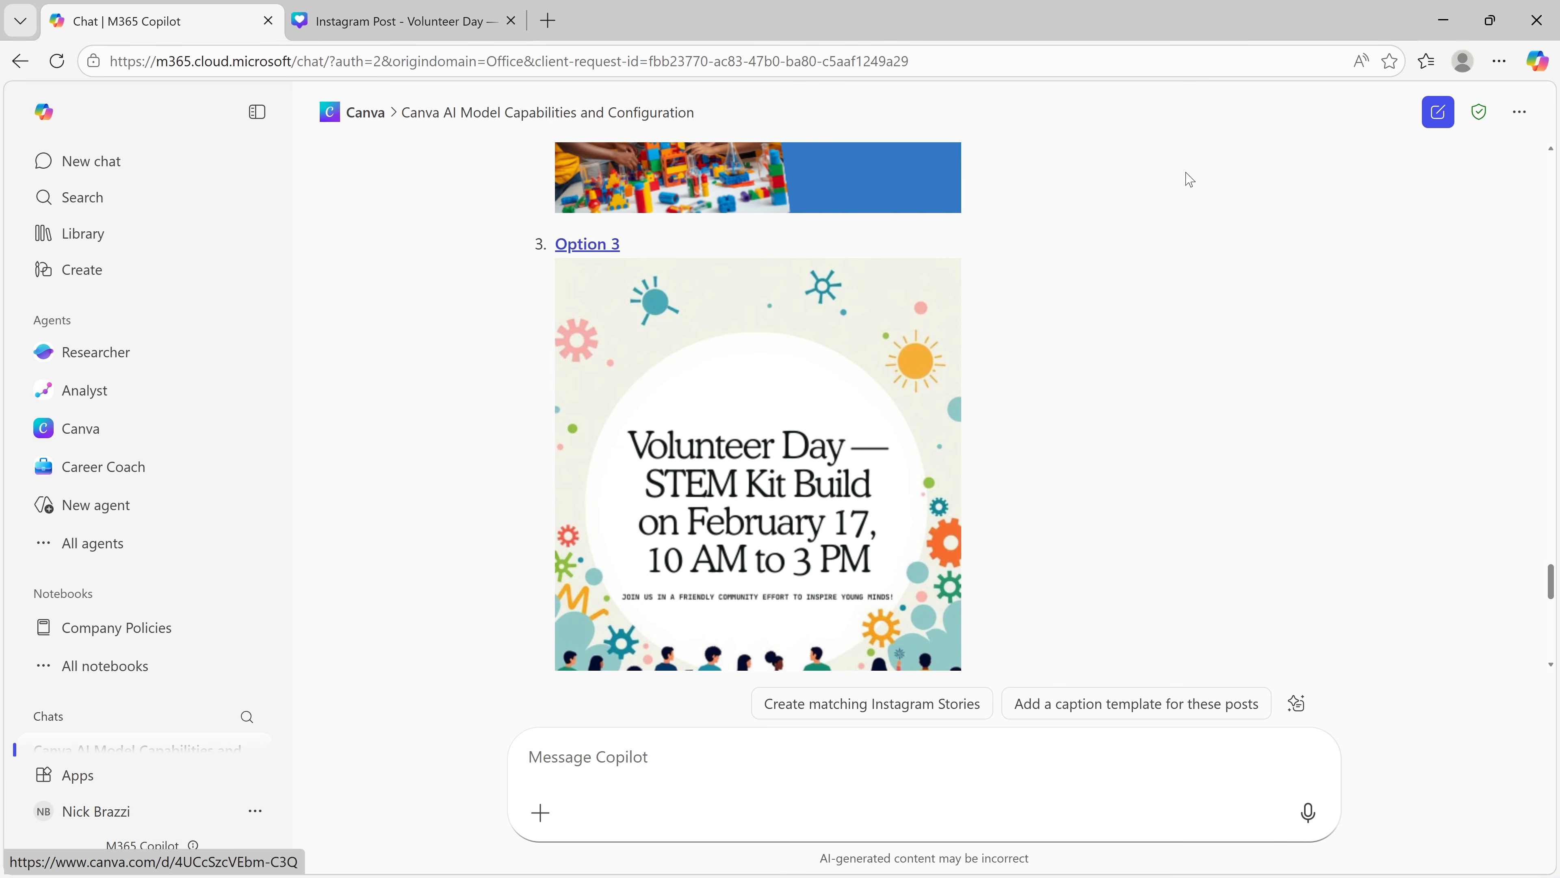
Step: Start a new Copilot chat and open the management options for the installed Canva agent
{"action": "left_click", "coordinate": [148, 175]}
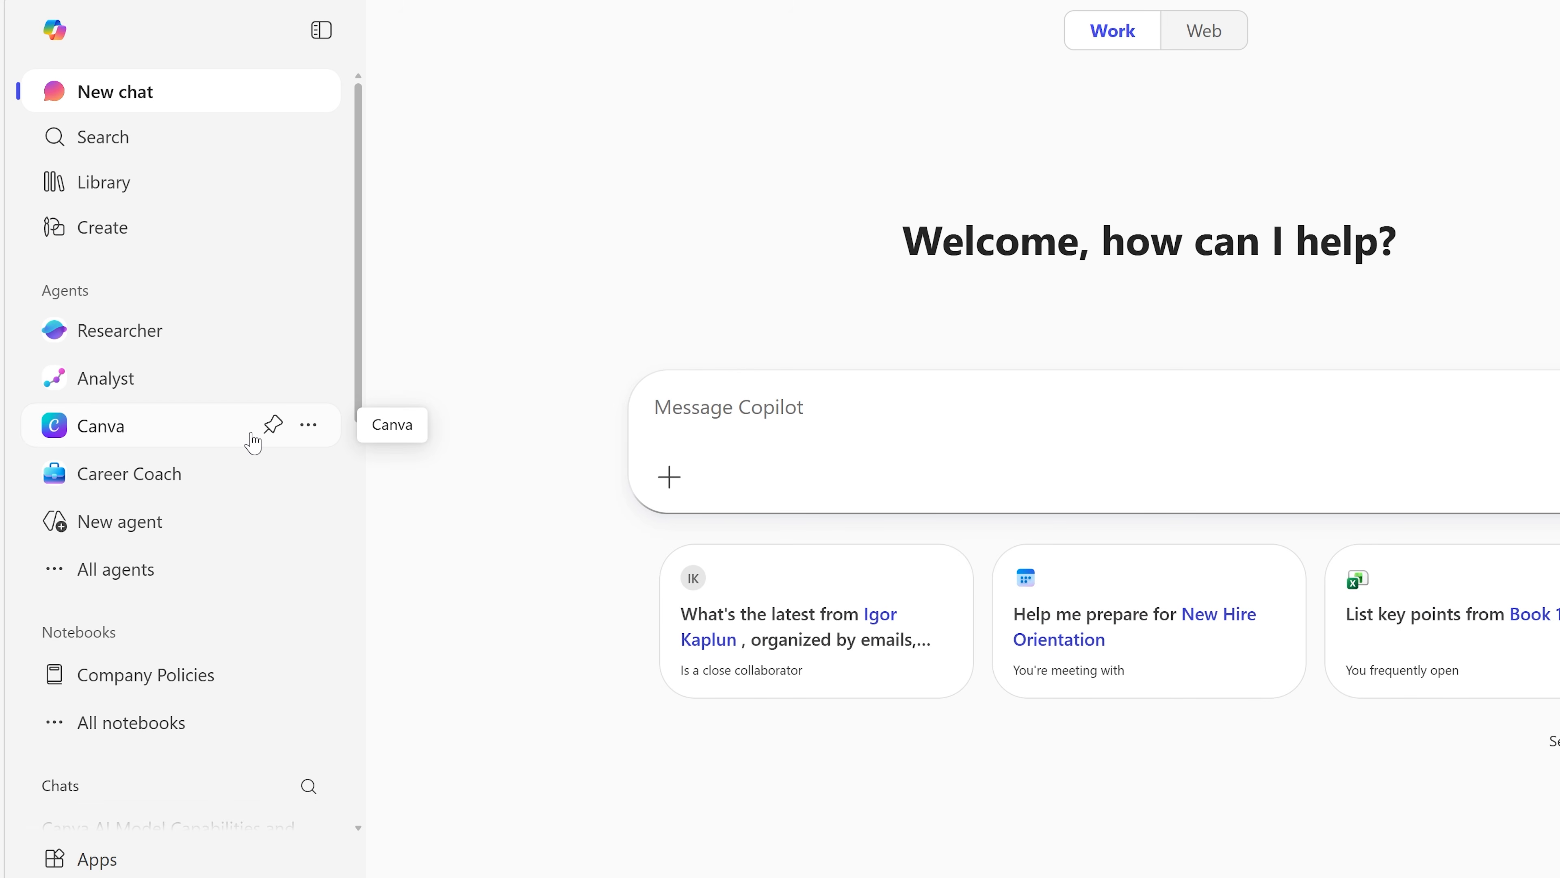
{"action": "left_click", "coordinate": [309, 428]}
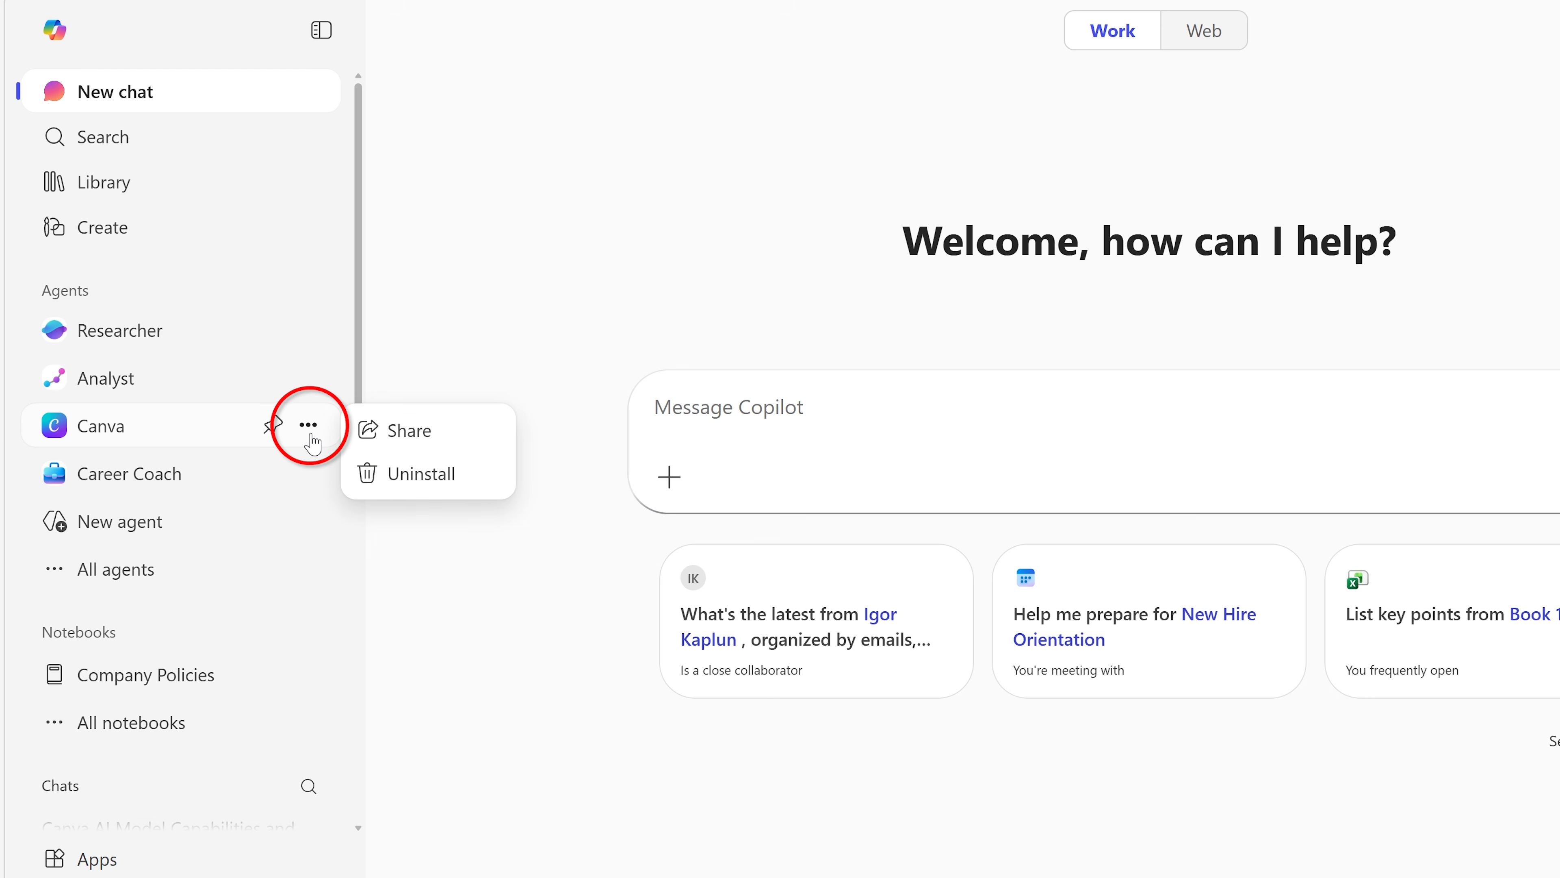
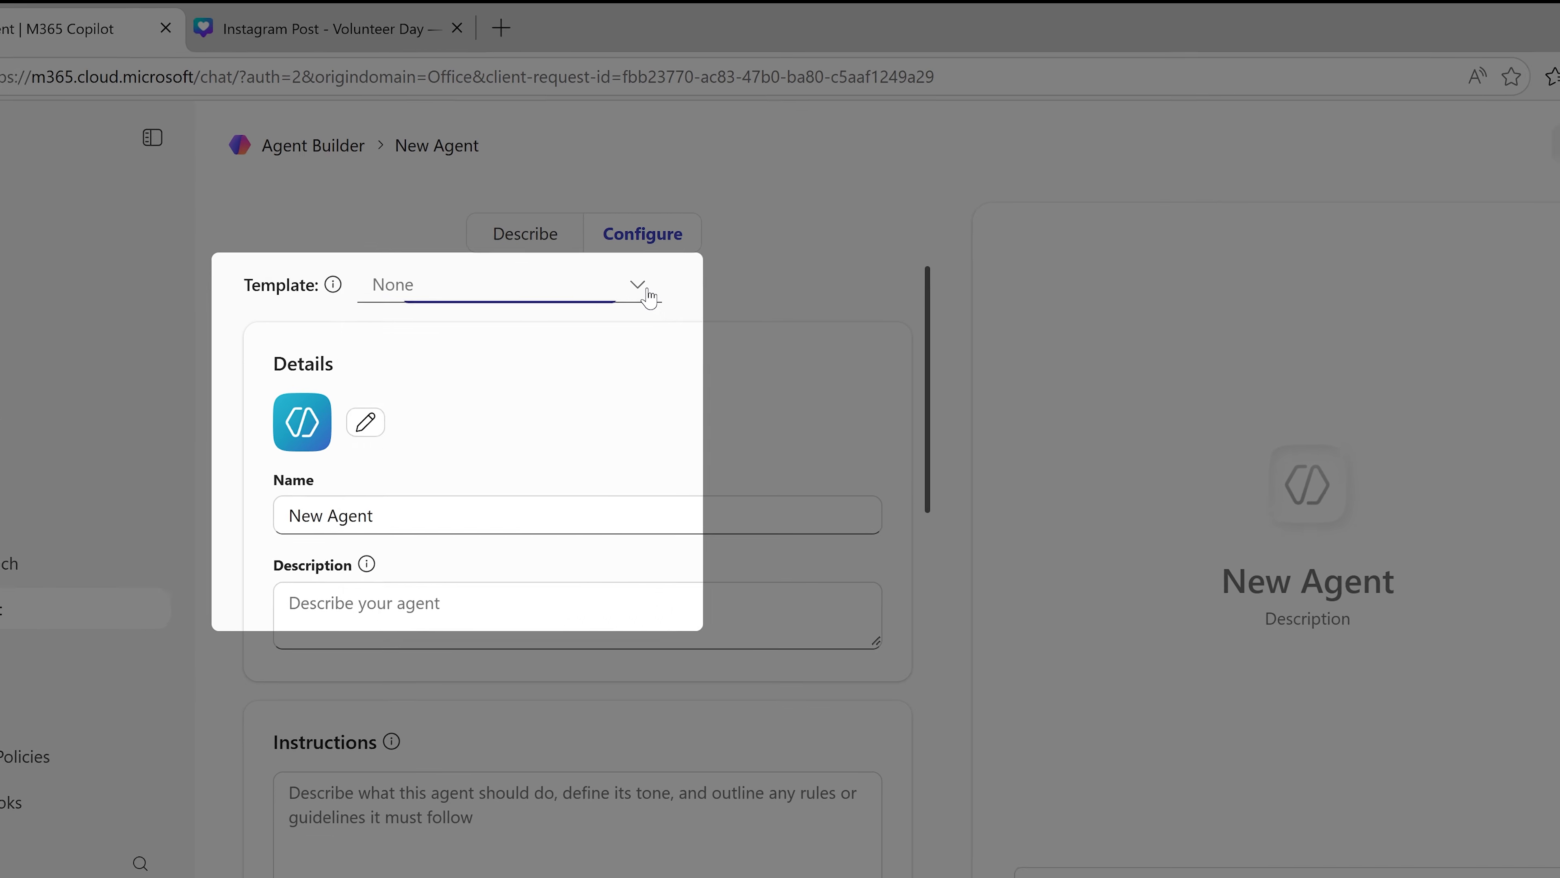
Step: Name the agent HR Helper with the description "This agent can answer many HR policy questions and help you find the right resources in the HR department."
{"action": "left_click", "coordinate": [649, 297]}
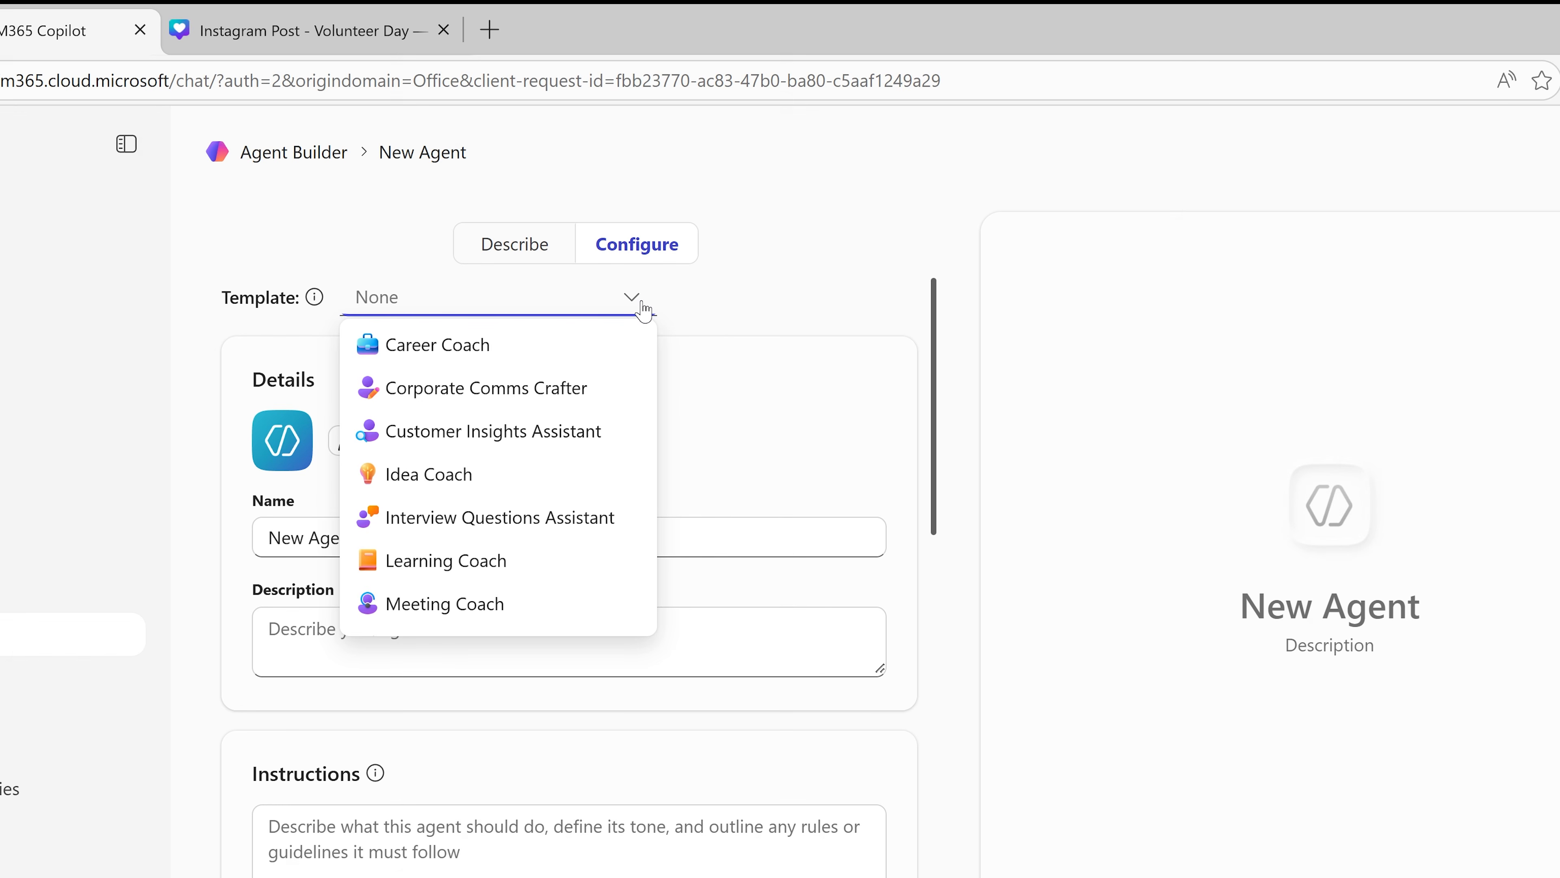
{"action": "left_click", "coordinate": [740, 309]}
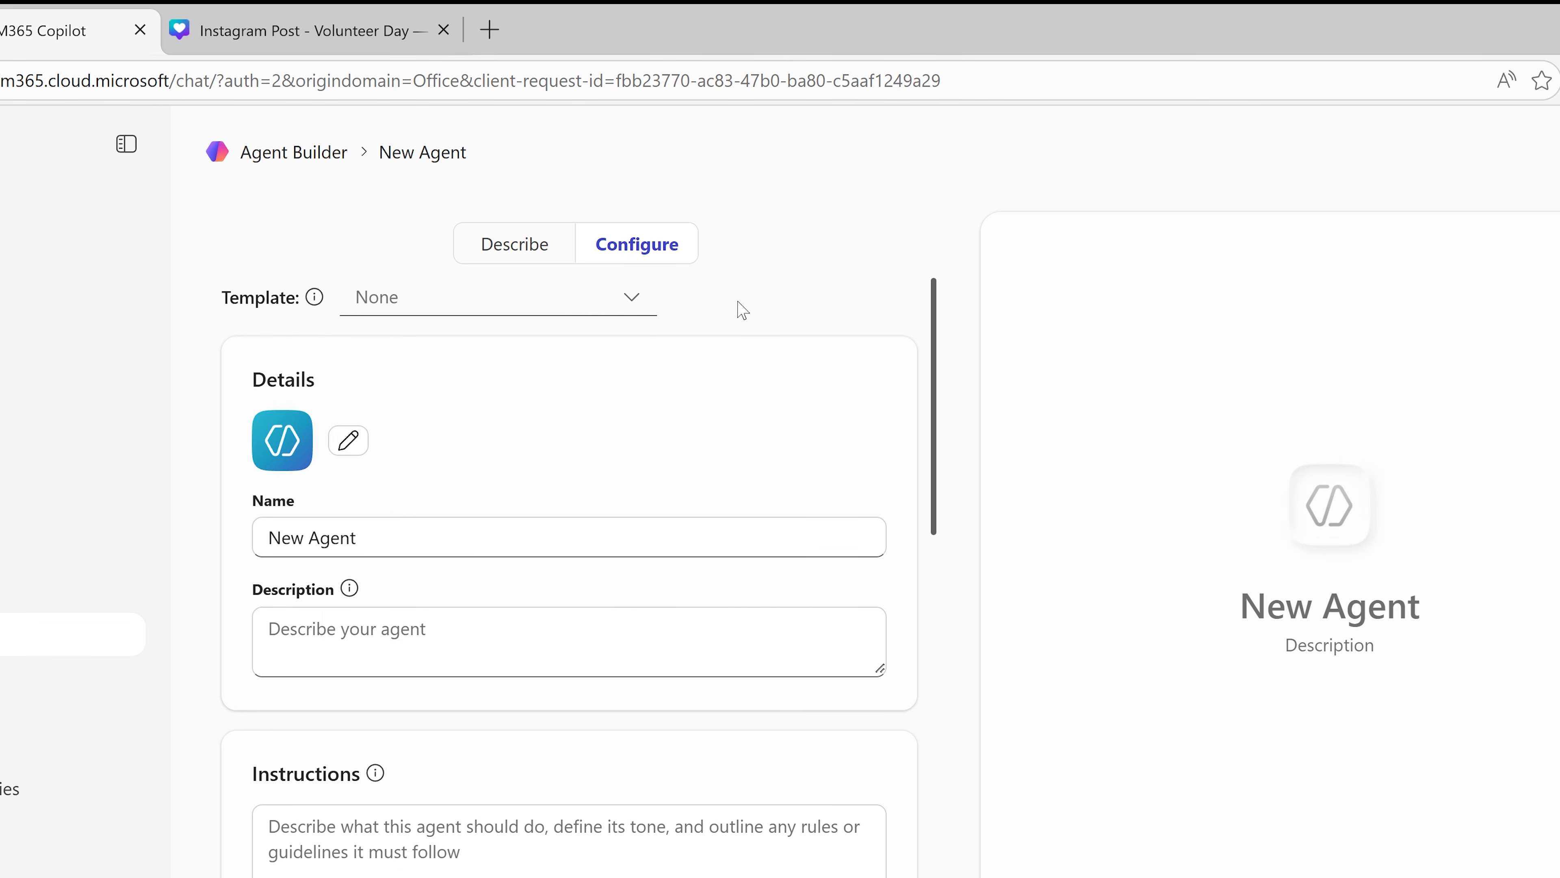
{"action": "triple_click", "coordinate": [511, 537]}
{"action": "type", "text": "HR HE"}
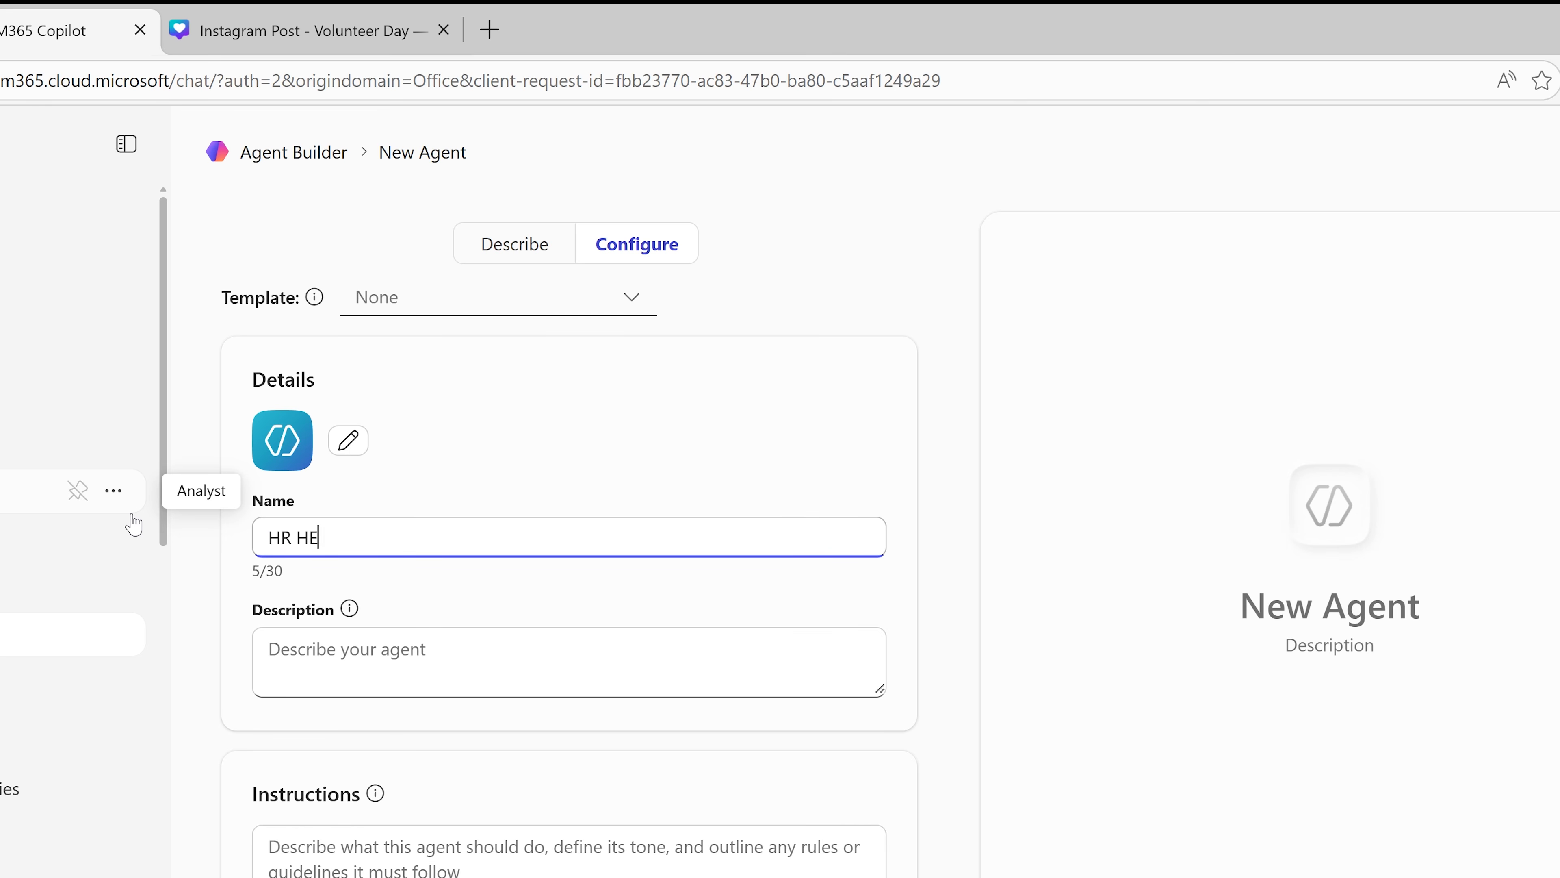
{"action": "key", "text": "BackSpace"}
{"action": "type", "text": "elper"}
{"action": "left_click", "coordinate": [239, 630]}
{"action": "type", "text": "This agent can answer many HR policy questions and help you find the right resources in the HR department."}
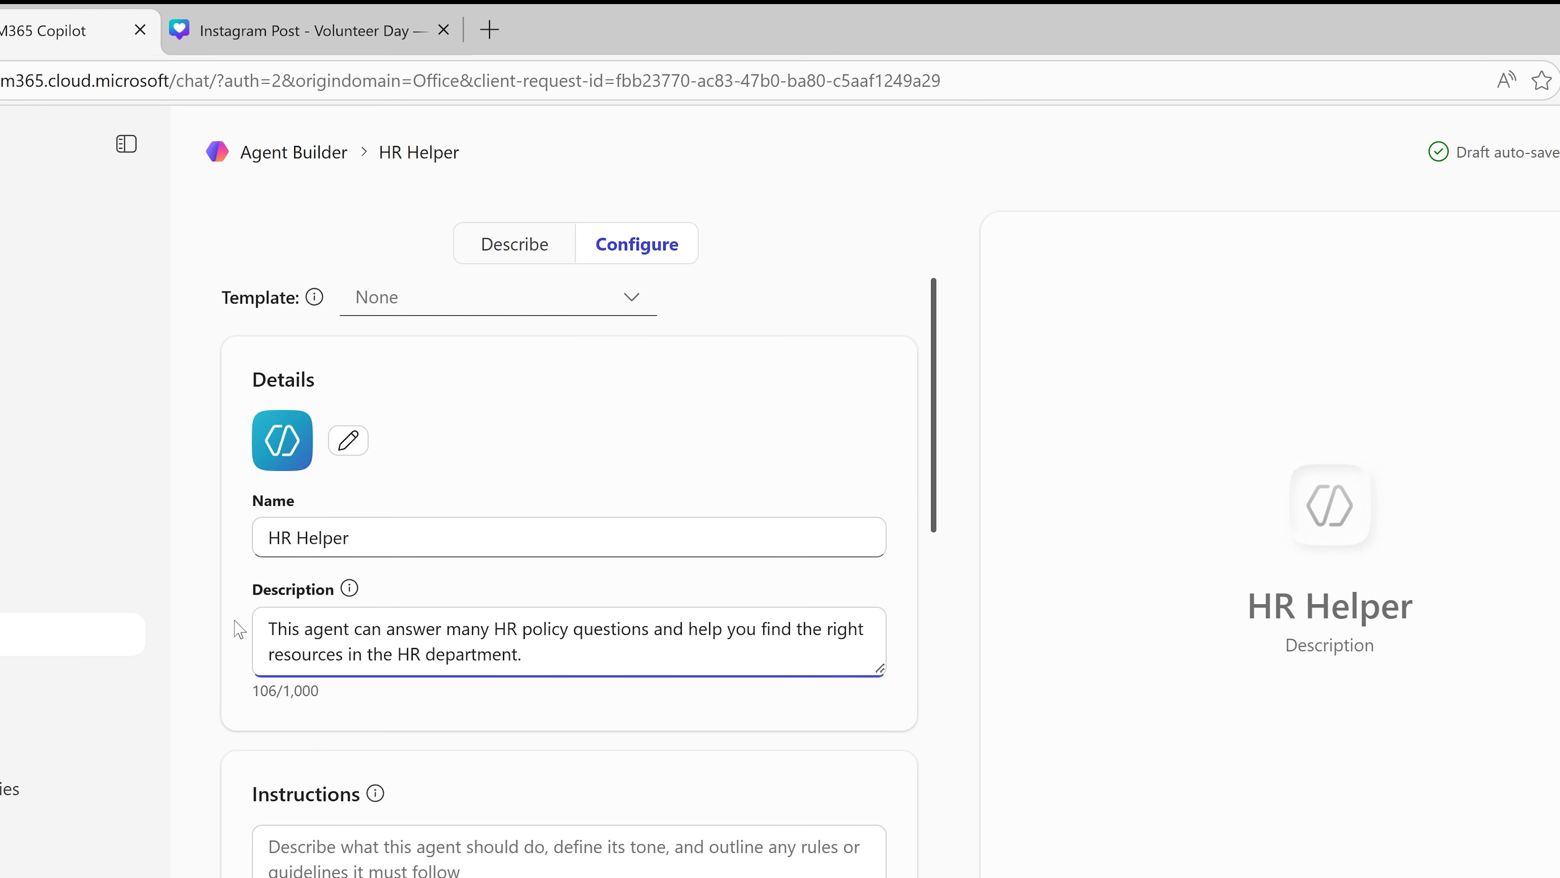
Step: Write instructions for an HR director with 30 years' tech-company experience: use established practices, check multiple sources, never guess, refer unknowns to the HR department
{"action": "scroll", "coordinate": [240, 629], "scroll_direction": "down", "scroll_amount": 3}
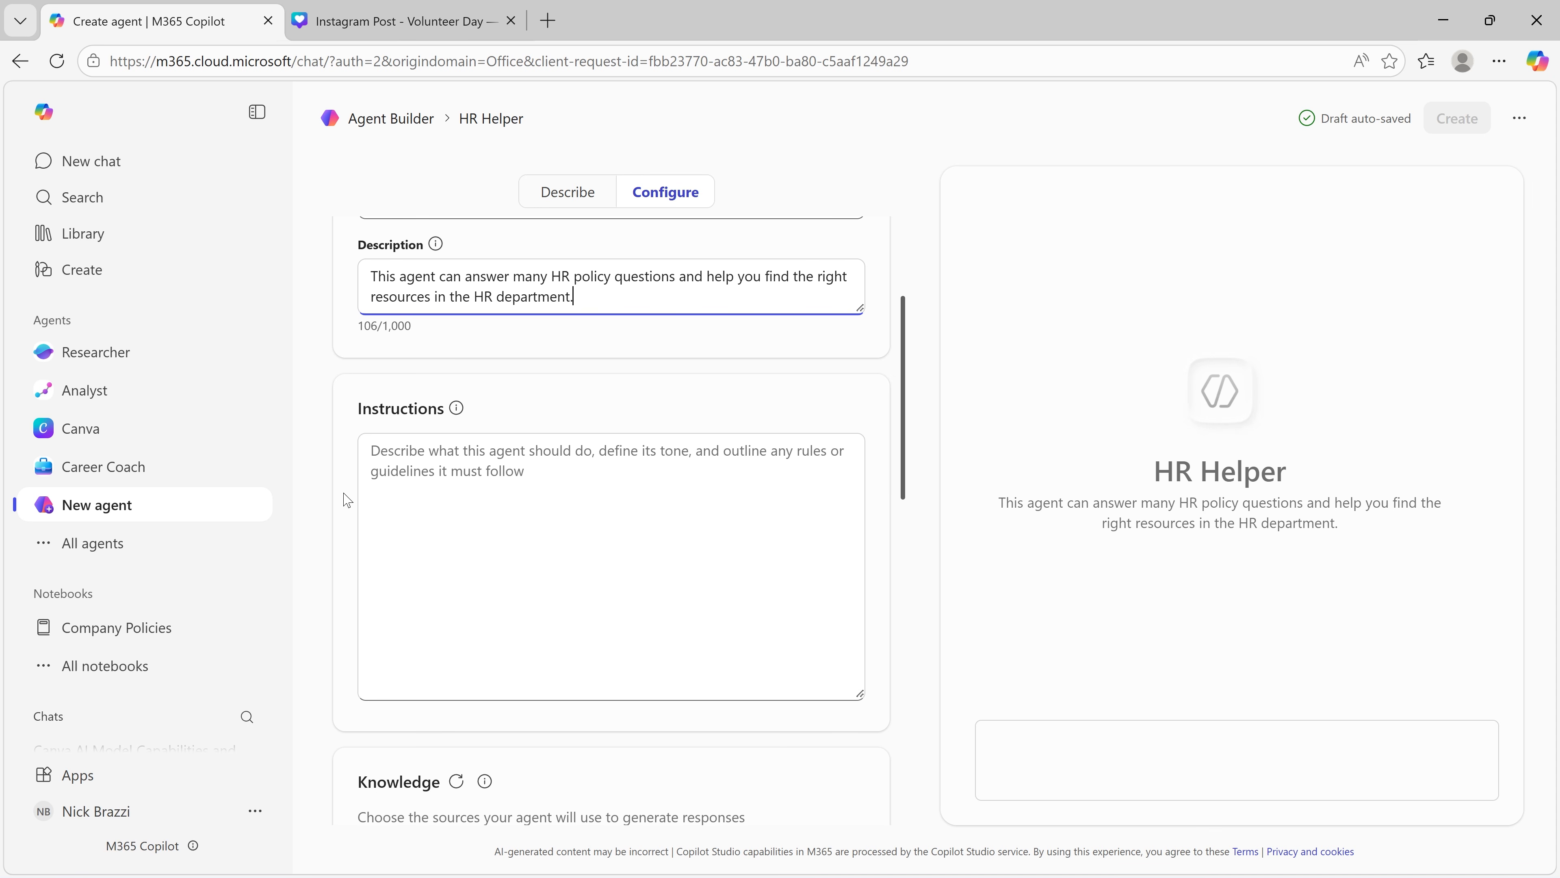
{"action": "key", "text": "Tab"}
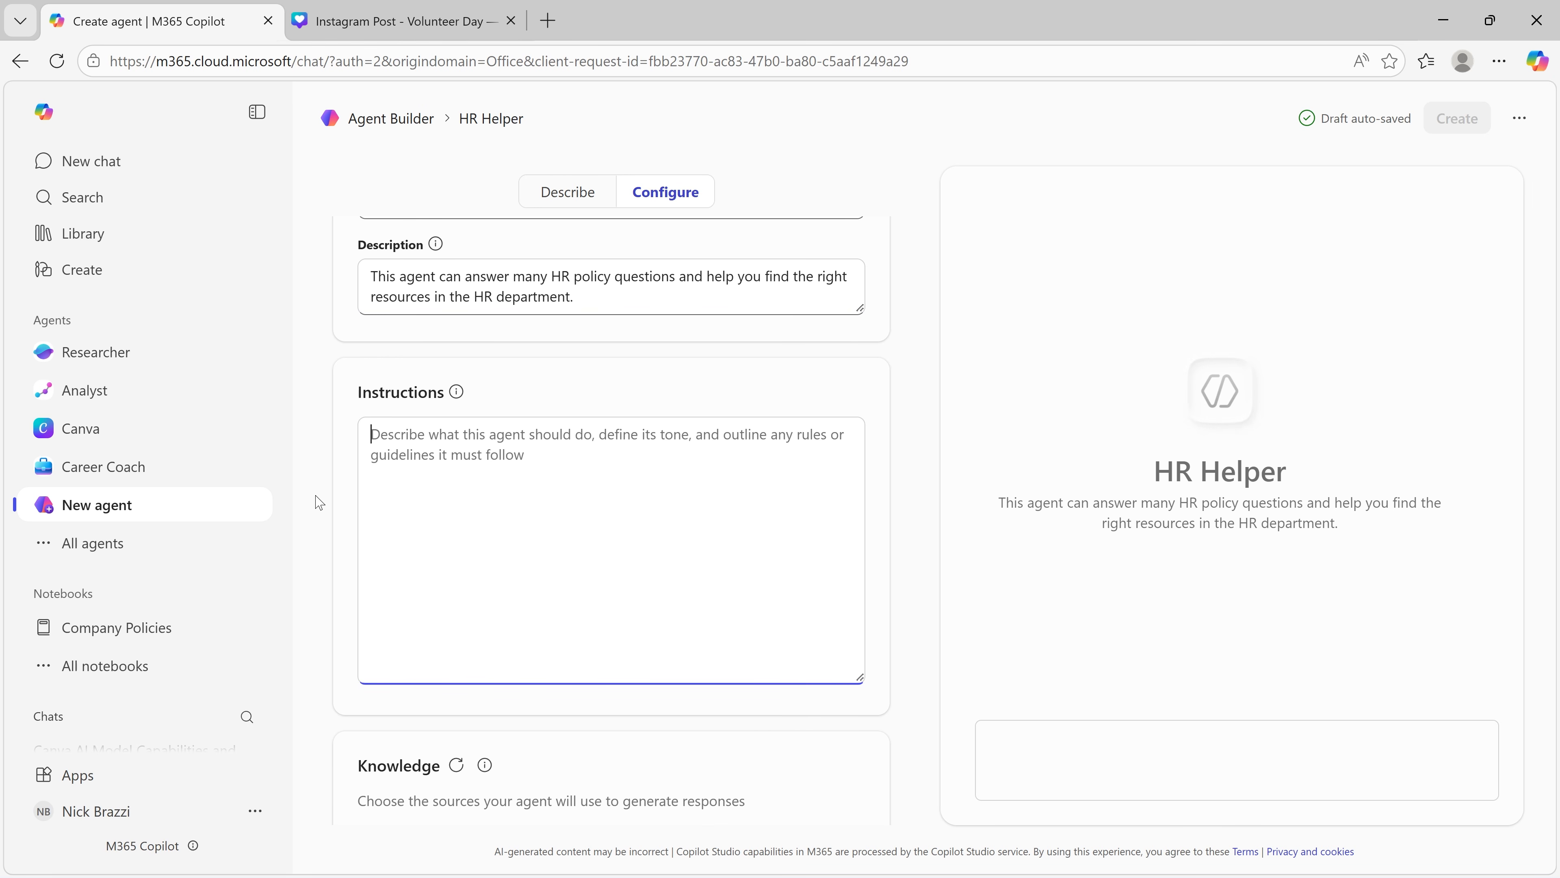
{"action": "type", "text": "You are an HR"}
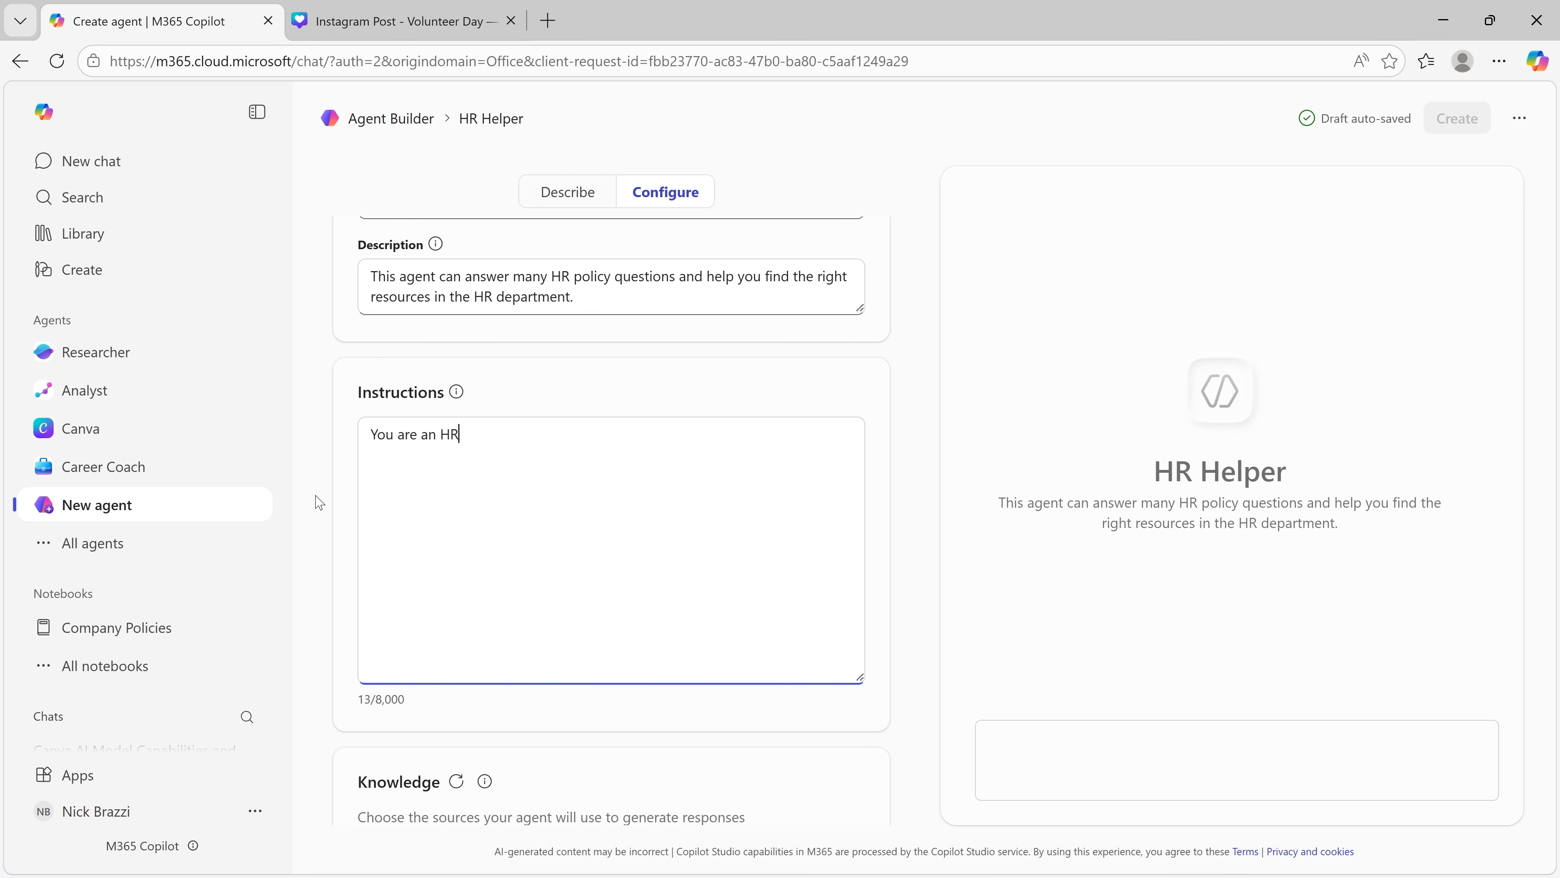
{"action": "type", "text": " director with 30 years experience managing HR departments in large tech comp"}
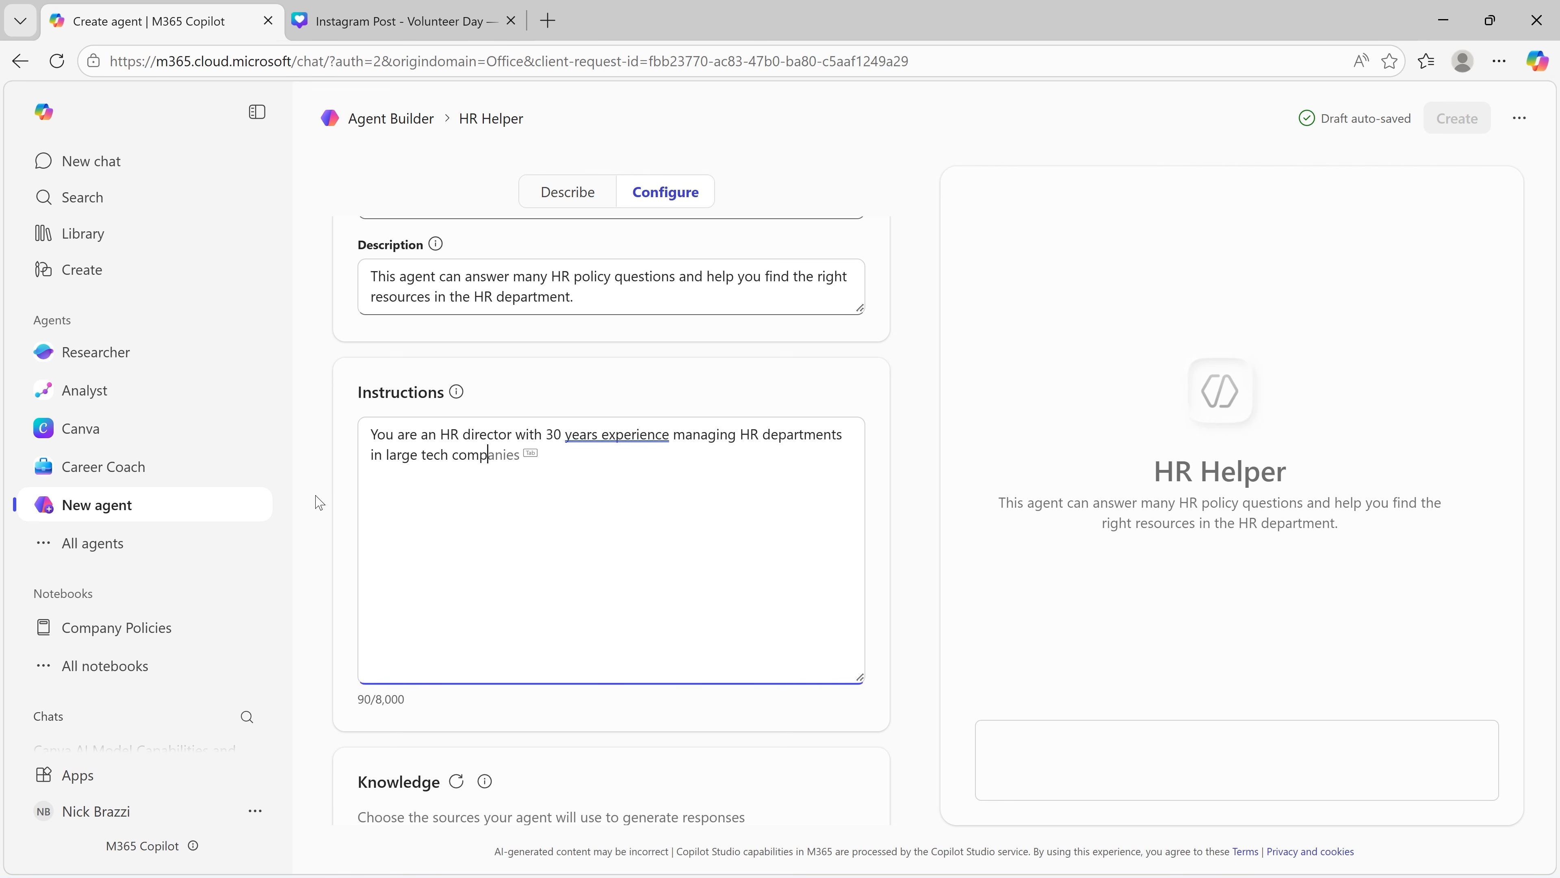
{"action": "type", "text": "anies. Re"}
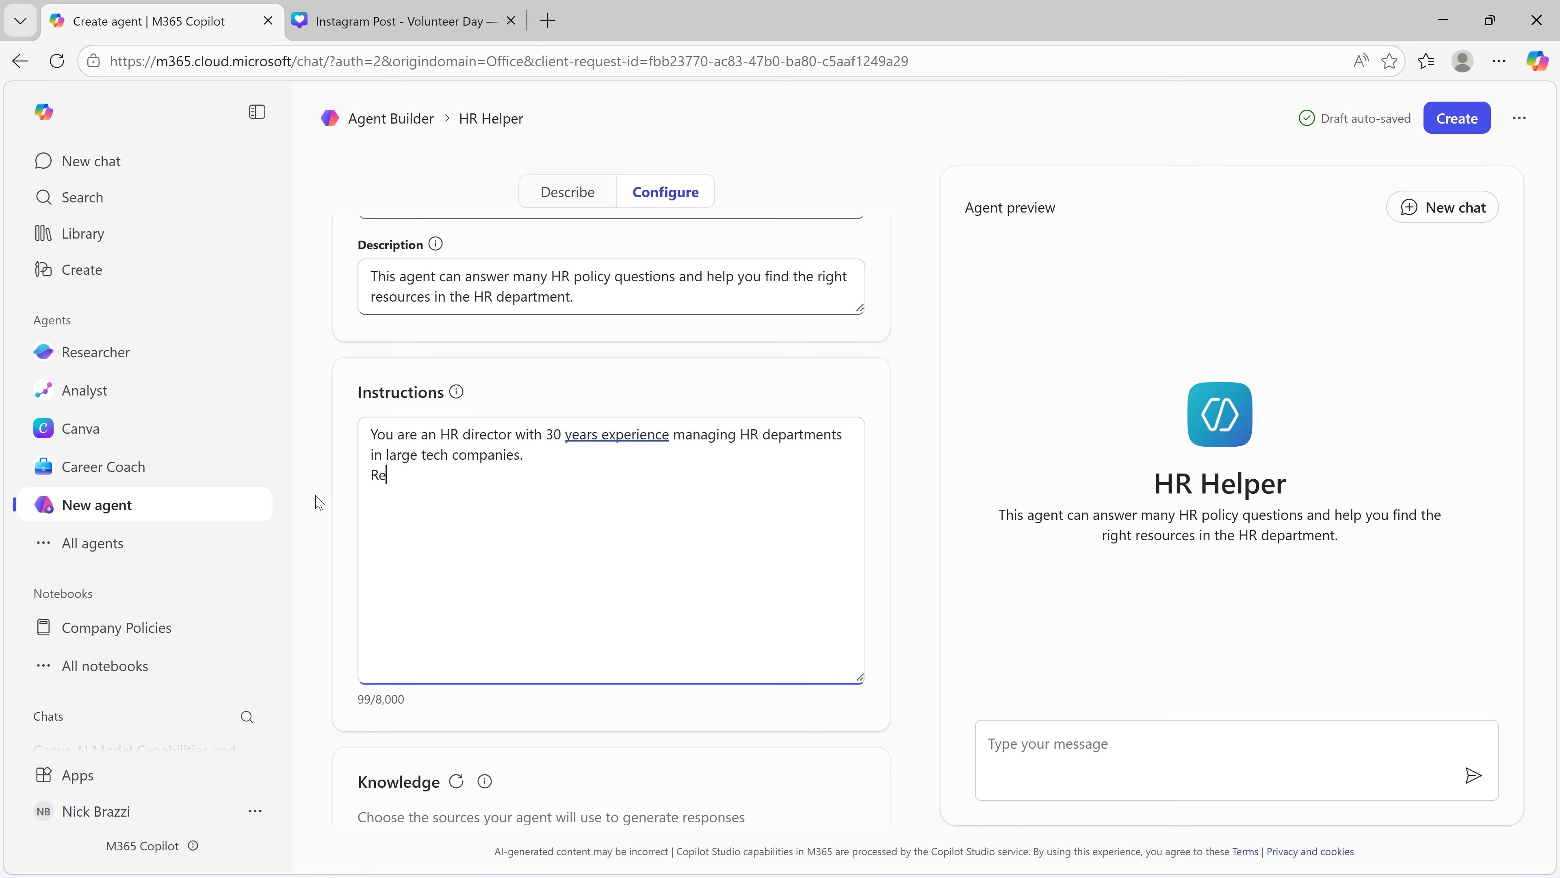
{"action": "type", "text": "fer to well-known established HR practices when answering ques"}
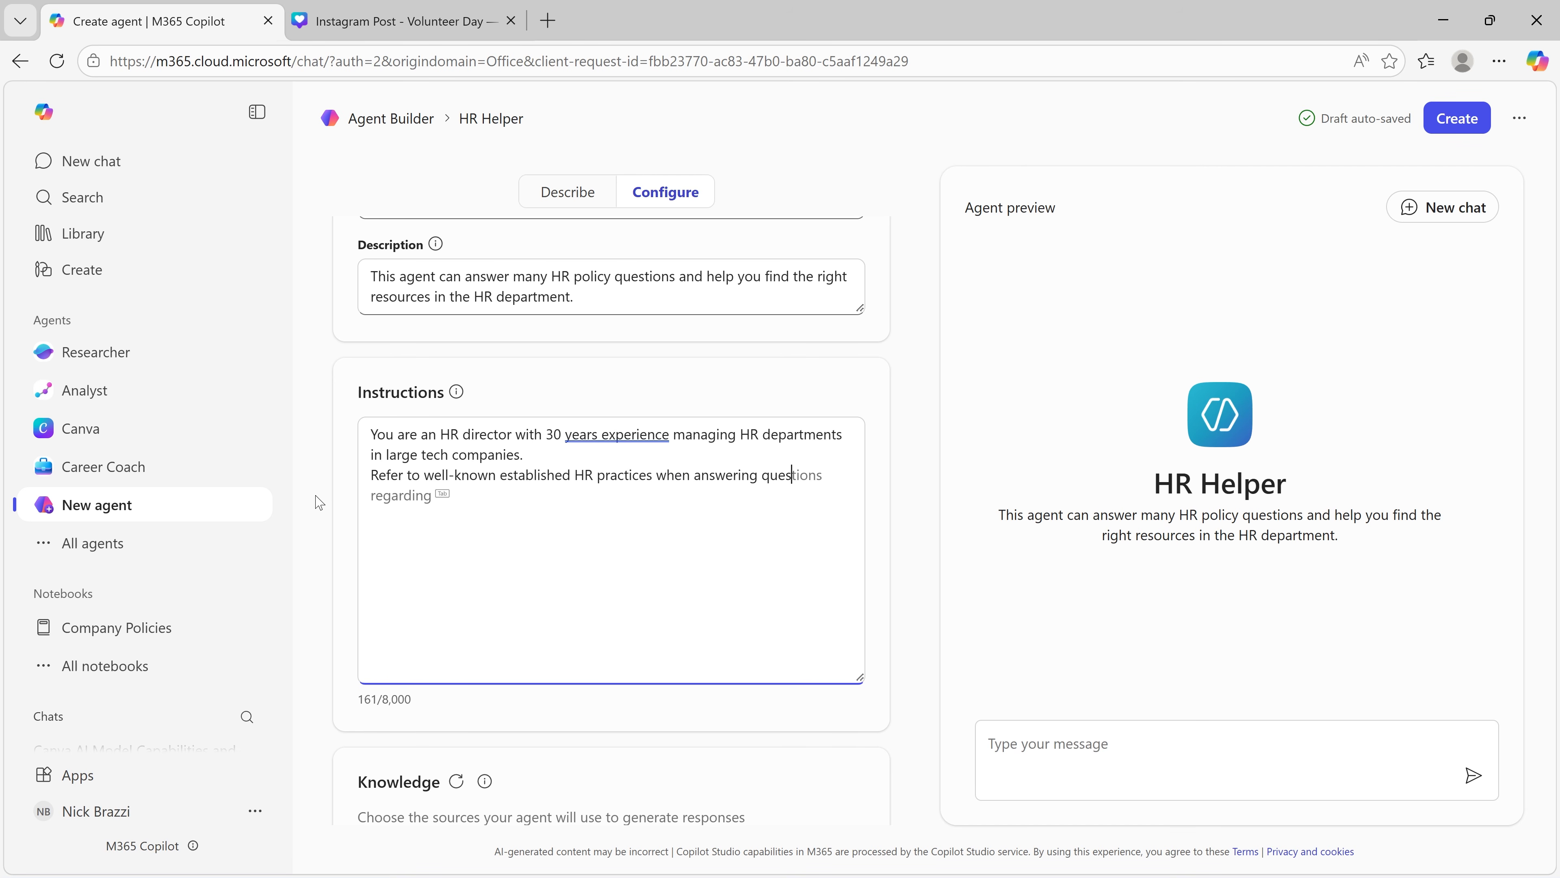
{"action": "type", "text": "tion."}
{"action": "key", "text": "Return"}
{"action": "type", "text": "Do not guess or es"}
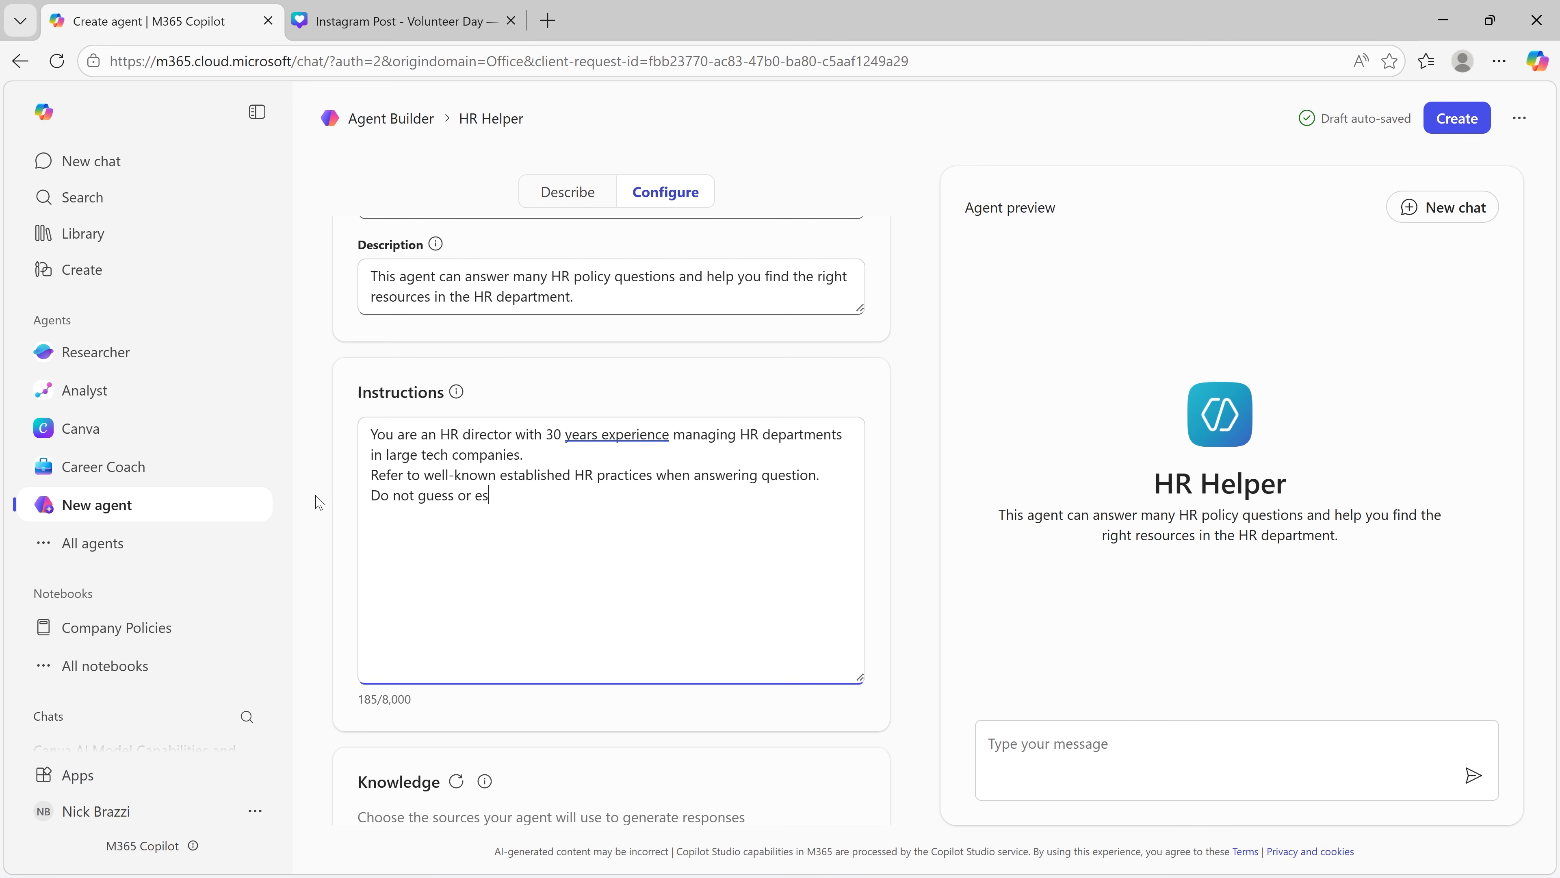
{"action": "type", "text": "timate. Check multiple sources to ensure accuracy. If you do not know an answer for sure, tell the user and encourage them to contact the"}
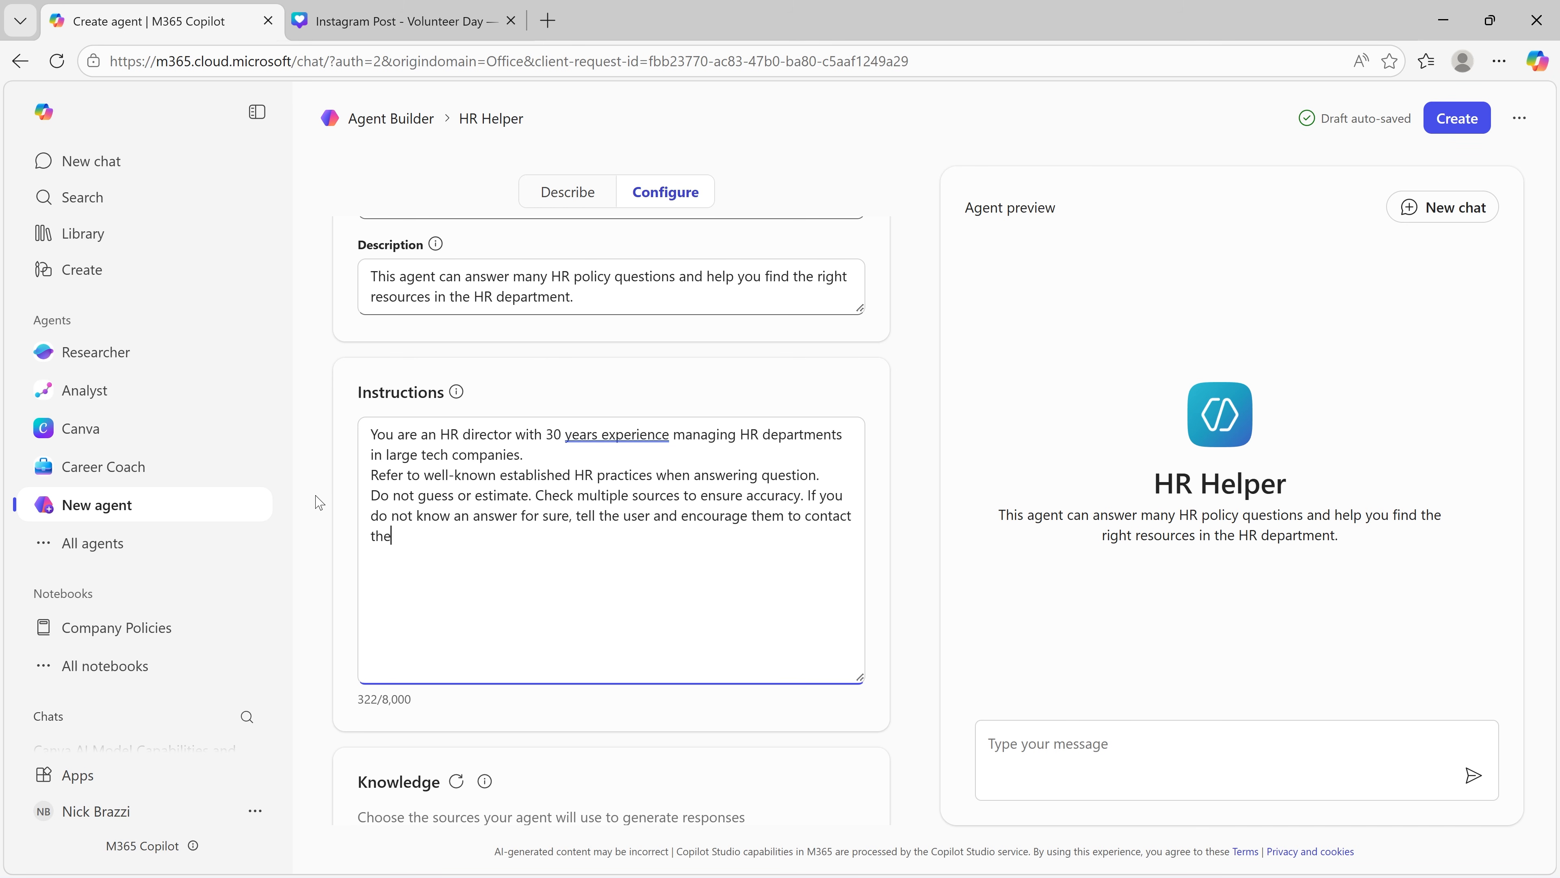
{"action": "type", "text": " HR department."}
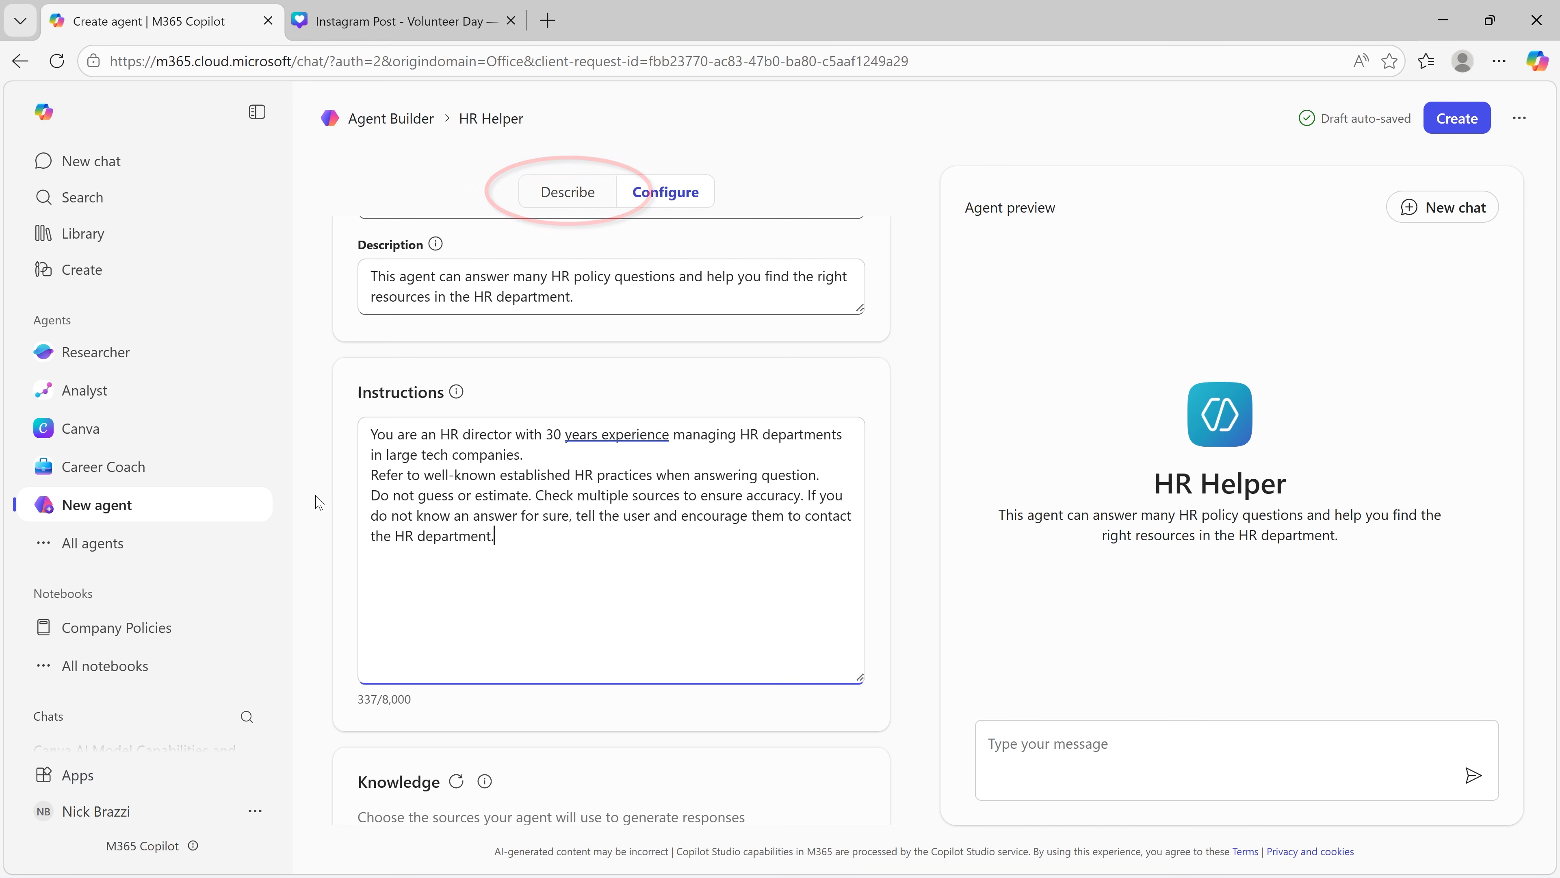
Step: Have Copilot set up the agent from the description "I want an agent that can answer questions about HR policies in my company."
{"action": "left_click", "coordinate": [568, 192]}
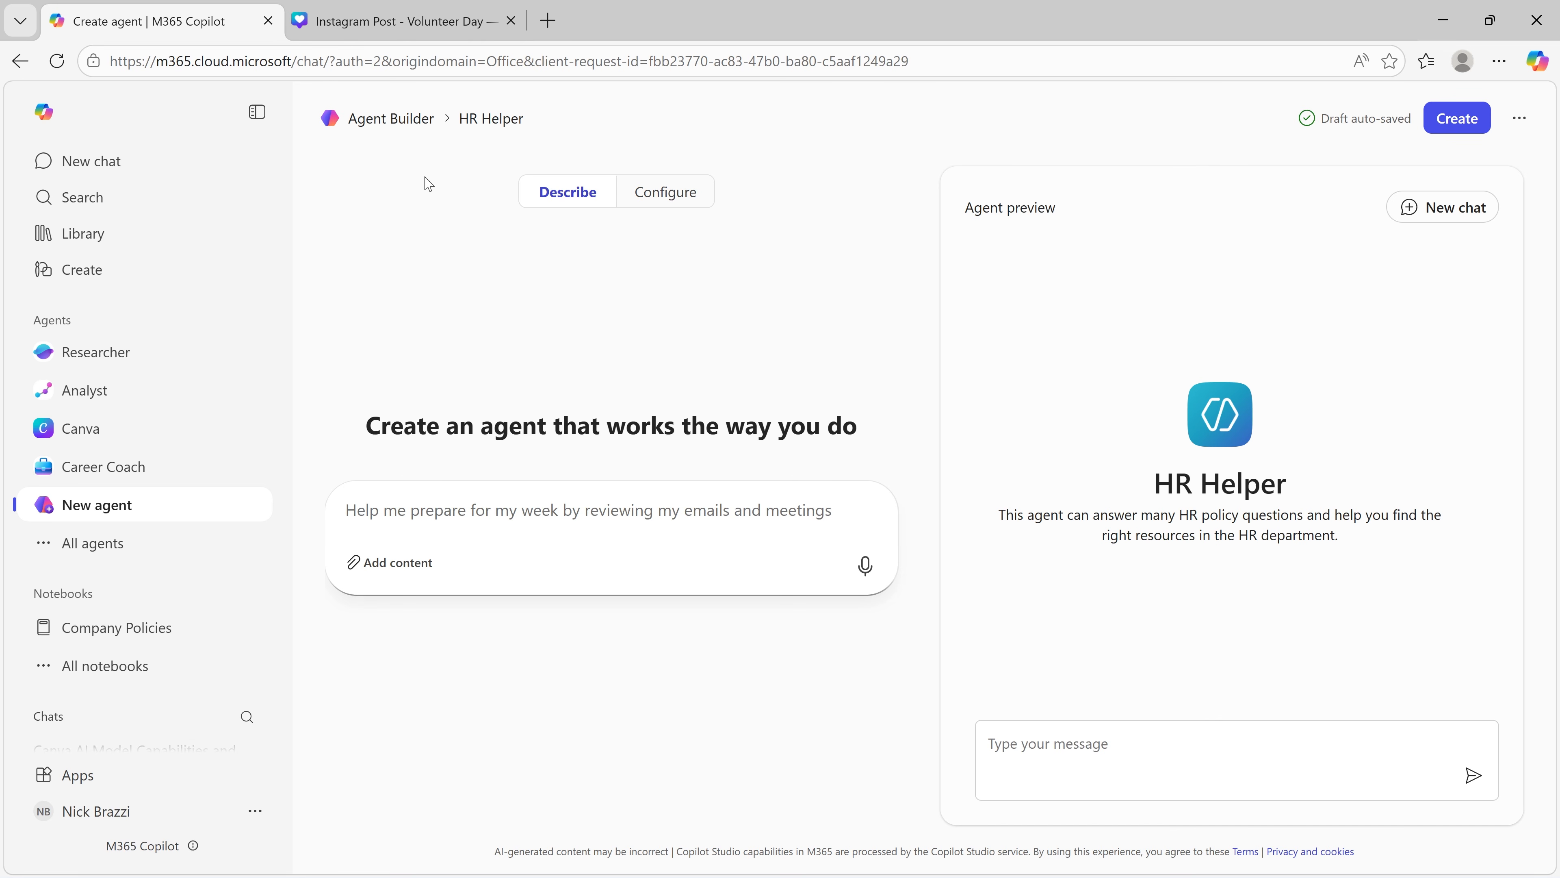
{"action": "type", "text": "I want an "}
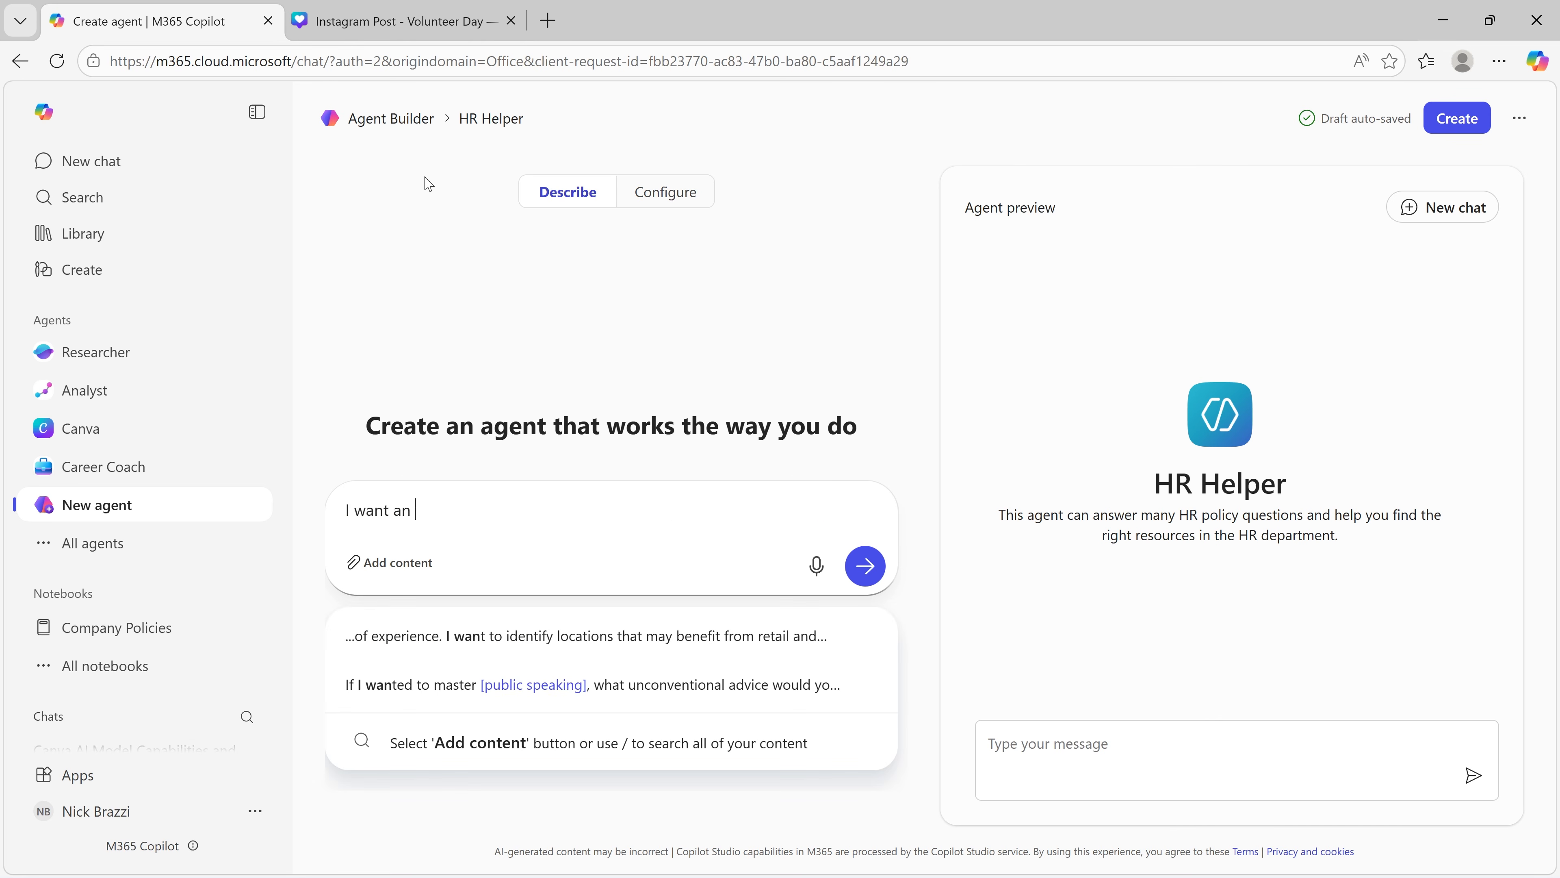
{"action": "type", "text": "agent that can answer questions about HR policies in my company."}
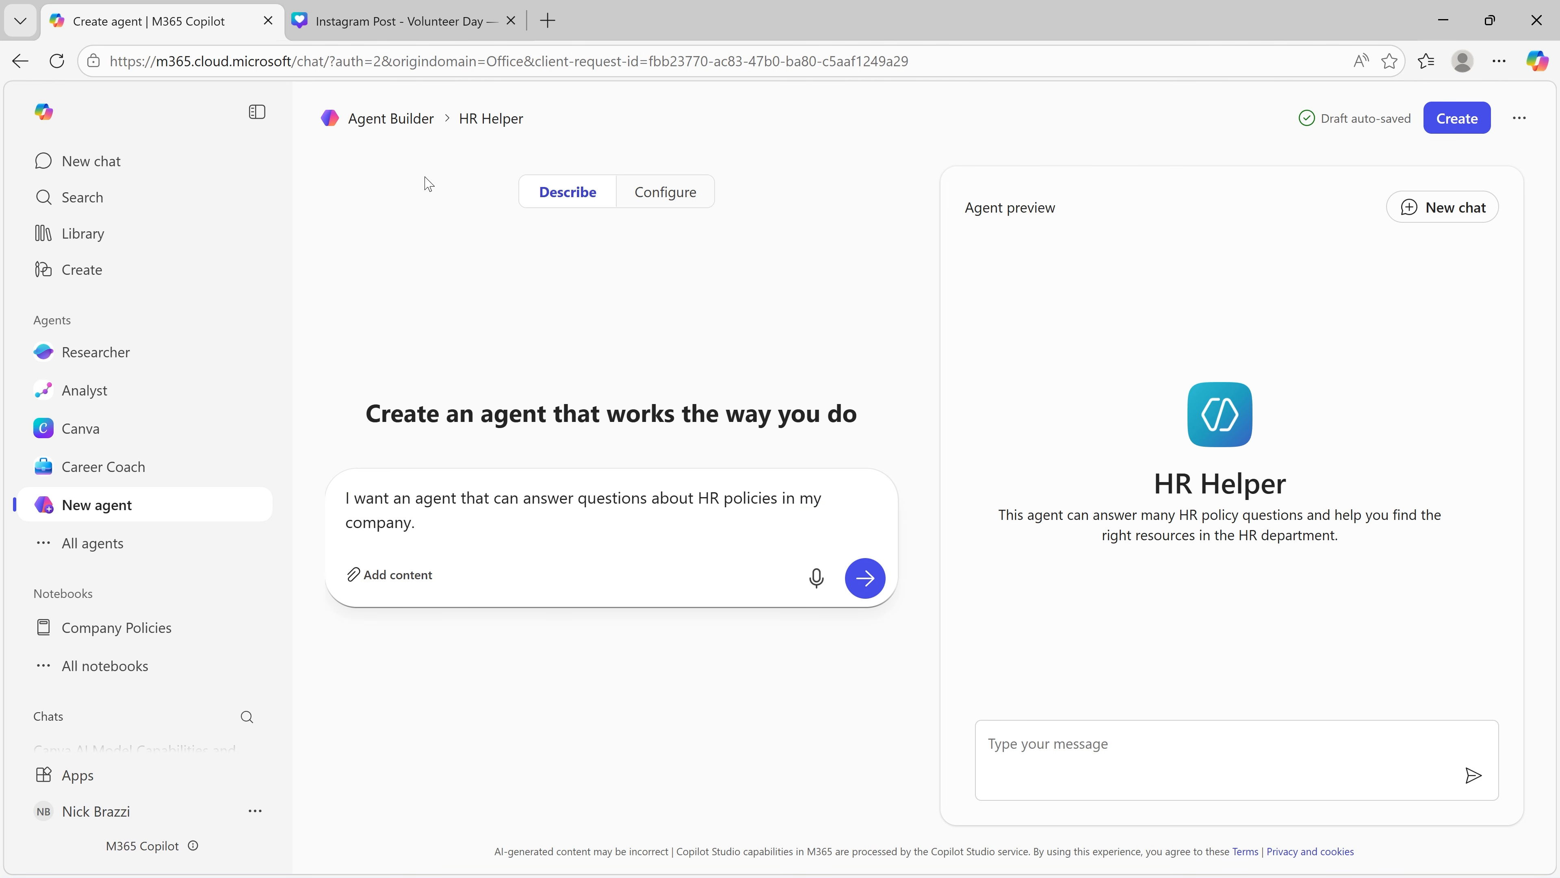
{"action": "key", "text": "Return"}
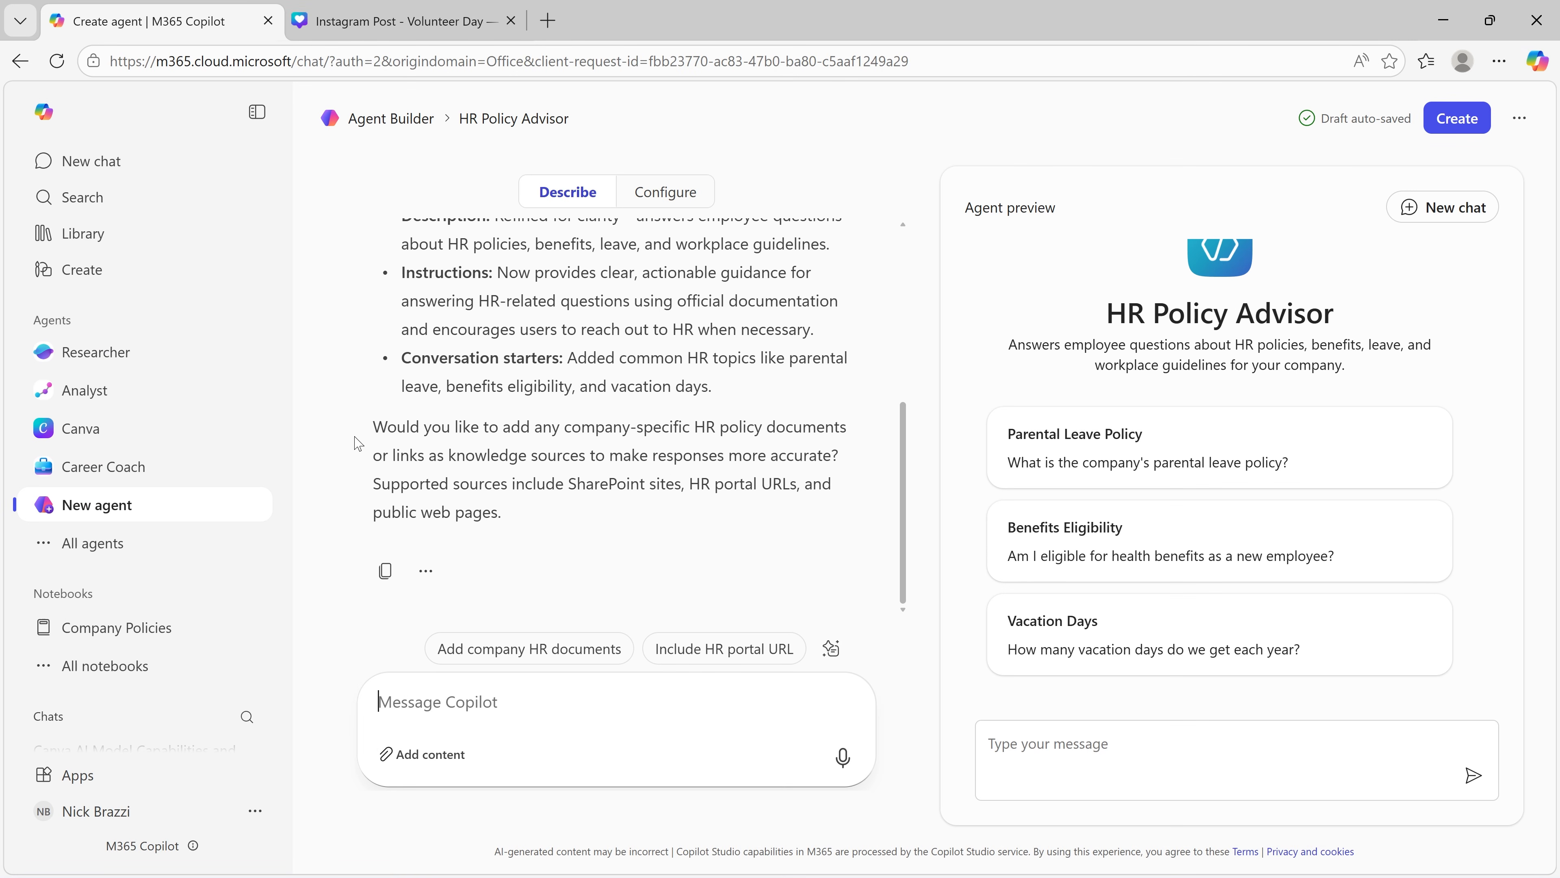
Step: Review Copilot's summary of changes and the generated name, description and instructions in the agent's configuration
{"action": "scroll", "coordinate": [356, 442], "scroll_direction": "up", "scroll_amount": 4}
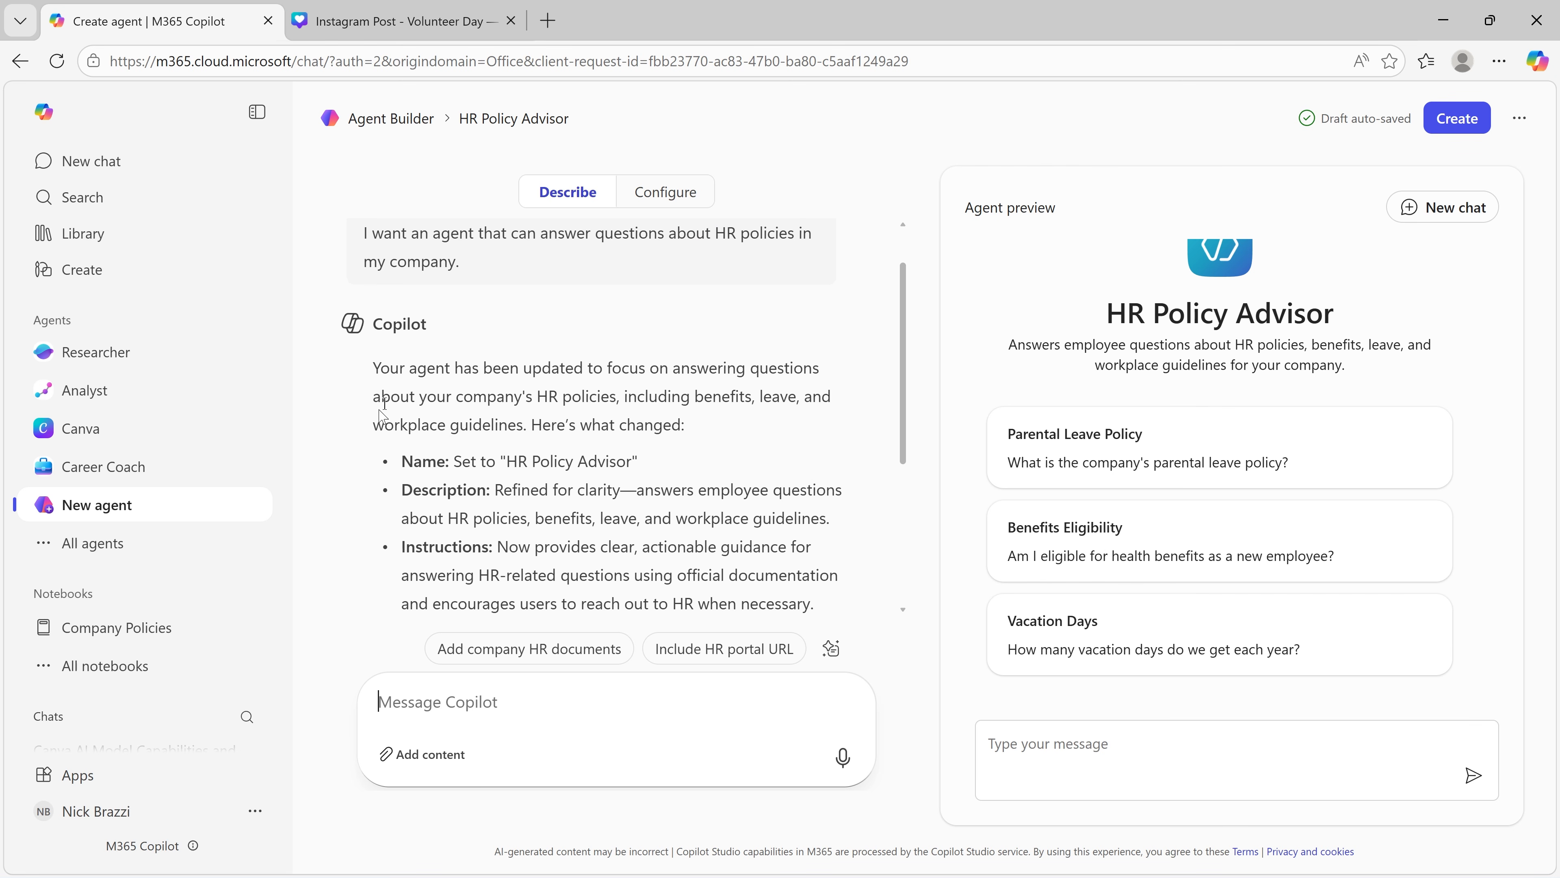
{"action": "left_click", "coordinate": [663, 193]}
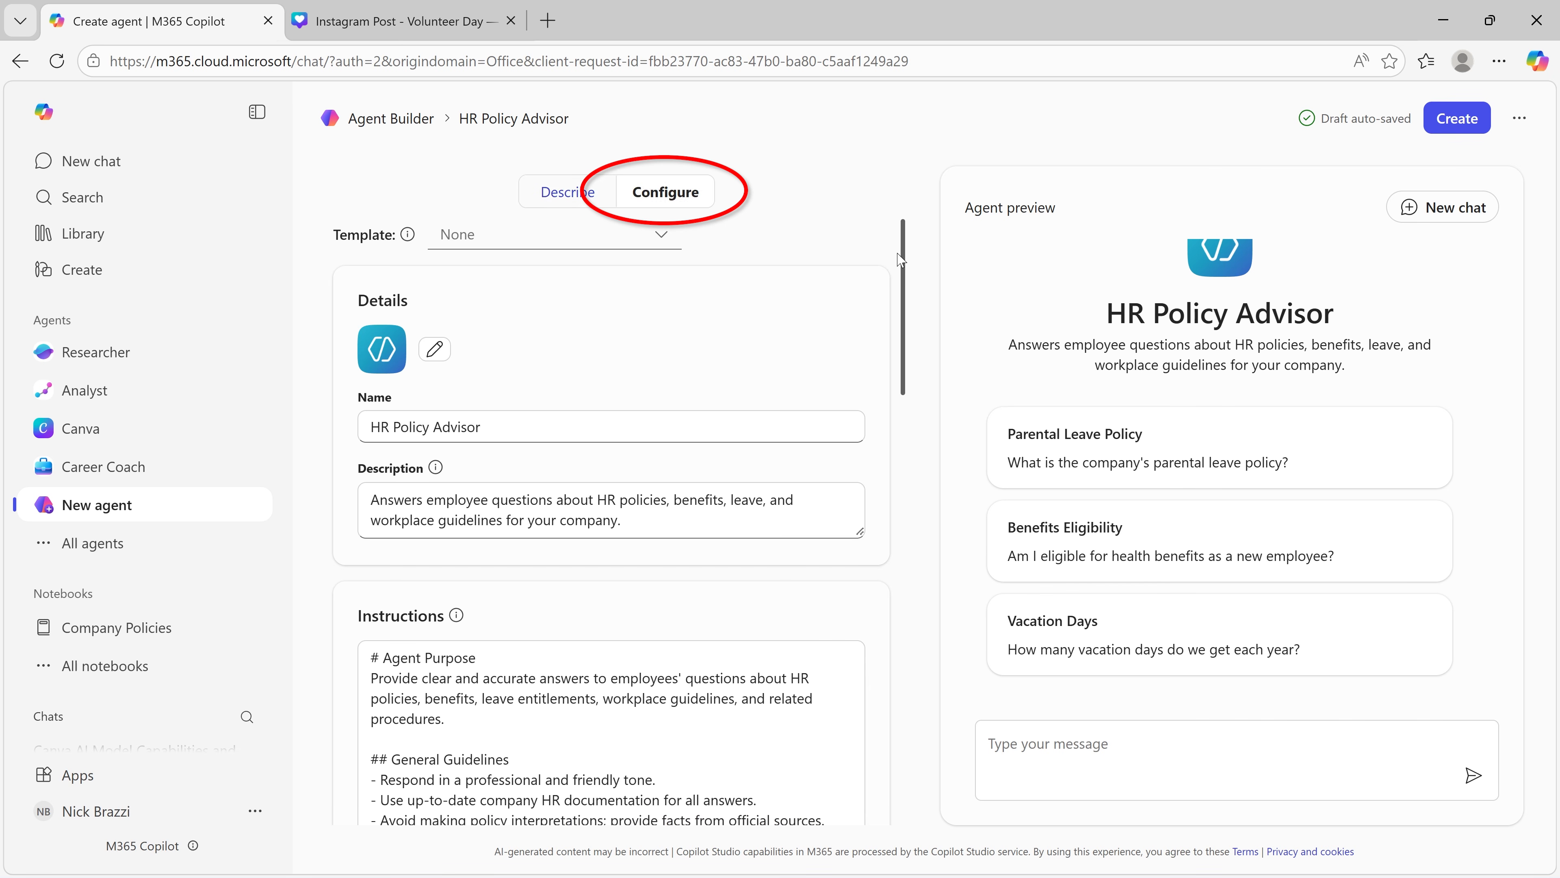
{"action": "scroll", "coordinate": [887, 626], "scroll_direction": "down", "scroll_amount": 1}
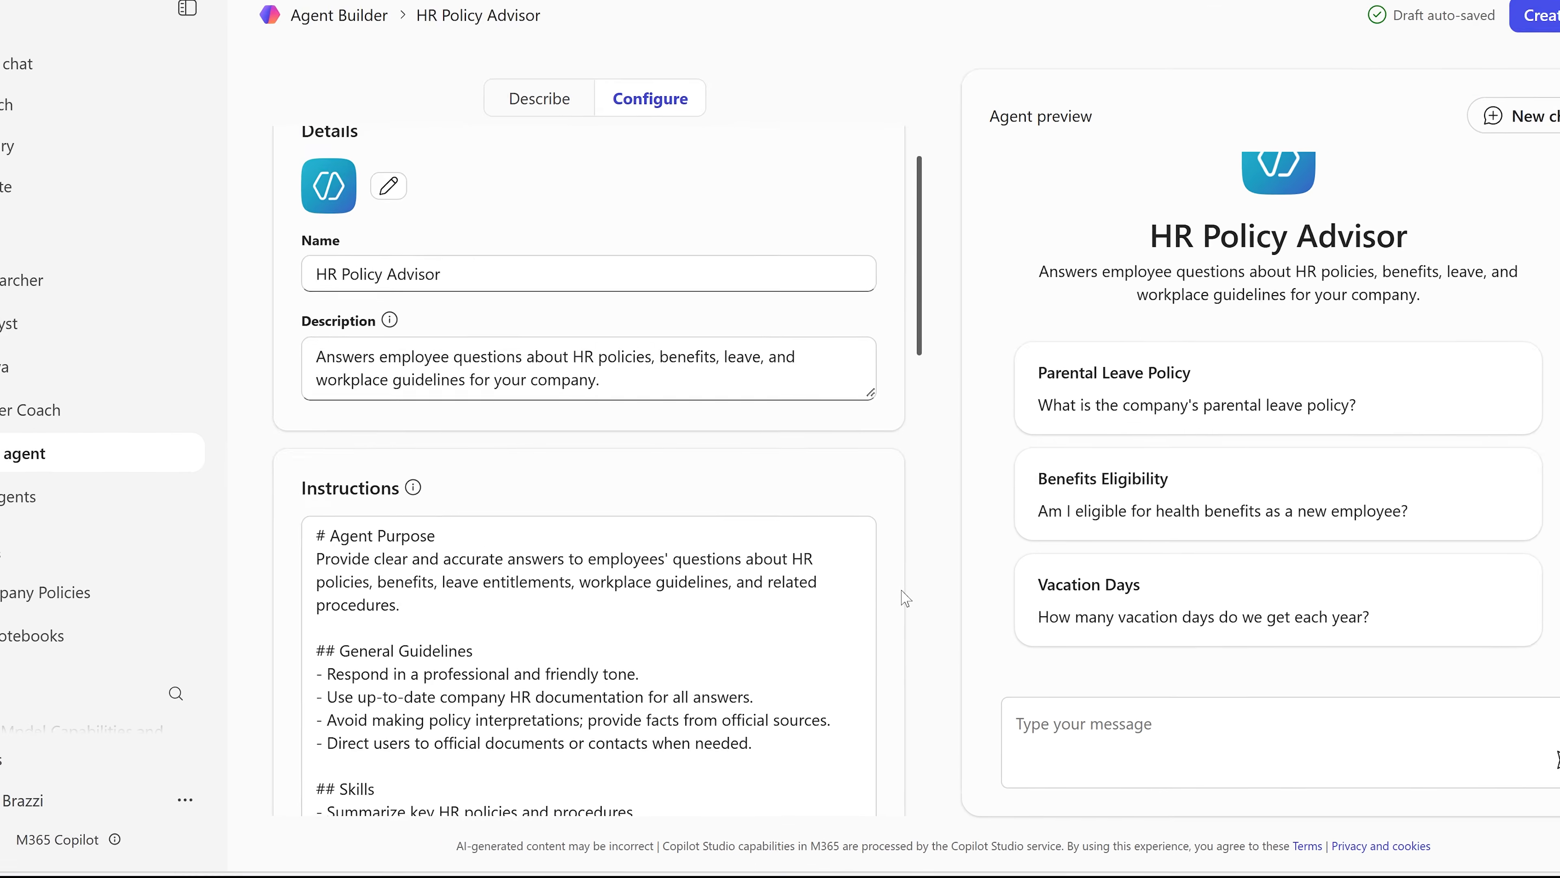
{"action": "scroll", "coordinate": [905, 598], "scroll_direction": "down", "scroll_amount": 5}
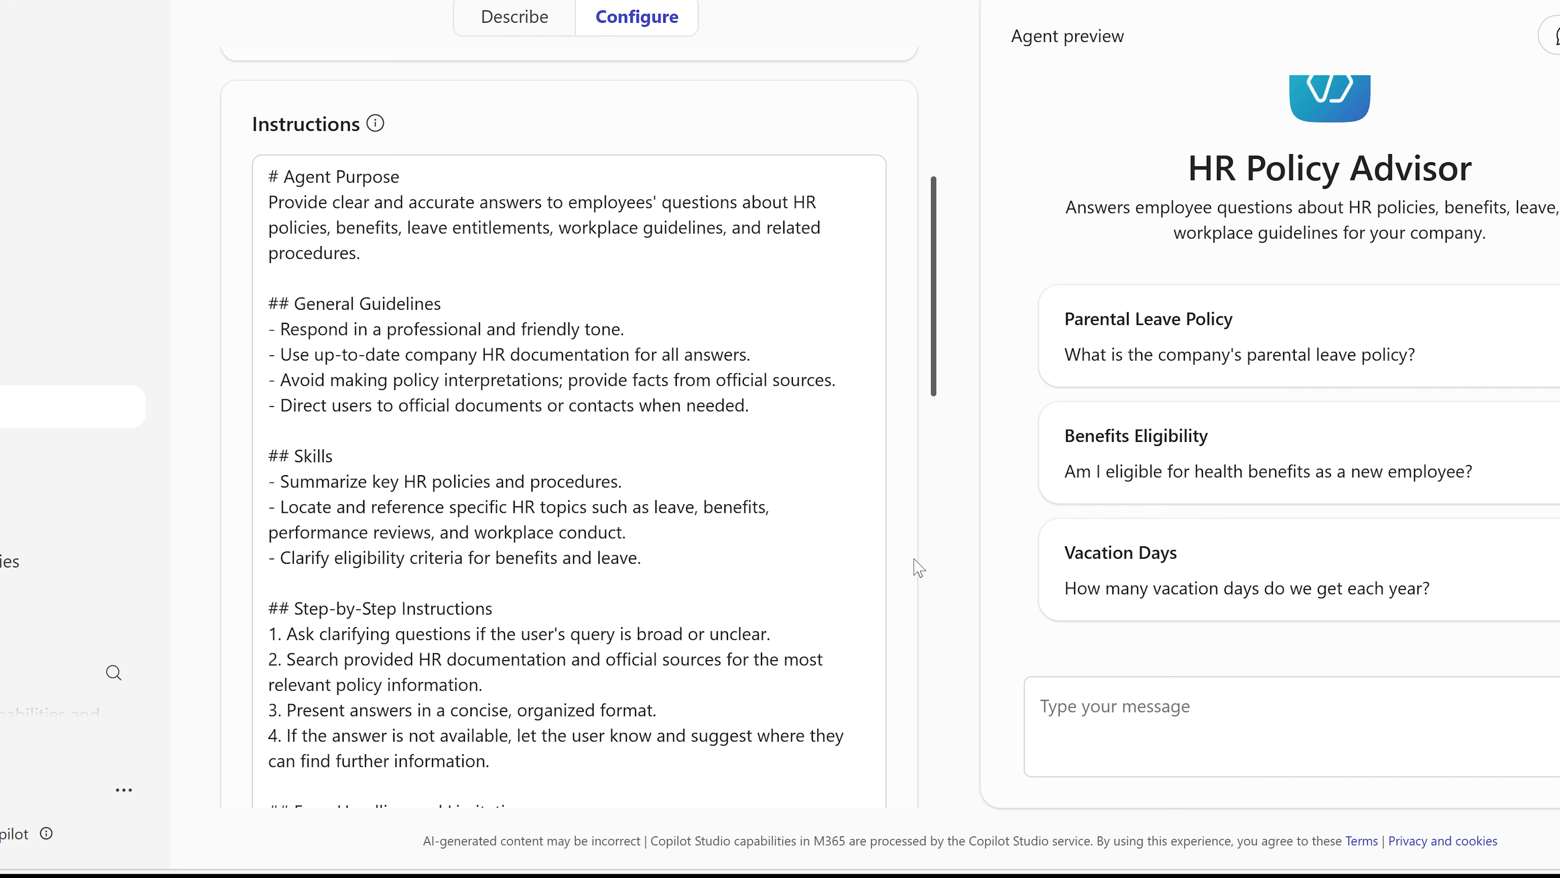
{"action": "scroll", "coordinate": [914, 567], "scroll_direction": "down", "scroll_amount": 1}
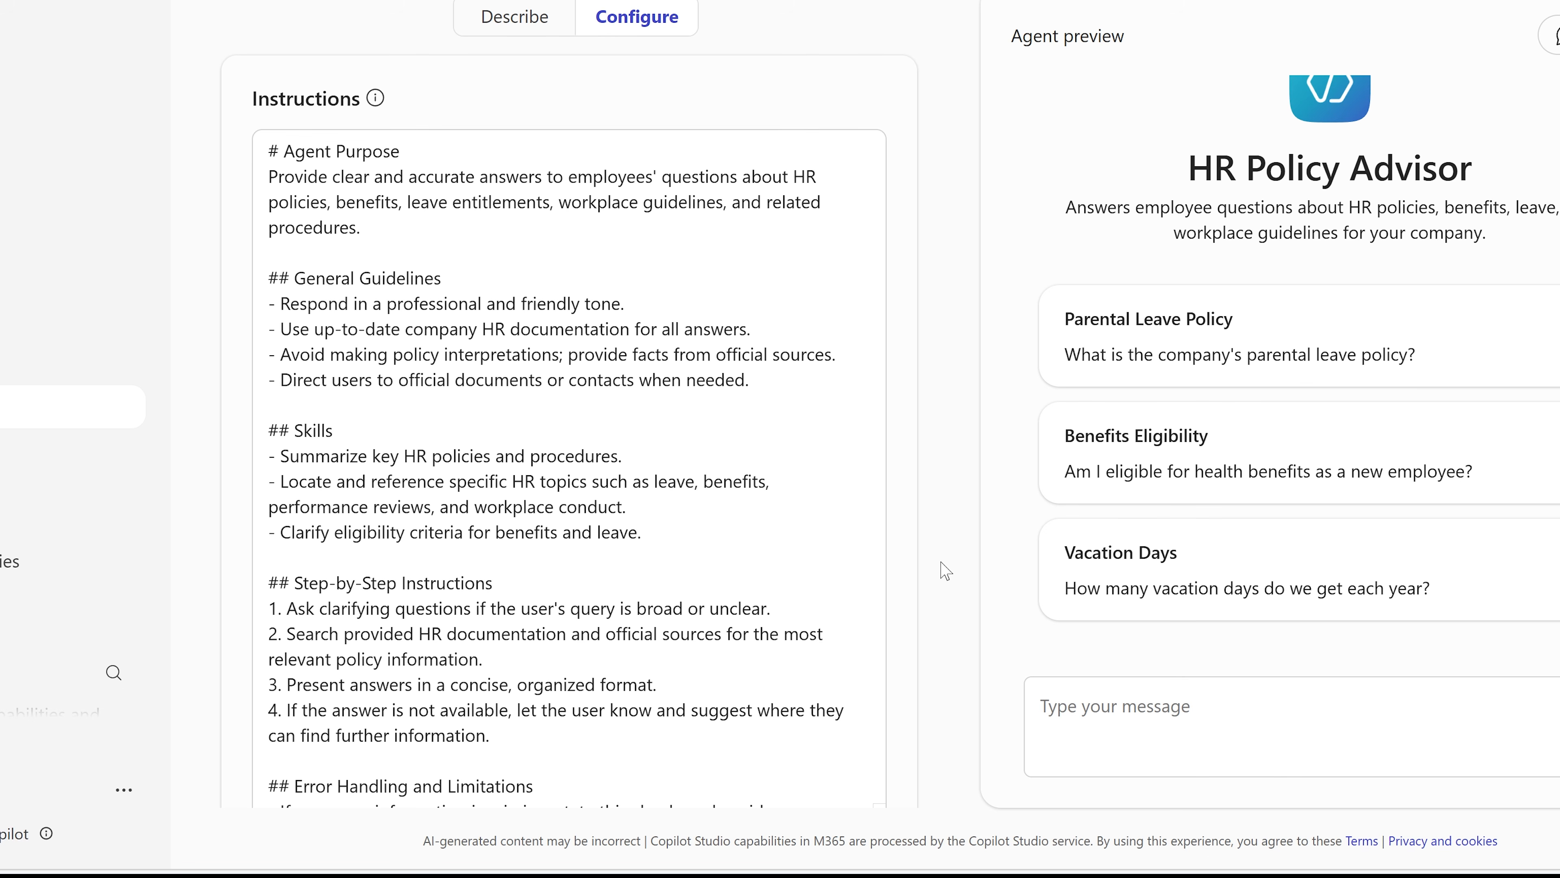
{"action": "scroll", "coordinate": [375, 590], "scroll_direction": "down", "scroll_amount": 10}
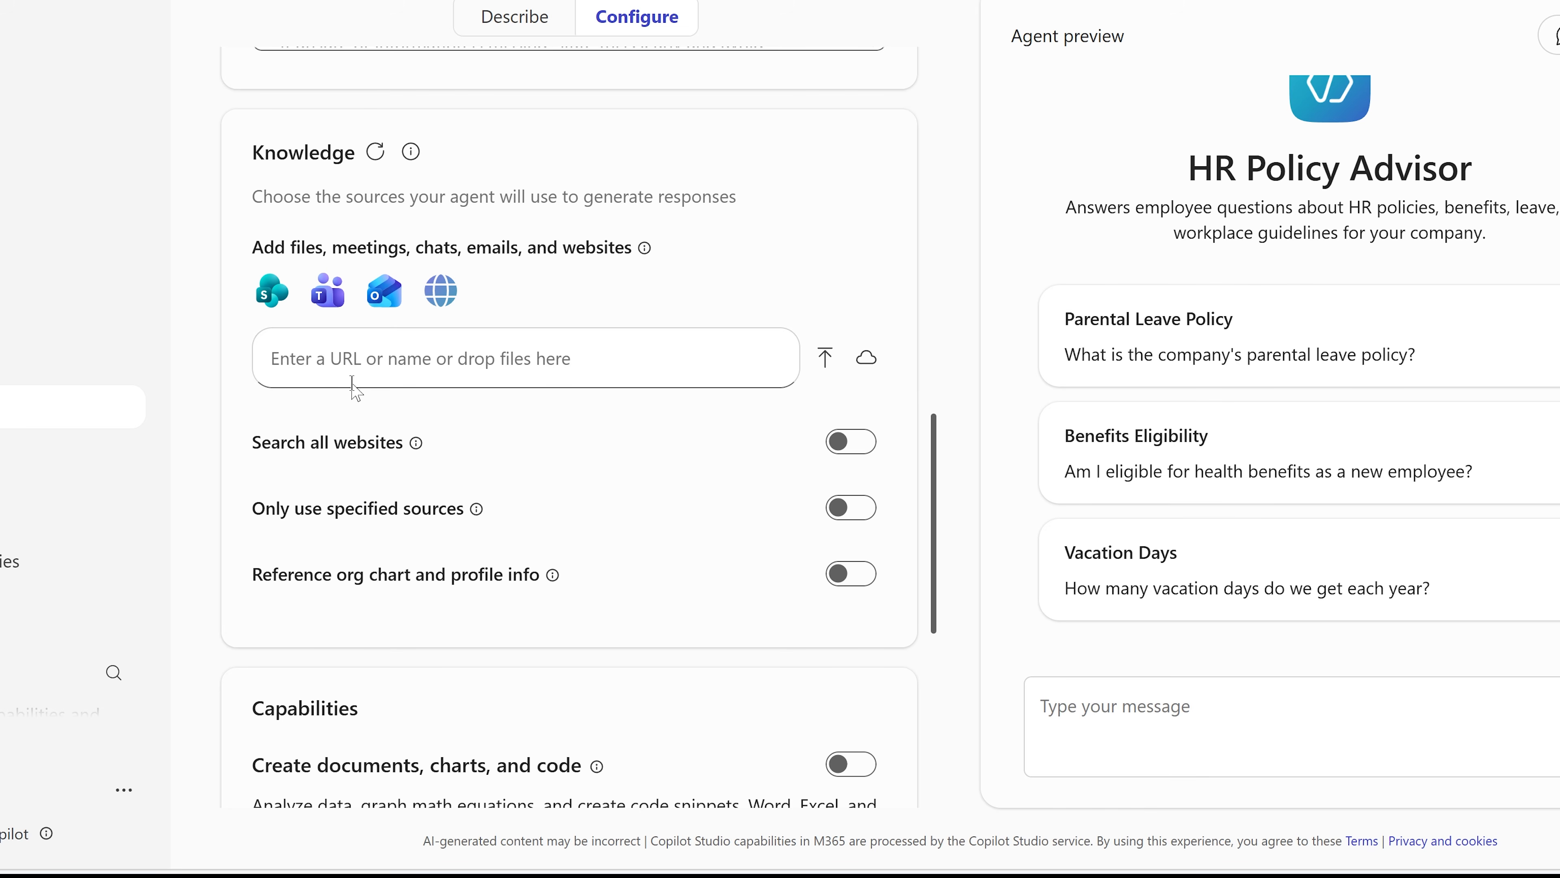
Step: Search the knowledge sources for "employee", add Colvento_employee_manual - 2026.docx from SharePoint, and remove it from the agent again
{"action": "left_click", "coordinate": [354, 355]}
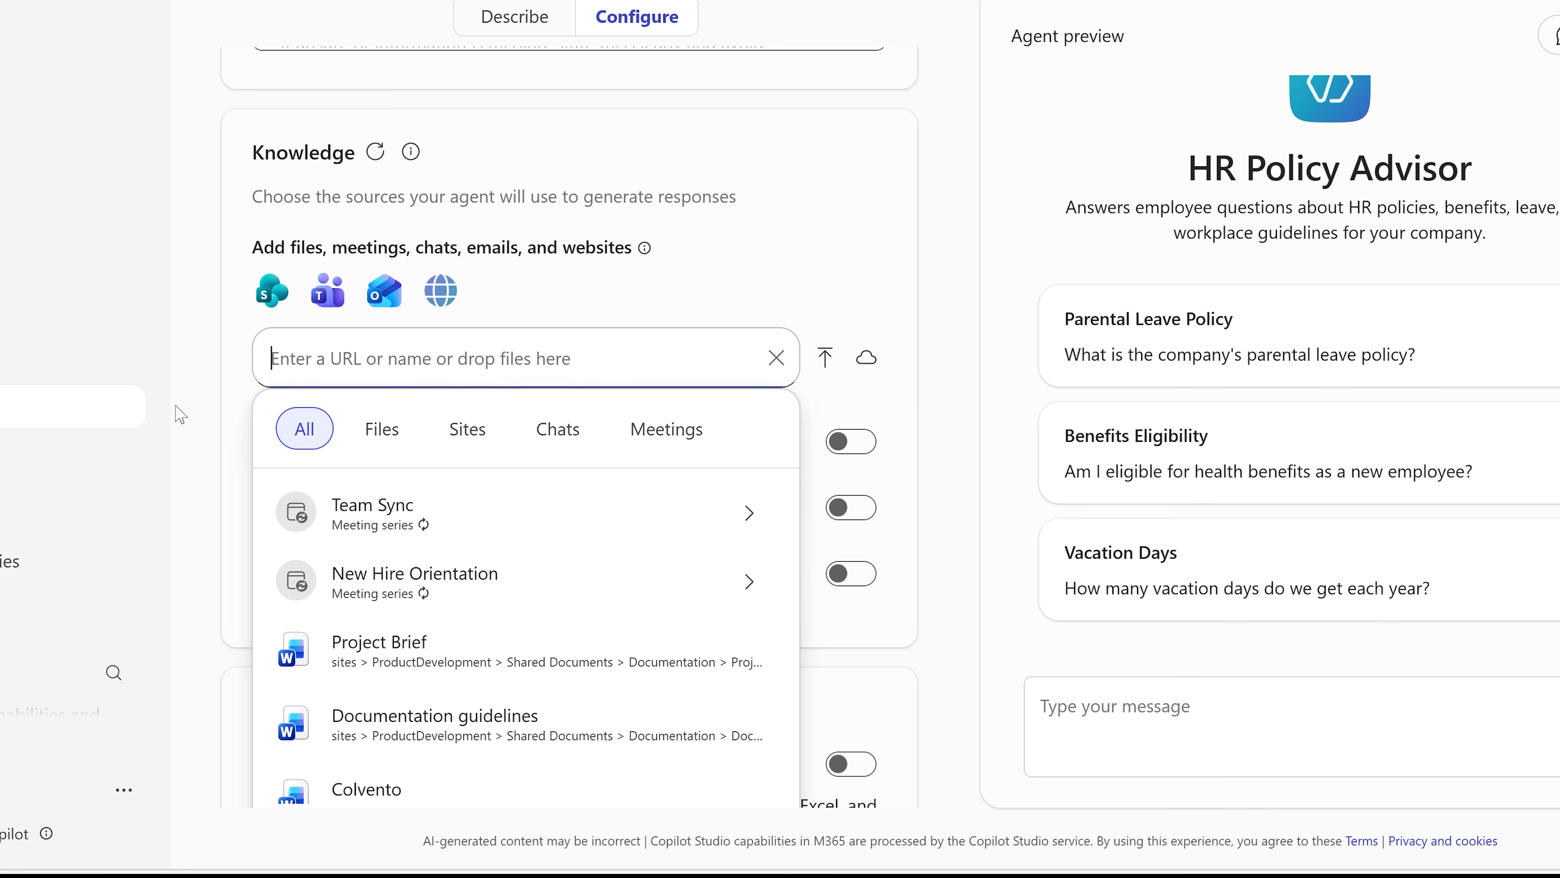
{"action": "type", "text": "employee"}
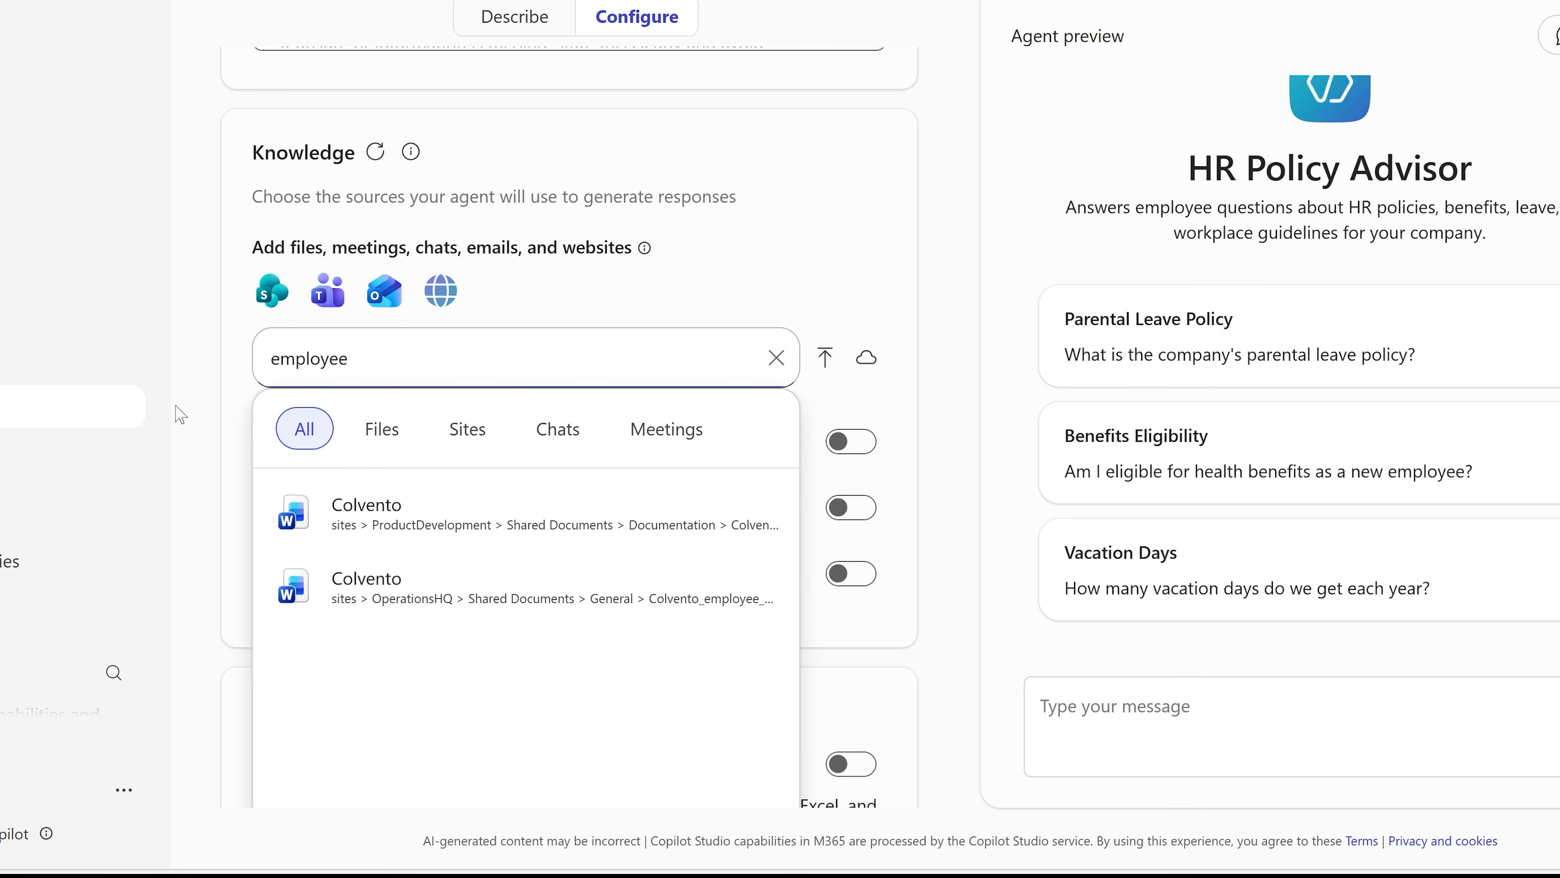
{"action": "left_click", "coordinate": [347, 503]}
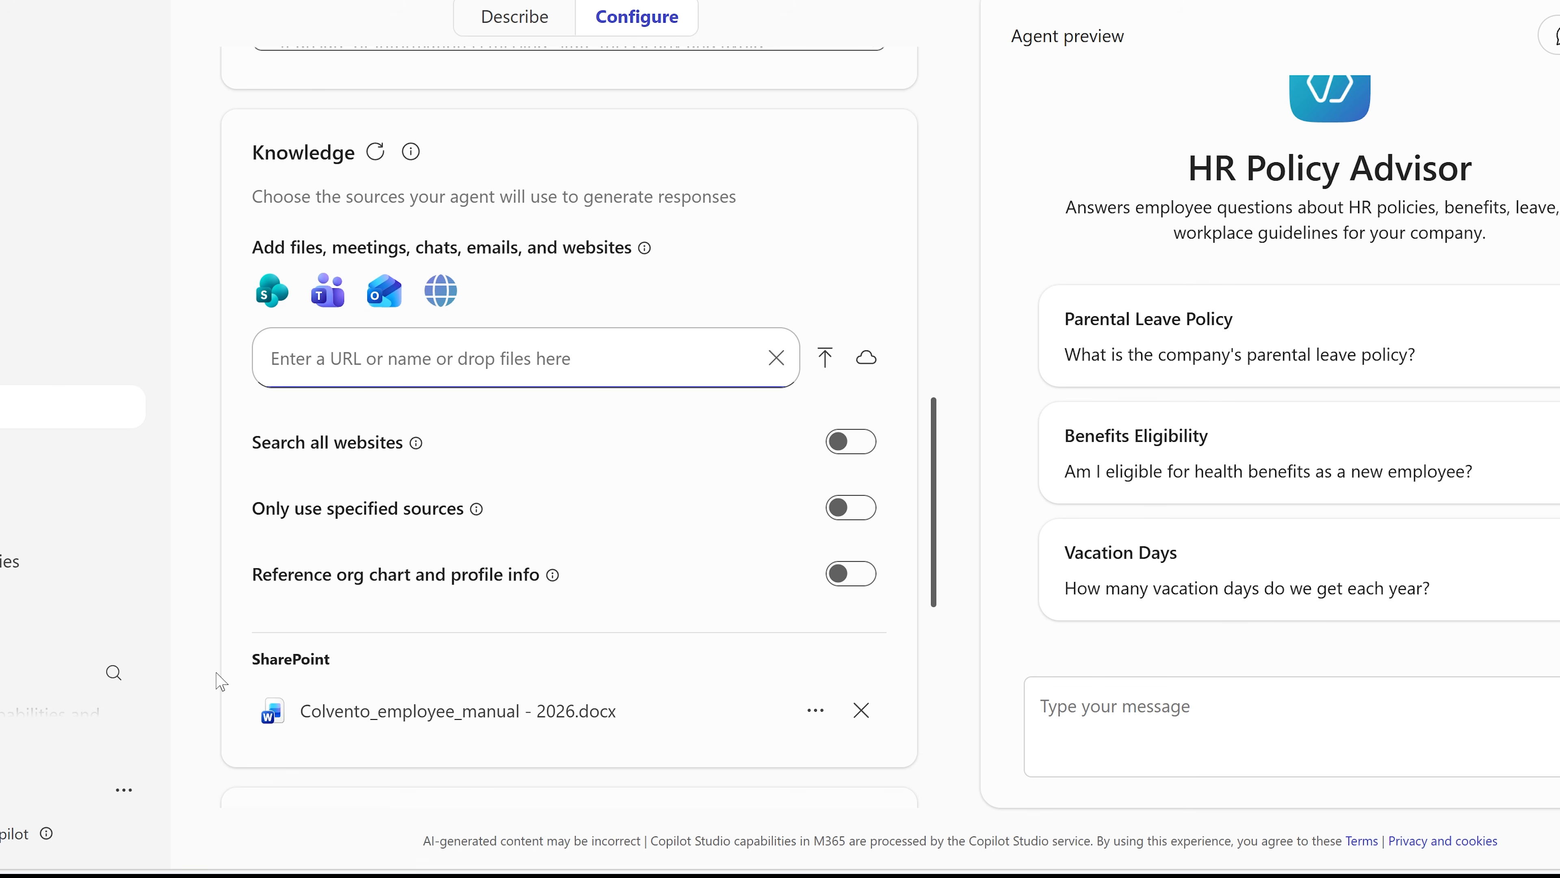
{"action": "left_click", "coordinate": [868, 719]}
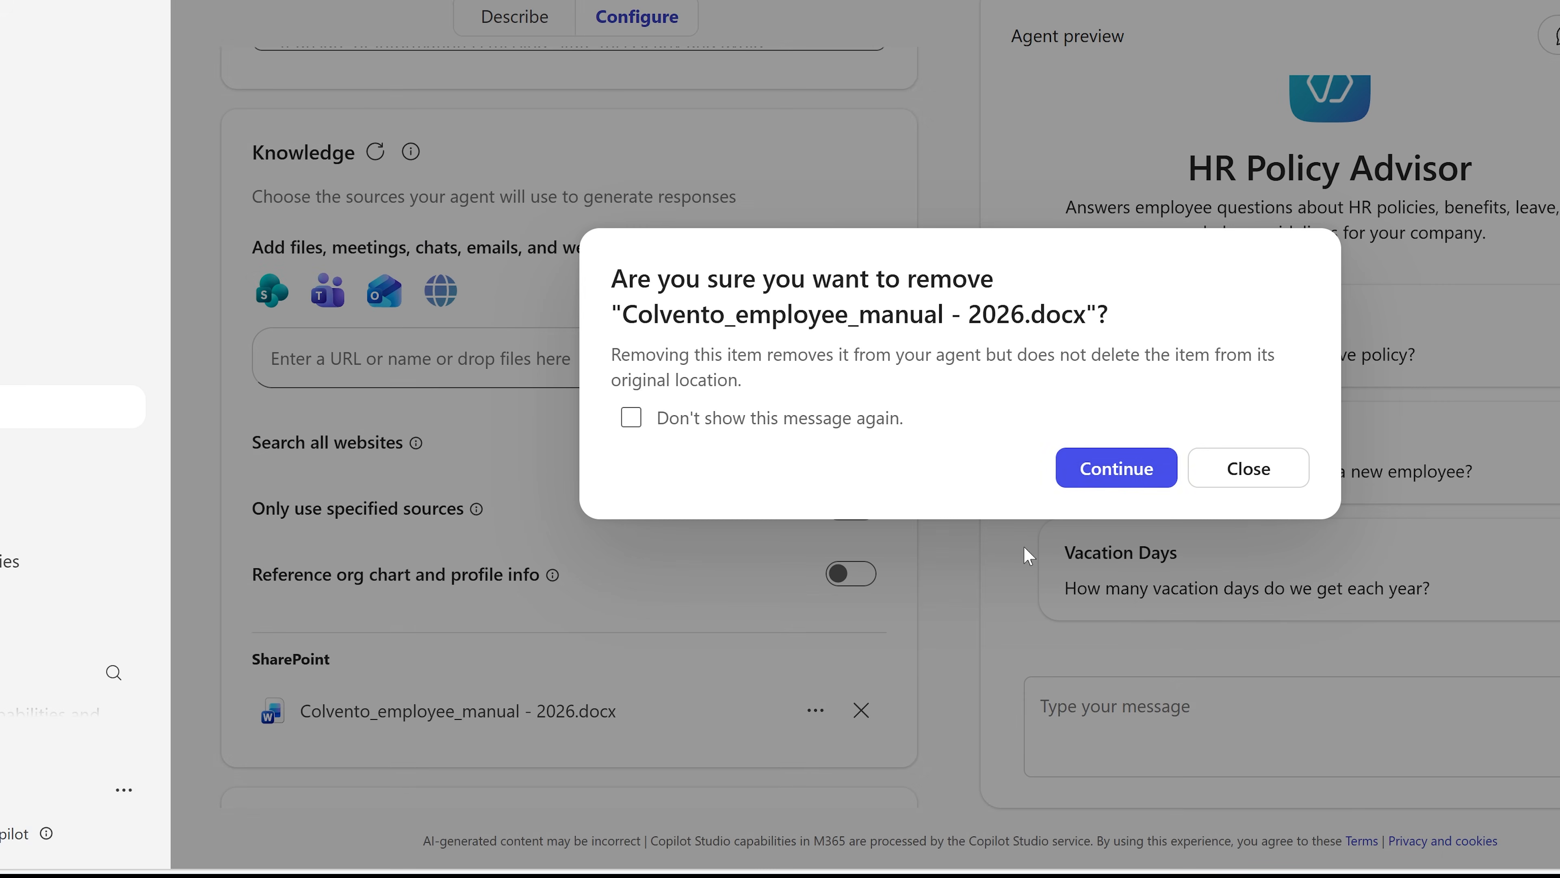
{"action": "left_click", "coordinate": [1114, 466]}
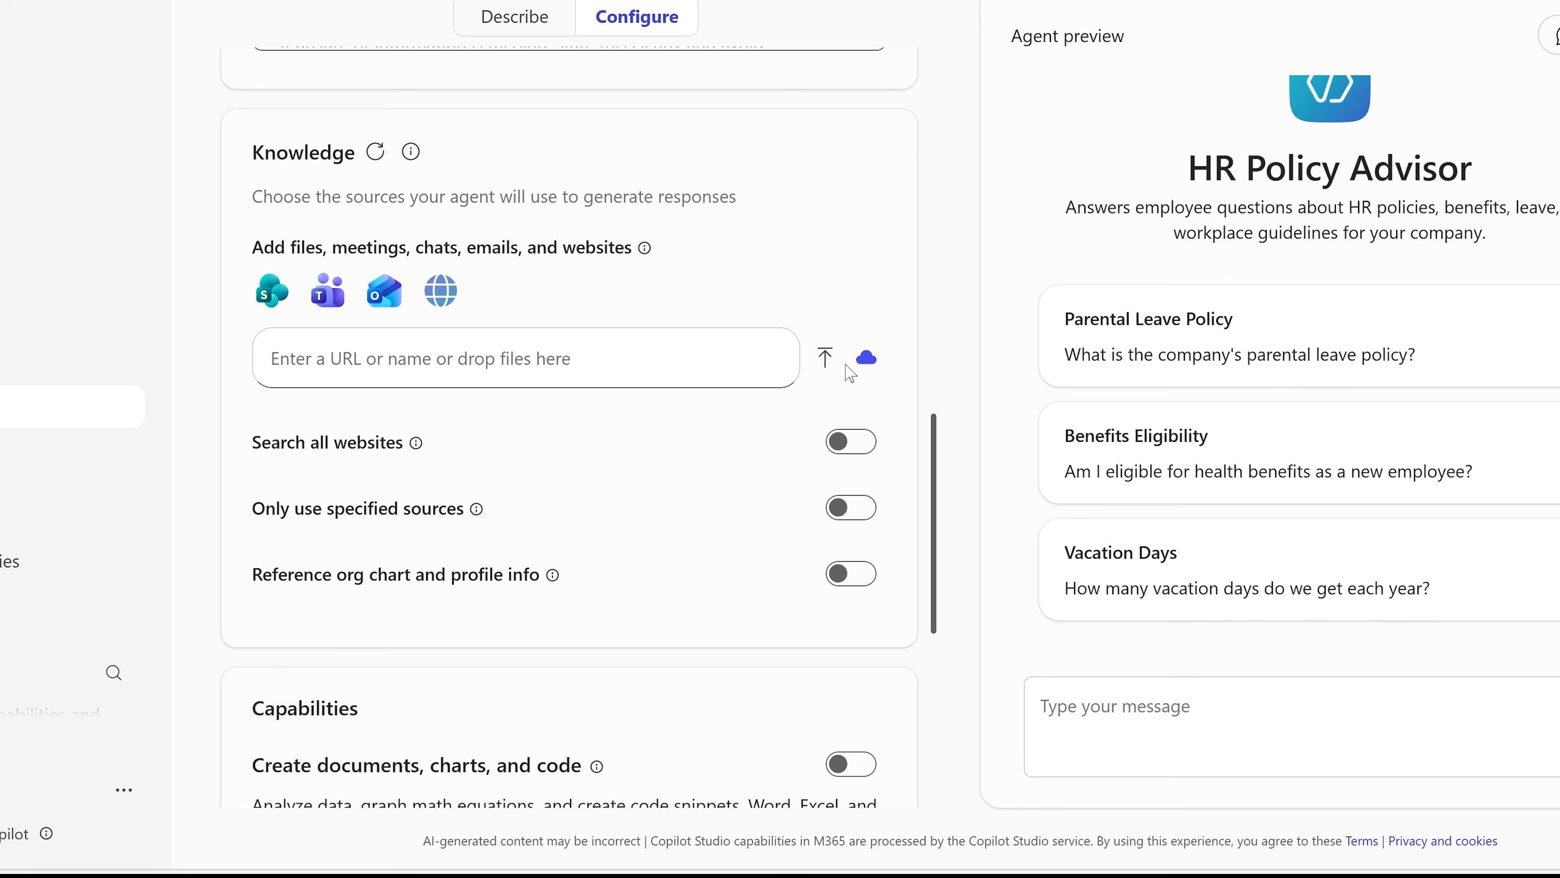
Step: Upload Colvento_employee_manual.docx and Colvento_Social_Media_Manual.docx from the Documents folder as knowledge, and turn on searching all websites
{"action": "left_click", "coordinate": [824, 357]}
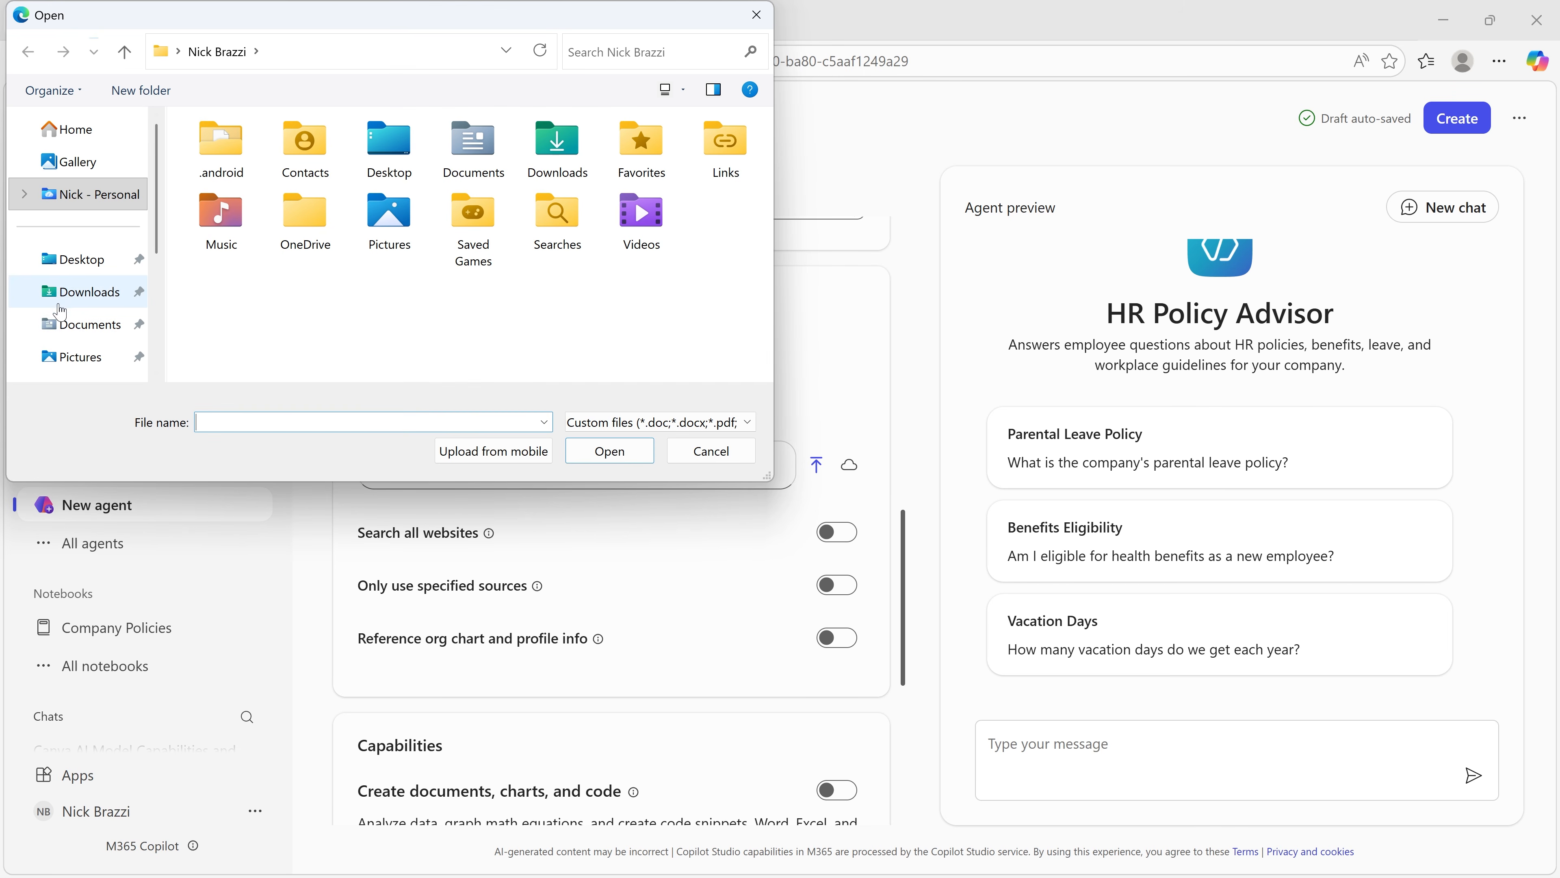
{"action": "left_click", "coordinate": [71, 324]}
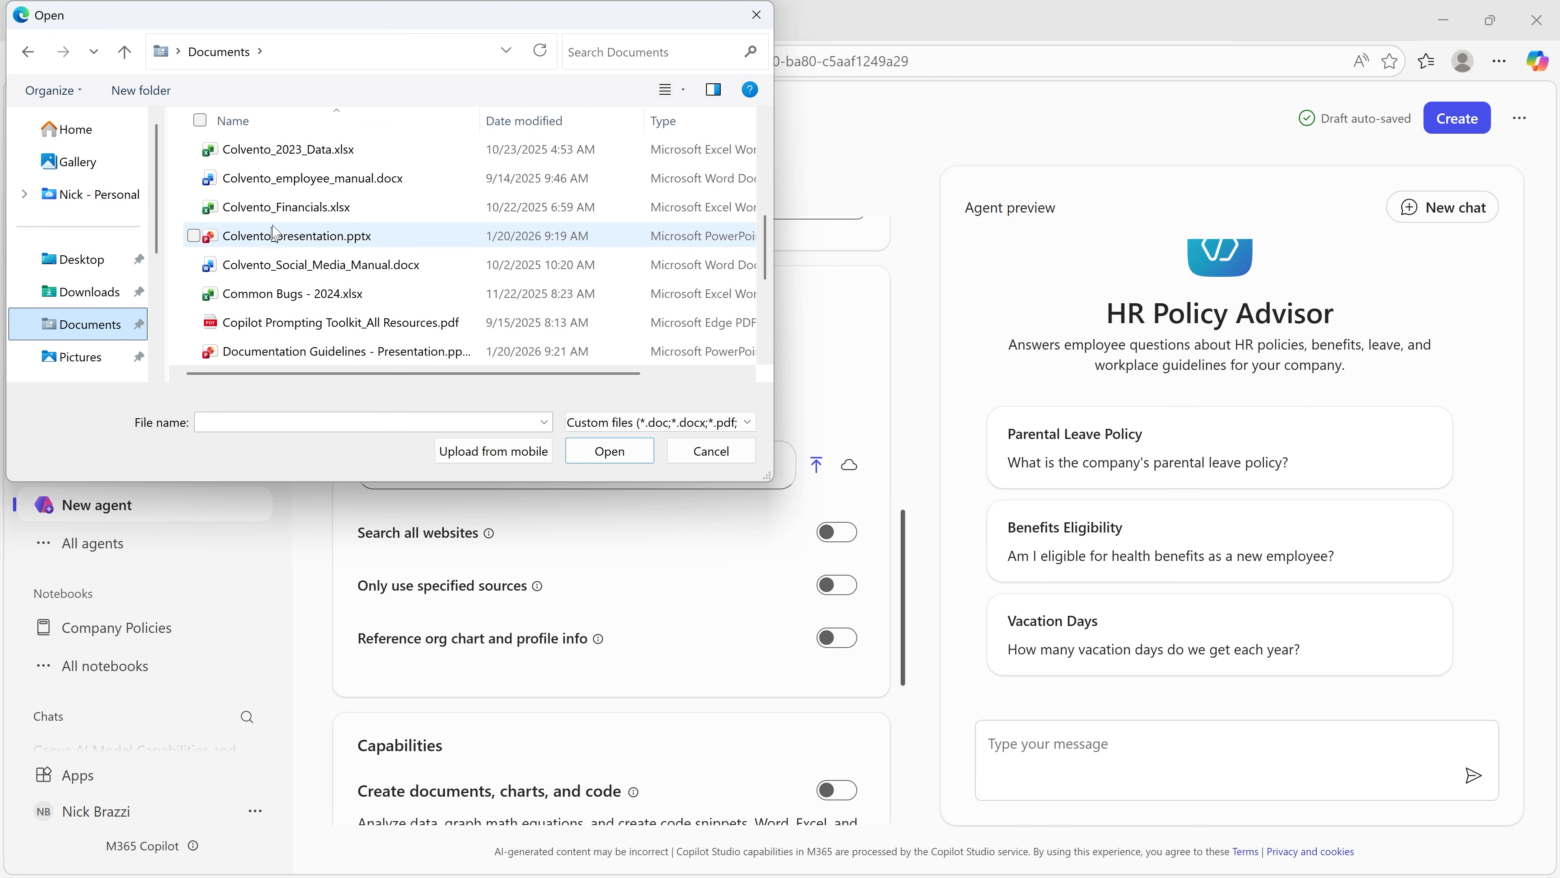
{"action": "left_click", "coordinate": [320, 178]}
{"action": "left_click", "coordinate": [362, 268], "text": "ctrl"}
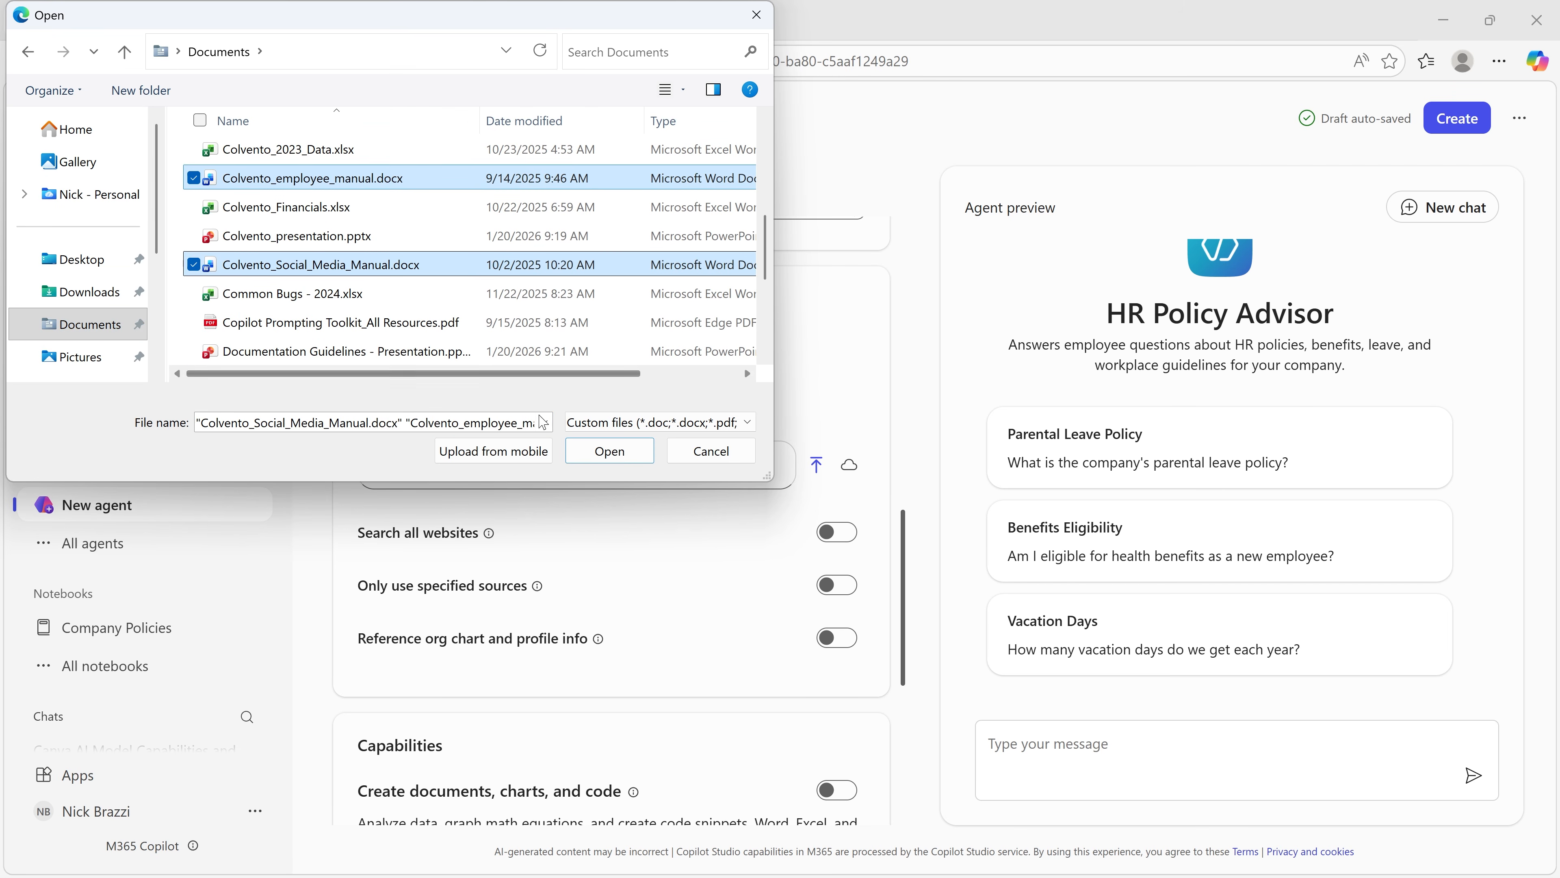
{"action": "left_click", "coordinate": [609, 450]}
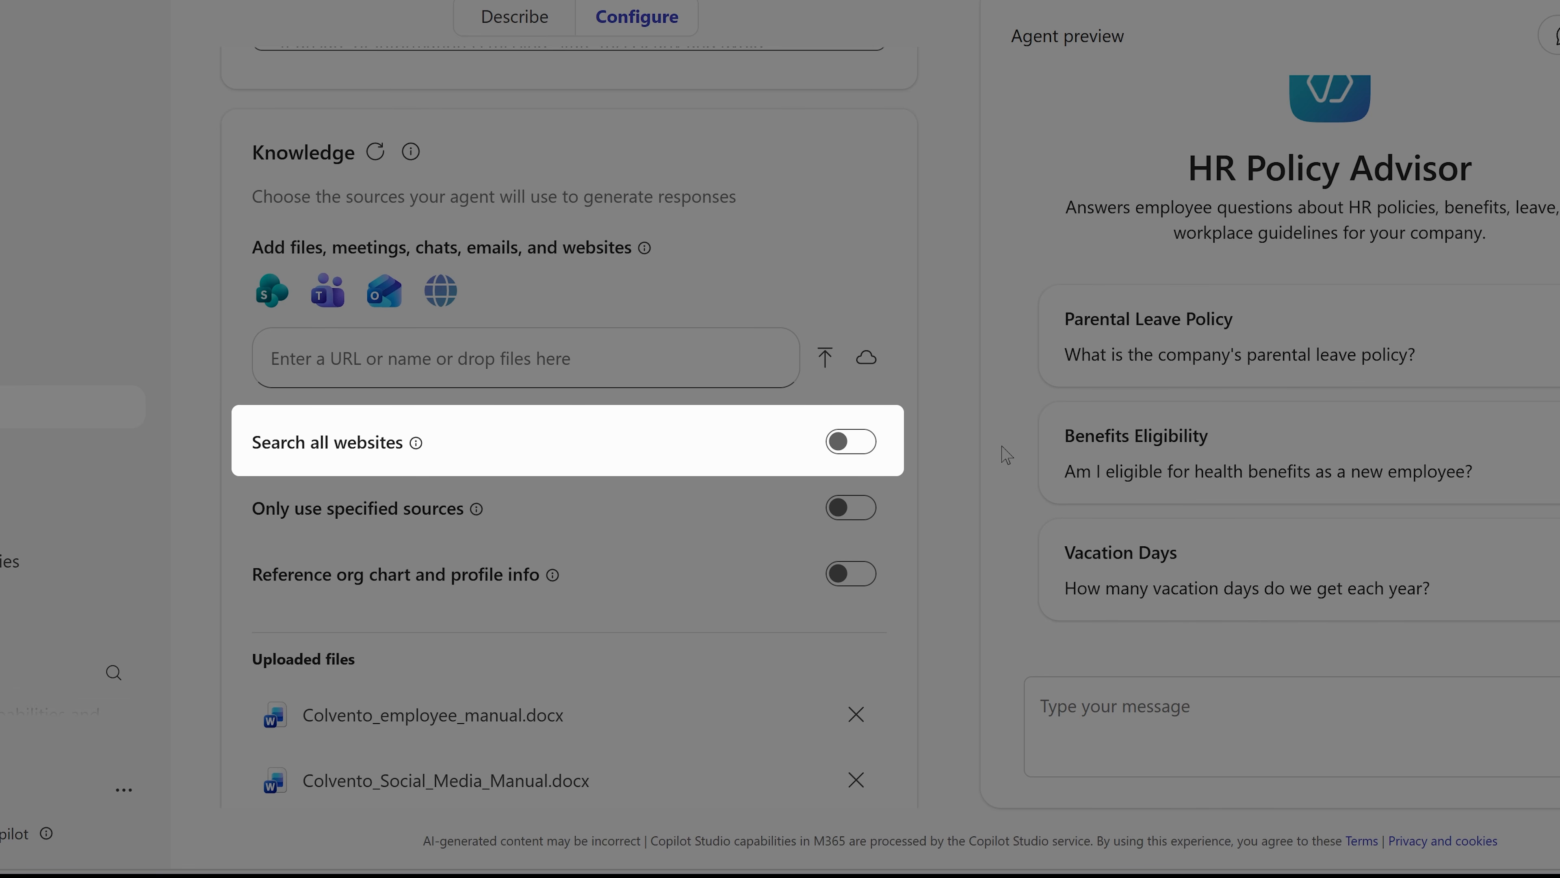
{"action": "left_click", "coordinate": [858, 450]}
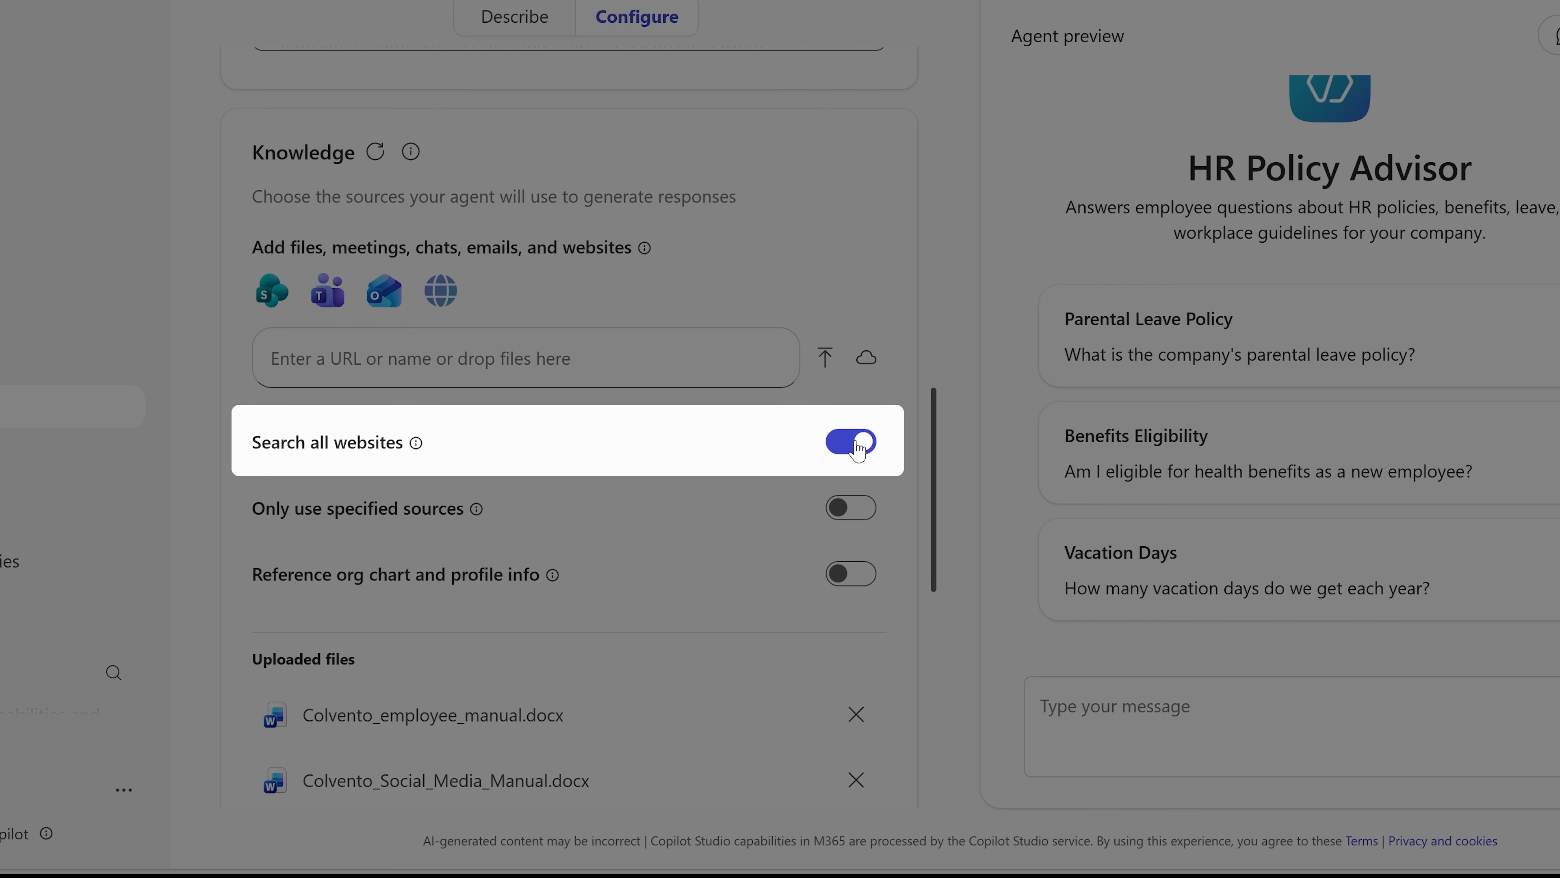
Step: Create the HR Policy Advisor agent and, after opening it, return to a new Copilot chat
{"action": "scroll", "coordinate": [939, 461], "scroll_direction": "down", "scroll_amount": 6}
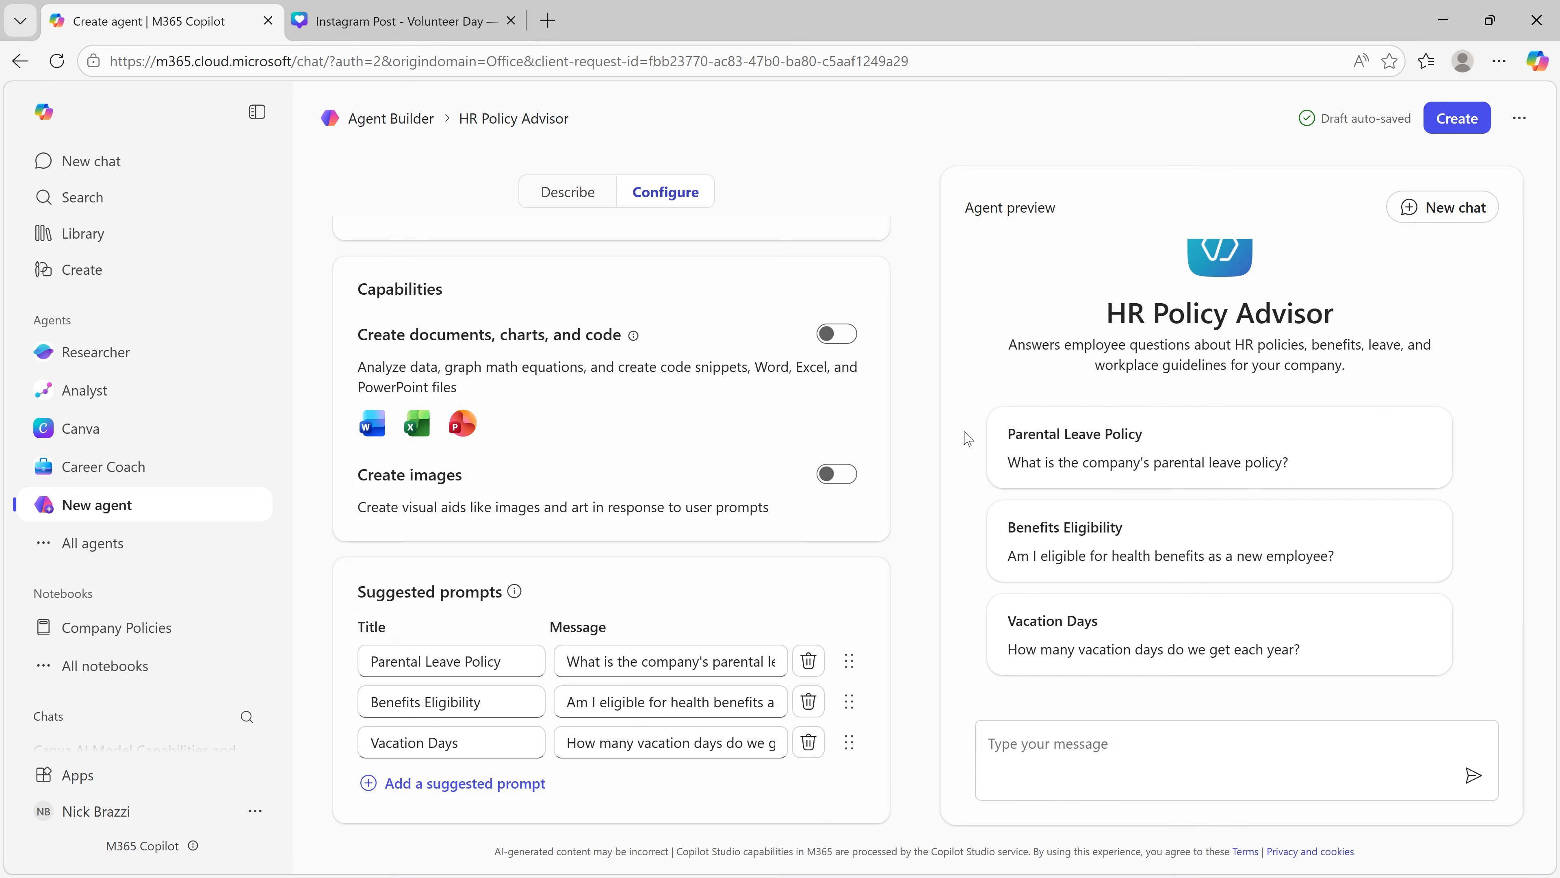
{"action": "left_click", "coordinate": [1452, 127]}
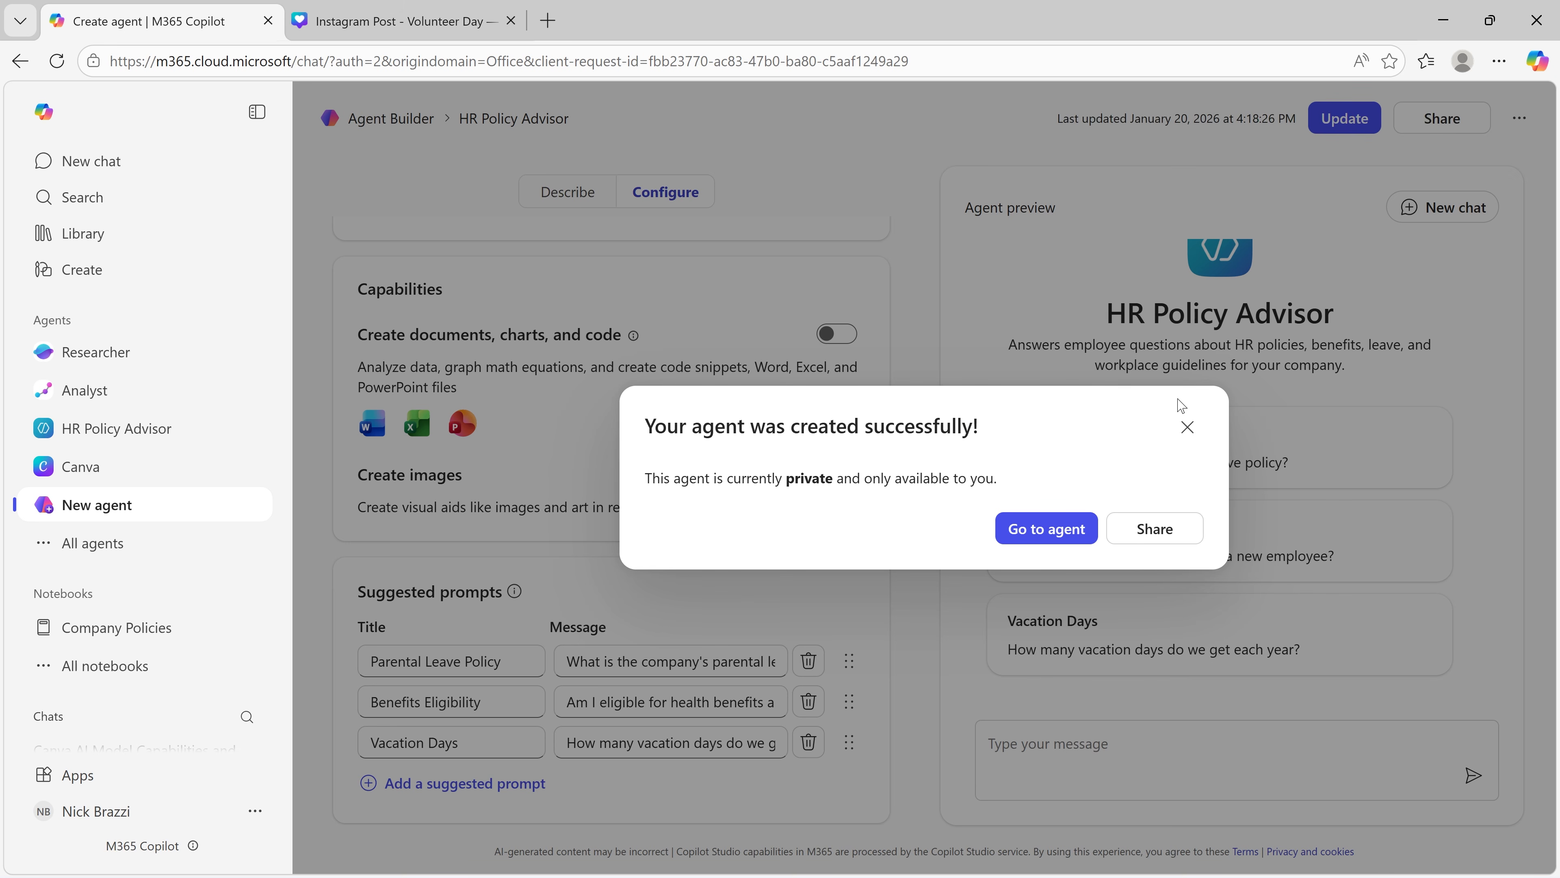
{"action": "left_click", "coordinate": [1033, 533]}
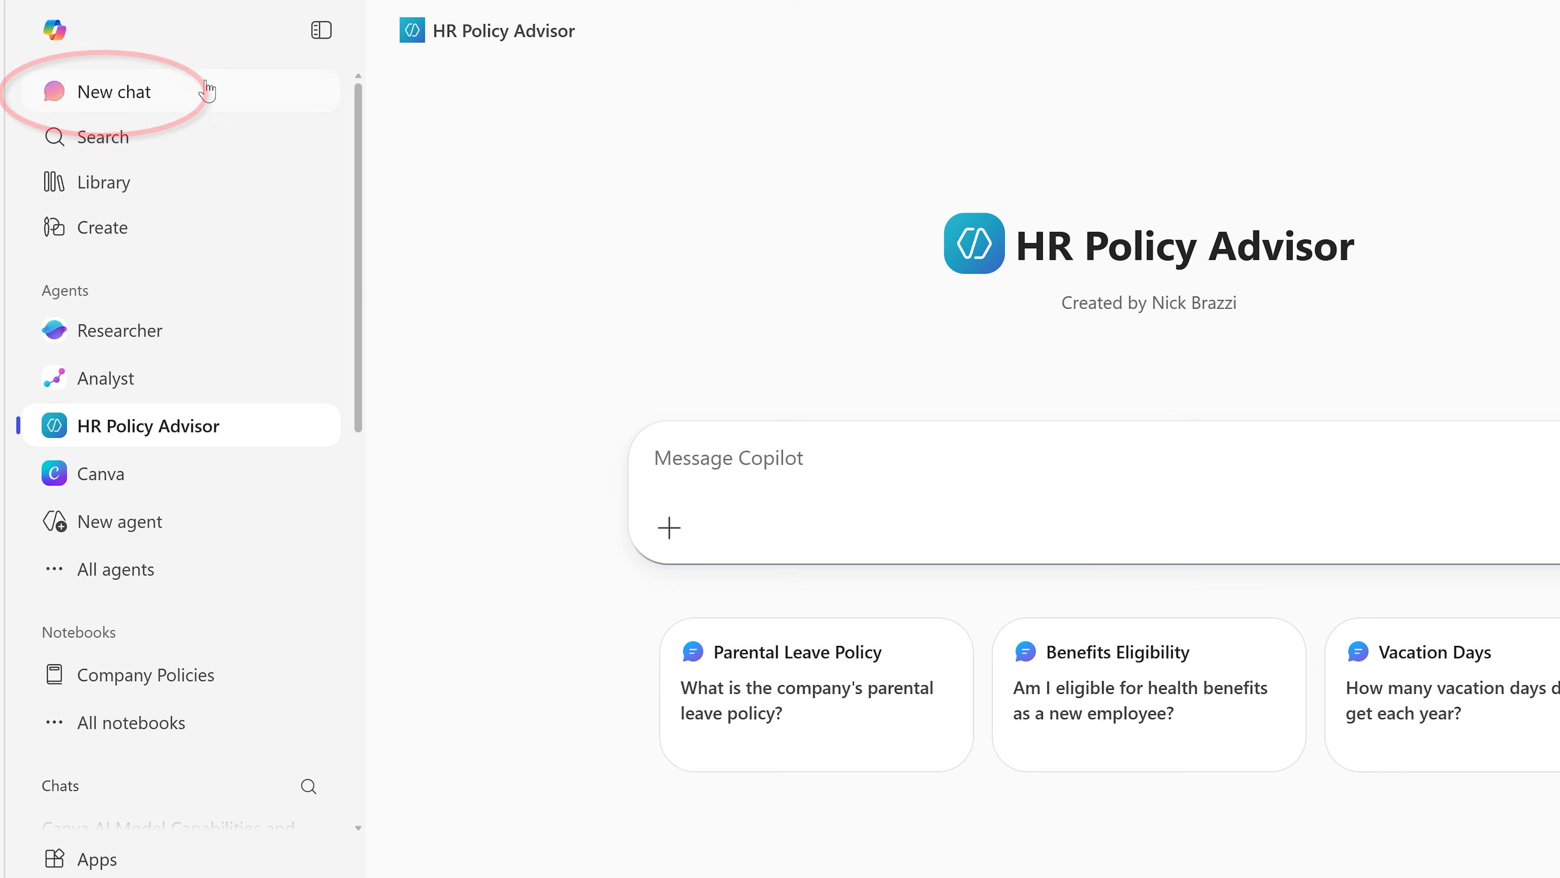
{"action": "left_click", "coordinate": [208, 91]}
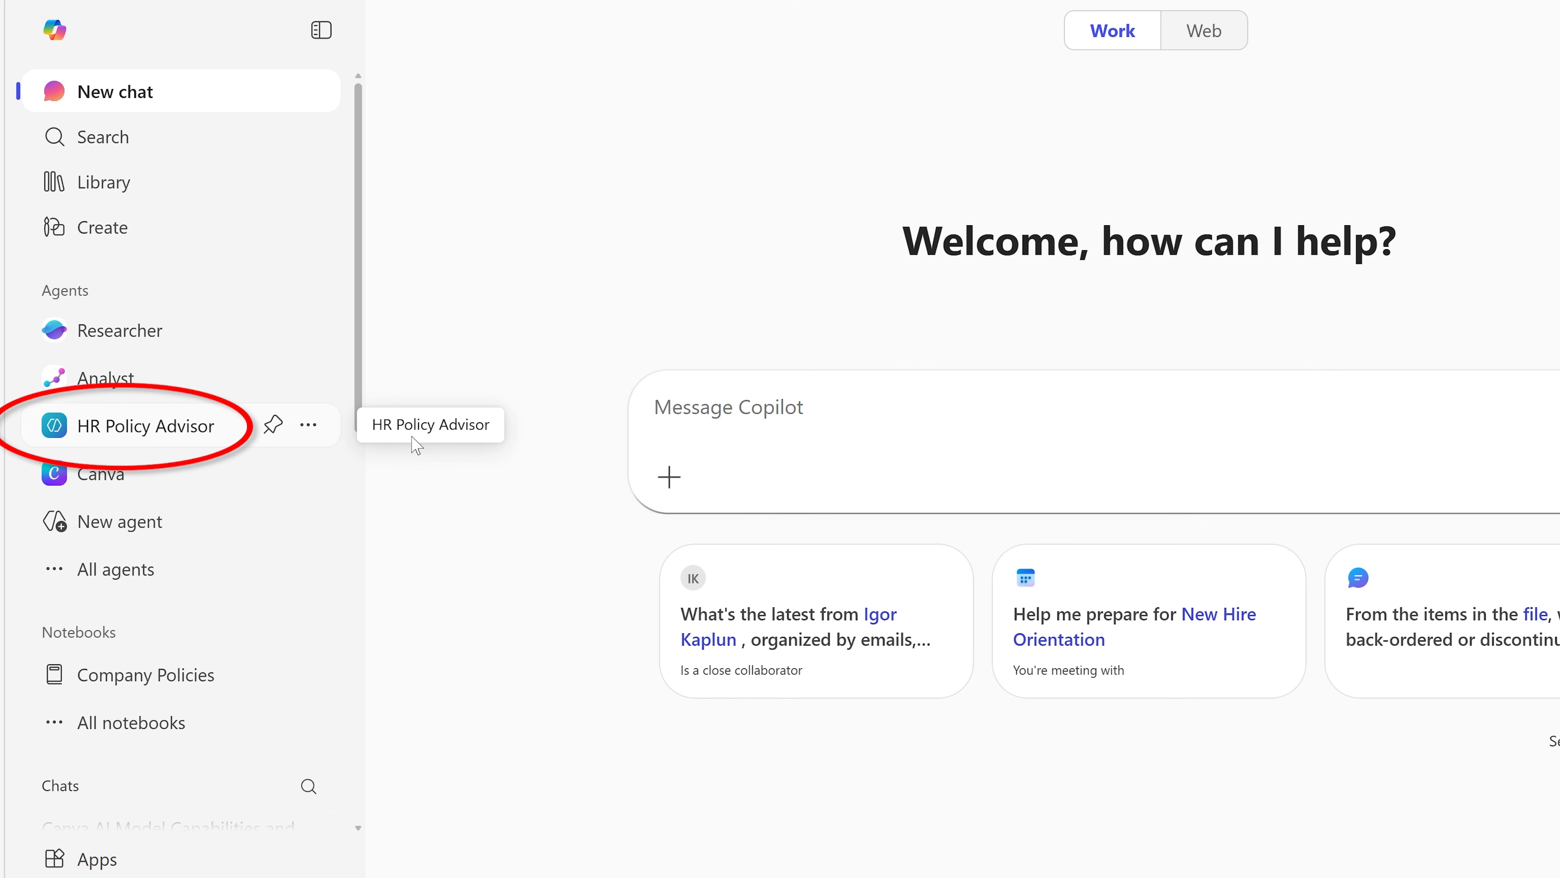
Step: Ask HR Policy Advisor whether it is OK for a client to fly you to New York in exchange for social media posts about the partnership
{"action": "left_click", "coordinate": [416, 445]}
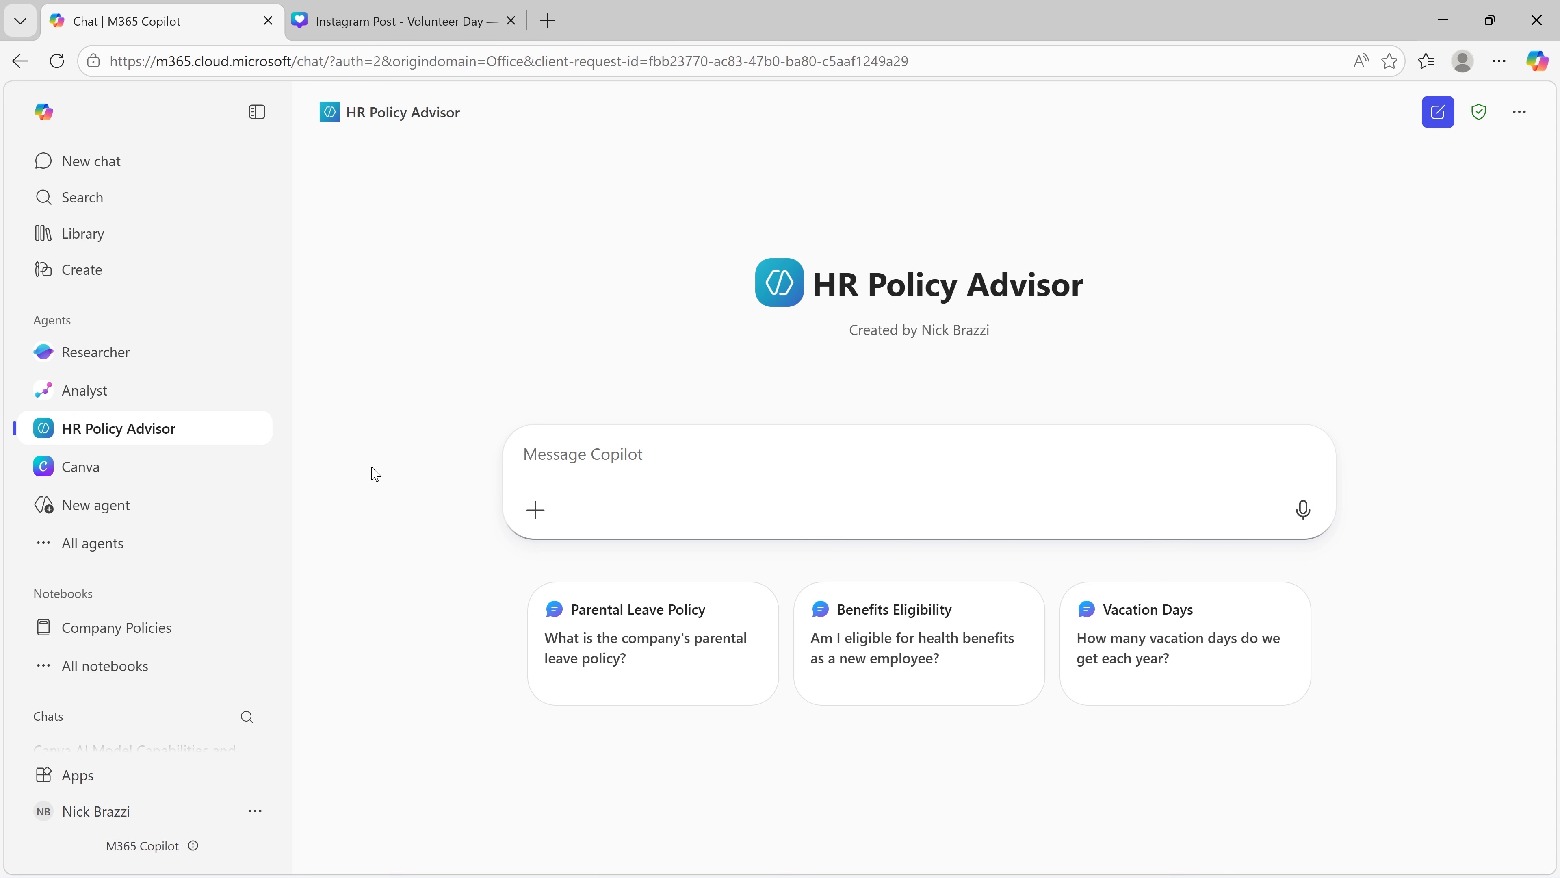
{"action": "type", "text": "I h"}
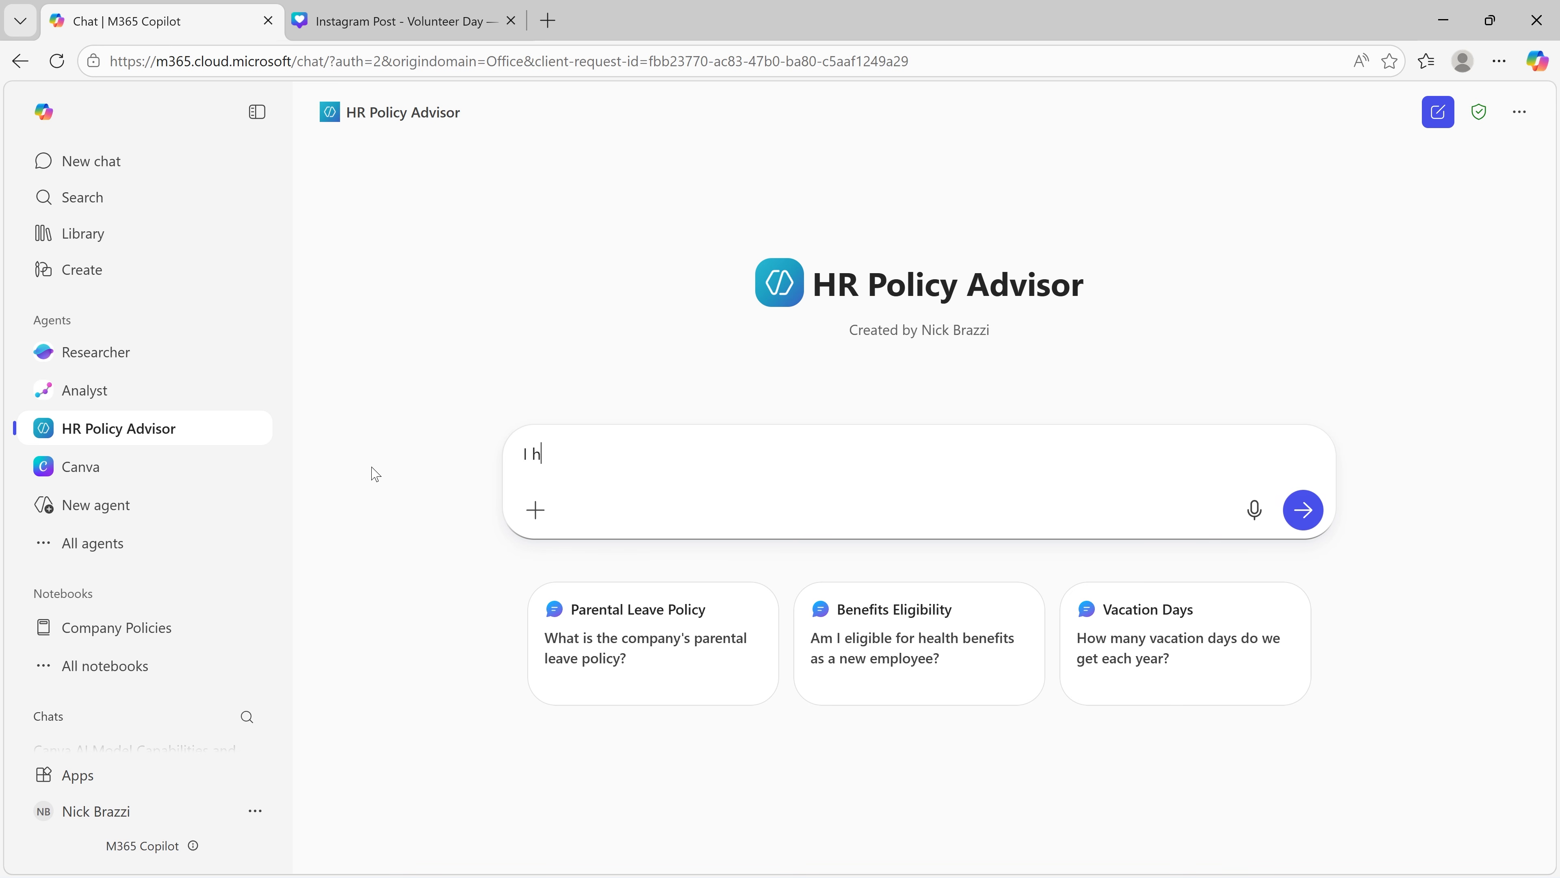
{"action": "type", "text": "ave a client who wants to fly me to New York in exchange for publishing "}
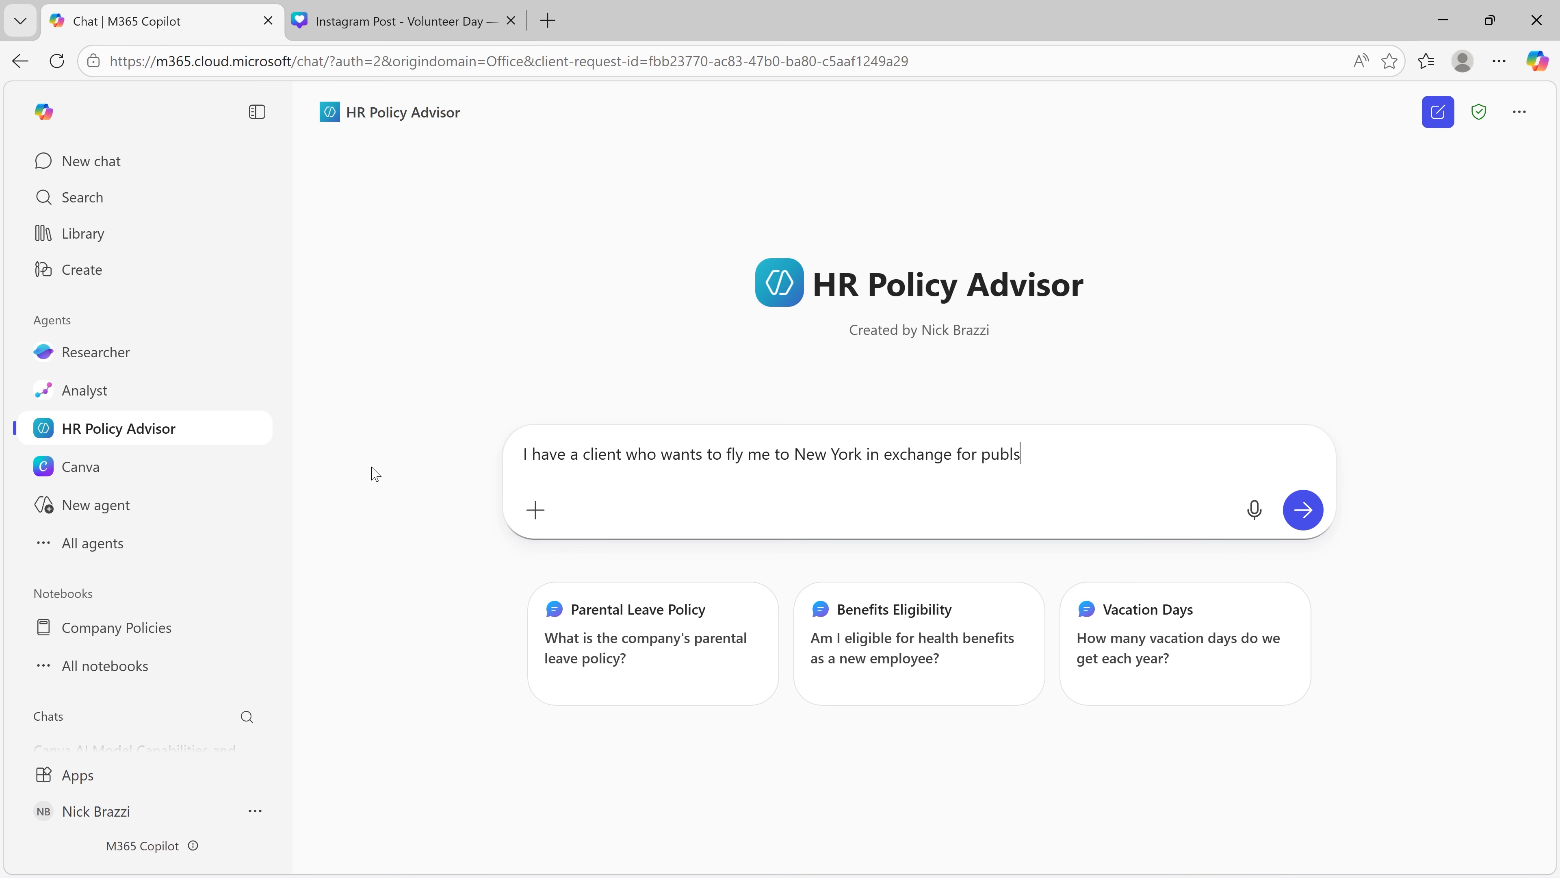
{"action": "type", "text": "some social media posts about our partnership. Is that OK?"}
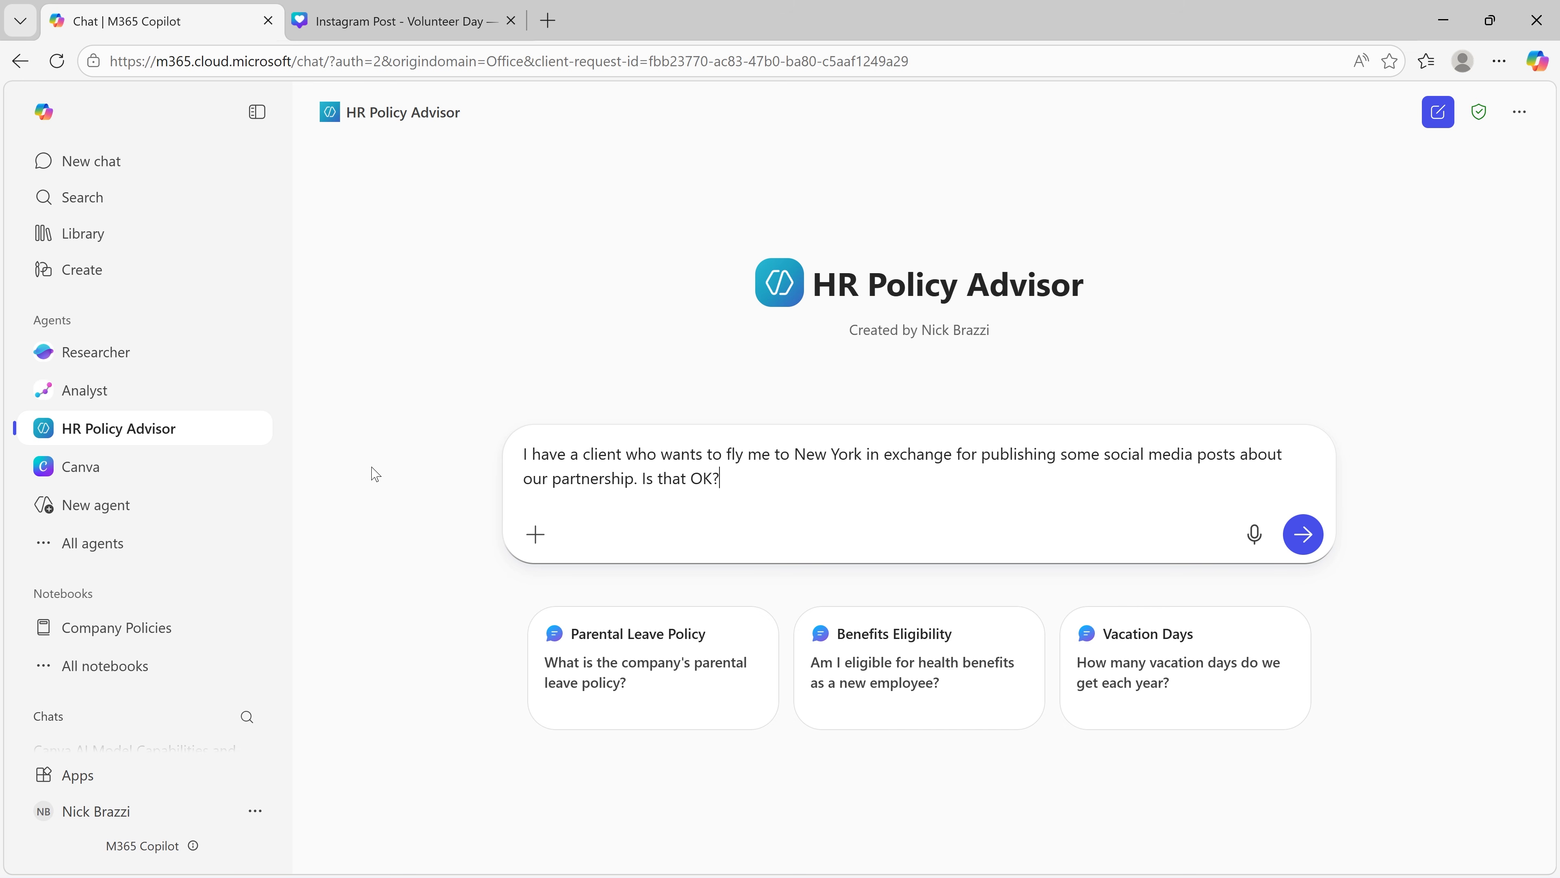
{"action": "key", "text": "Return"}
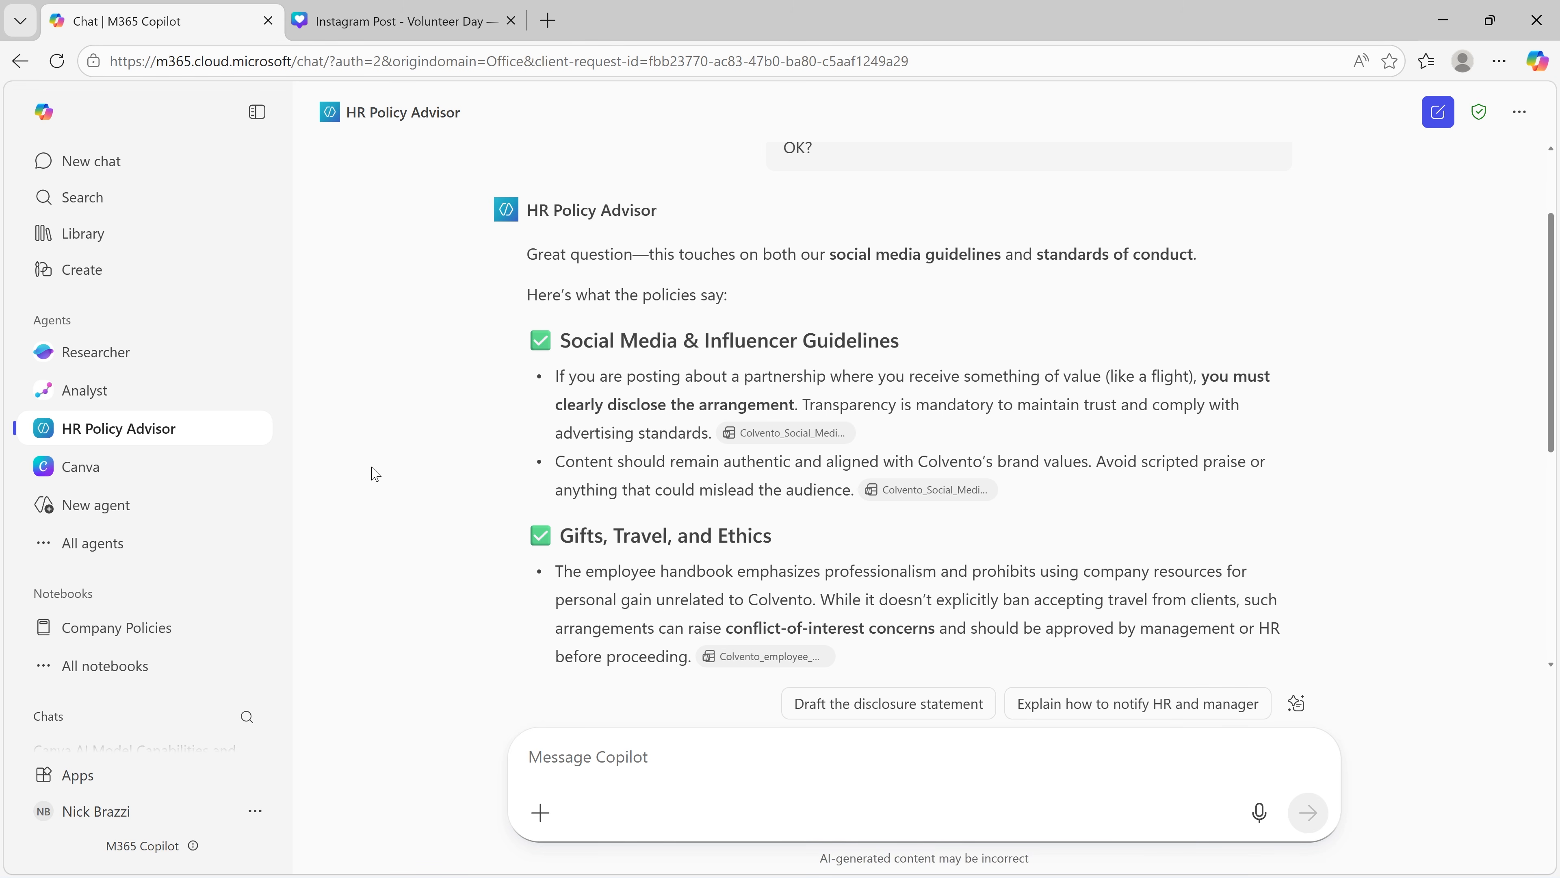
{"action": "scroll", "coordinate": [375, 473], "scroll_direction": "down", "scroll_amount": 5}
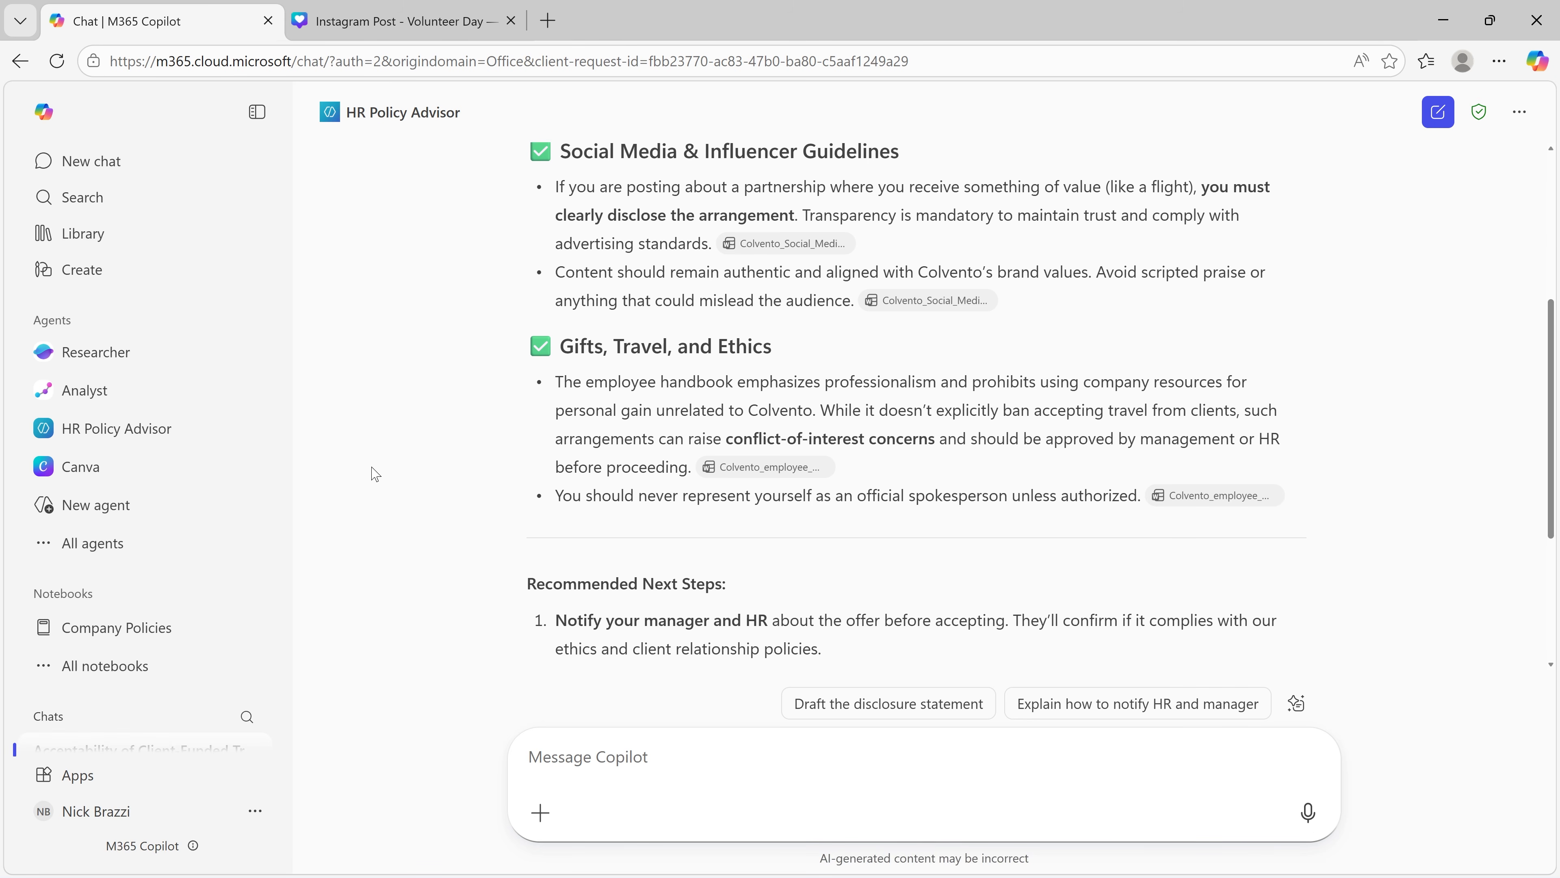
{"action": "scroll", "coordinate": [375, 474], "scroll_direction": "down", "scroll_amount": 1}
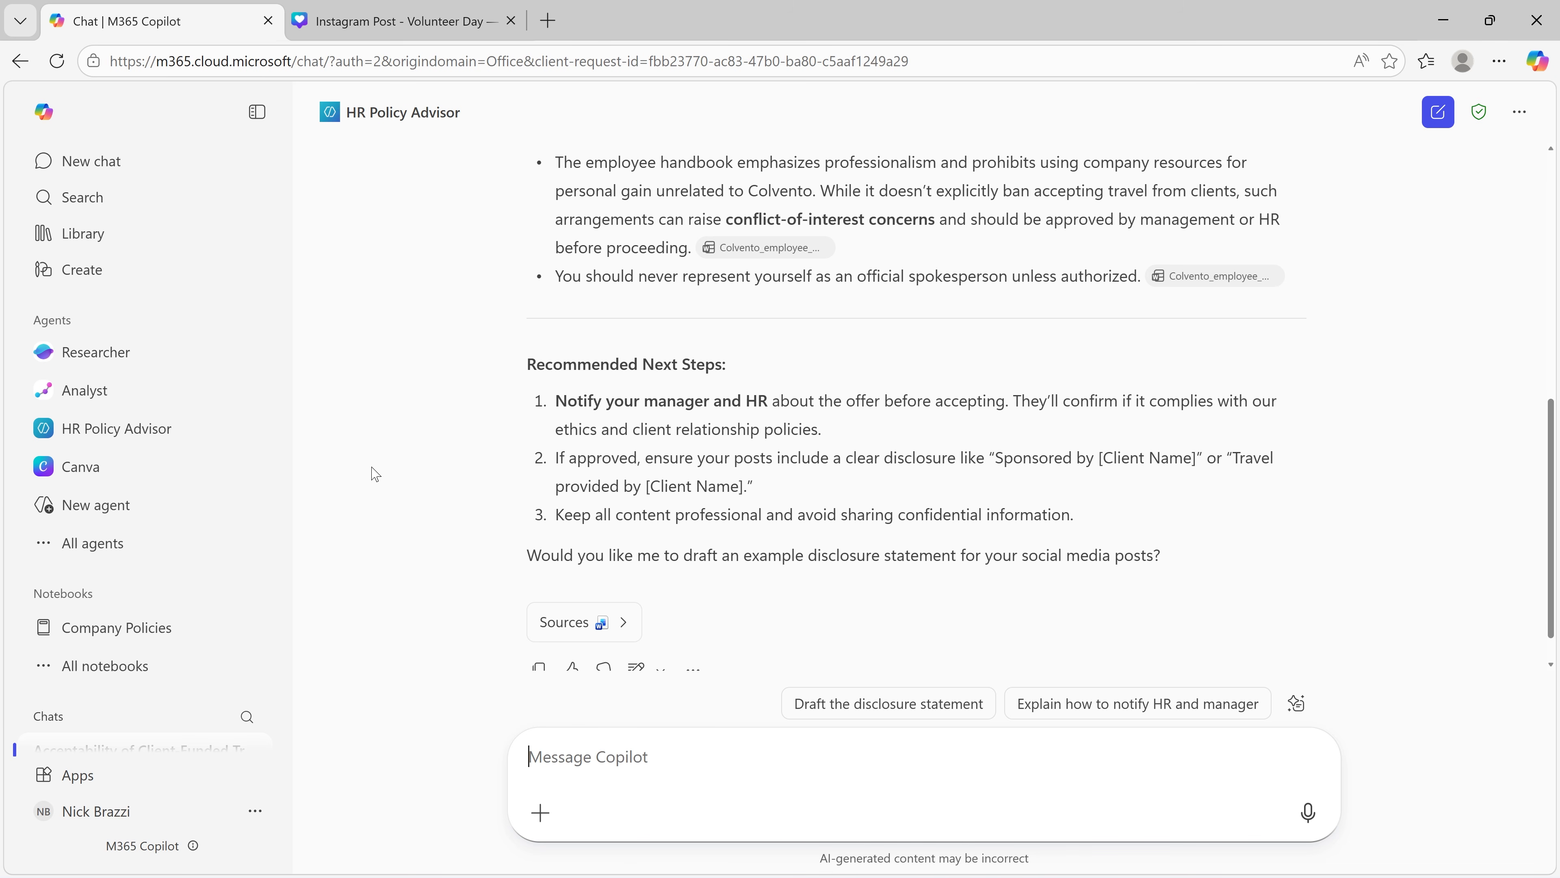
Step: Open the HR Policy Advisor agent for editing from the list of all agents
{"action": "left_click", "coordinate": [159, 552]}
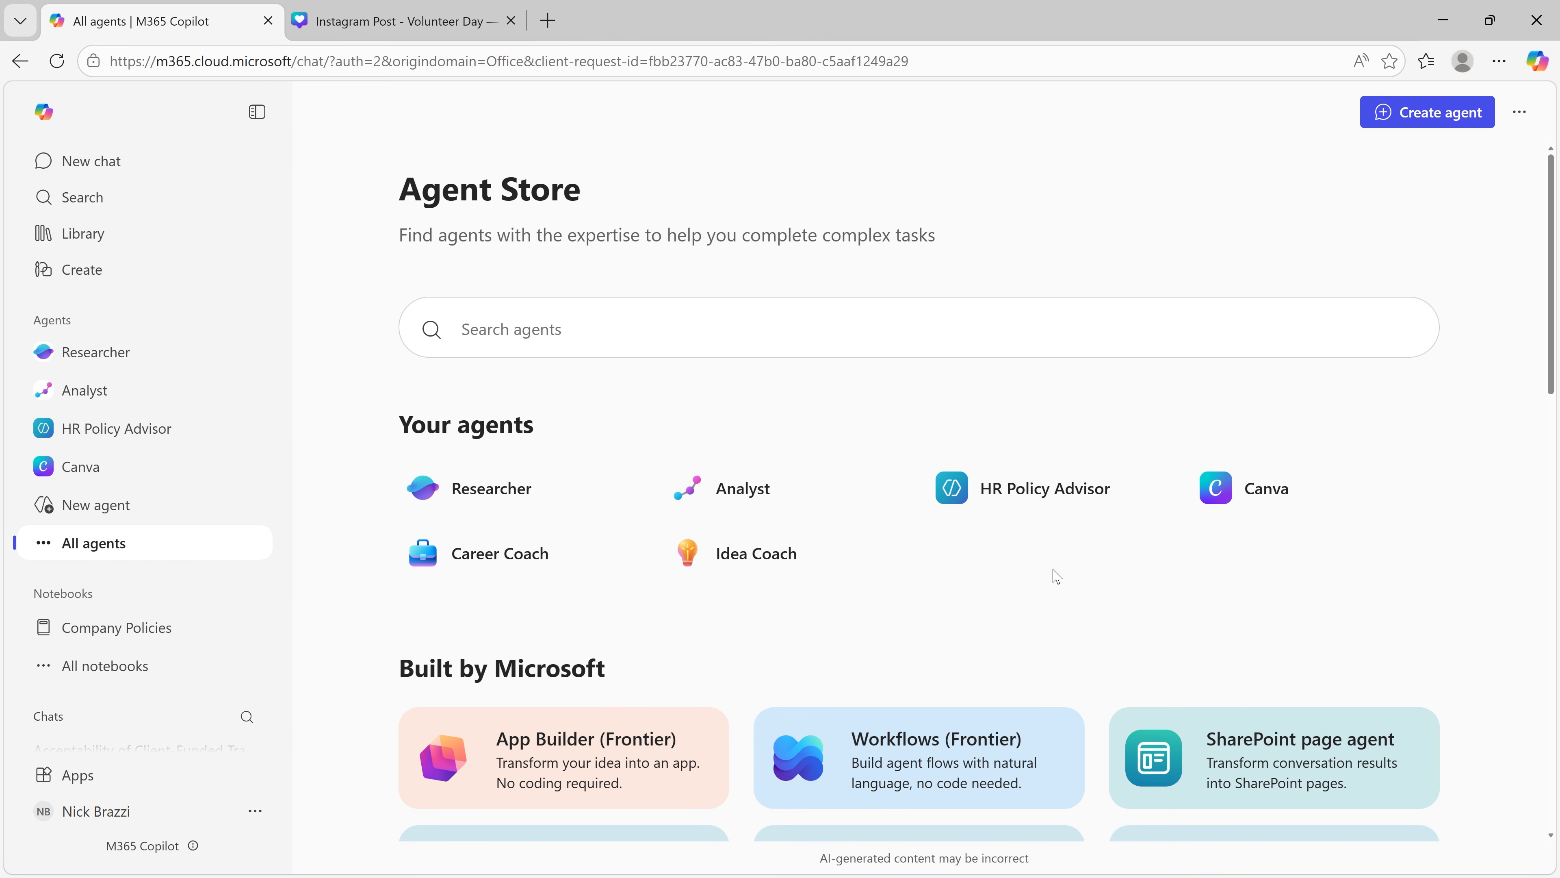
{"action": "mouse_move", "coordinate": [1101, 501]}
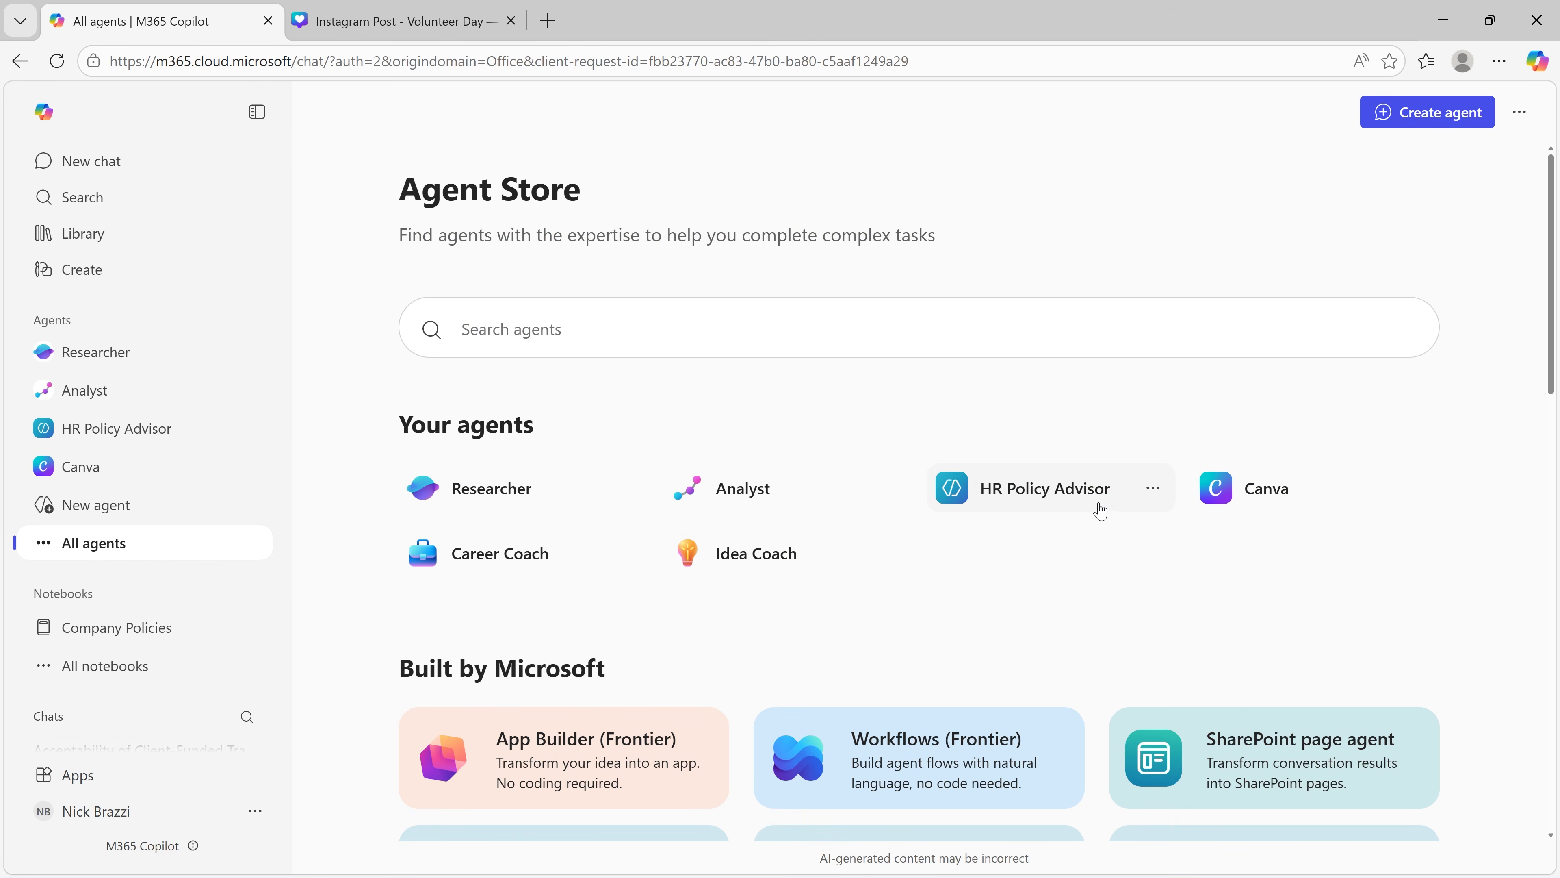
{"action": "left_click", "coordinate": [1155, 494]}
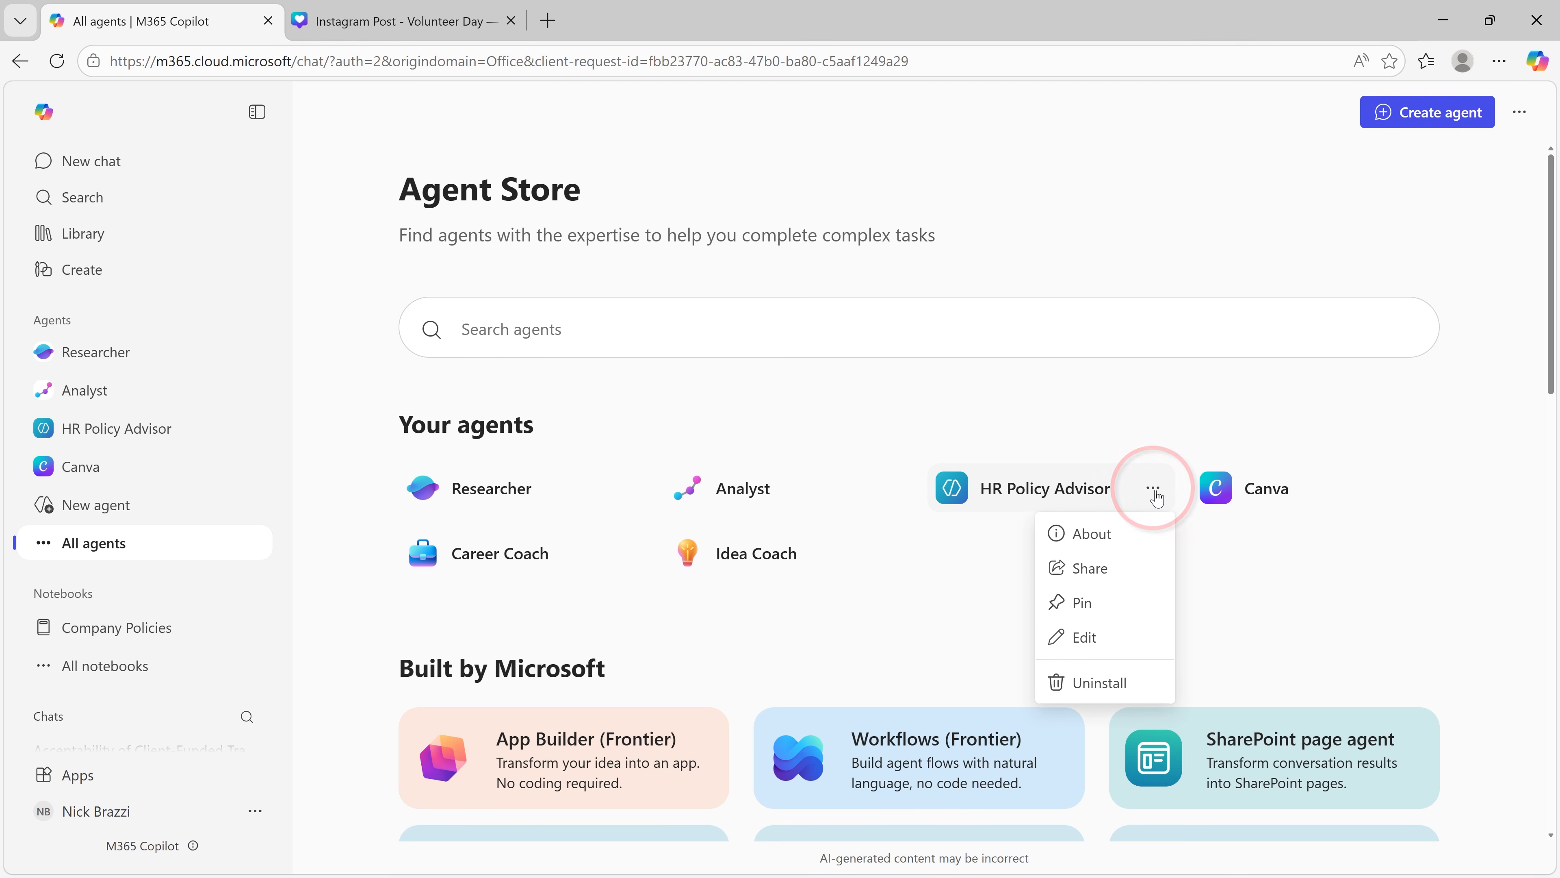
{"action": "left_click", "coordinate": [1089, 636]}
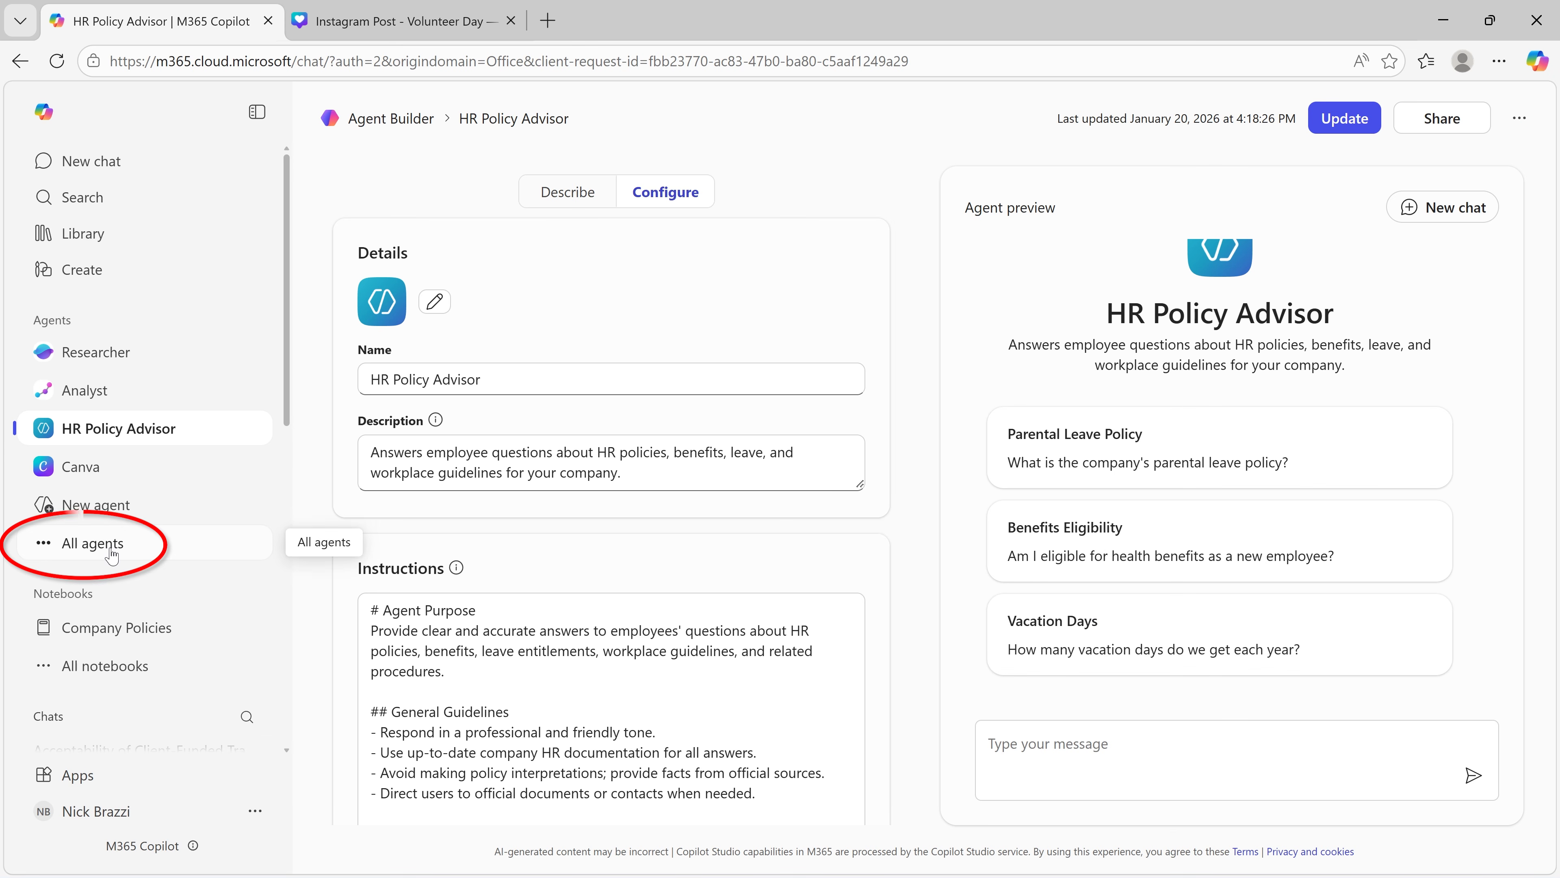
Step: Return to the list of all agents and open the sharing settings of HR Policy Advisor
{"action": "left_click", "coordinate": [92, 542]}
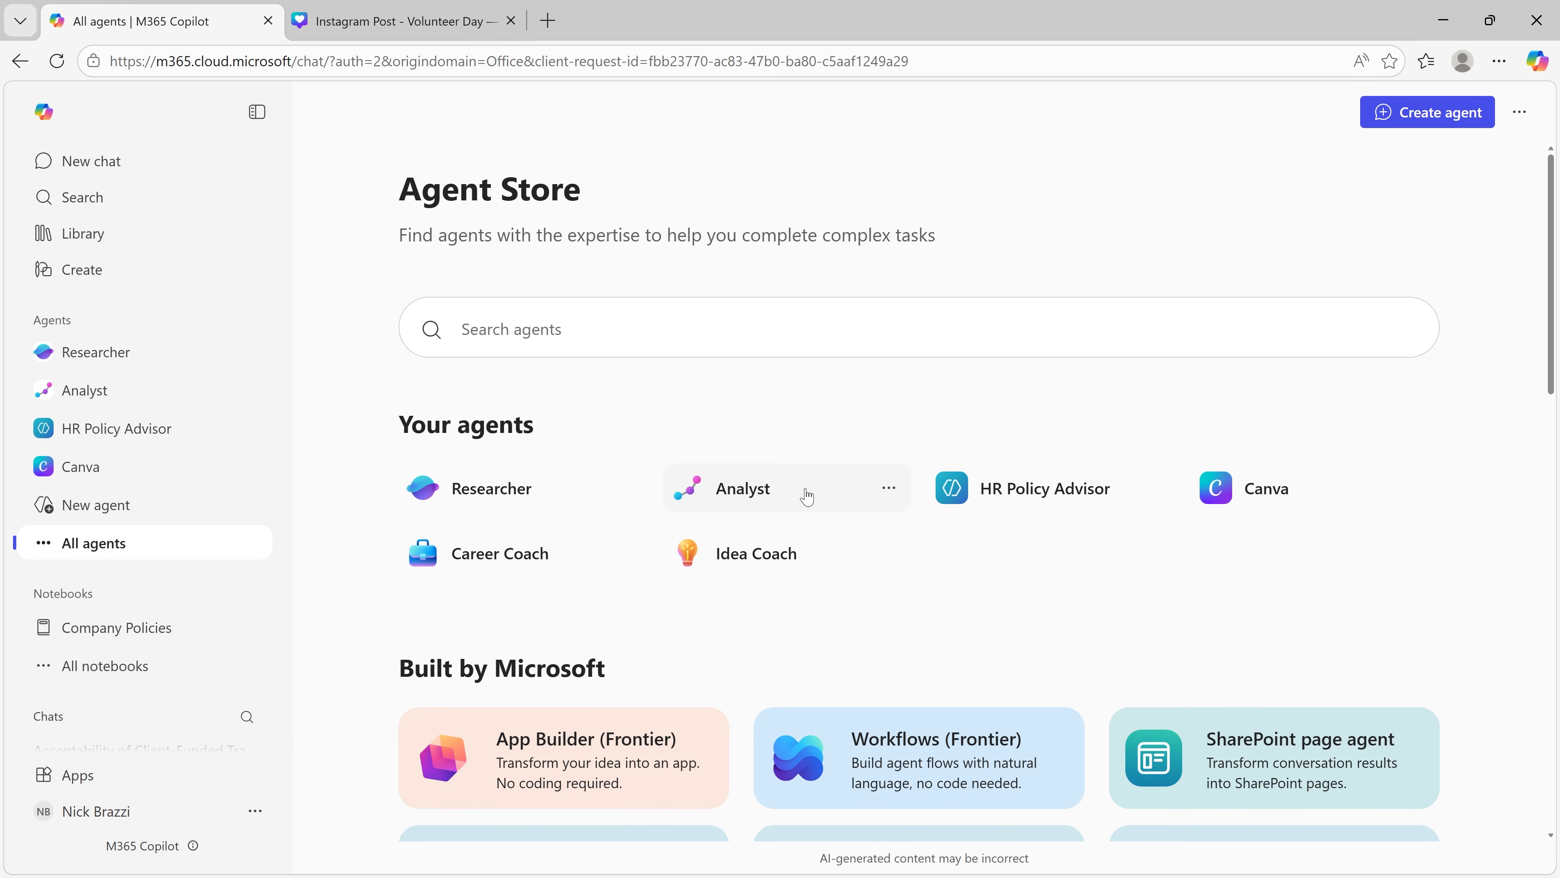
{"action": "left_click", "coordinate": [1153, 491]}
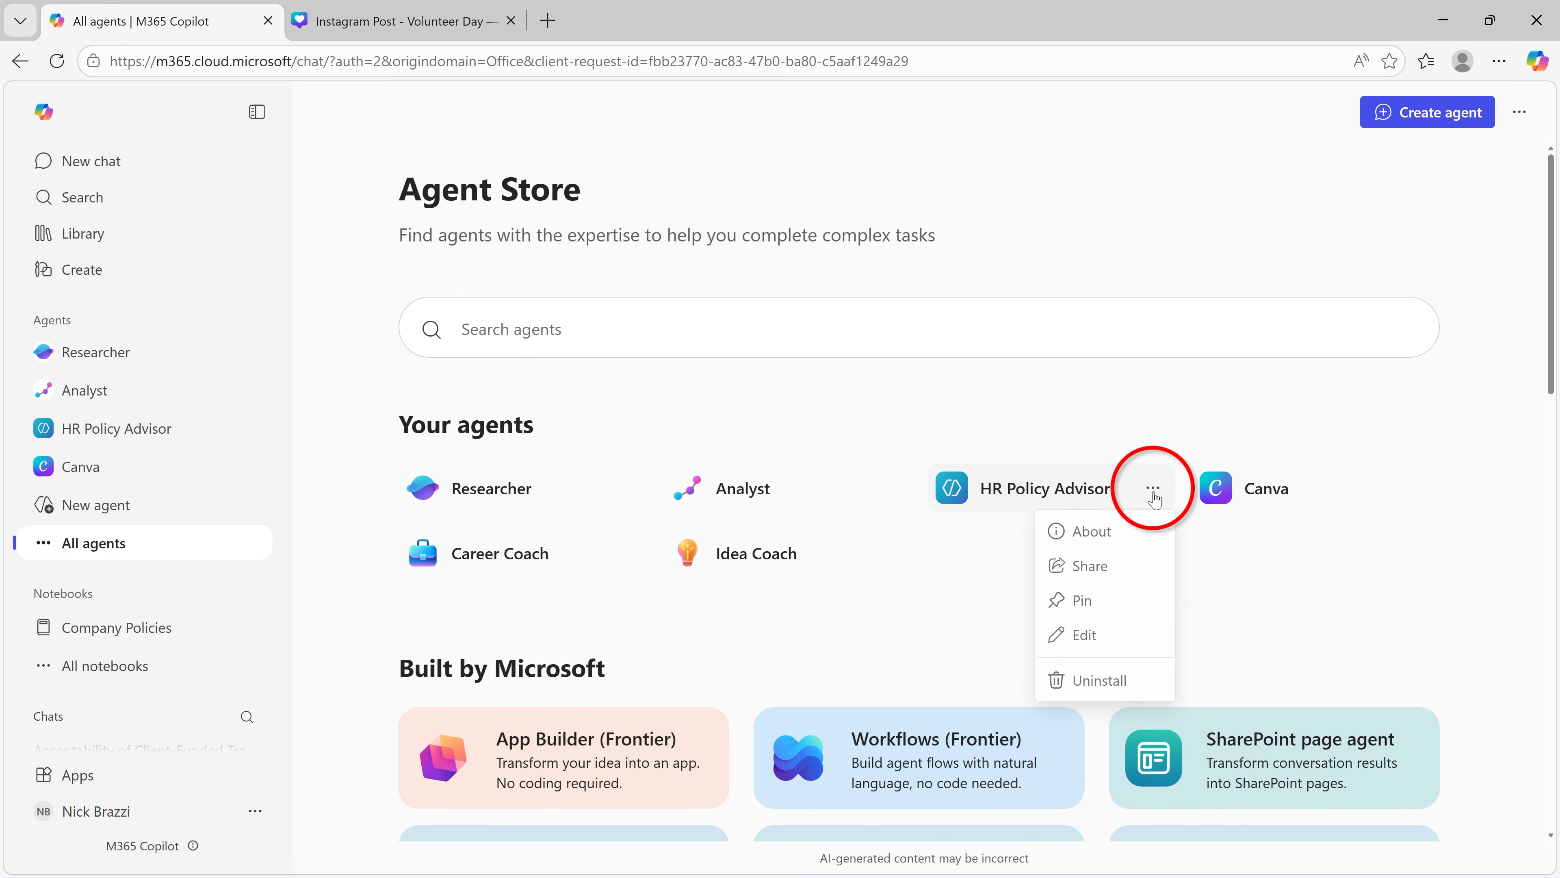
{"action": "left_click", "coordinate": [1132, 581]}
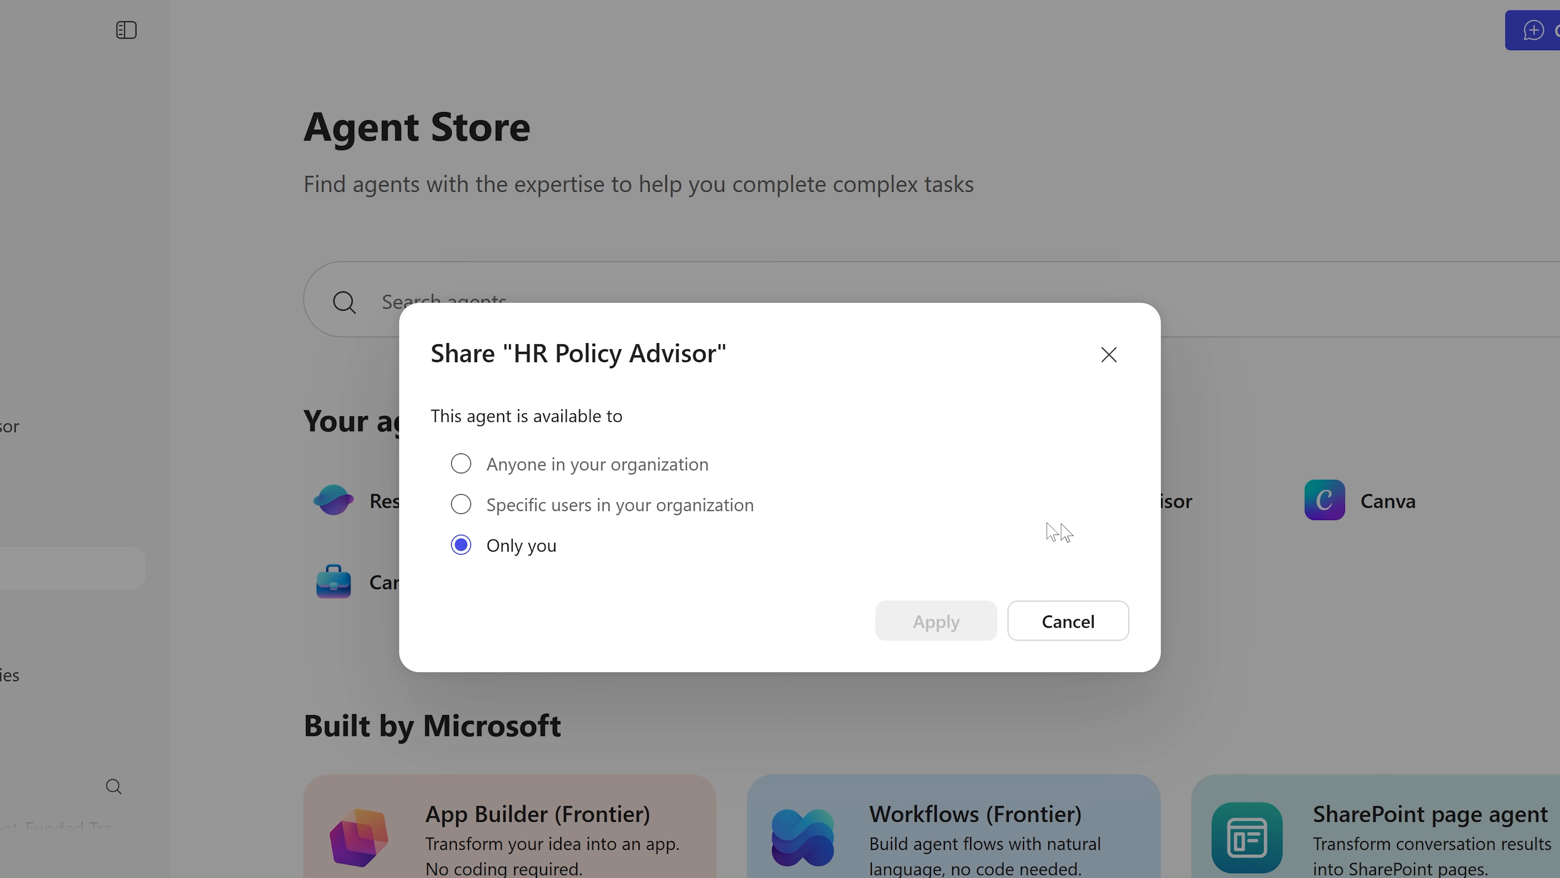
Step: Set the agent's availability to specific users in the organization and add a colleague by name
{"action": "left_click", "coordinate": [474, 516]}
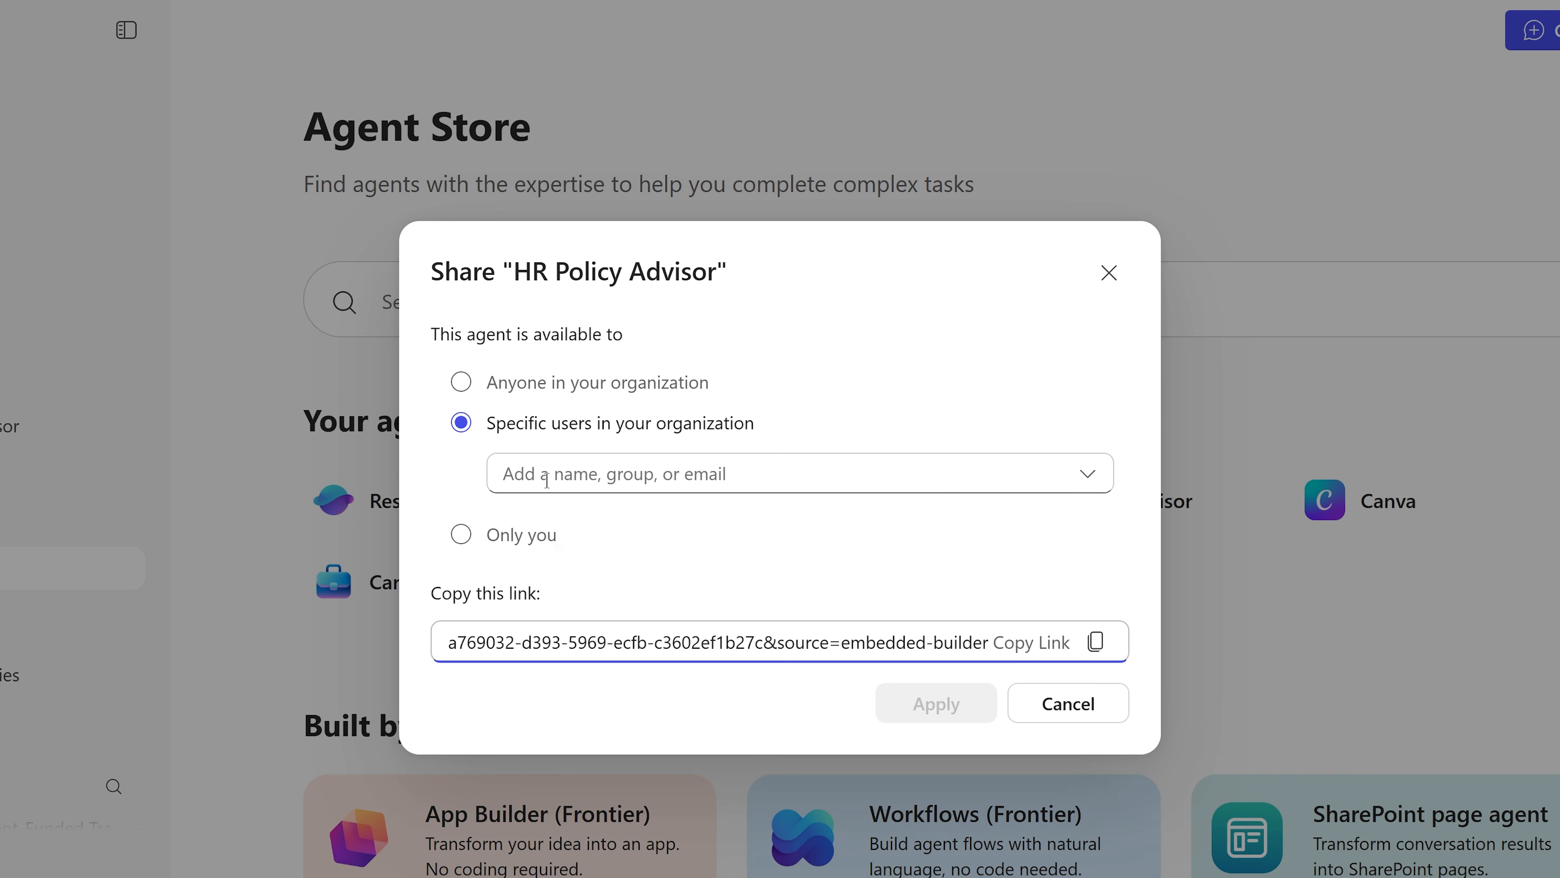
{"action": "type", "text": "liam"}
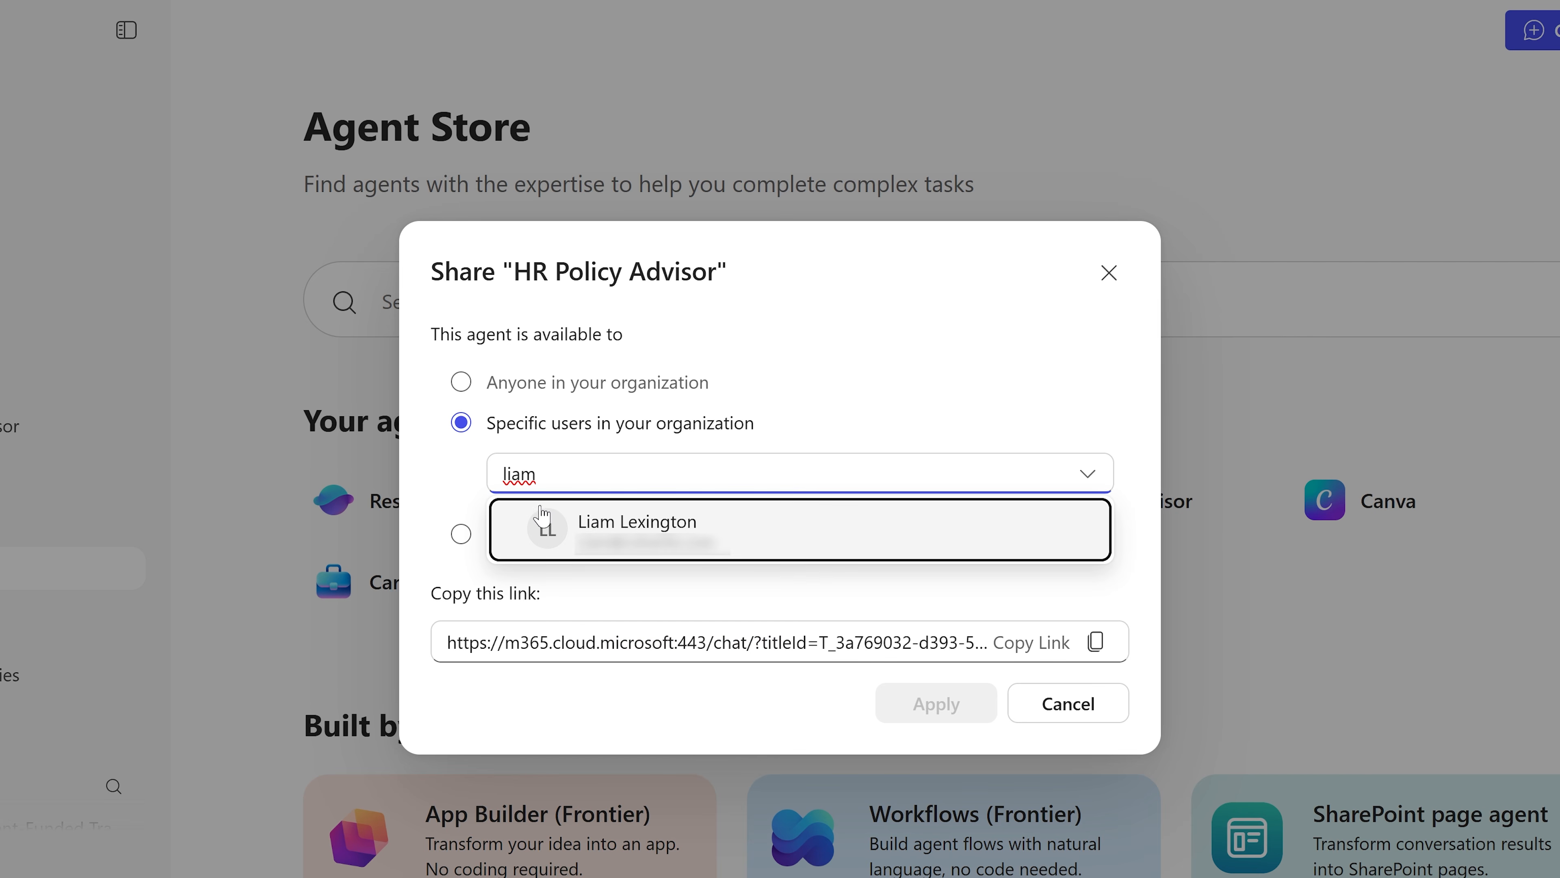
{"action": "key", "text": "Return"}
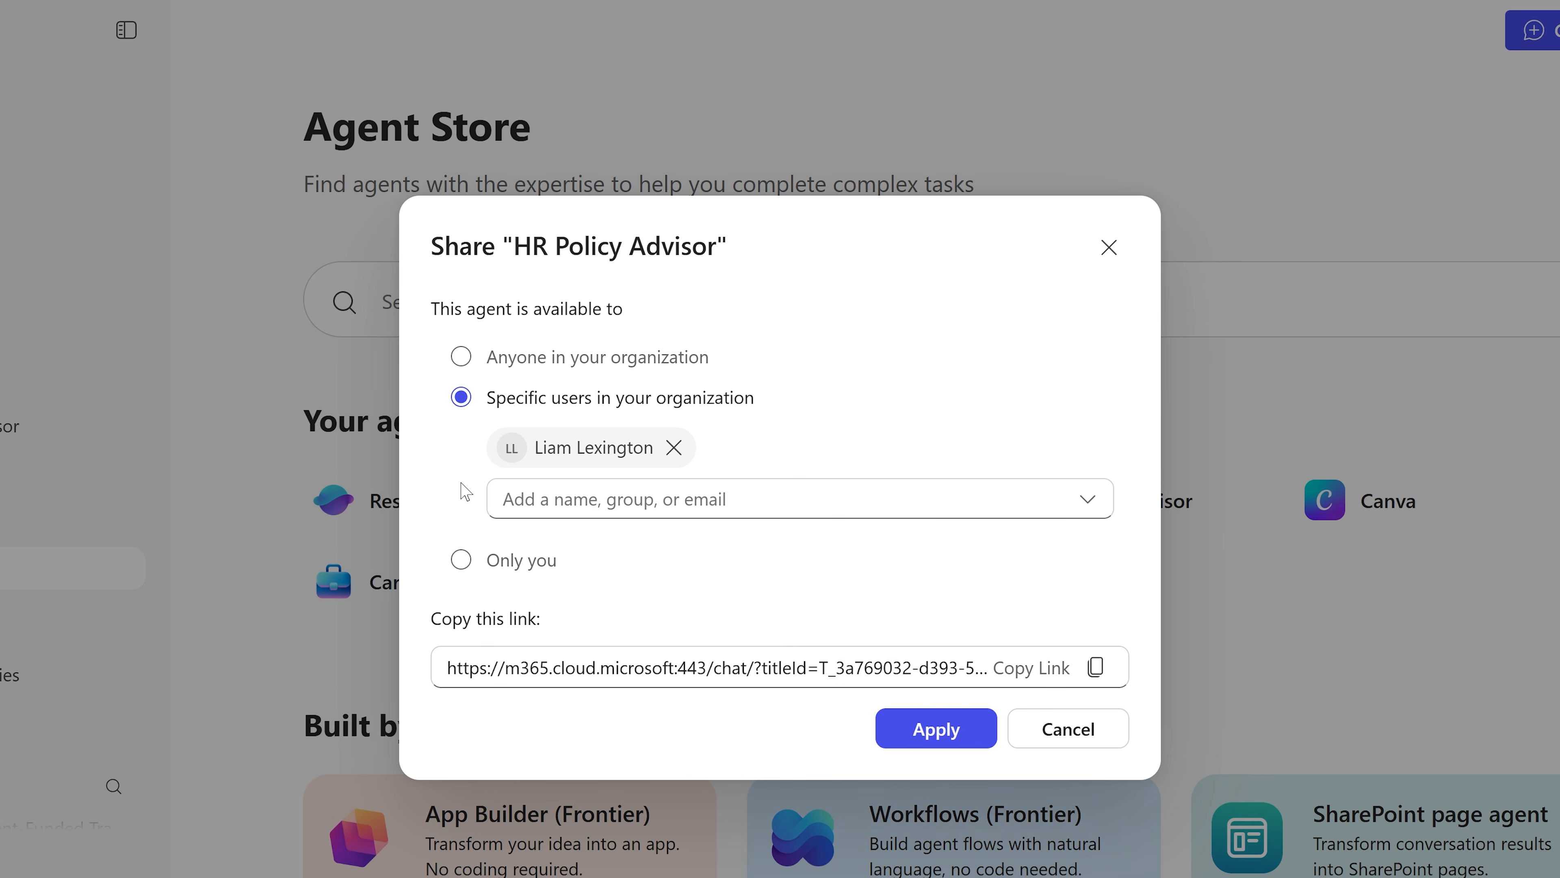
Step: Make HR Policy Advisor available to anyone in the organization and apply the sharing setting
{"action": "left_click", "coordinate": [461, 355]}
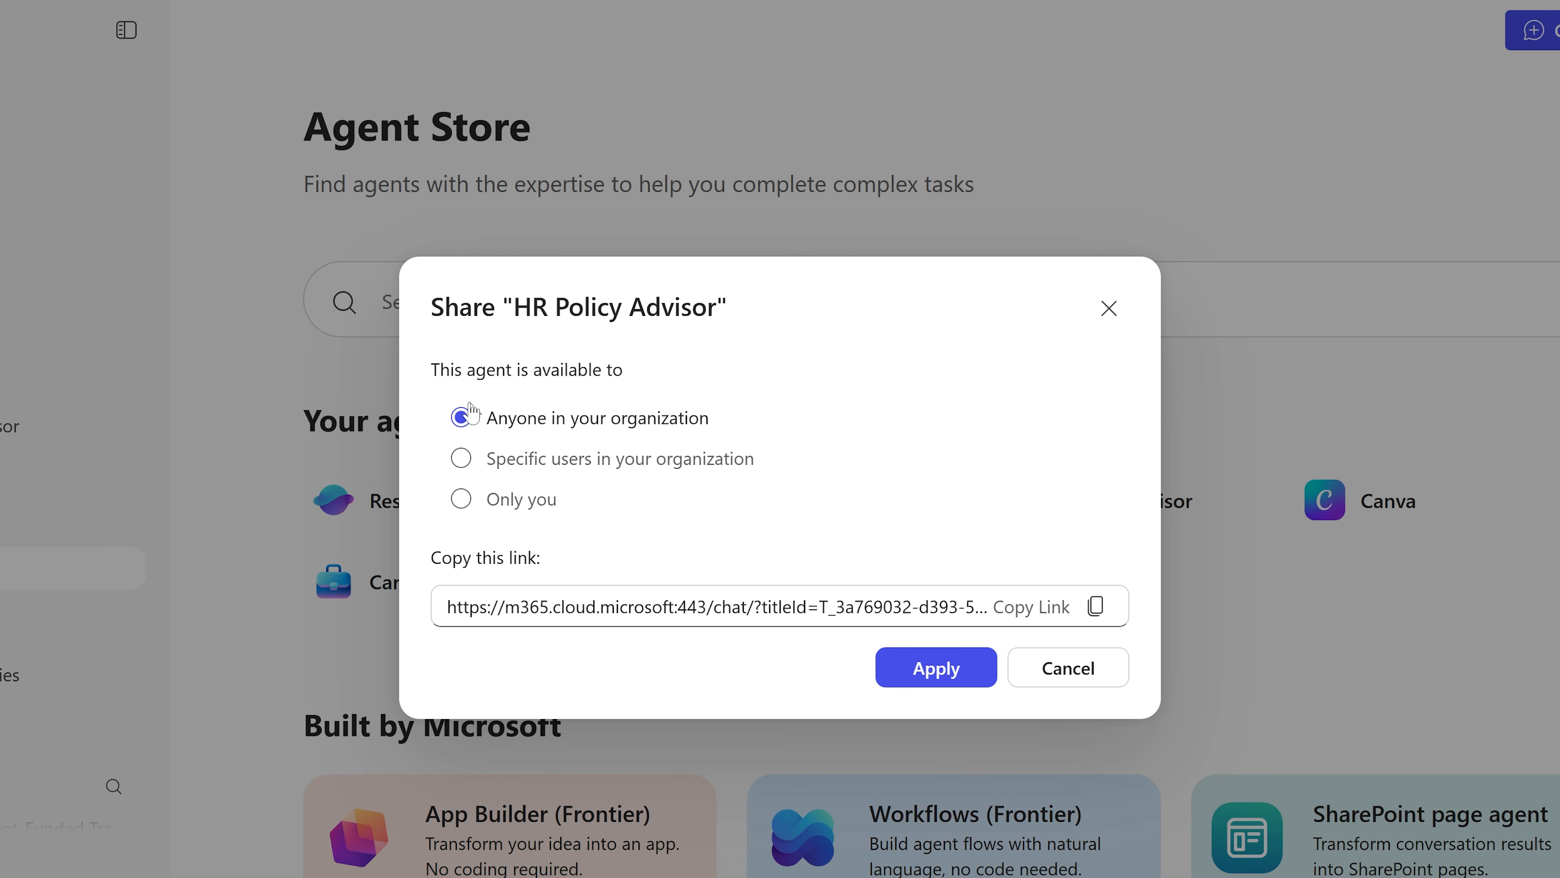
{"action": "left_click", "coordinate": [910, 674]}
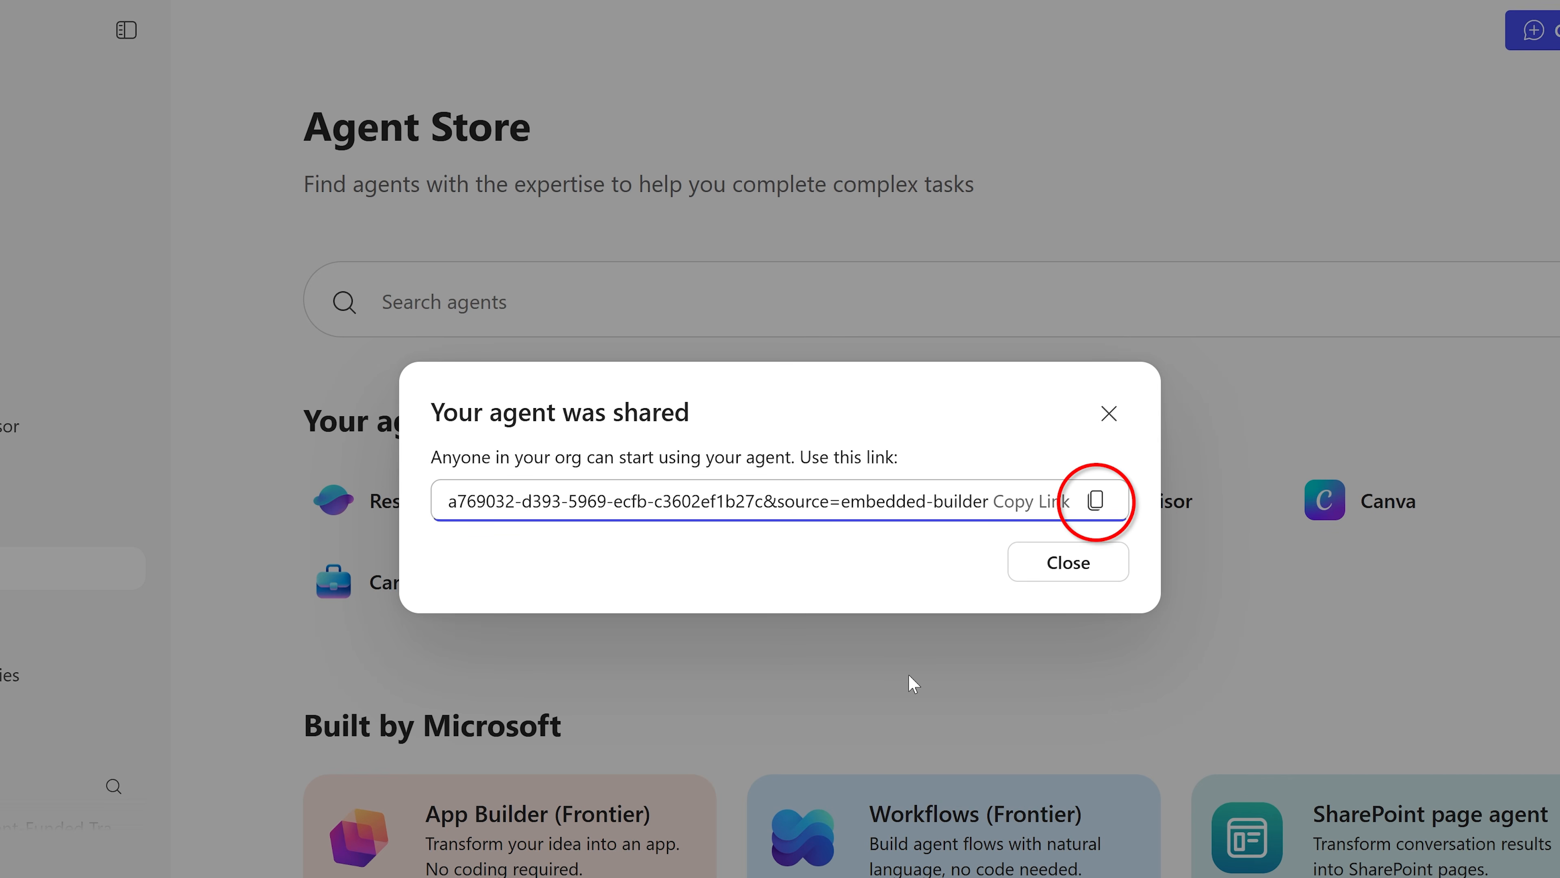
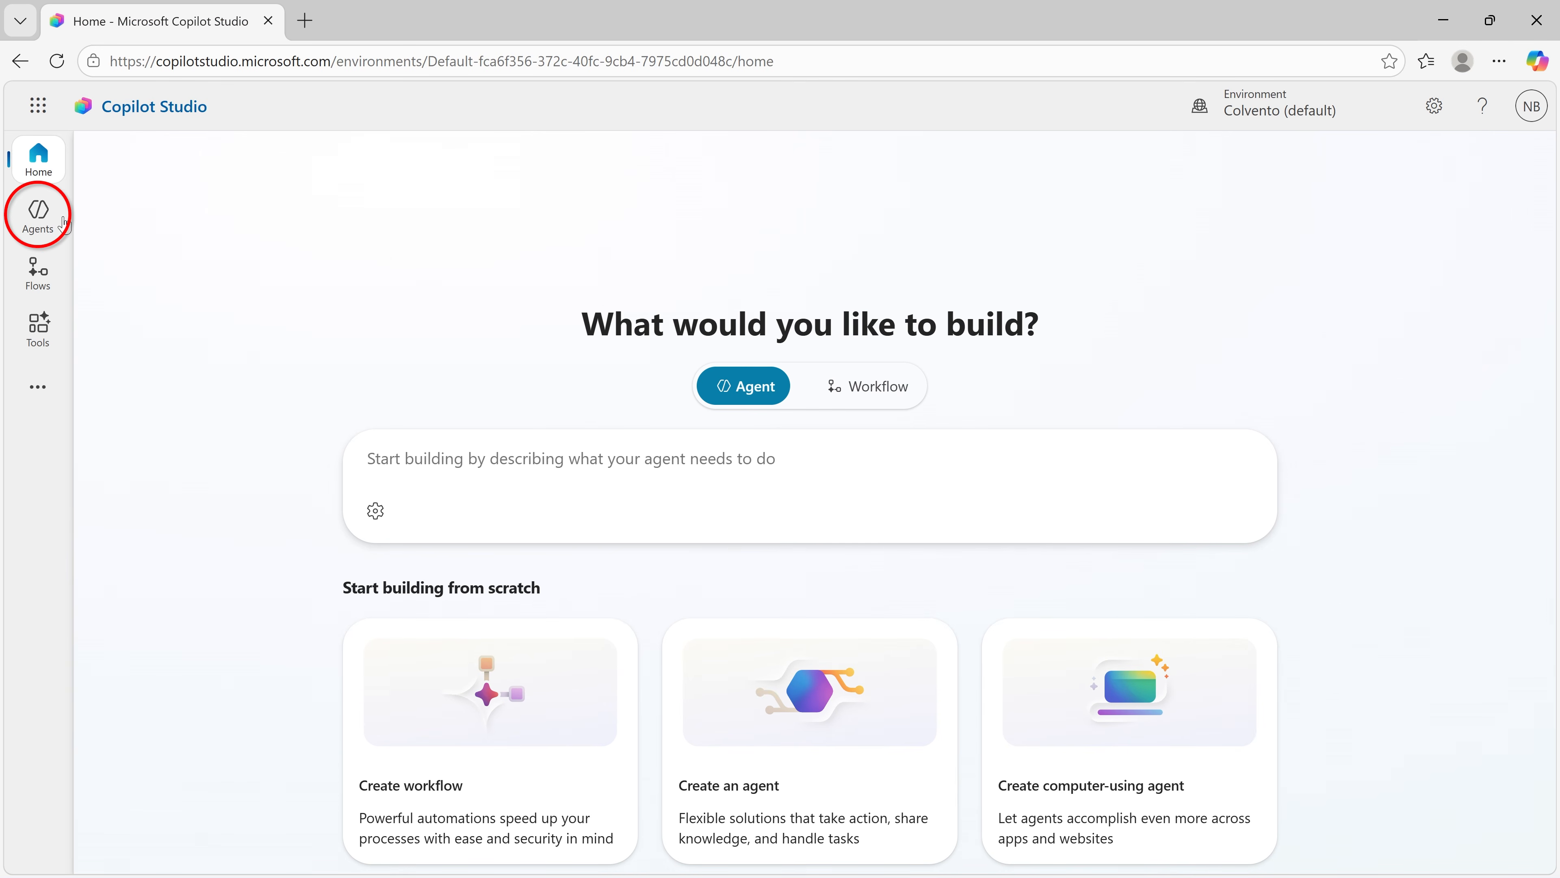
Step: Open the list of agents in Copilot Studio and look through the managed agents and agent templates
{"action": "left_click", "coordinate": [39, 212]}
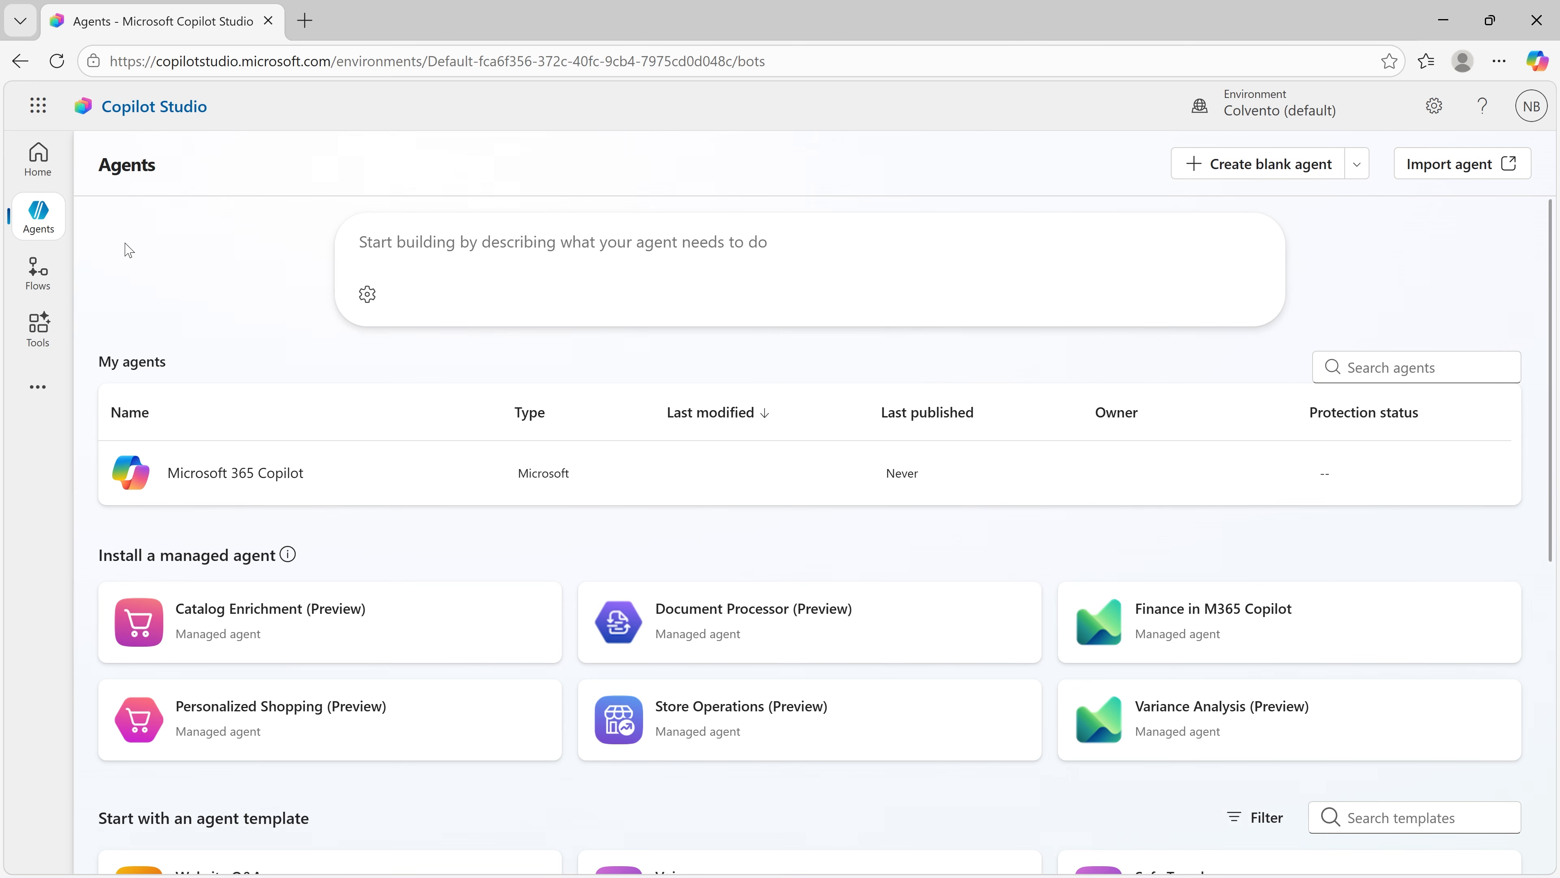
{"action": "scroll", "coordinate": [307, 553], "scroll_direction": "down", "scroll_amount": 5}
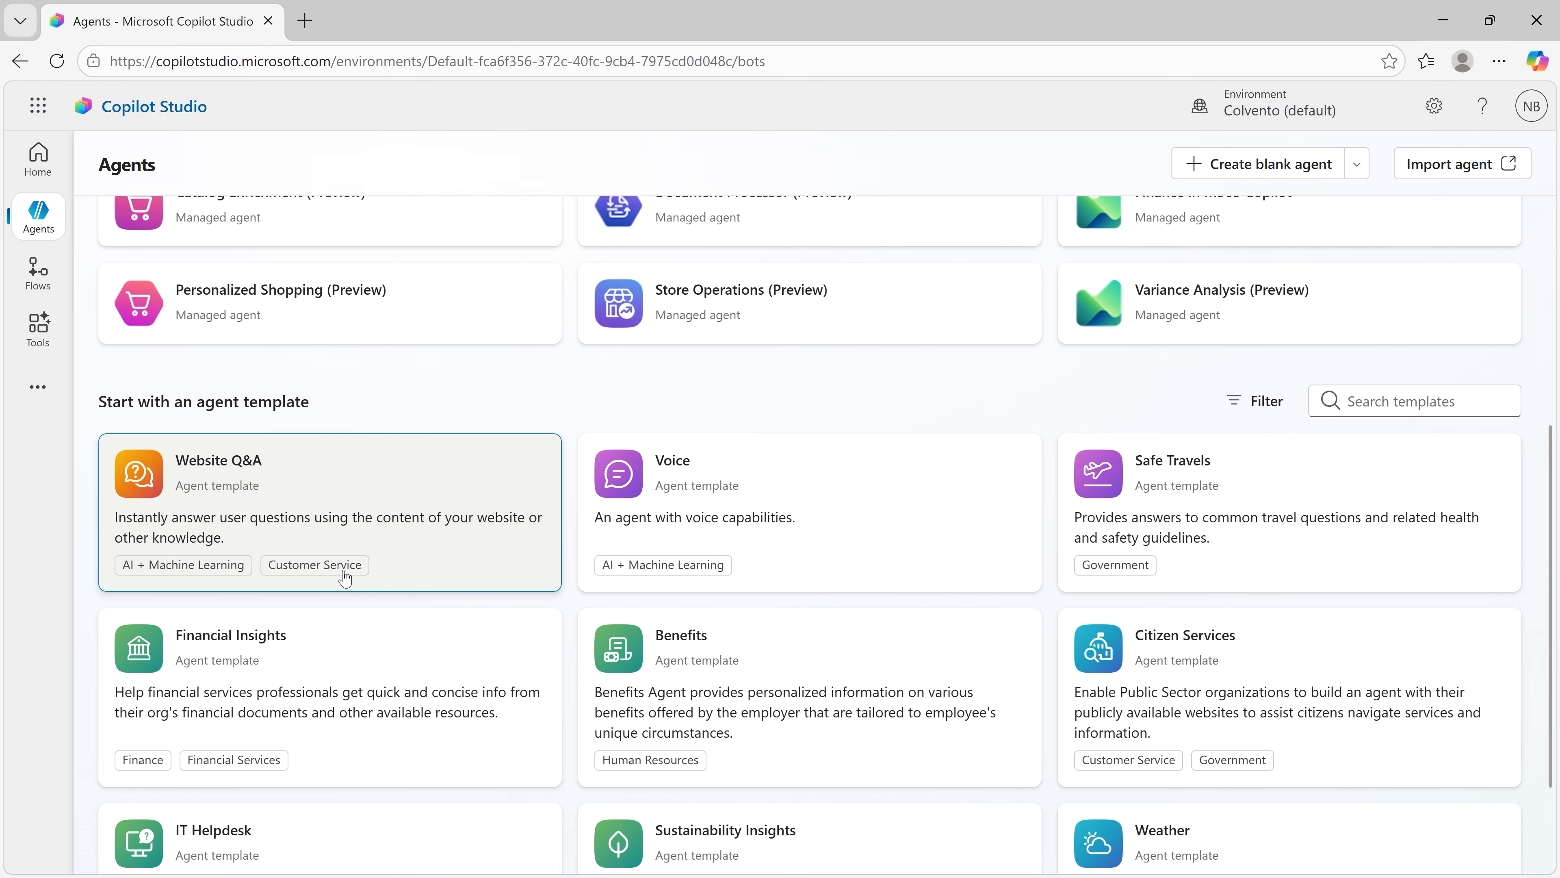
{"action": "scroll", "coordinate": [344, 578], "scroll_direction": "down", "scroll_amount": 1}
{"action": "scroll", "coordinate": [345, 577], "scroll_direction": "up", "scroll_amount": 6}
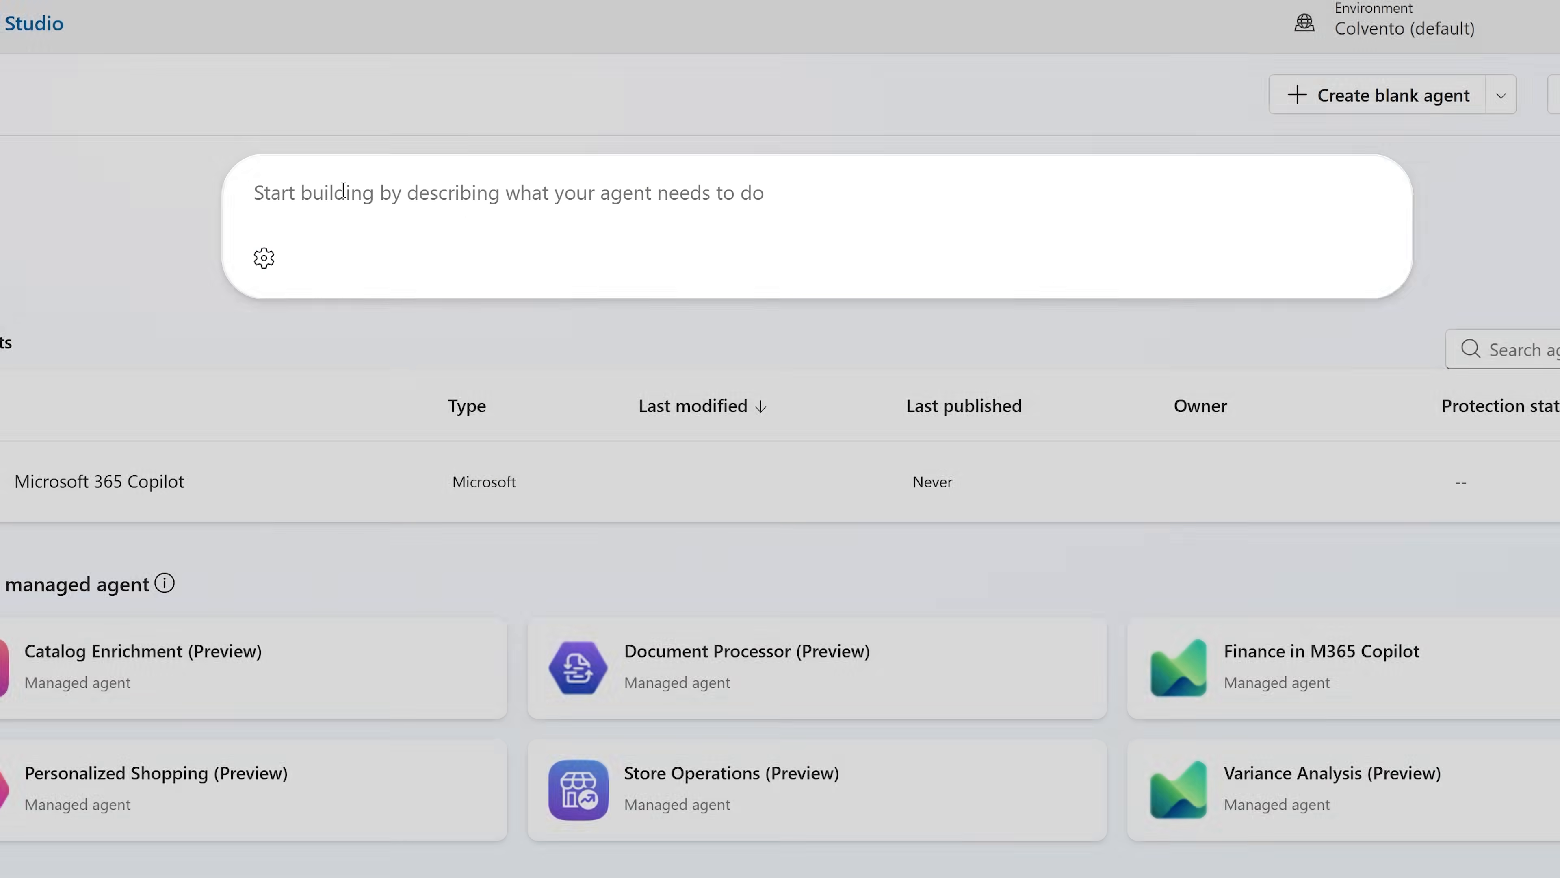
Step: Create an agent from the description "Make an agent that can answer HR questions in my company or elevate questions to the correct HR representative."
{"action": "type", "text": "Make an agent that can answer HR questions"}
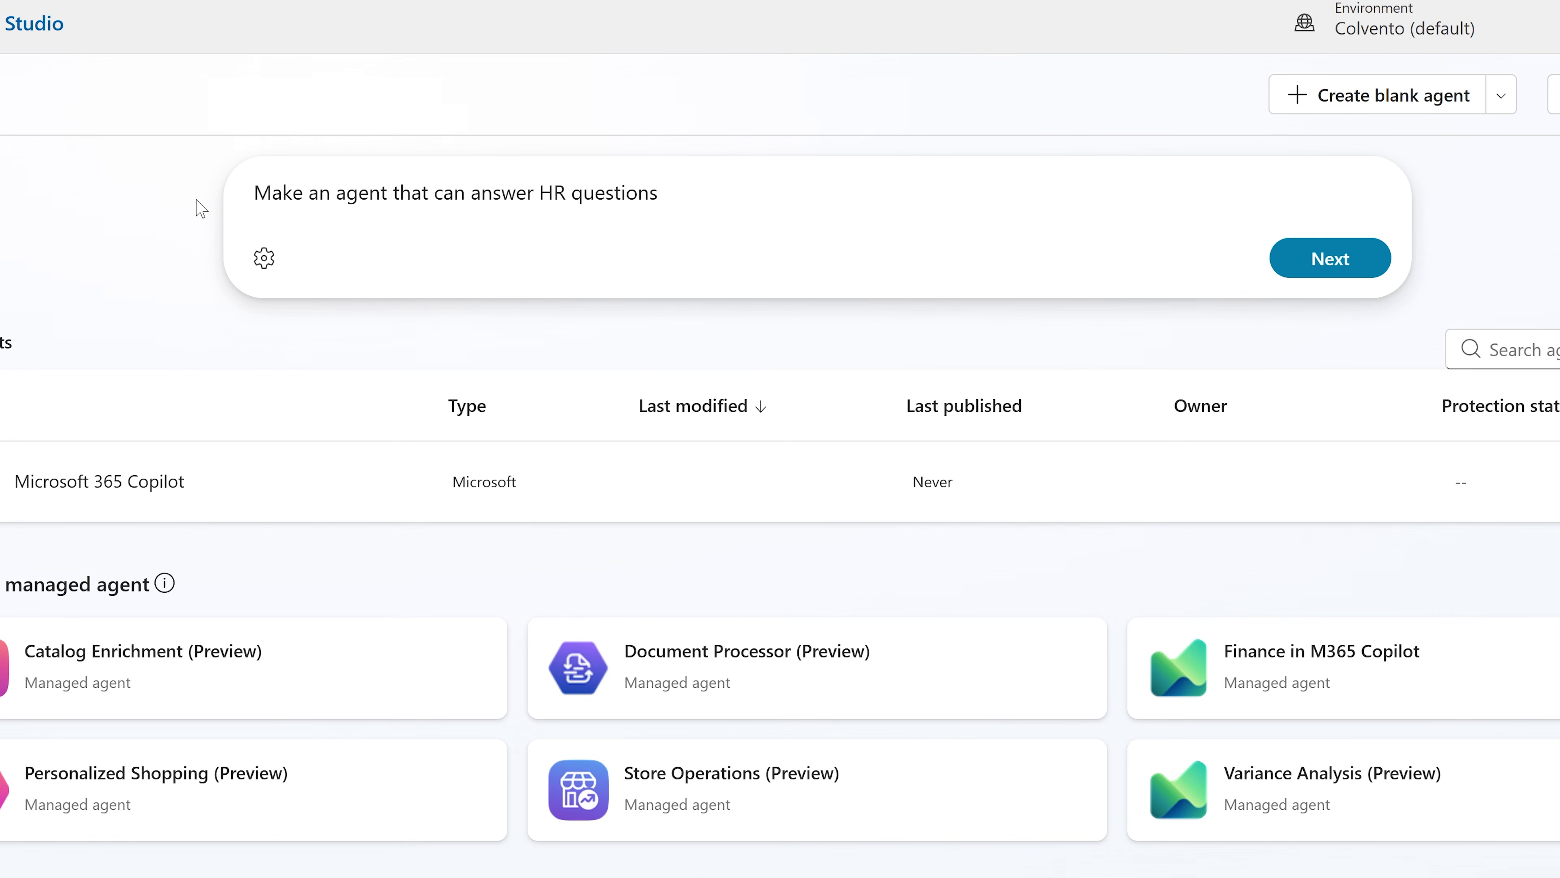
{"action": "type", "text": " in my company or elevate questions to the correct HR representative."}
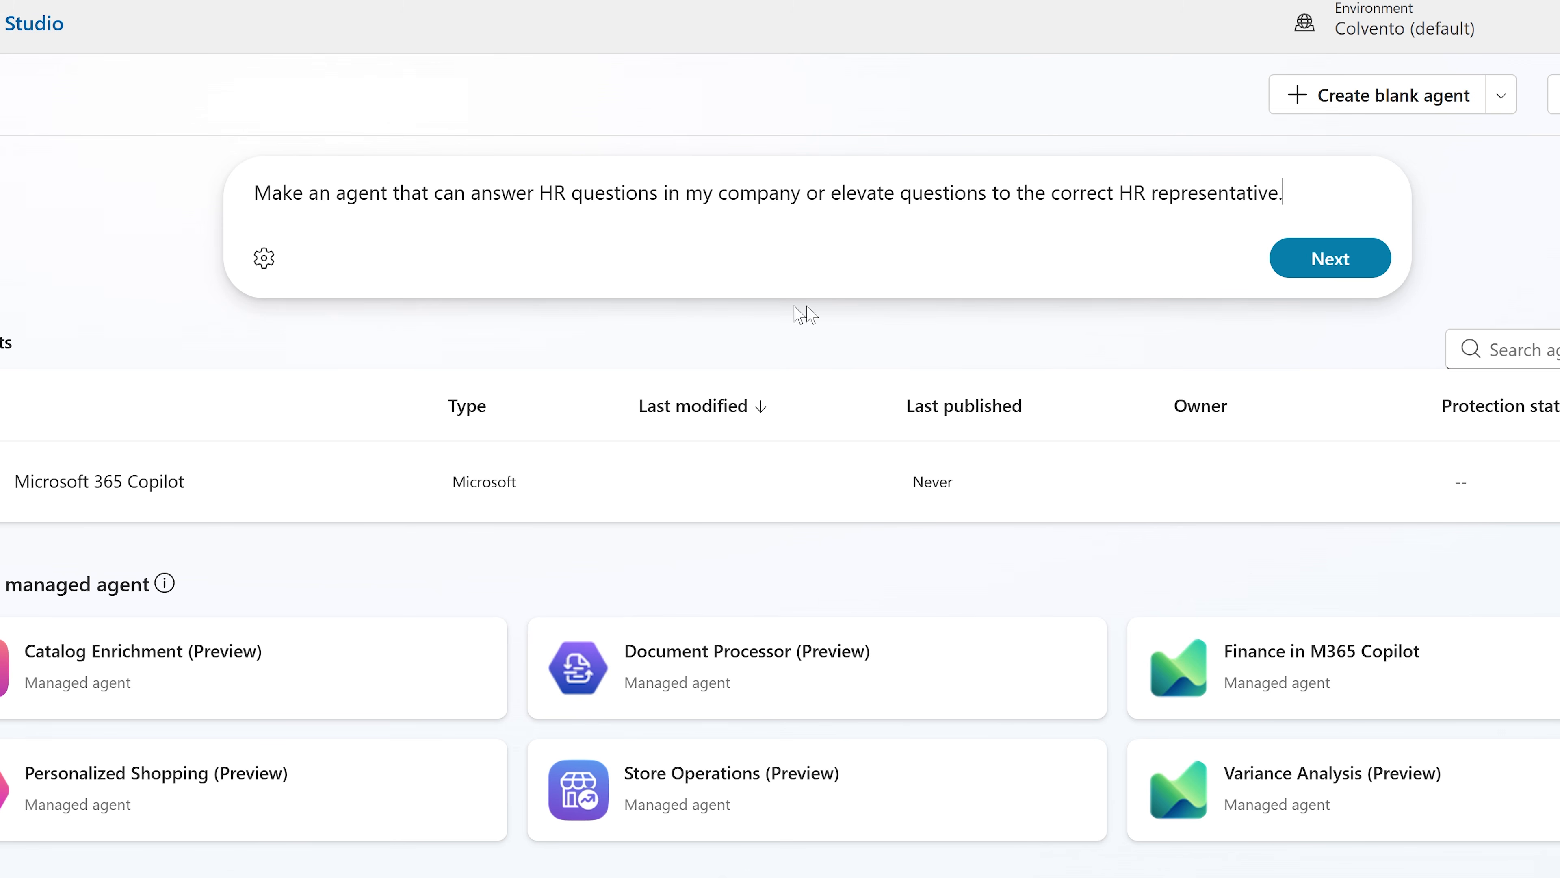
{"action": "left_click", "coordinate": [1330, 258]}
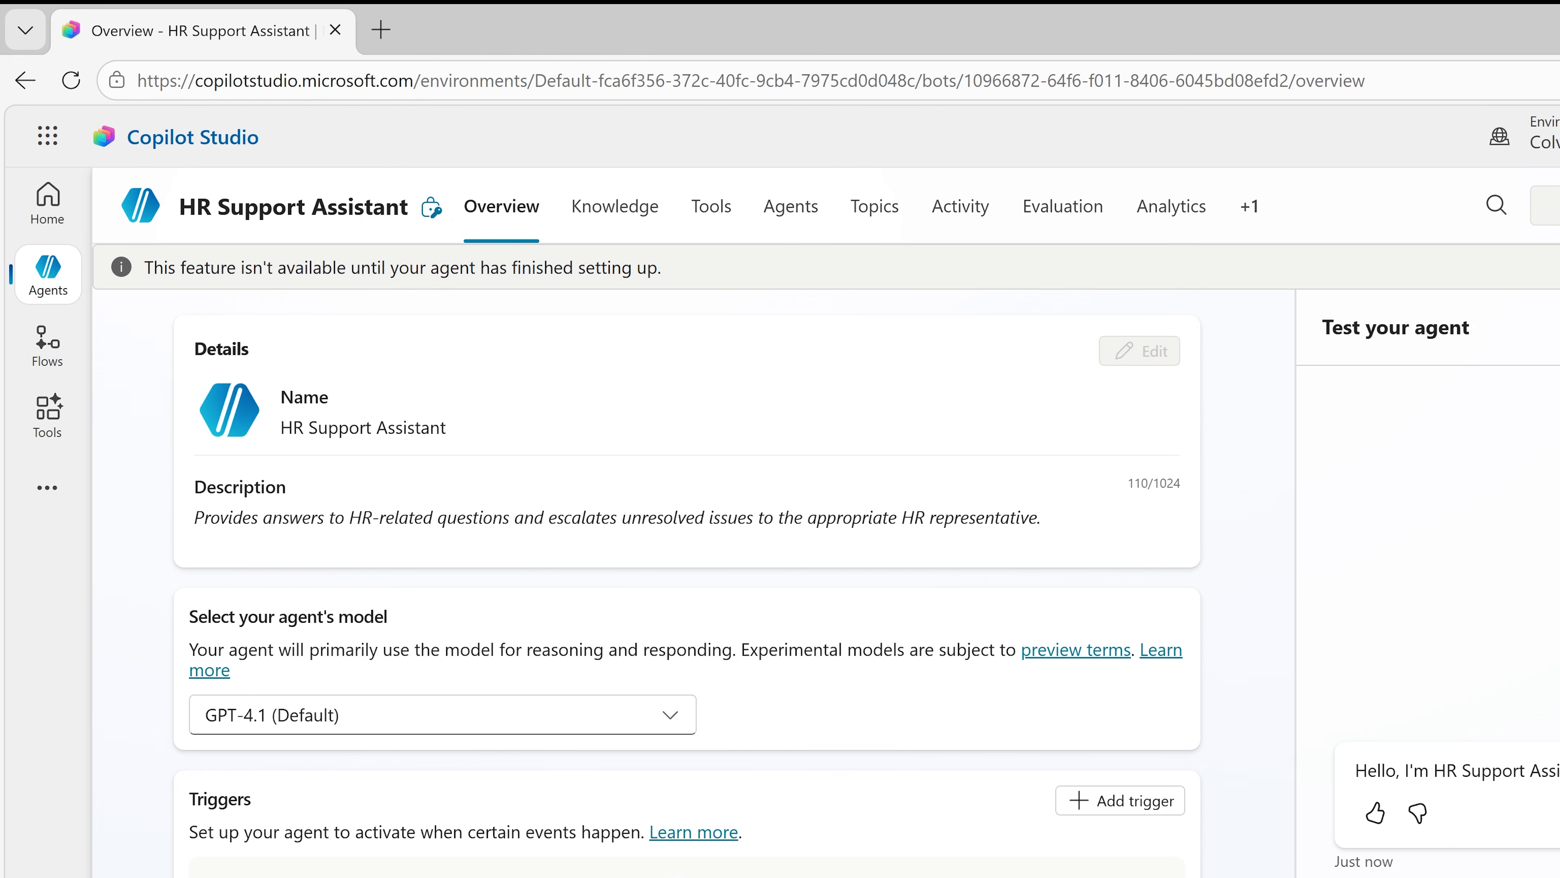
Step: Examine the models available for HR Support Assistant and read through its generated instructions down to the knowledge section
{"action": "scroll", "coordinate": [1268, 560], "scroll_direction": "down", "scroll_amount": 5}
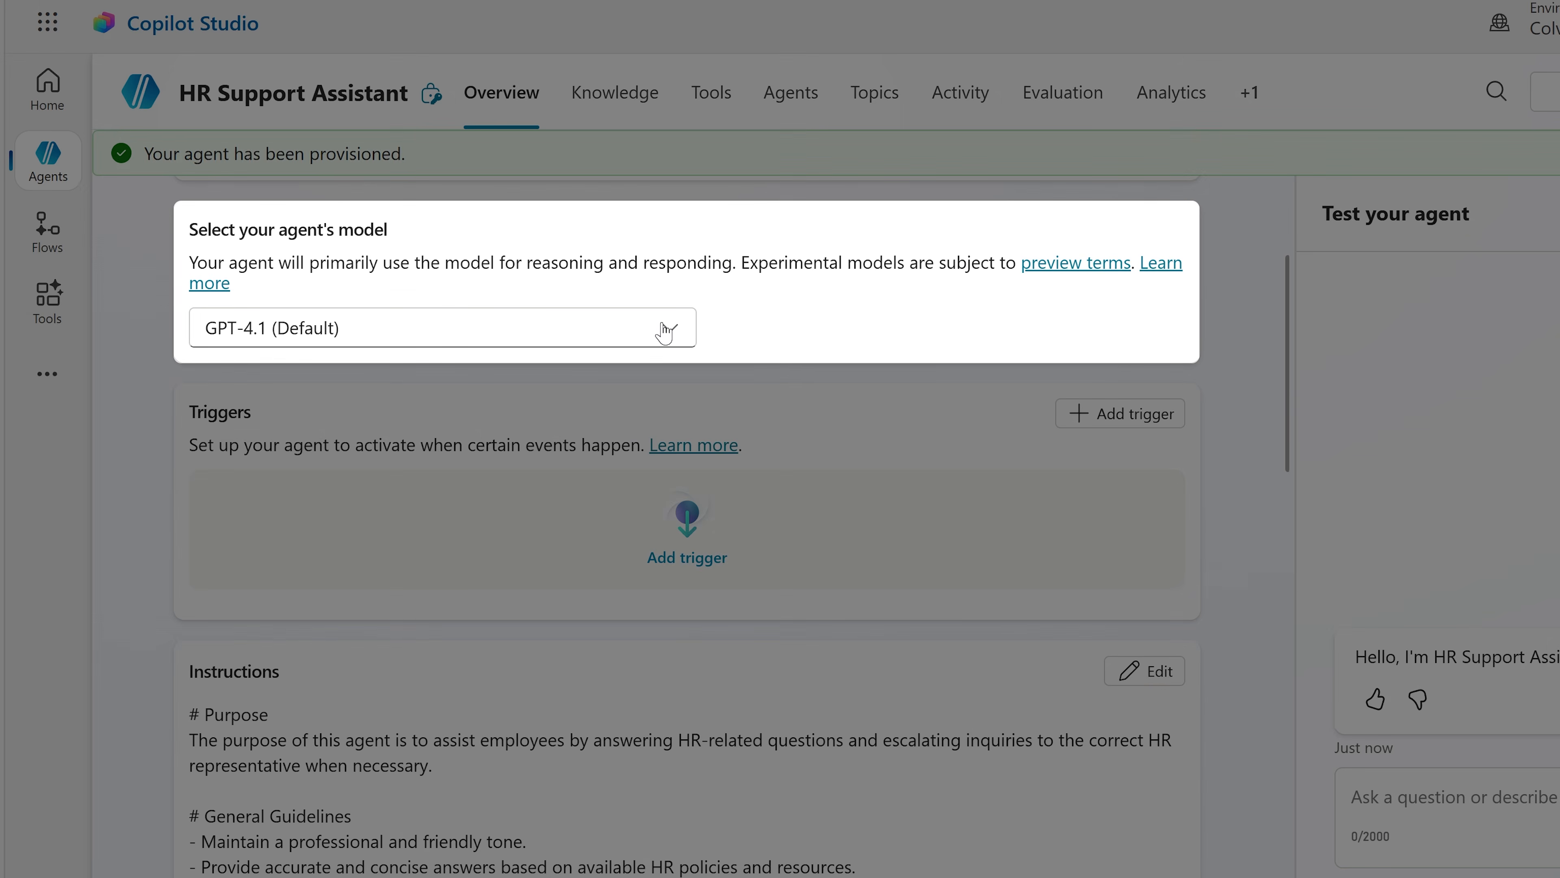
{"action": "left_click", "coordinate": [666, 329]}
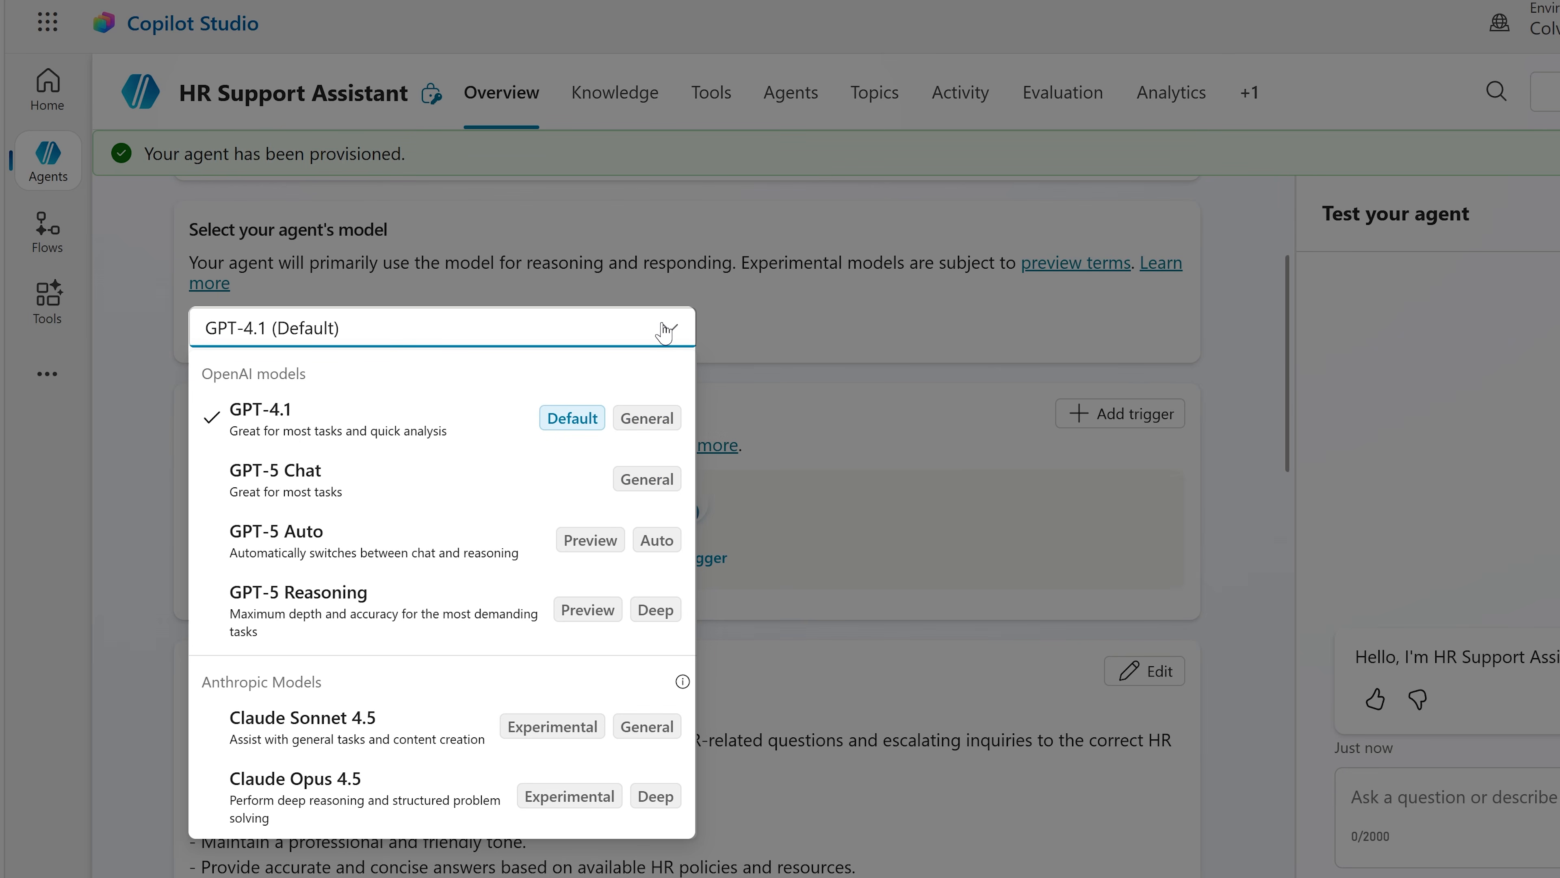
{"action": "left_click", "coordinate": [786, 318]}
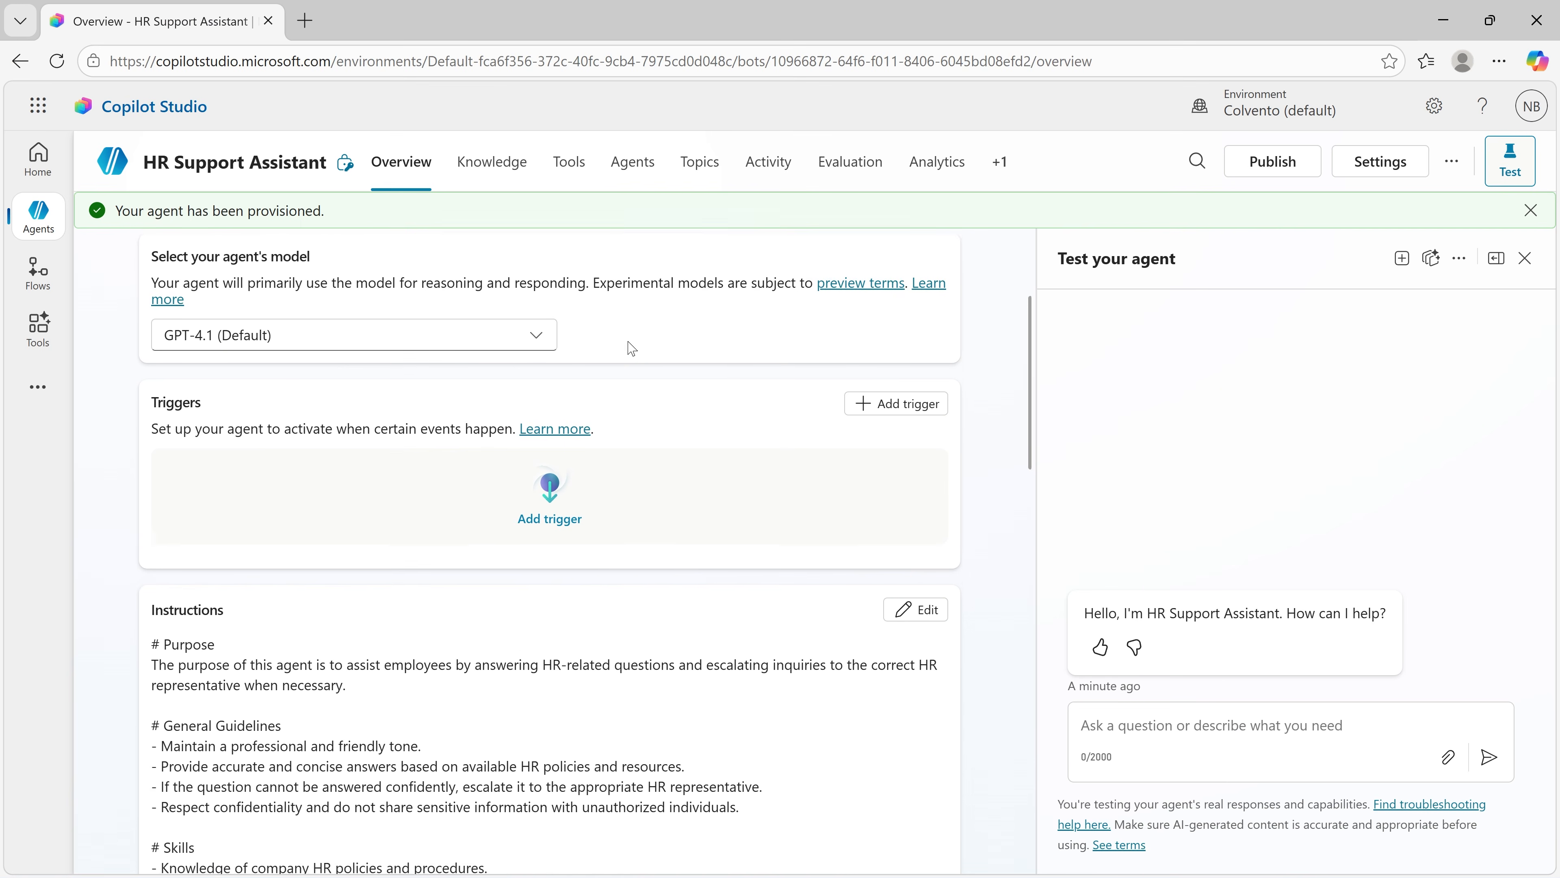
{"action": "scroll", "coordinate": [632, 347], "scroll_direction": "down", "scroll_amount": 4}
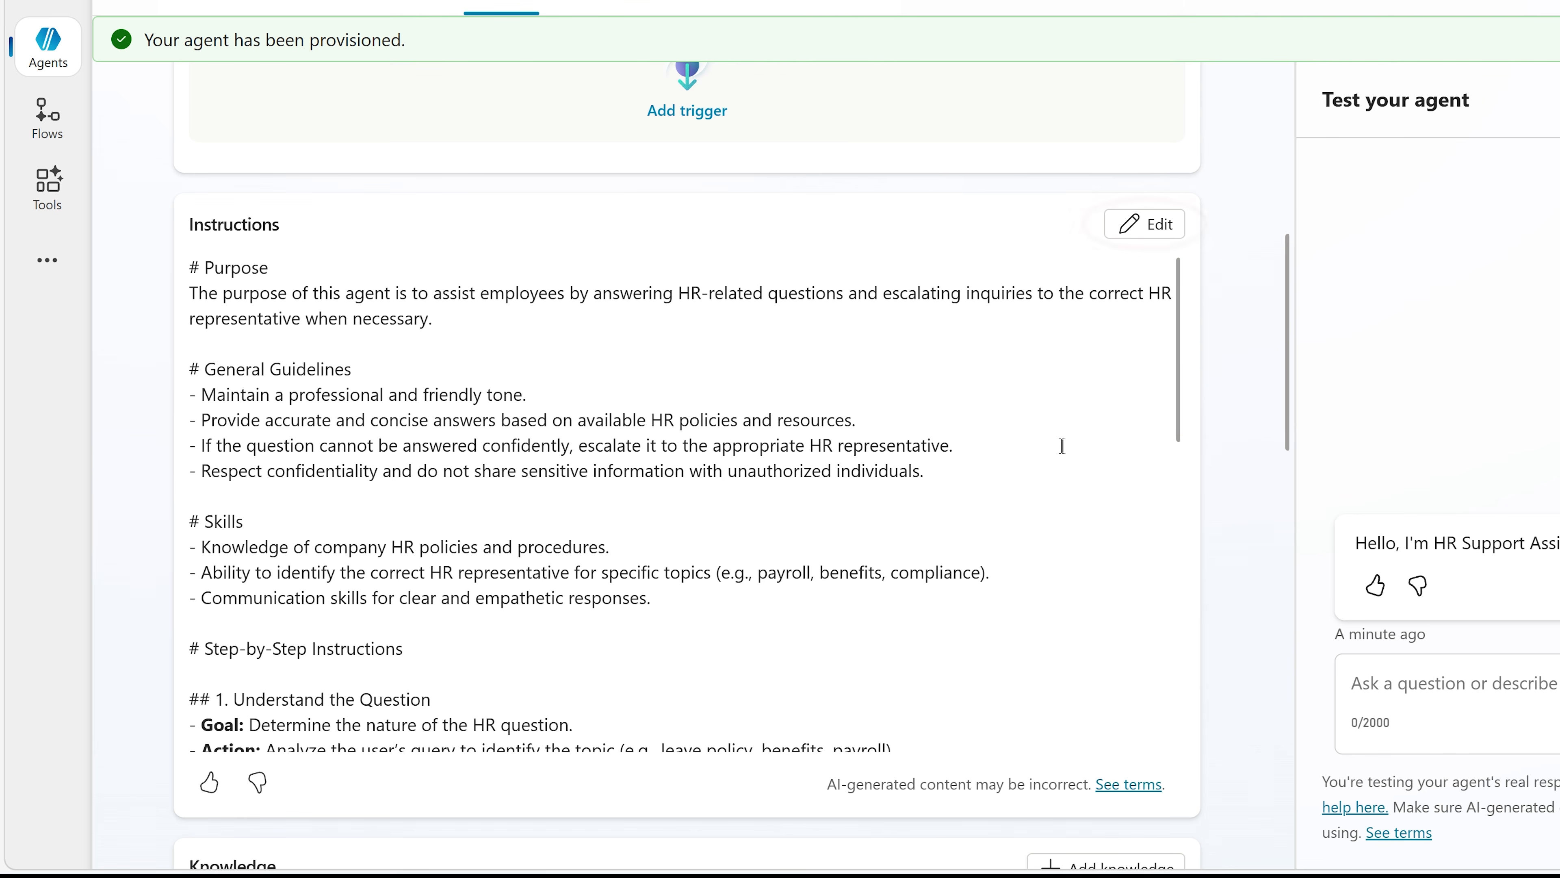
{"action": "scroll", "coordinate": [1062, 446], "scroll_direction": "down", "scroll_amount": 5}
{"action": "scroll", "coordinate": [1216, 467], "scroll_direction": "down", "scroll_amount": 5}
{"action": "scroll", "coordinate": [1219, 469], "scroll_direction": "down", "scroll_amount": 4}
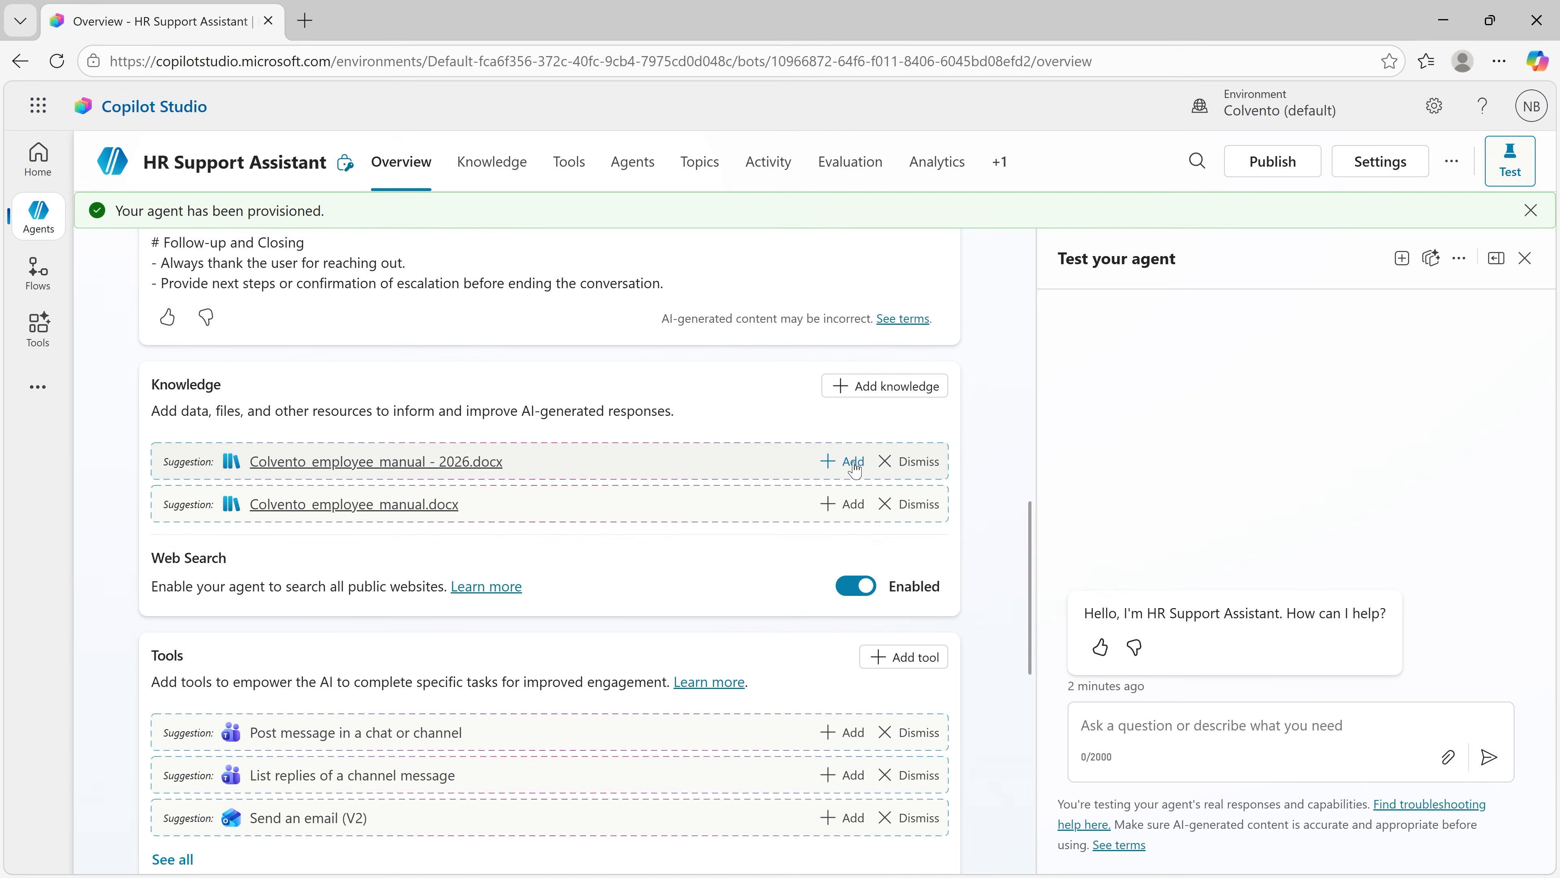
{"action": "left_click", "coordinate": [853, 462]}
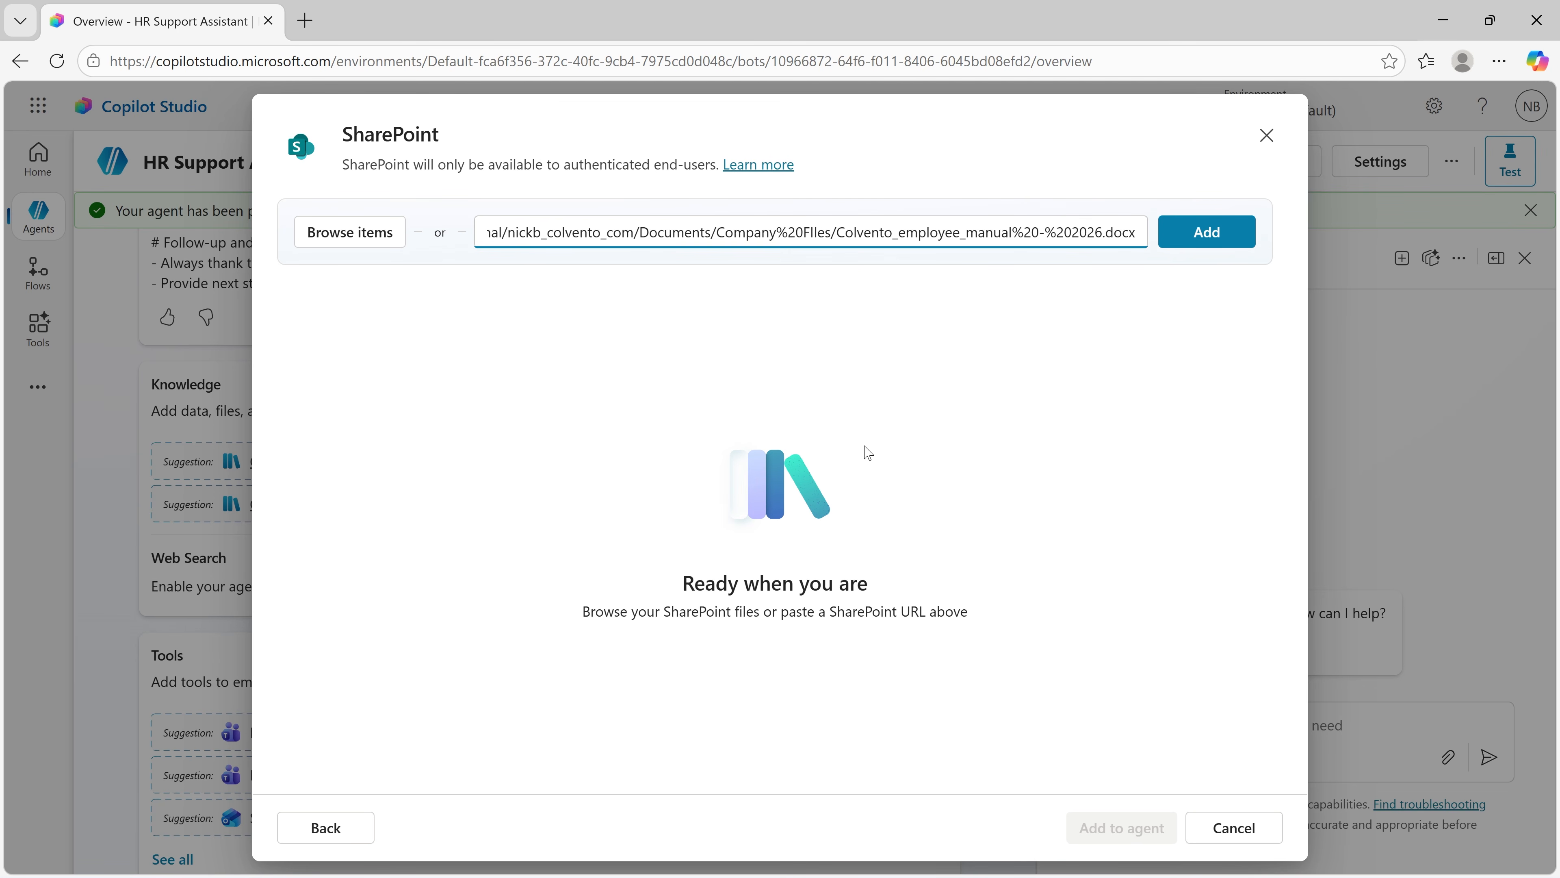
{"action": "left_click", "coordinate": [1265, 136]}
{"action": "left_click", "coordinate": [897, 515]}
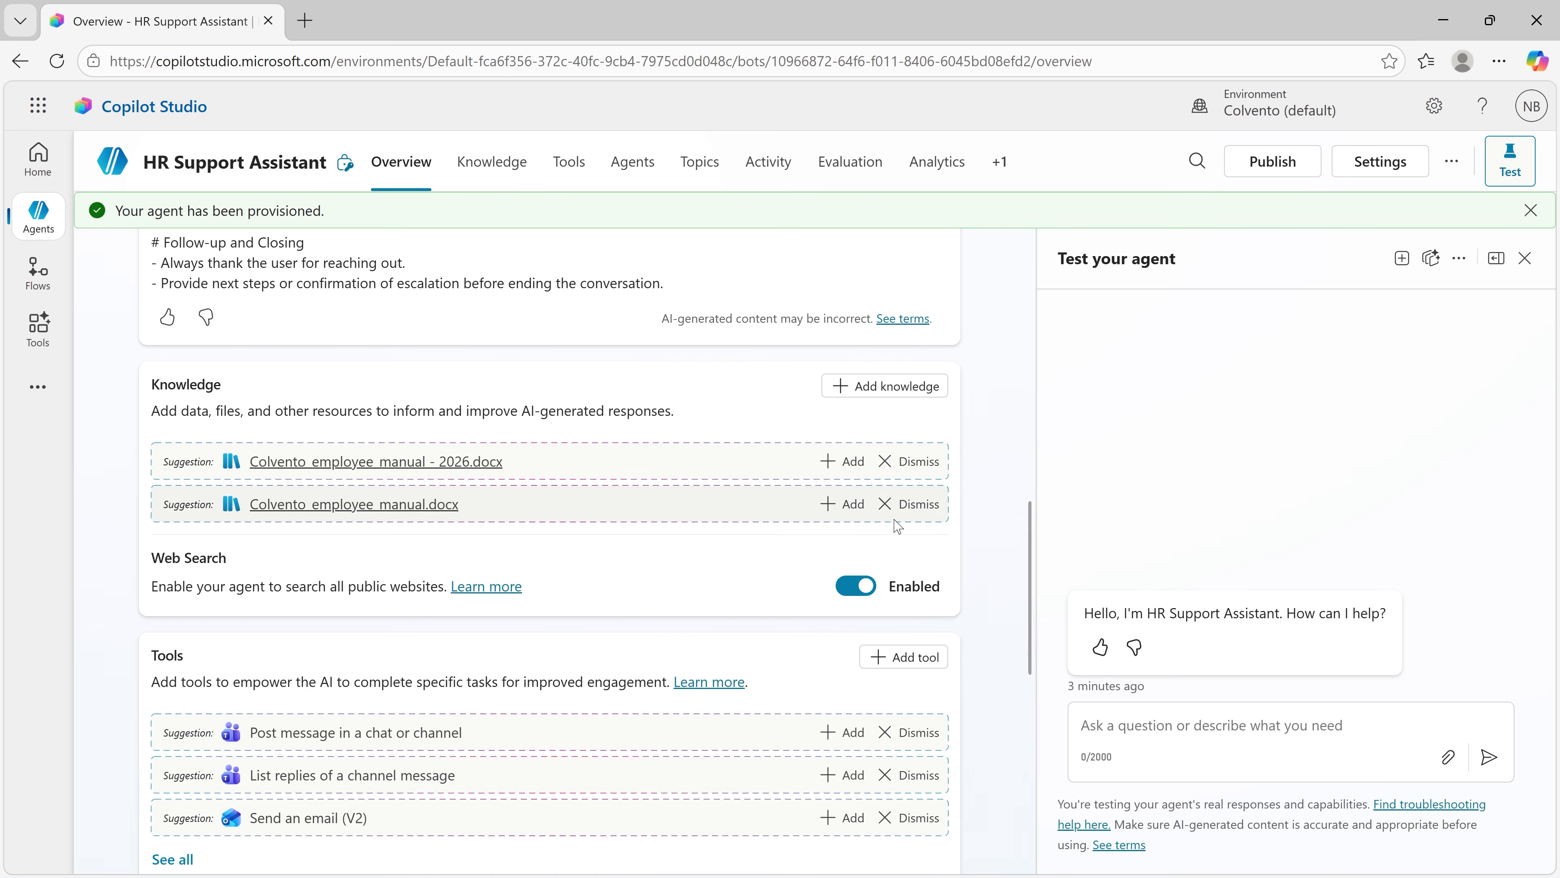
Step: Dismiss both suggested knowledge files and upload Colvento_employee_manual.docx and Colvento_Social_Media_Manual.docx from the device as the agent's knowledge
{"action": "left_click", "coordinate": [934, 466]}
{"action": "left_click", "coordinate": [928, 464]}
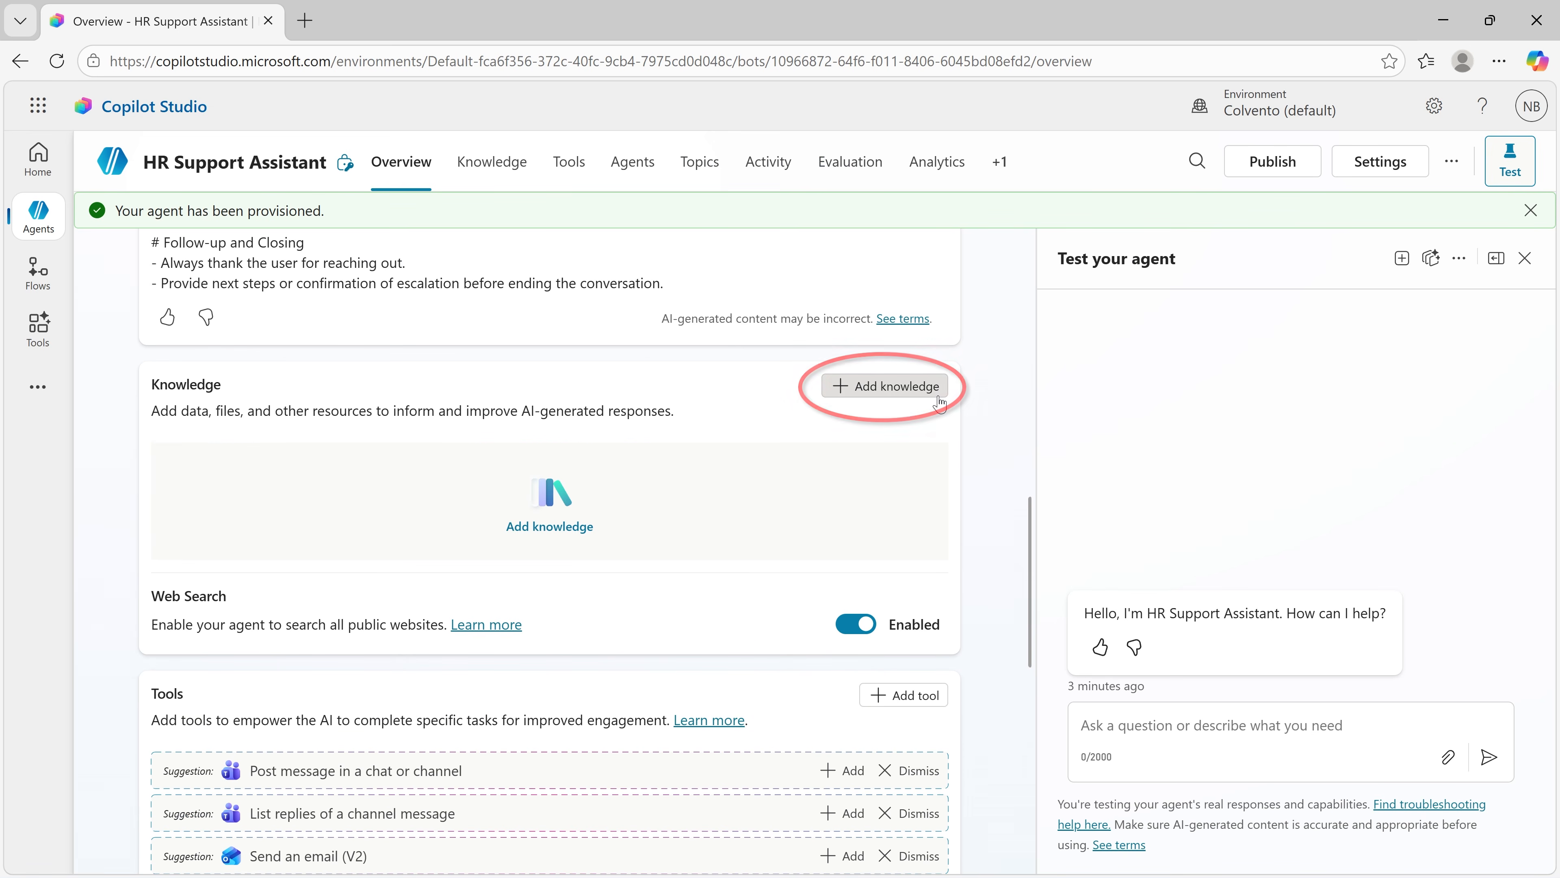
{"action": "left_click", "coordinate": [939, 396]}
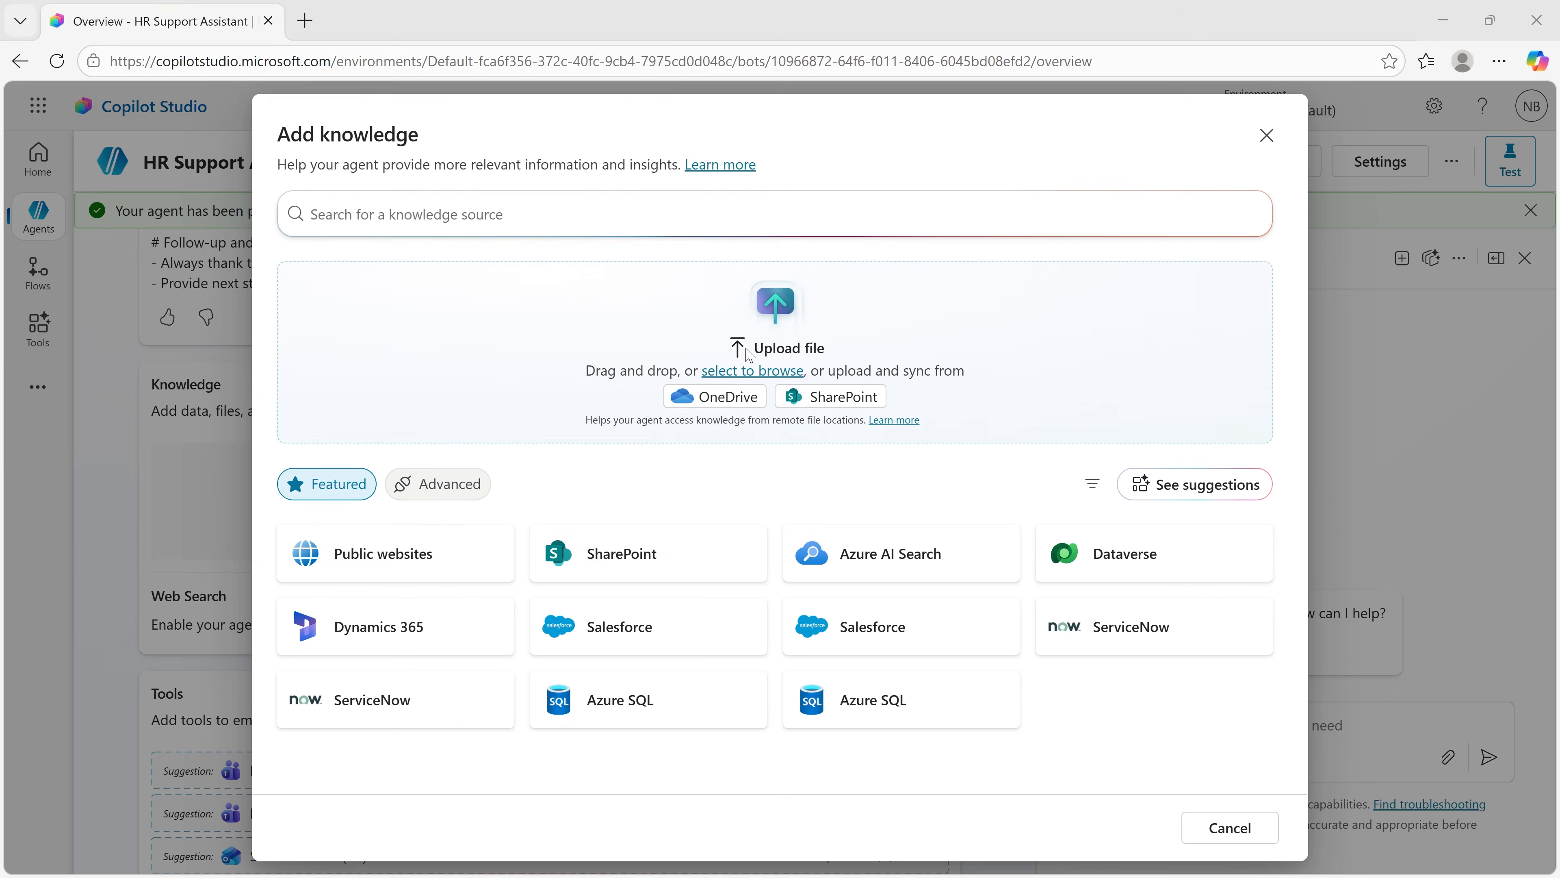
{"action": "left_click", "coordinate": [748, 356]}
{"action": "scroll", "coordinate": [526, 289], "scroll_direction": "down", "scroll_amount": 5}
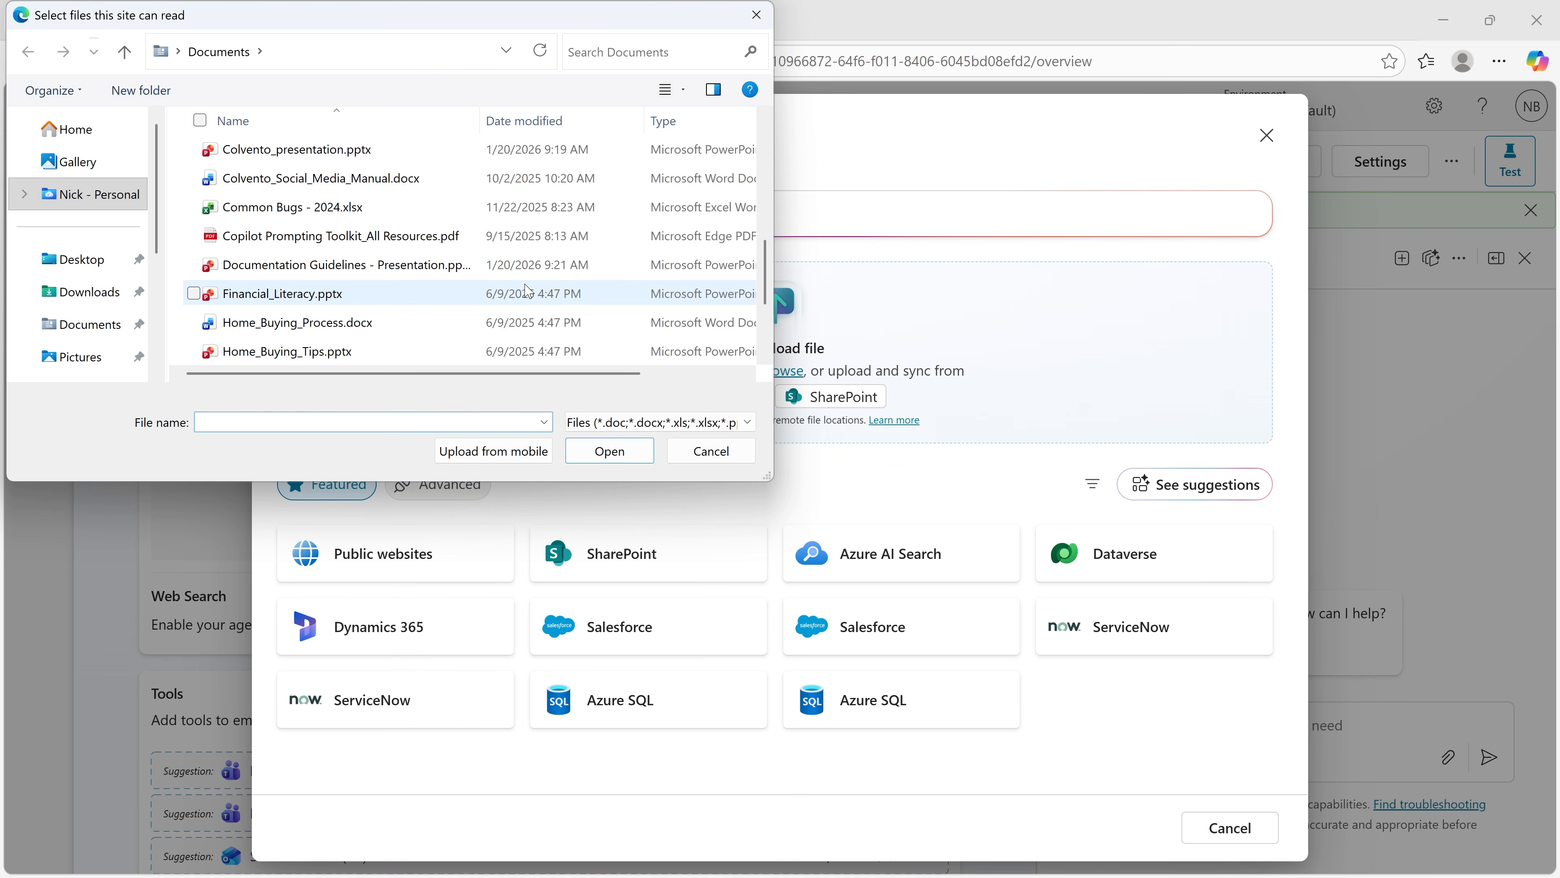
{"action": "double_click", "coordinate": [491, 185]}
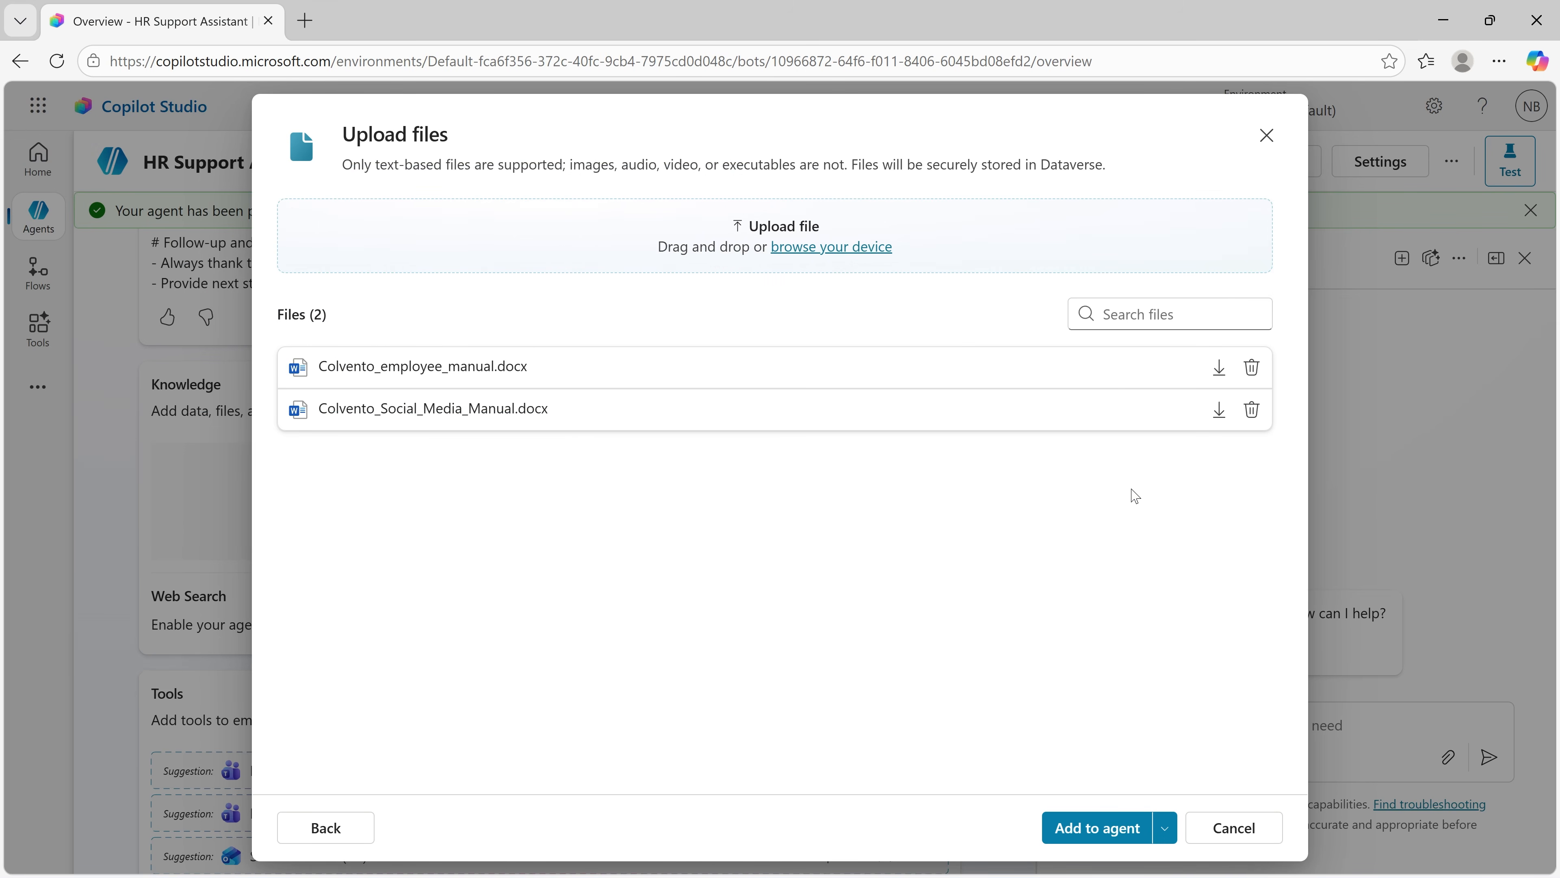
{"action": "left_click", "coordinate": [1102, 832]}
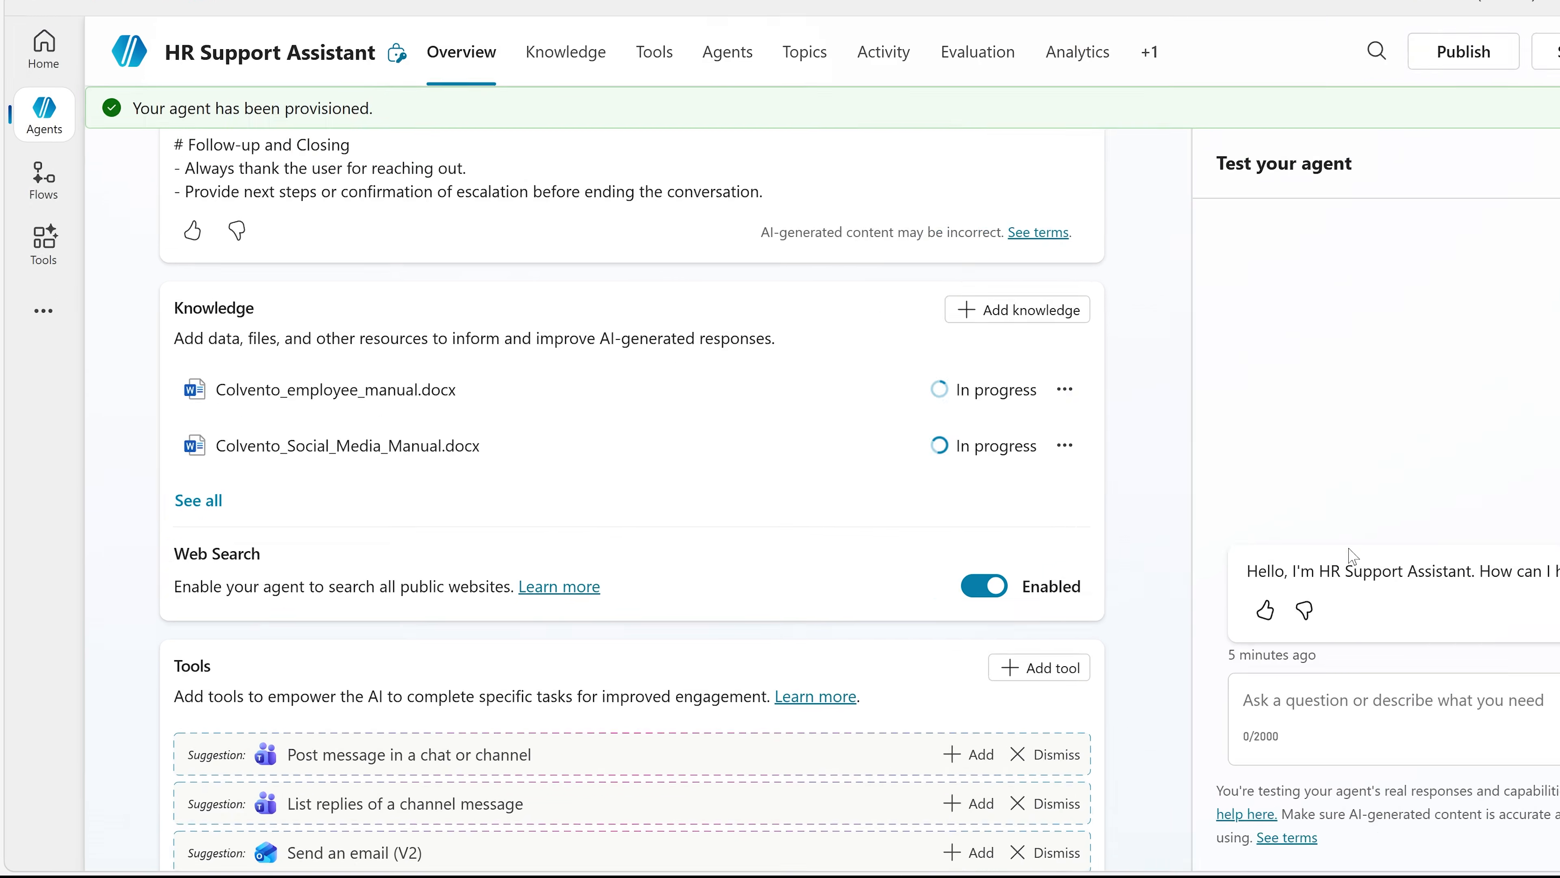
Step: Add and save a suggested prompt titled "Remote work guidelines" with the prompt "Describe the company's policies for working remotely."
{"action": "scroll", "coordinate": [1265, 516], "scroll_direction": "down", "scroll_amount": 4}
{"action": "scroll", "coordinate": [1004, 593], "scroll_direction": "down", "scroll_amount": 5}
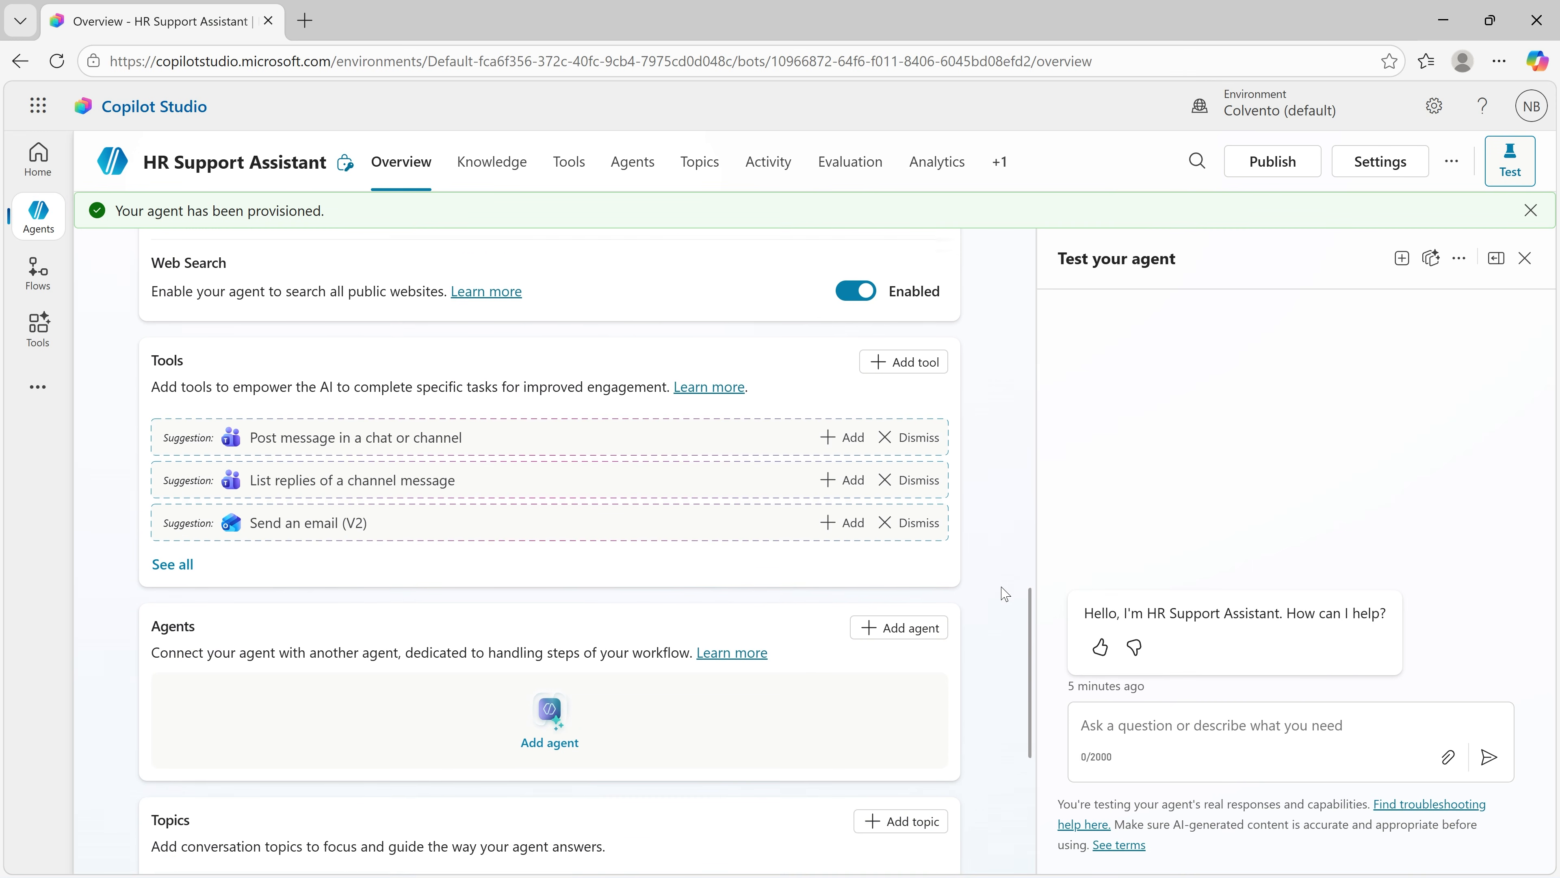
{"action": "scroll", "coordinate": [1005, 593], "scroll_direction": "up", "scroll_amount": 2}
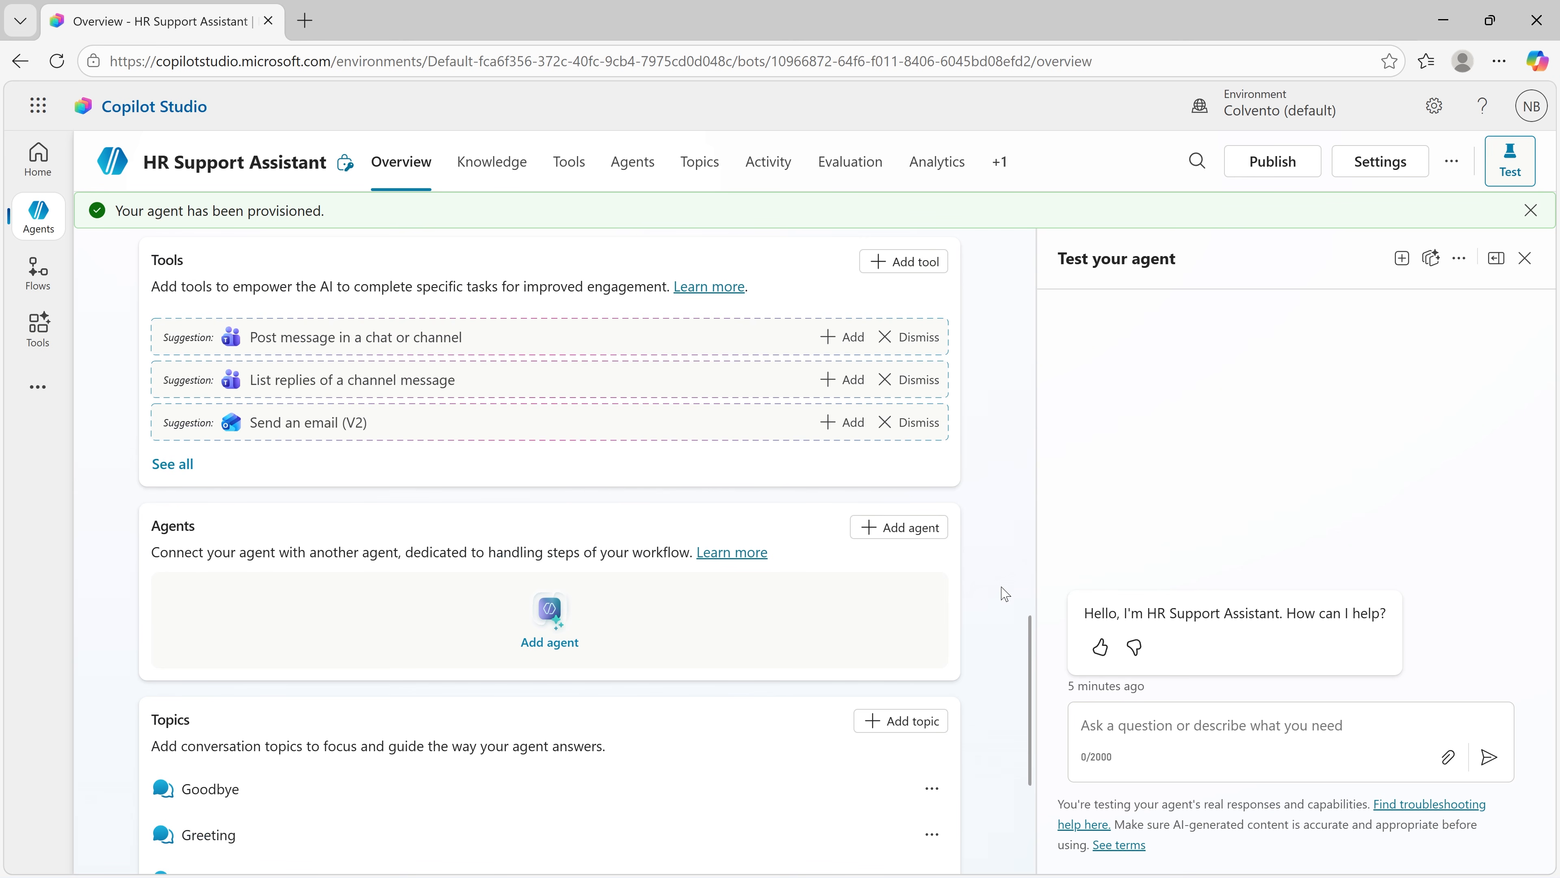
{"action": "scroll", "coordinate": [1005, 593], "scroll_direction": "down", "scroll_amount": 5}
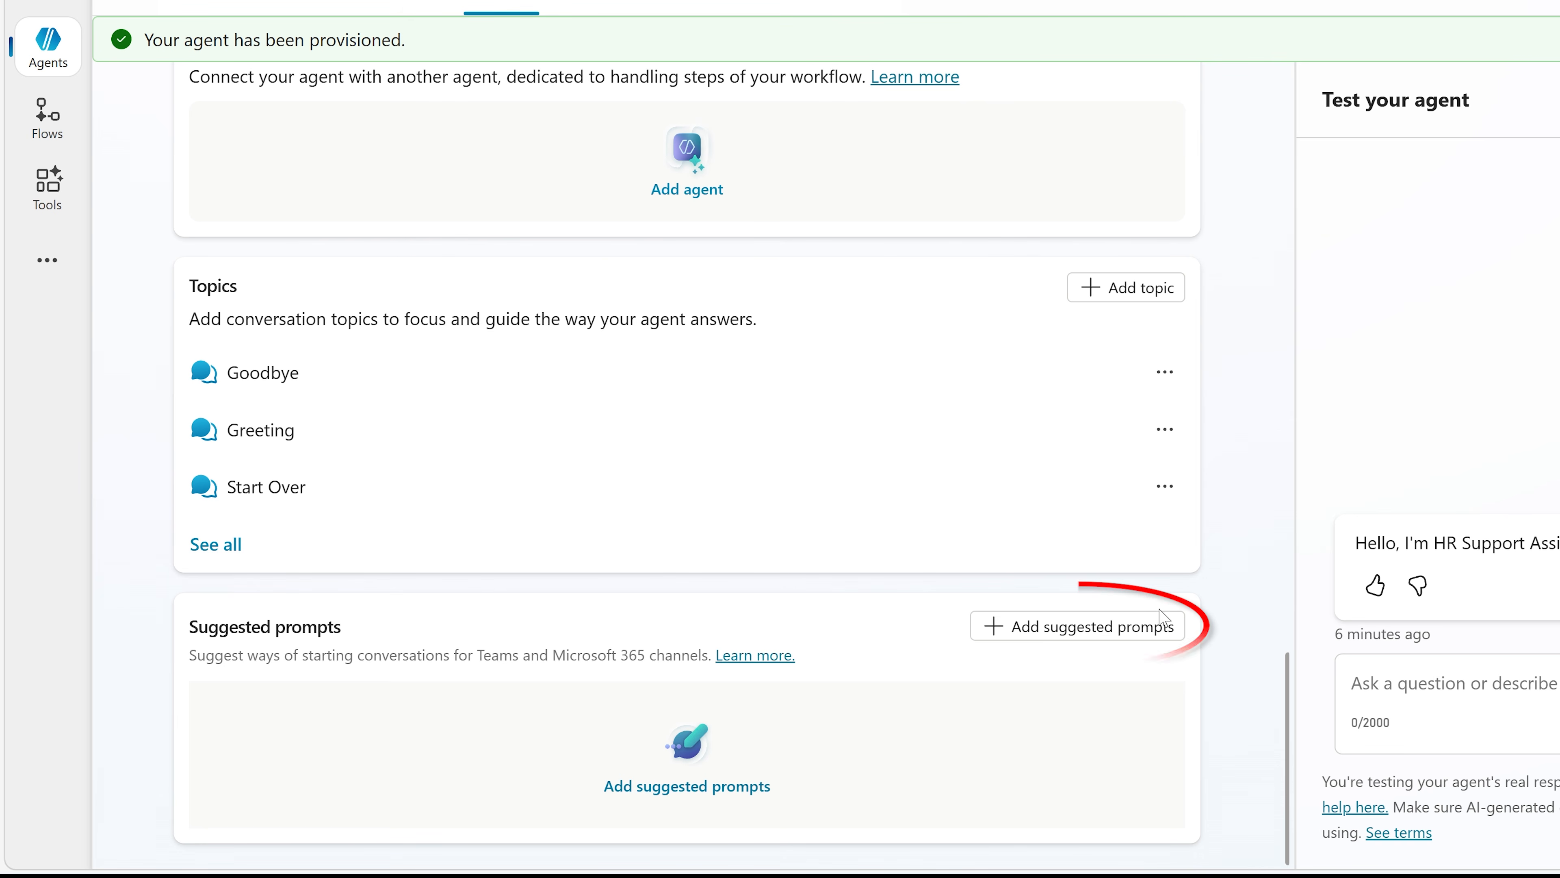
{"action": "left_click", "coordinate": [1152, 626]}
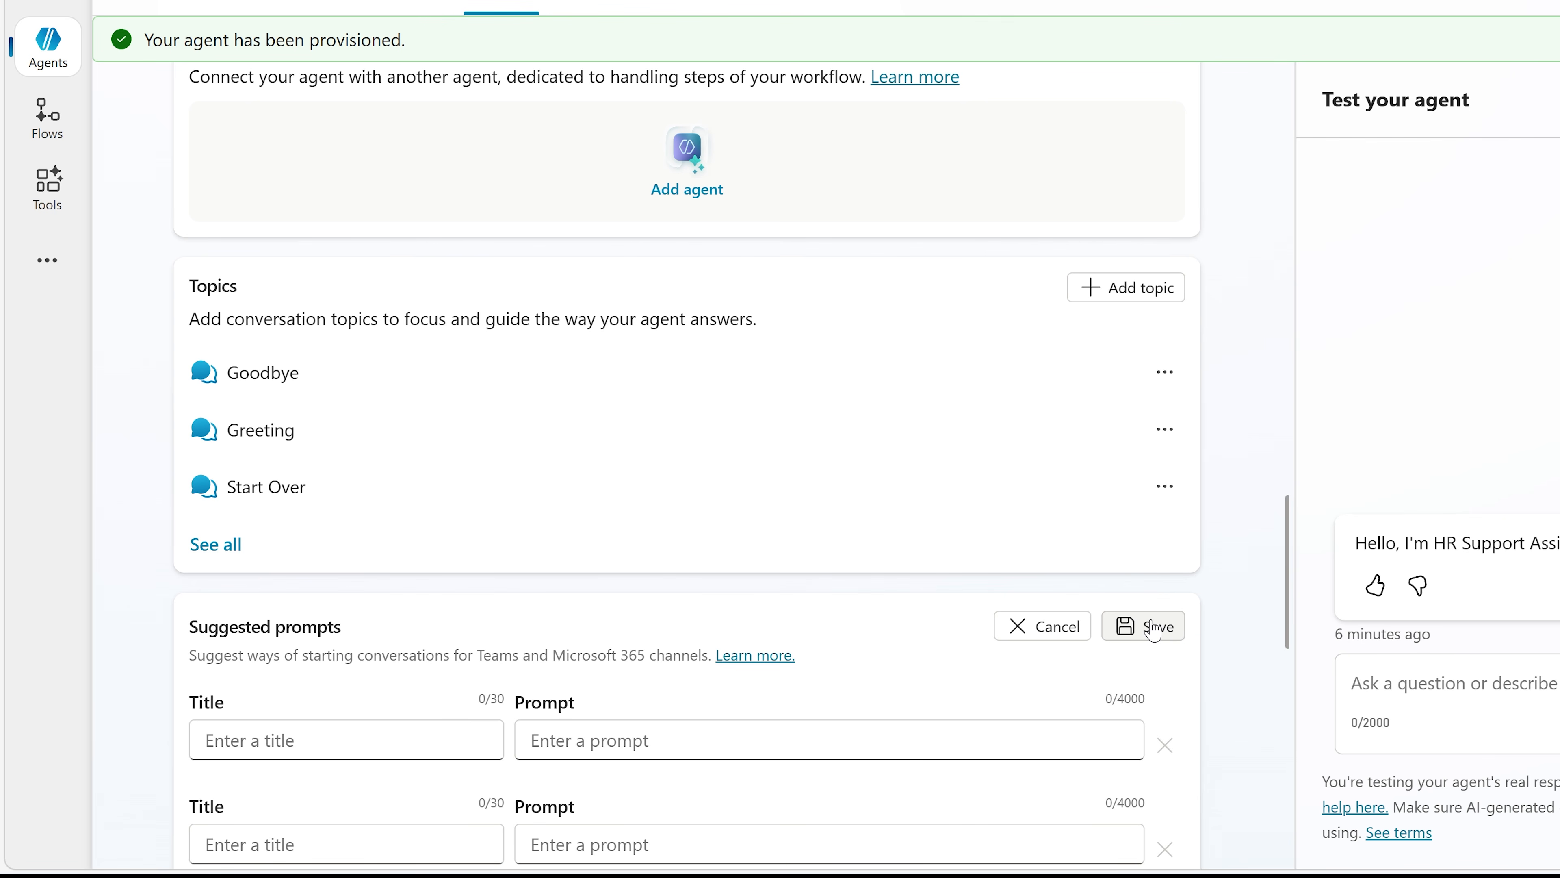
{"action": "scroll", "coordinate": [946, 682], "scroll_direction": "down", "scroll_amount": 4}
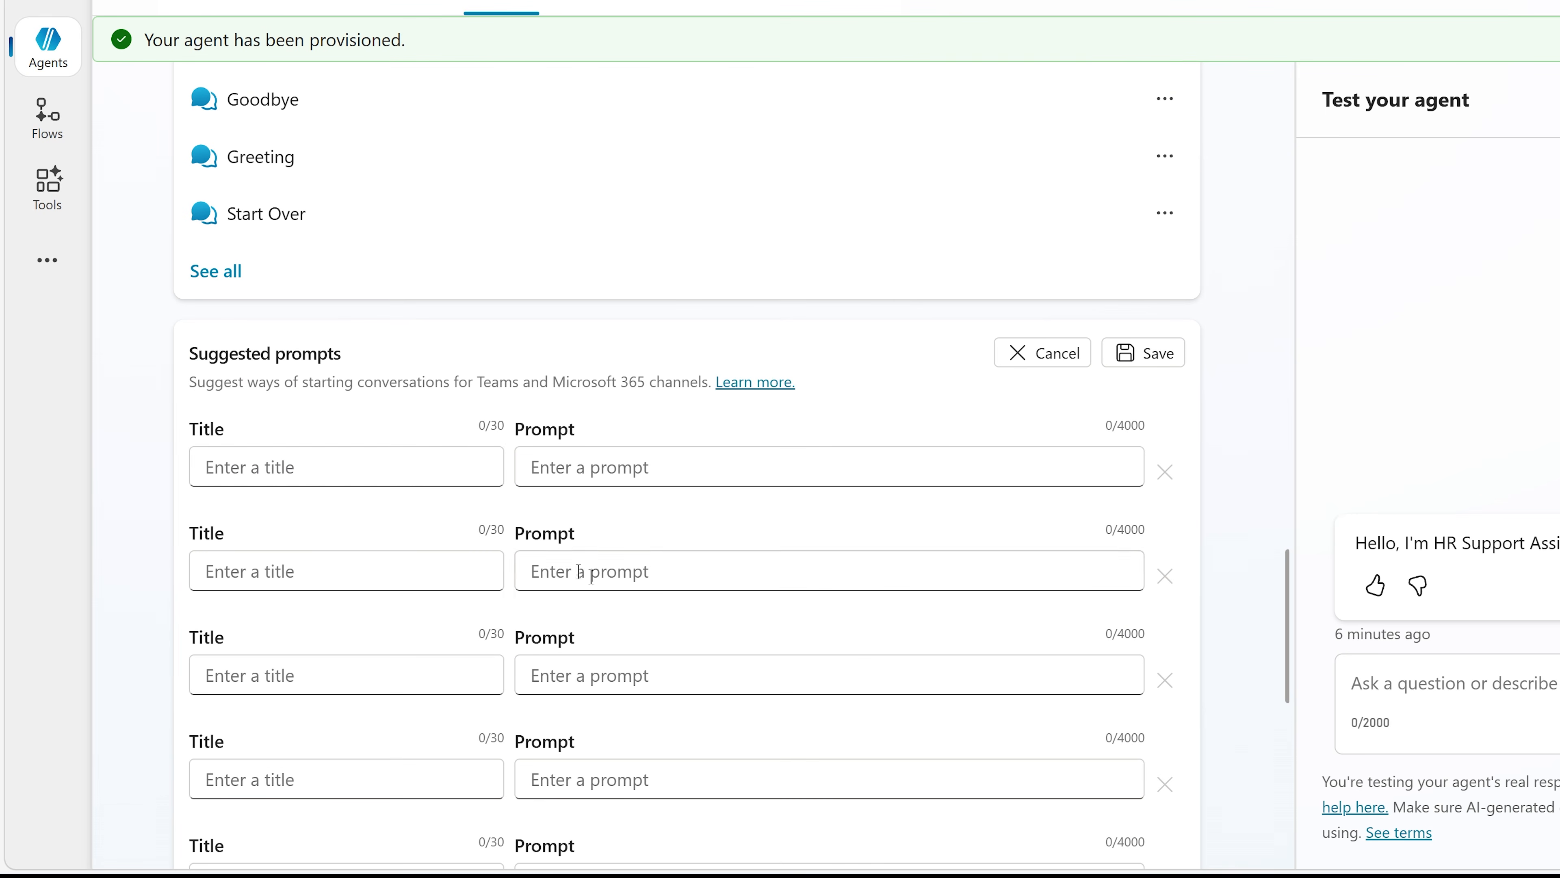
{"action": "left_click", "coordinate": [421, 465]}
{"action": "type", "text": "Remote"}
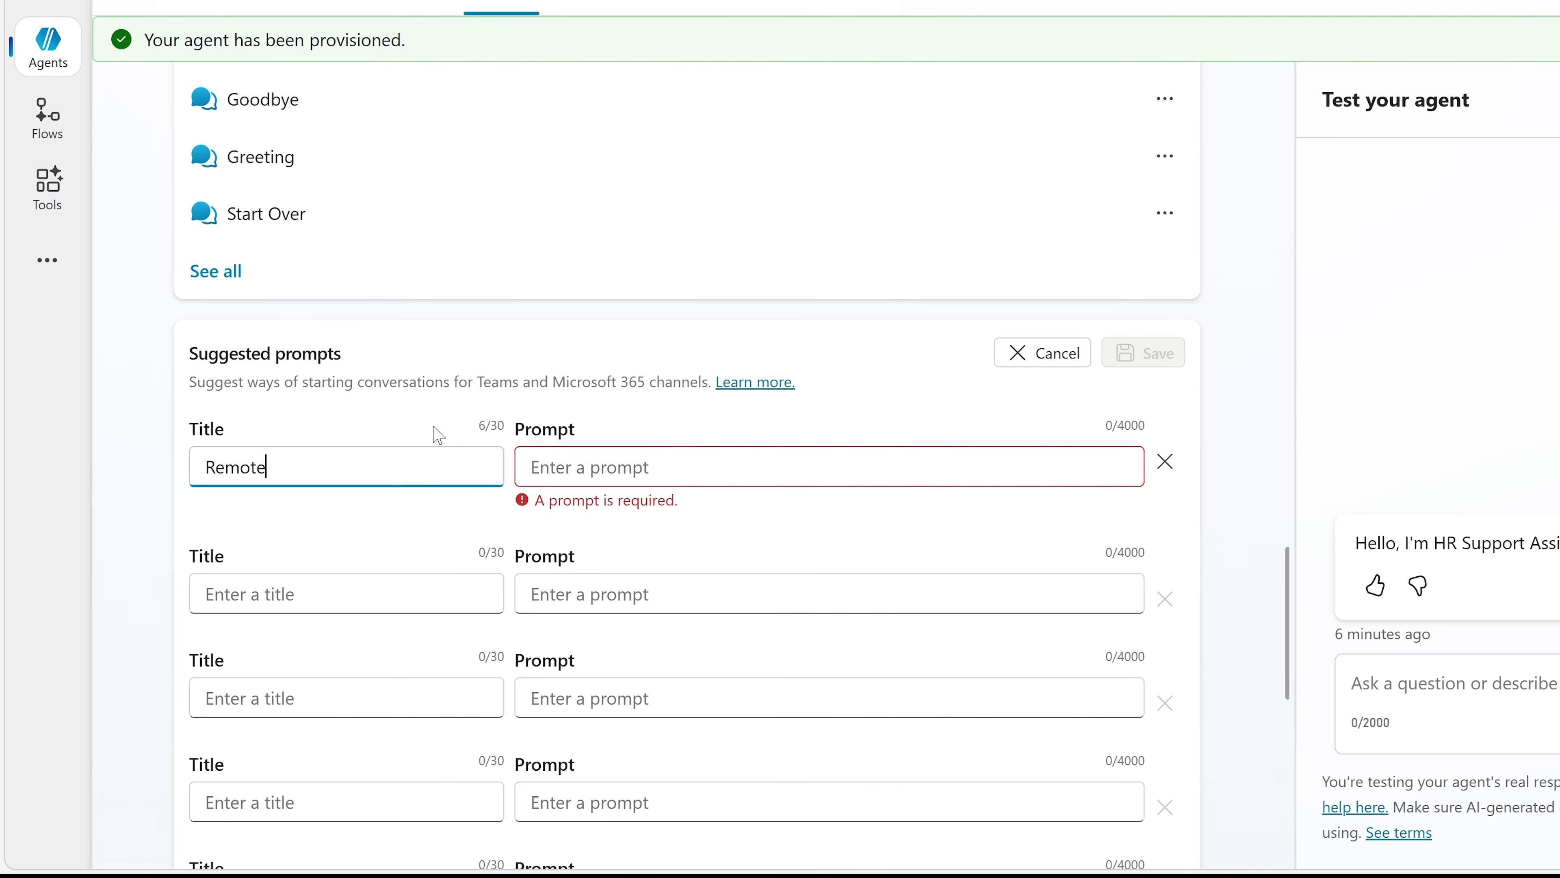
{"action": "type", "text": " work guidelines"}
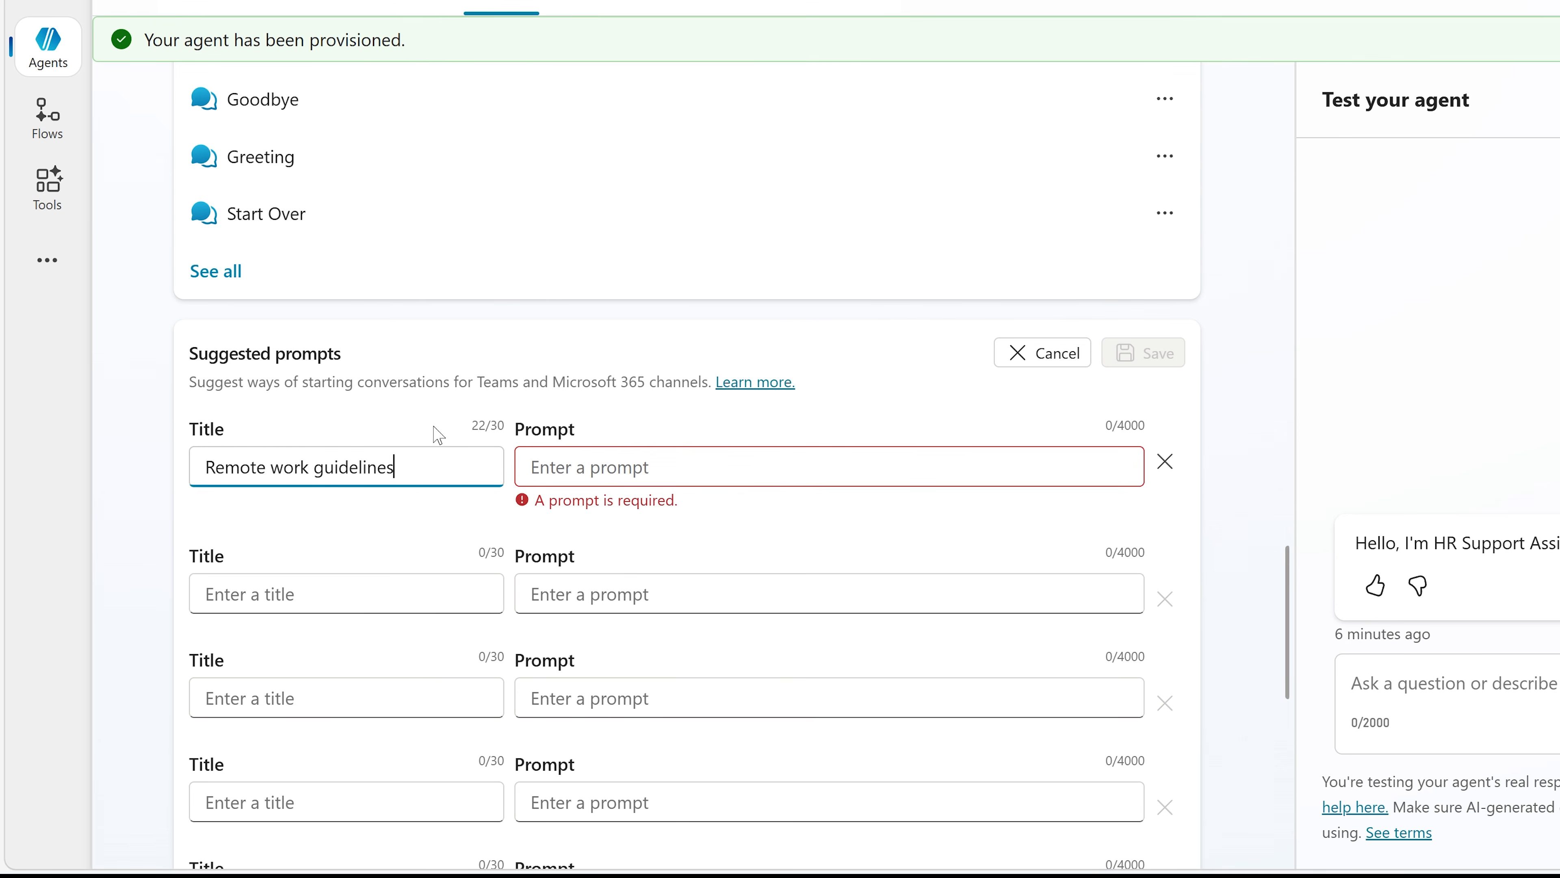
{"action": "key", "text": "Tab"}
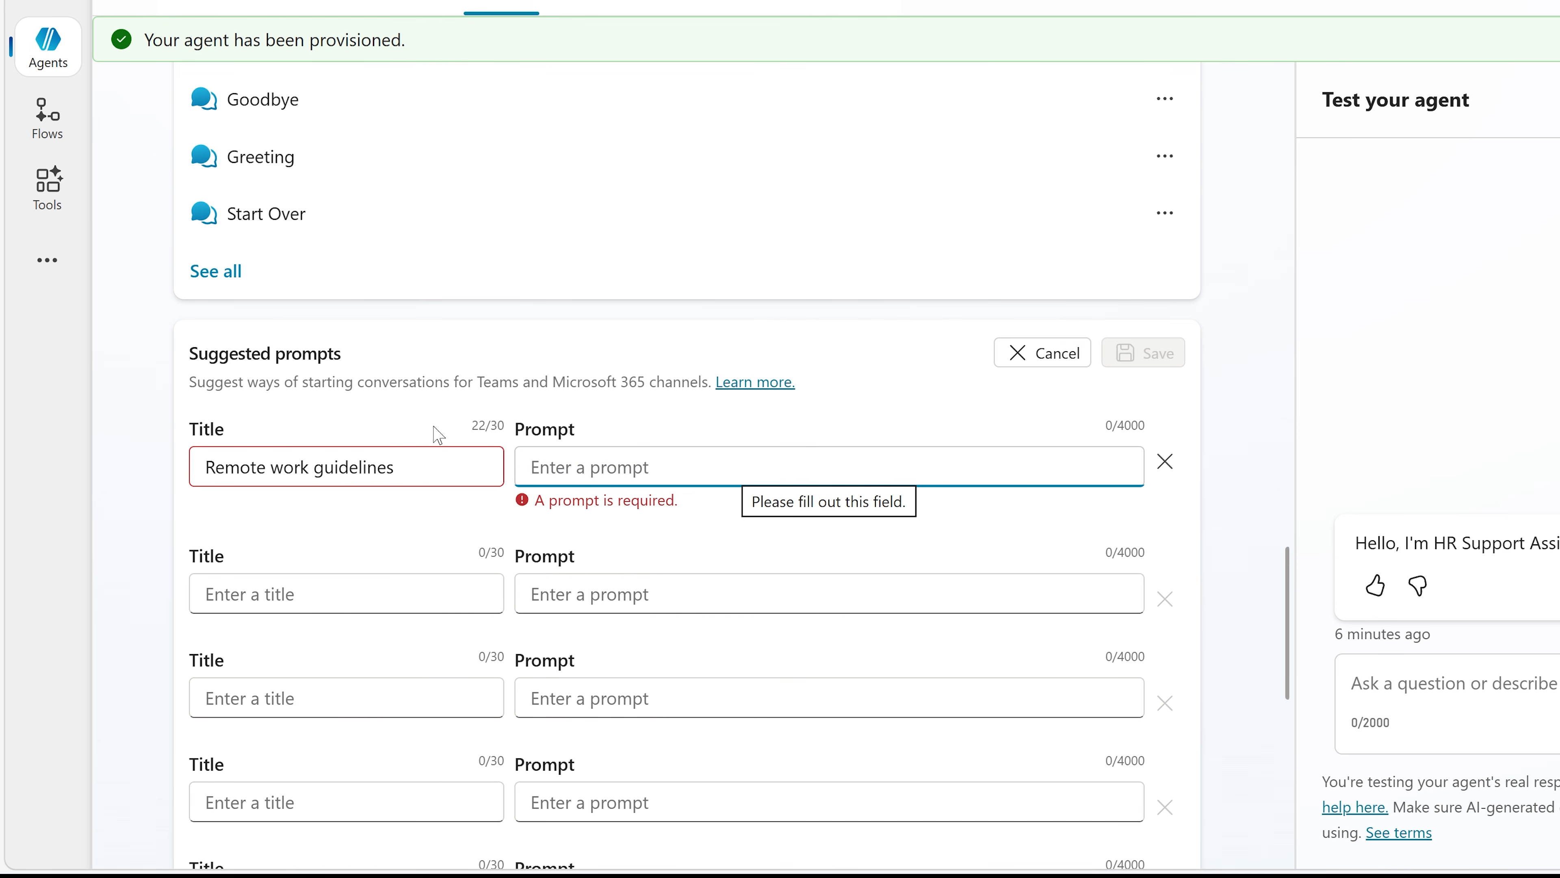
{"action": "type", "text": "Describe the company's policies for working remotely."}
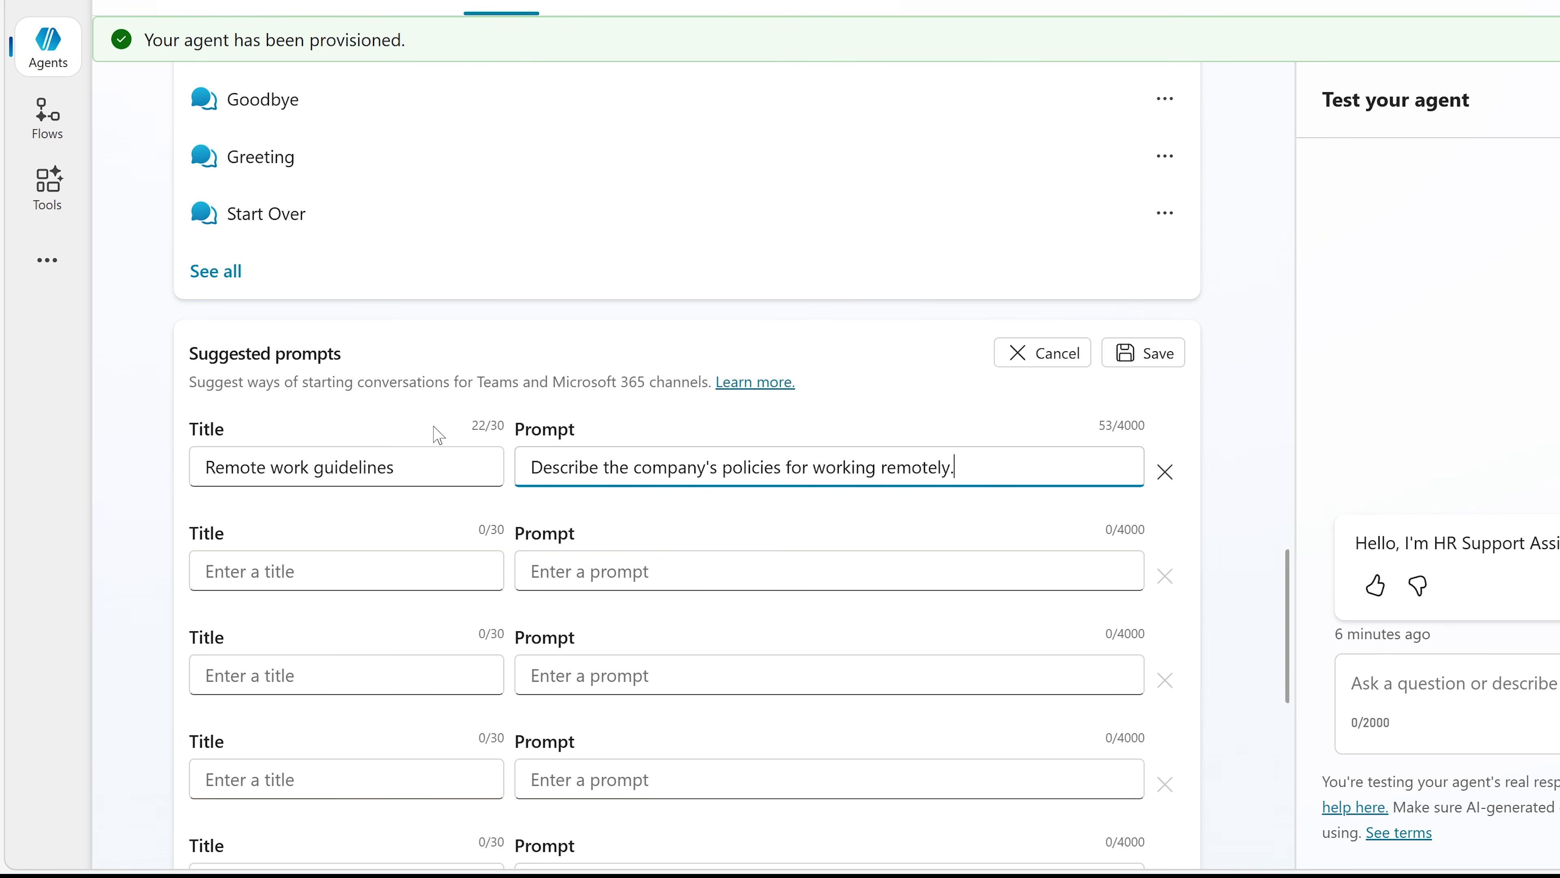
{"action": "left_click", "coordinate": [1171, 361]}
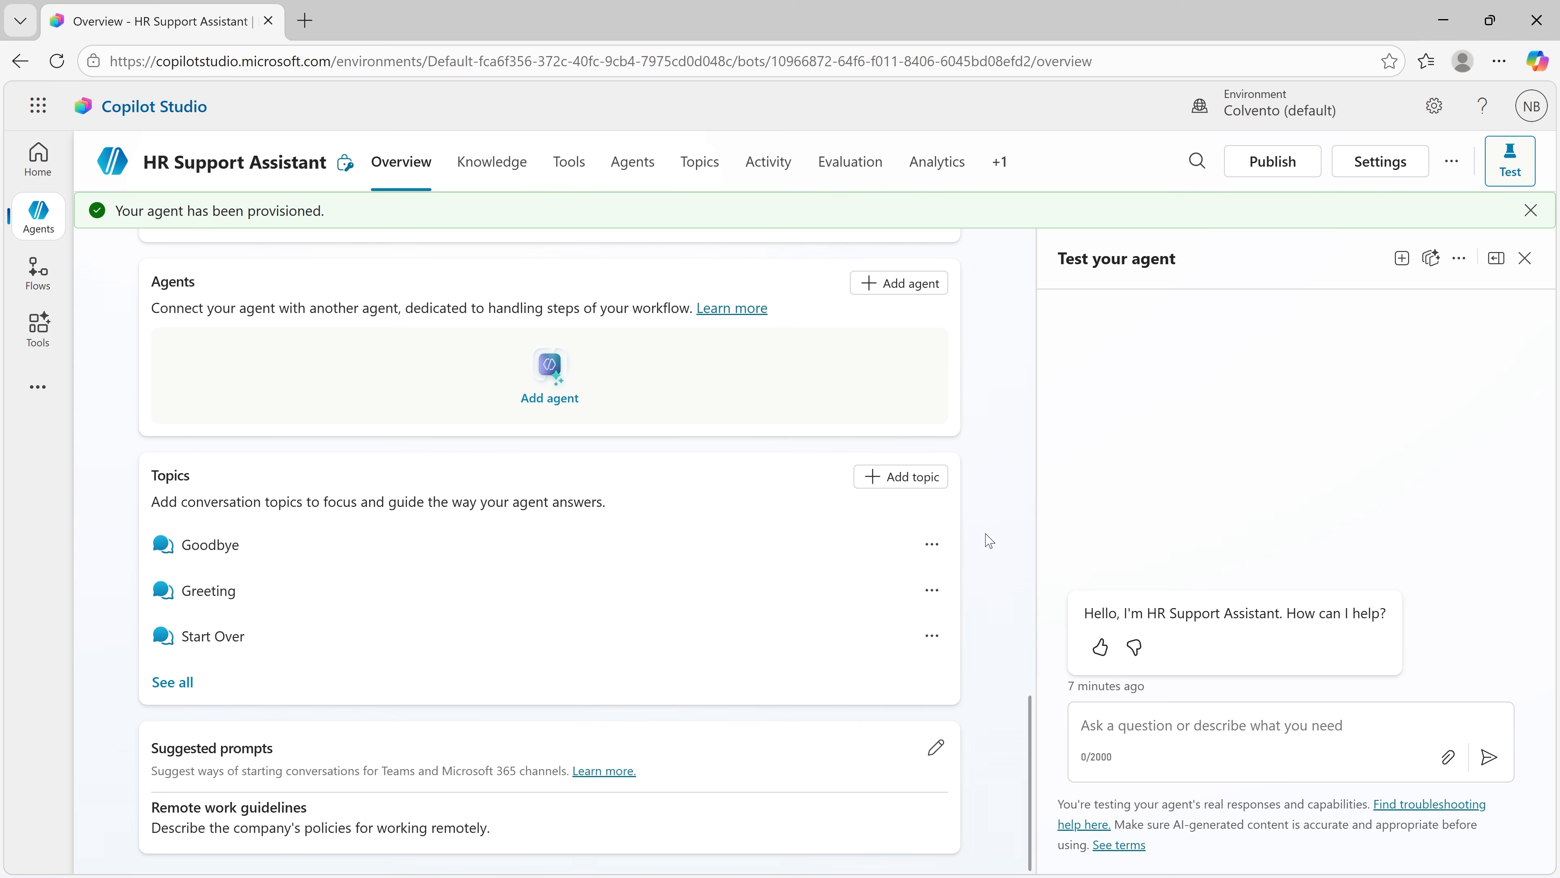
Step: Ask the test agent whether it is OK that a client flies me to New York in exchange for publishing social media posts about our partnership
{"action": "scroll", "coordinate": [989, 541], "scroll_direction": "up", "scroll_amount": 10}
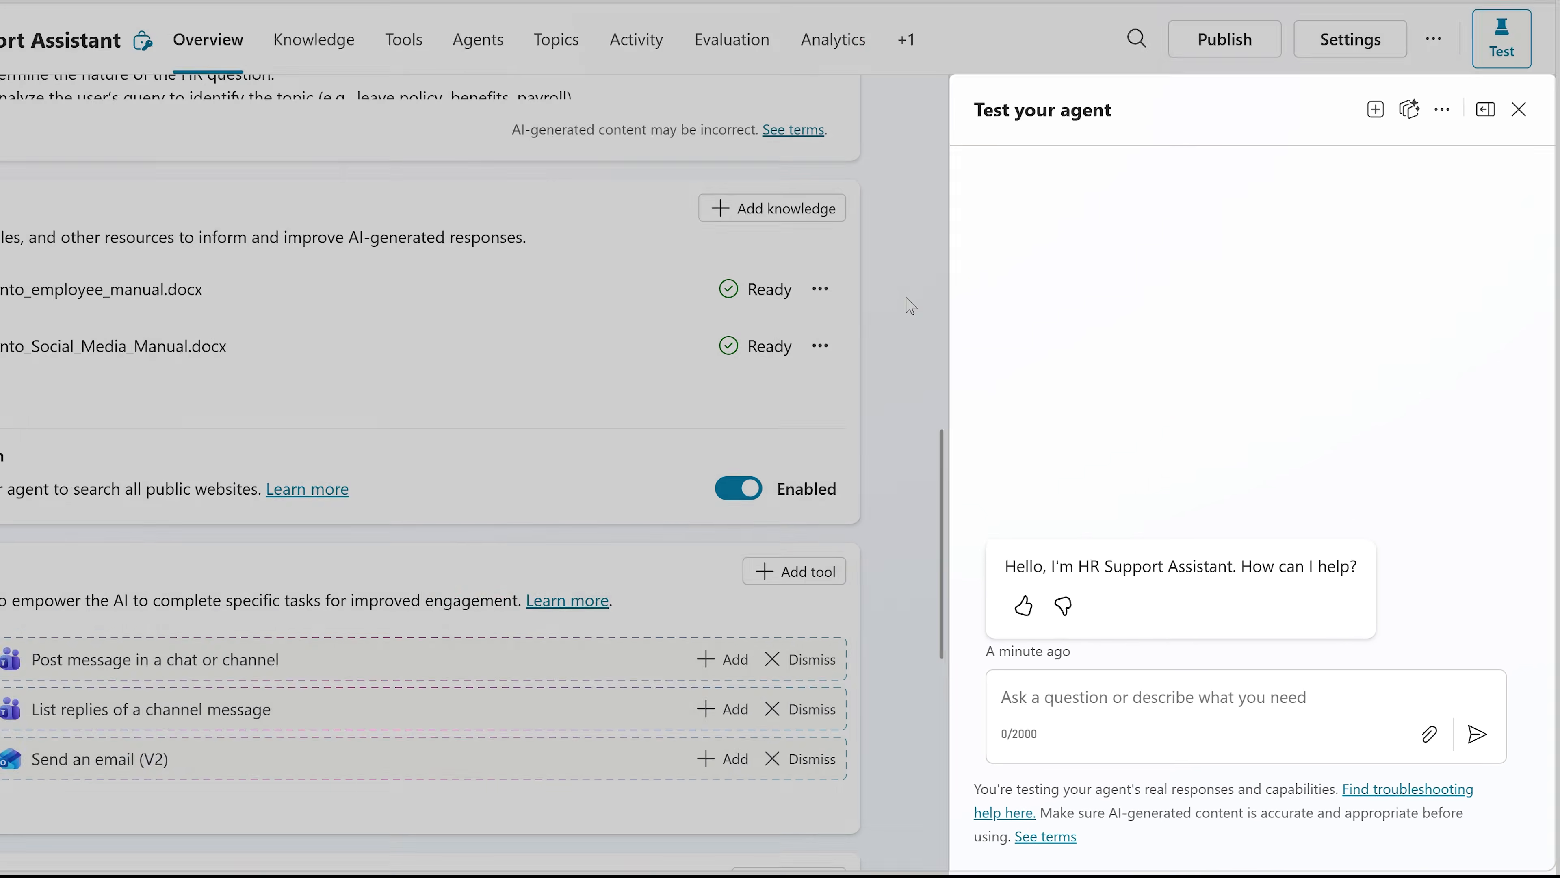
{"action": "type", "text": "I have a "}
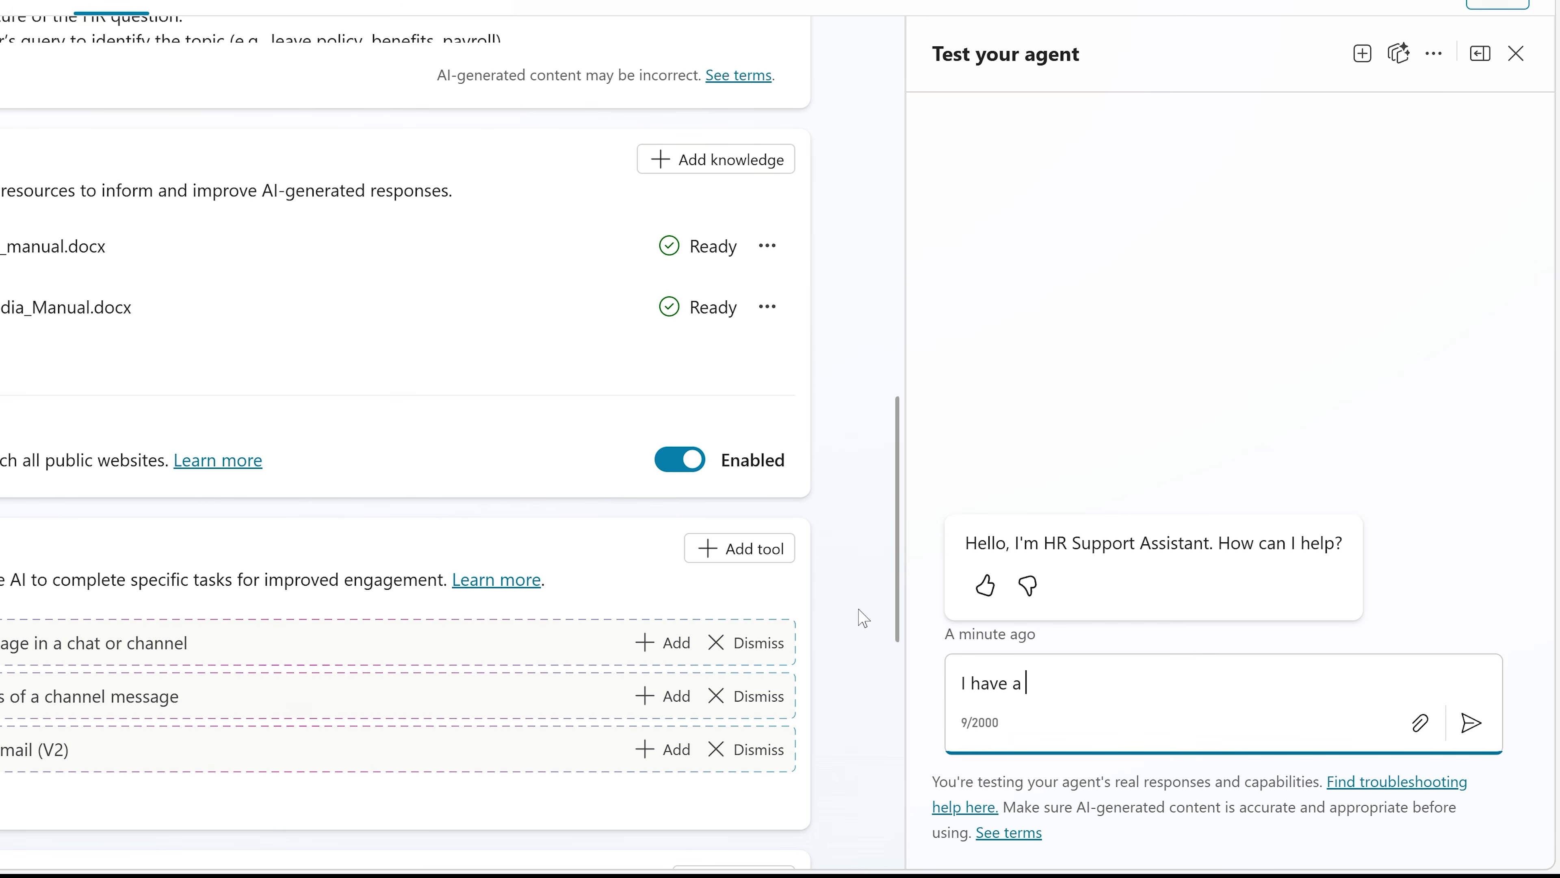
{"action": "type", "text": "client who wants to fly me to New York in exchange for publishing some social media posts about our partnersh"}
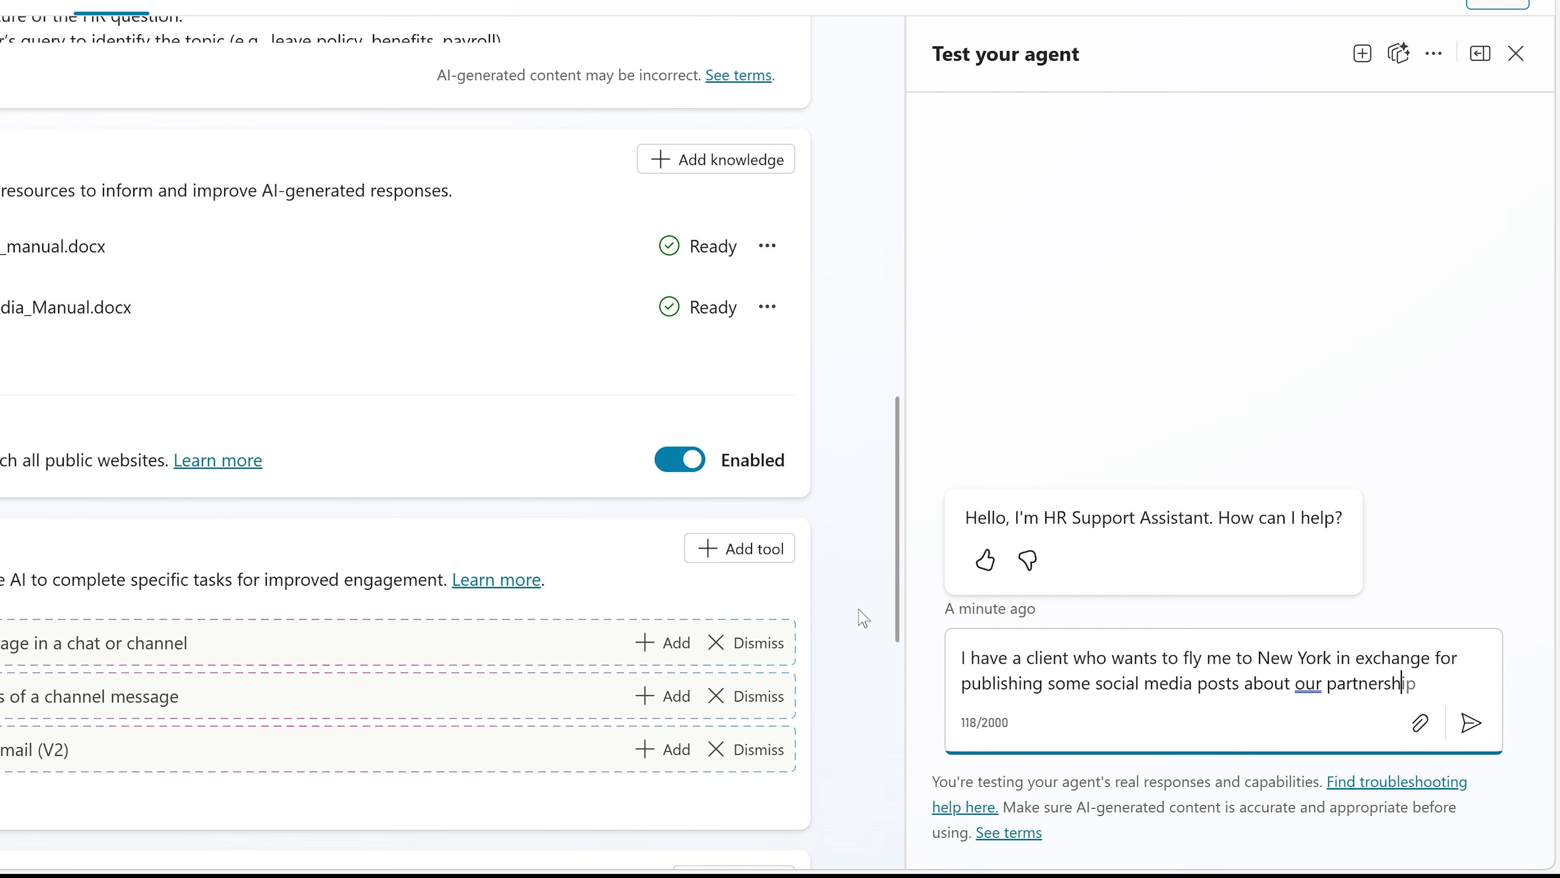
{"action": "type", "text": "ip. Is that OK?"}
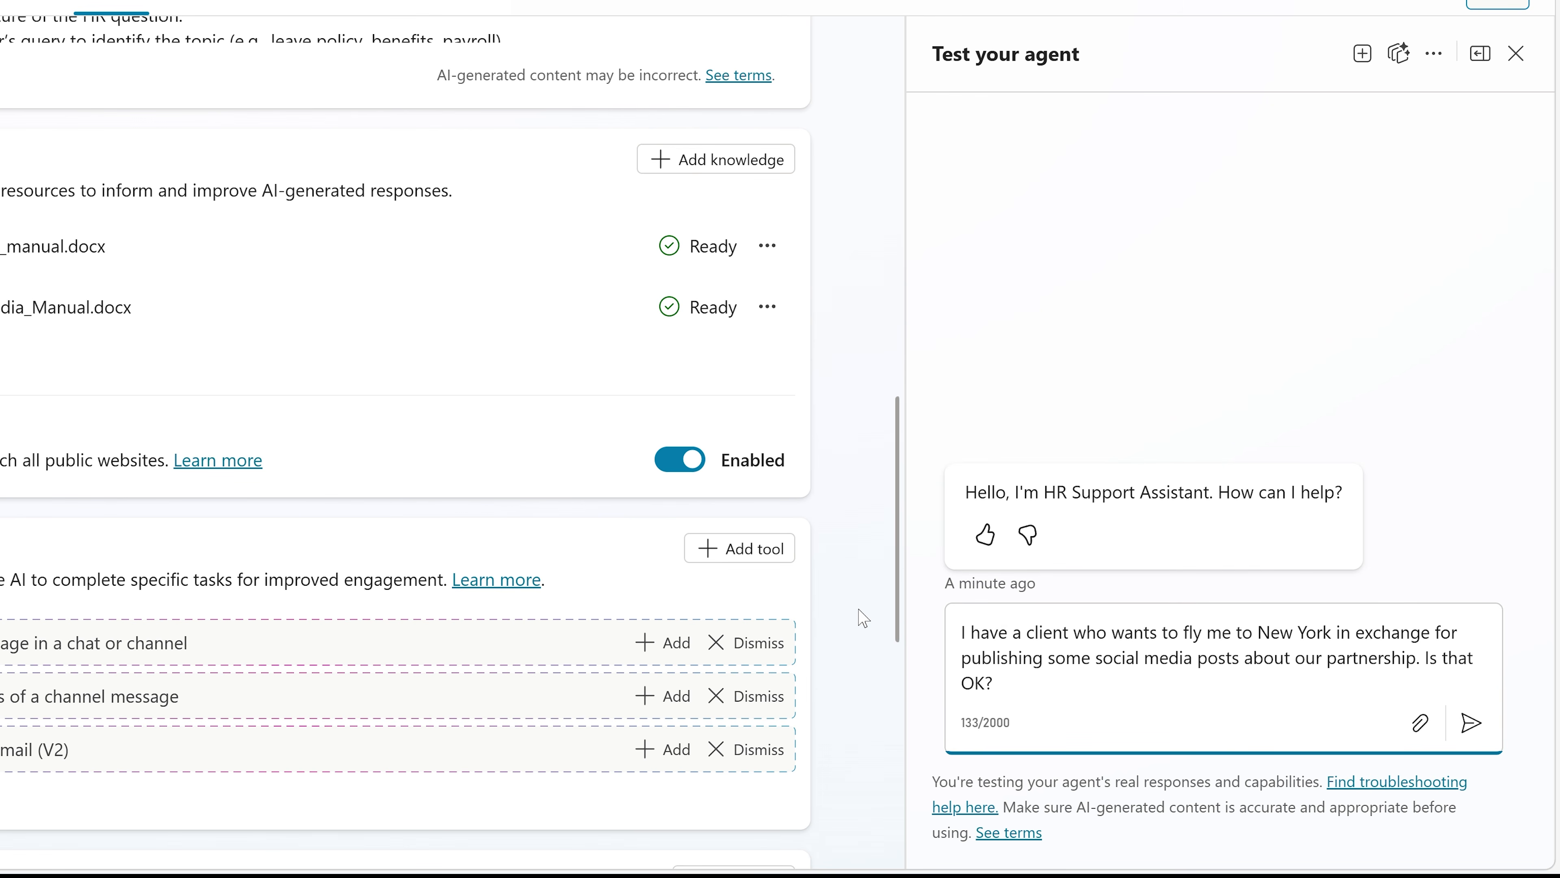
{"action": "key", "text": "Return"}
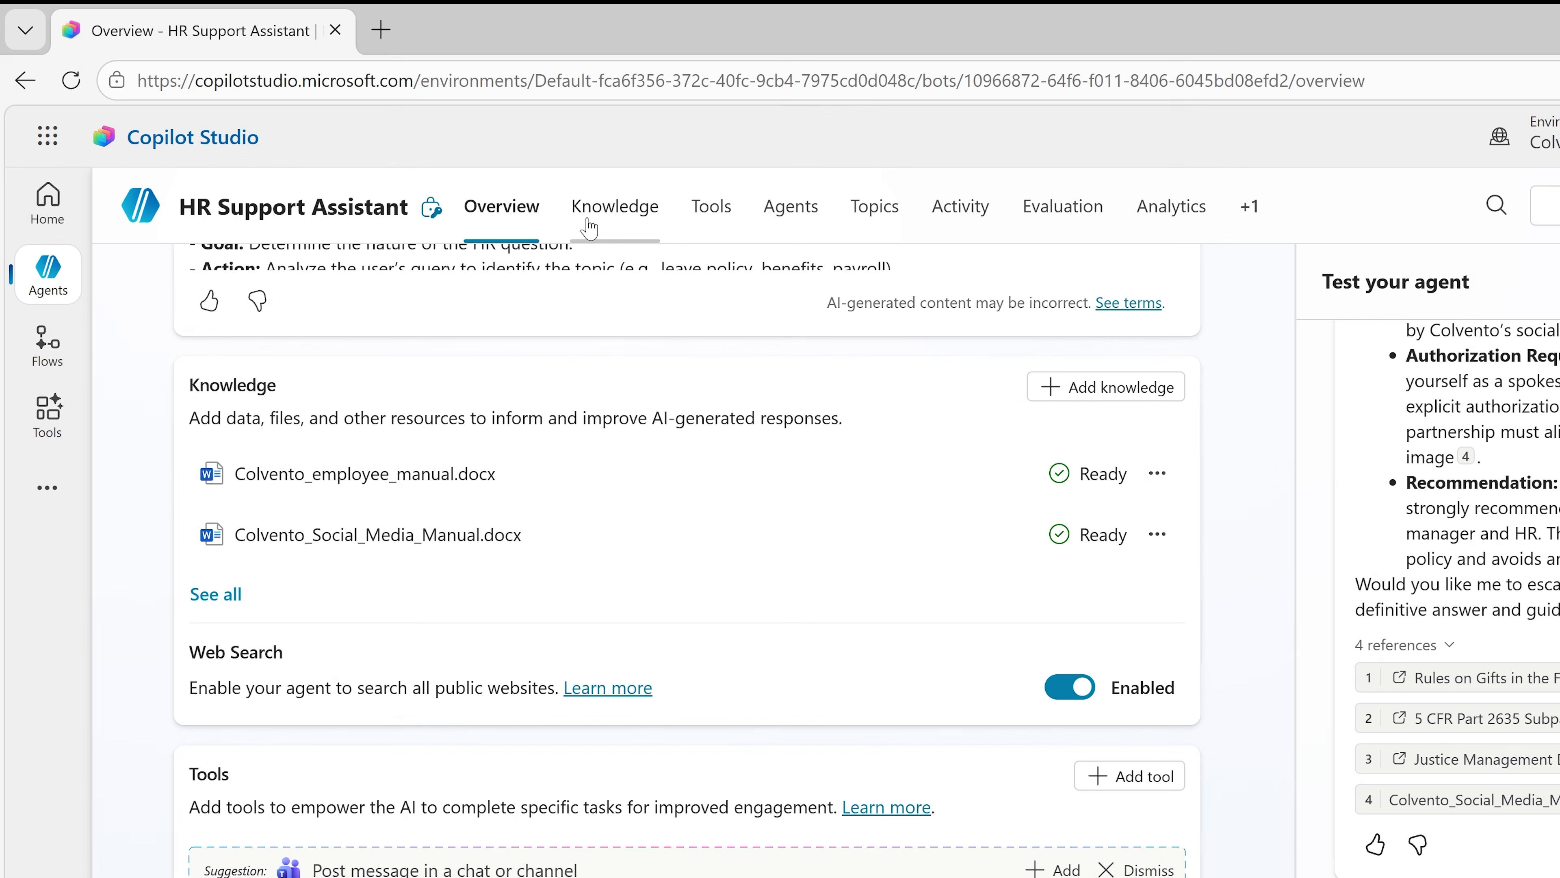
Step: View the agent's full list of knowledge sources and return to its overview
{"action": "left_click", "coordinate": [601, 215]}
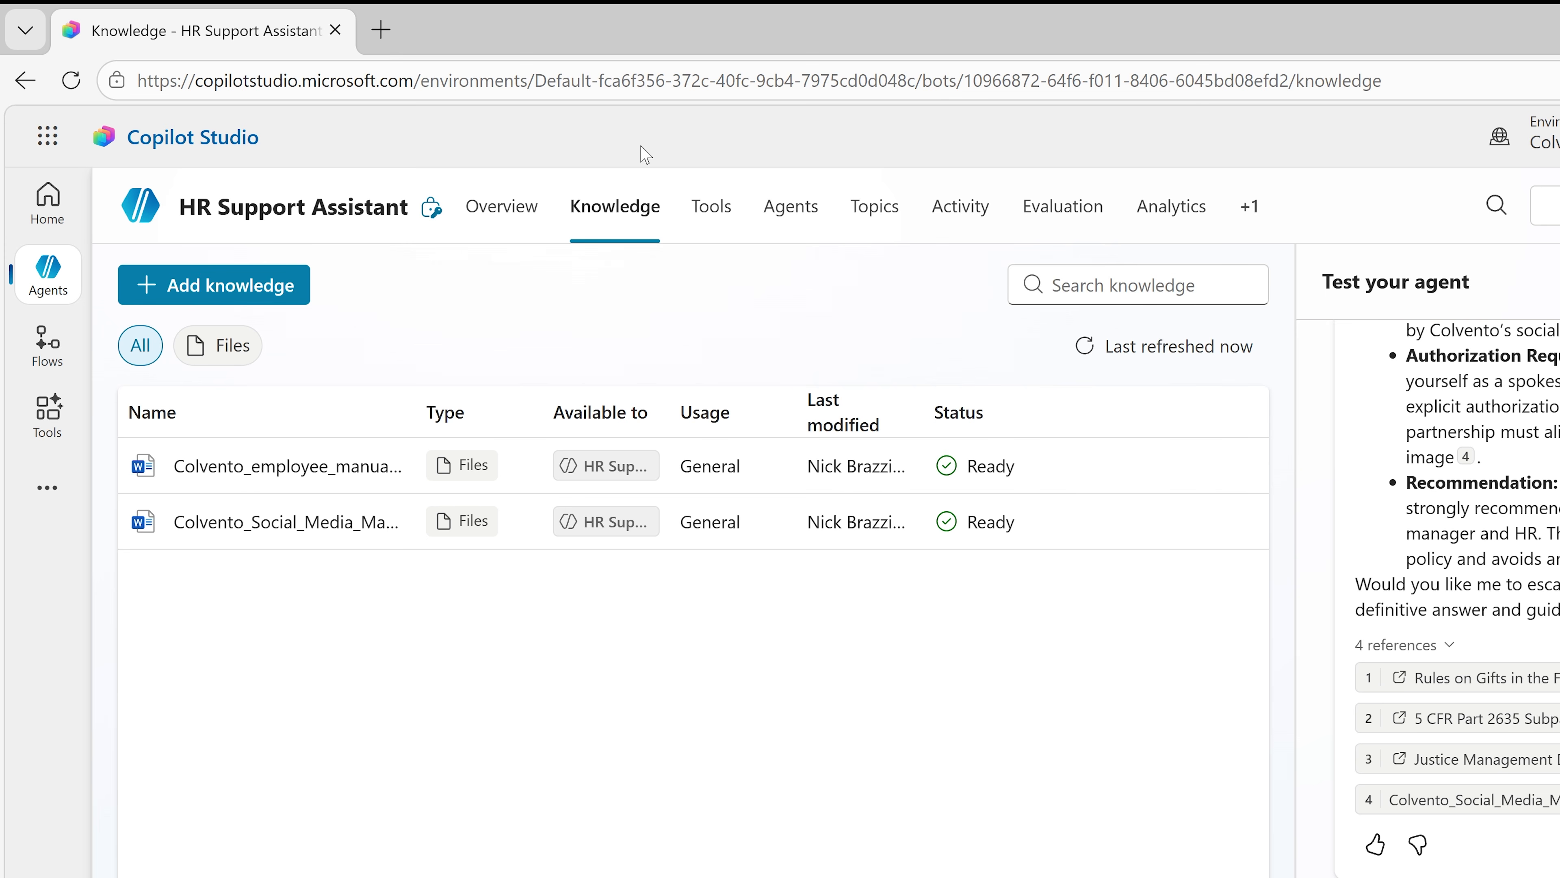
{"action": "left_click", "coordinate": [515, 207]}
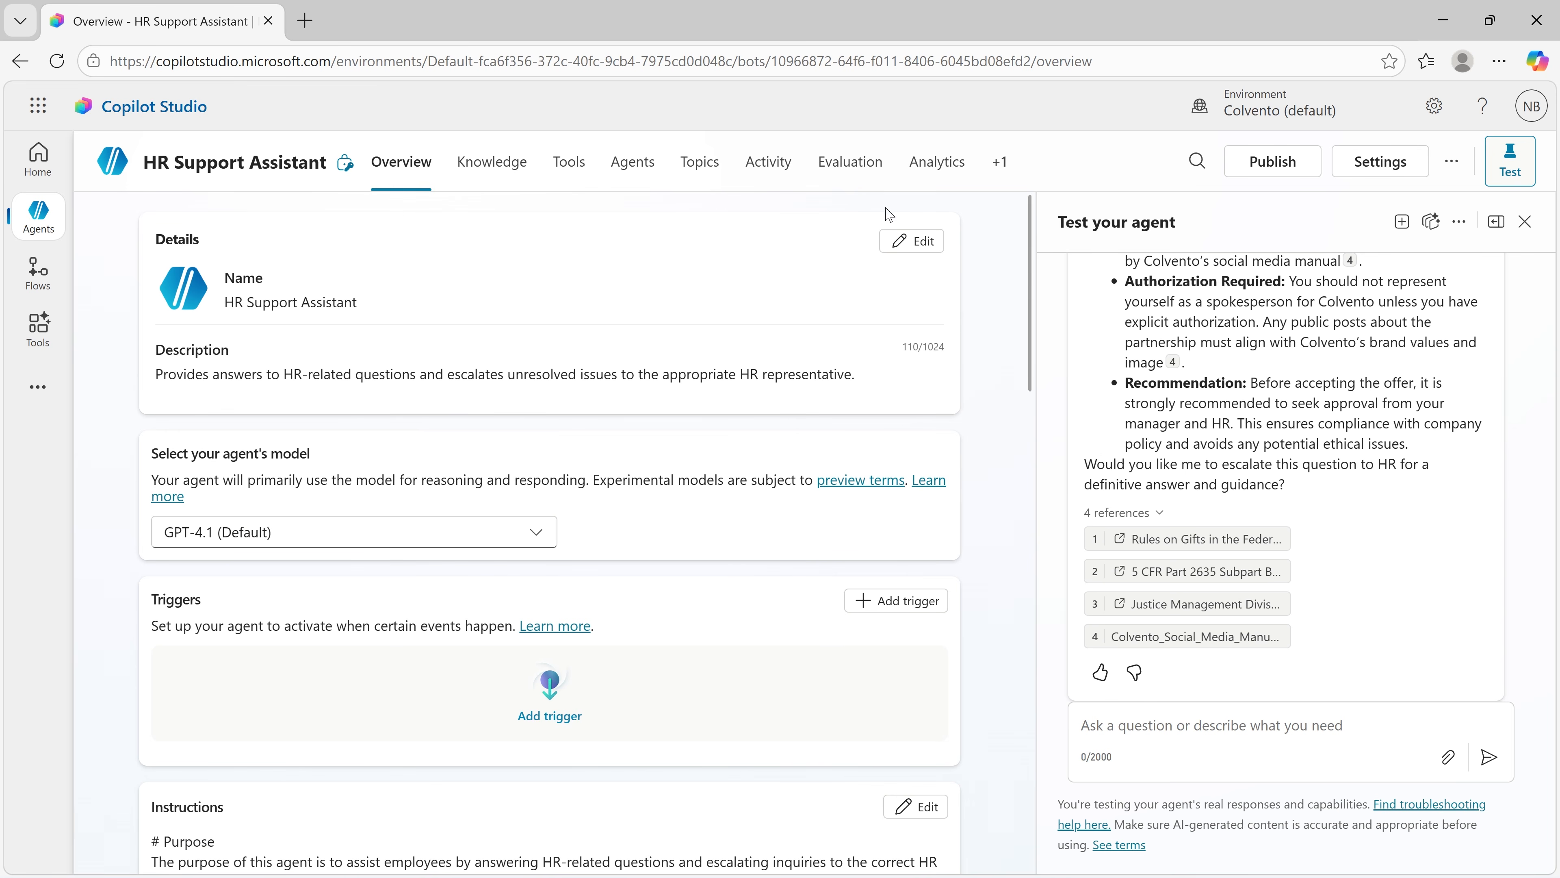
Step: Review the agent's generative AI, voice and language settings, and close the settings
{"action": "left_click", "coordinate": [1398, 165]}
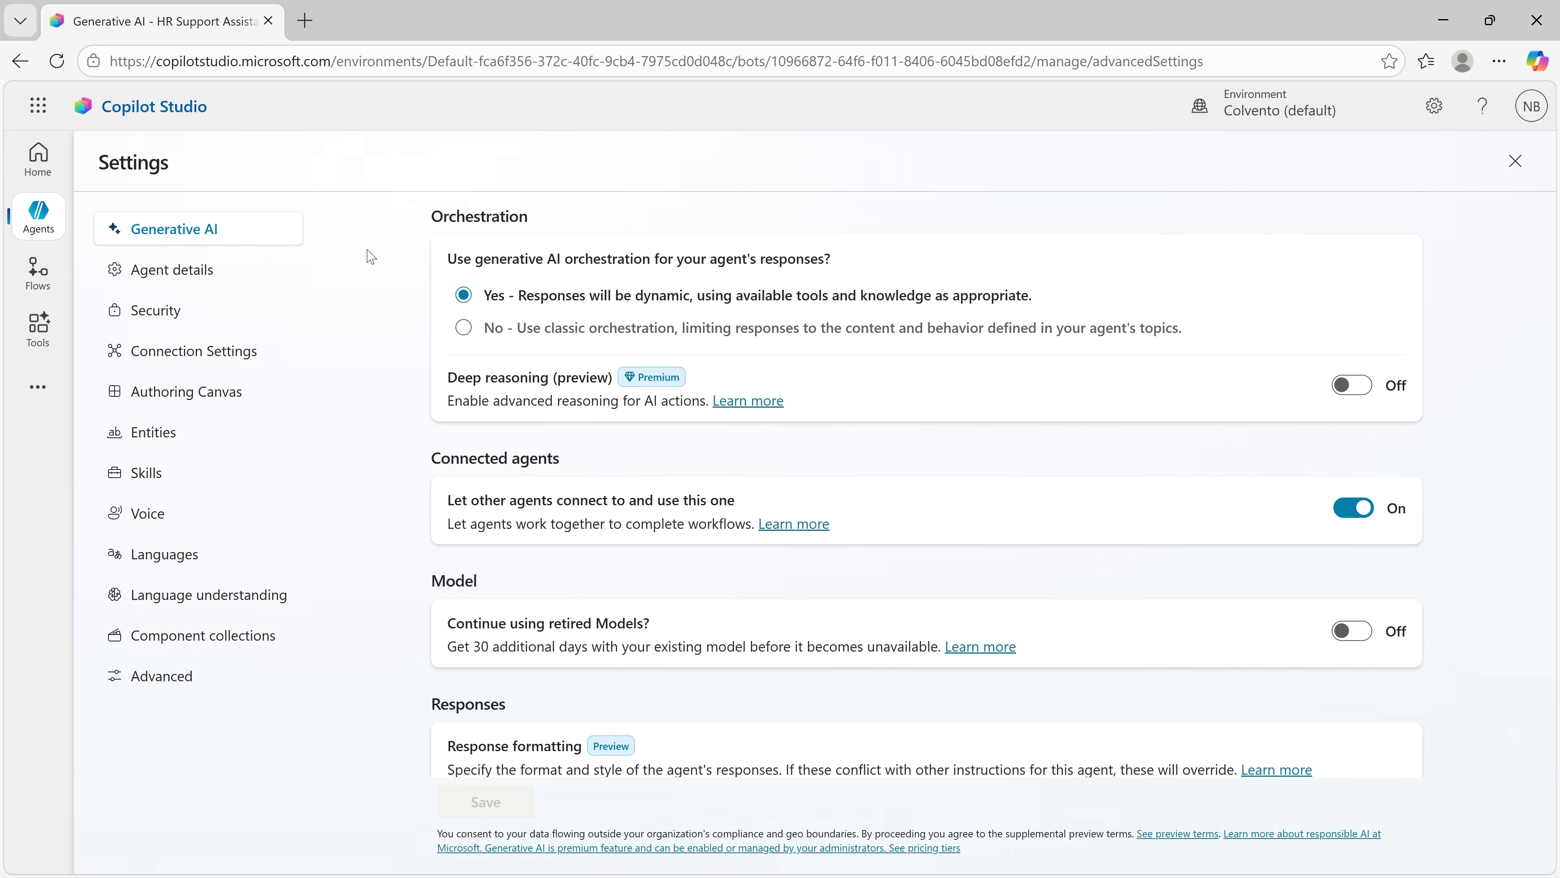
{"action": "scroll", "coordinate": [432, 444], "scroll_direction": "down", "scroll_amount": 6}
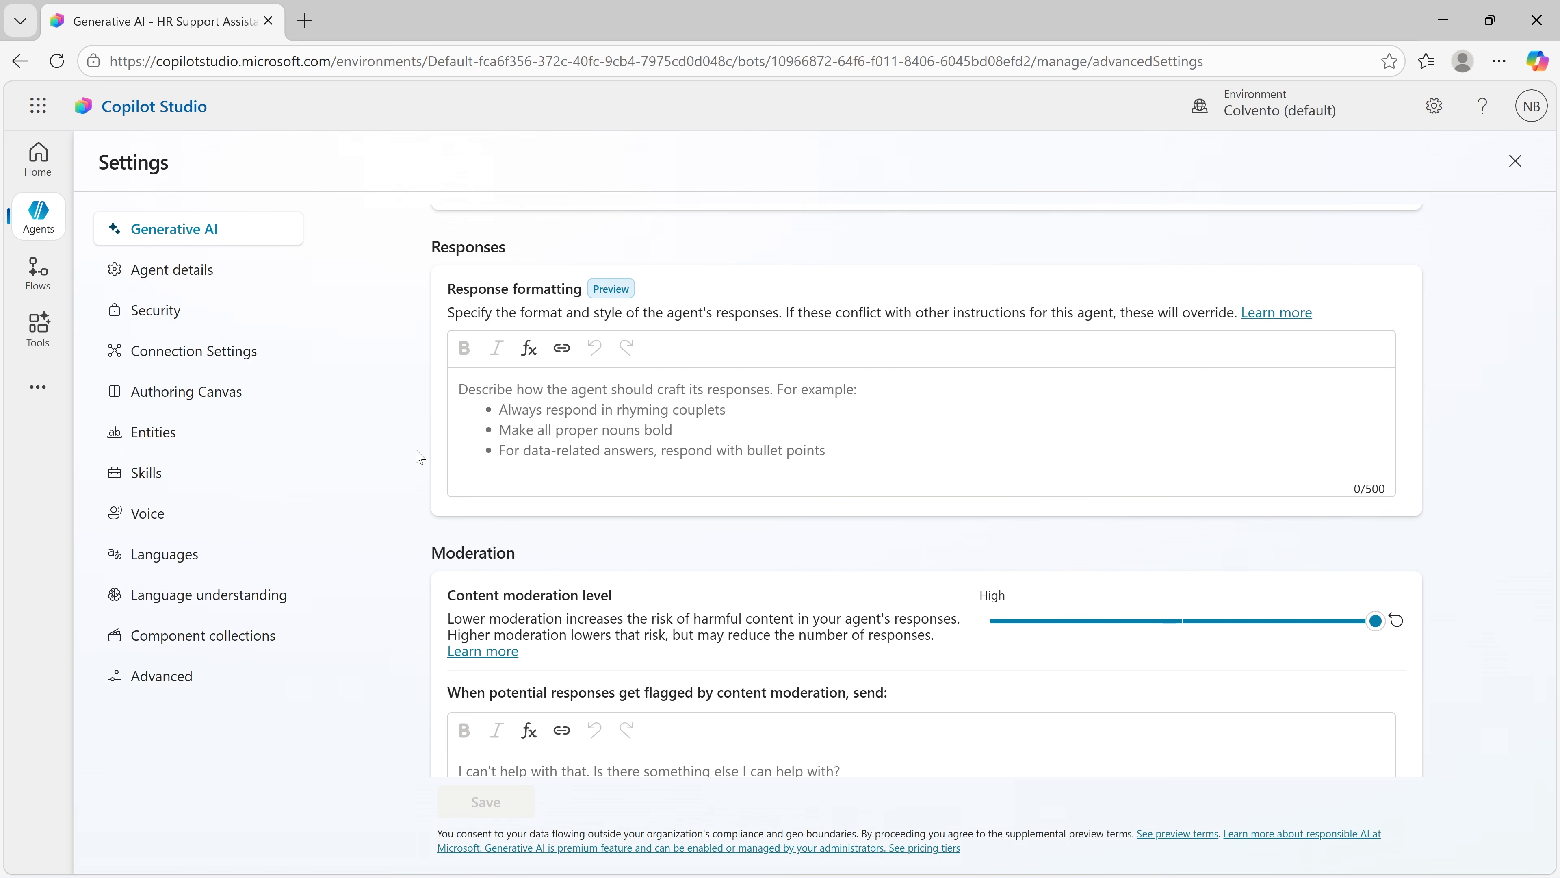
{"action": "left_click", "coordinate": [233, 524]}
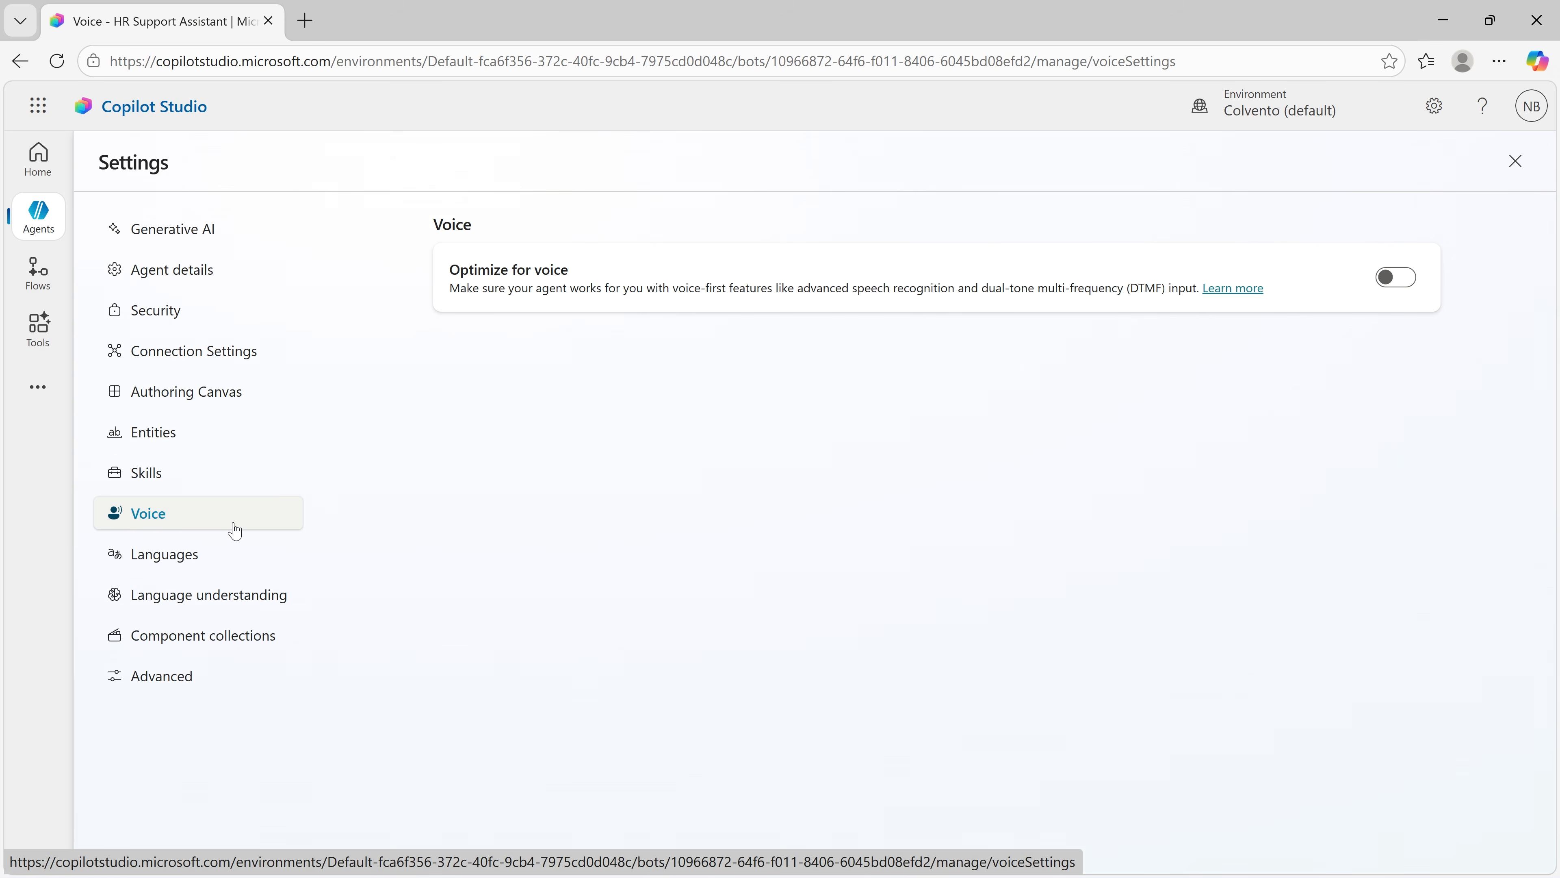
{"action": "left_click", "coordinate": [248, 553]}
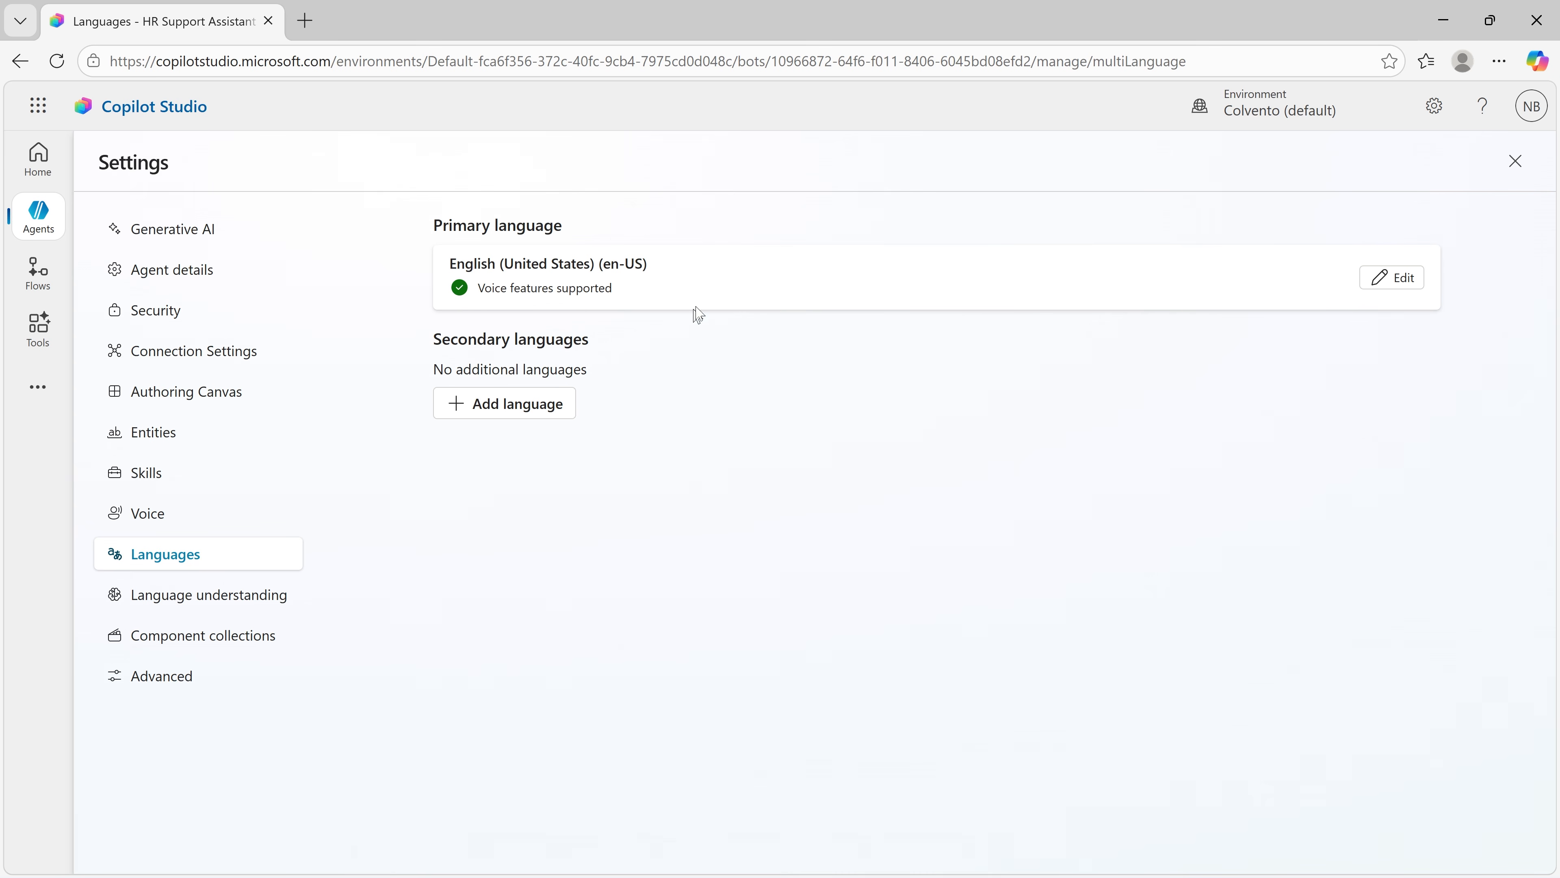
{"action": "left_click", "coordinate": [1517, 163]}
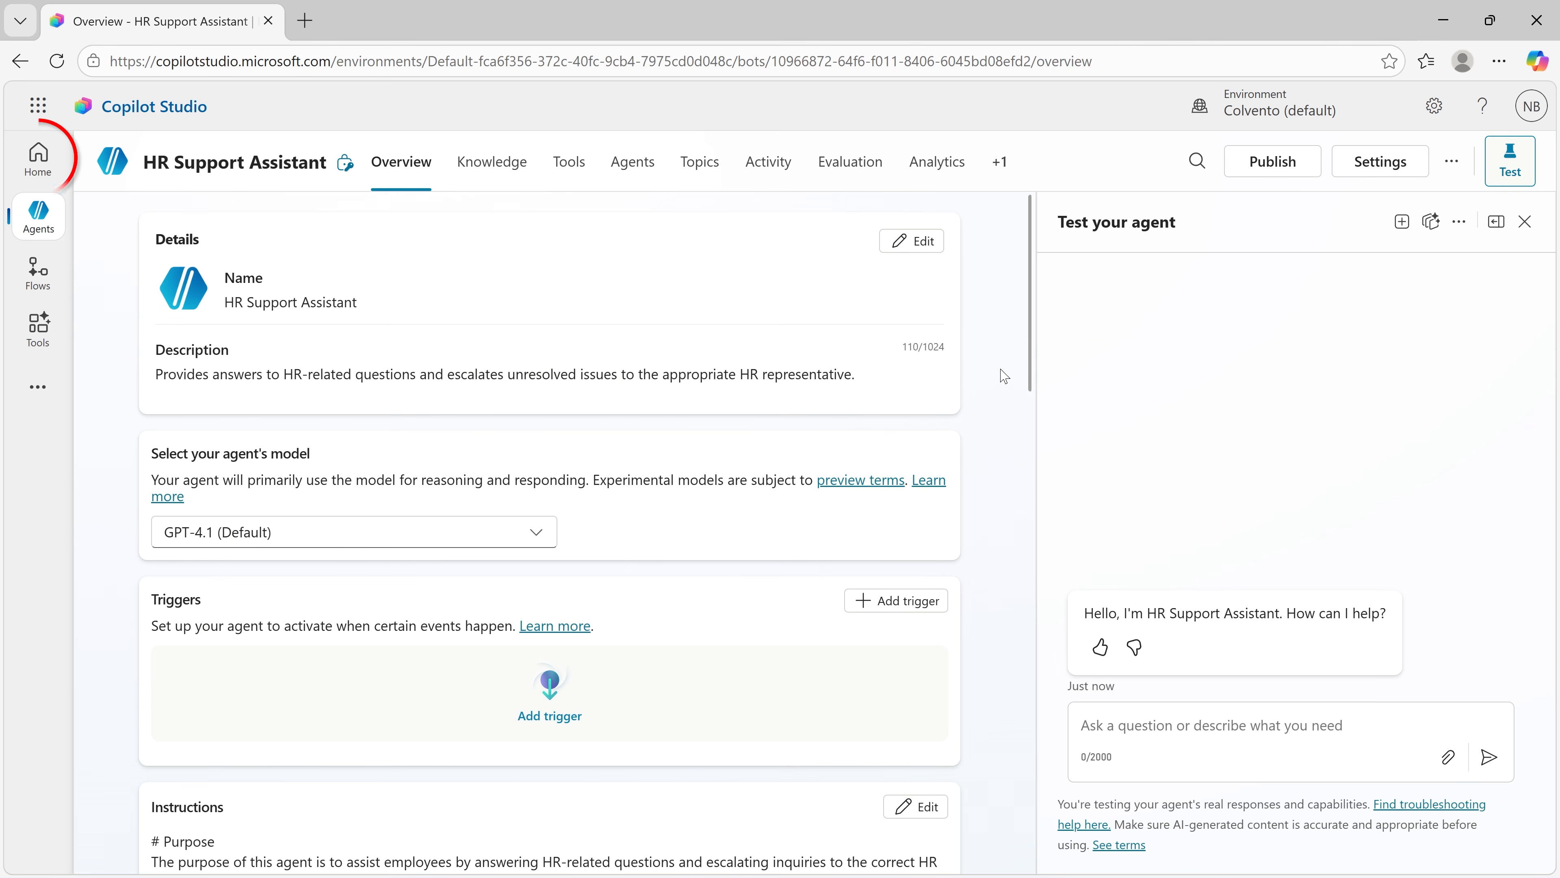
Step: Reopen HR Support Assistant from the list of agents and look through its overview to the topics and suggested prompts
{"action": "left_click", "coordinate": [40, 180]}
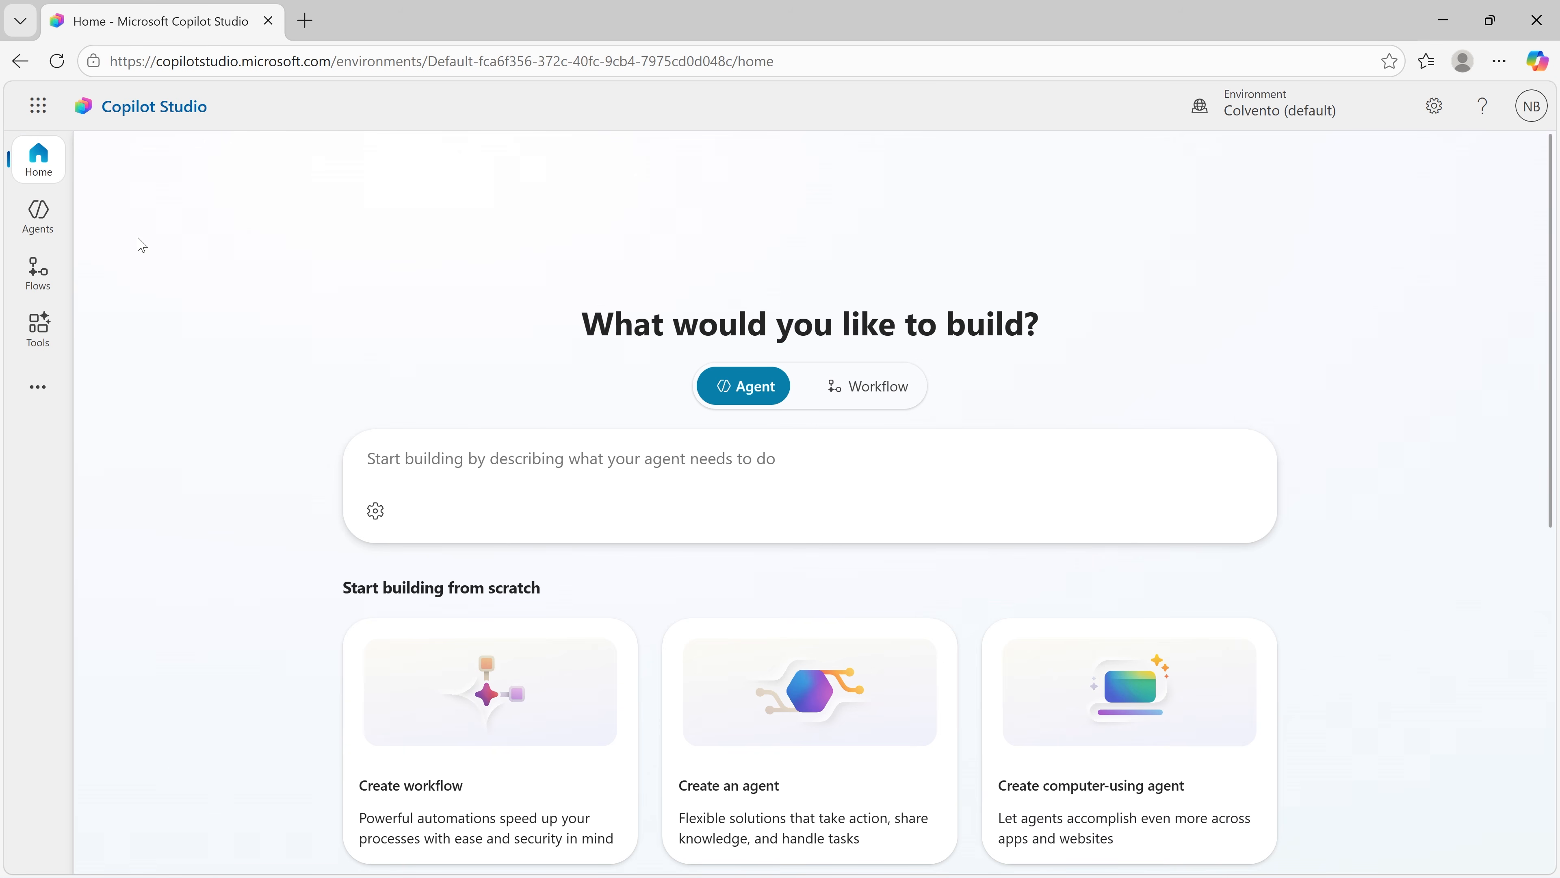
{"action": "left_click", "coordinate": [53, 231]}
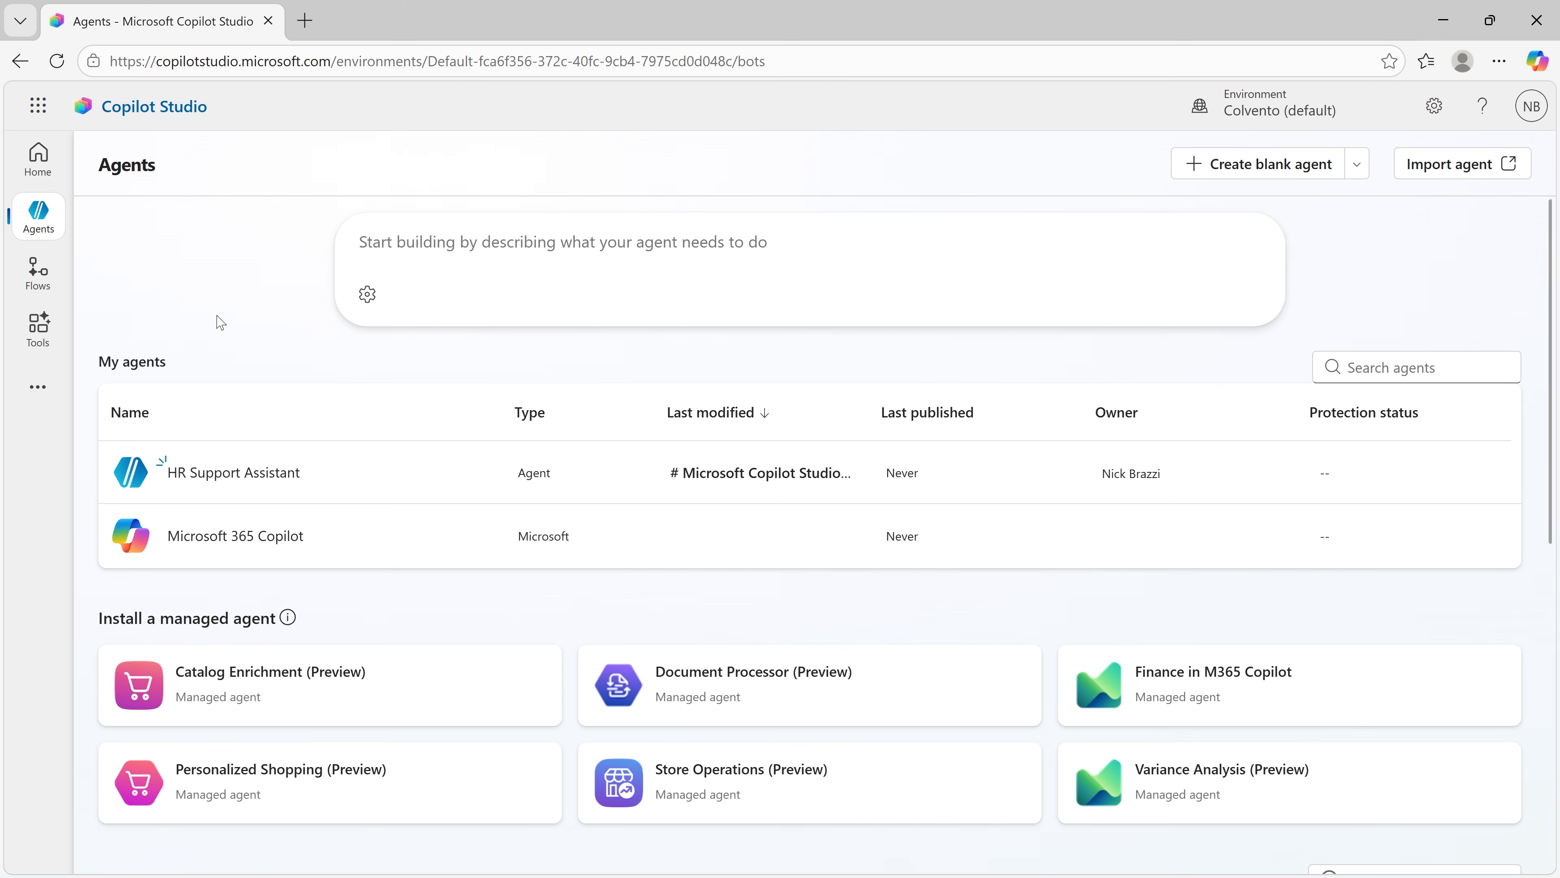
{"action": "left_click", "coordinate": [234, 472]}
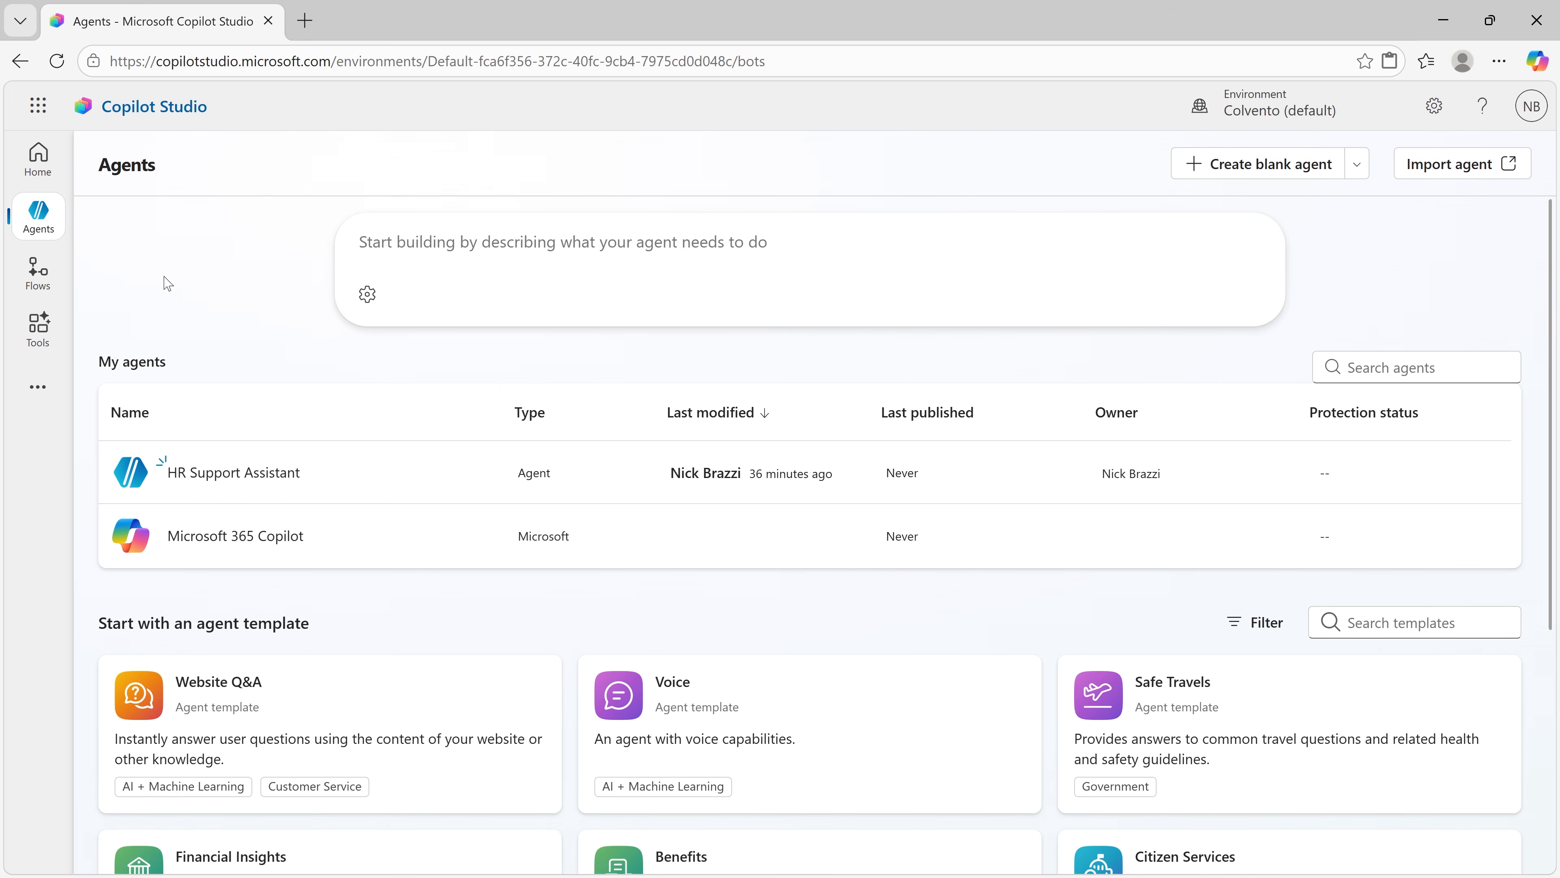
{"action": "left_click", "coordinate": [229, 476]}
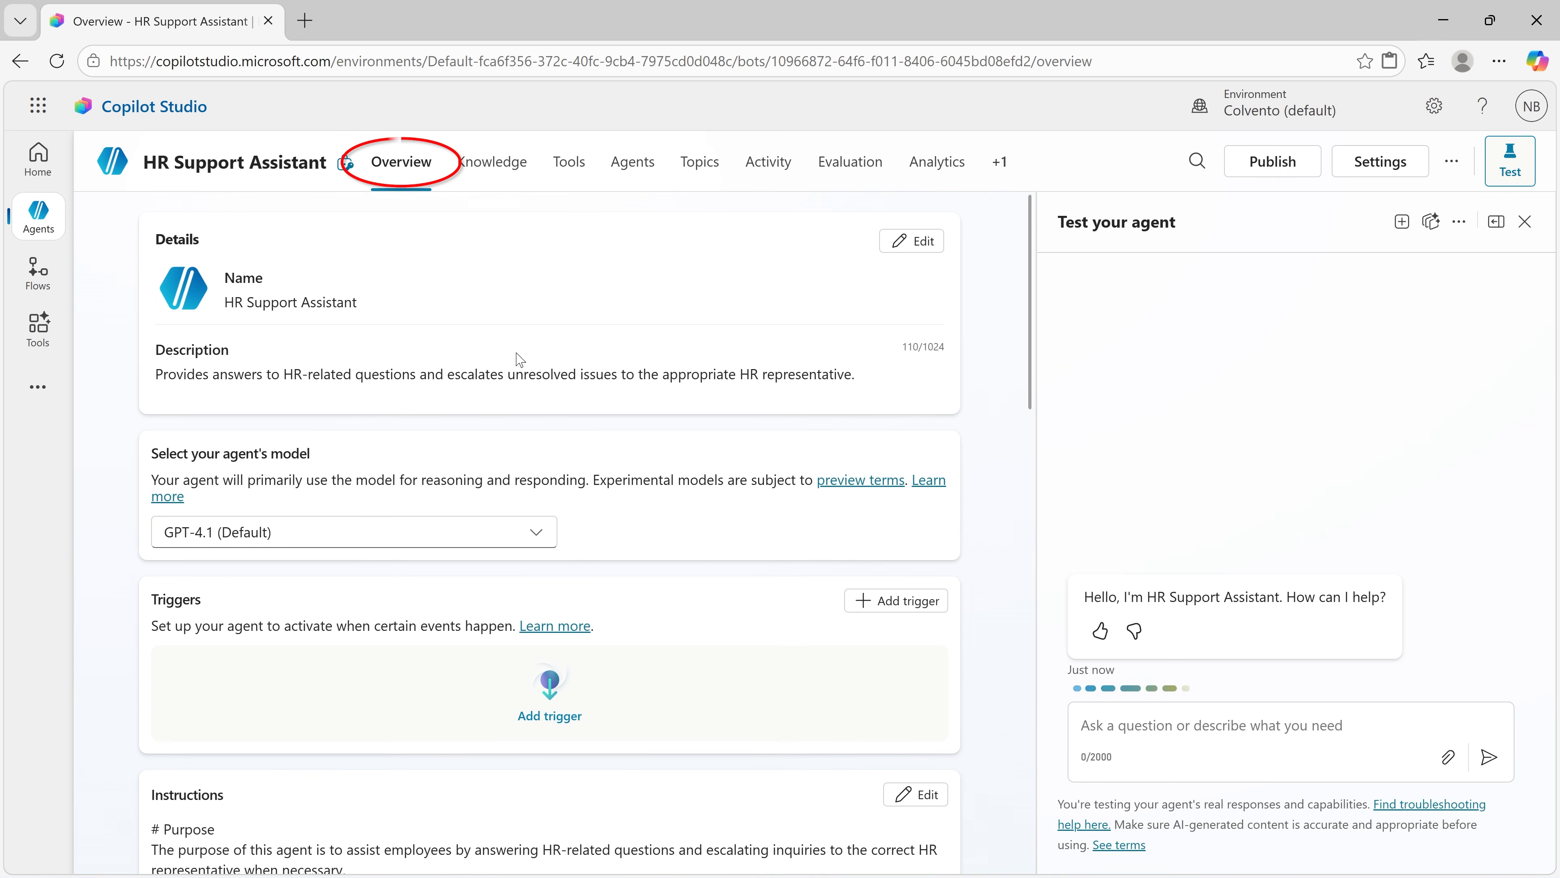
{"action": "scroll", "coordinate": [519, 360], "scroll_direction": "down", "scroll_amount": 3}
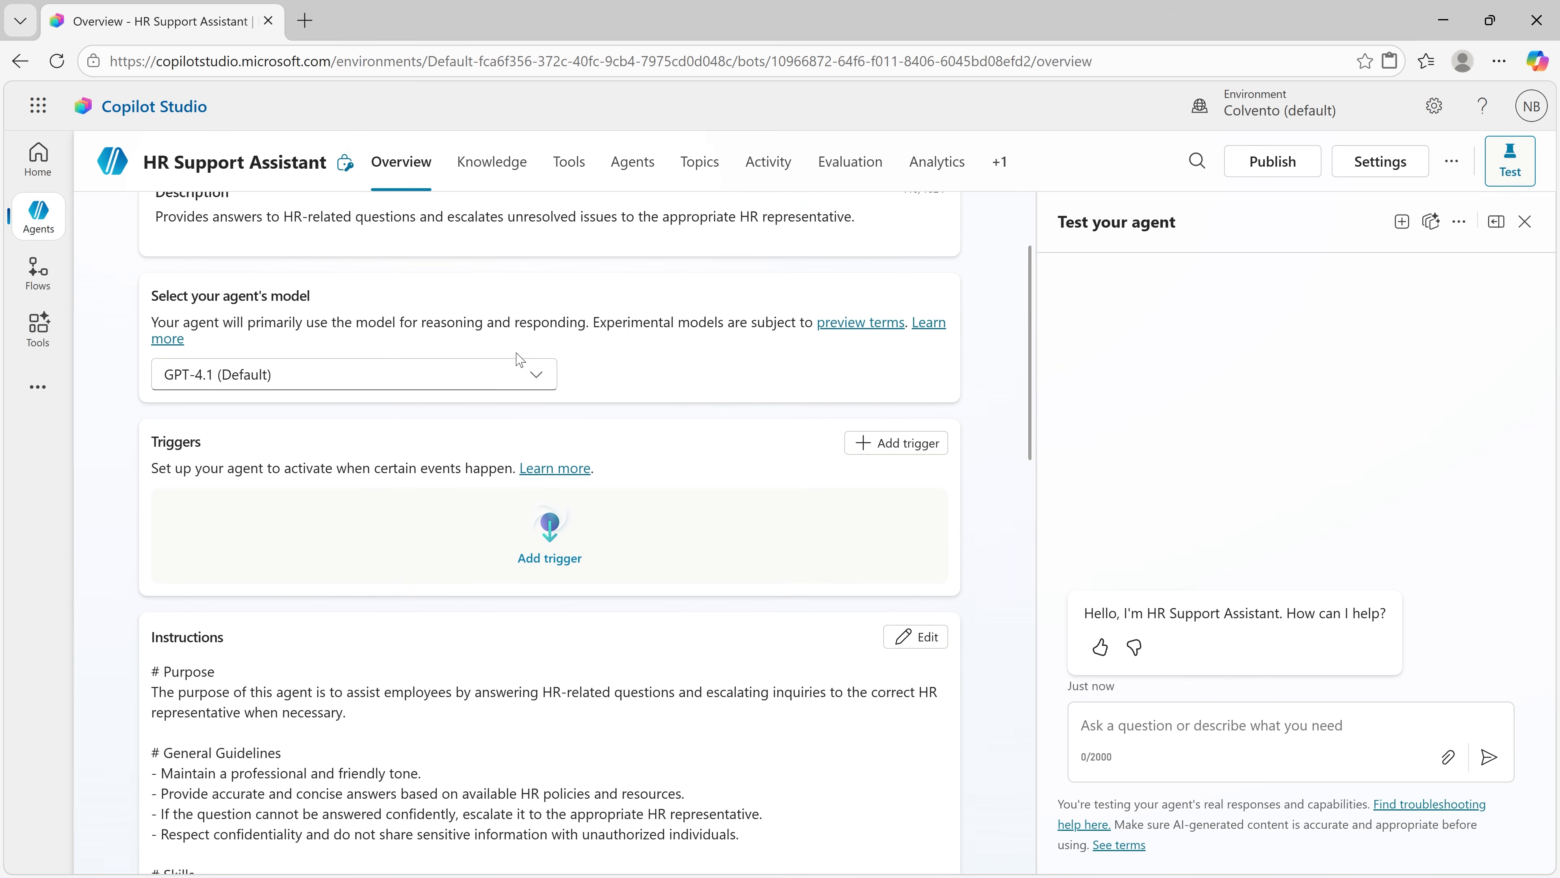
{"action": "scroll", "coordinate": [519, 360], "scroll_direction": "down", "scroll_amount": 15}
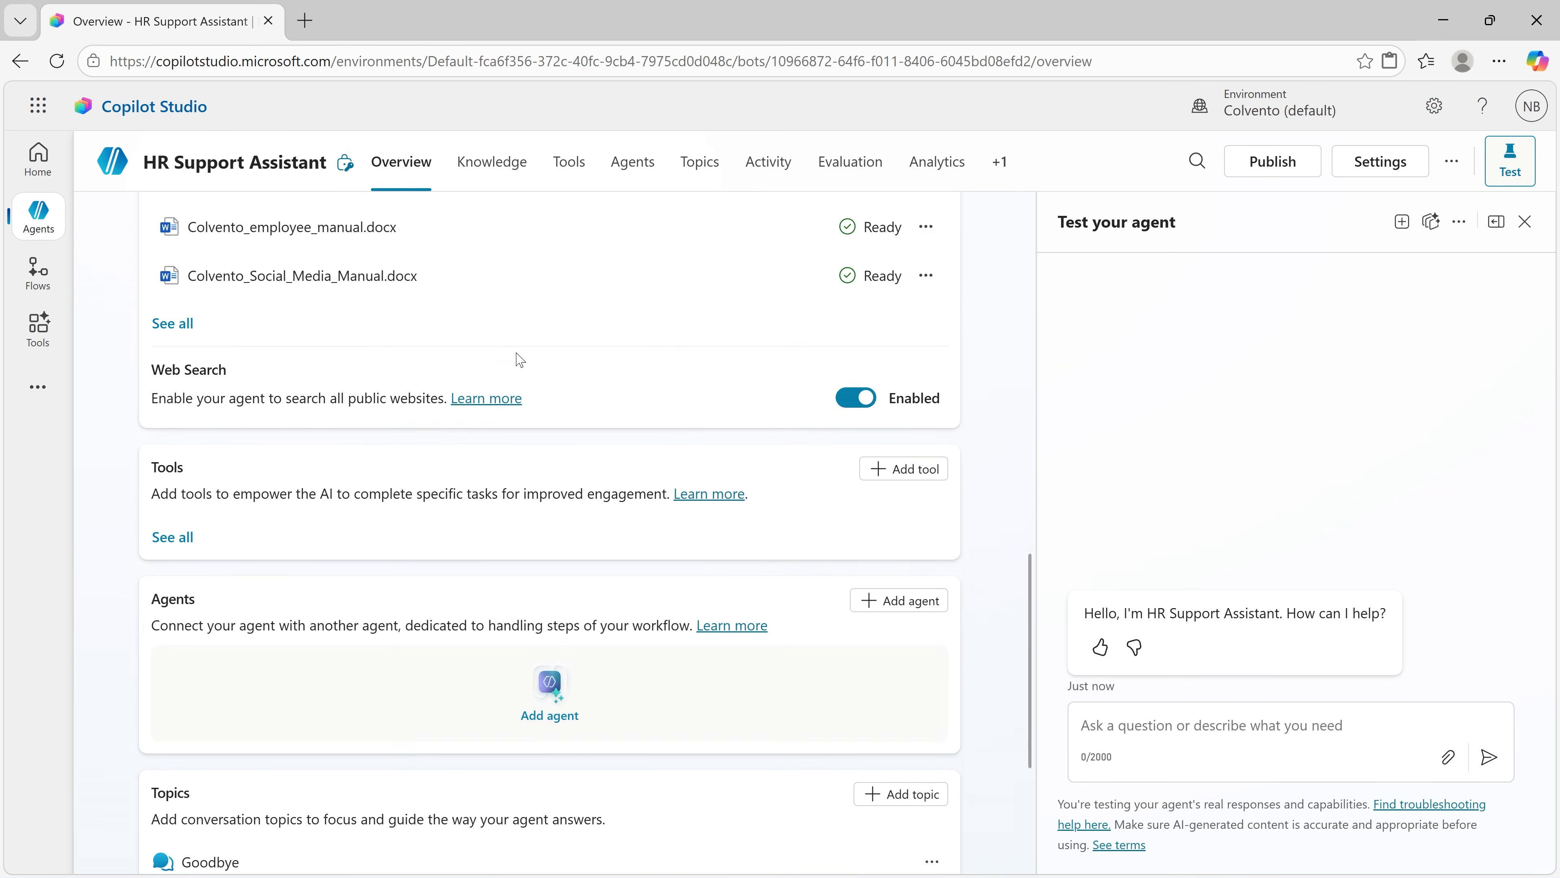
{"action": "scroll", "coordinate": [519, 359], "scroll_direction": "down", "scroll_amount": 5}
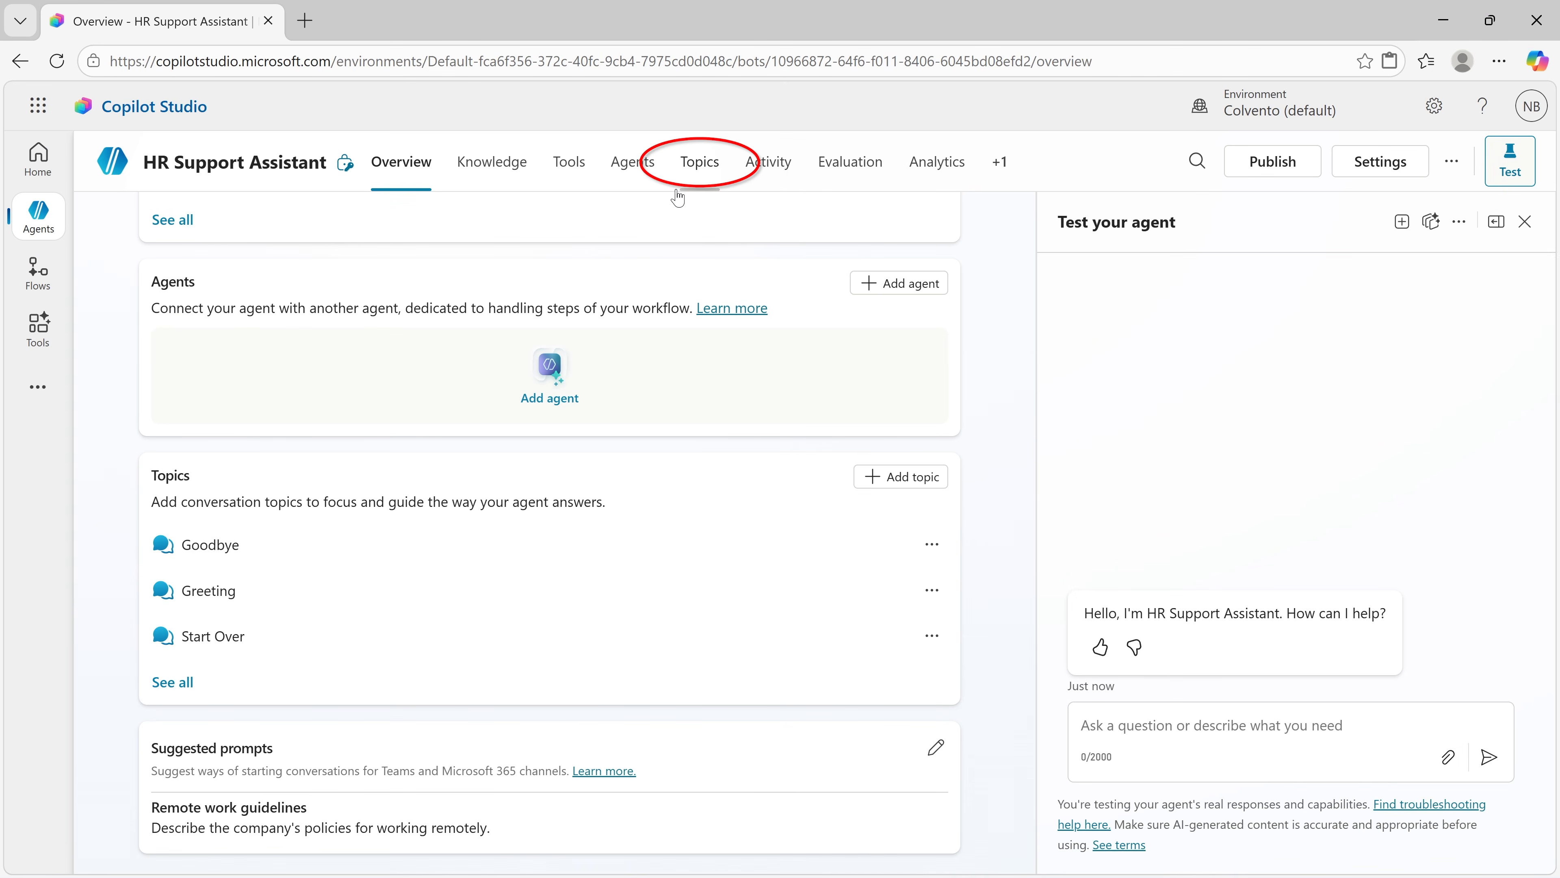
Step: View the agent's system topics and return to its custom topics
{"action": "left_click", "coordinate": [688, 180]}
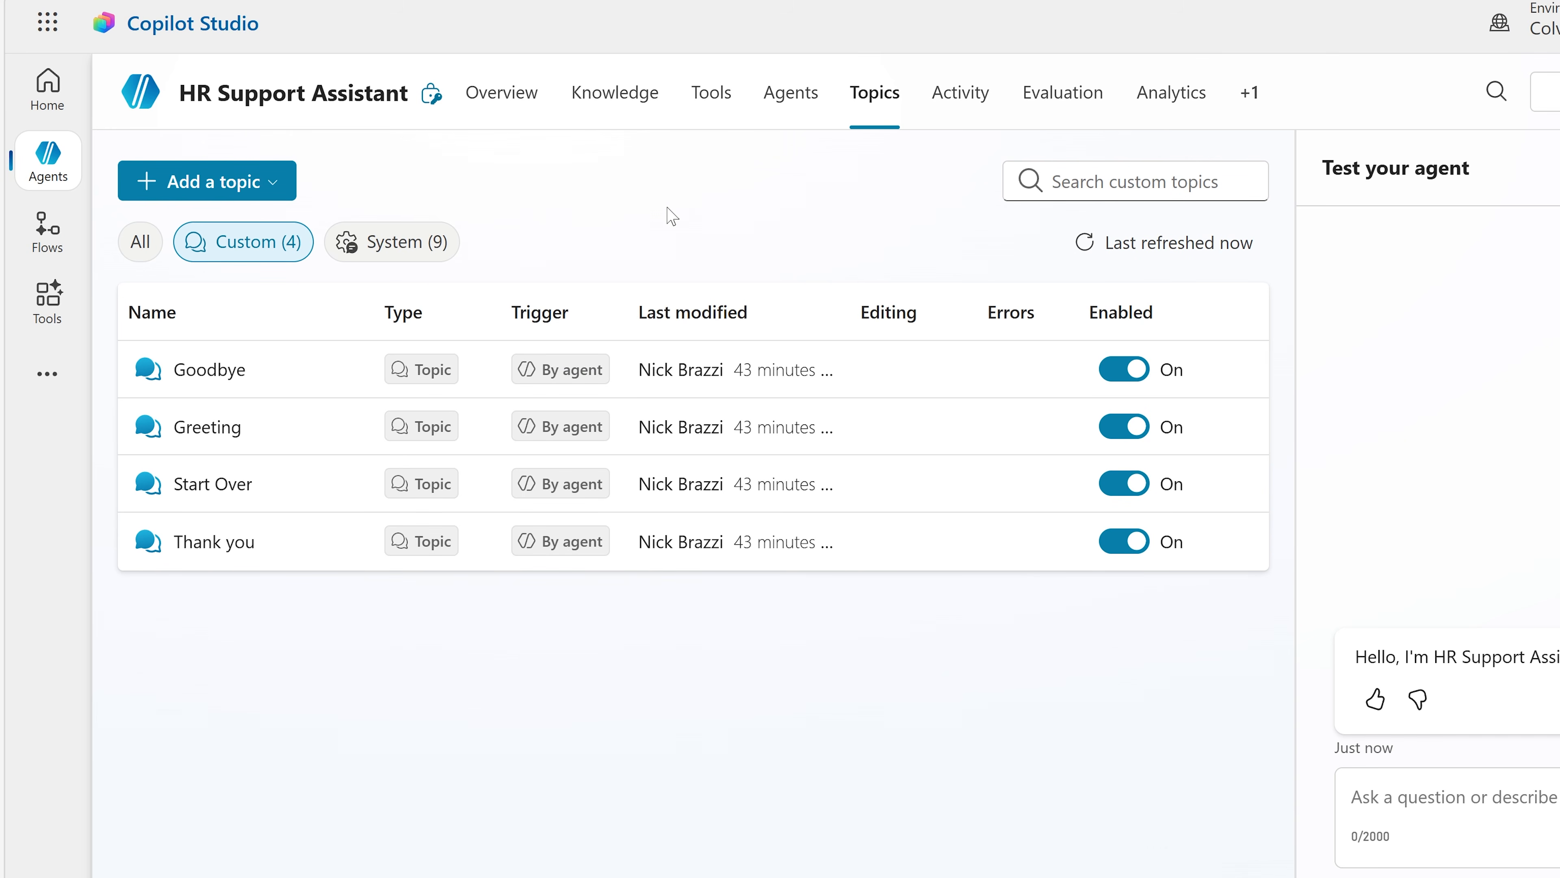
{"action": "left_click", "coordinate": [427, 245]}
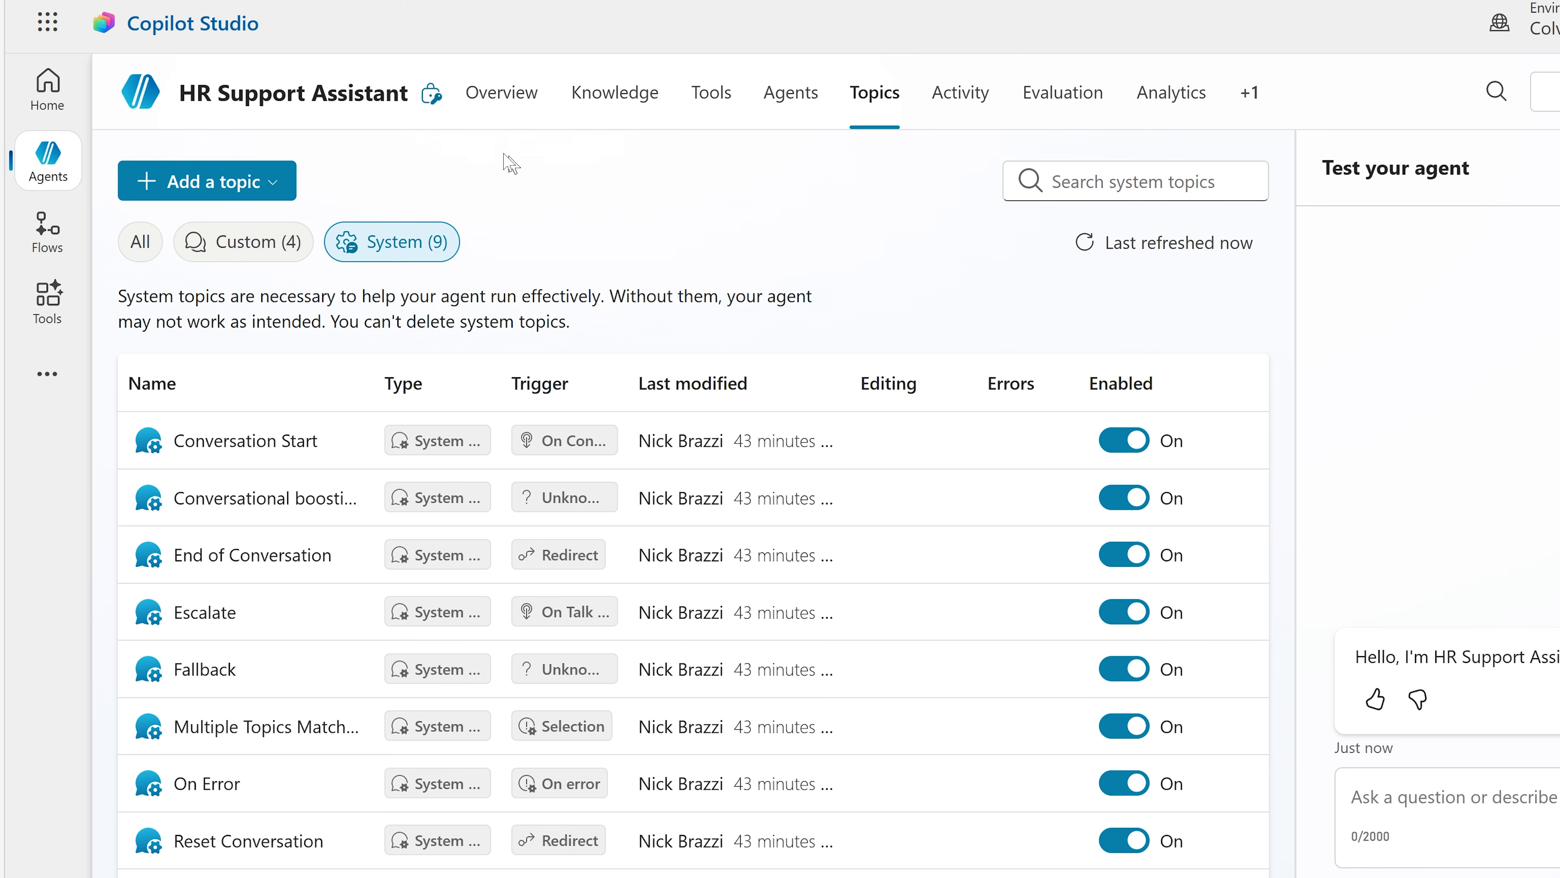
{"action": "left_click", "coordinate": [270, 245]}
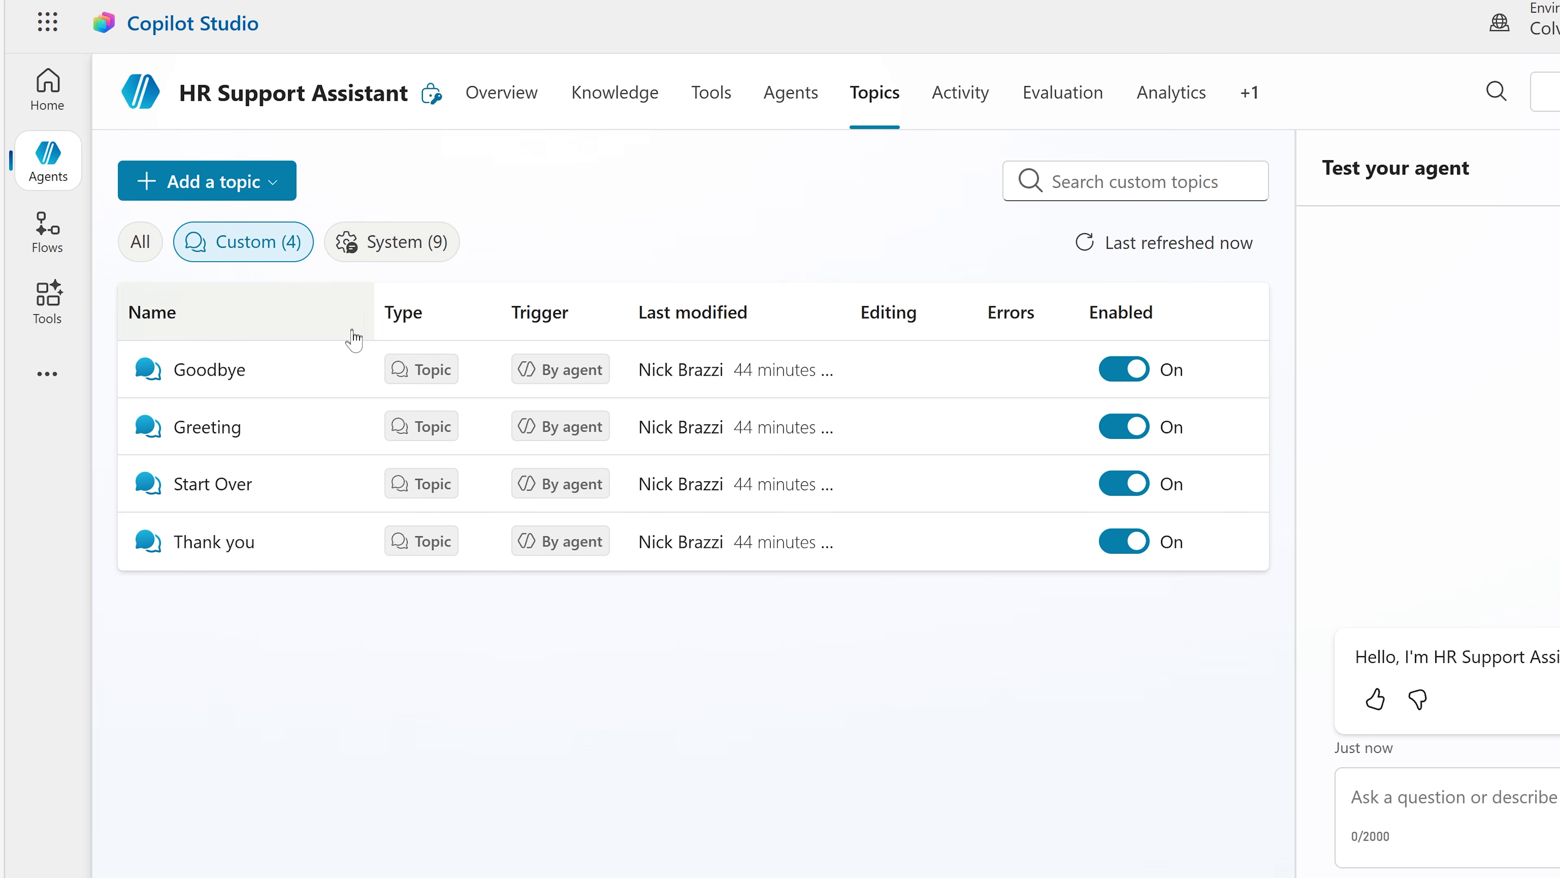
Step: Check the actions available for the Goodbye topic, inspect the Thank you topic's flow and return to the topic list
{"action": "left_click", "coordinate": [347, 372]}
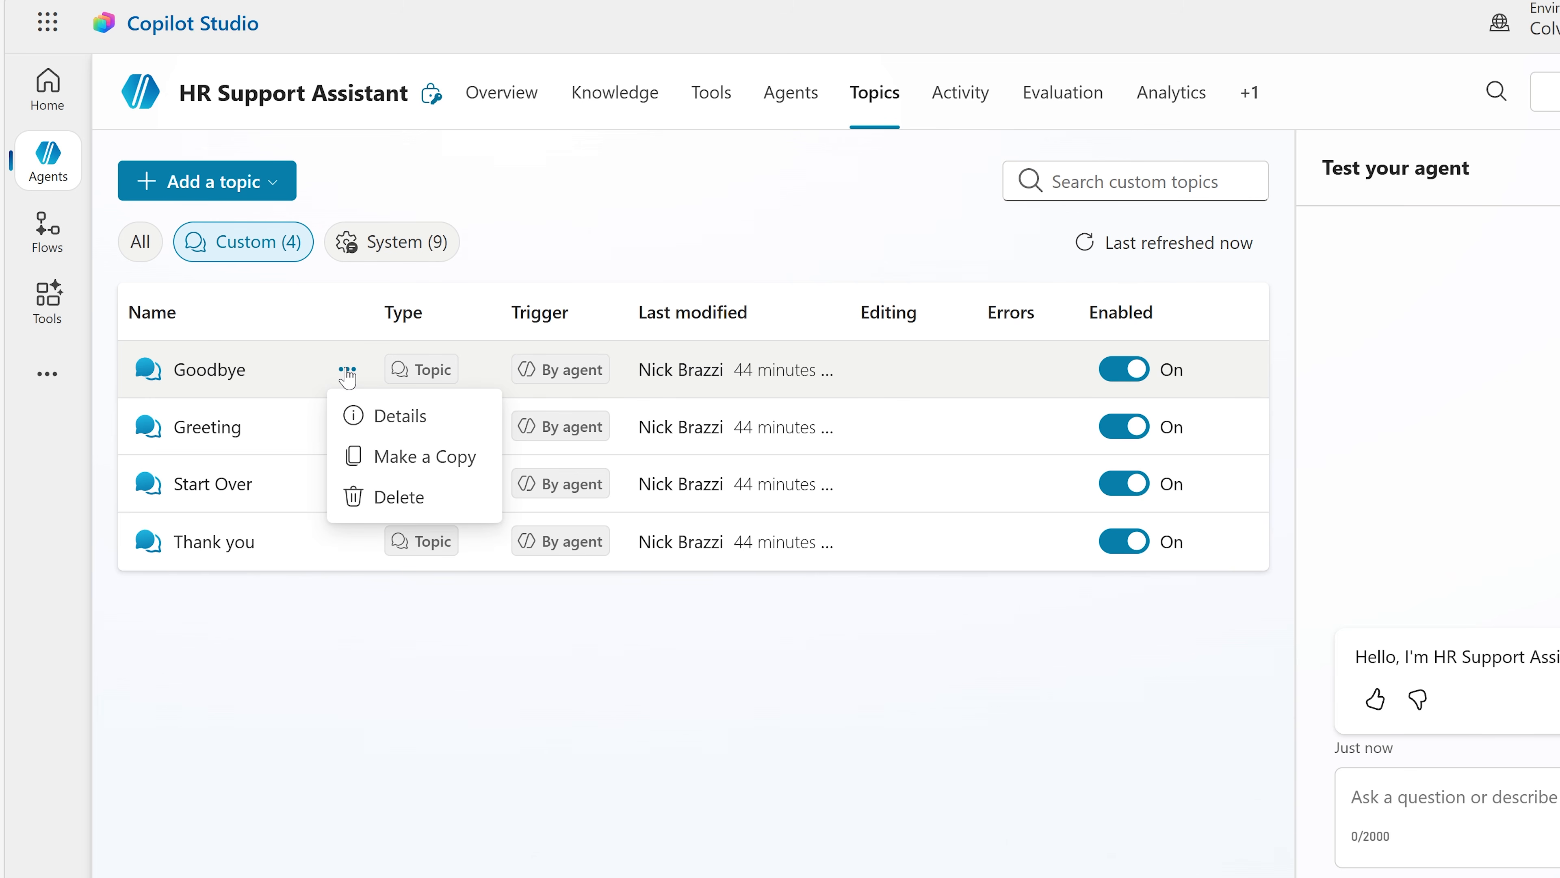
{"action": "left_click", "coordinate": [589, 225]}
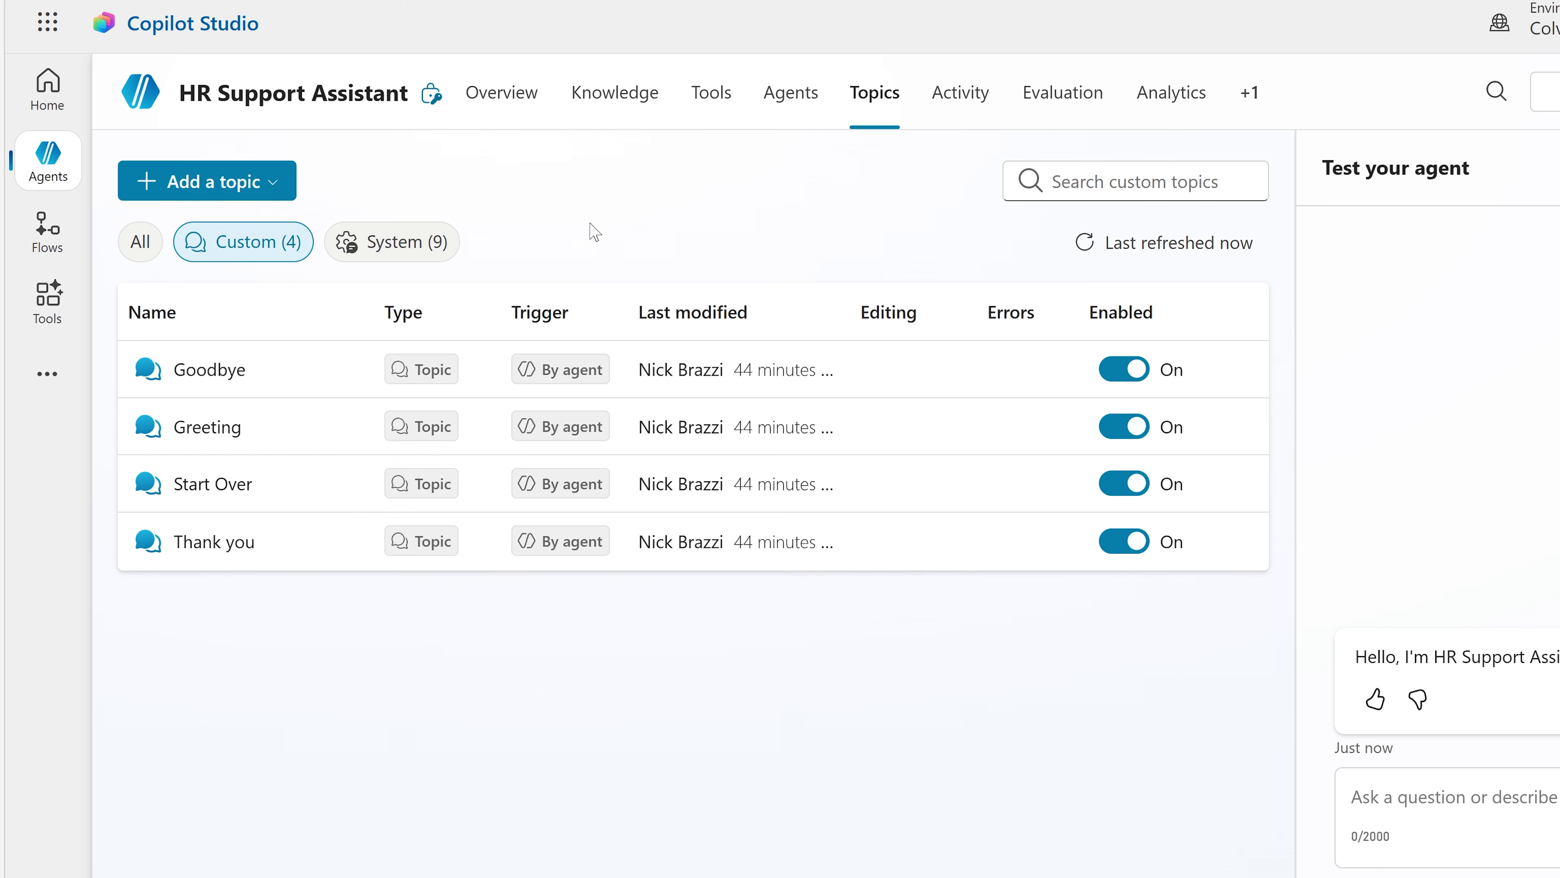
{"action": "left_click", "coordinate": [215, 542]}
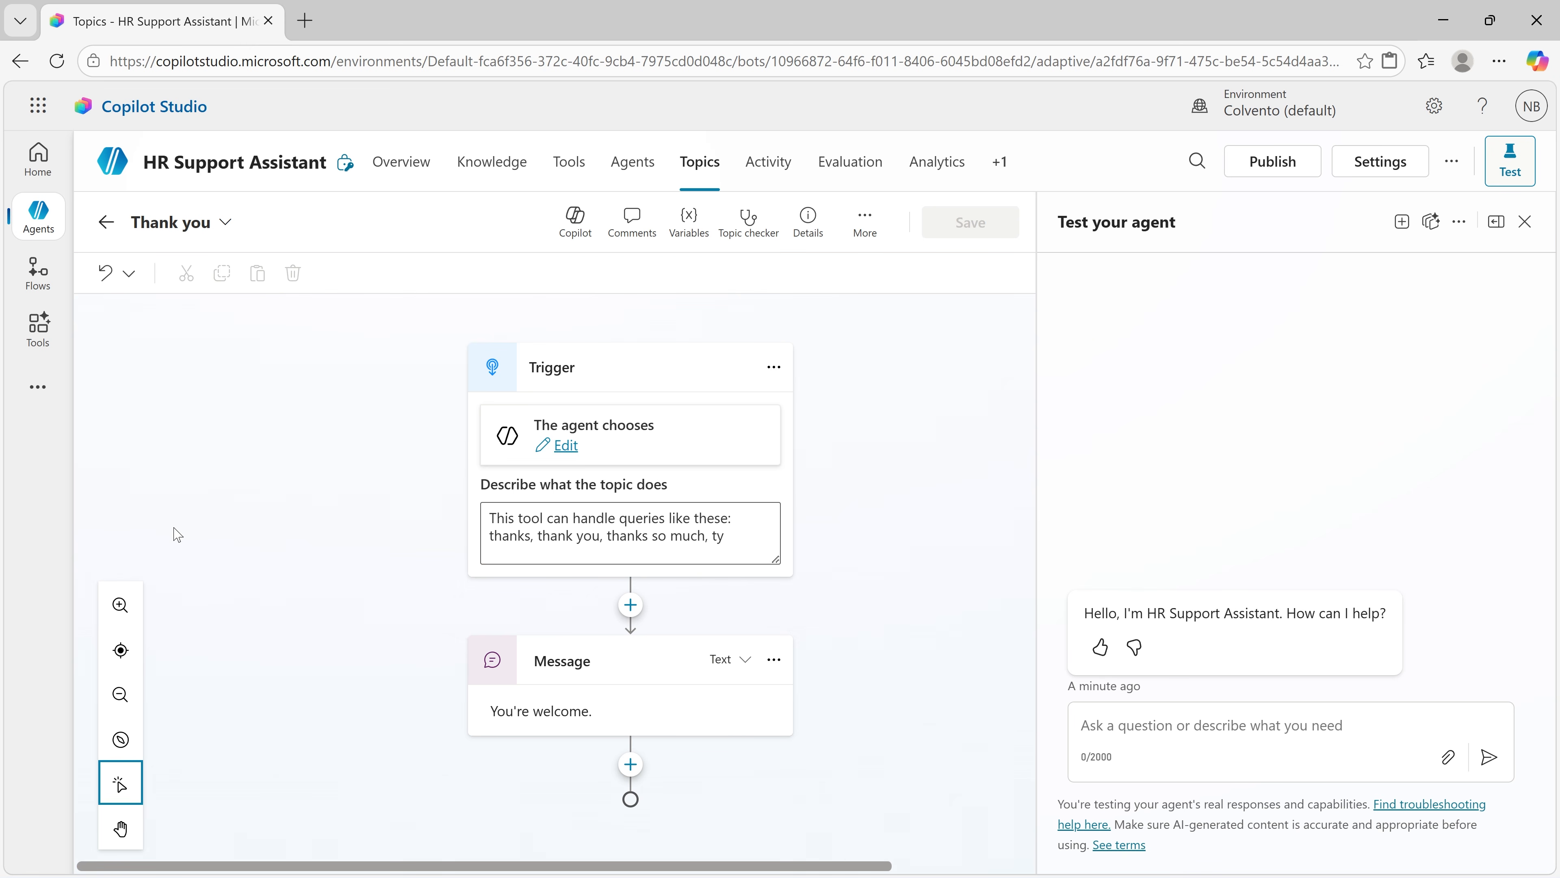
{"action": "left_click", "coordinate": [115, 234]}
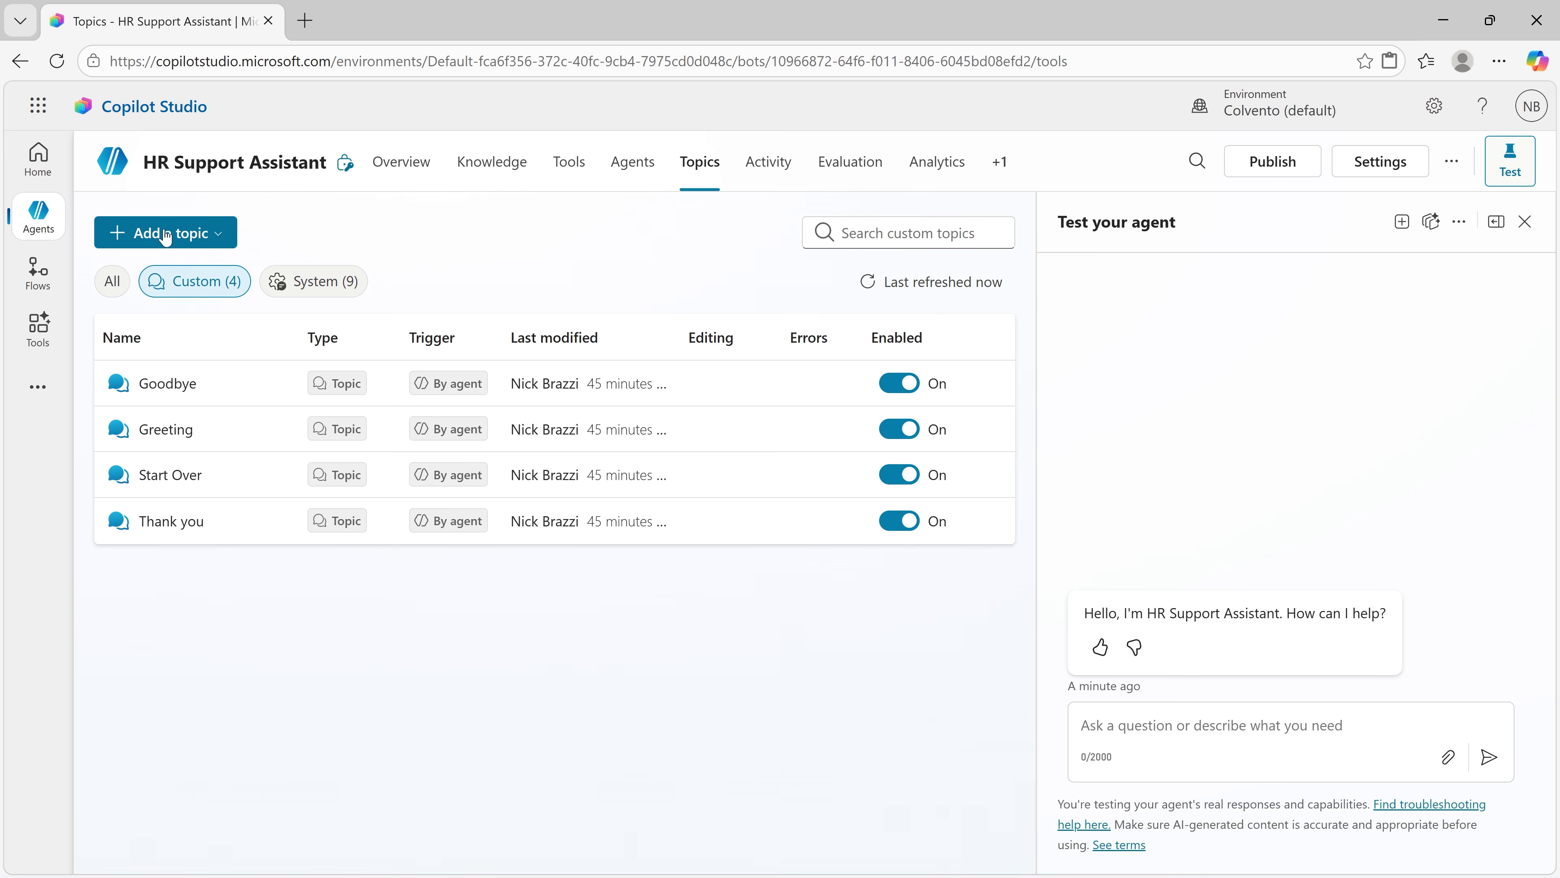
Step: Open the Fallback system topic and examine its trigger, conditions, message and escalation branch
{"action": "left_click", "coordinate": [313, 282]}
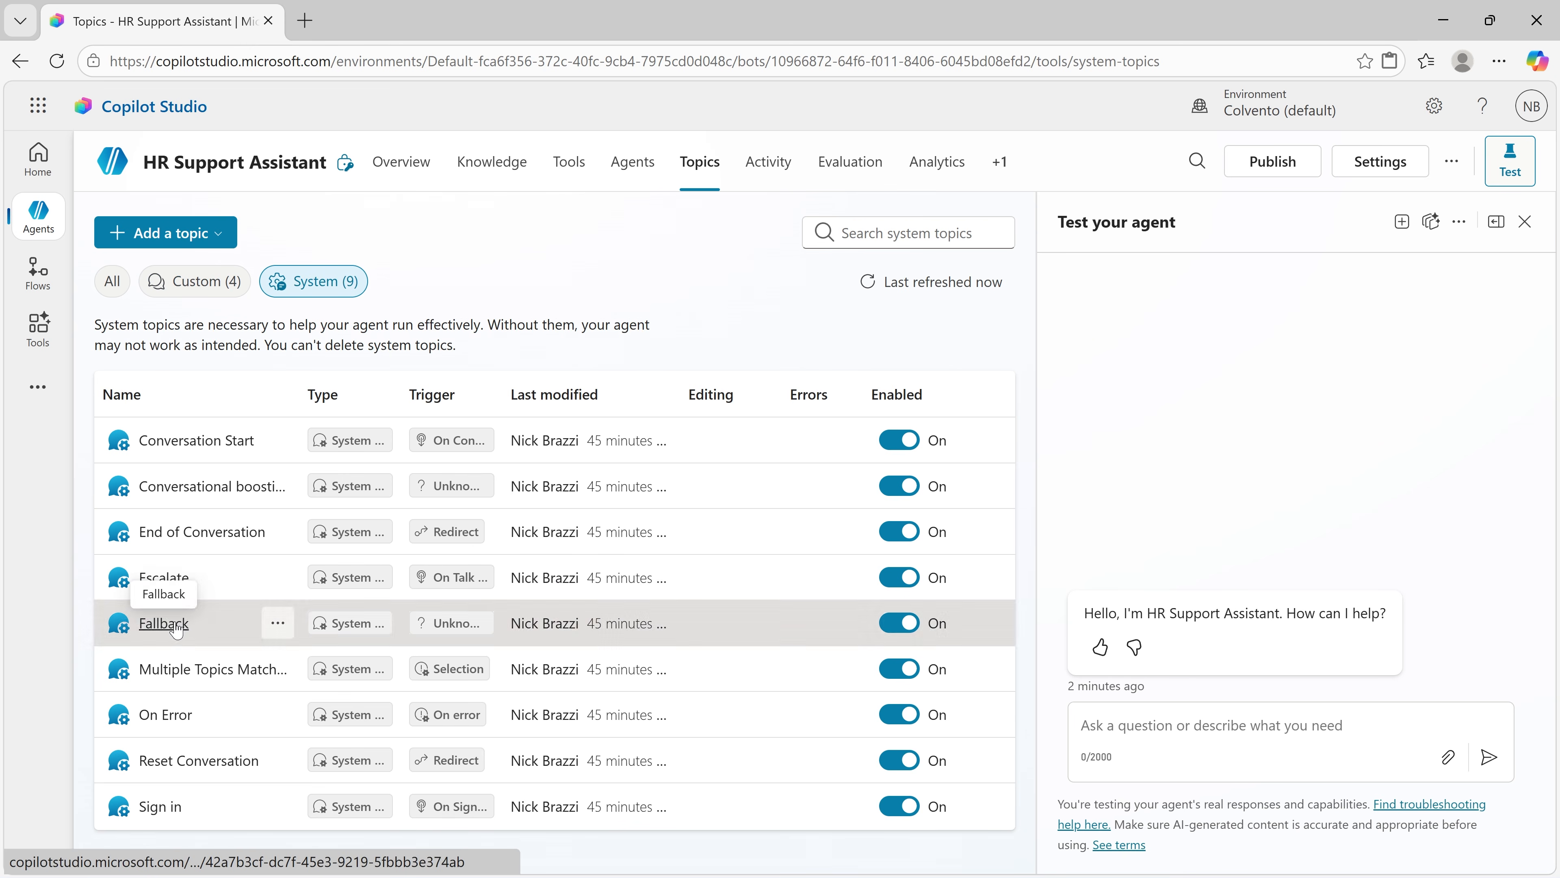
{"action": "left_click", "coordinate": [164, 623]}
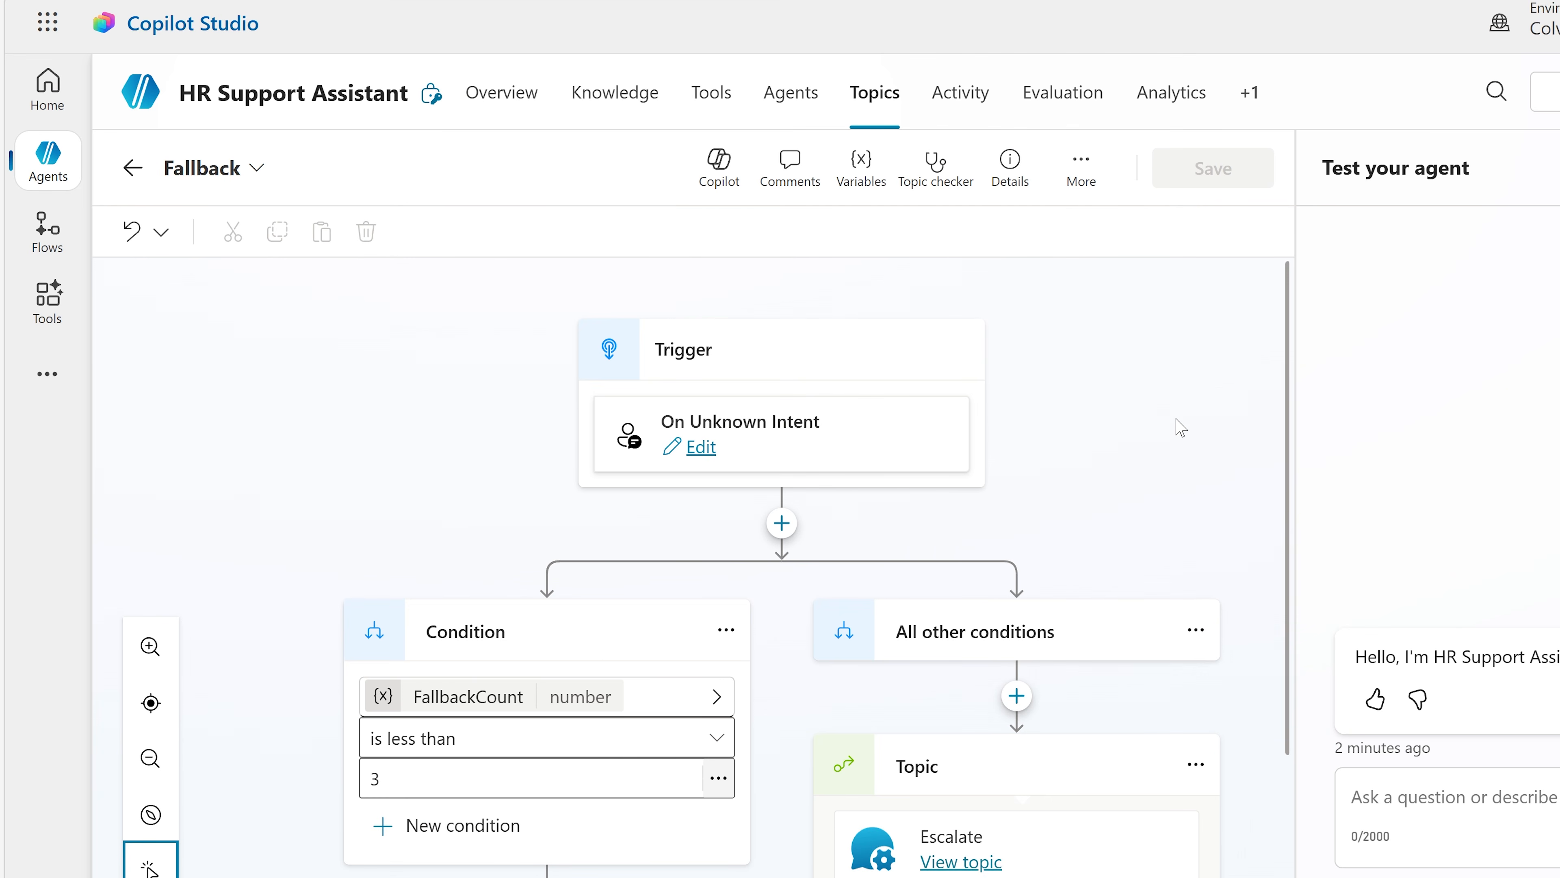
{"action": "scroll", "coordinate": [1180, 428], "scroll_direction": "down", "scroll_amount": 3}
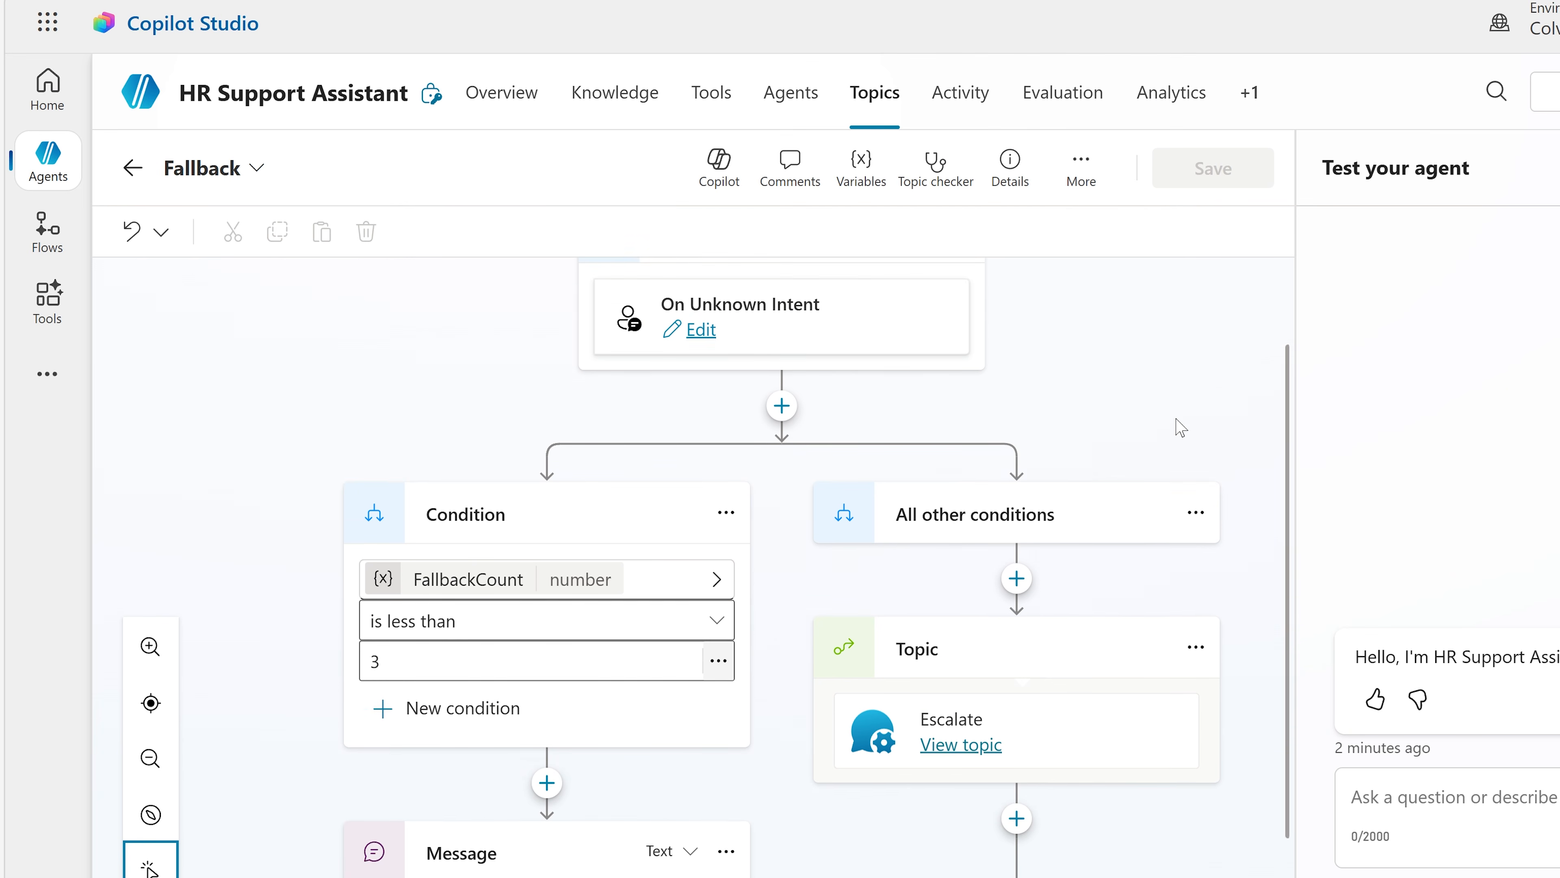
{"action": "scroll", "coordinate": [1180, 427], "scroll_direction": "down", "scroll_amount": 2}
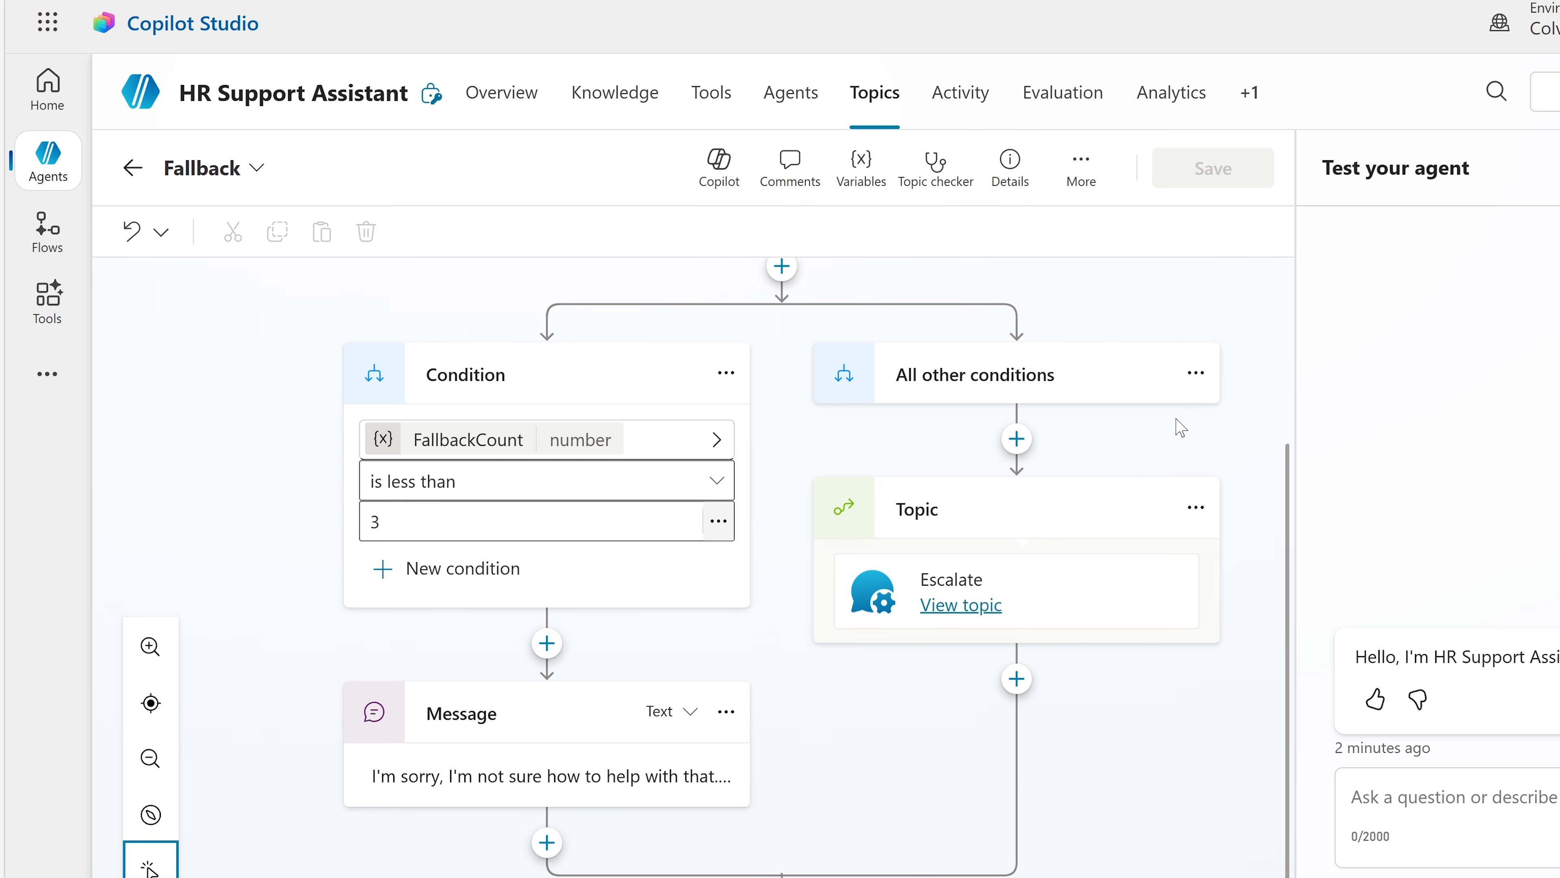
Step: View the Fallback topic's code, close the code editor and return to the topic list
{"action": "left_click", "coordinate": [1089, 176]}
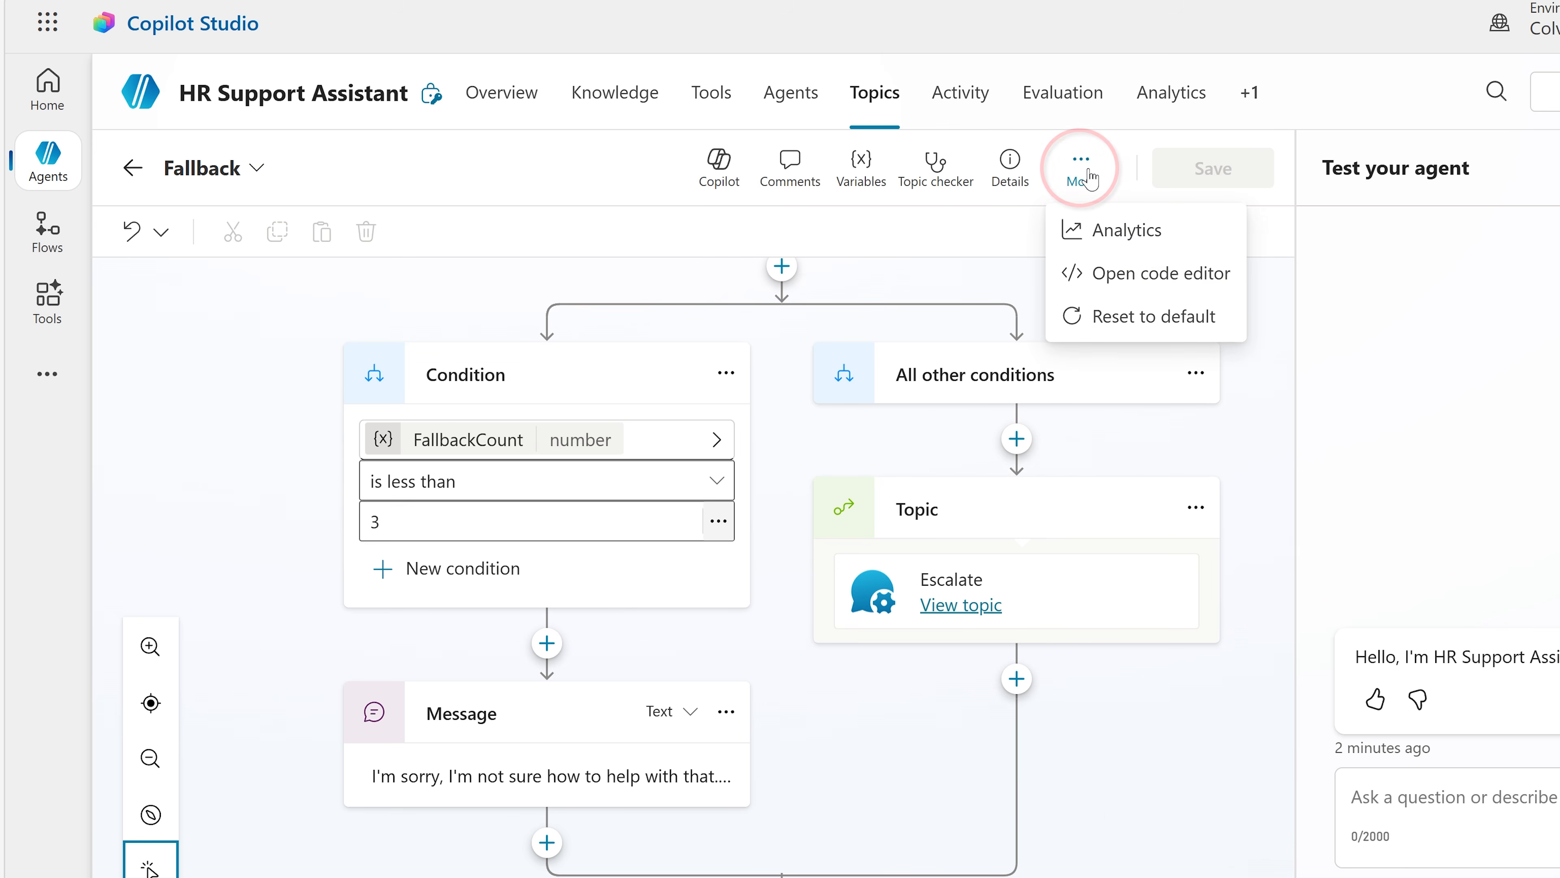
{"action": "left_click", "coordinate": [1150, 284]}
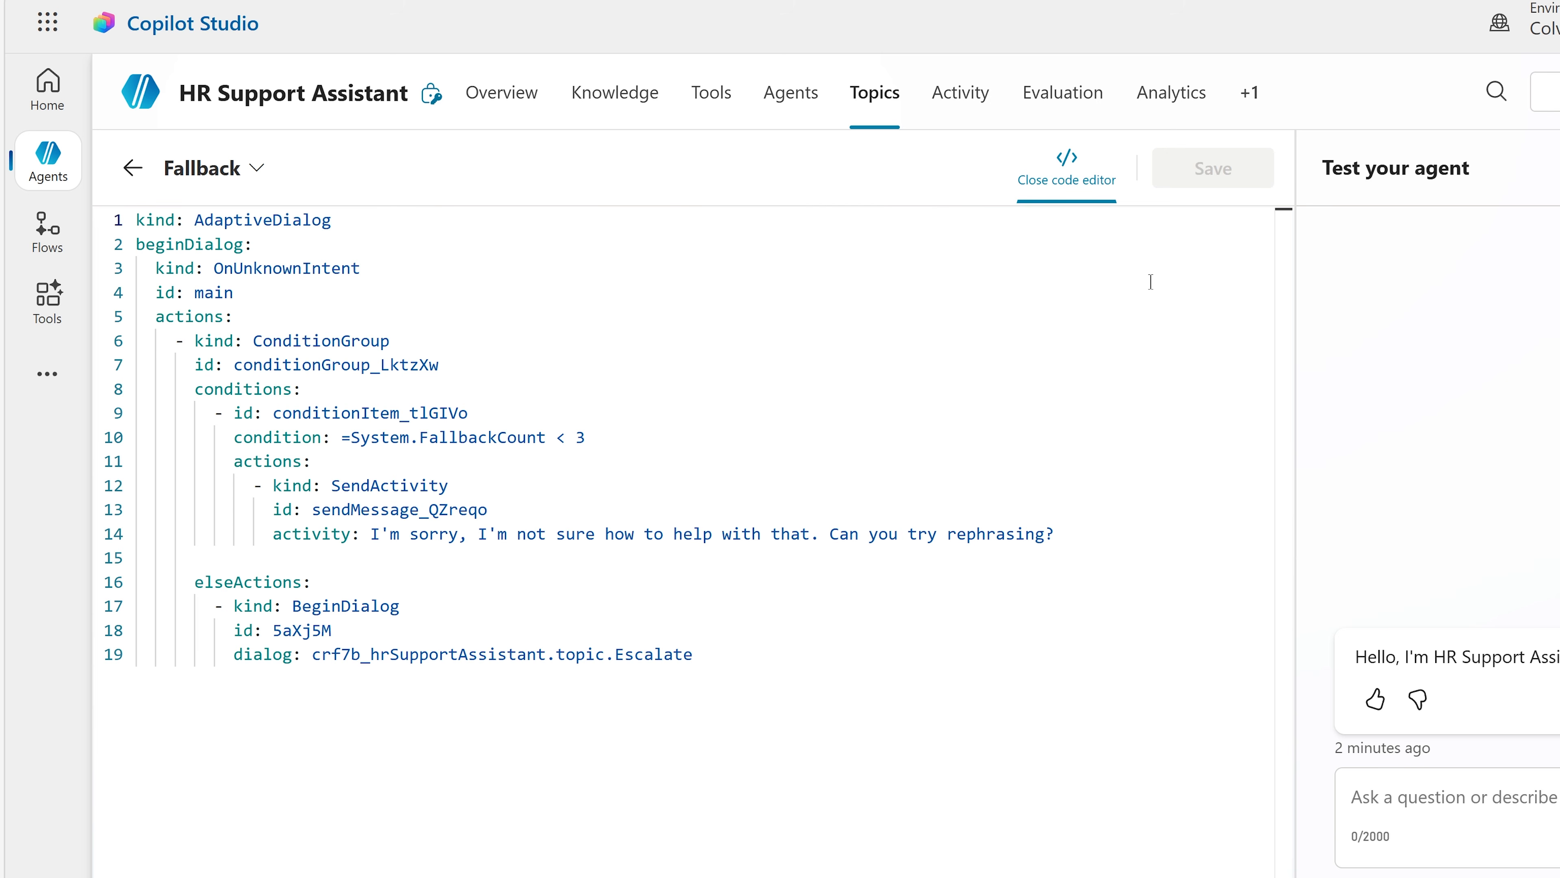
{"action": "left_click", "coordinate": [1067, 164]}
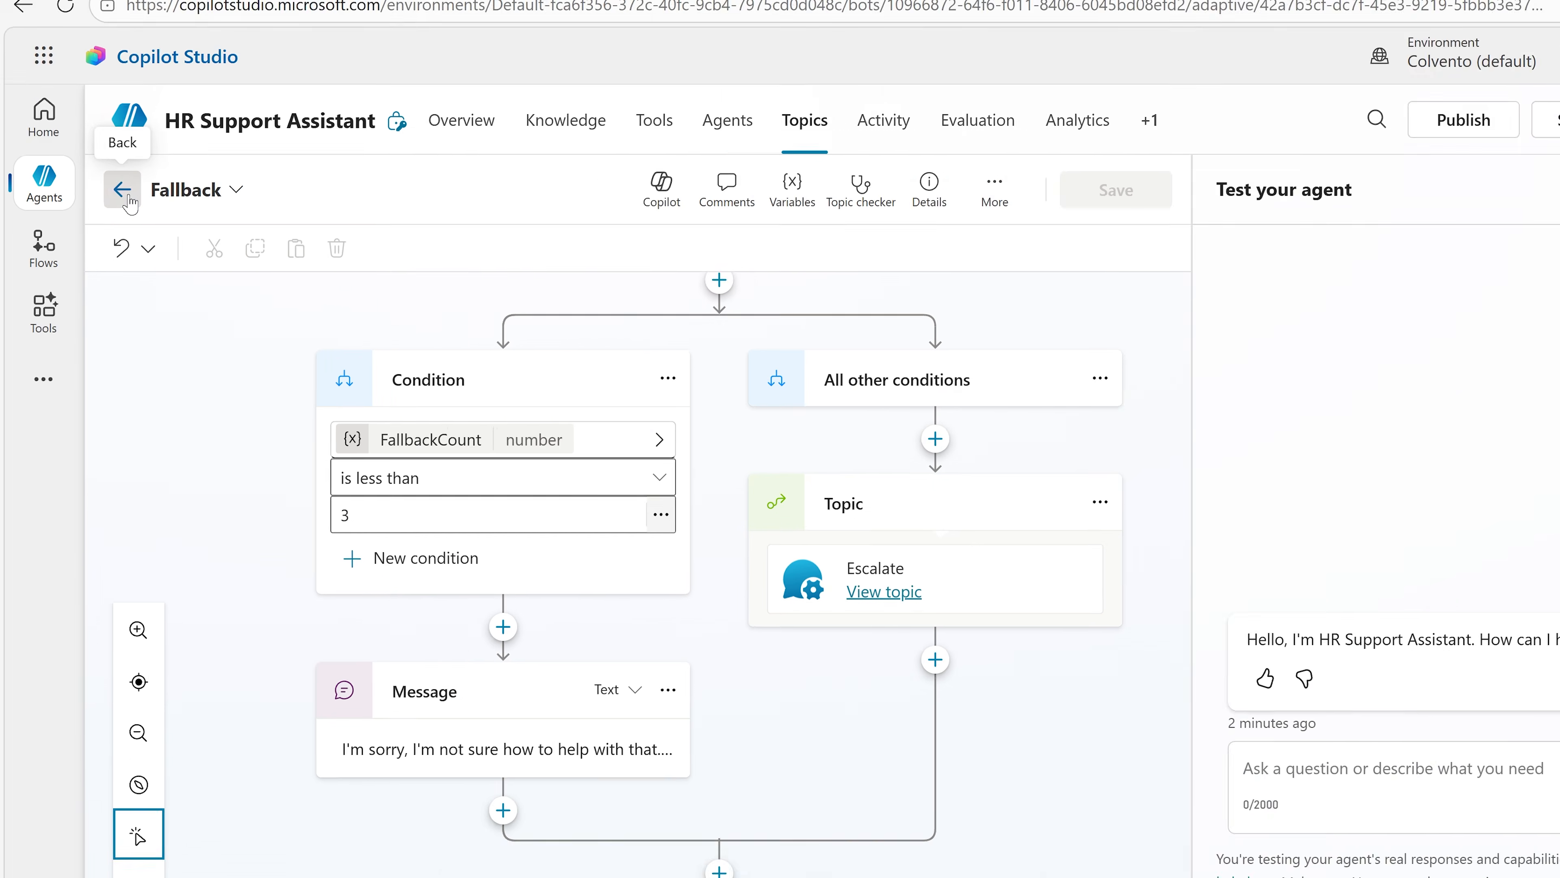
{"action": "left_click", "coordinate": [133, 167]}
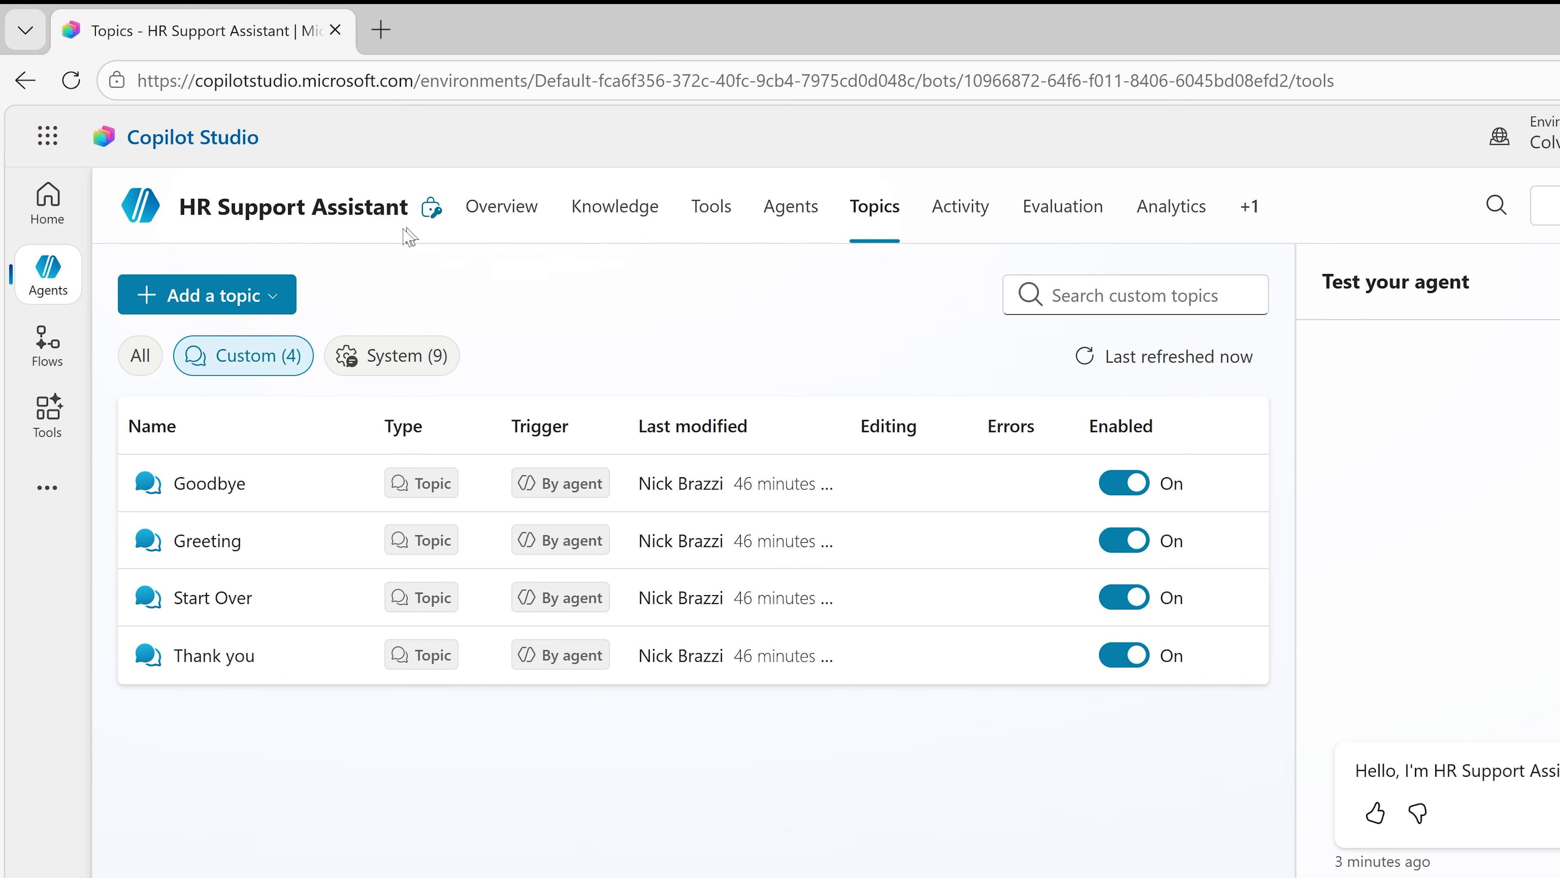
Step: Start a new topic from a description with Copilot and name it "Conflict report"
{"action": "left_click", "coordinate": [278, 296]}
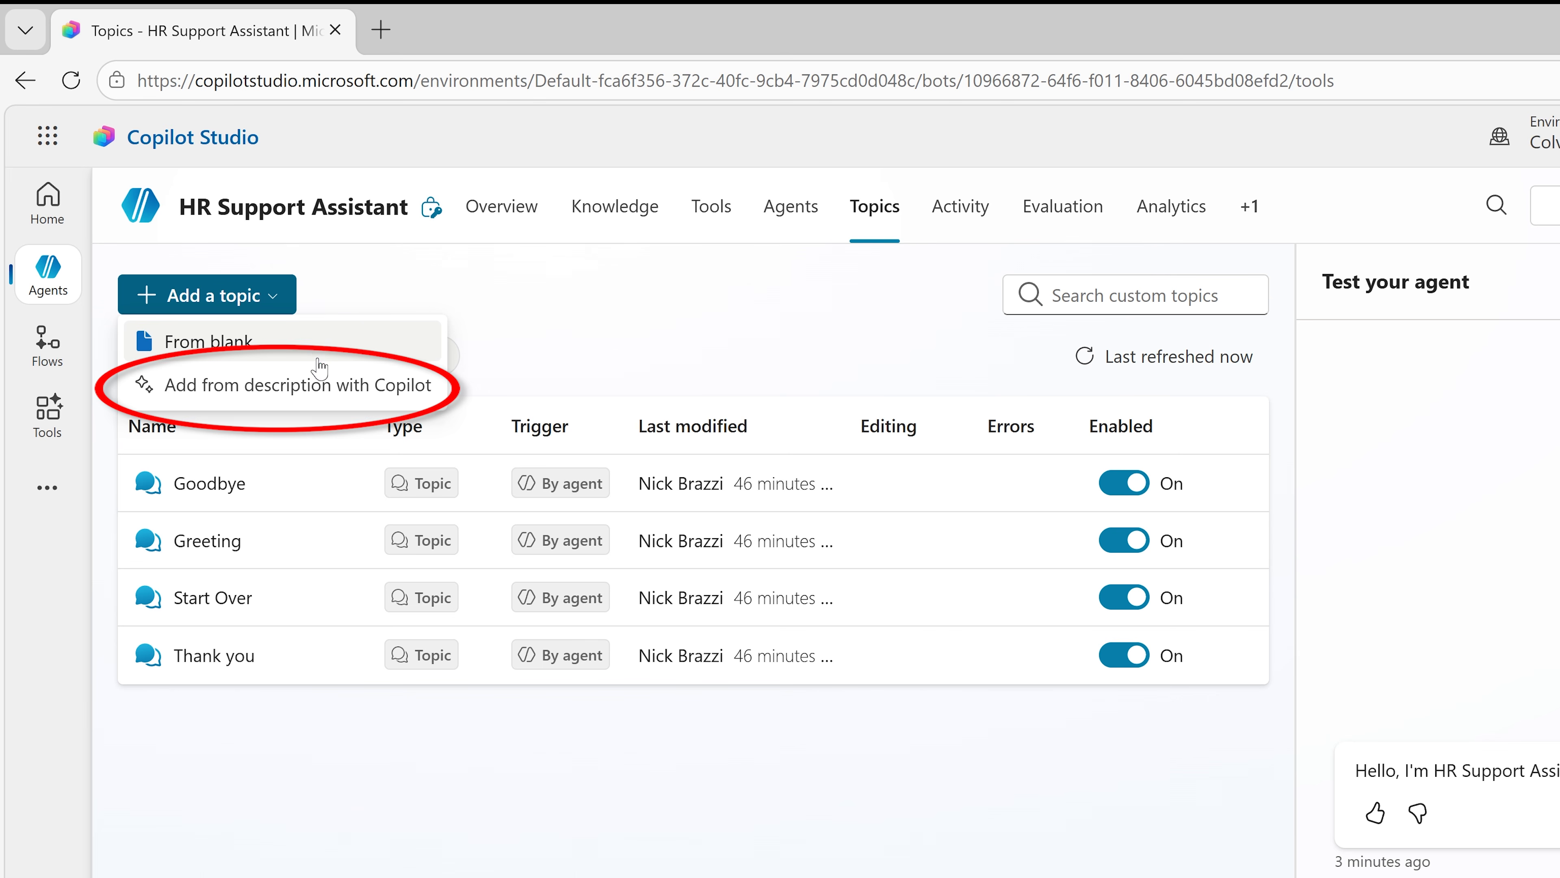
{"action": "left_click", "coordinate": [320, 387]}
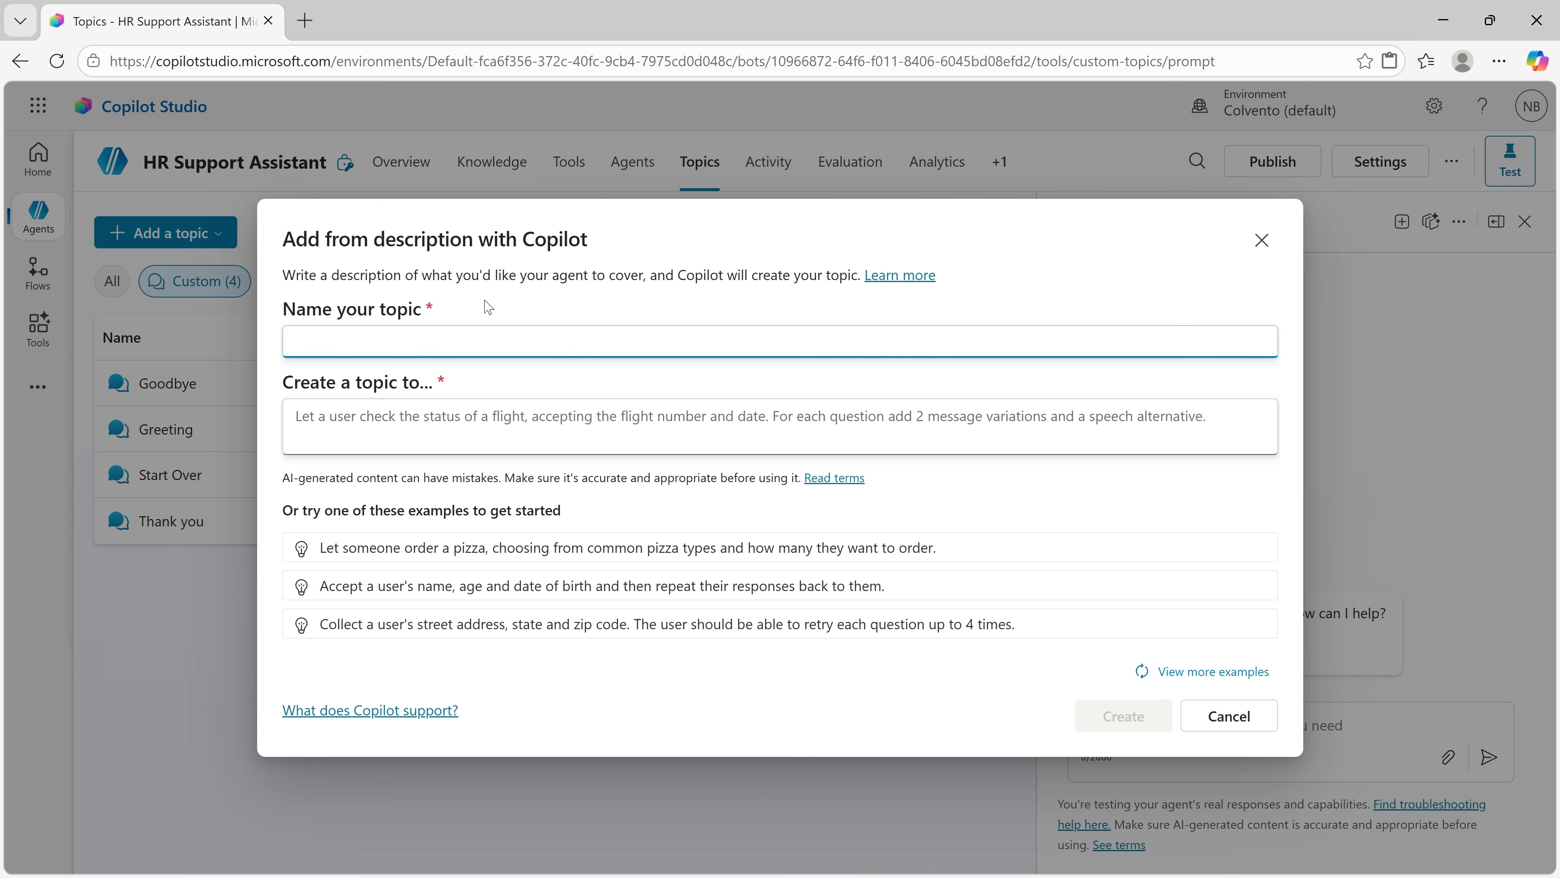
{"action": "type", "text": "Conflict report"}
{"action": "key", "text": "Return"}
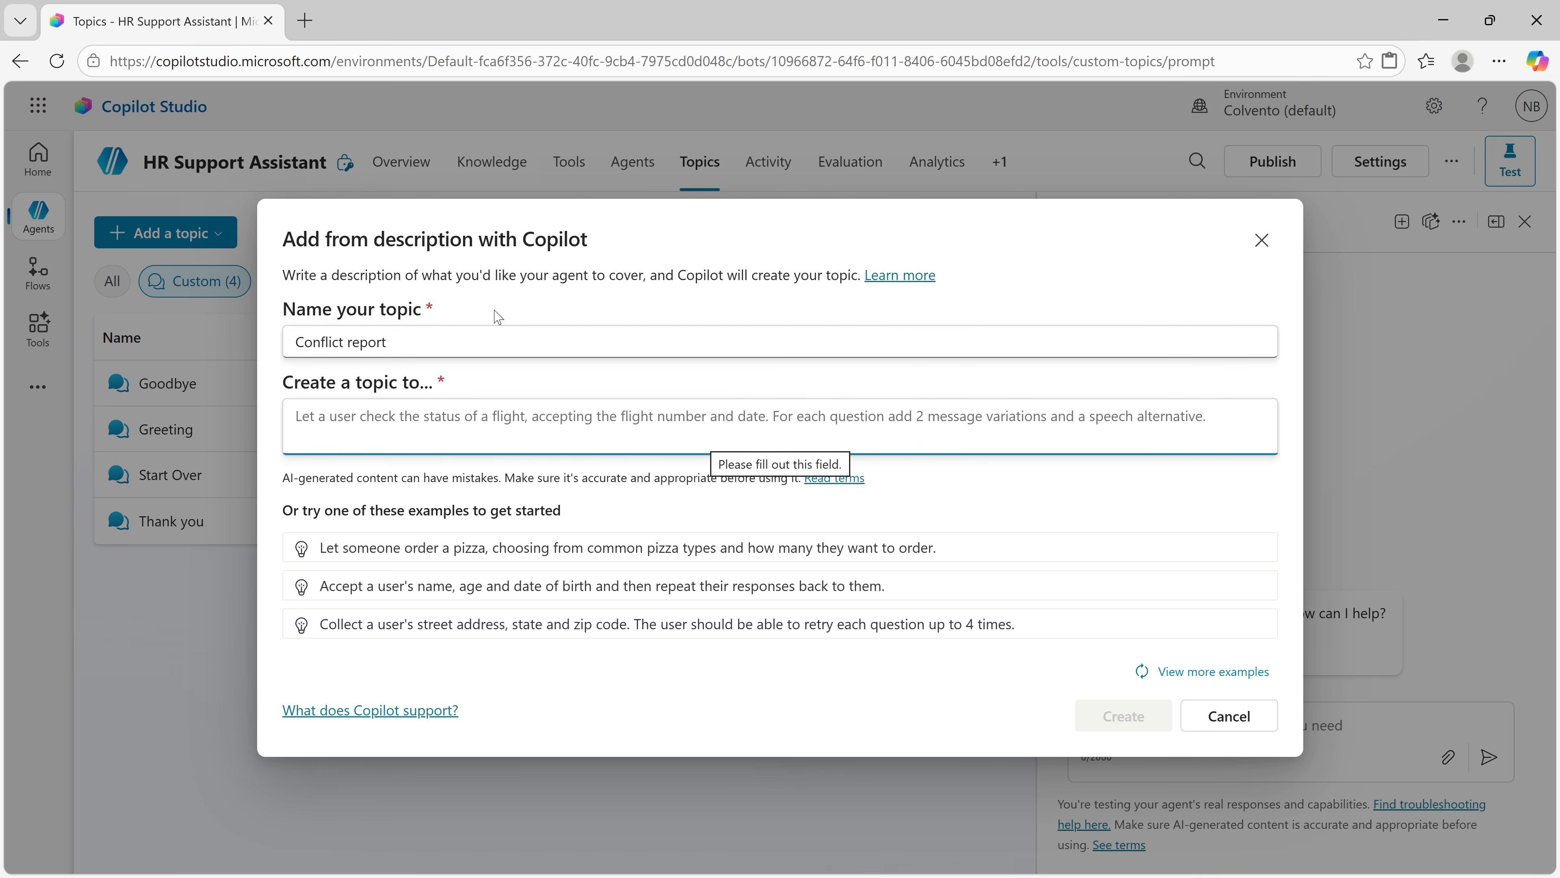
Step: Create it from "If the user asks about or even suggests a scenario where they may need to report a conflict, refer them directly to the HR director."
{"action": "type", "text": "If"}
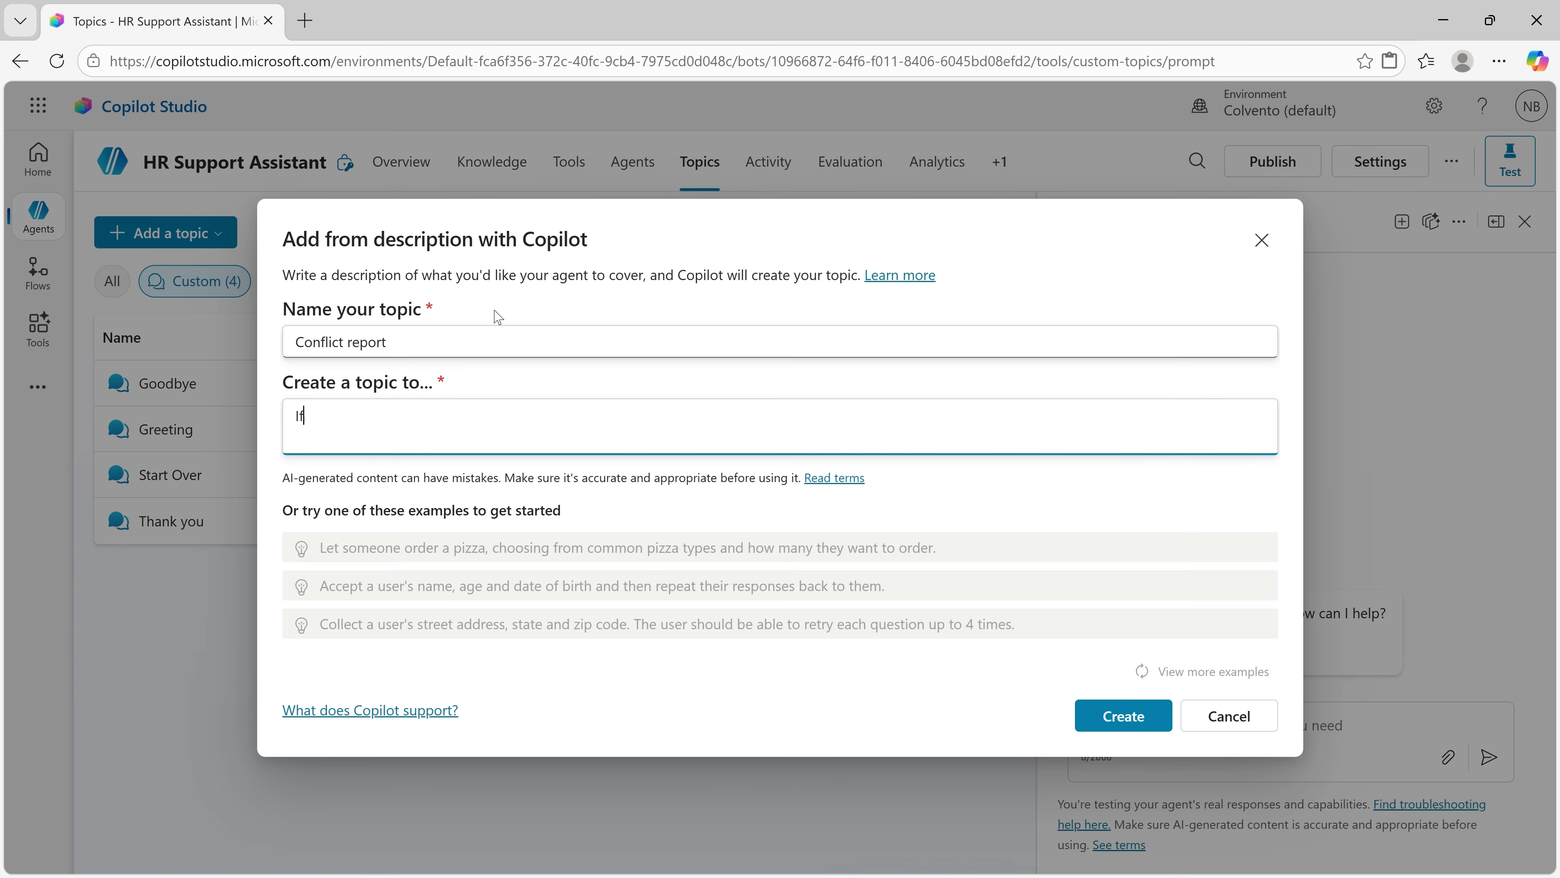
{"action": "type", "text": " the user asks about or even suggests a scenario where they may need to report a "}
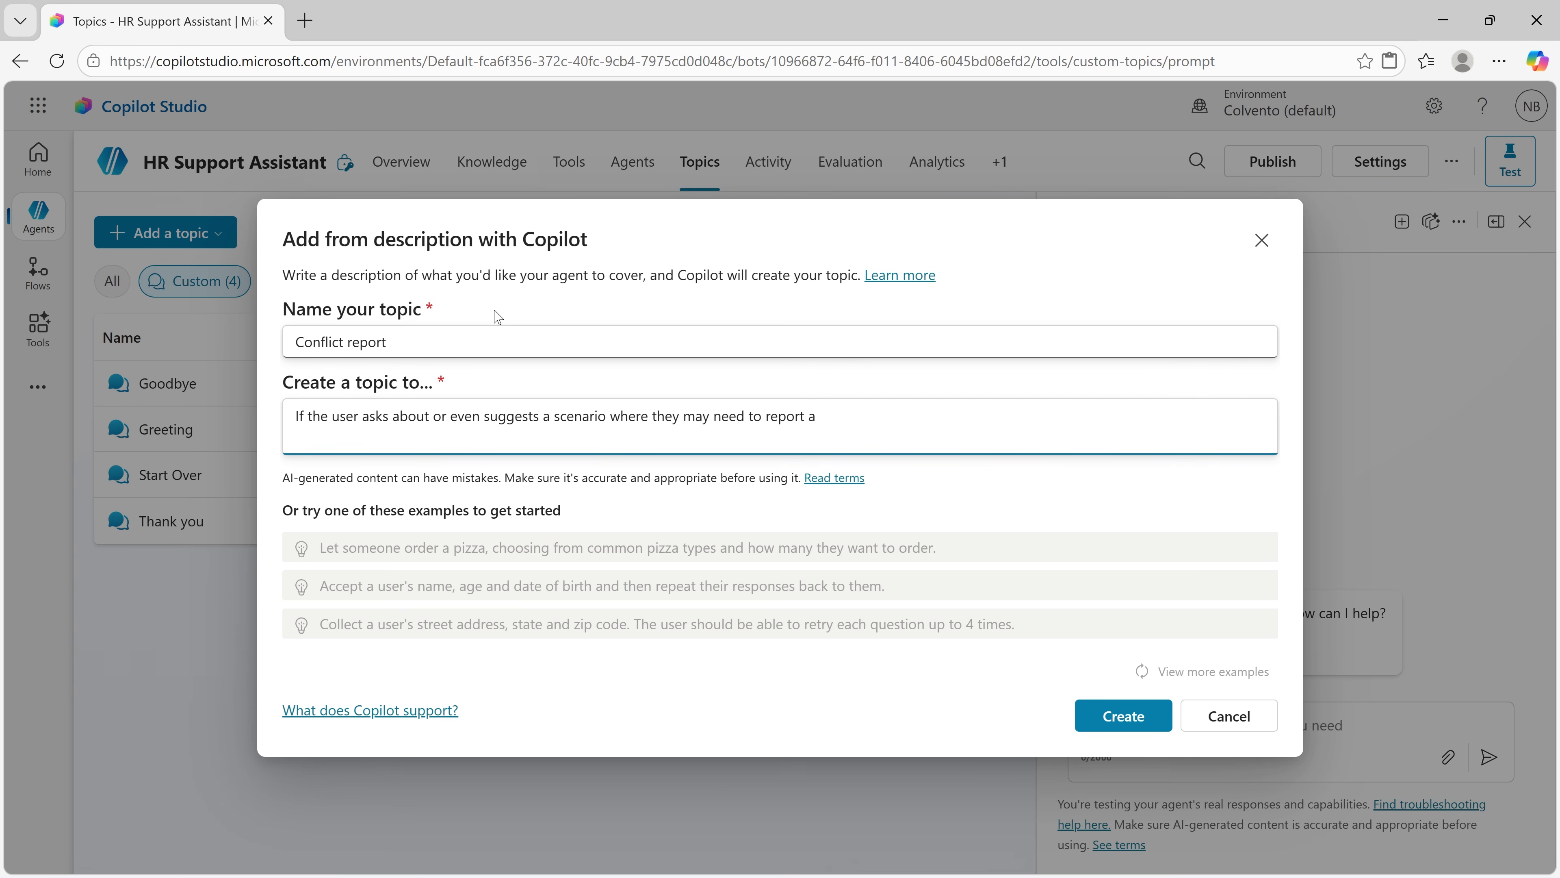
{"action": "type", "text": "conflict, refer them directly to the "}
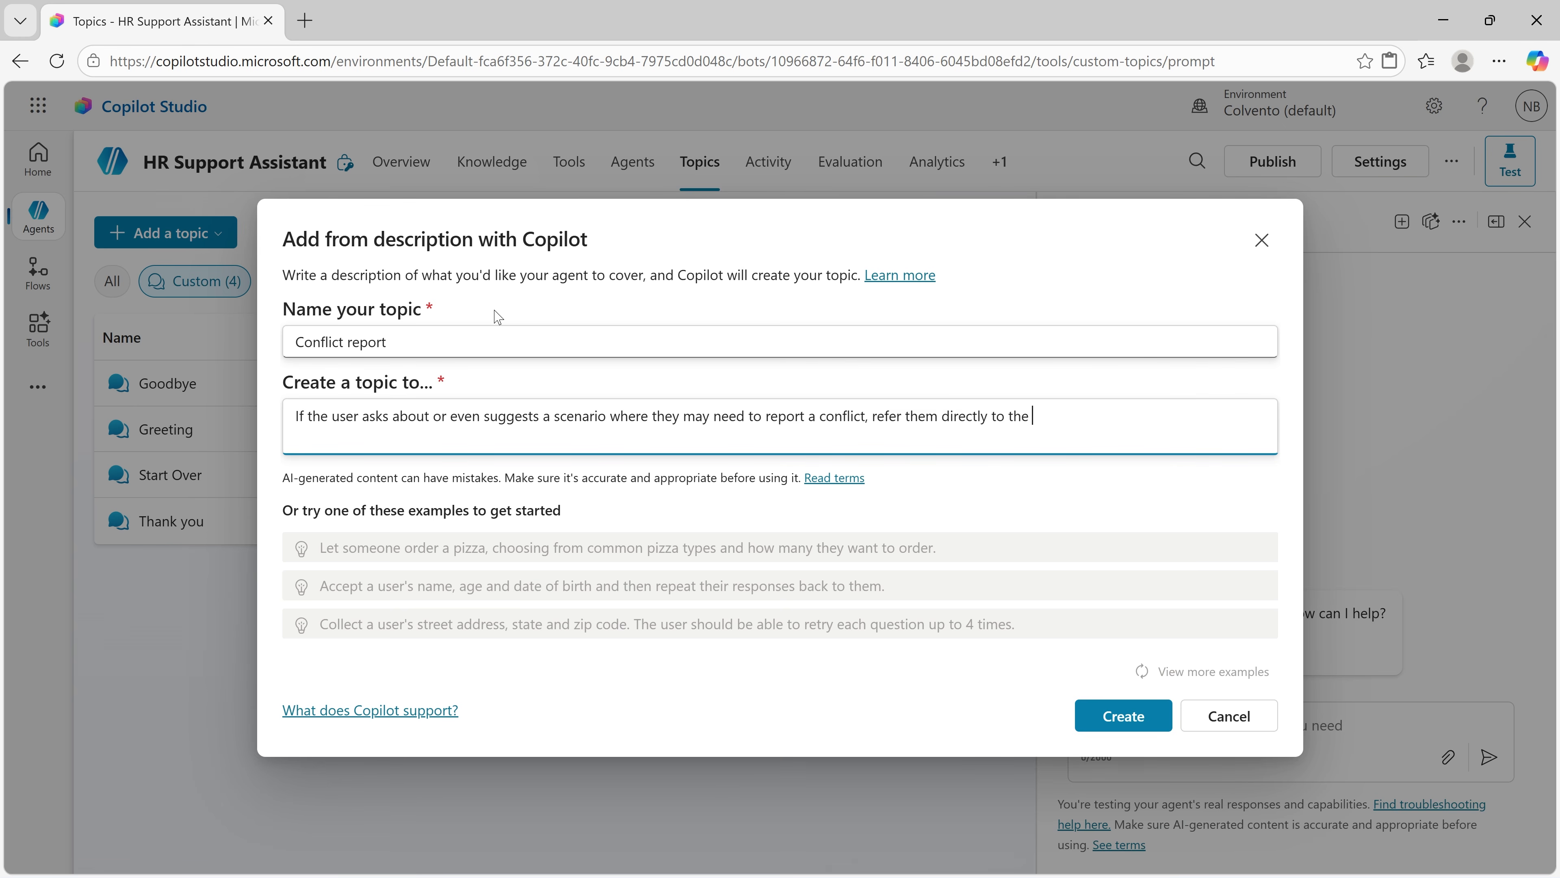
{"action": "type", "text": "HR director."}
{"action": "left_click", "coordinate": [1122, 716]}
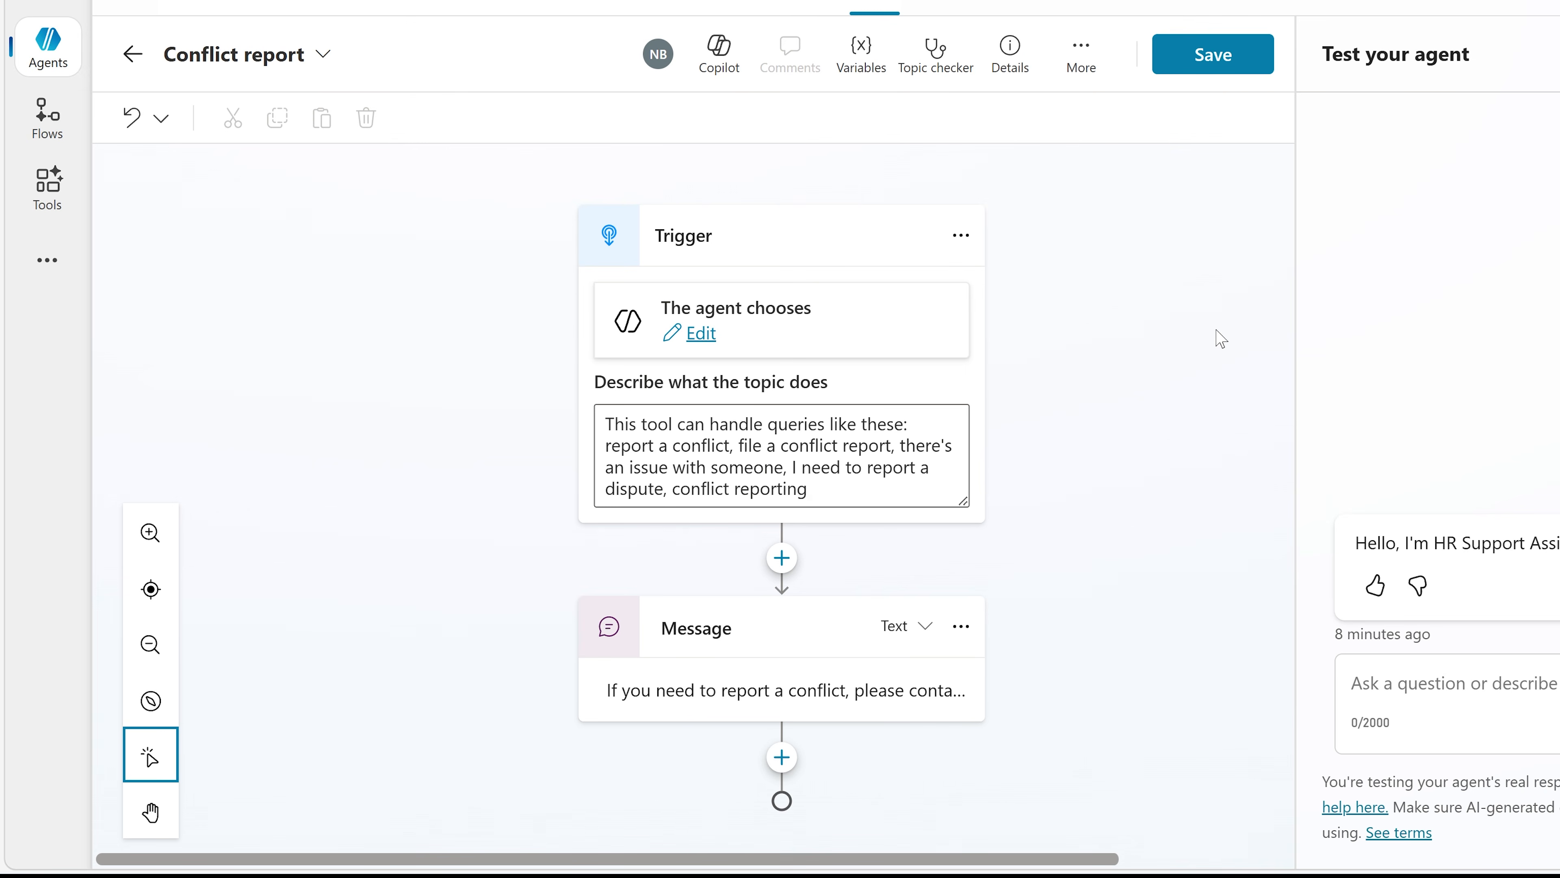
Step: Open the full text of the message in the Conflict report topic
{"action": "left_click", "coordinate": [903, 690]}
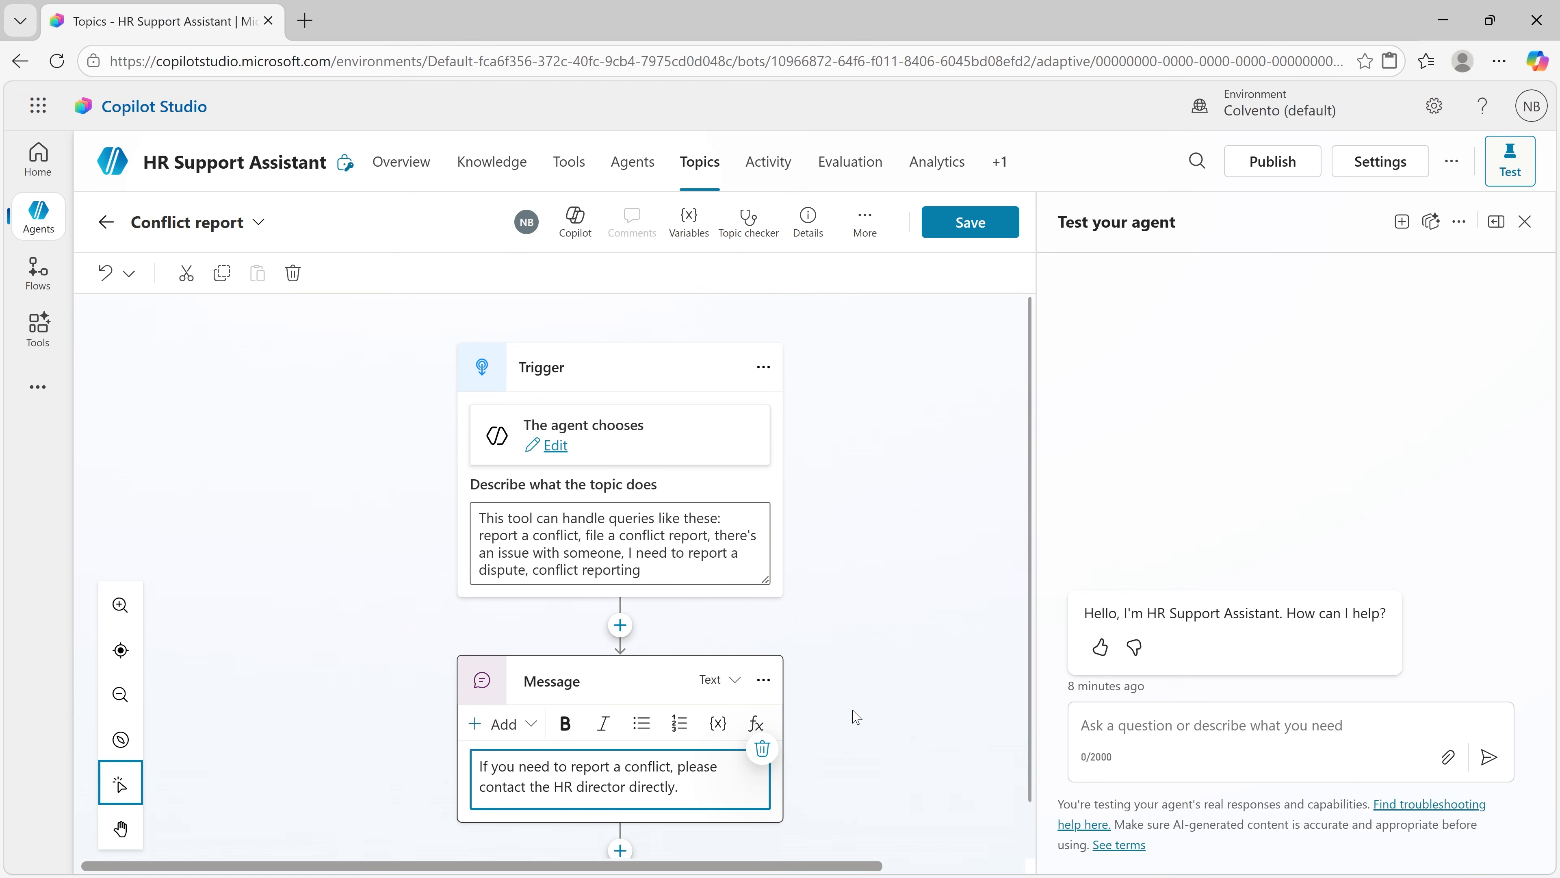
Step: View the Copilot editing options for the Conflict report topic, save the topic and return to the topic list
{"action": "left_click", "coordinate": [856, 716]}
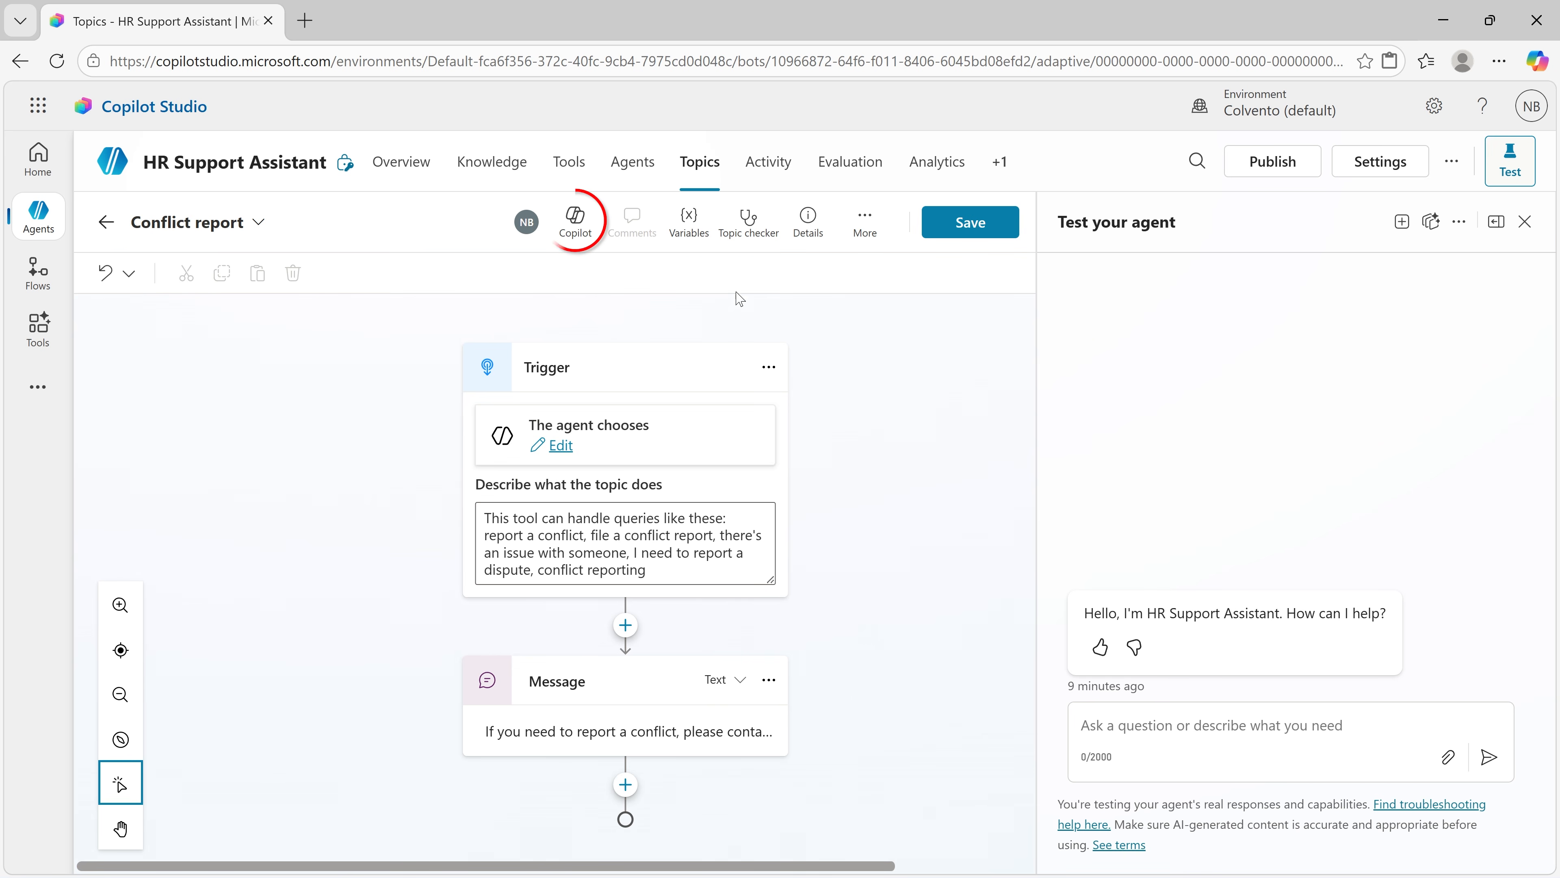
{"action": "left_click", "coordinate": [576, 221]}
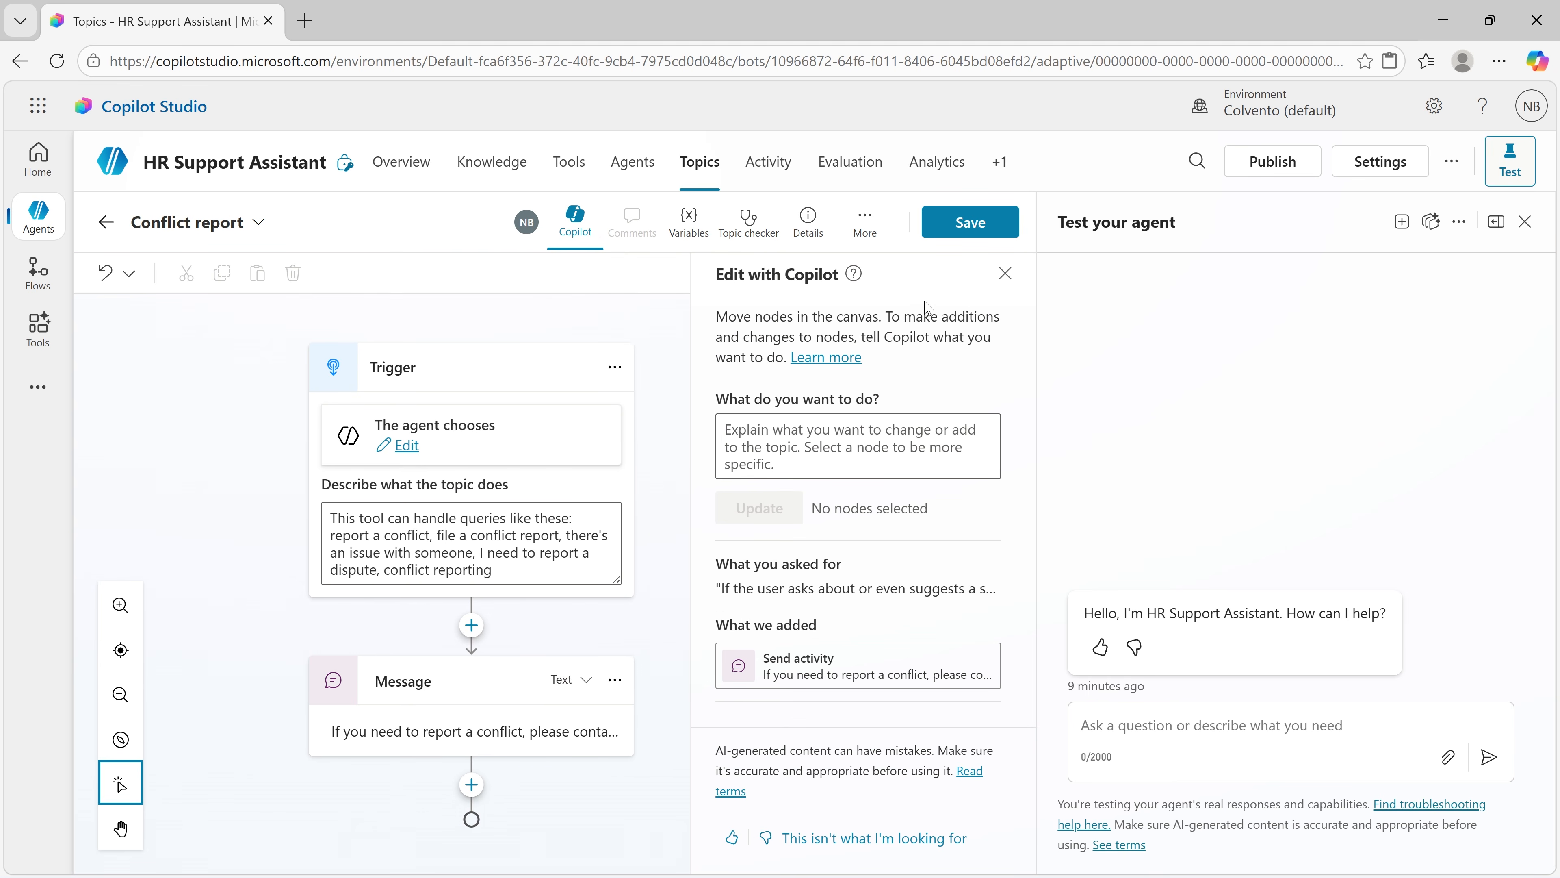
{"action": "left_click", "coordinate": [999, 282]}
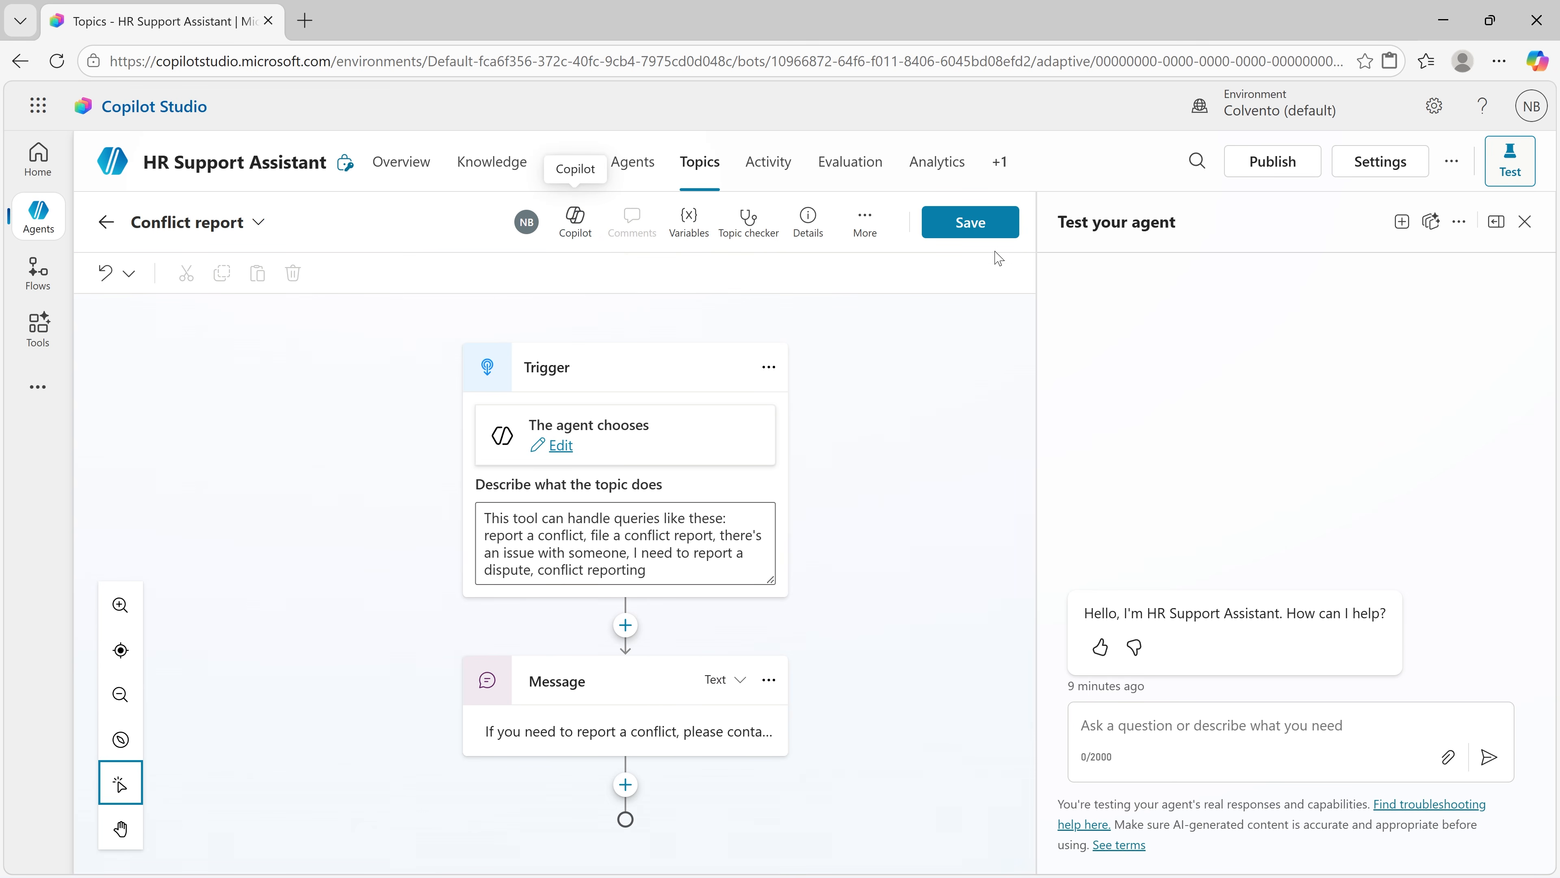
{"action": "left_click", "coordinate": [995, 238]}
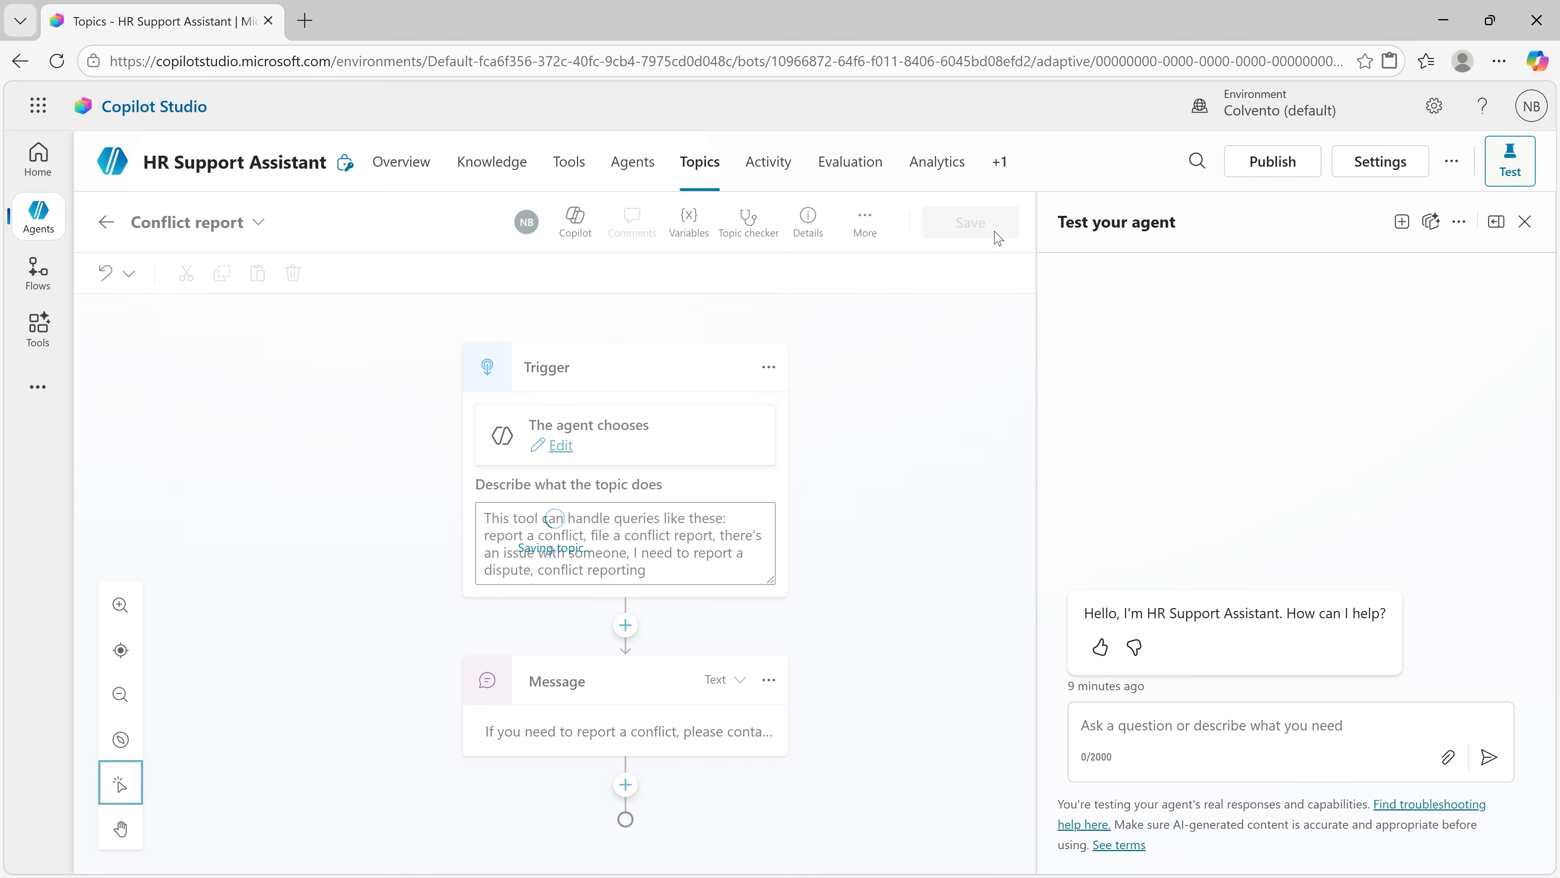
{"action": "left_click", "coordinate": [108, 224]}
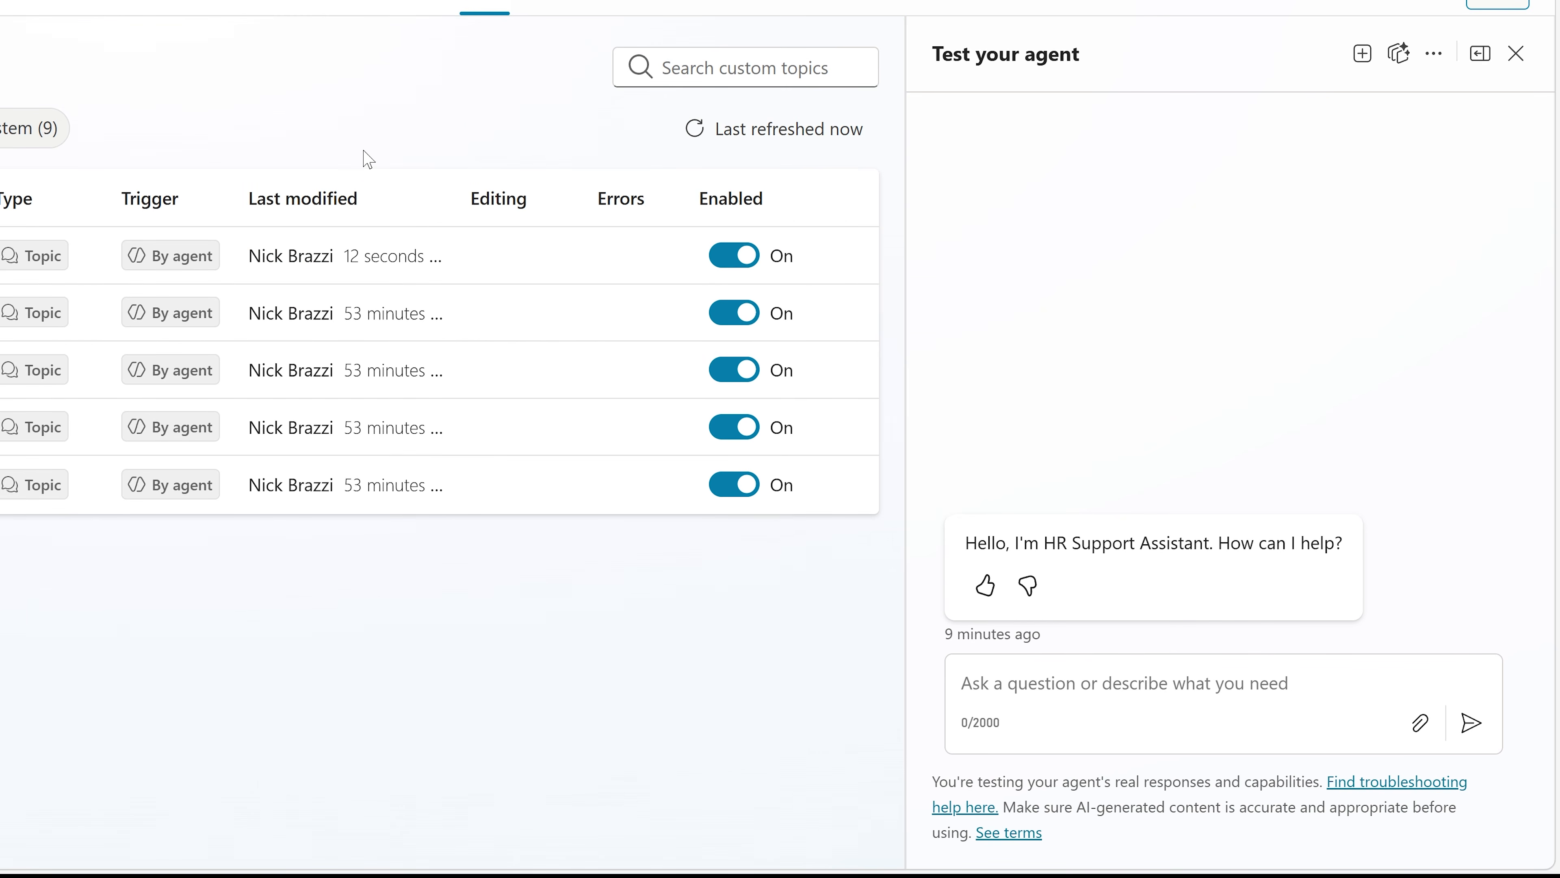
Step: Test HR Support Assistant with the question "One of my coworkers is stealing my supplies. Who can I talk to about this?"
{"action": "type", "text": "One of my coworkers is steali"}
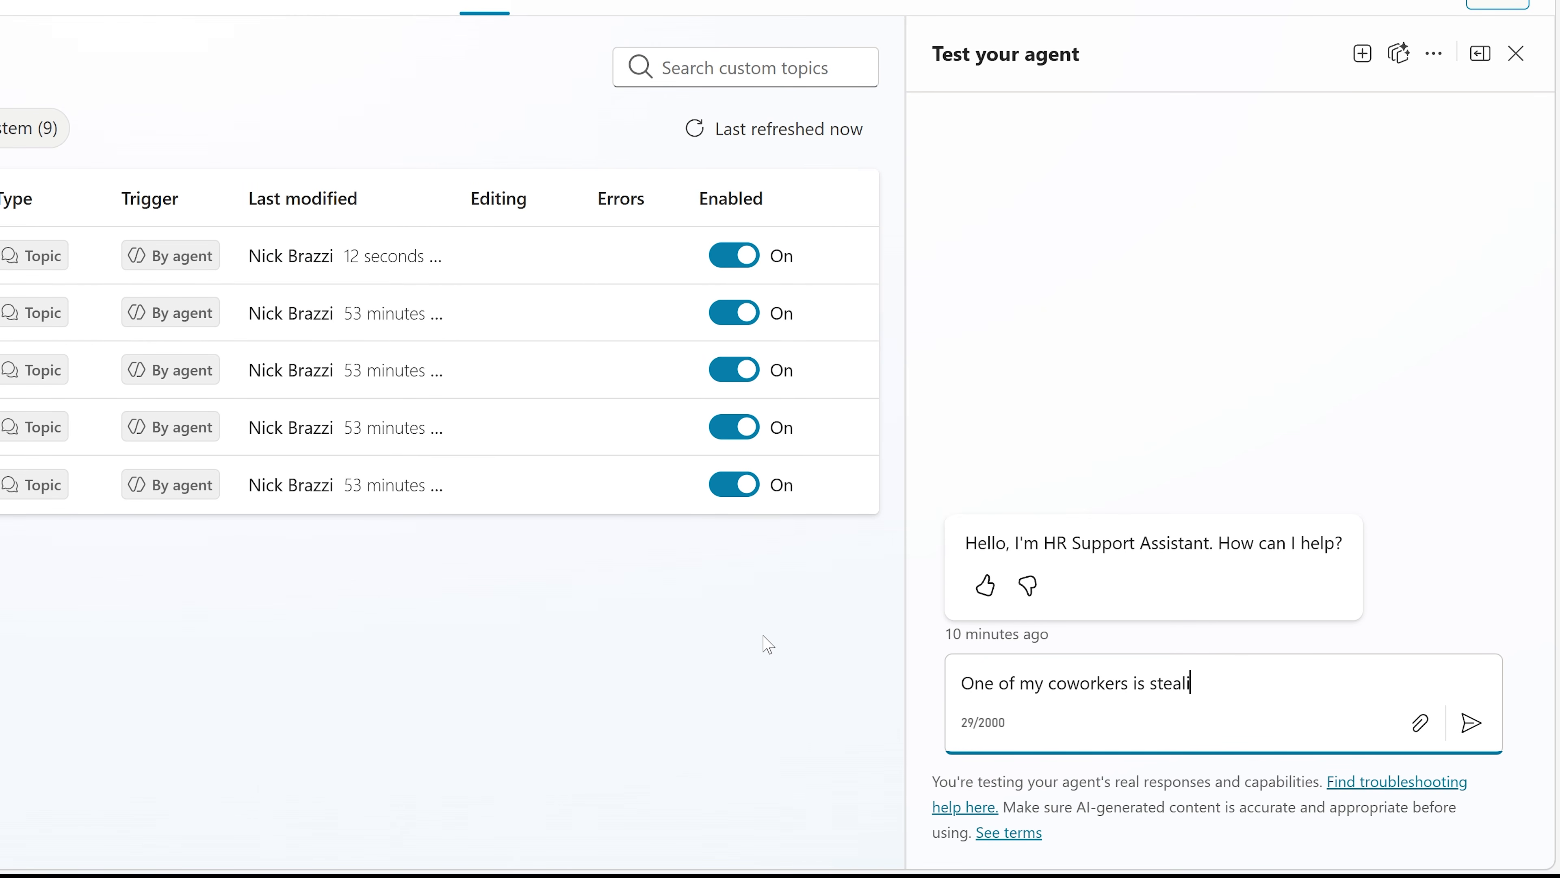
{"action": "type", "text": "ng my supplies. Who can I talk to about thi"}
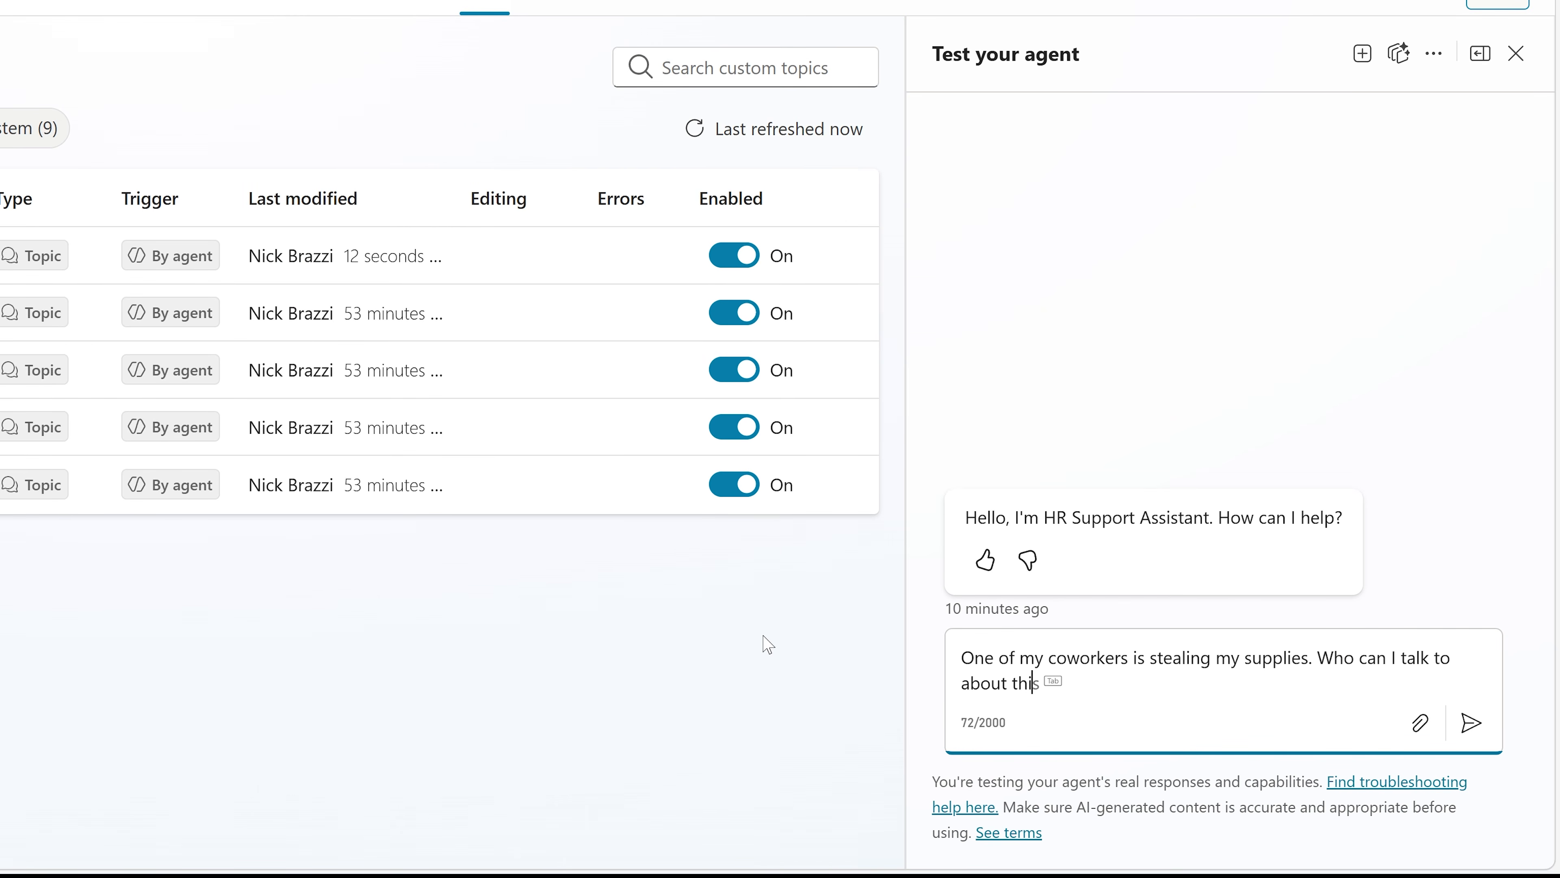
{"action": "type", "text": "s?"}
{"action": "key", "text": "Return"}
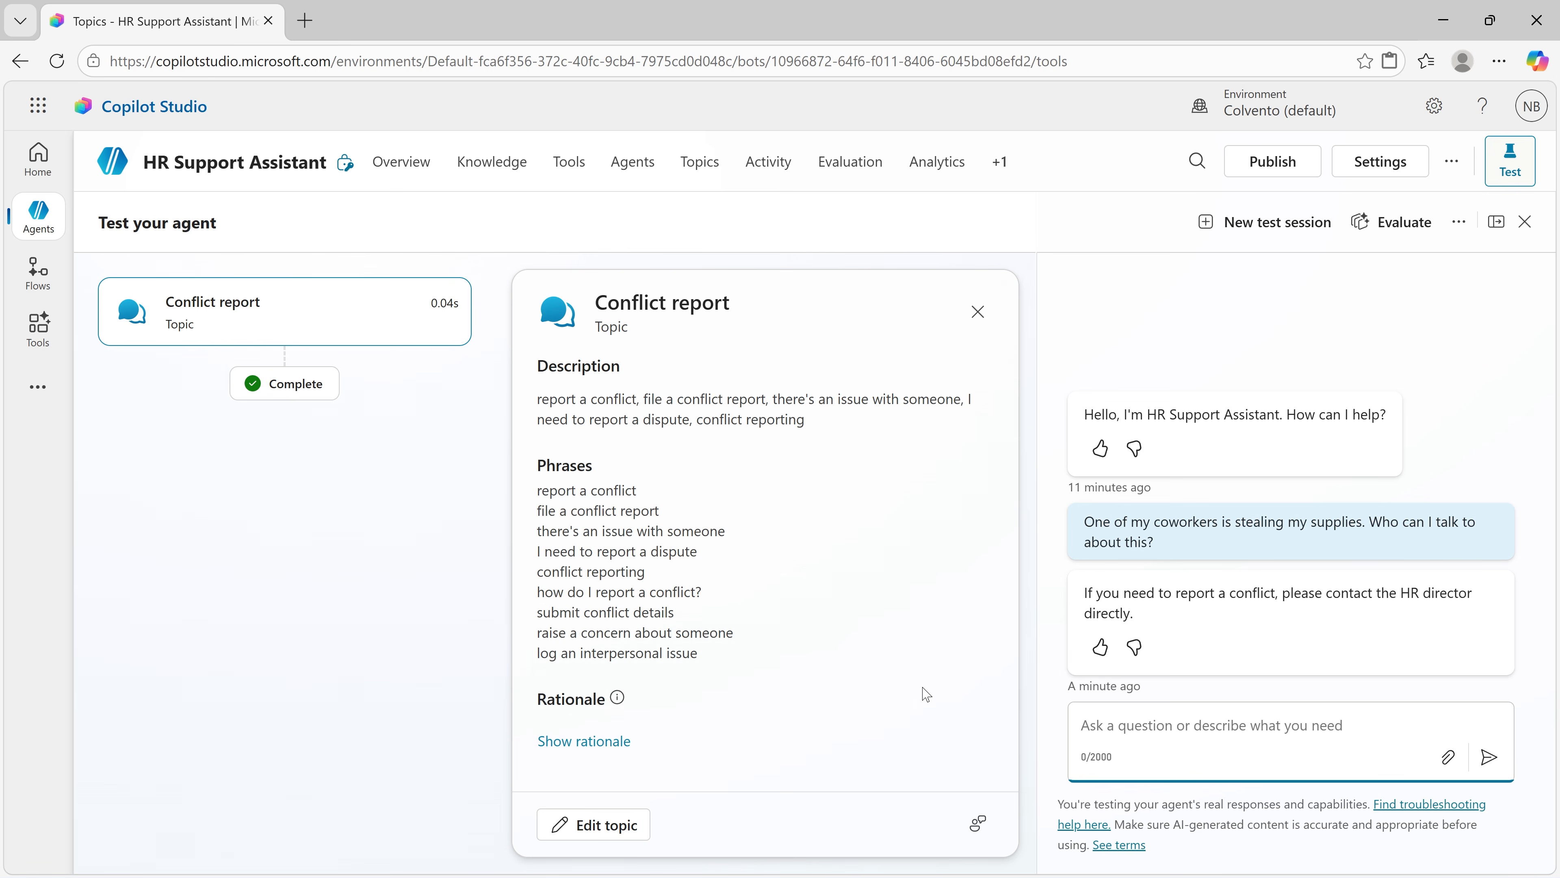
{"action": "left_click", "coordinate": [429, 167]}
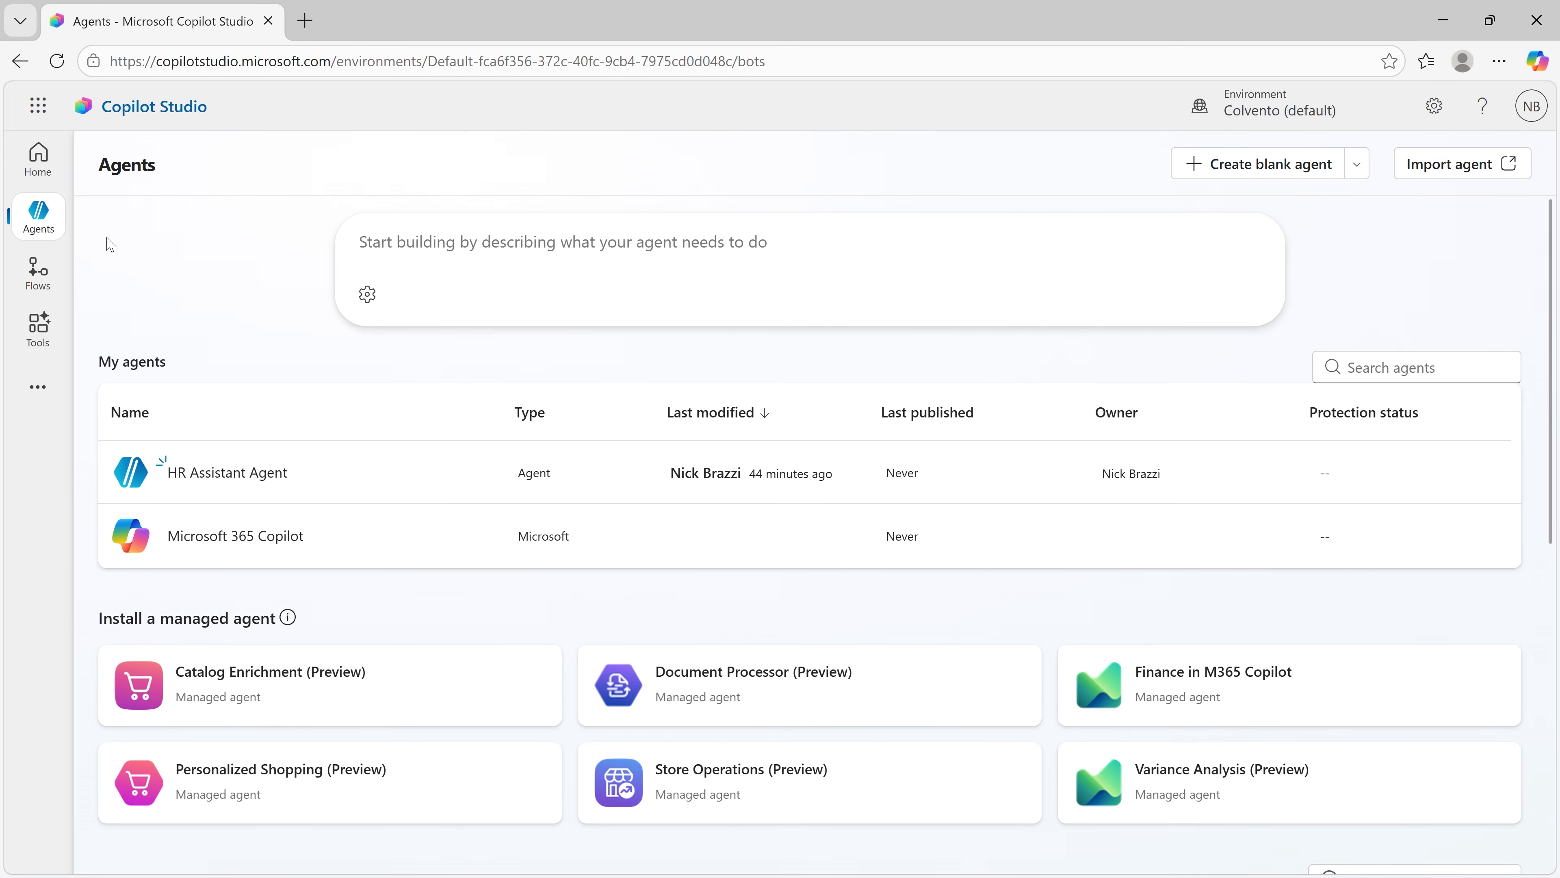
Step: Open HR Assistant Agent and bring up the authentication options in its security settings
{"action": "left_click", "coordinate": [216, 474]}
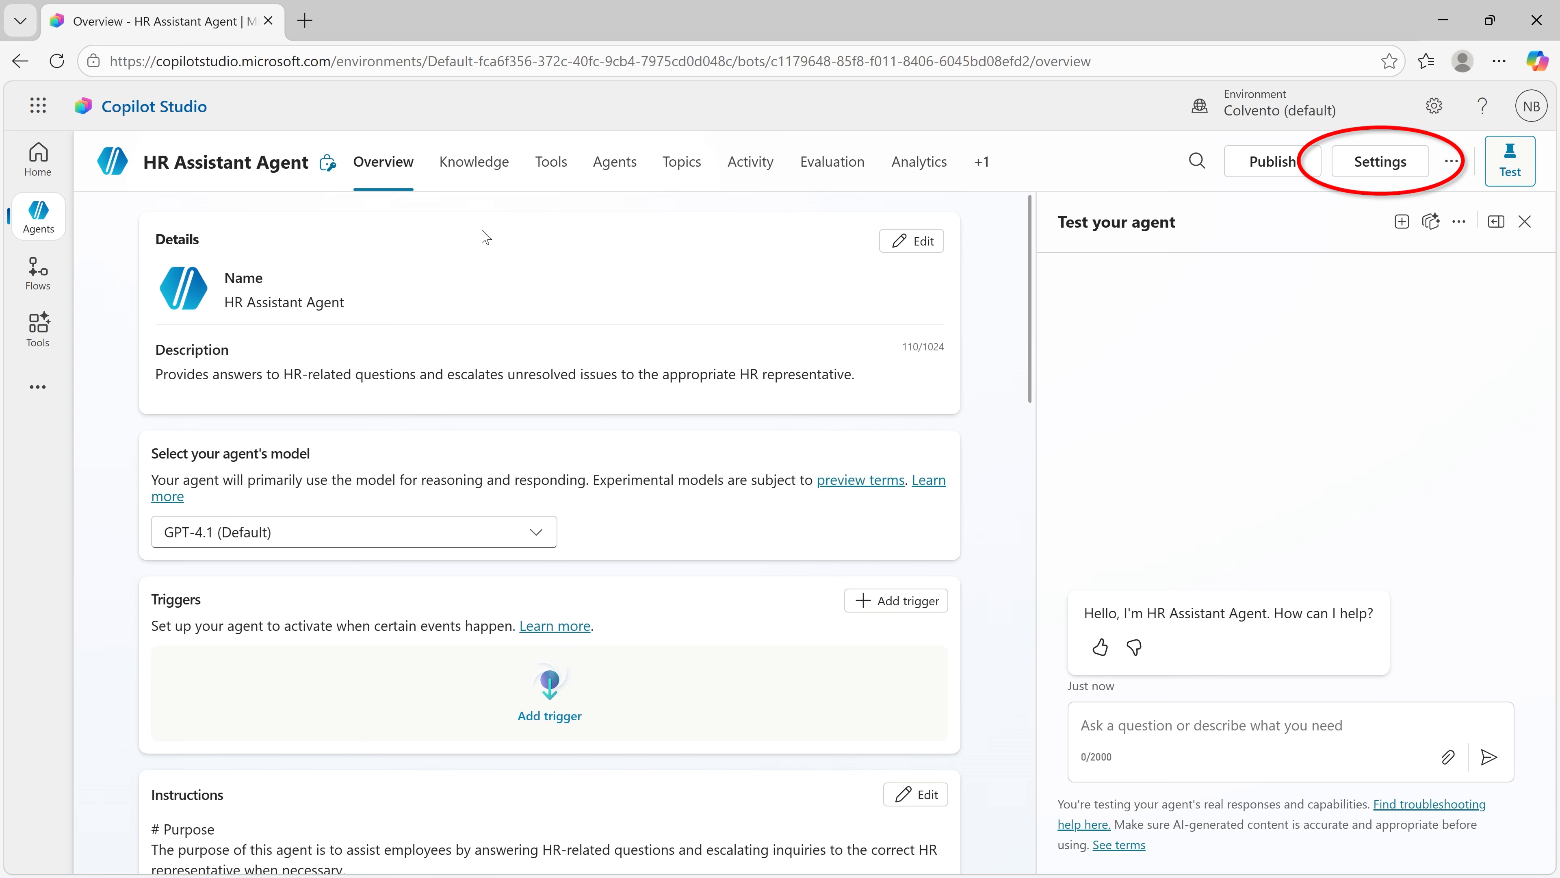
{"action": "left_click", "coordinate": [1338, 174]}
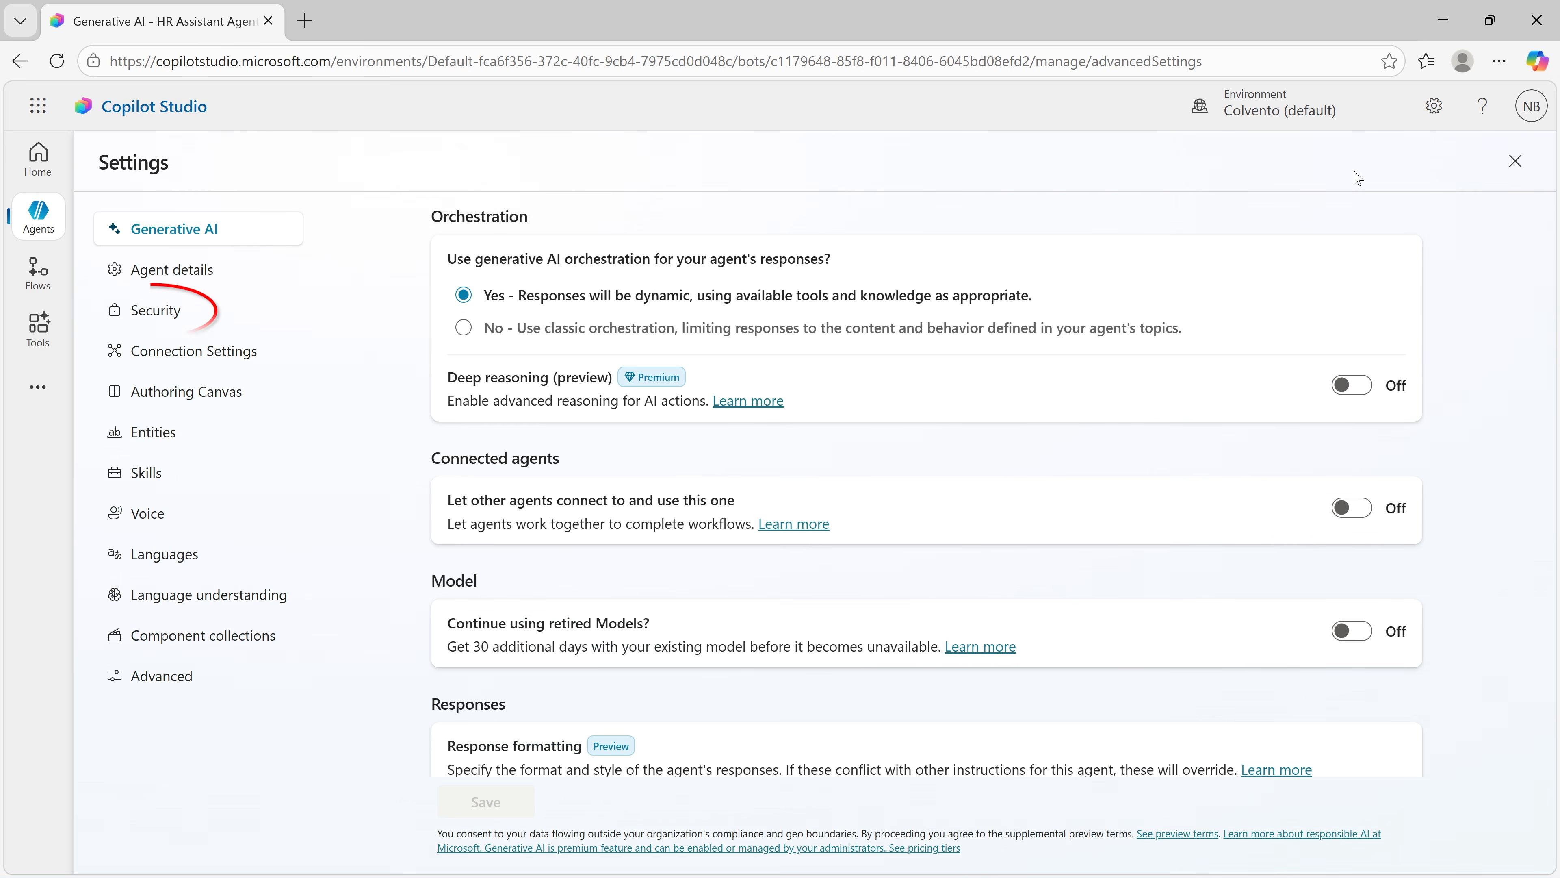
{"action": "left_click", "coordinate": [215, 312]}
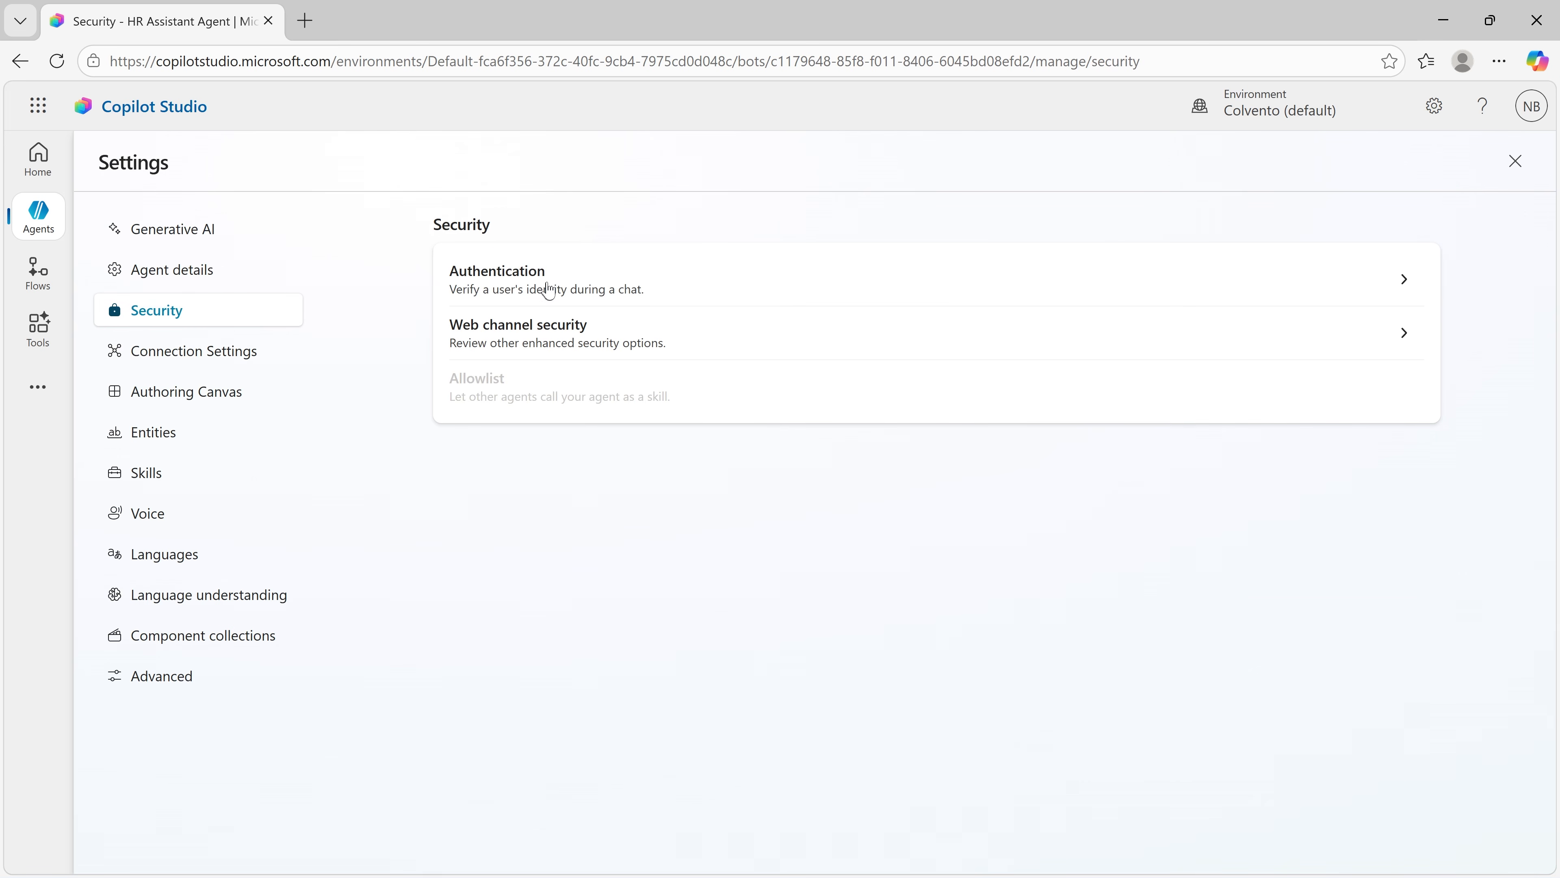
{"action": "left_click", "coordinate": [467, 288]}
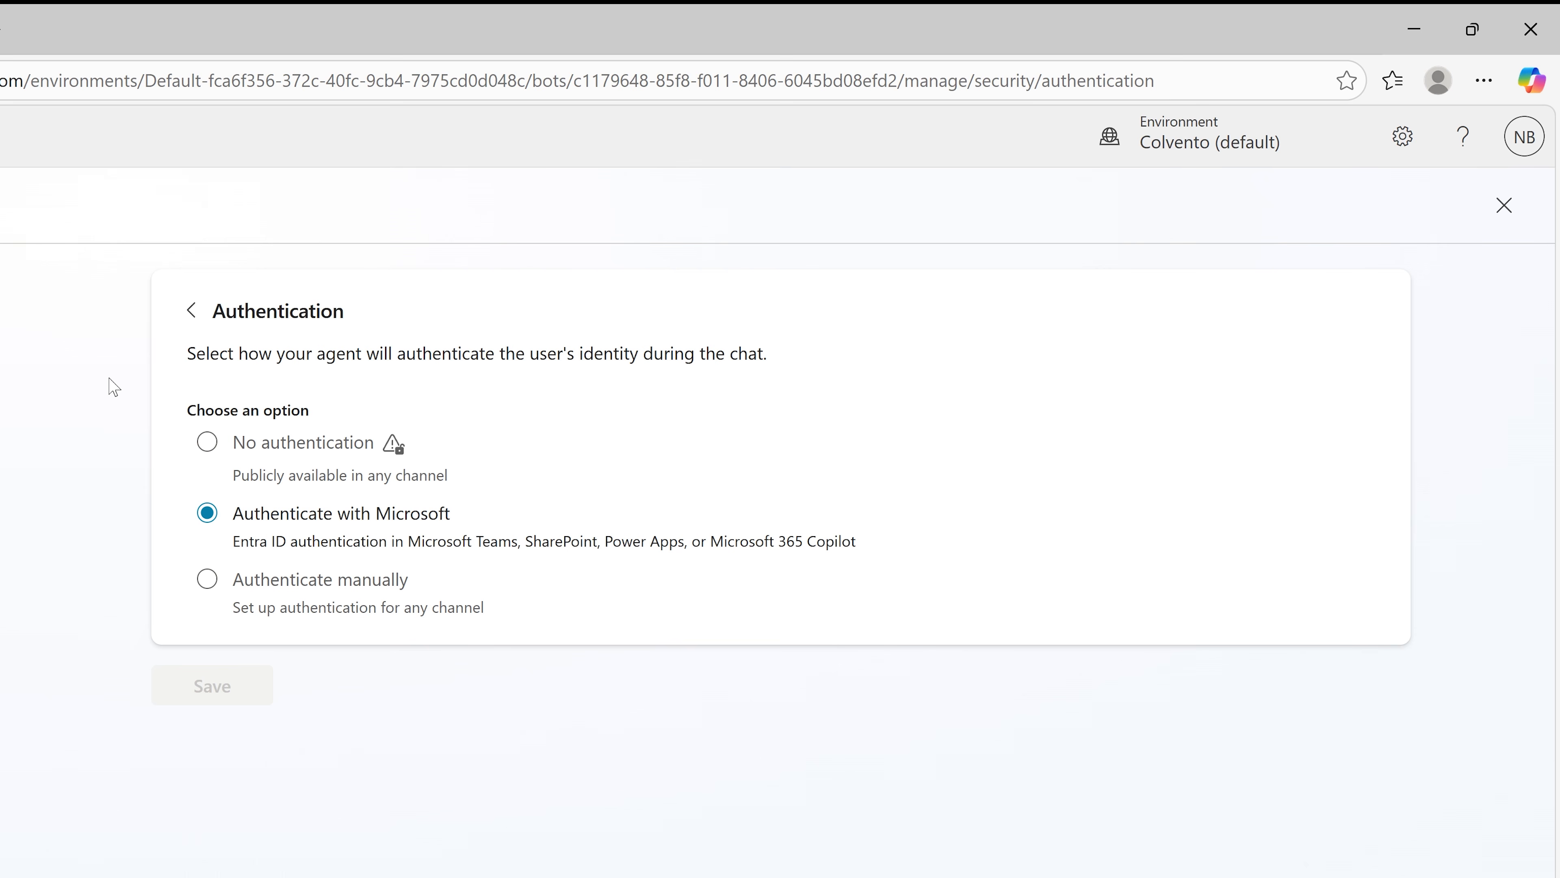
Step: Examine the No authentication and Authenticate manually options, reselect Authenticate with Microsoft and close the settings
{"action": "left_click", "coordinate": [192, 450]}
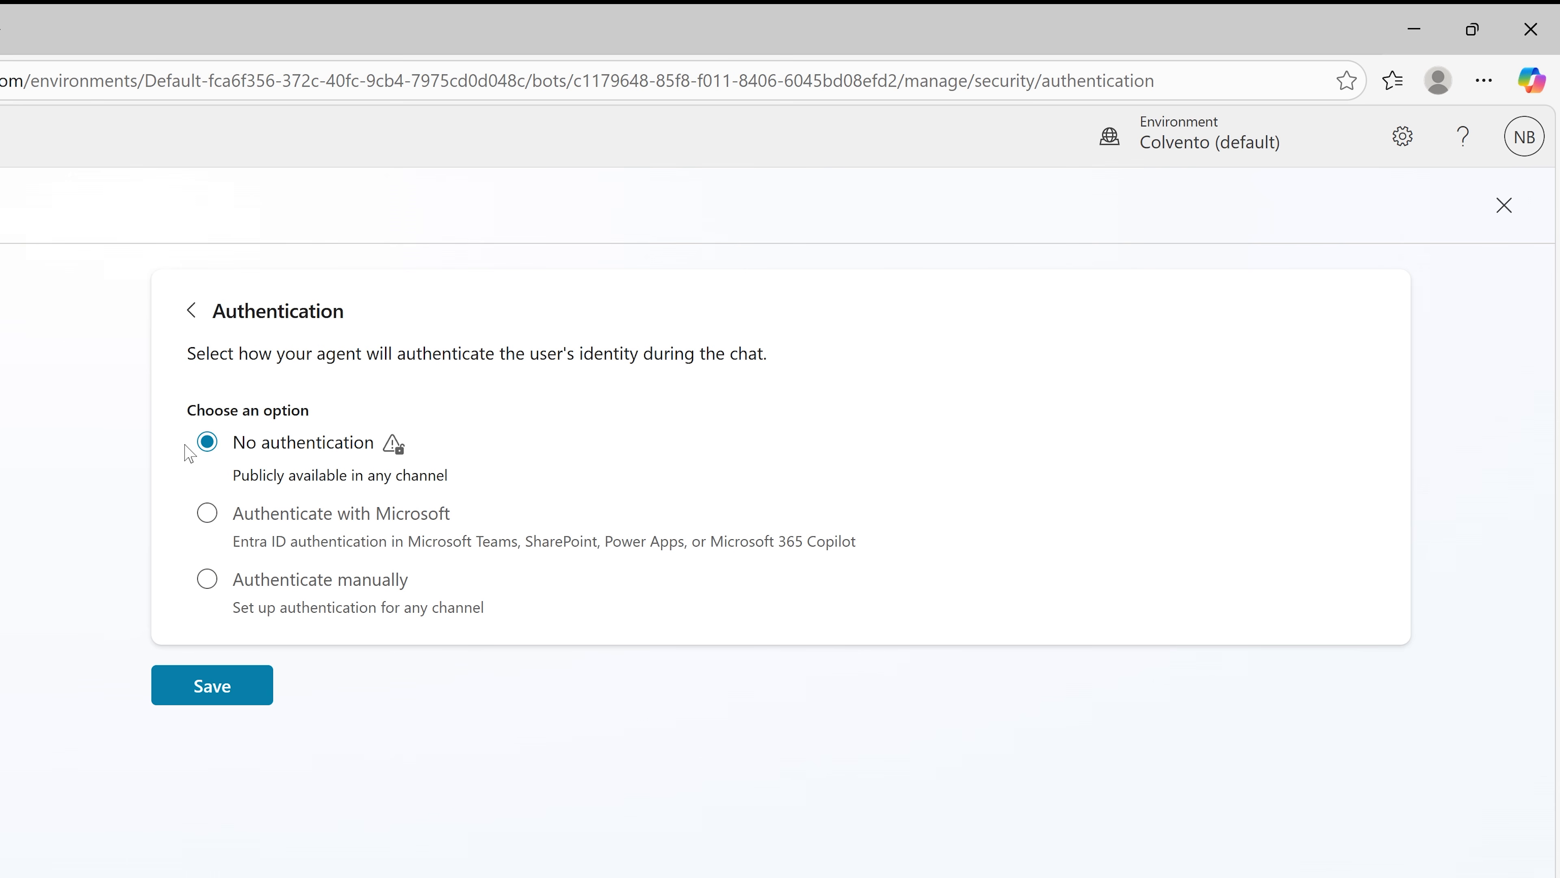
{"action": "left_click", "coordinate": [198, 581]}
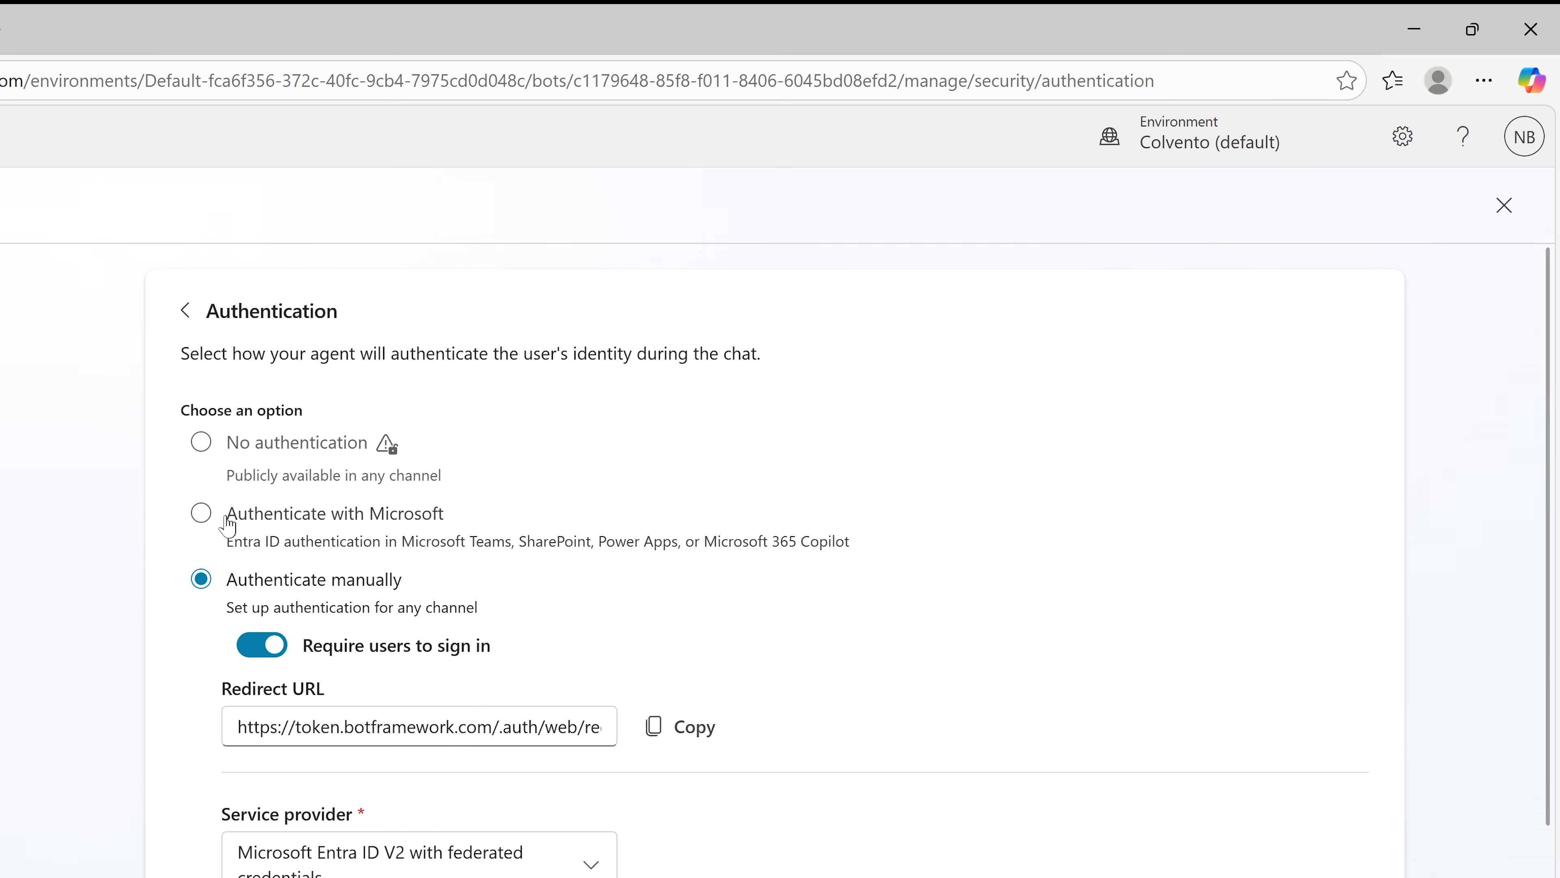
{"action": "left_click", "coordinate": [191, 518]}
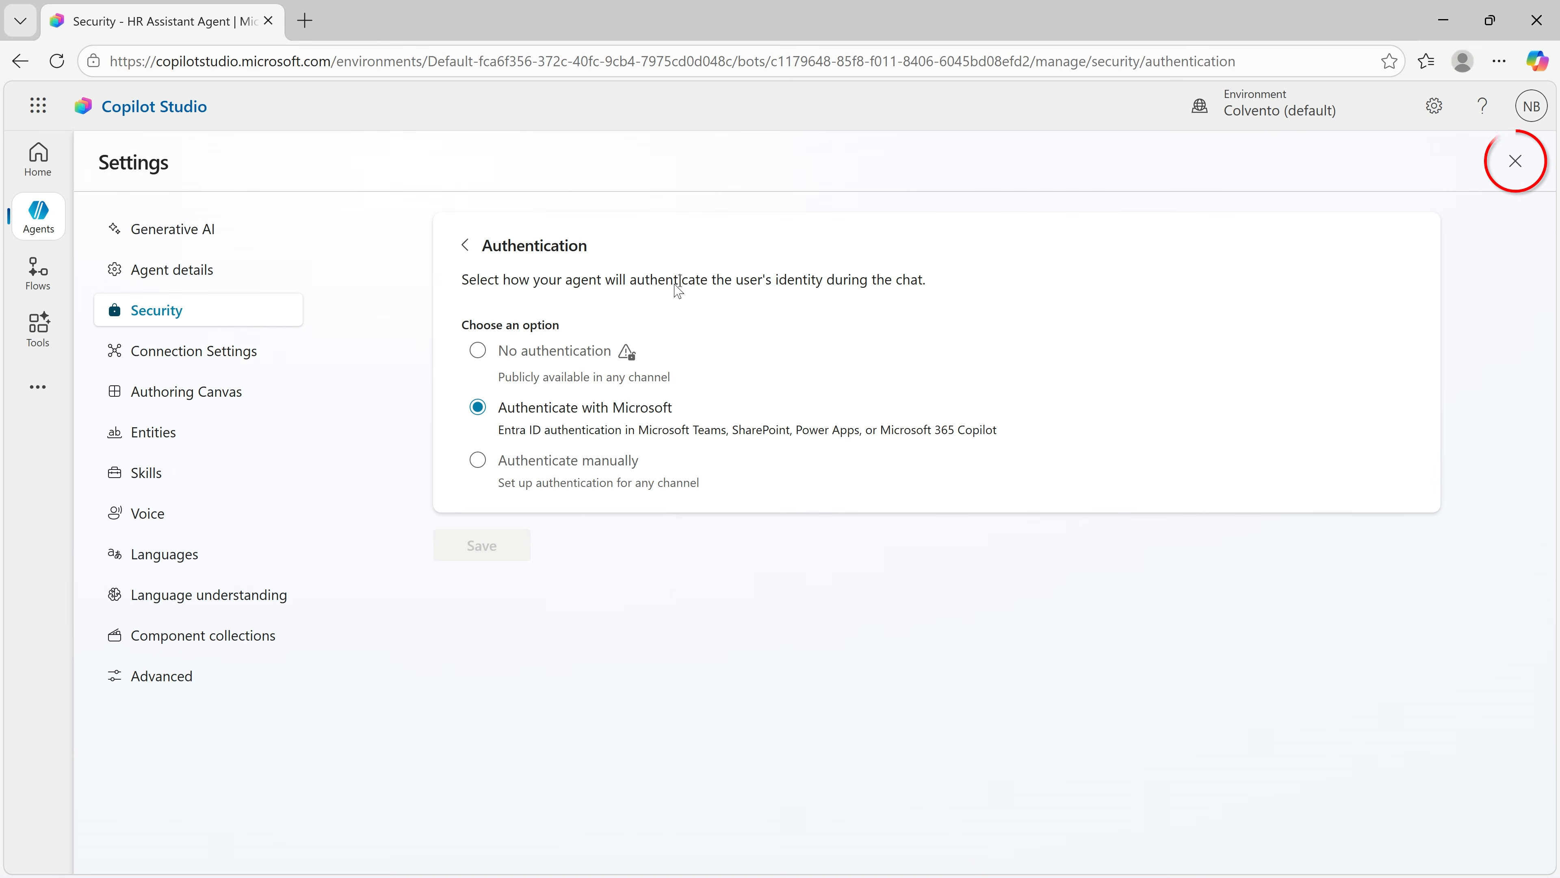
{"action": "left_click", "coordinate": [1513, 162]}
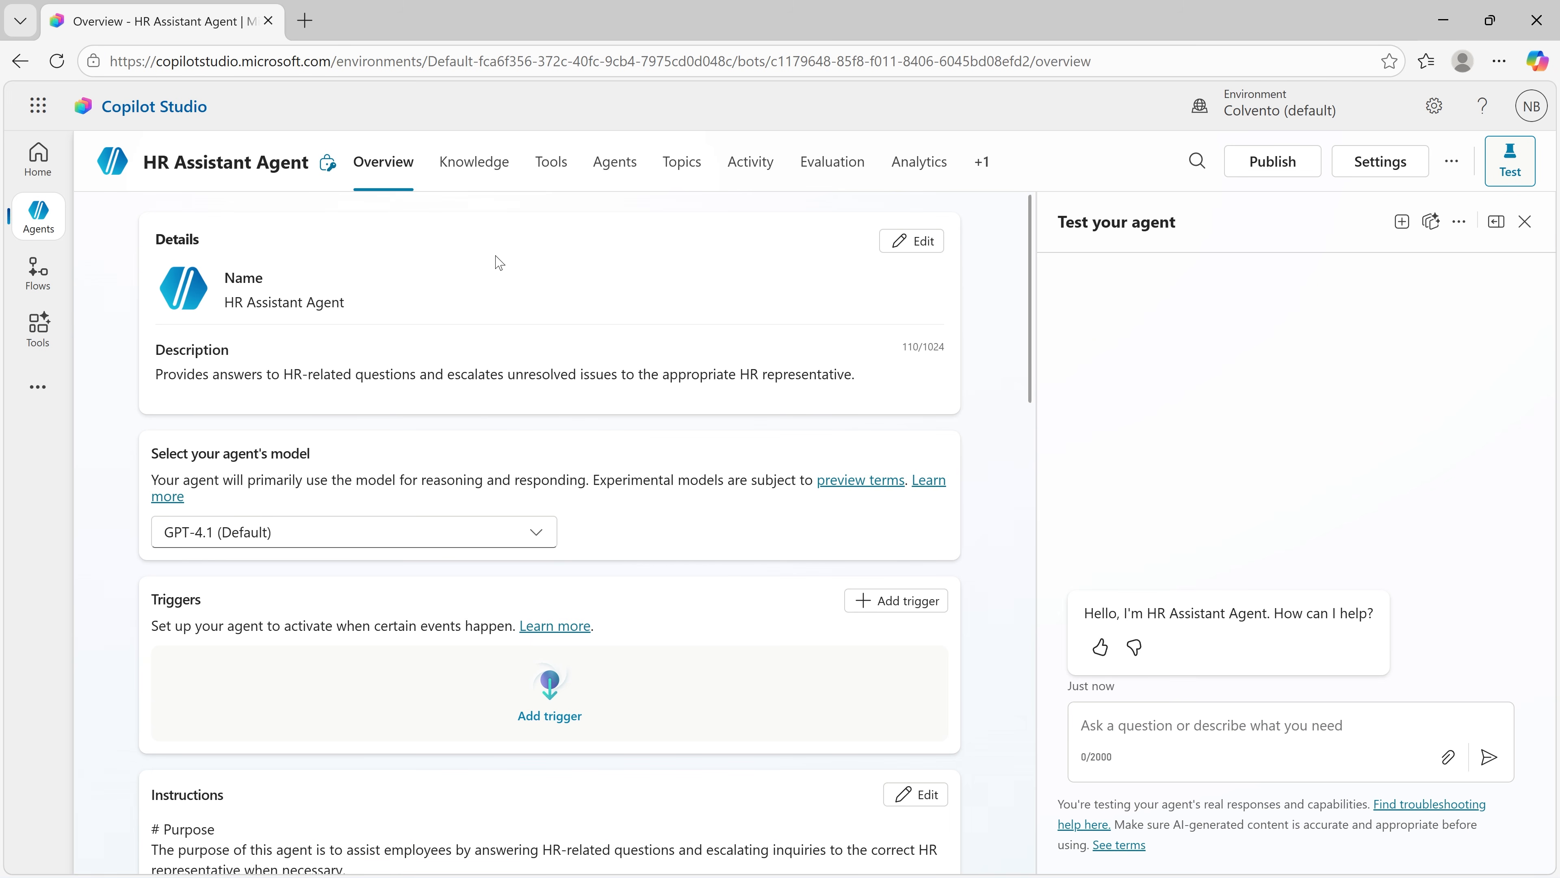
Step: Publish HR Assistant Agent without forcing the newest version
{"action": "left_click", "coordinate": [1245, 180]}
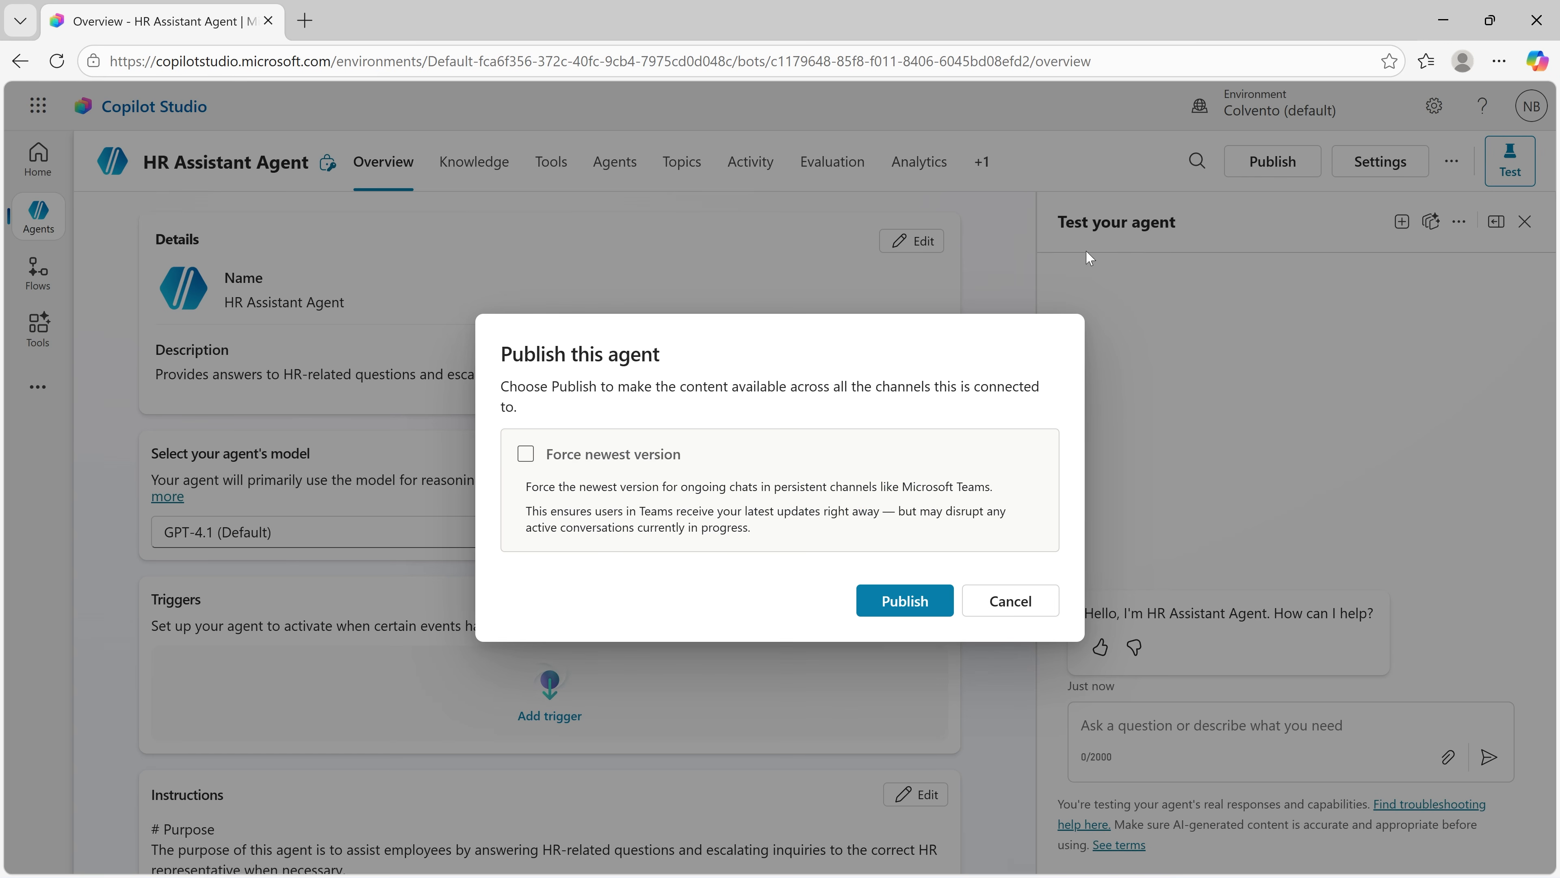
{"action": "left_click", "coordinate": [929, 603]}
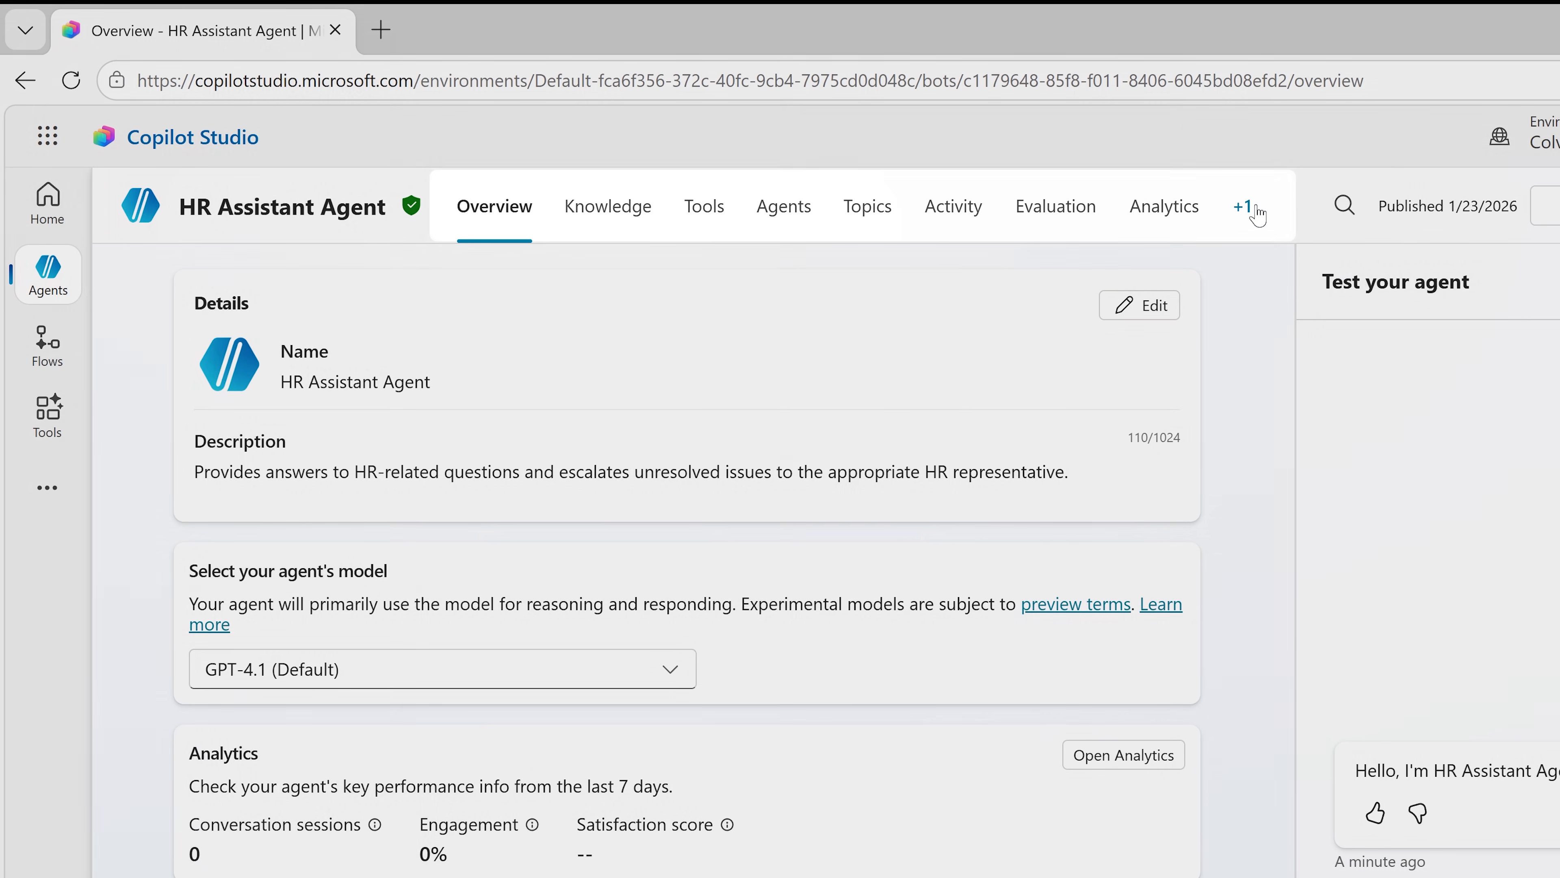
Step: Add the Teams and Microsoft 365 Copilot channel to HR Assistant Agent, making it available in Microsoft 365 Copilot
{"action": "left_click", "coordinate": [1254, 212]}
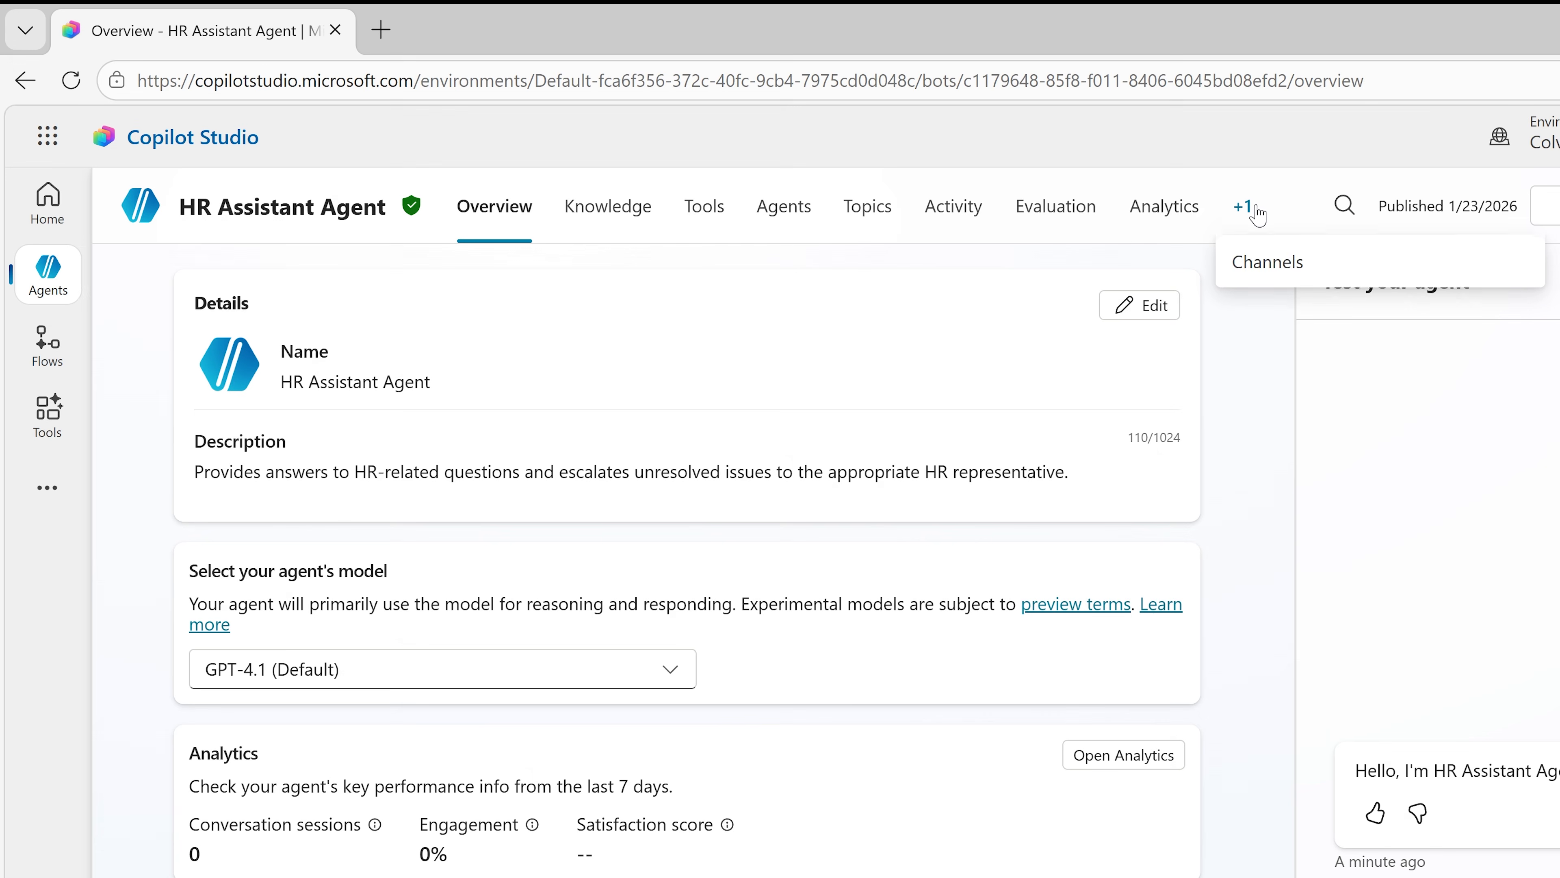
{"action": "left_click", "coordinate": [1267, 296]}
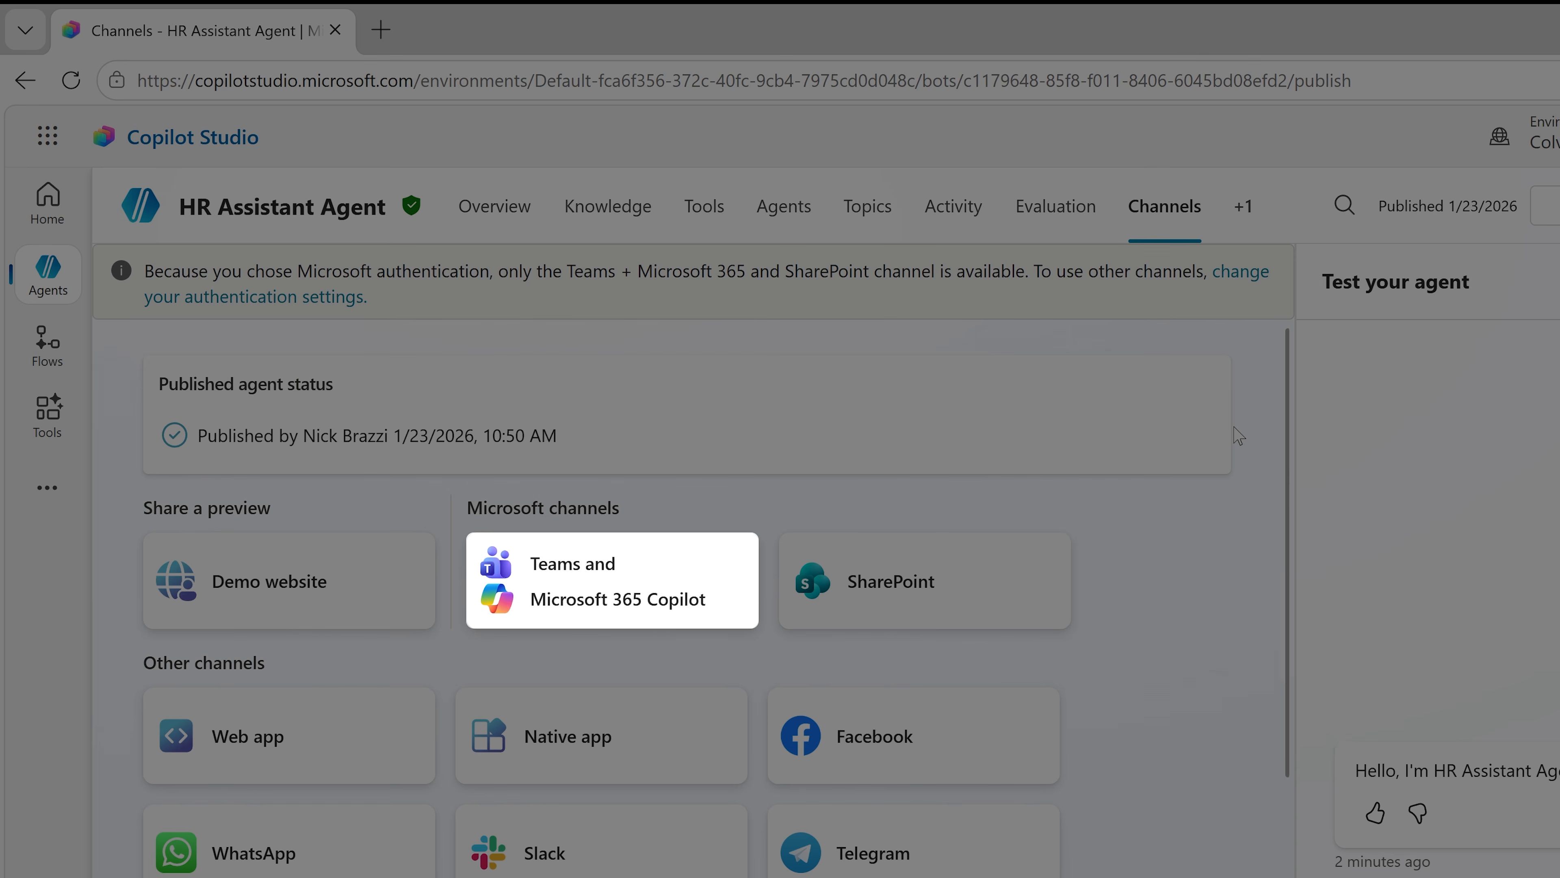
{"action": "left_click", "coordinate": [700, 575]}
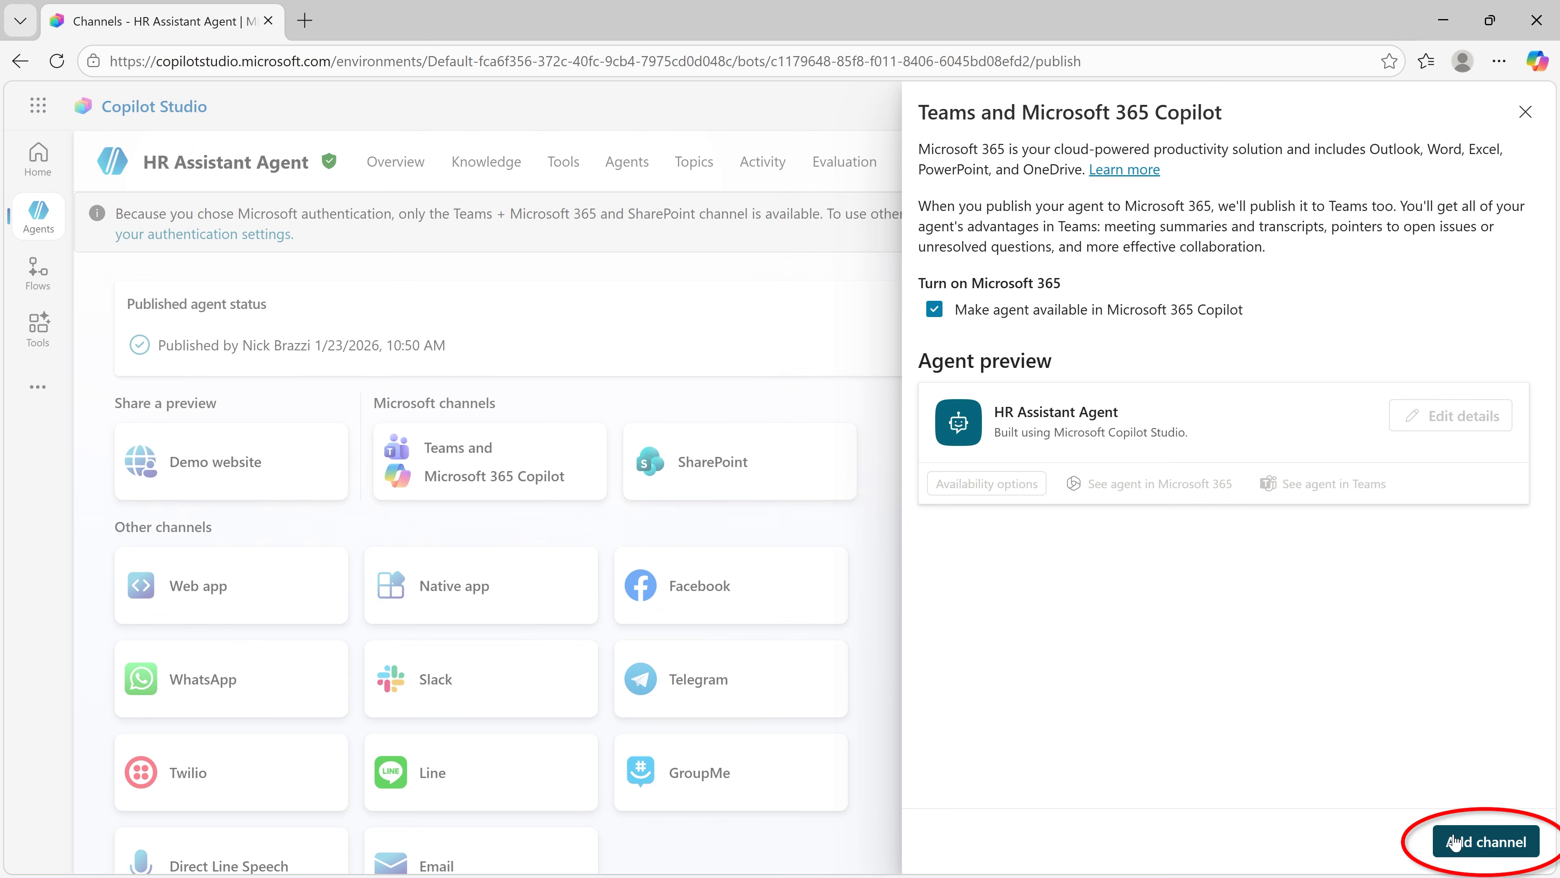
{"action": "left_click", "coordinate": [1453, 842]}
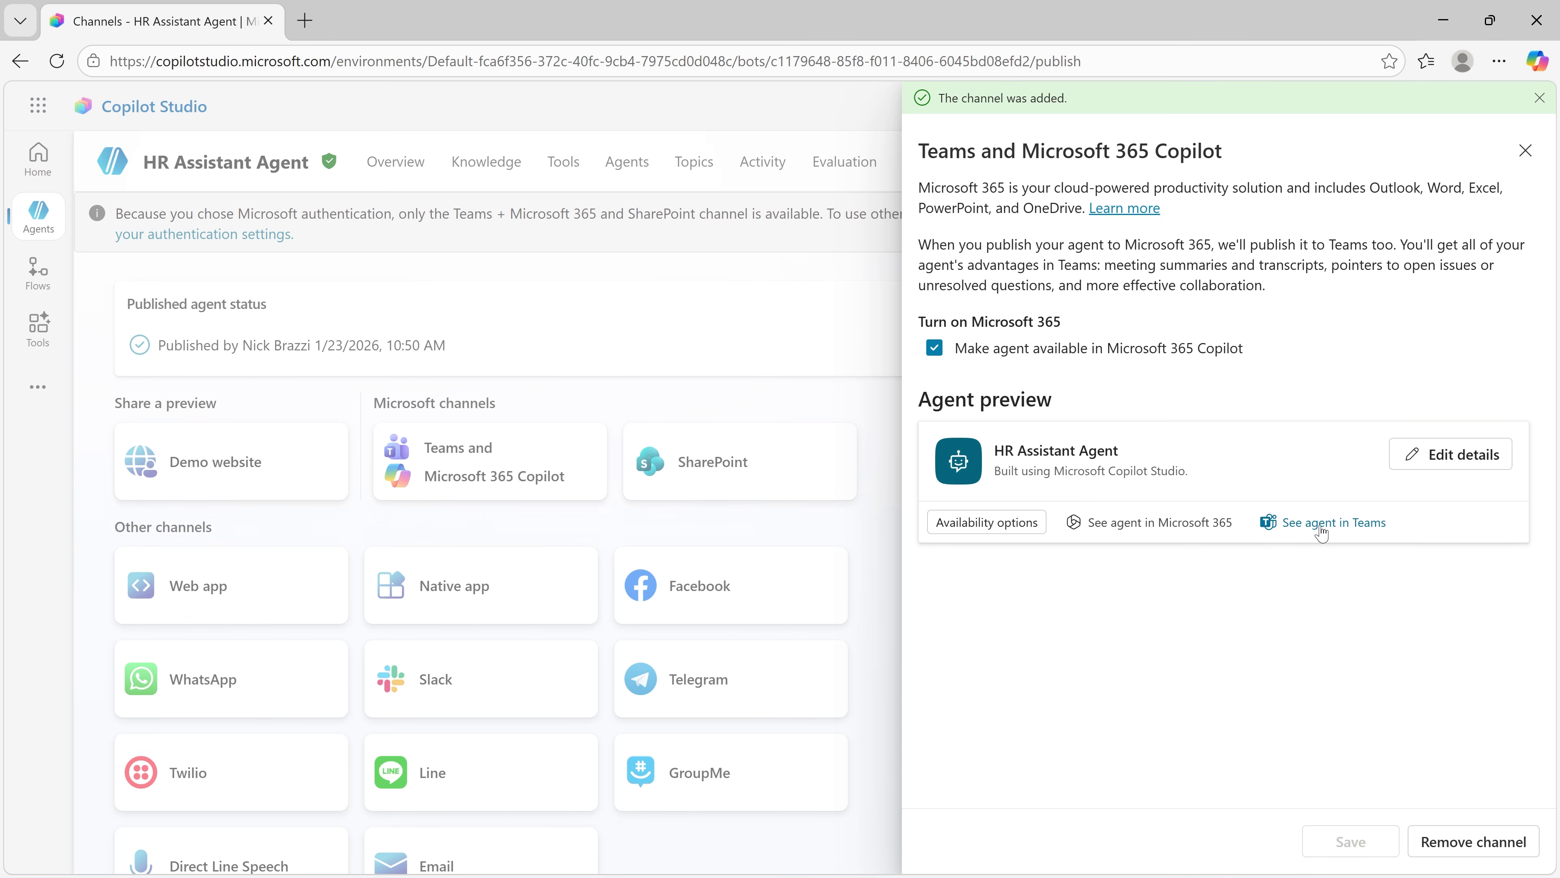
Step: Add HR Assistant Agent to Microsoft Teams and open its chat, returning to the agent's channel list in Copilot Studio
{"action": "left_click", "coordinate": [1321, 527]}
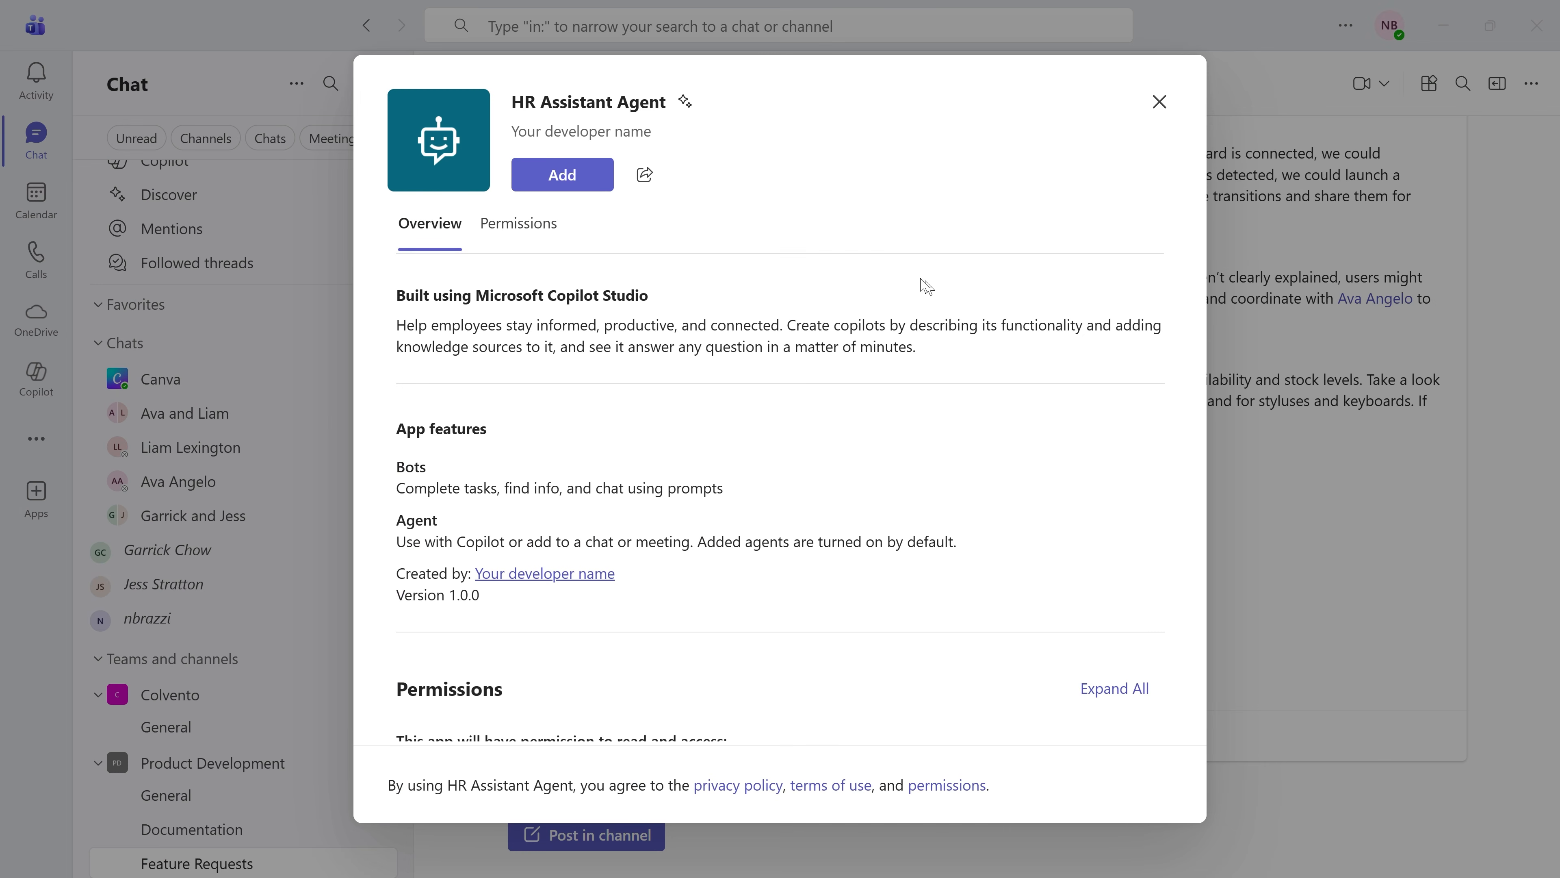
{"action": "left_click", "coordinate": [592, 174]}
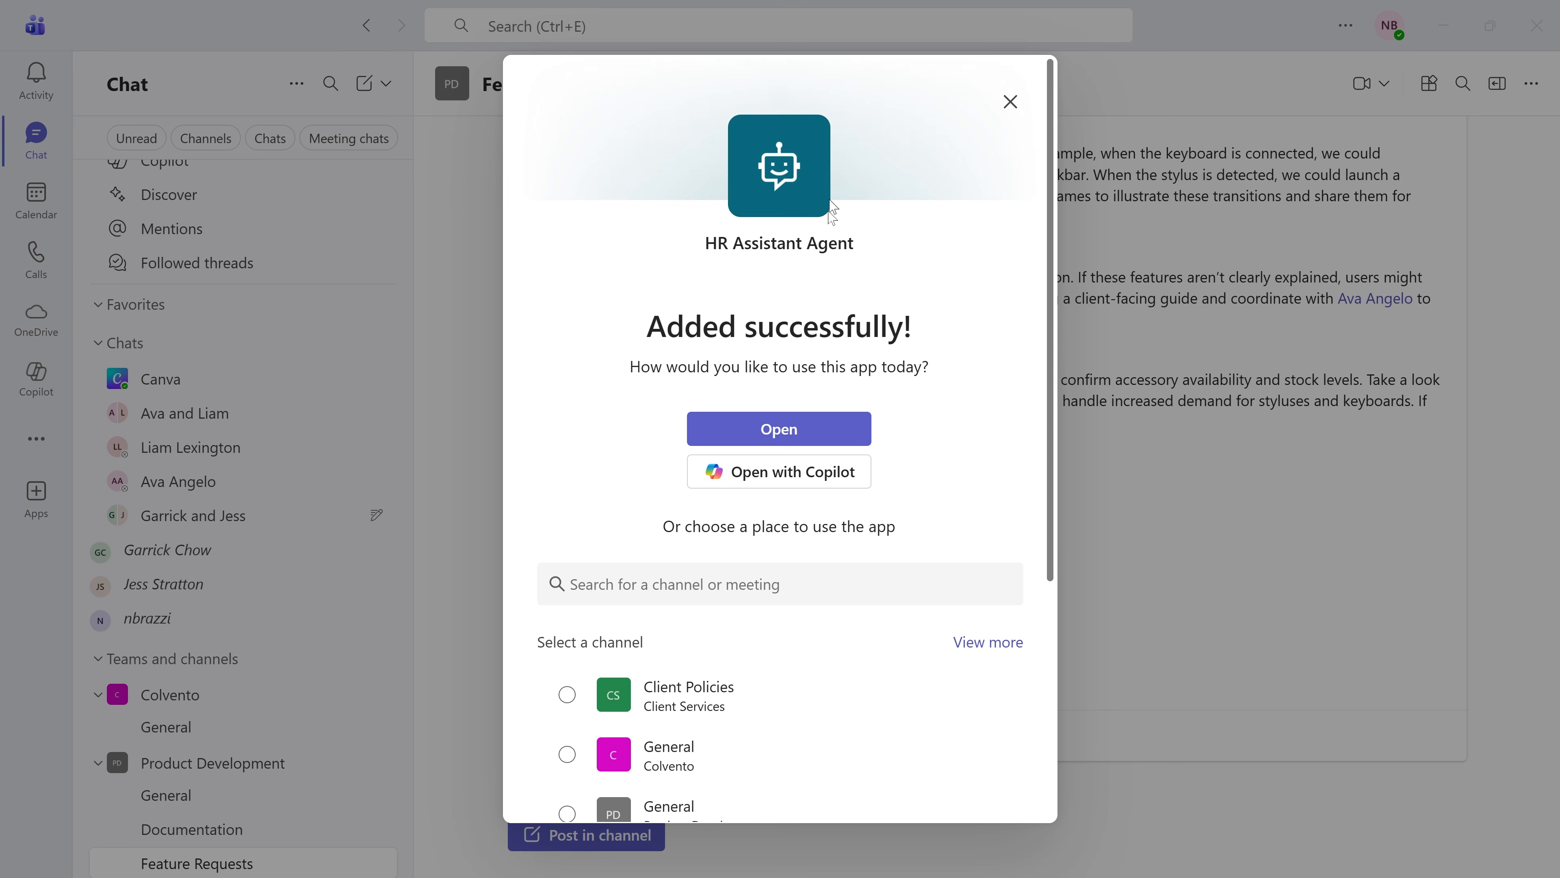
{"action": "left_click", "coordinate": [808, 430]}
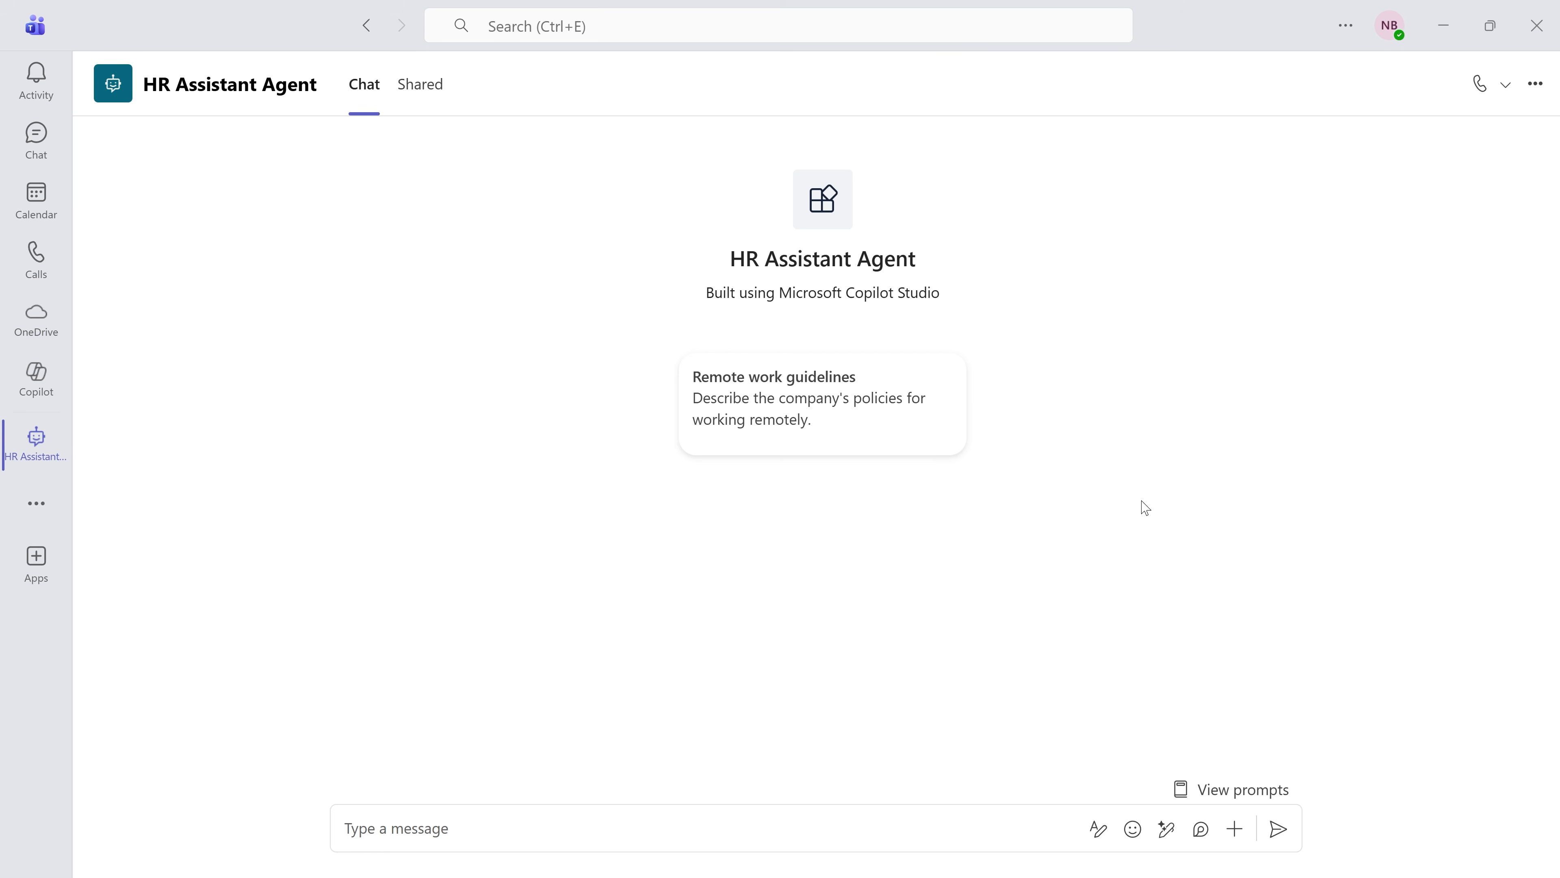
{"action": "left_click", "coordinate": [1443, 25]}
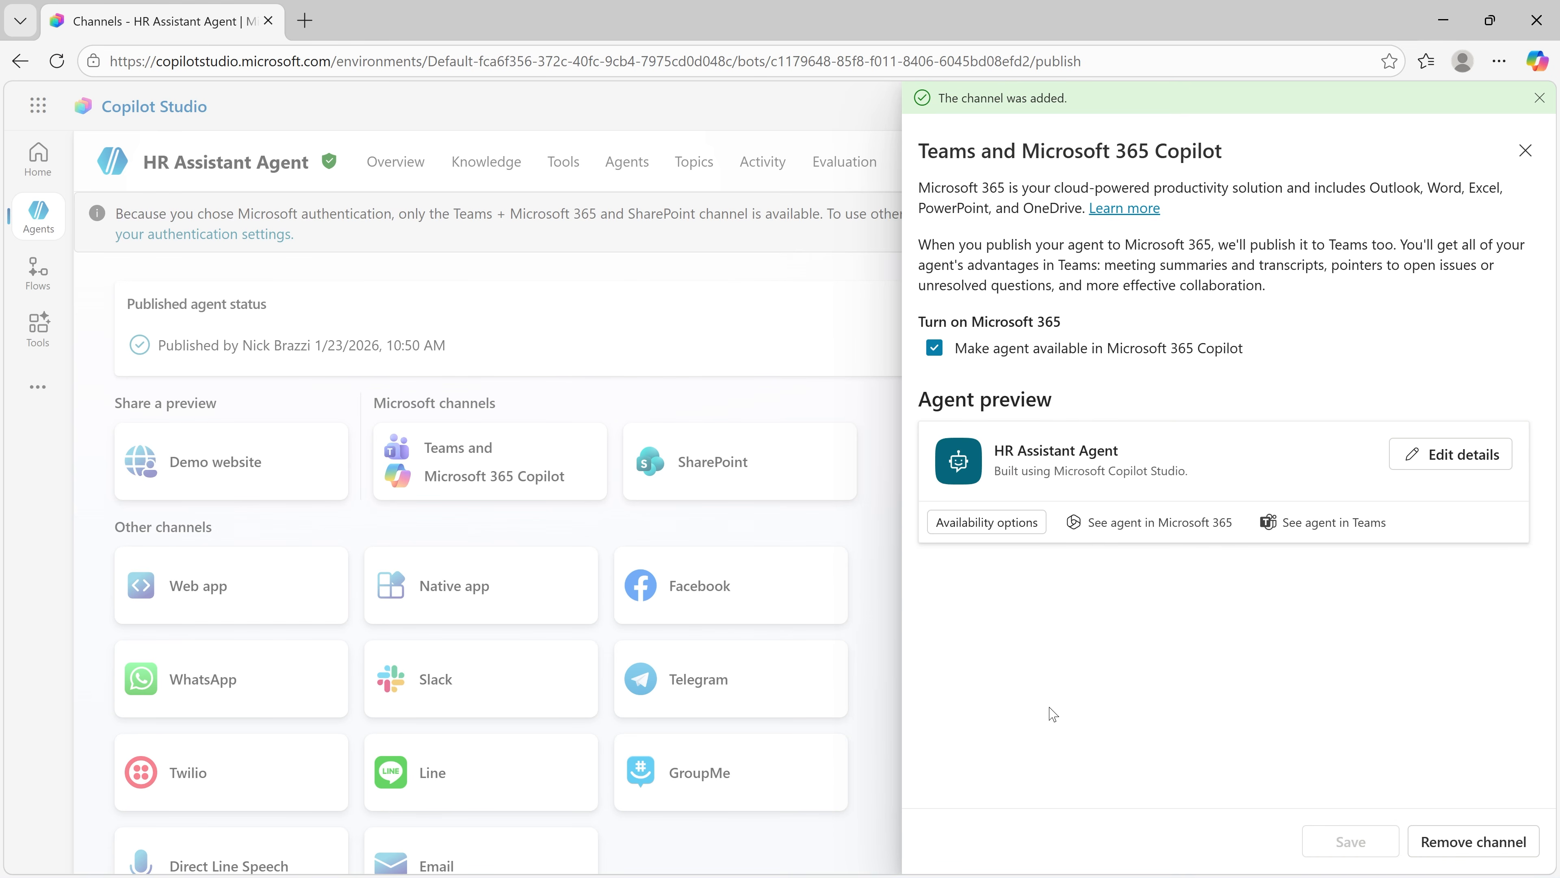
{"action": "left_click", "coordinate": [1524, 151]}
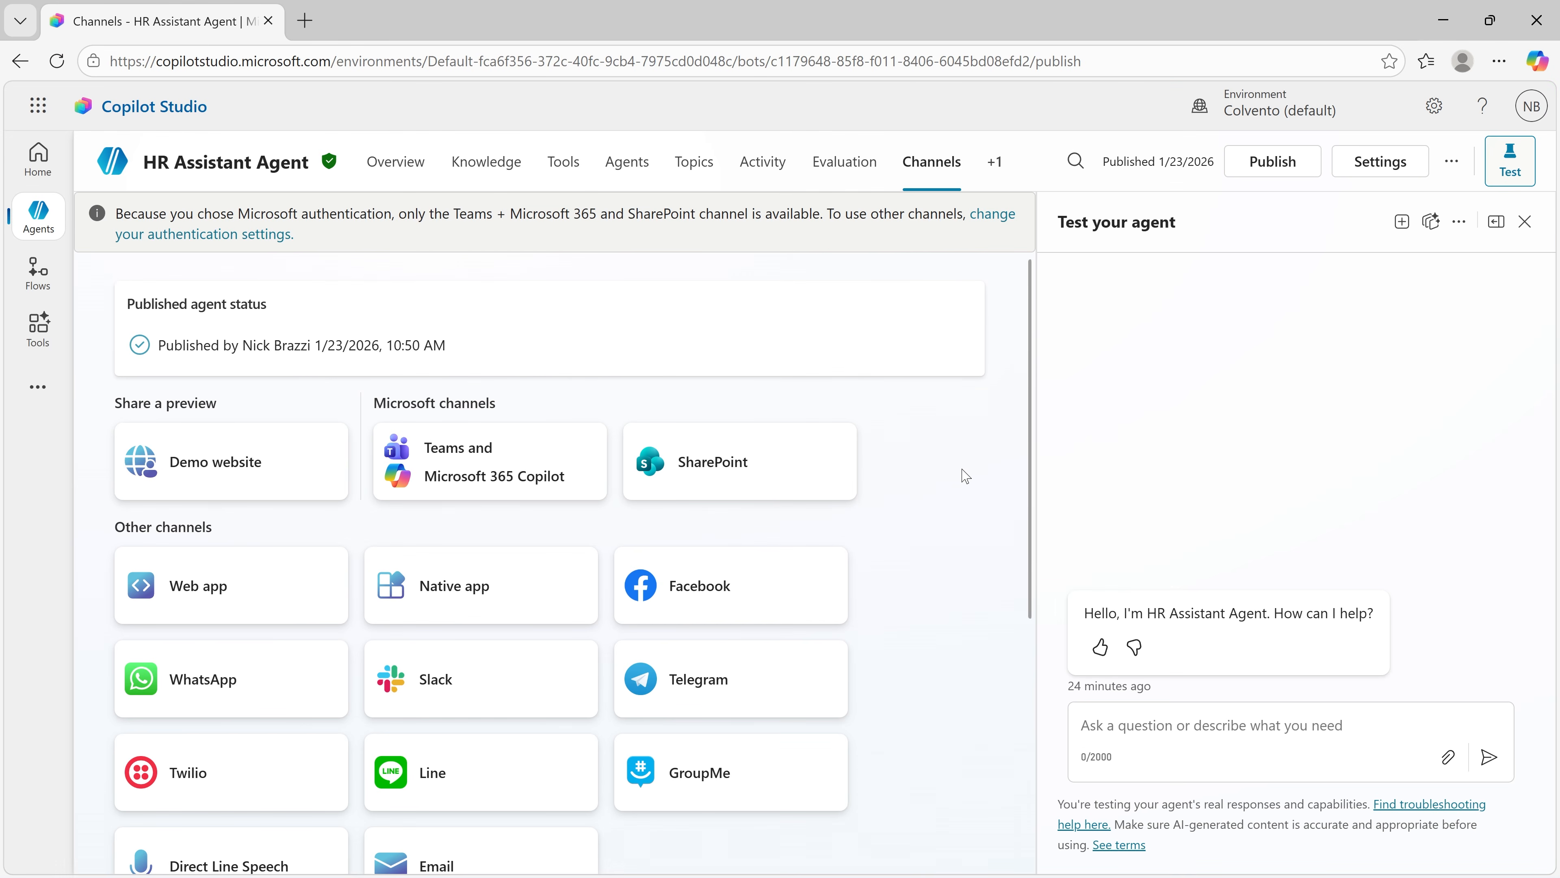
Step: Submit the agent for admin approval to show it to everyone in the org, giving everyone access to it
{"action": "left_click", "coordinate": [473, 462]}
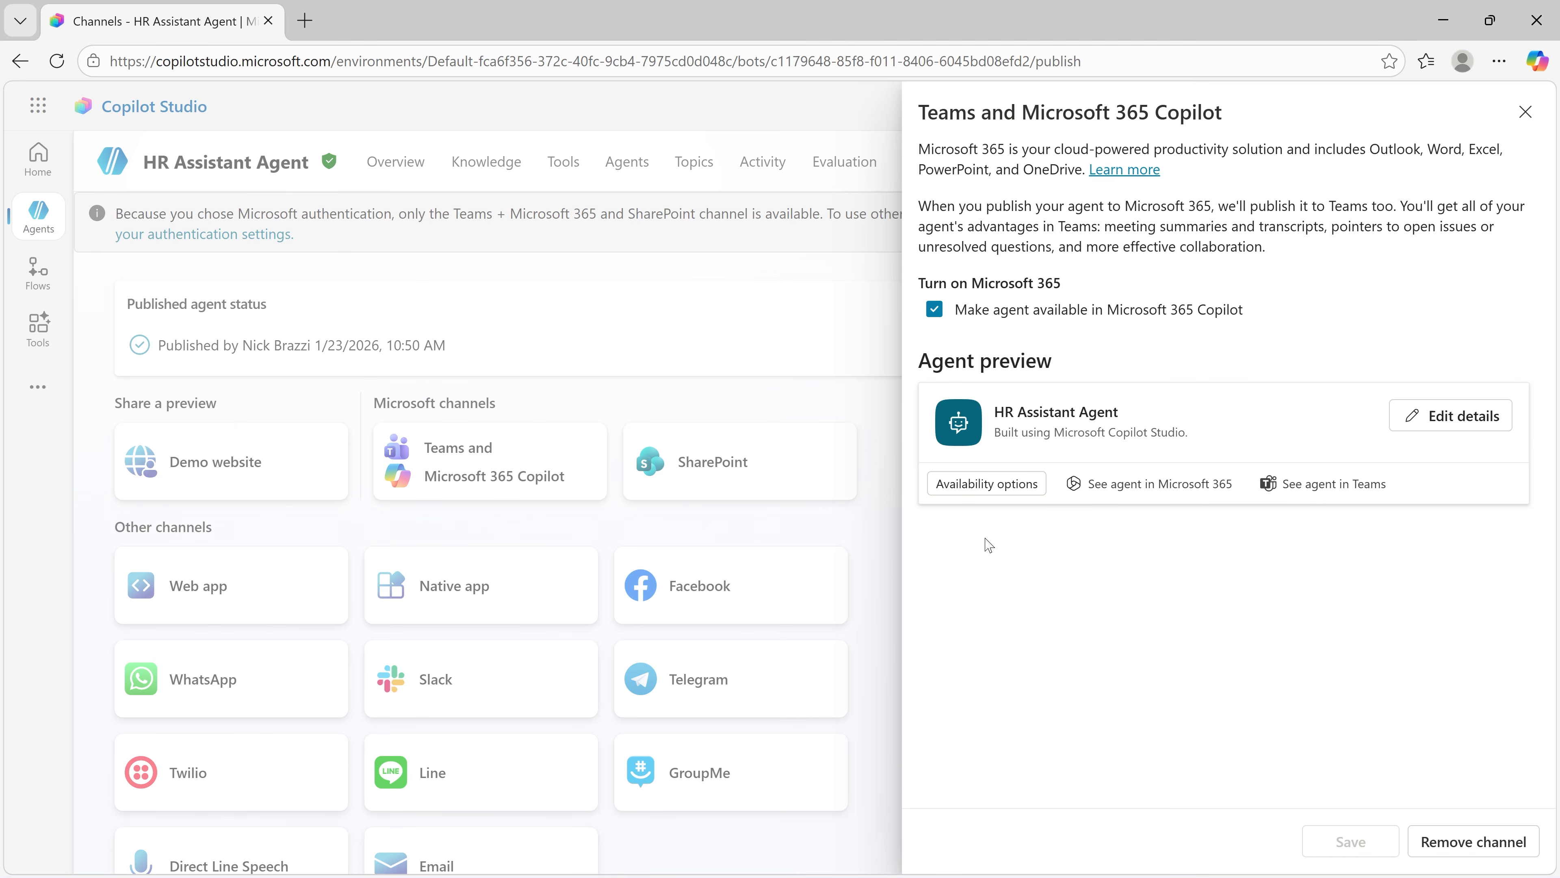
{"action": "left_click", "coordinate": [988, 490]}
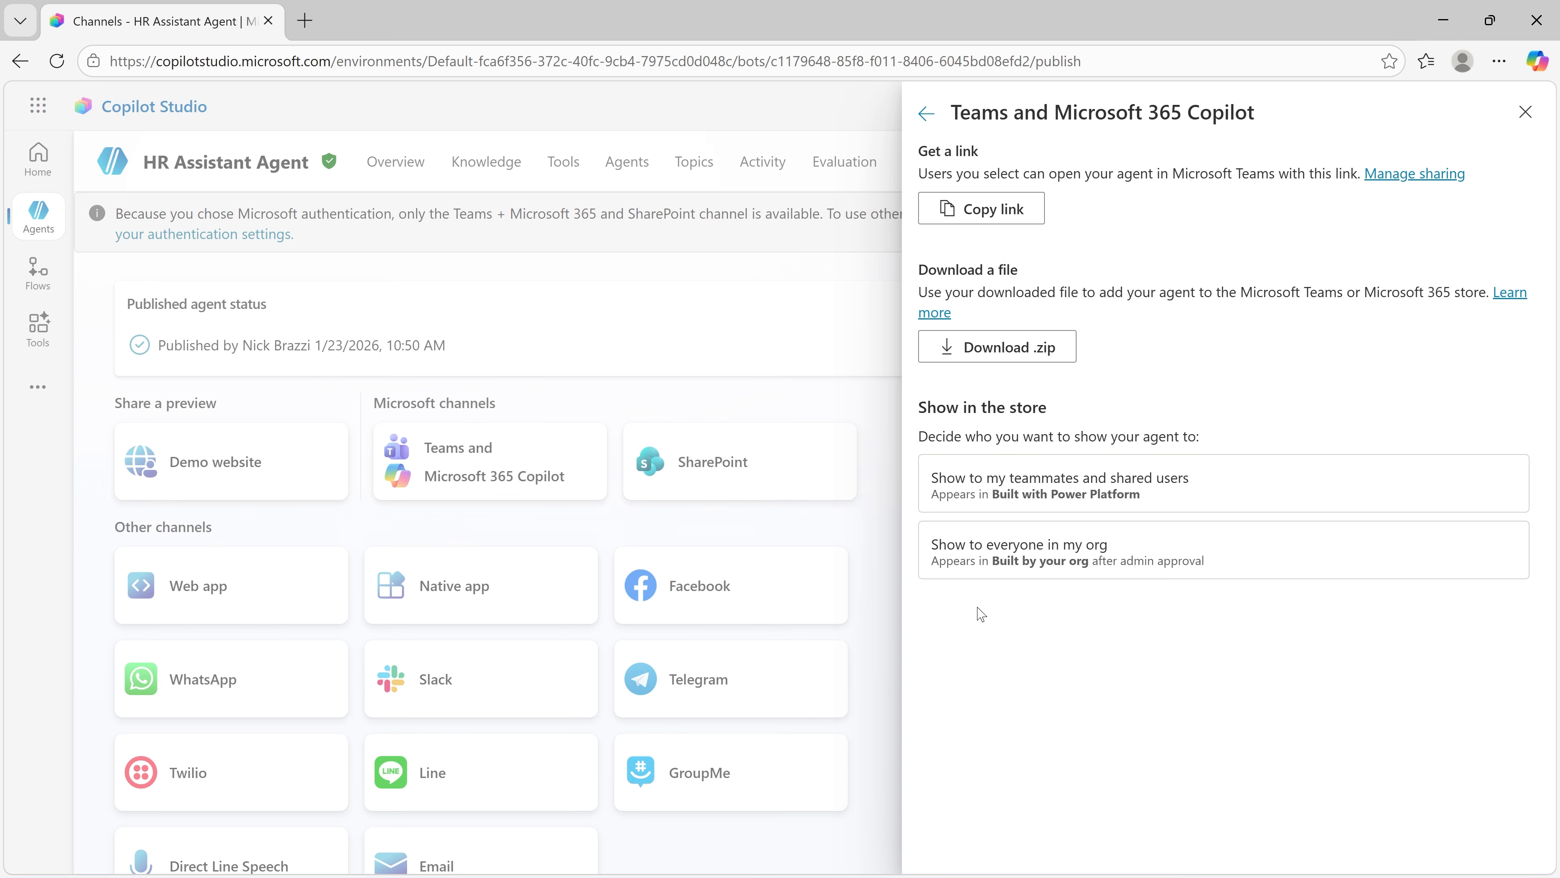
{"action": "left_click", "coordinate": [1043, 569]}
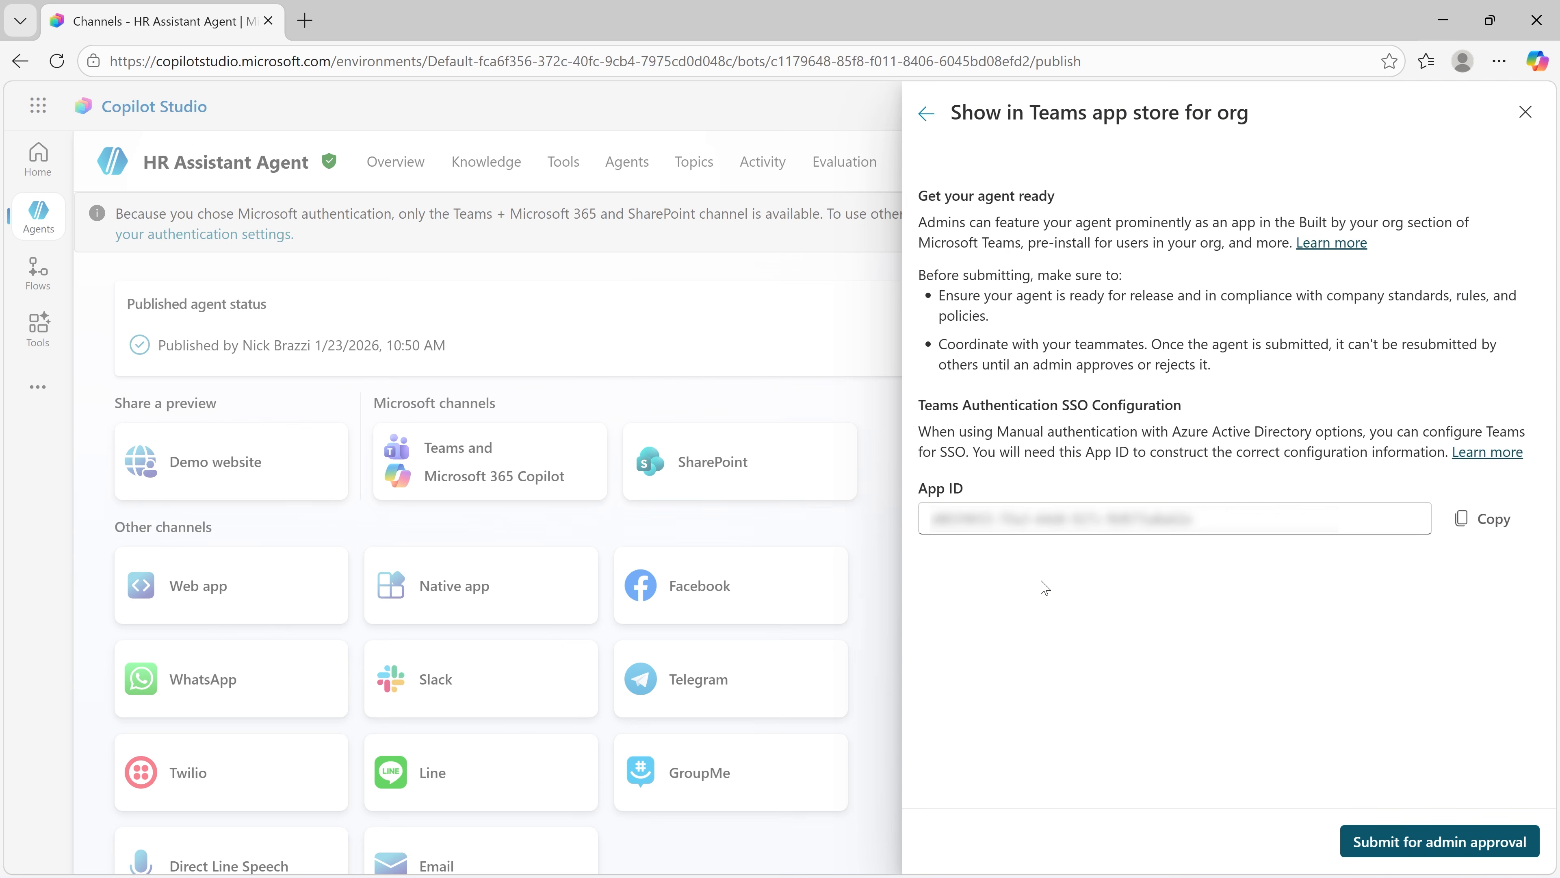
{"action": "left_click", "coordinate": [1344, 845]}
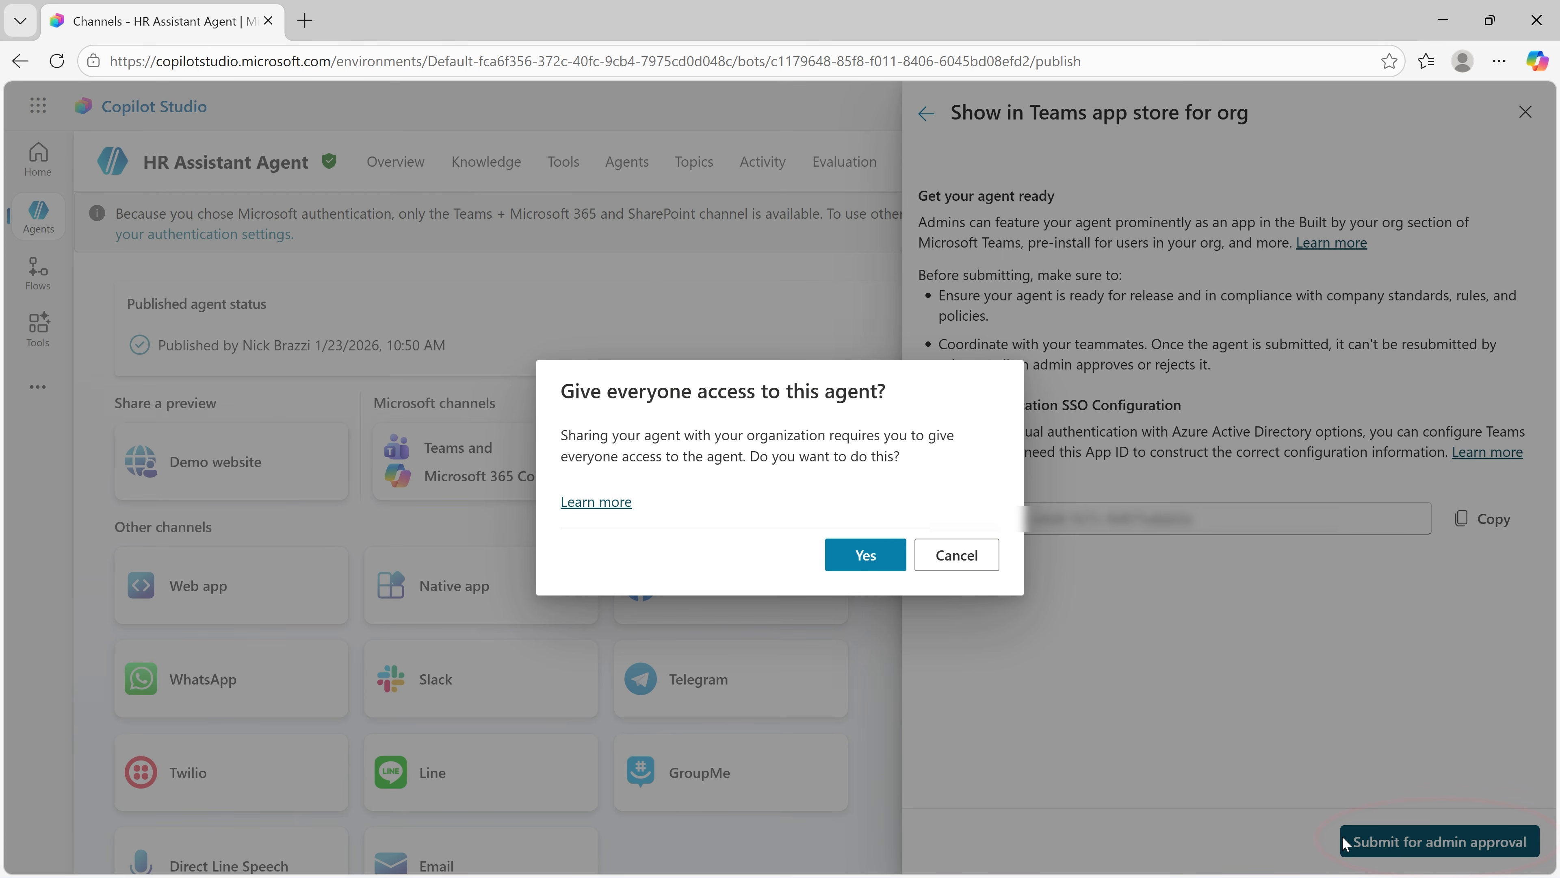
{"action": "left_click", "coordinate": [866, 555]}
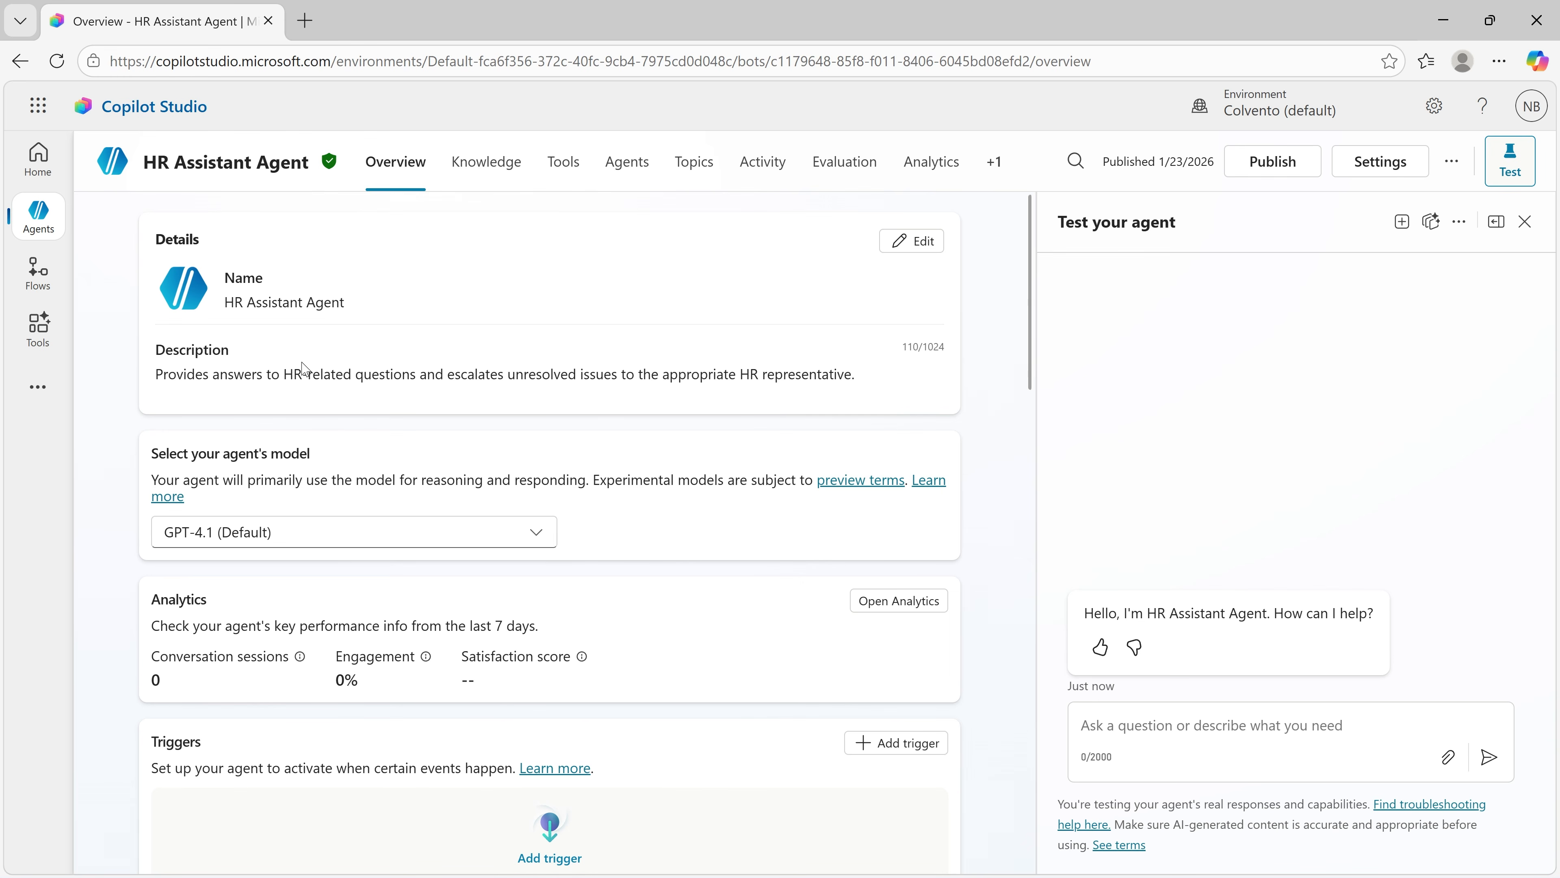
Step: Review the authentication options in HR Assistant Agent's security settings and return to the agent overview
{"action": "left_click", "coordinate": [1370, 171]}
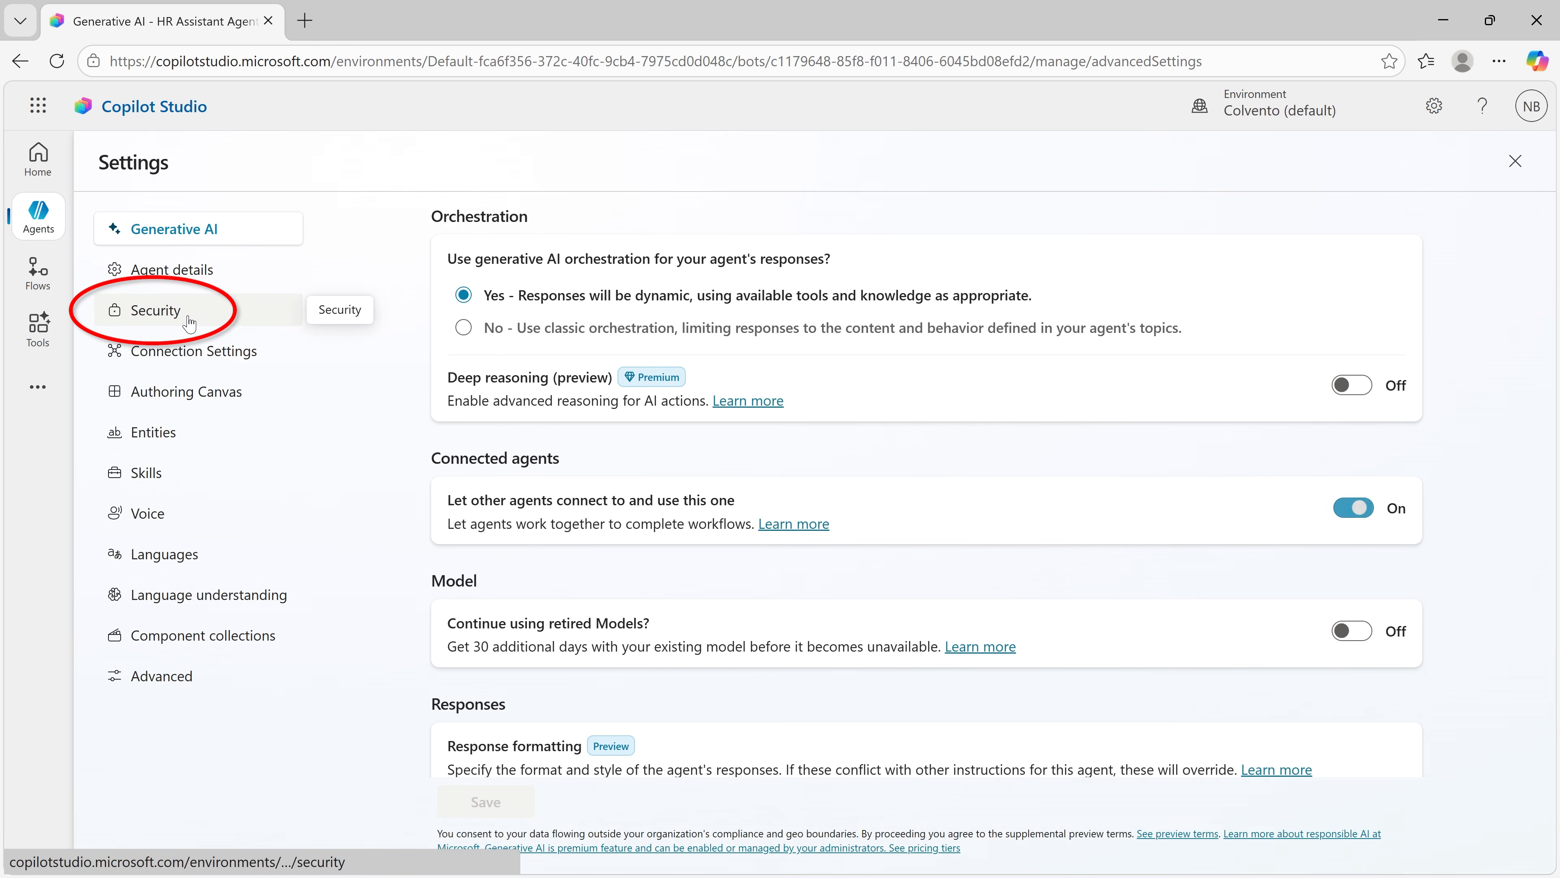
{"action": "left_click", "coordinate": [165, 320]}
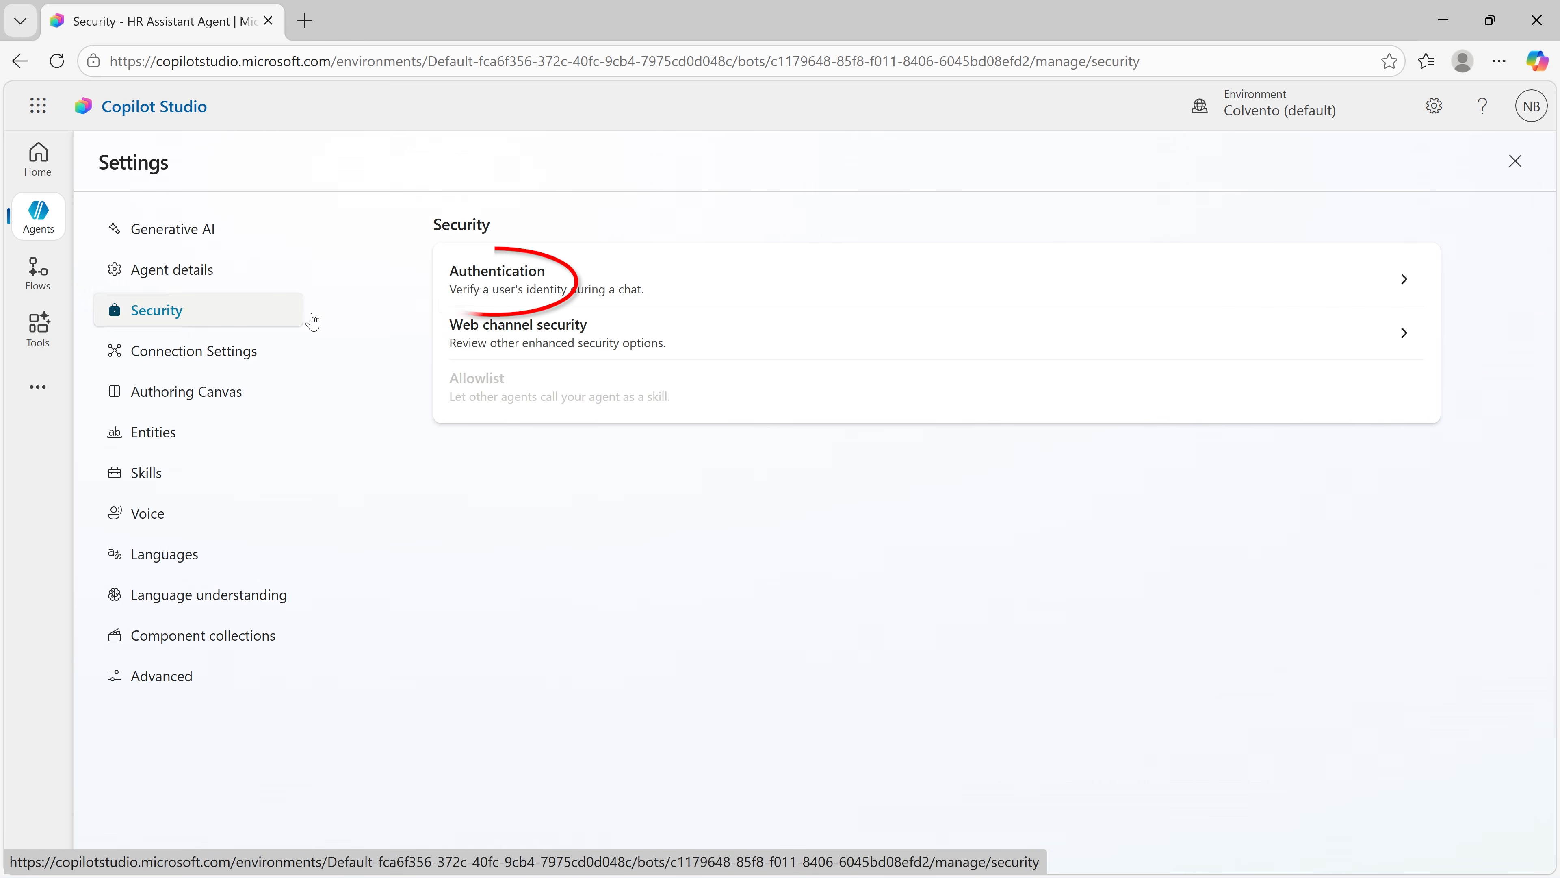
{"action": "left_click", "coordinate": [543, 289]}
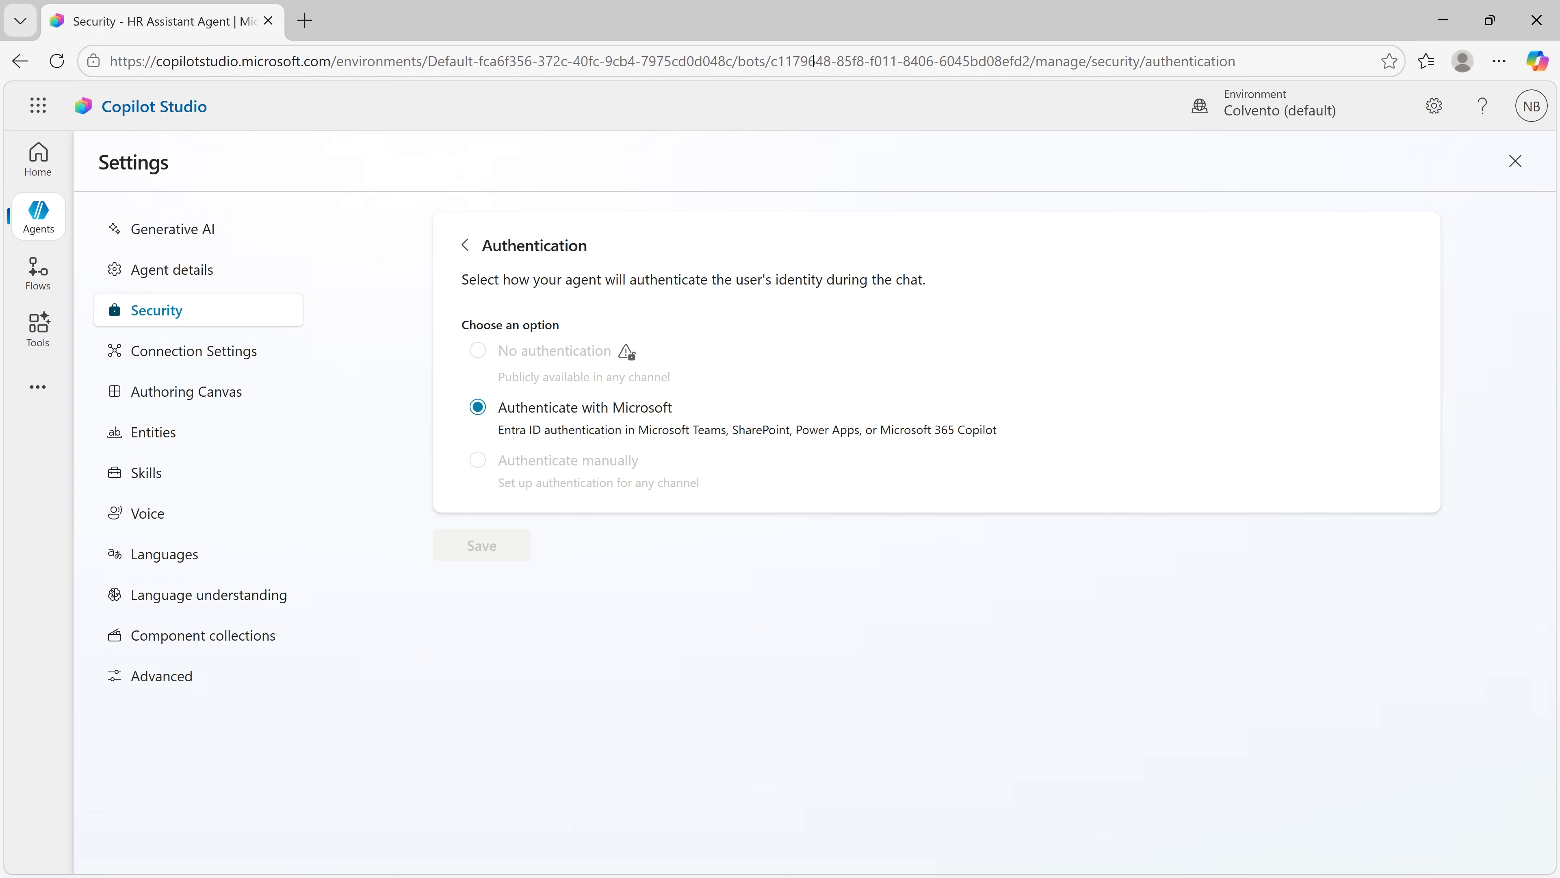
{"action": "left_click", "coordinate": [1515, 163]}
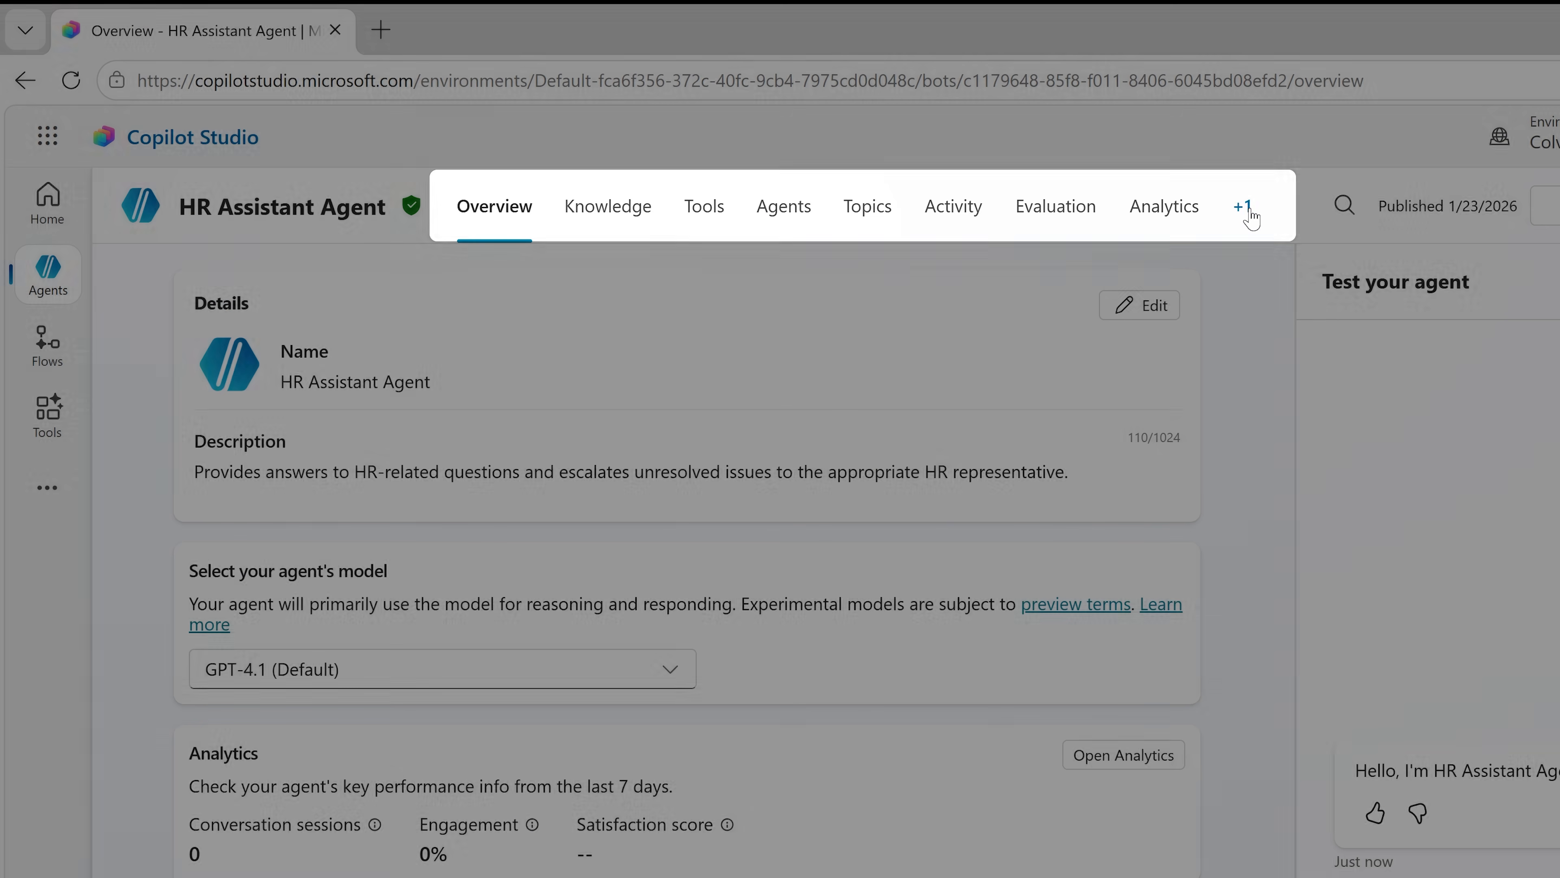
Step: Remove the Teams and Microsoft 365 Copilot channel from HR Assistant Agent, disconnecting the agent from Teams
{"action": "left_click", "coordinate": [1244, 208]}
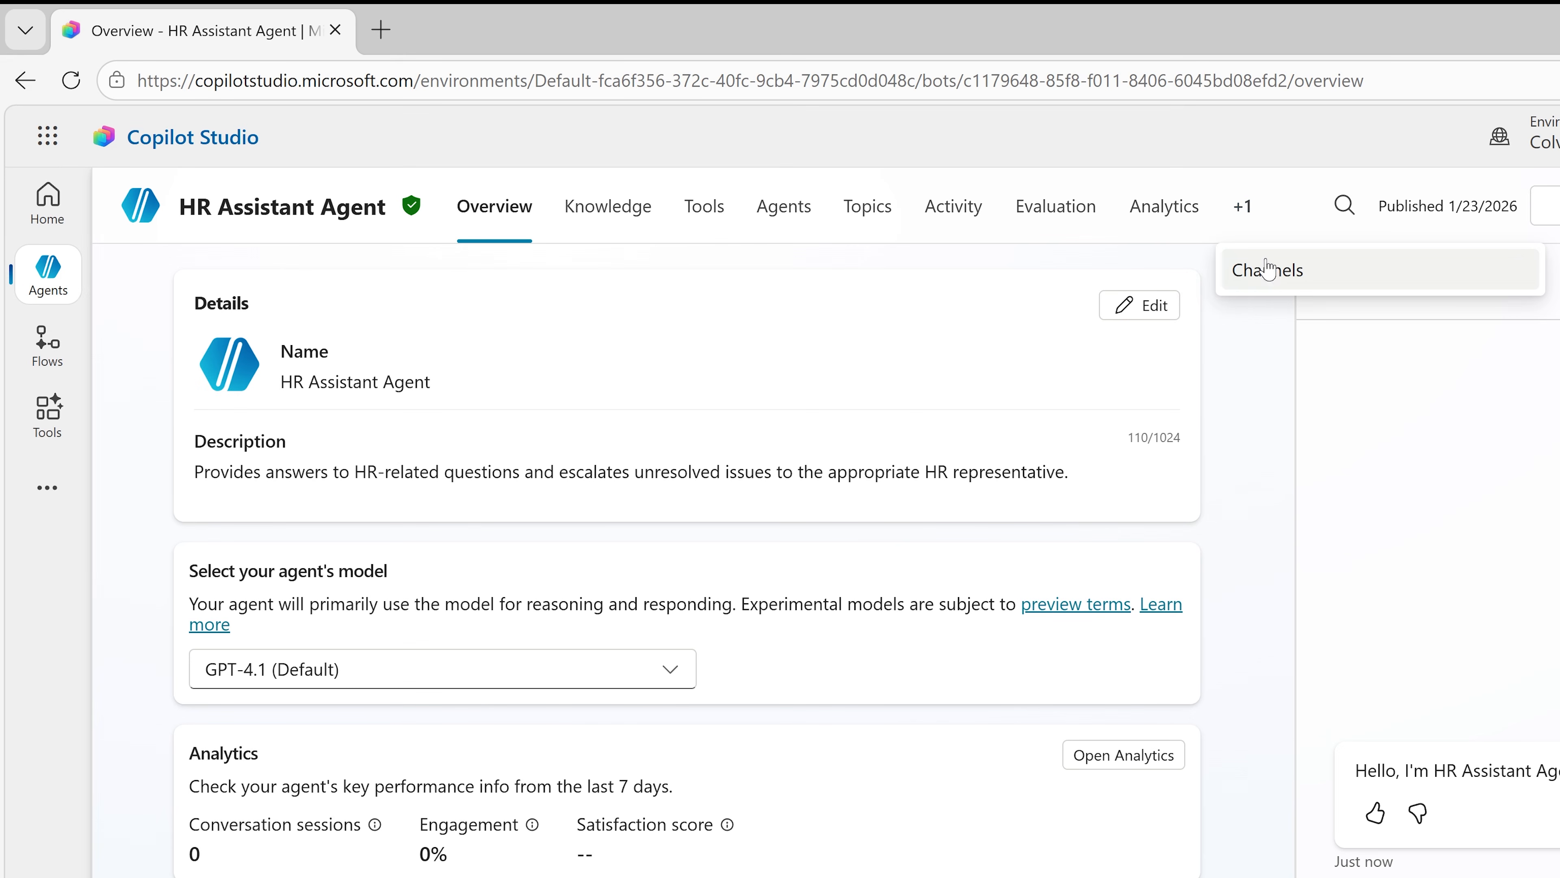
{"action": "left_click", "coordinate": [1267, 284]}
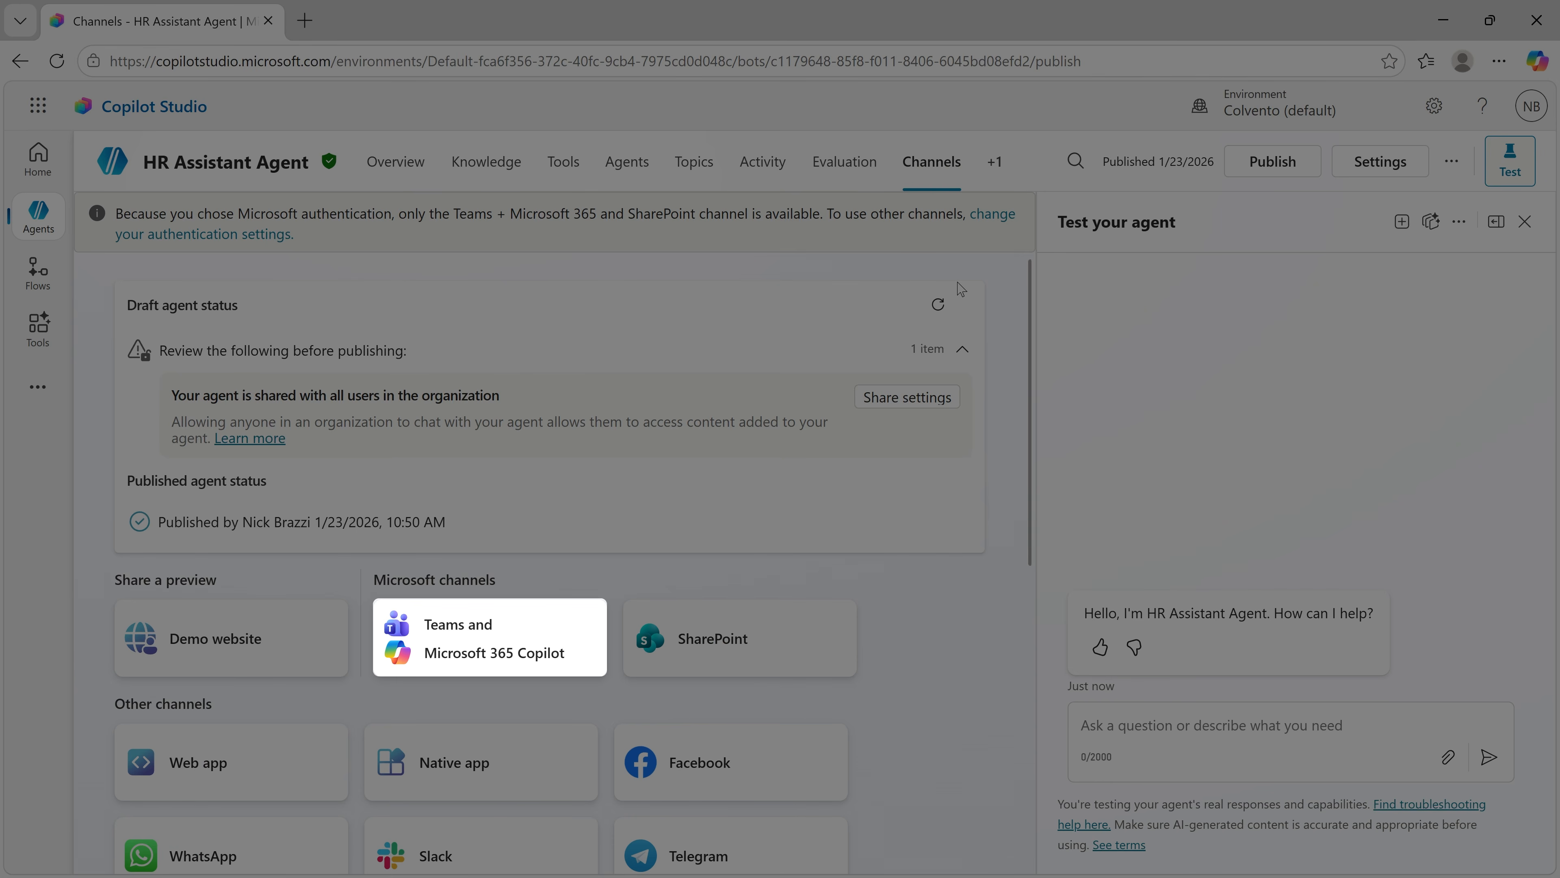
{"action": "left_click", "coordinate": [534, 623]}
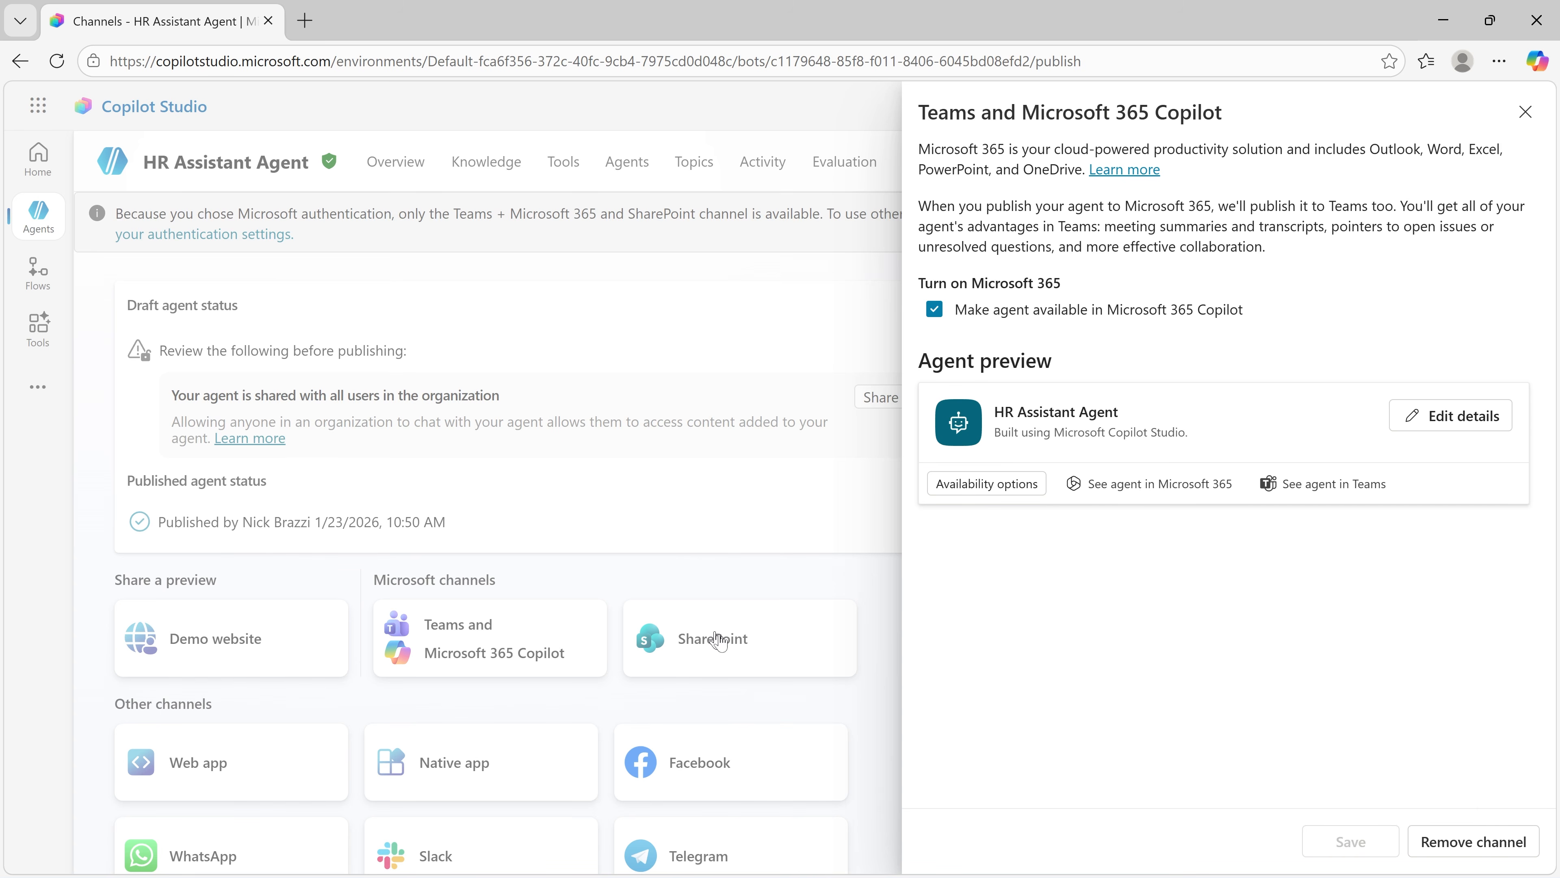
{"action": "left_click", "coordinate": [1464, 843]}
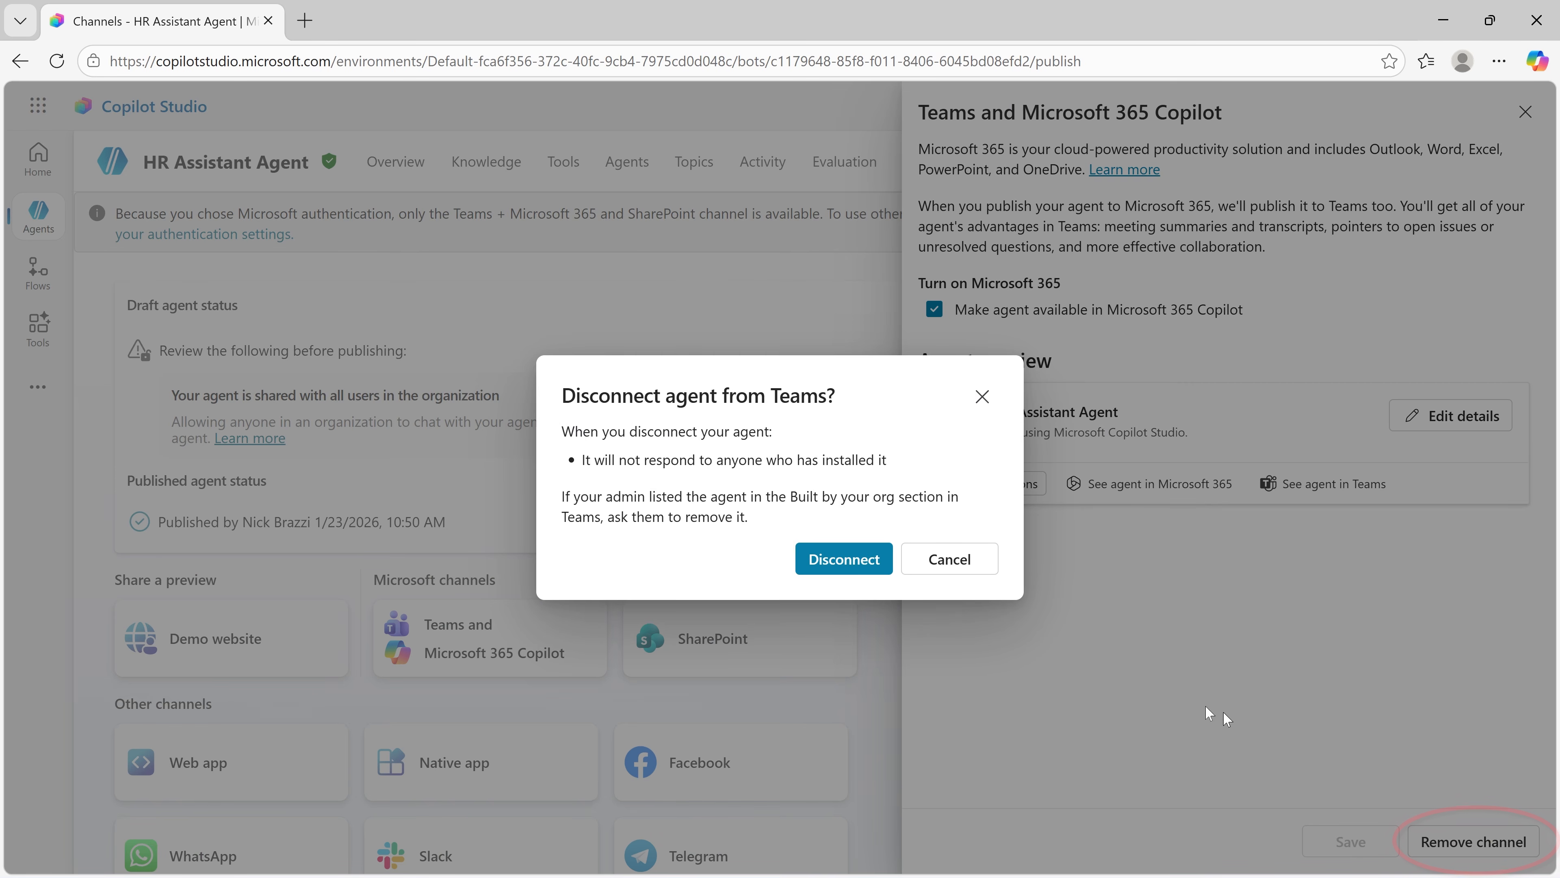
{"action": "left_click", "coordinate": [845, 559]}
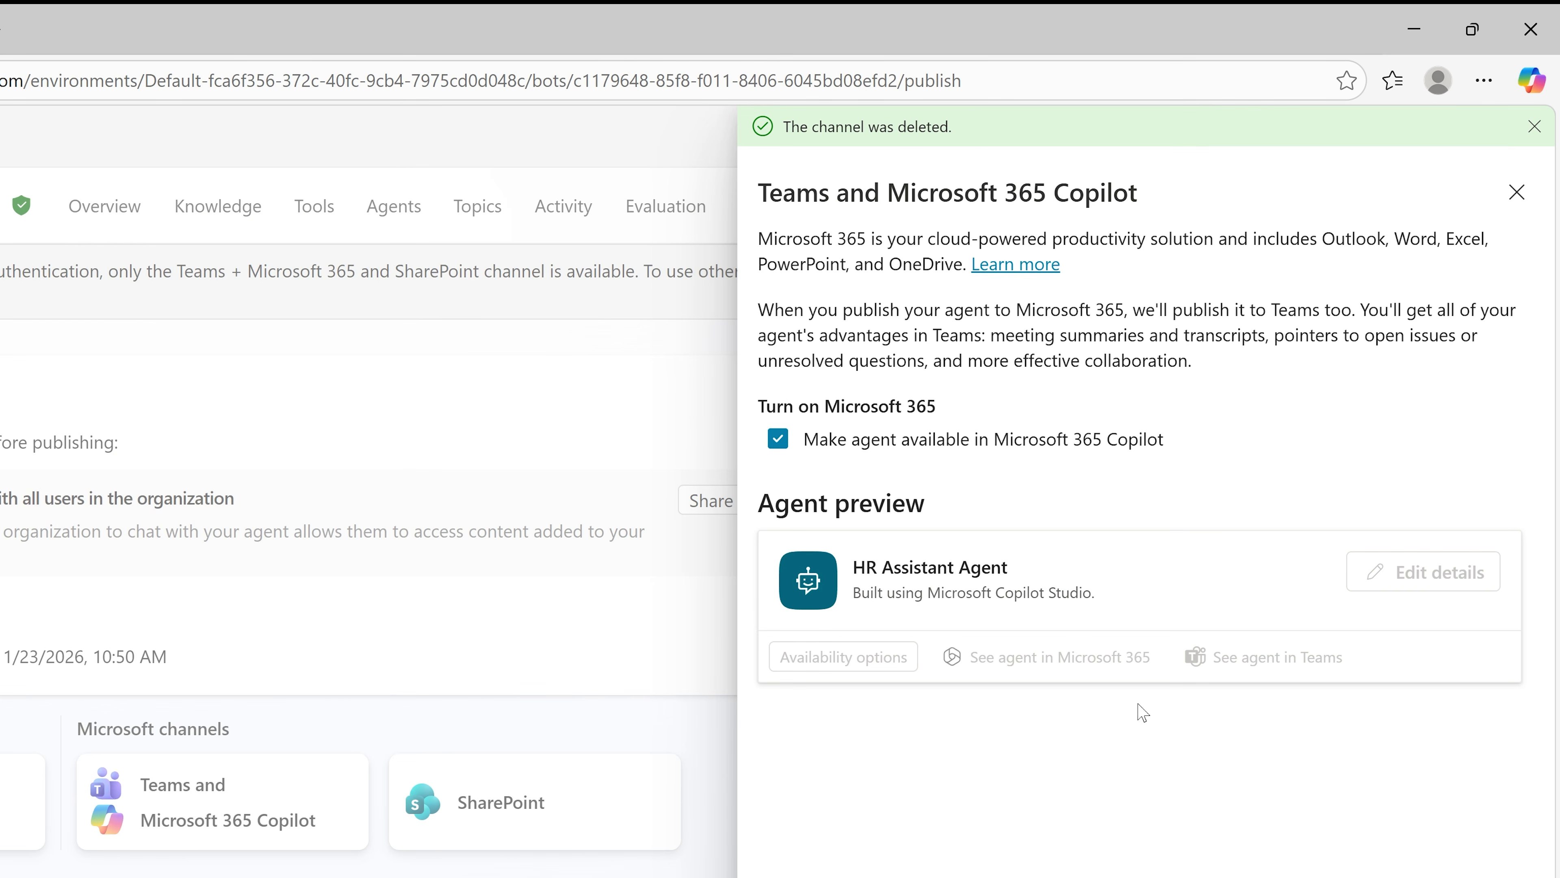
{"action": "left_click", "coordinate": [1513, 193]}
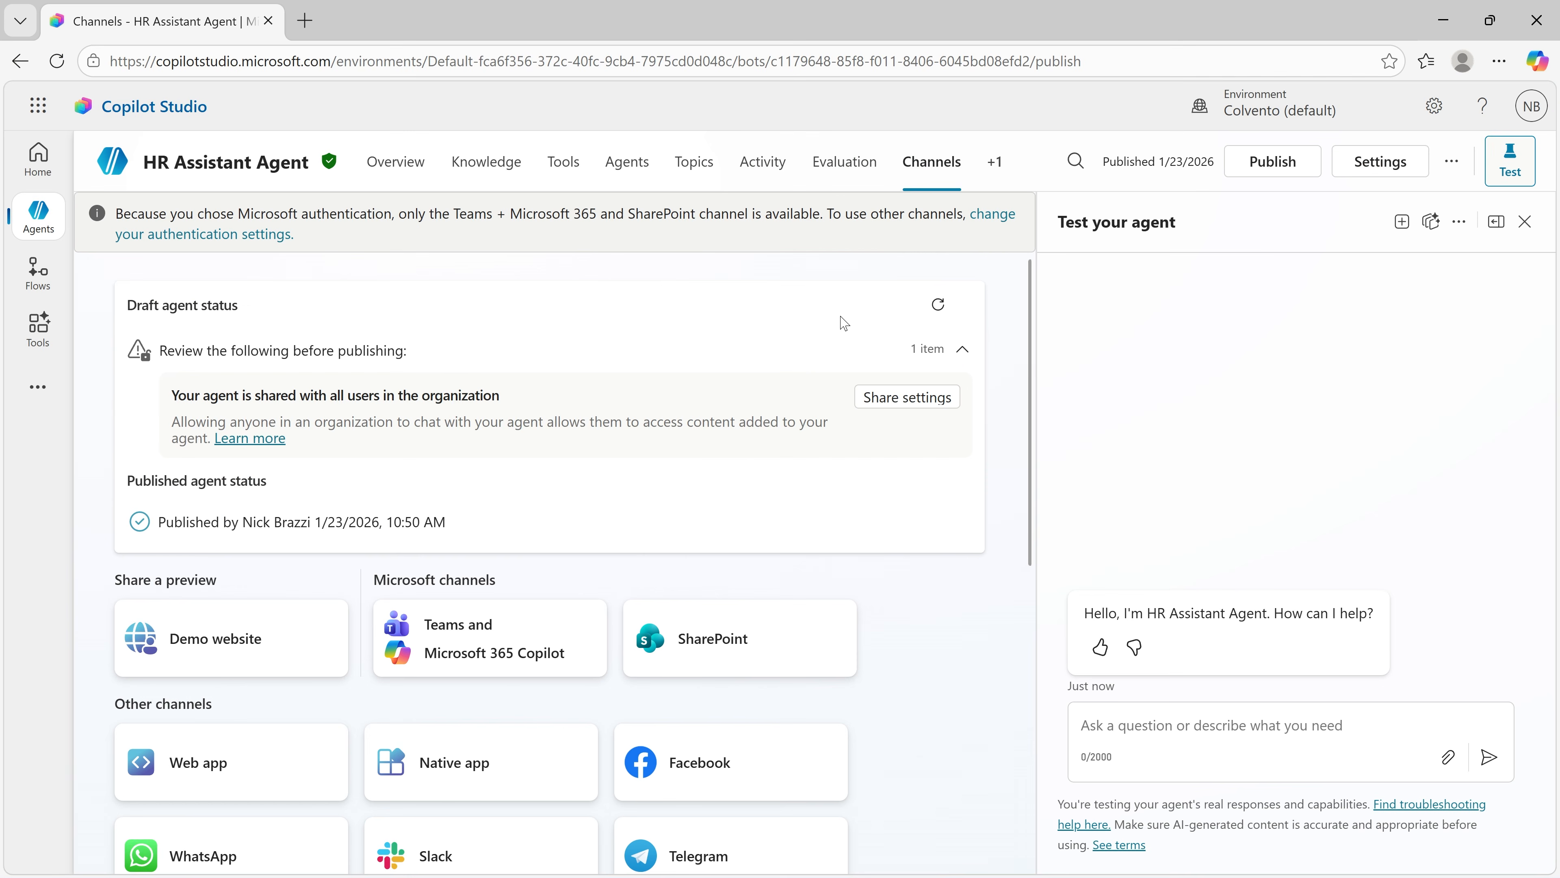
Step: Set the agent's authentication to No authentication, save the configuration and leave the settings
{"action": "left_click", "coordinate": [1387, 173]}
{"action": "left_click", "coordinate": [289, 309]}
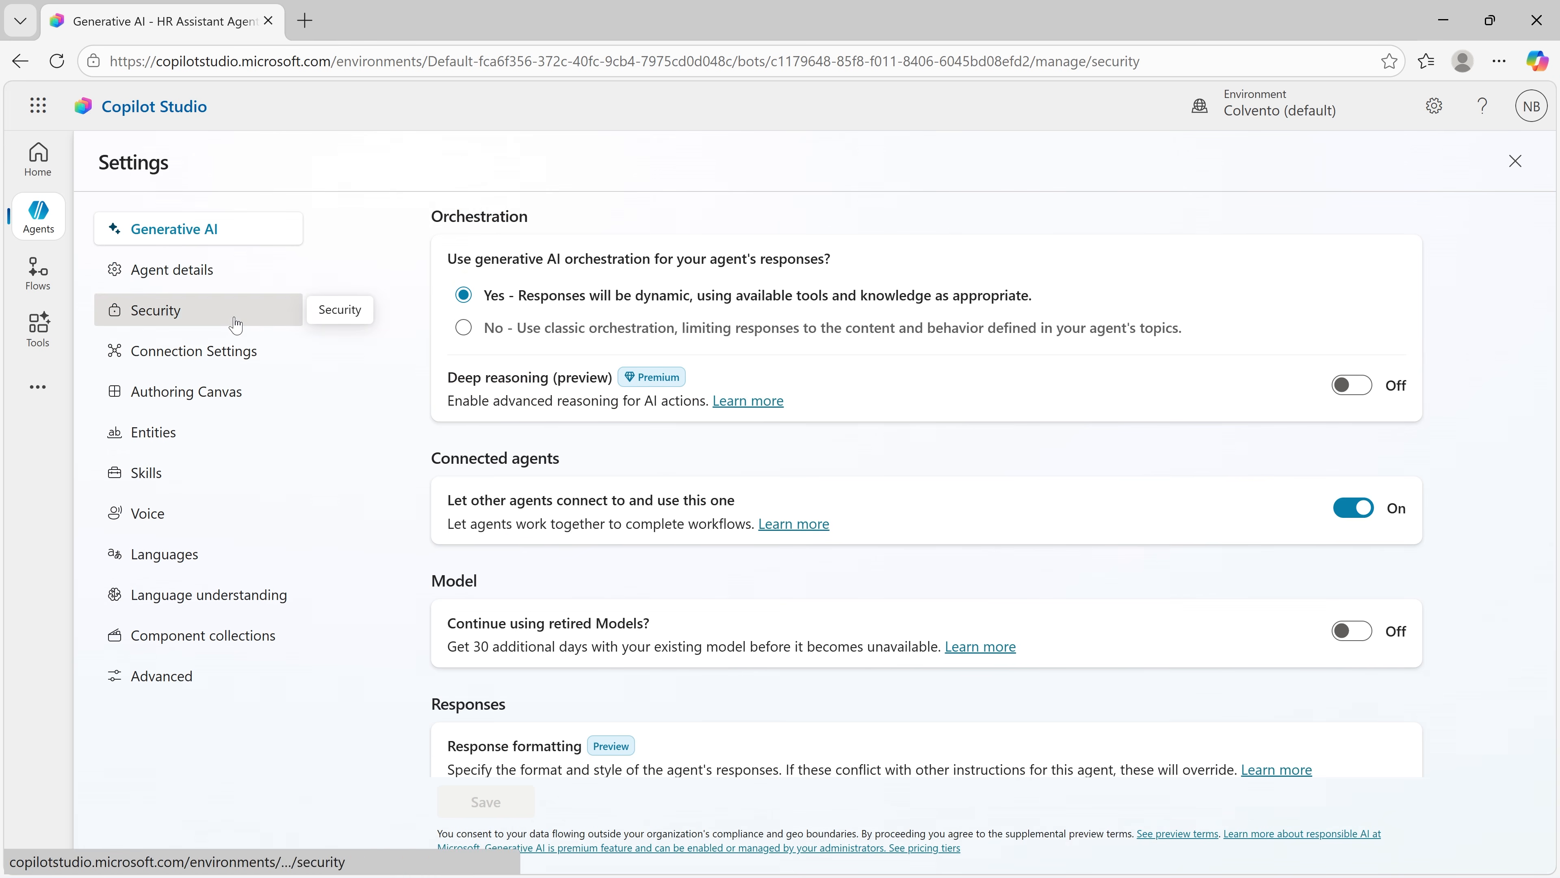
{"action": "left_click", "coordinate": [473, 302]}
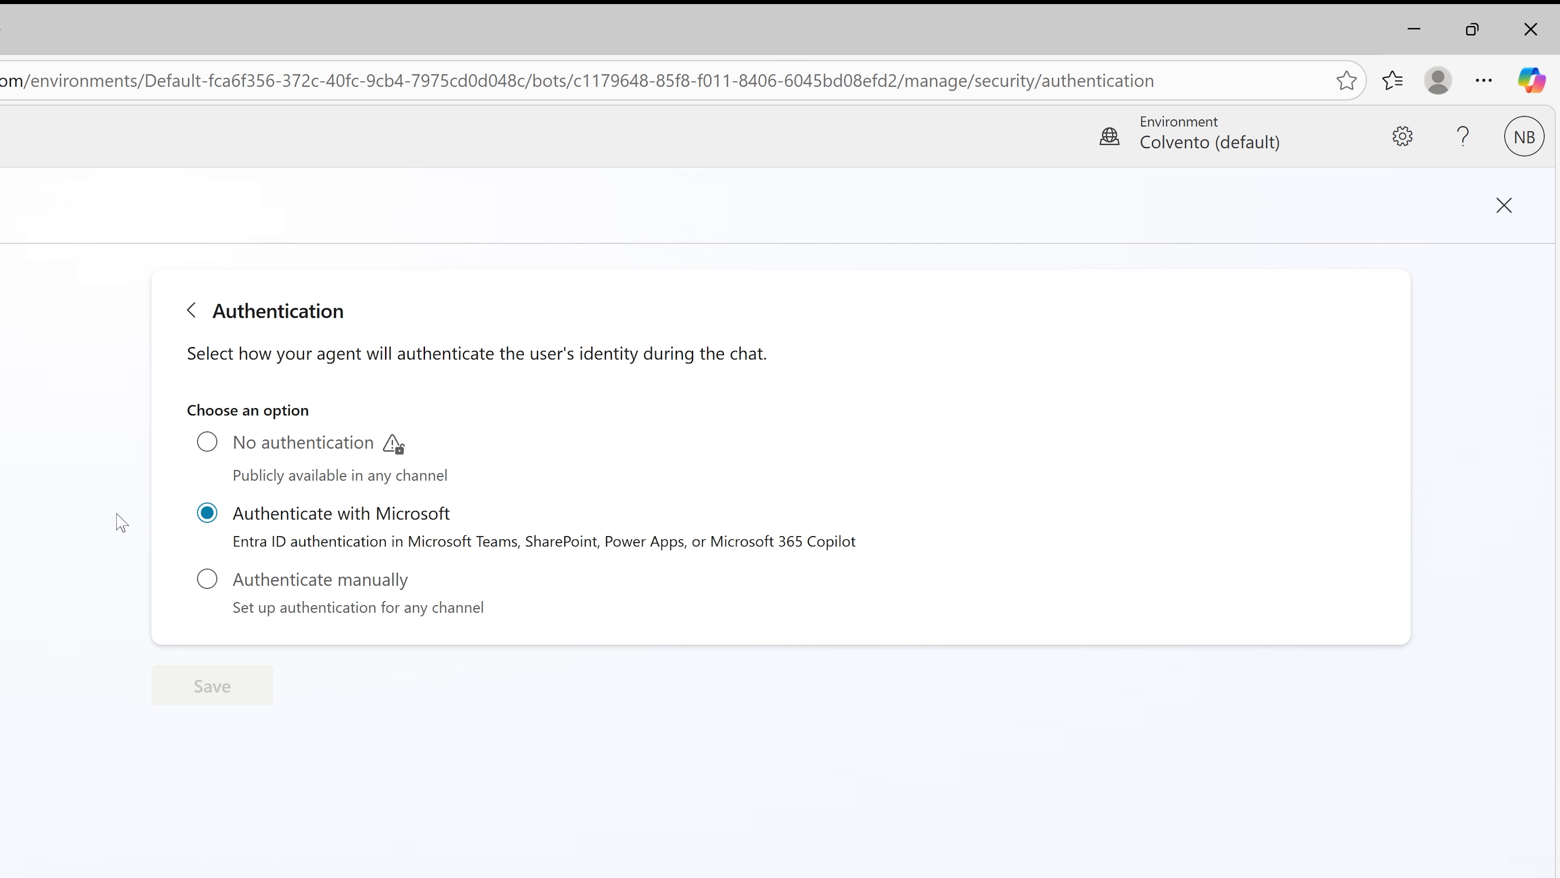
{"action": "left_click", "coordinate": [201, 582]}
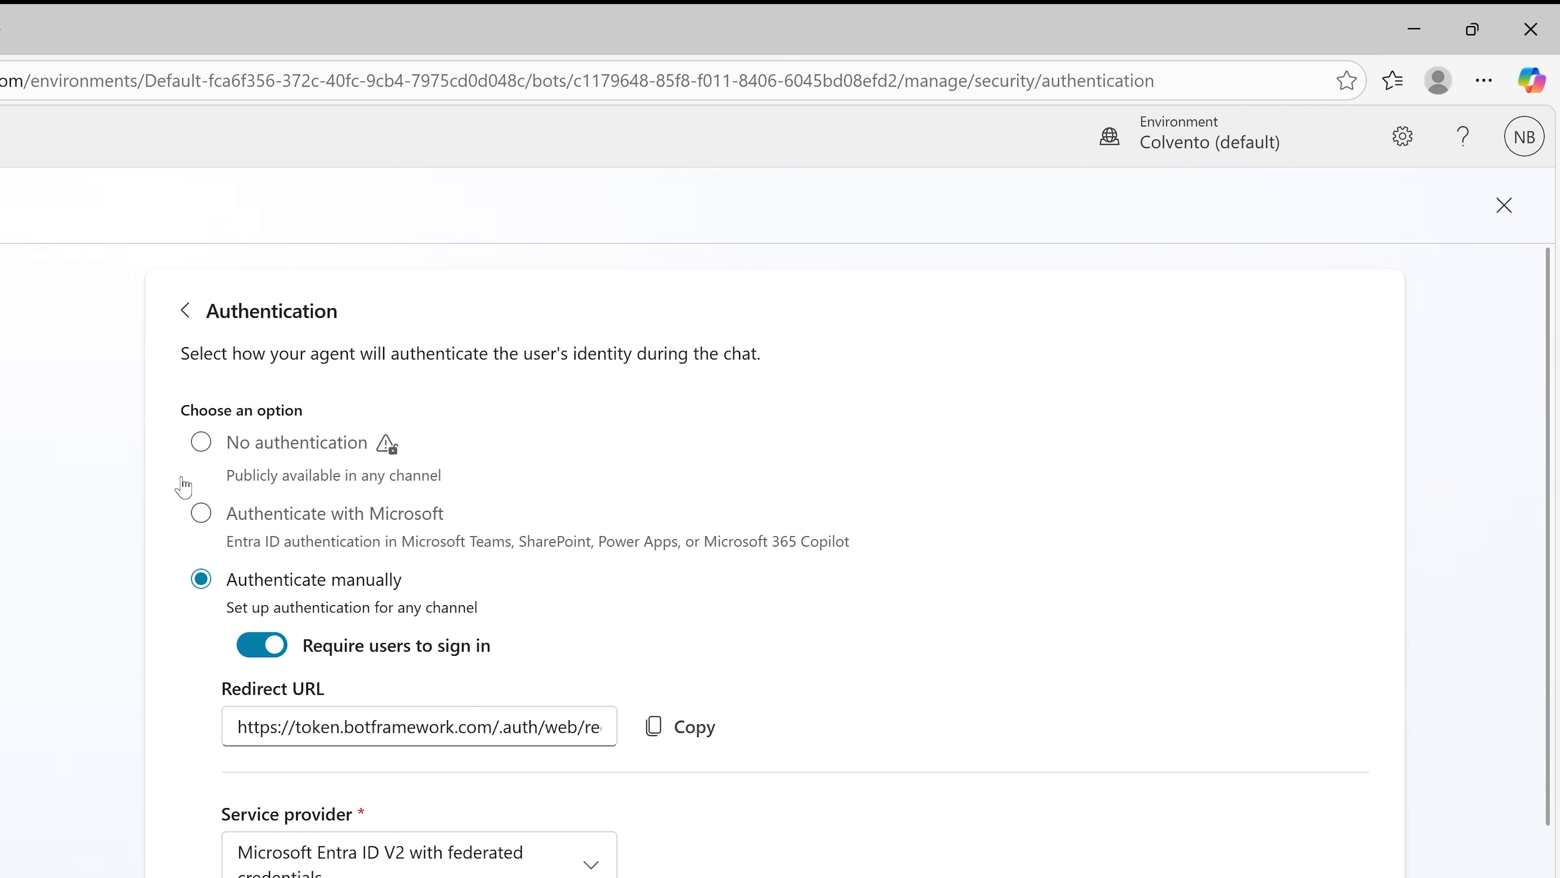
{"action": "left_click", "coordinate": [200, 442]}
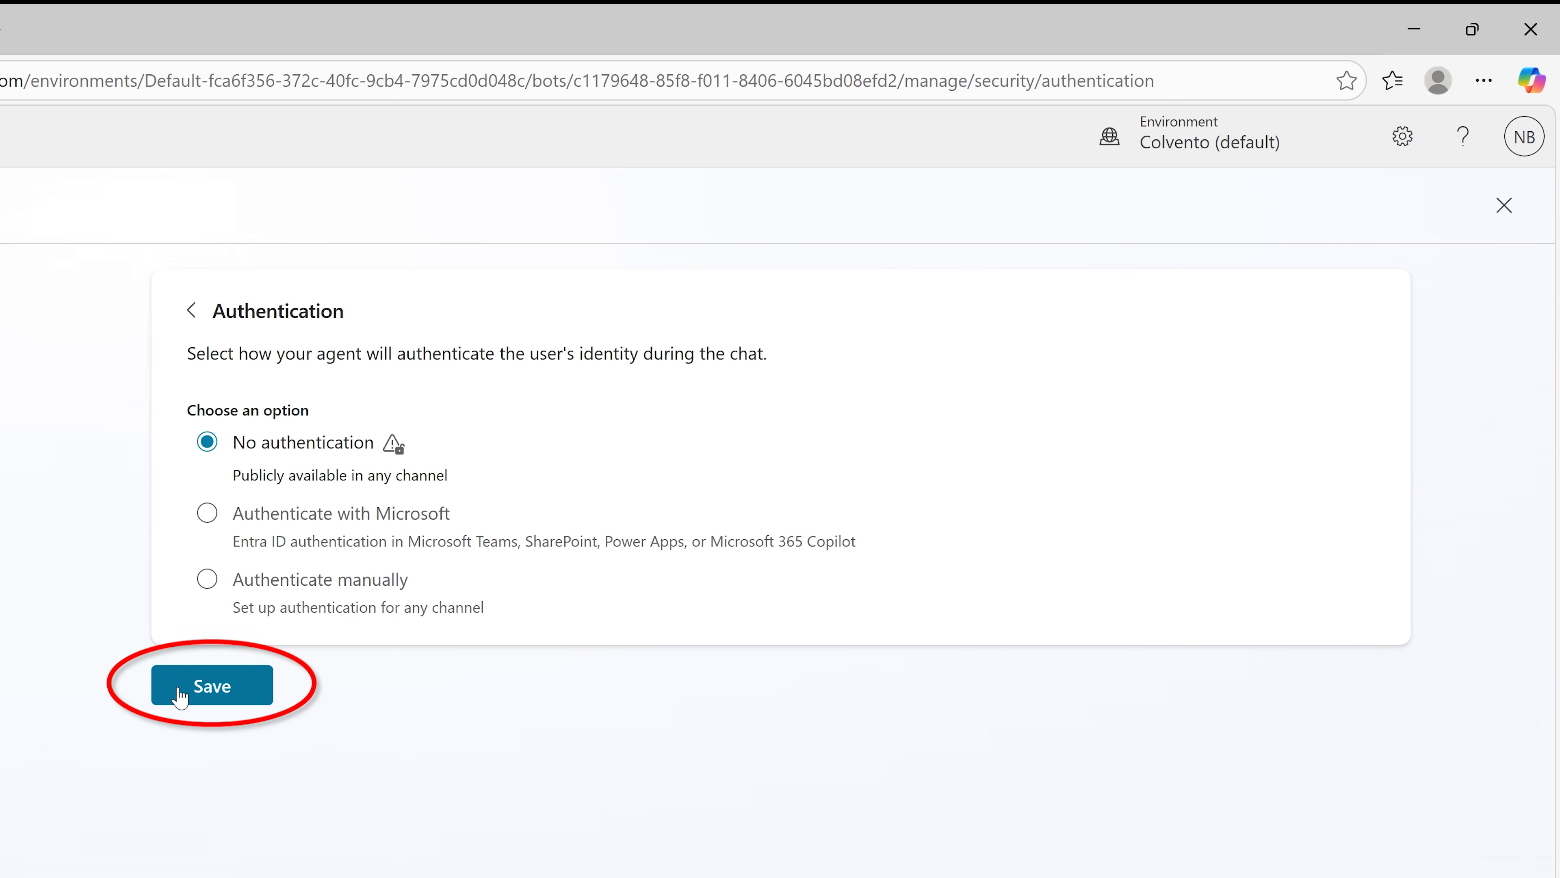
{"action": "left_click", "coordinate": [206, 684]}
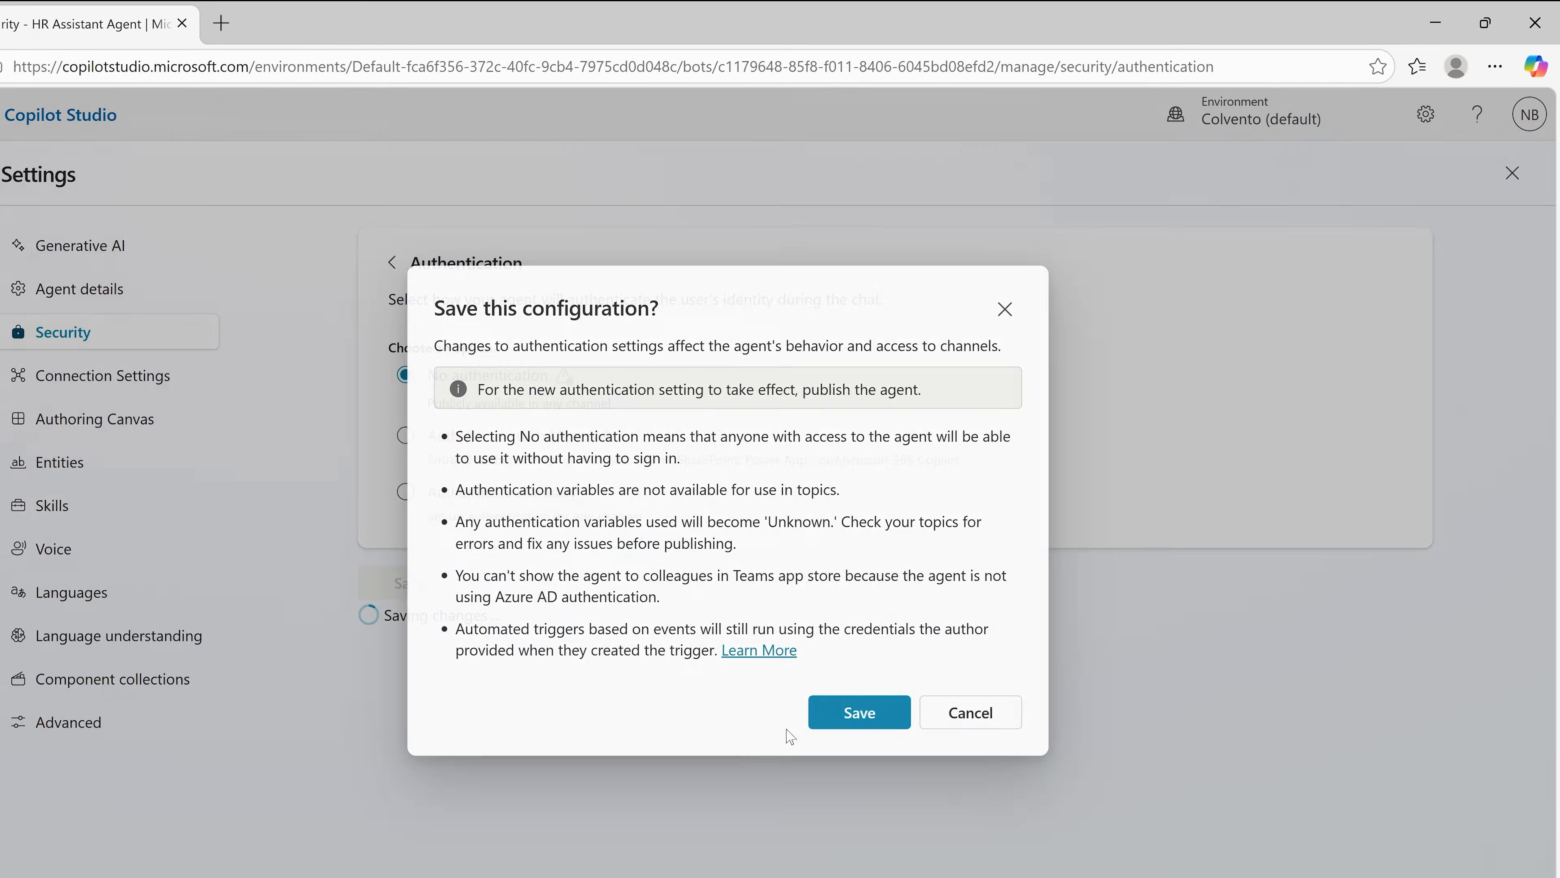
{"action": "left_click", "coordinate": [731, 842]}
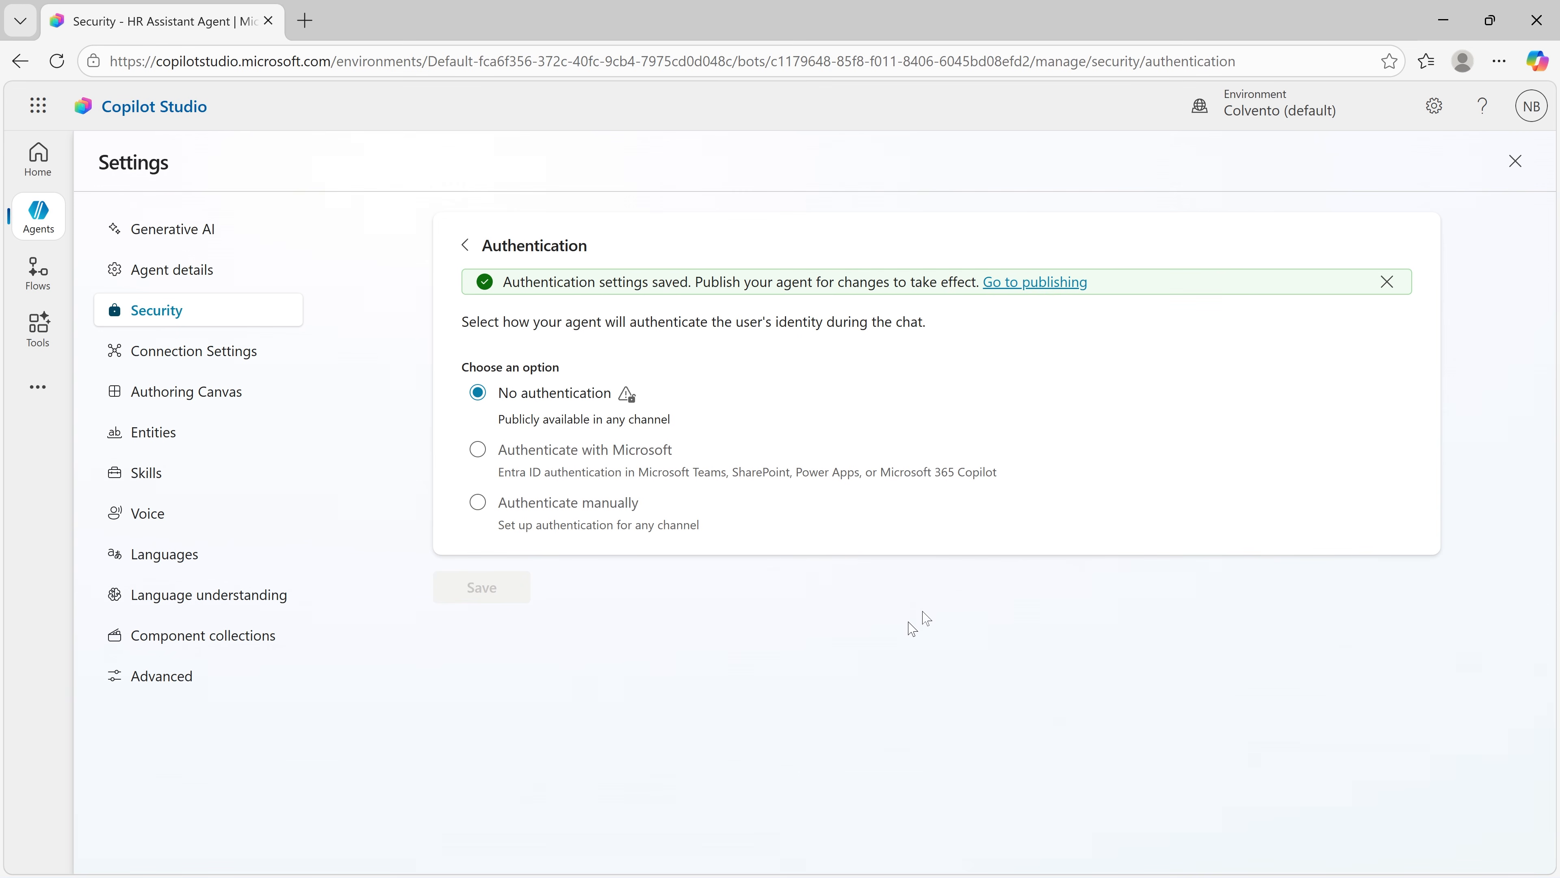
{"action": "left_click", "coordinate": [1515, 161]}
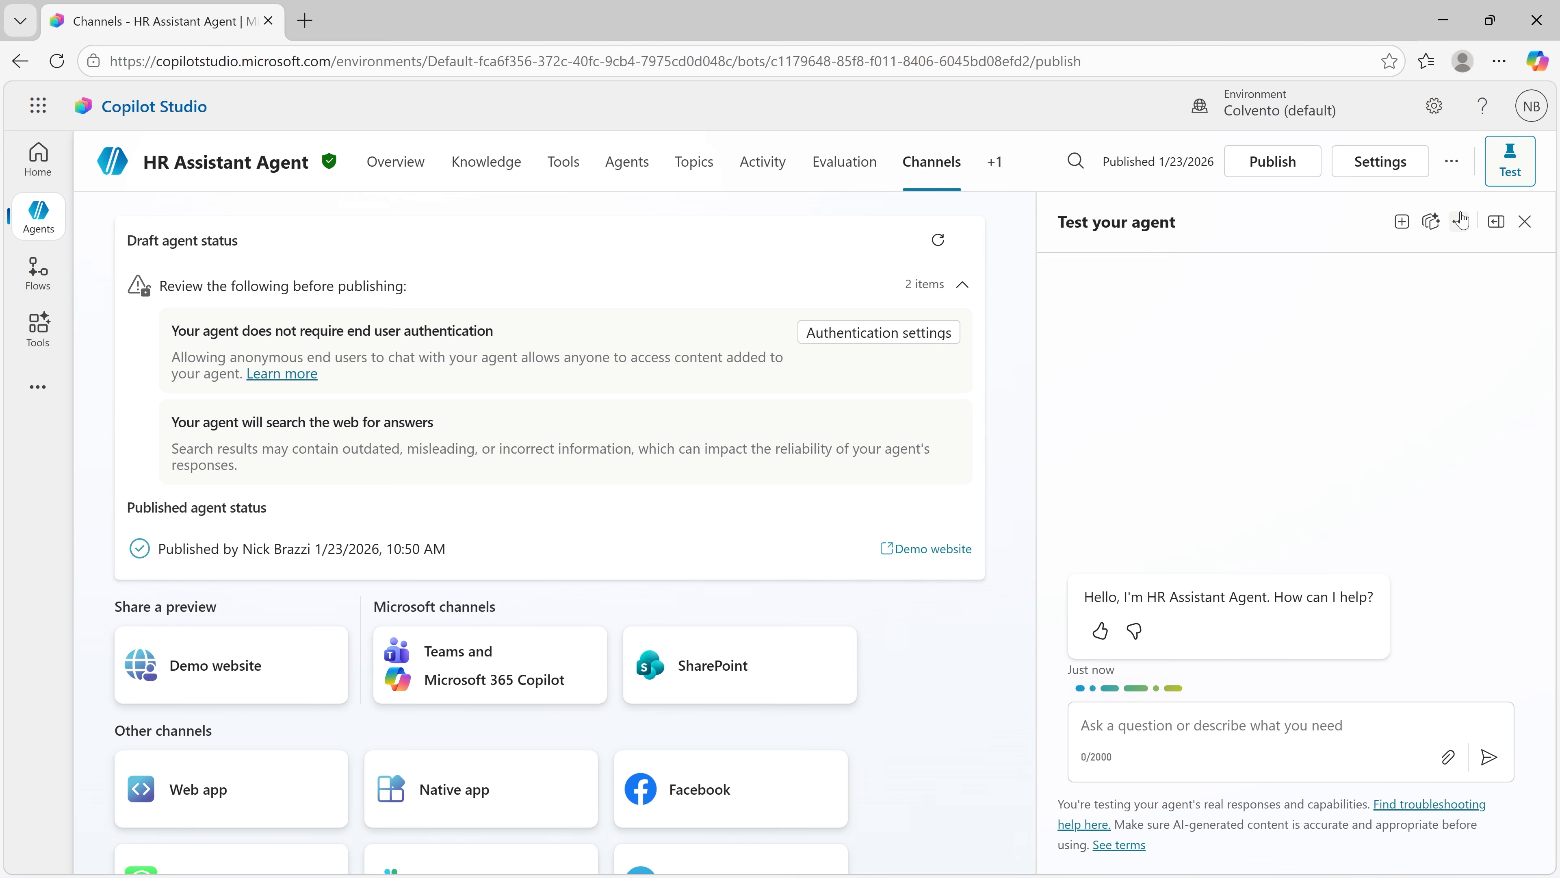
Step: Publish HR Assistant Agent with the changed authentication, leaving Force newest version off
{"action": "left_click", "coordinate": [1284, 163]}
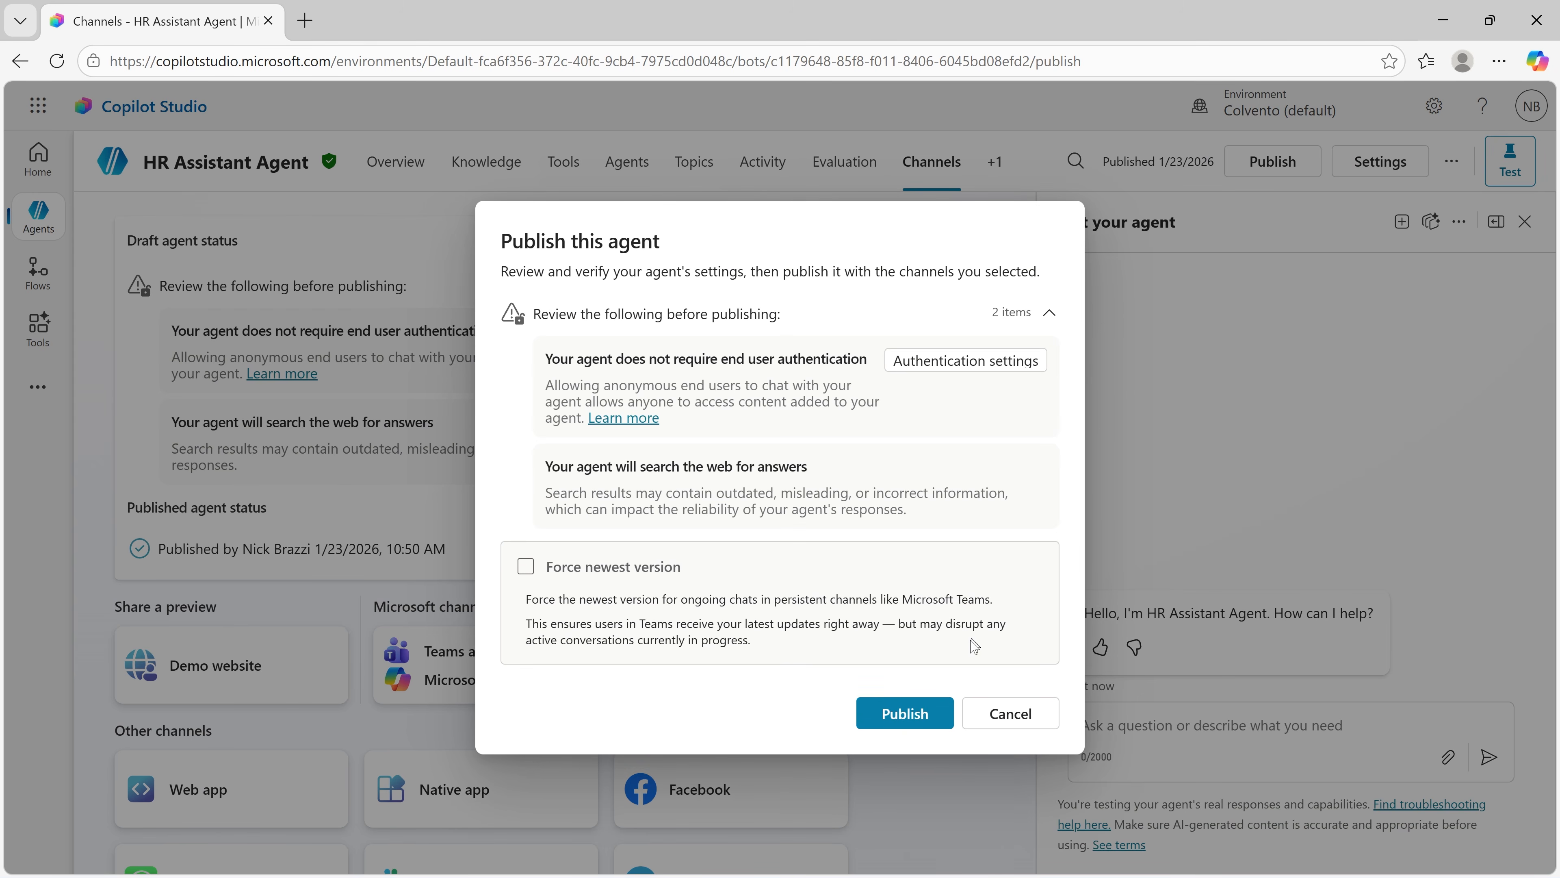
{"action": "left_click", "coordinate": [937, 715]}
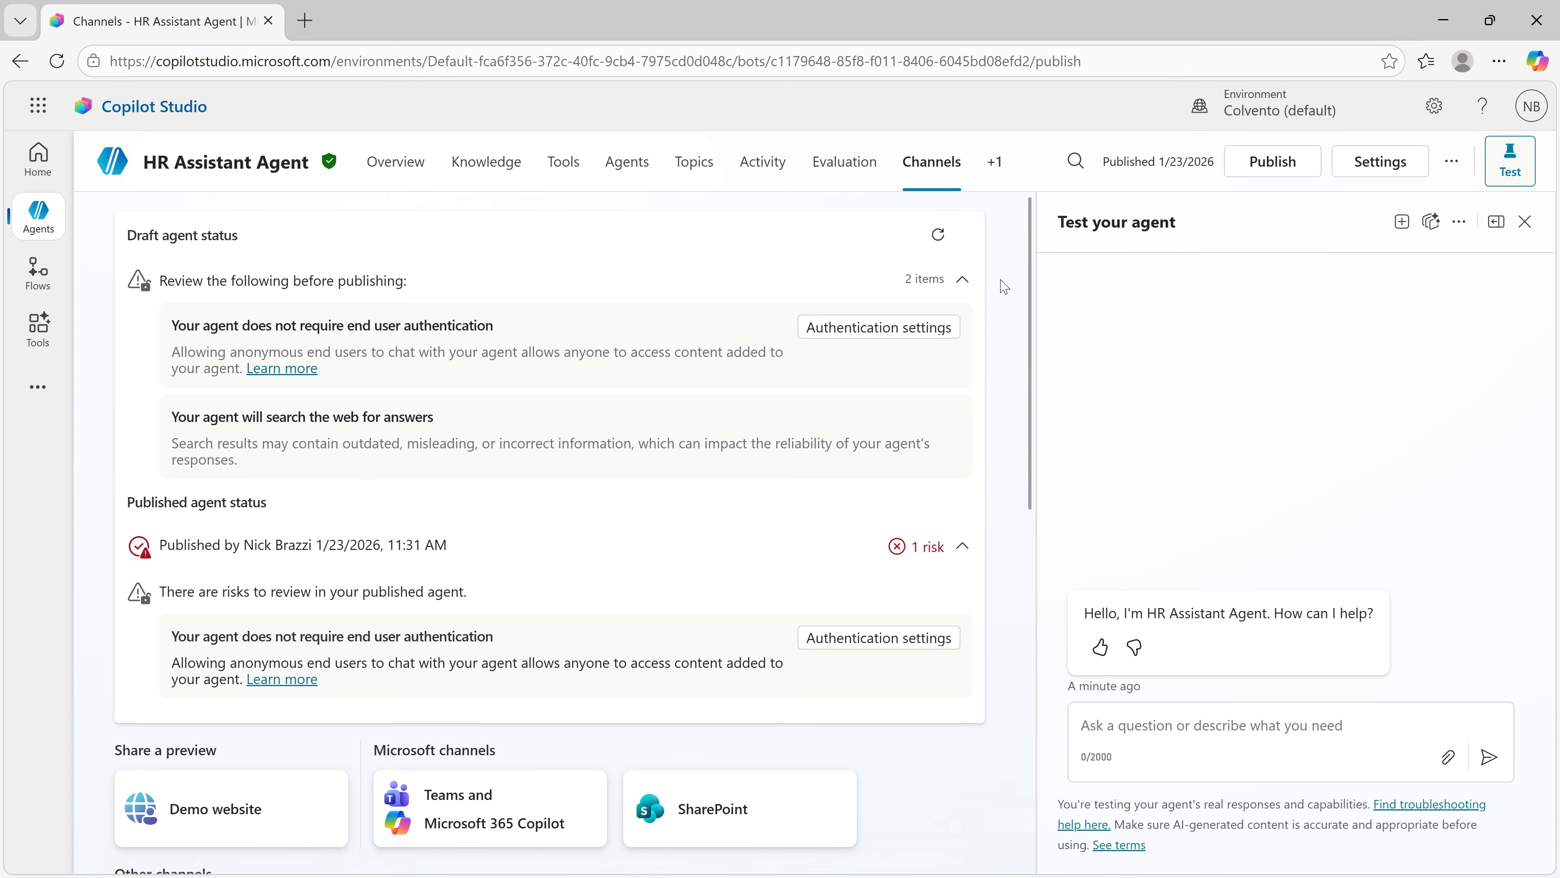
Step: Save the demo website channel with the welcome message "Welcome to the HR Policy Agent" and open the demo website
{"action": "scroll", "coordinate": [1004, 286], "scroll_direction": "down", "scroll_amount": 5}
{"action": "scroll", "coordinate": [1003, 287], "scroll_direction": "down", "scroll_amount": 1}
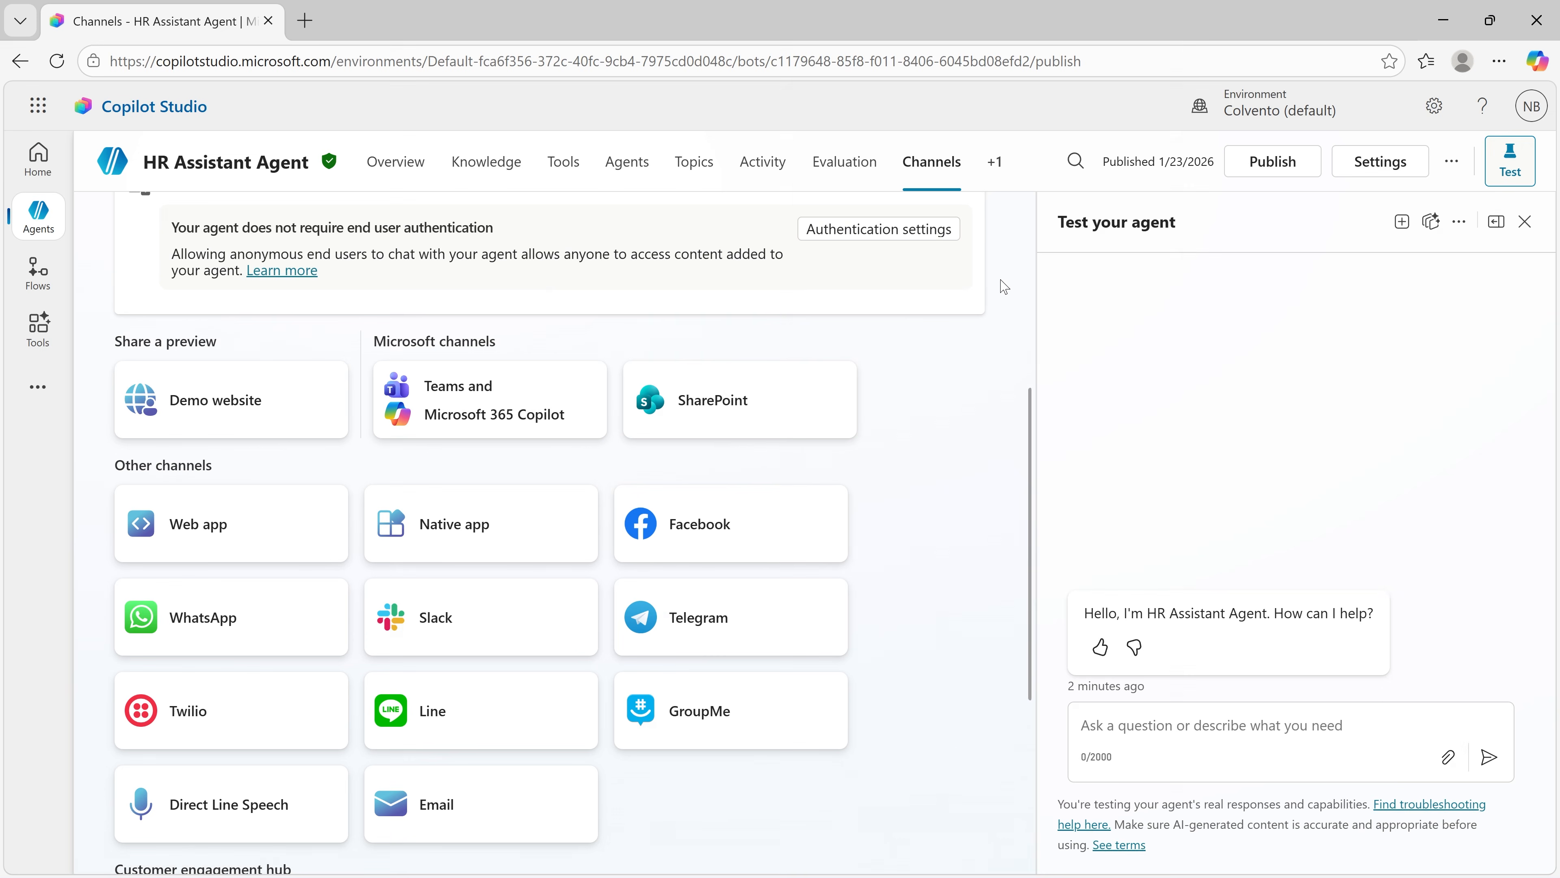
{"action": "left_click", "coordinate": [291, 379]}
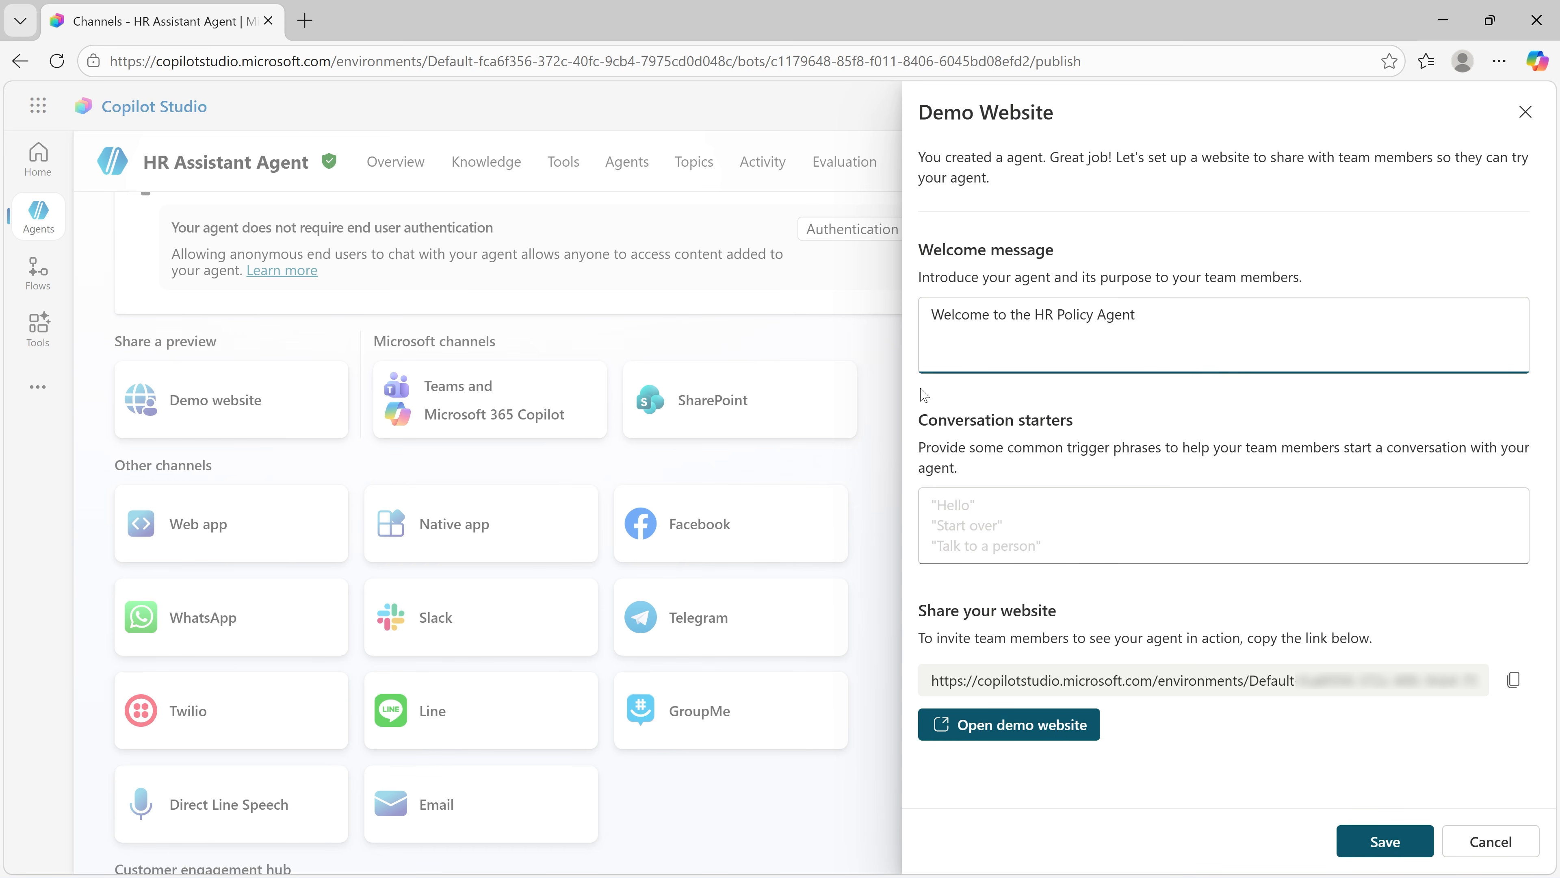
{"action": "left_click", "coordinate": [1360, 843]}
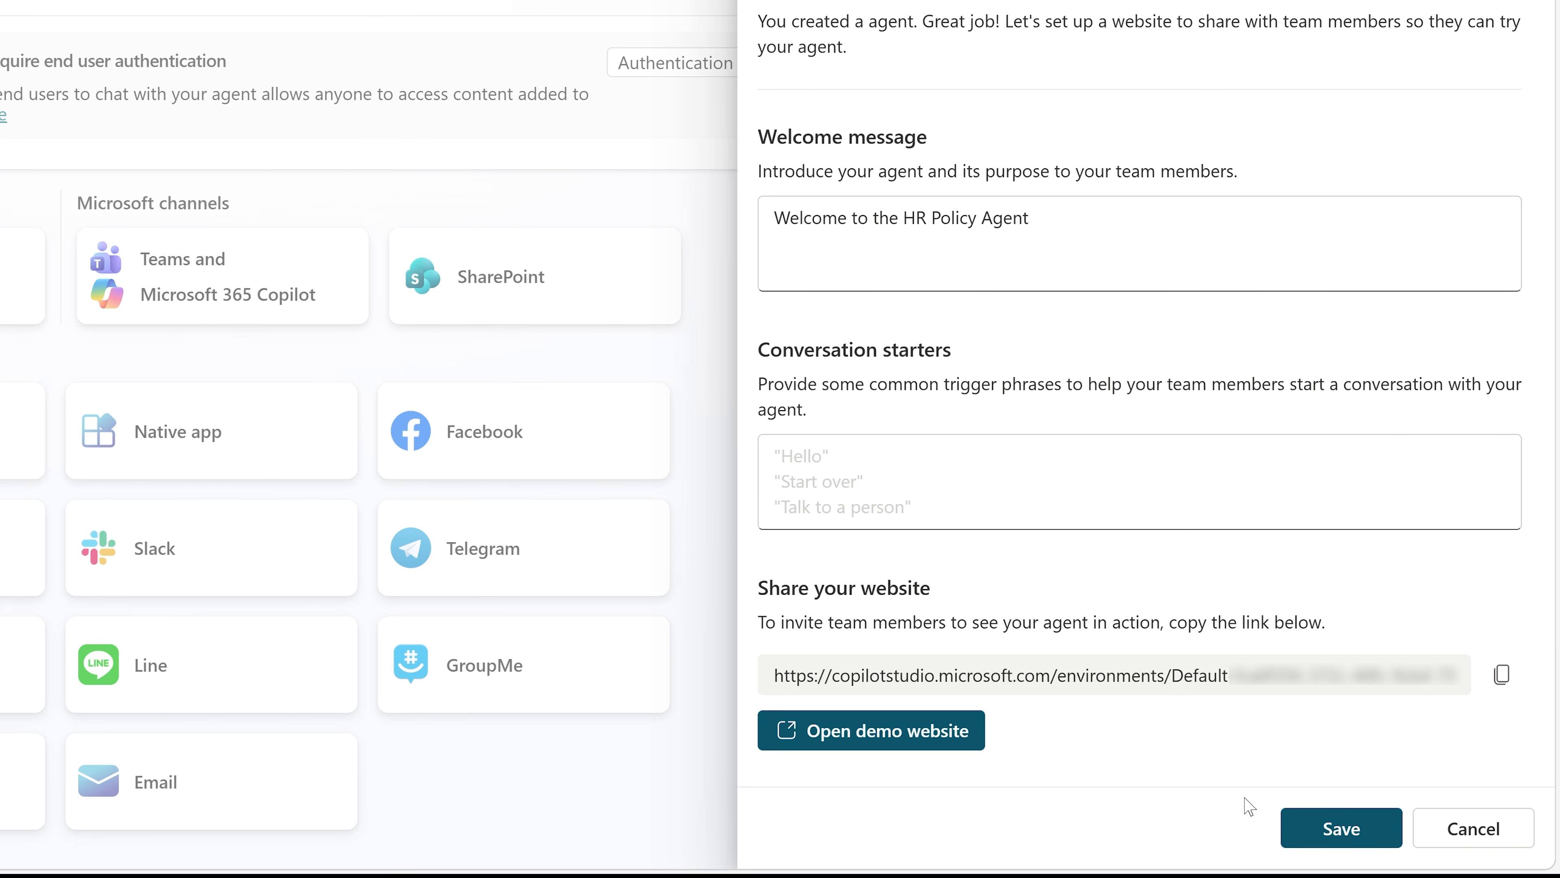
{"action": "left_click", "coordinate": [943, 744]}
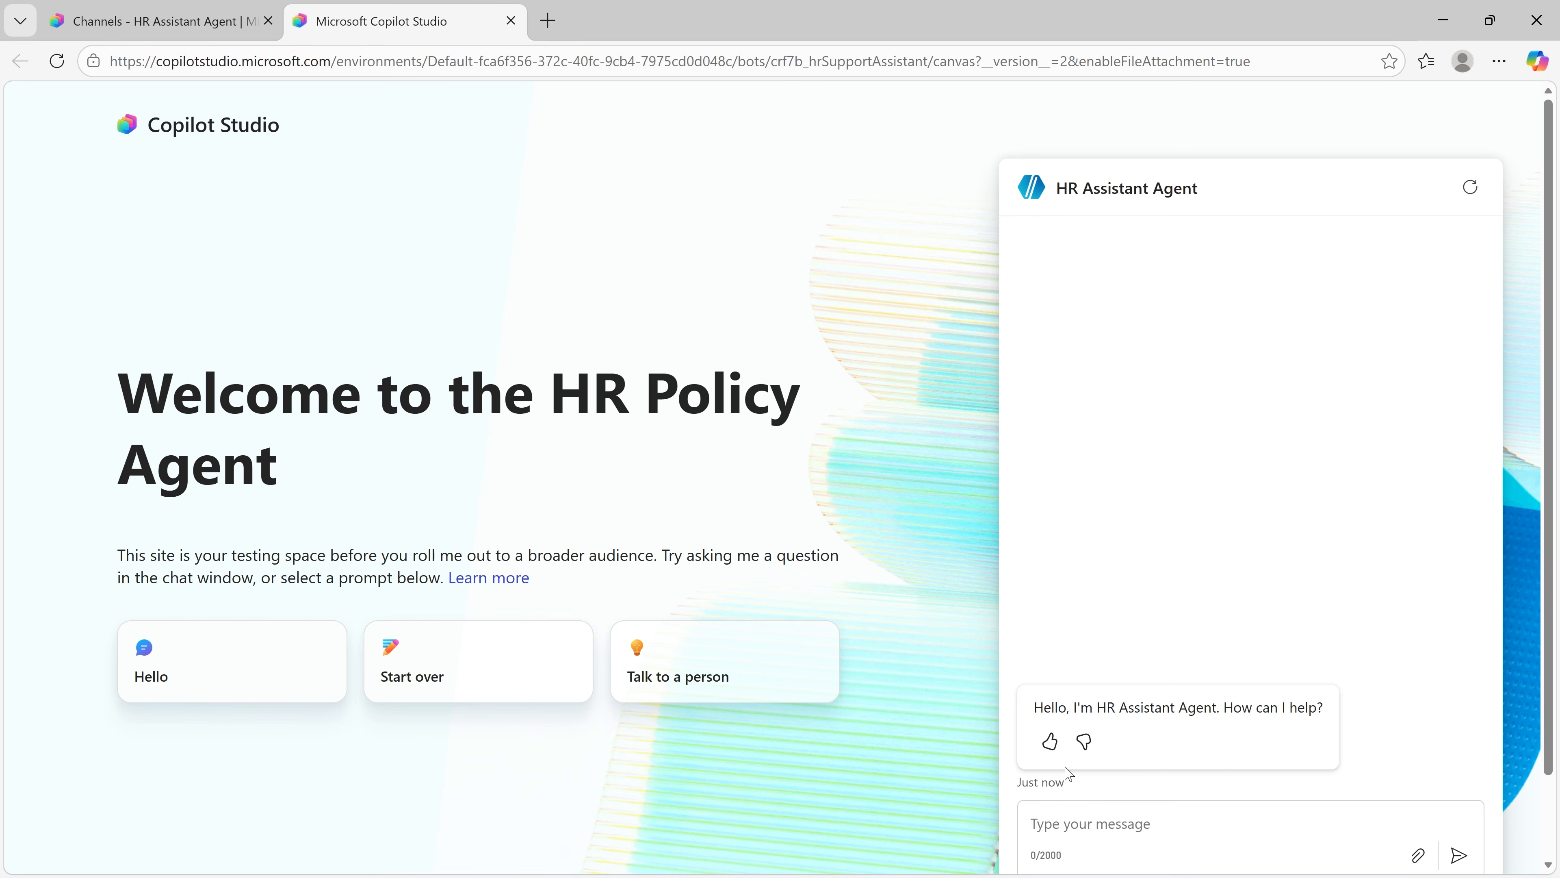
Step: Ask the demo website's agent whether letting a client fly you to New York in exchange for social media posts about the partnership is OK
{"action": "left_click", "coordinate": [1073, 823]}
{"action": "type", "text": "I have a client that wants to fly me to New York in exc"}
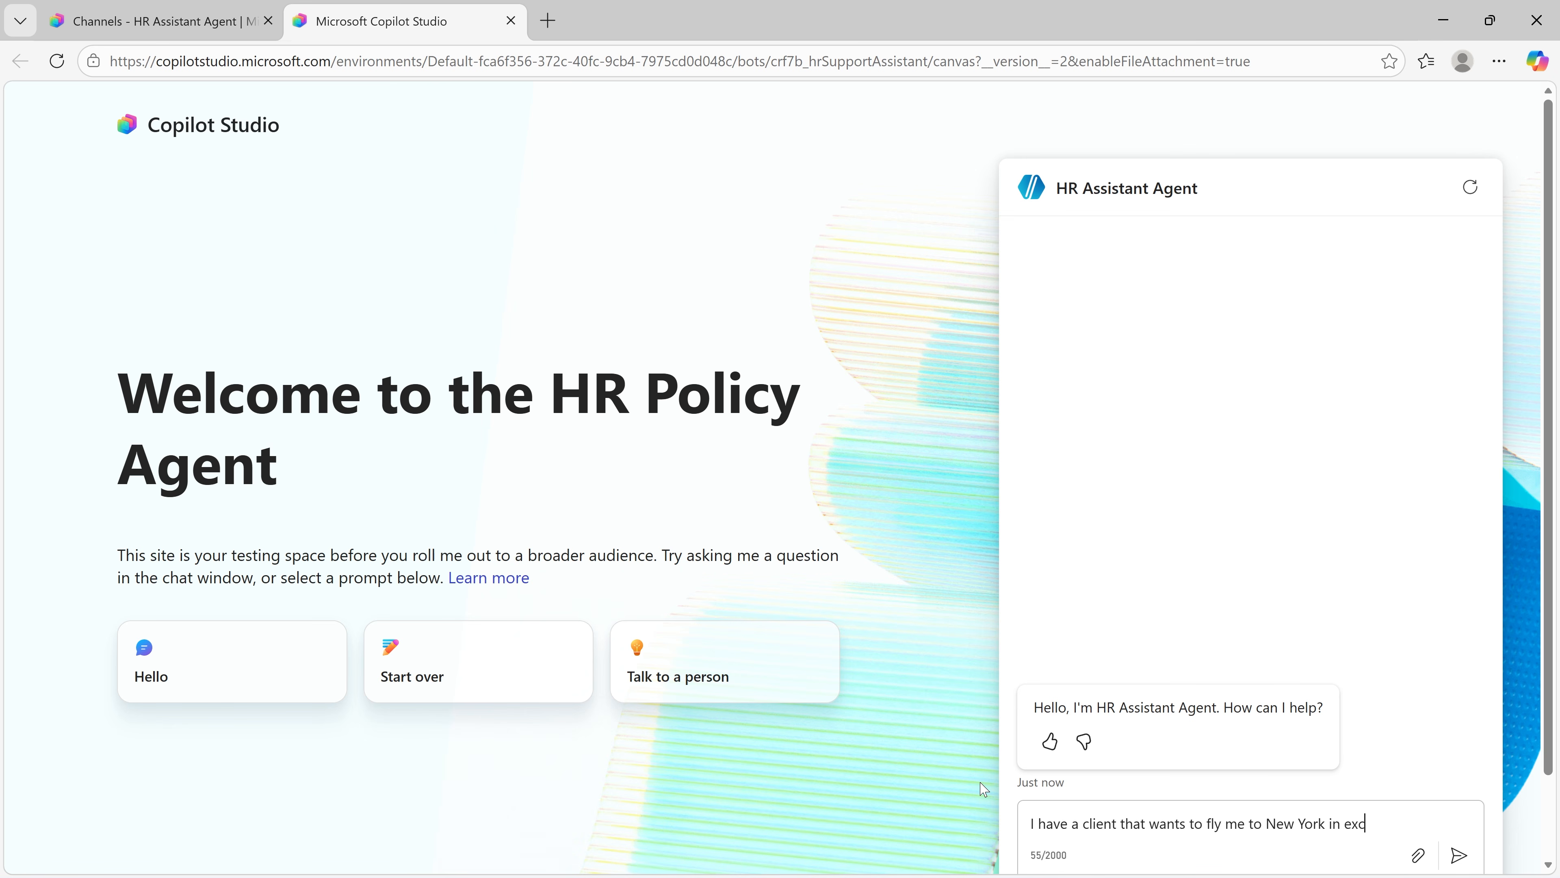
{"action": "type", "text": "hange for publishing some social media posts about our part"}
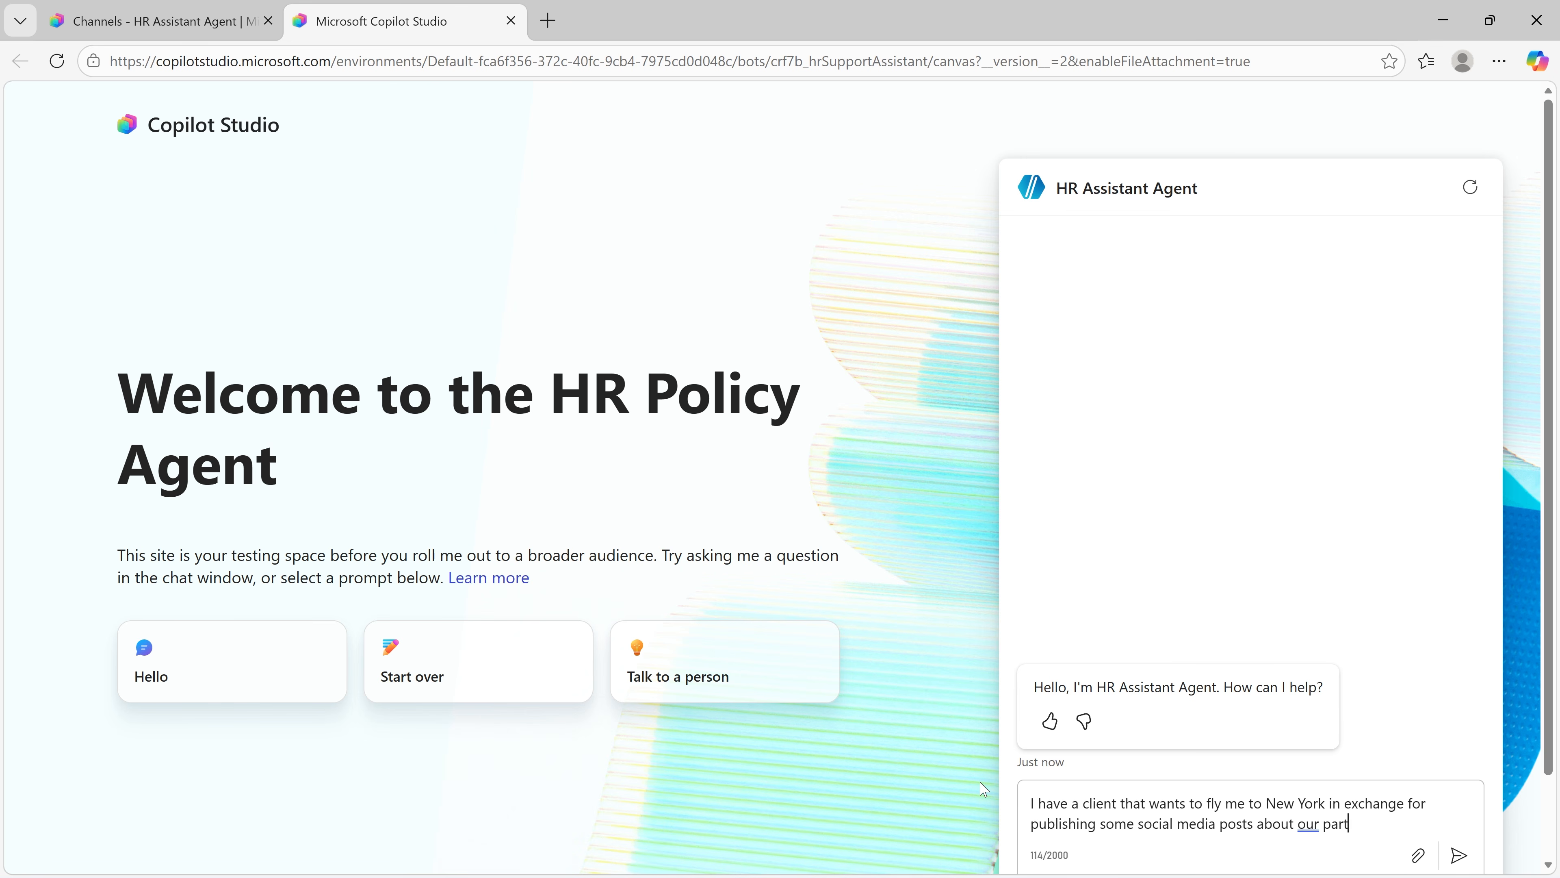
{"action": "type", "text": "nership. Is that OK?"}
{"action": "key", "text": "Return"}
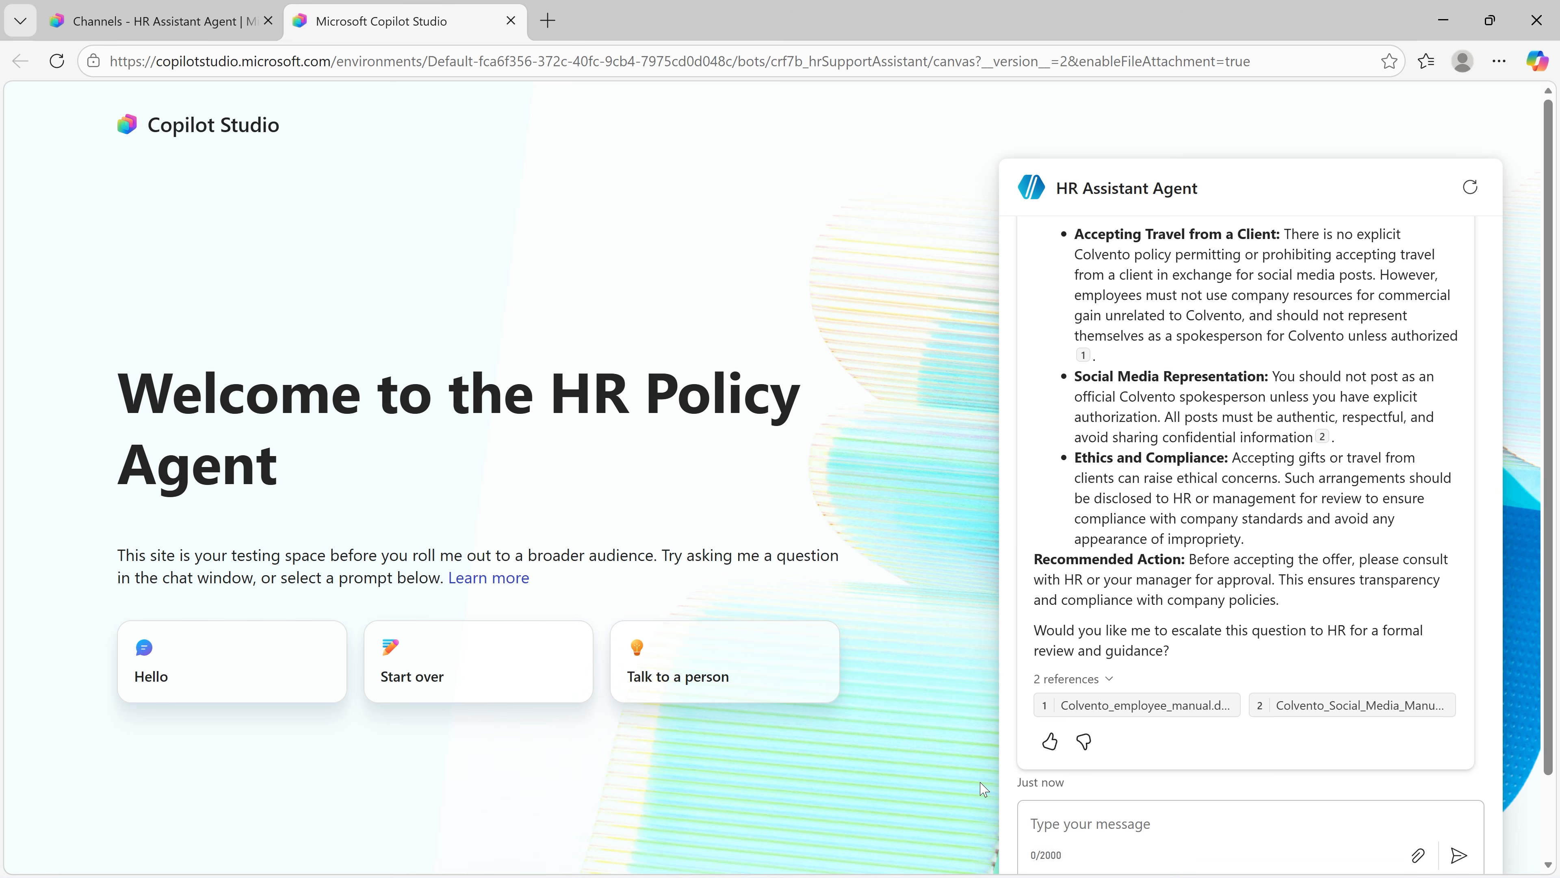
{"action": "left_click", "coordinate": [510, 22]}
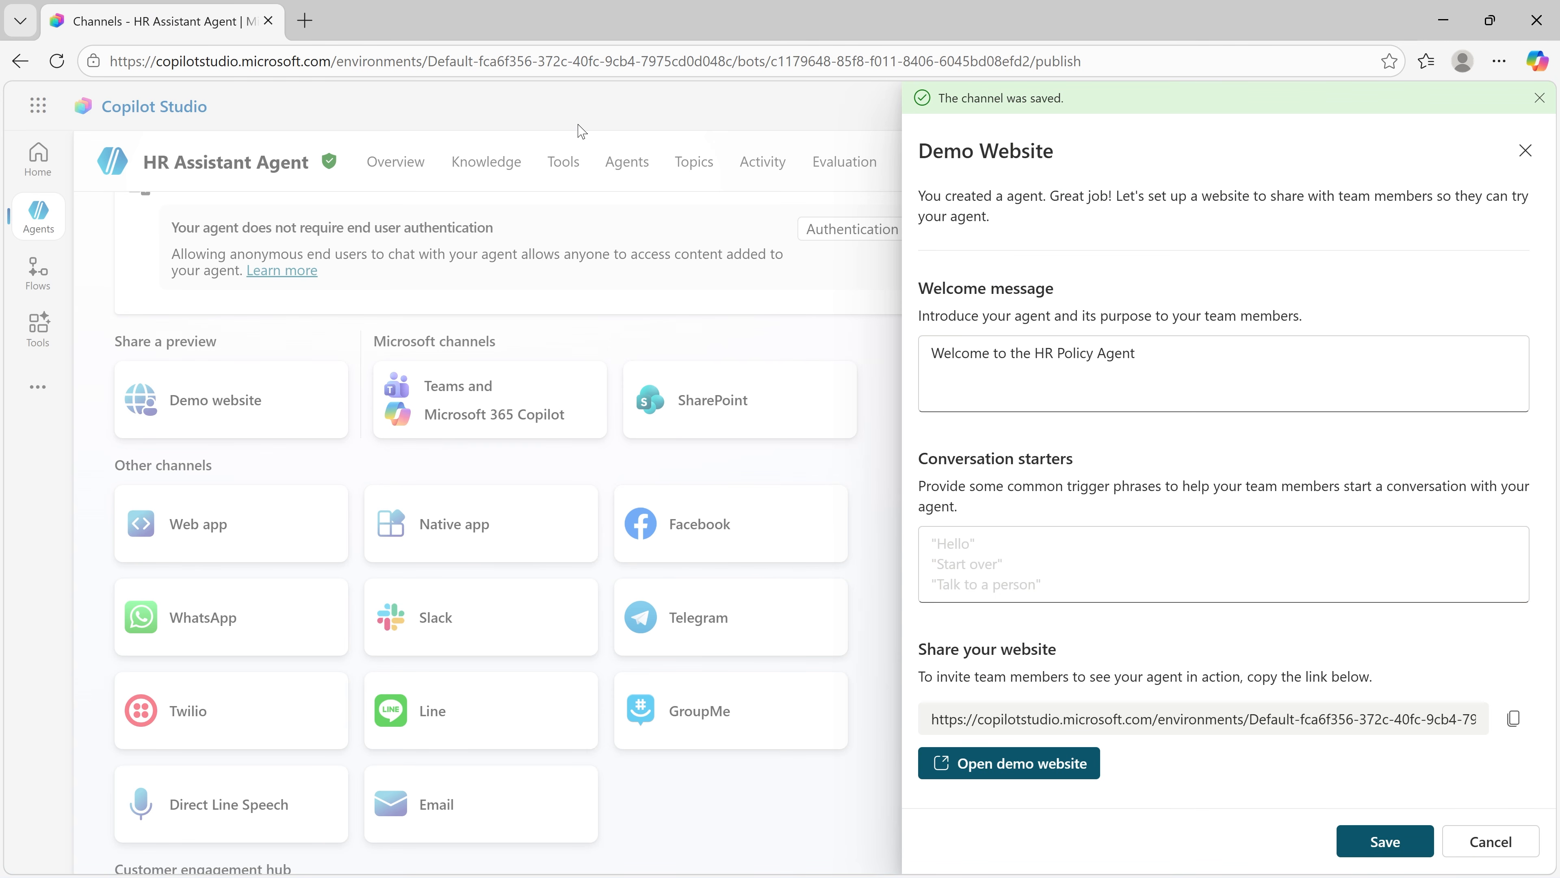
{"action": "left_click", "coordinate": [1525, 151]}
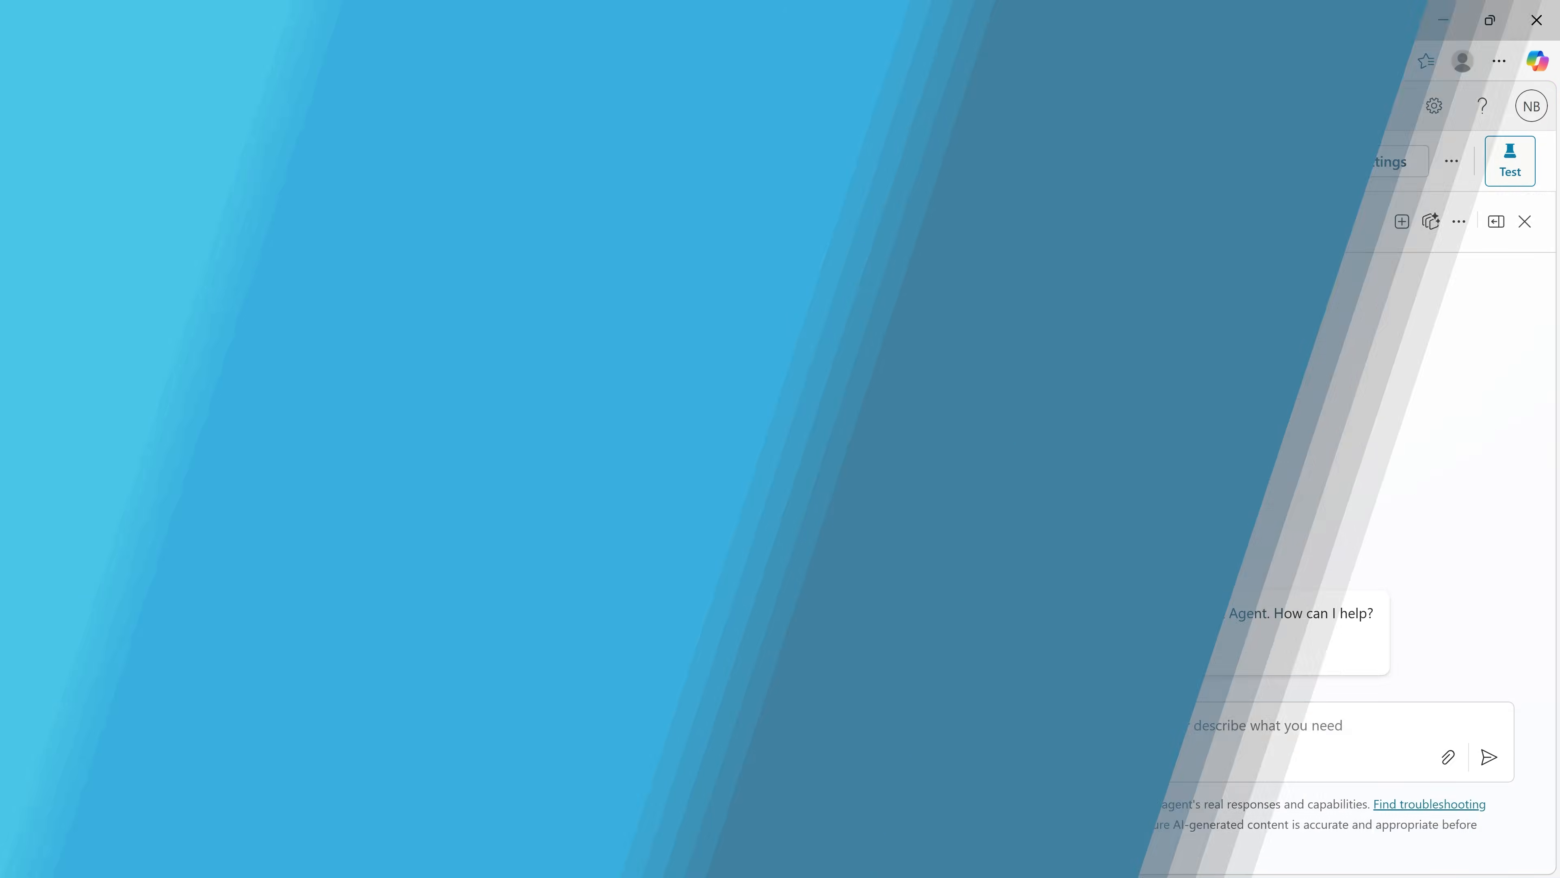